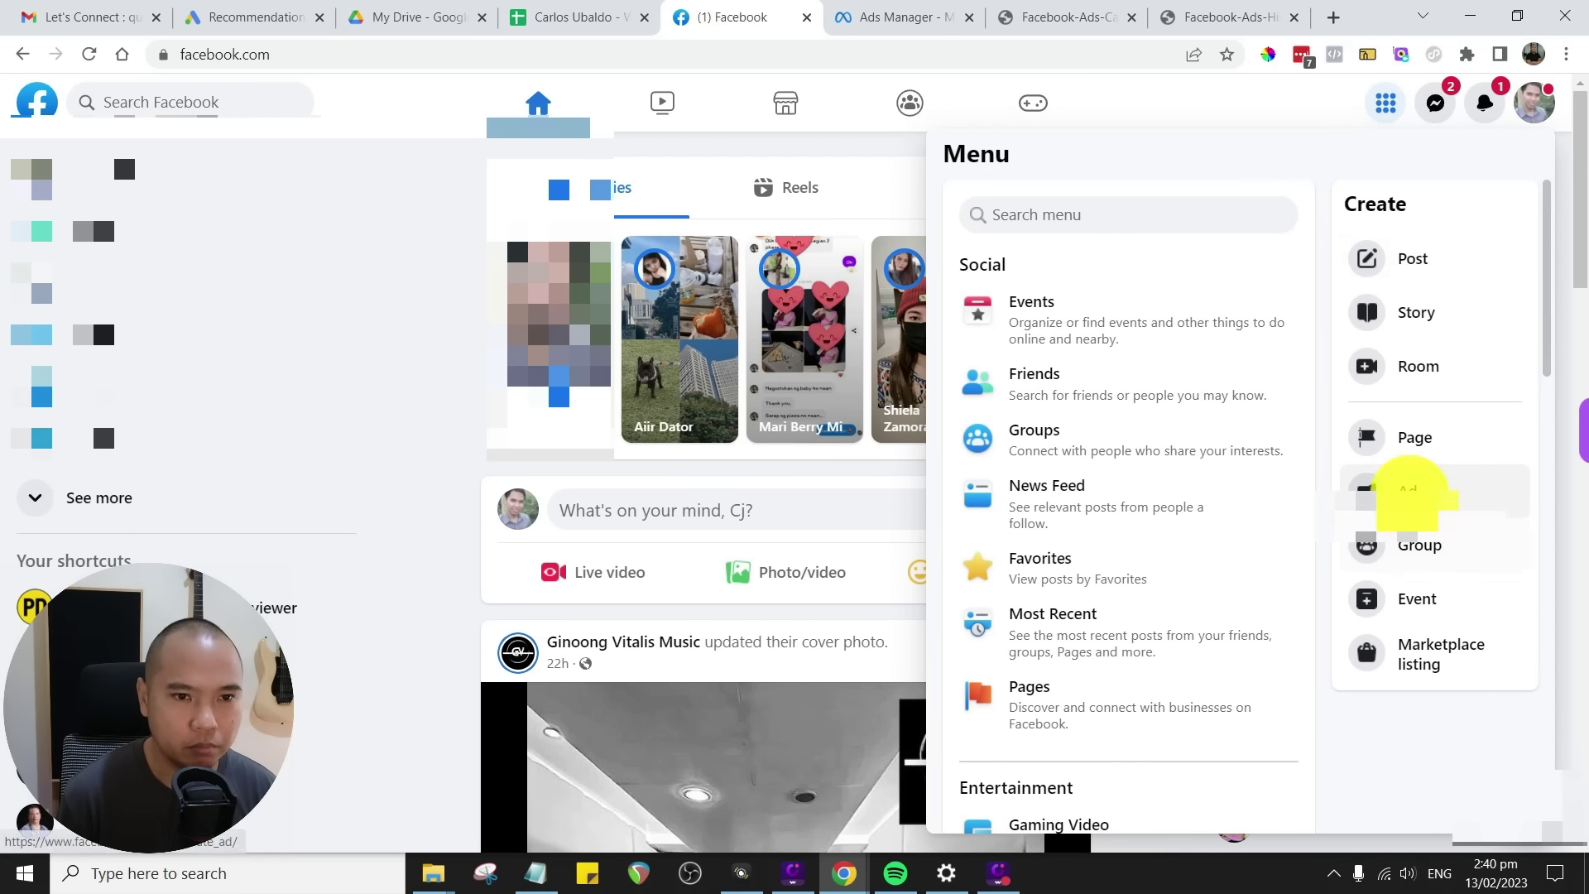
- Start creating a new Facebook ad and follow the advanced-tools prompt to Ads Manager
{"action": "left_click", "coordinate": [1414, 488]}
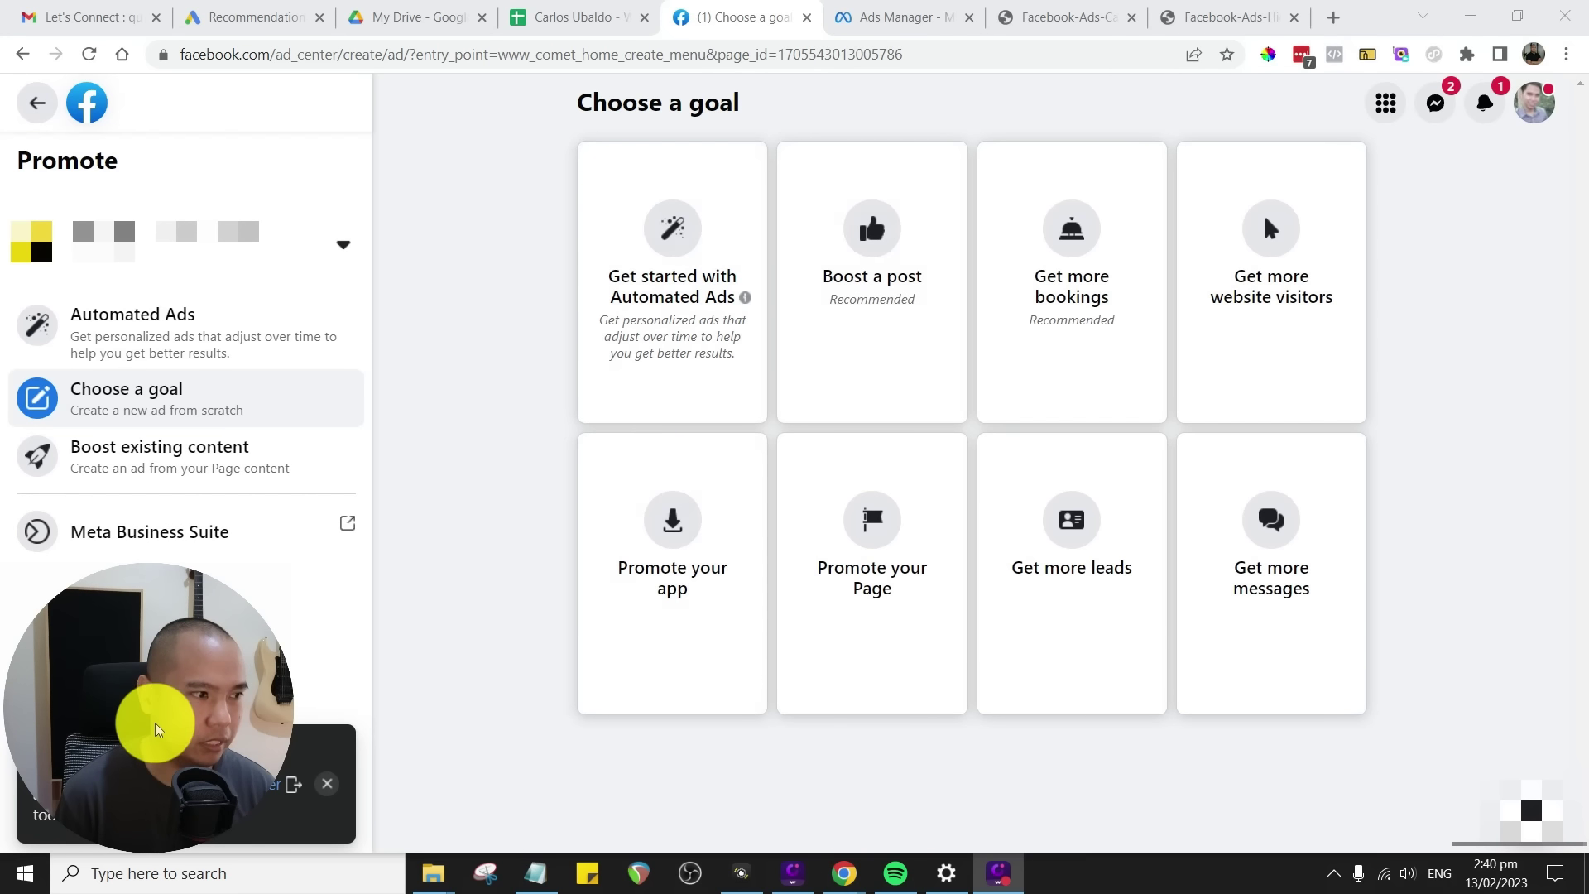
{"action": "left_click_drag", "start_coordinate": [173, 736], "coordinate": [174, 575]}
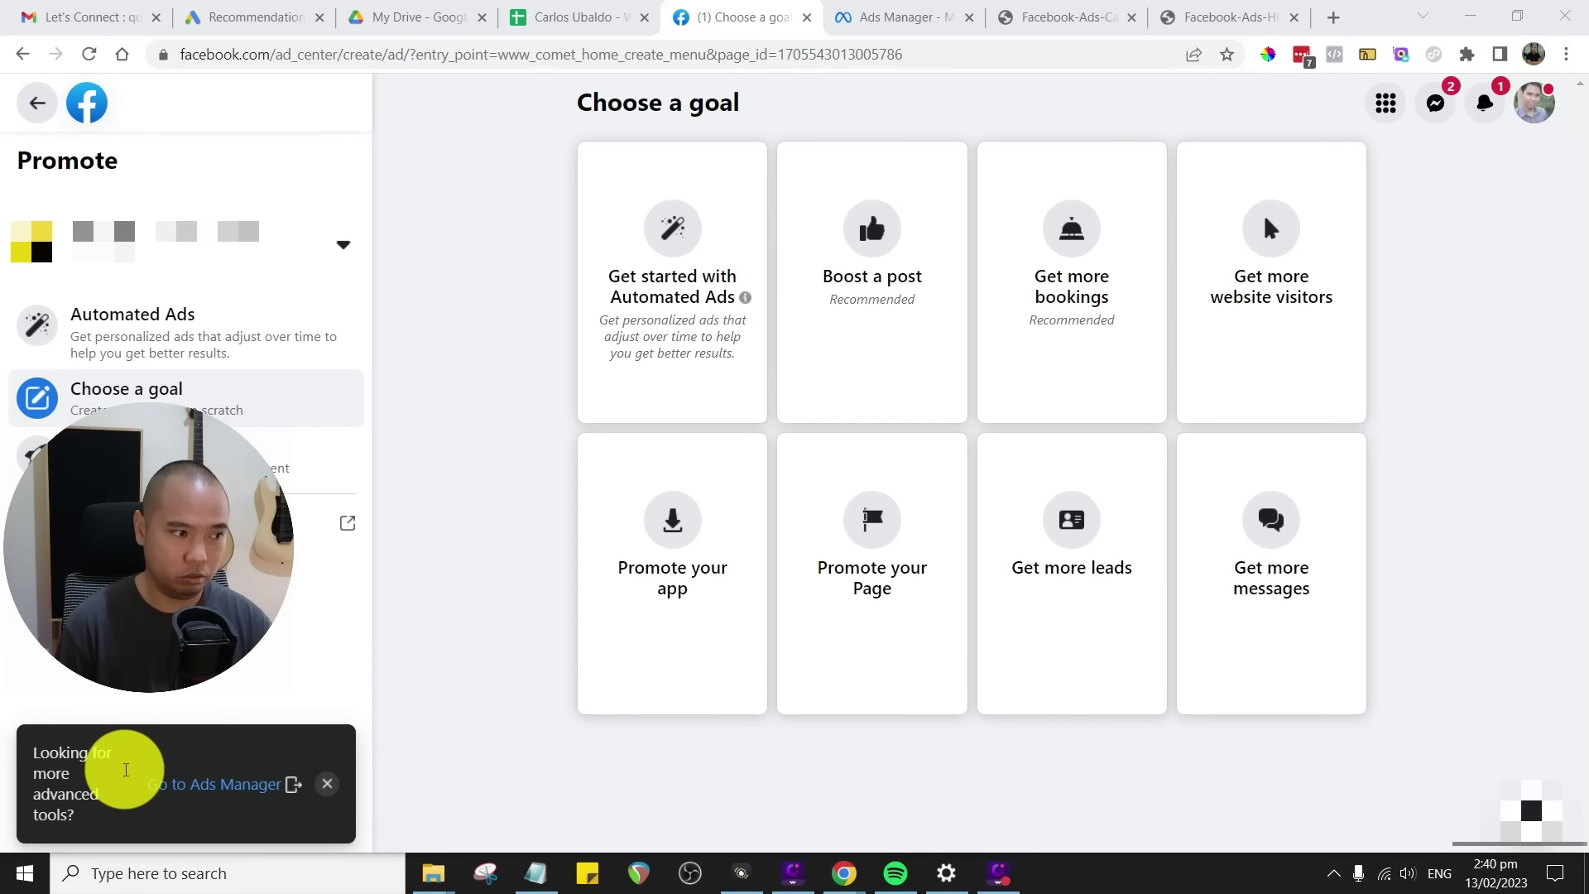
{"action": "left_click", "coordinate": [256, 786]}
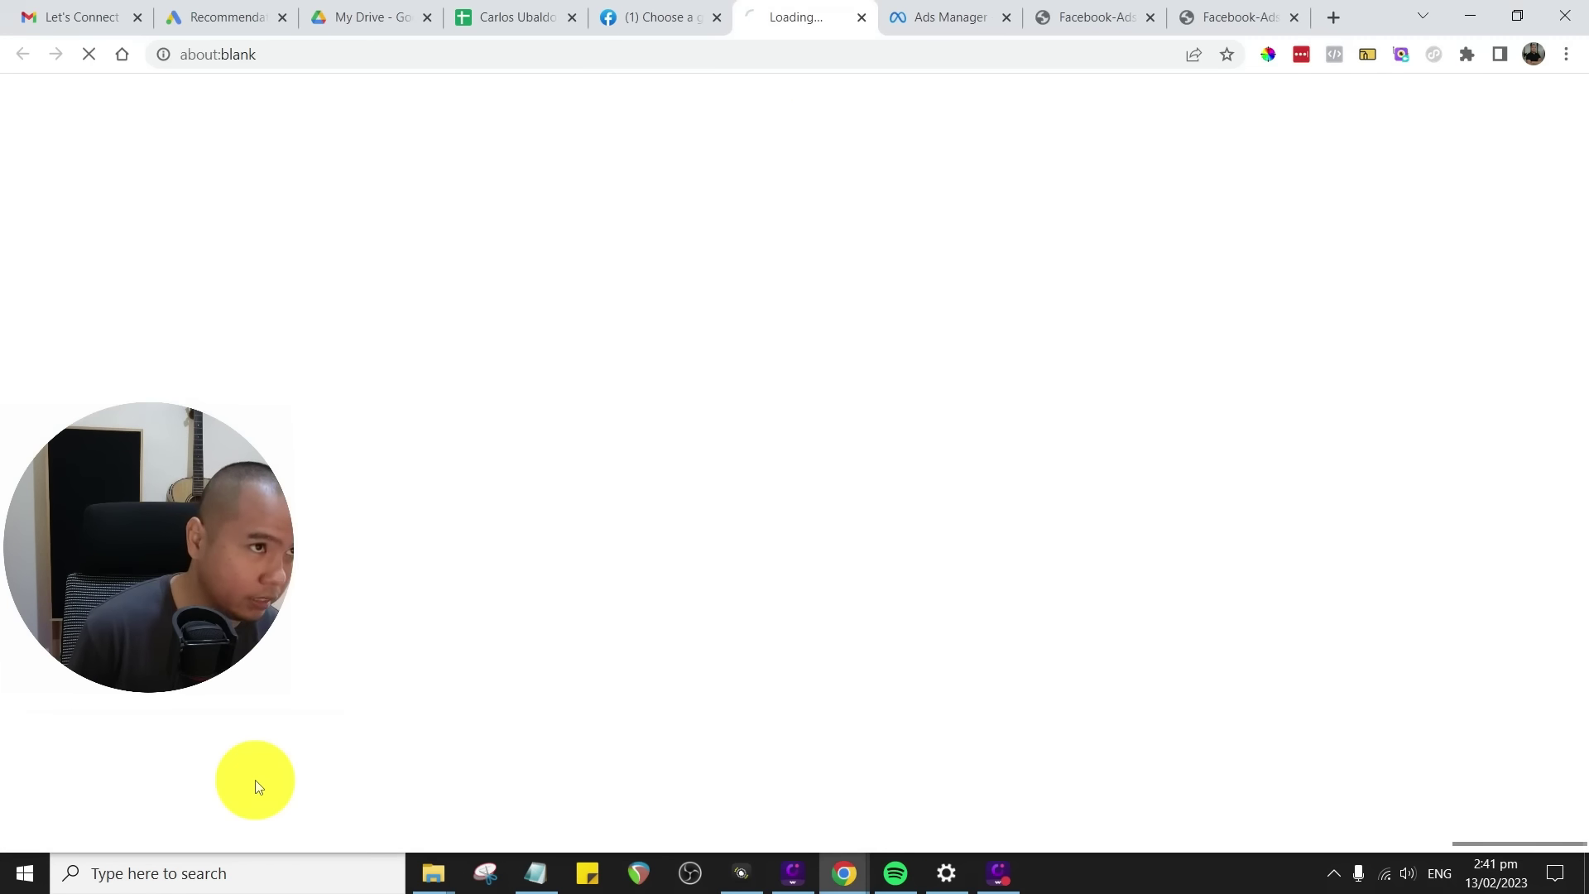
- Compare the ad goal page, the business account's Ads Manager and the newly opened Ads Manager campaign list
{"action": "left_click", "coordinate": [685, 23]}
{"action": "left_click_drag", "start_coordinate": [142, 567], "coordinate": [174, 712]}
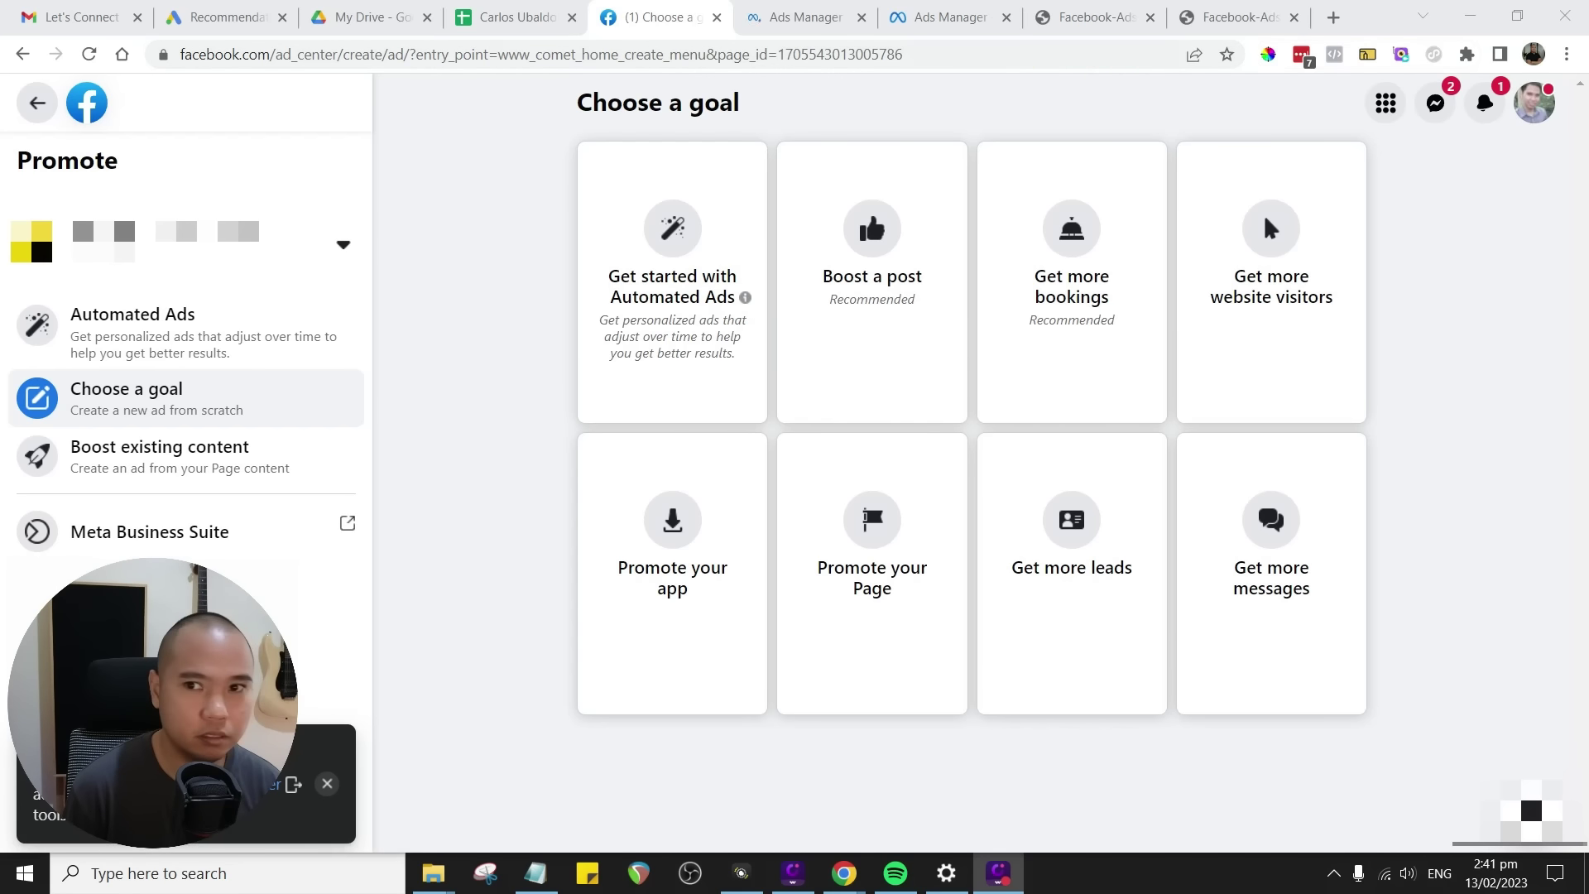
{"action": "left_click", "coordinate": [910, 11]}
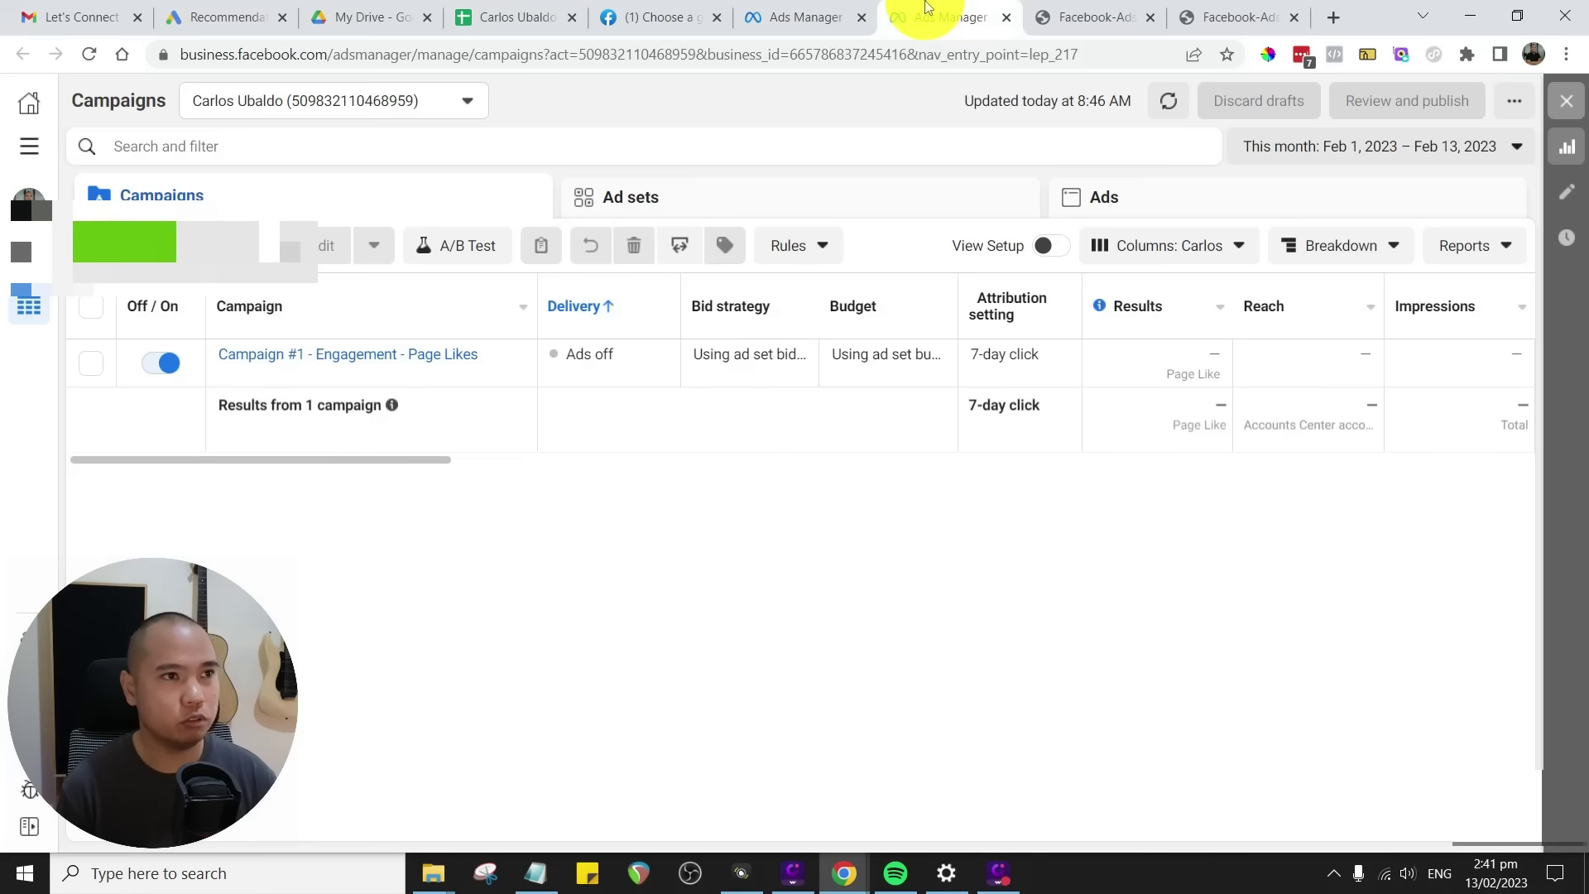
{"action": "left_click", "coordinate": [673, 17]}
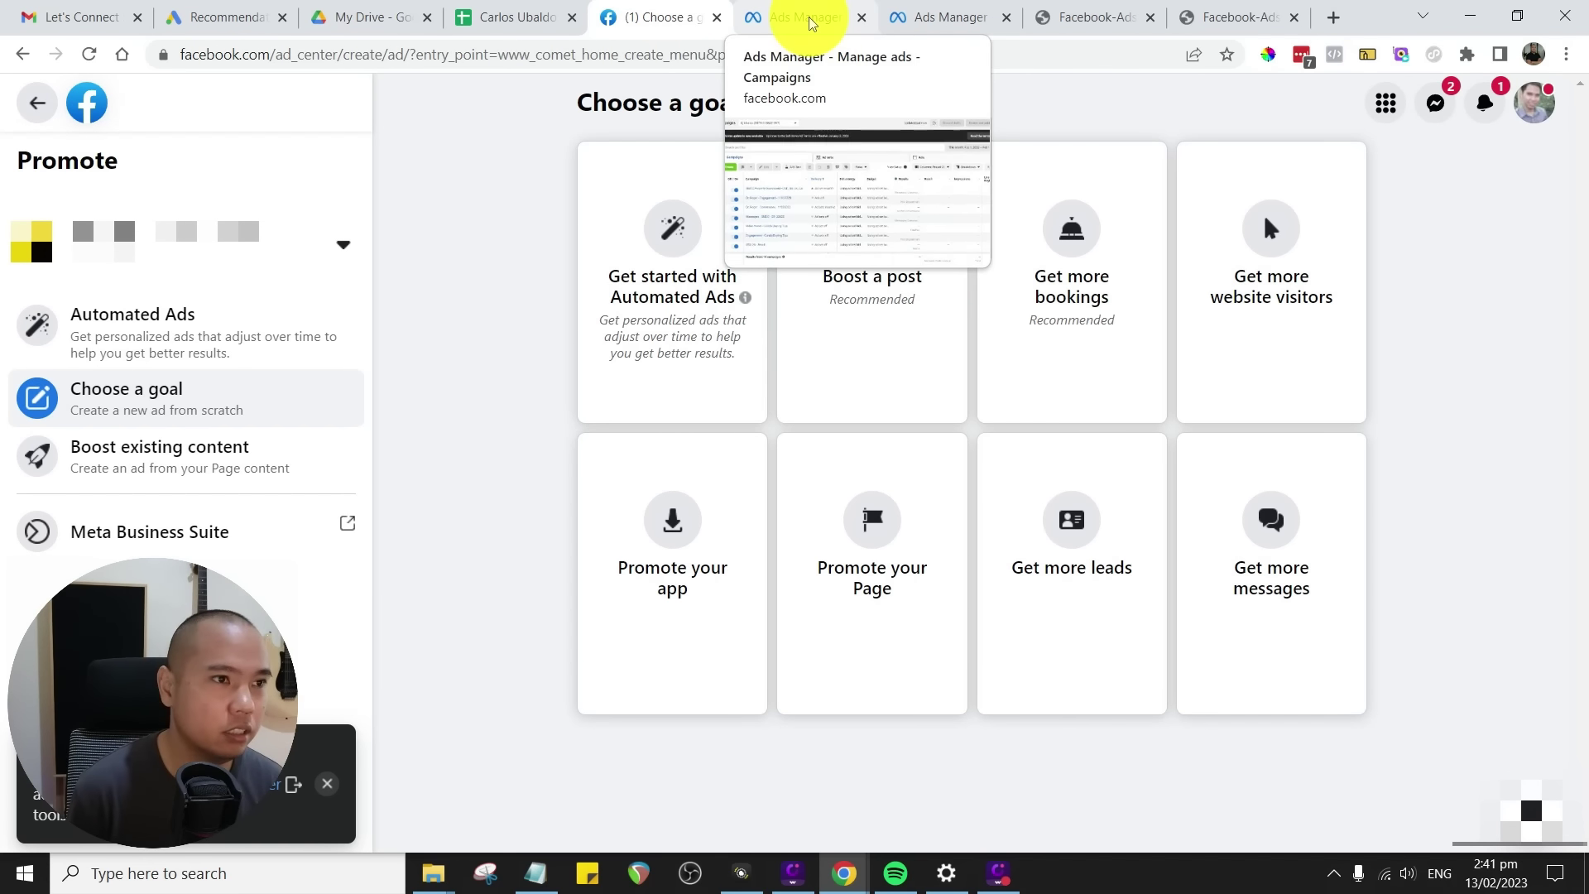
{"action": "left_click", "coordinate": [810, 22]}
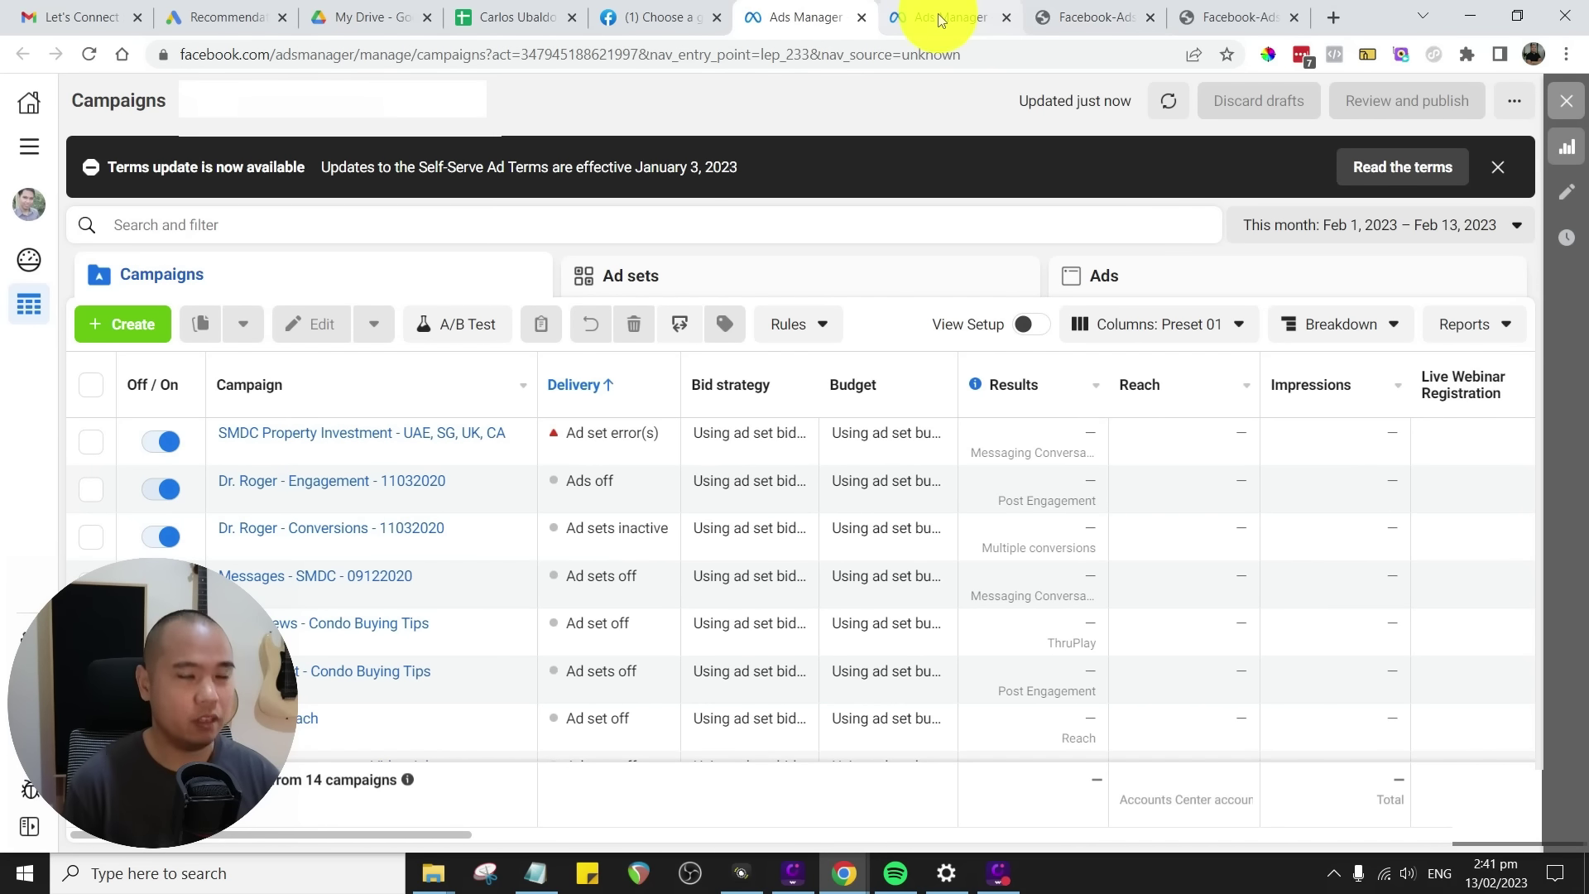
- Open Google in a new browser tab and enter the query "facebook ads manager" without running it
{"action": "left_click", "coordinate": [1331, 14]}
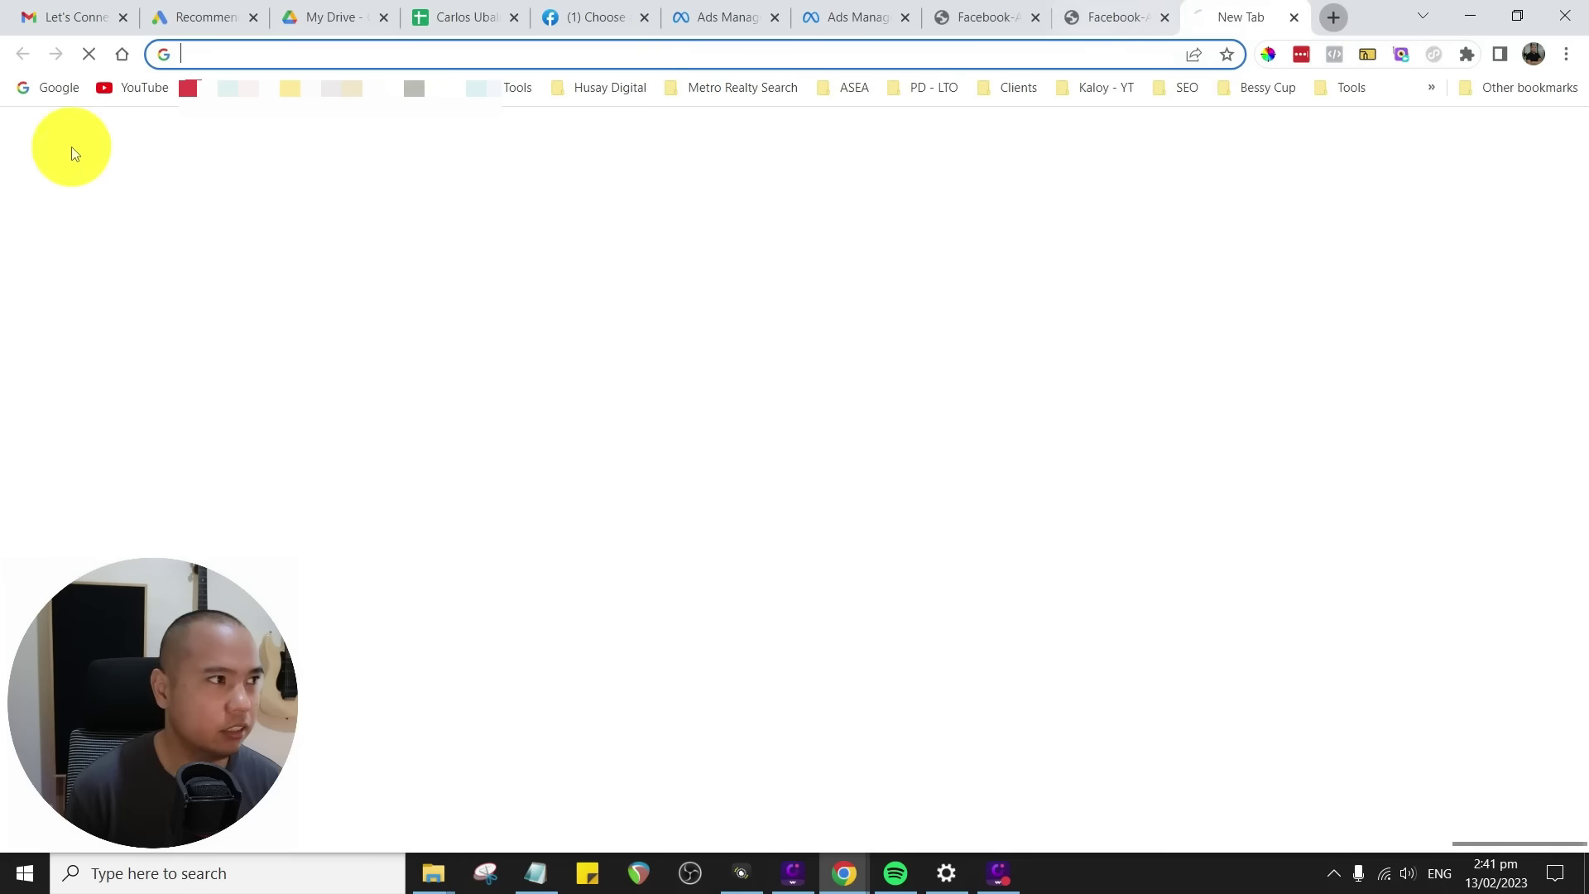
{"action": "left_click", "coordinate": [48, 87]}
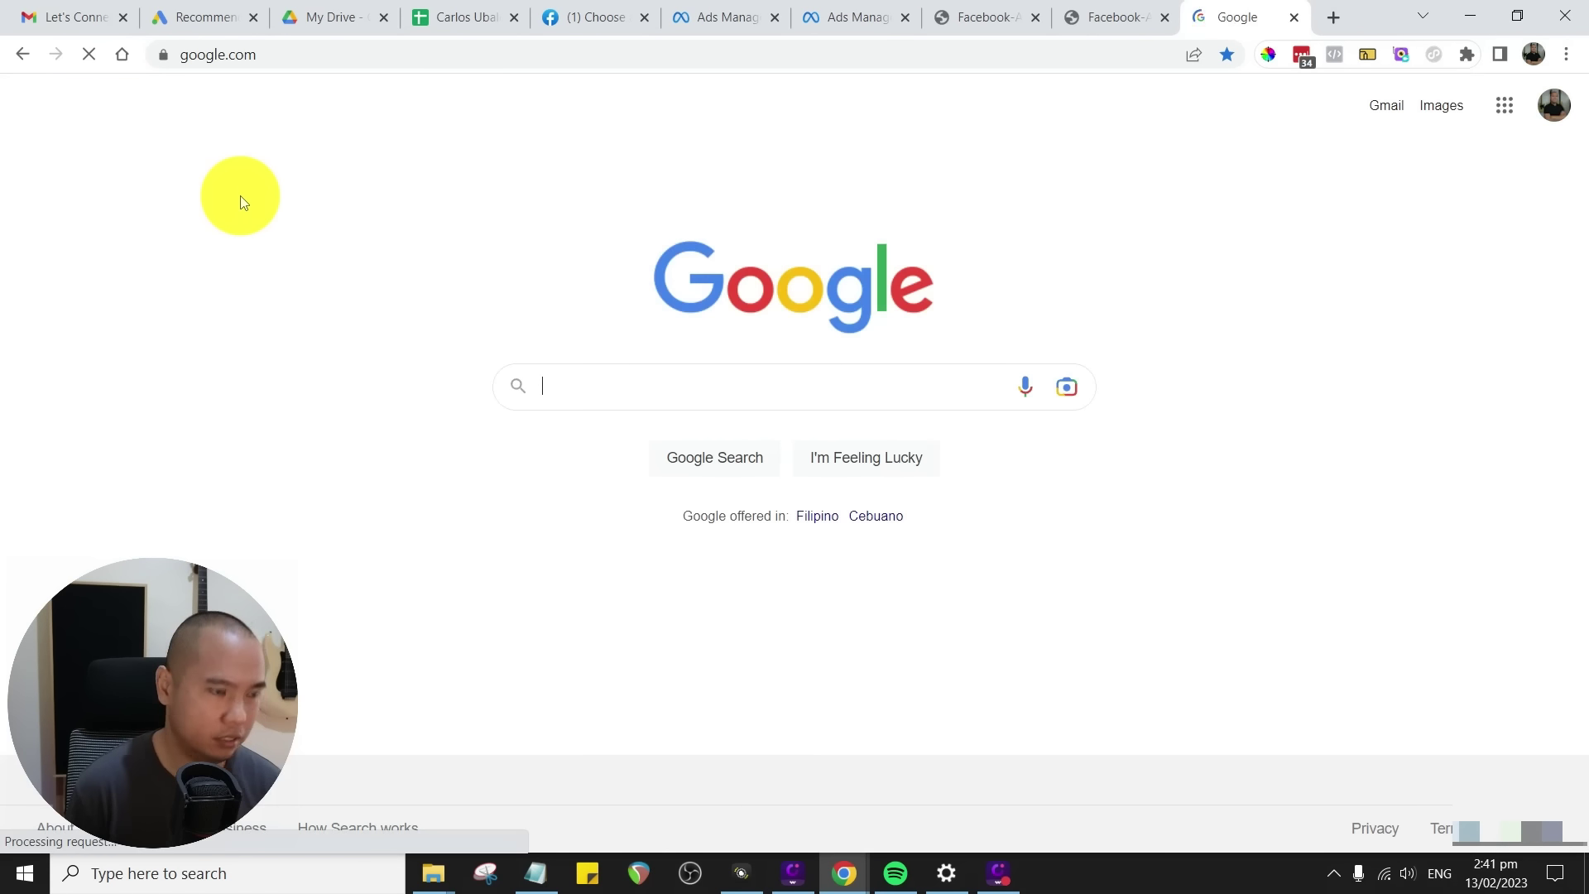
{"action": "type", "text": "facebook ad"}
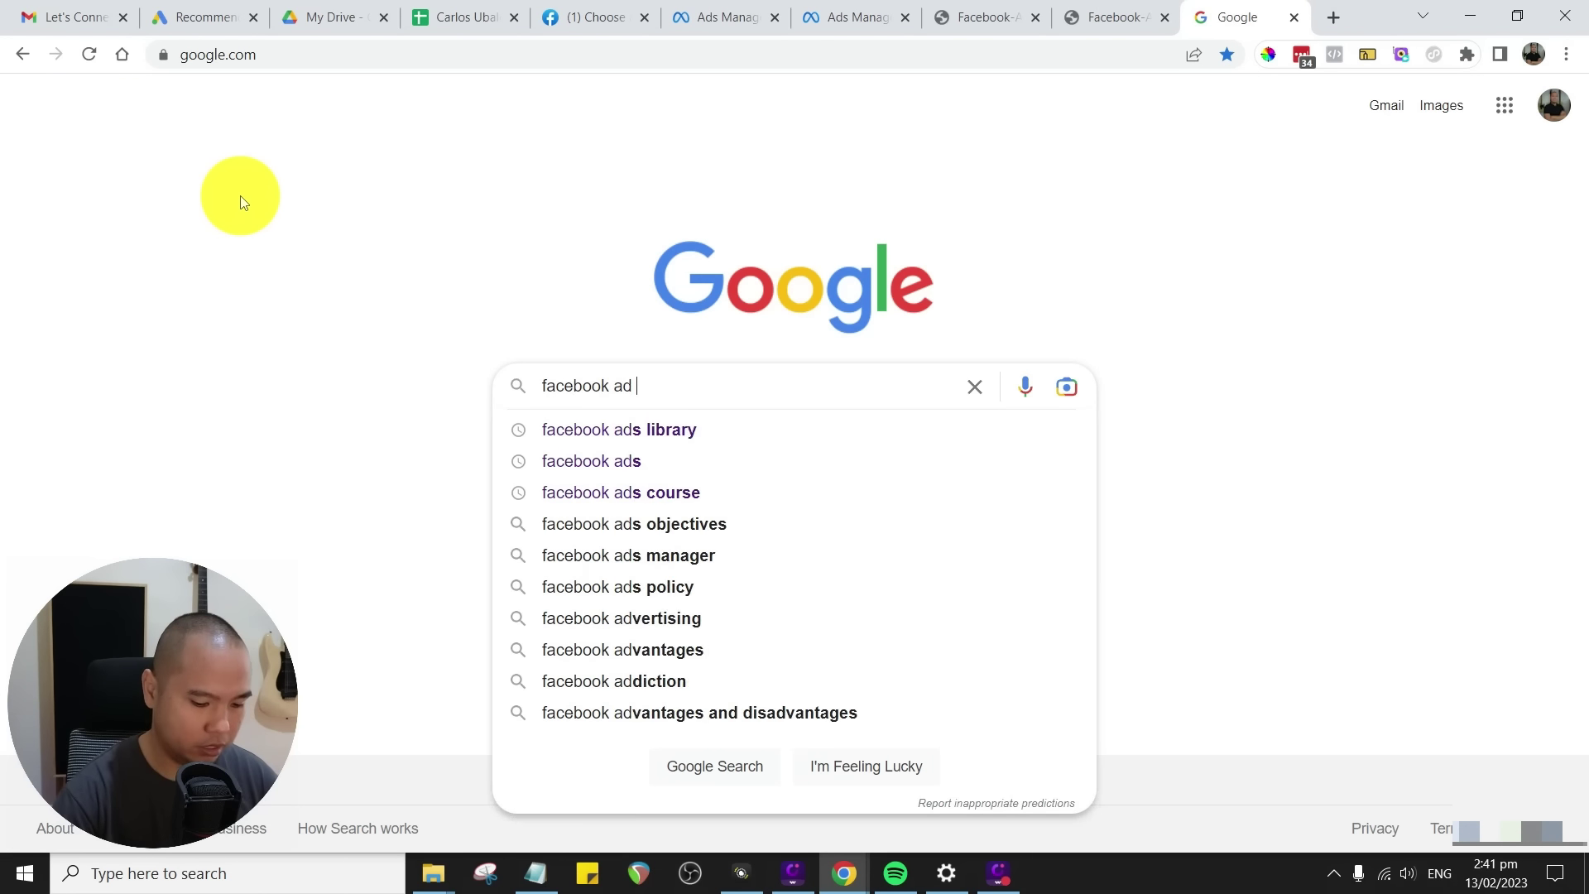
{"action": "key", "text": "BackSpace"}
{"action": "type", "text": "s manager"}
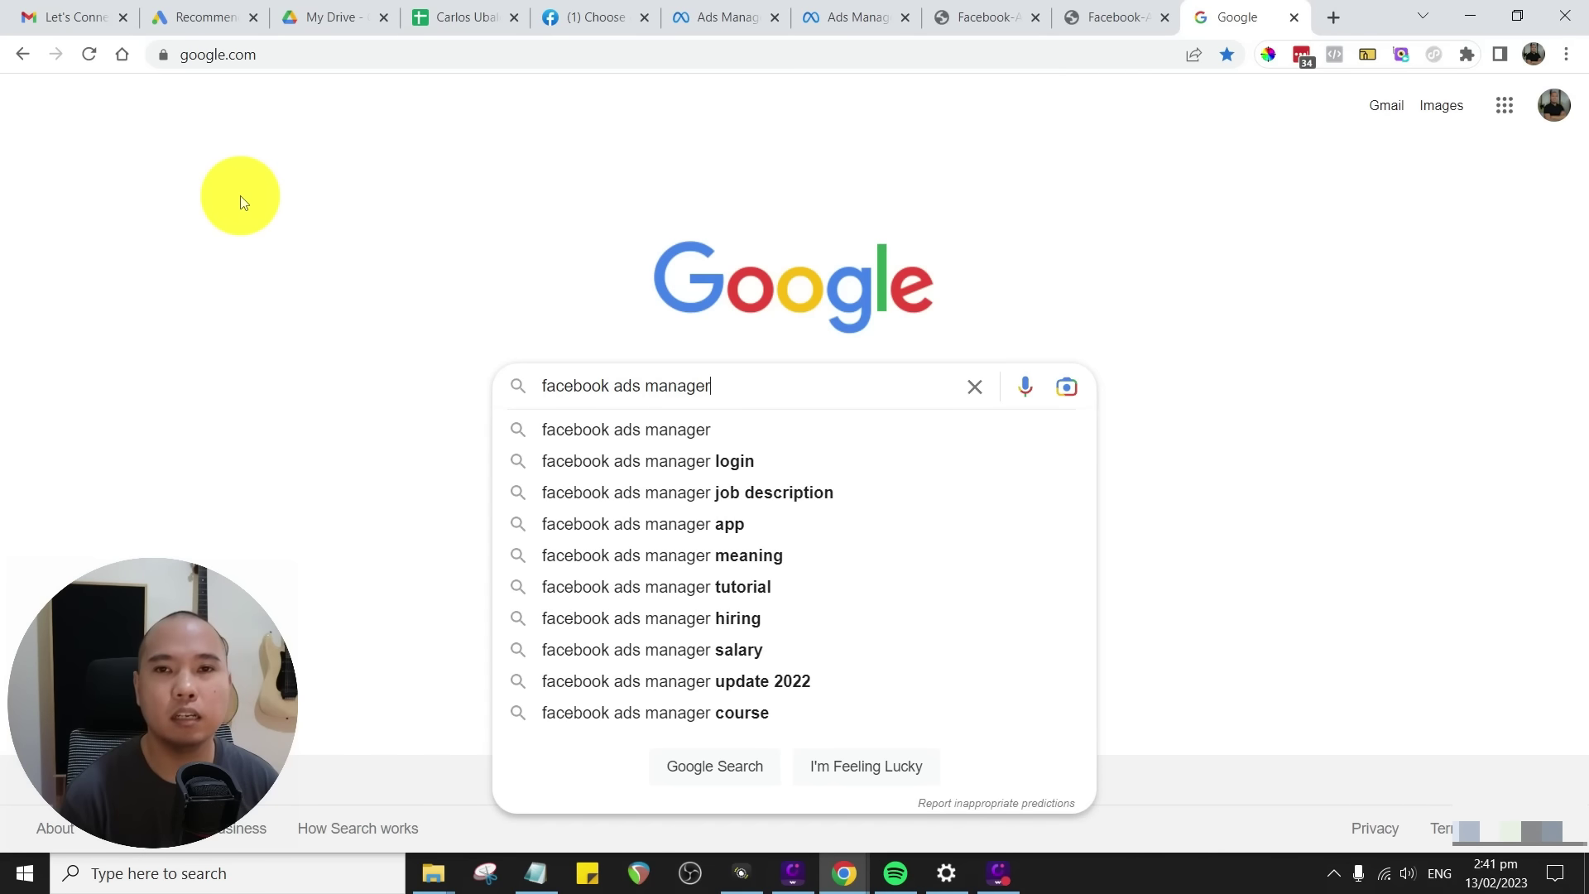
- Replace the query and search Google for "meta business suite"
{"action": "key", "text": "ctrl+a"}
{"action": "type", "text": "facebook"}
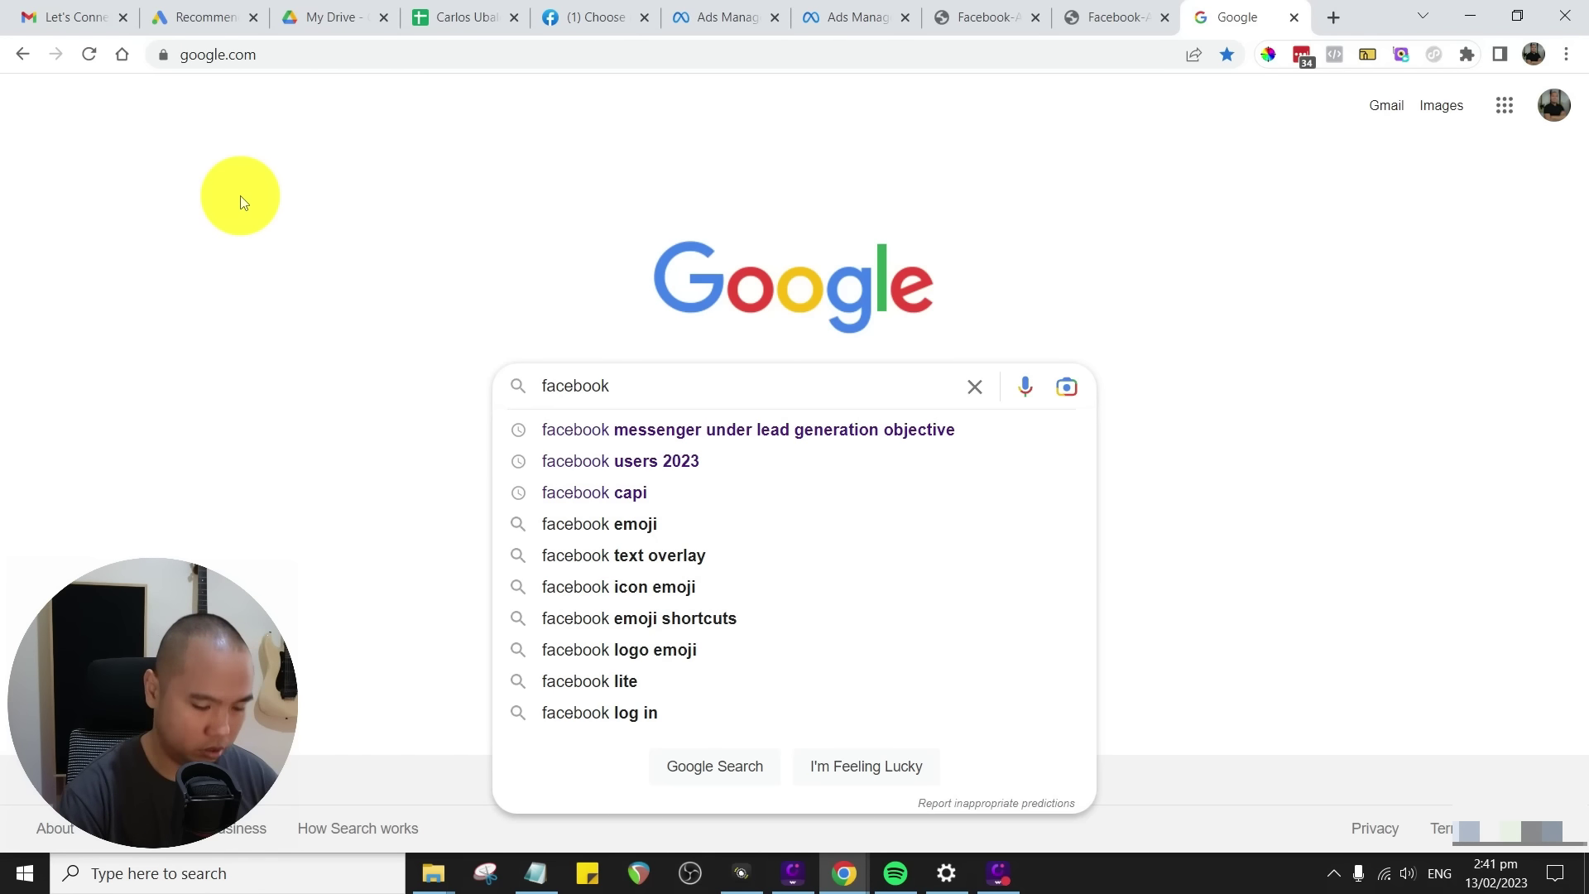
{"action": "key", "text": "ctrl+a"}
{"action": "type", "text": "meta busi"}
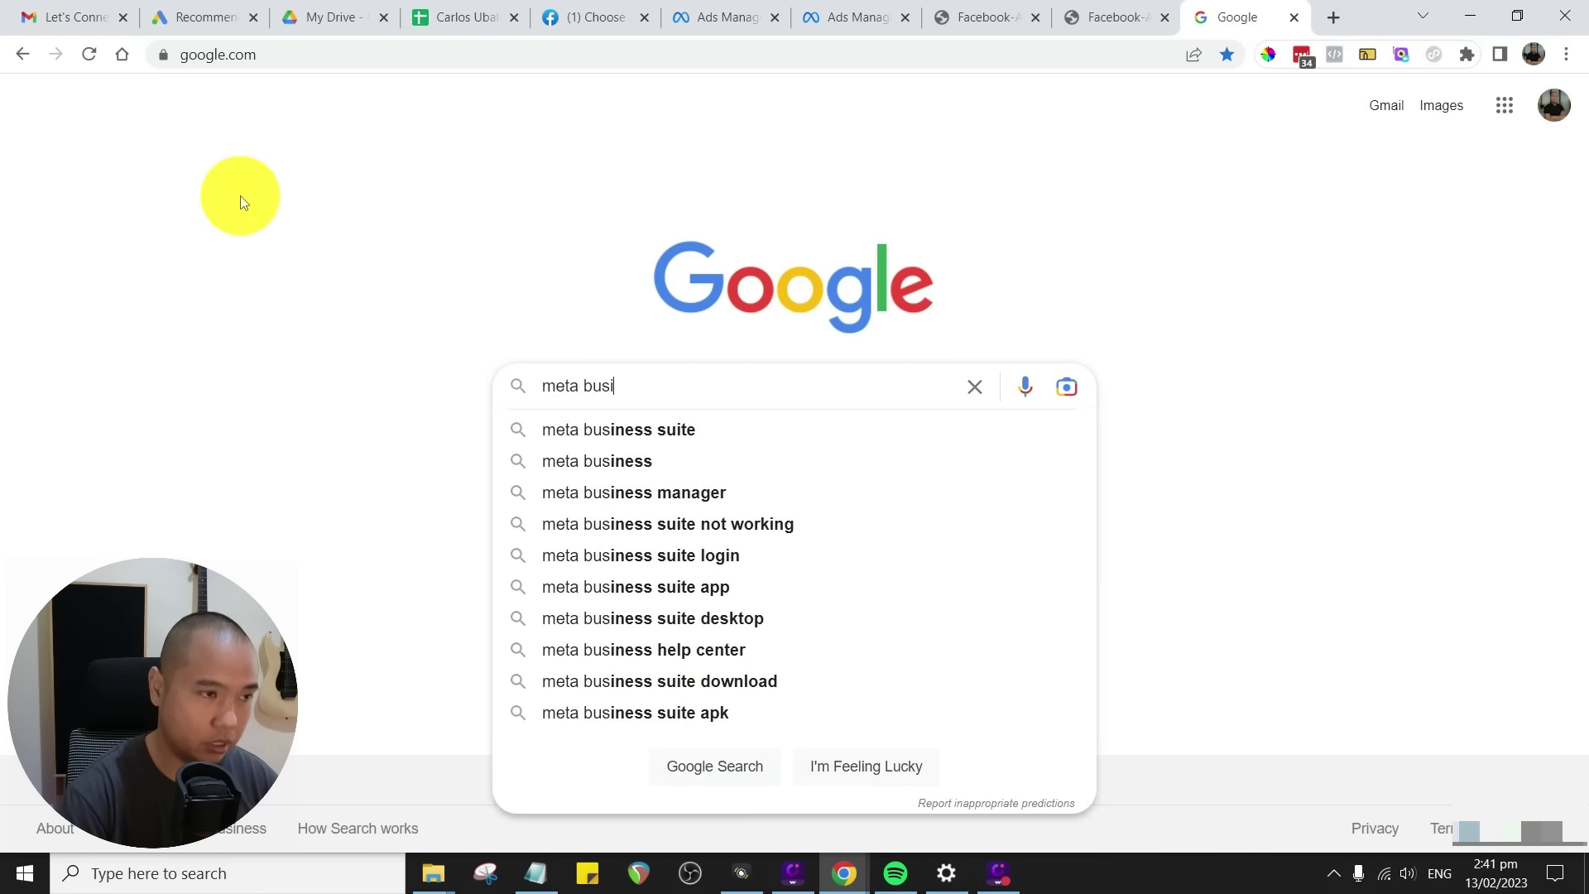
{"action": "type", "text": "ness suite"}
{"action": "key", "text": "Return"}
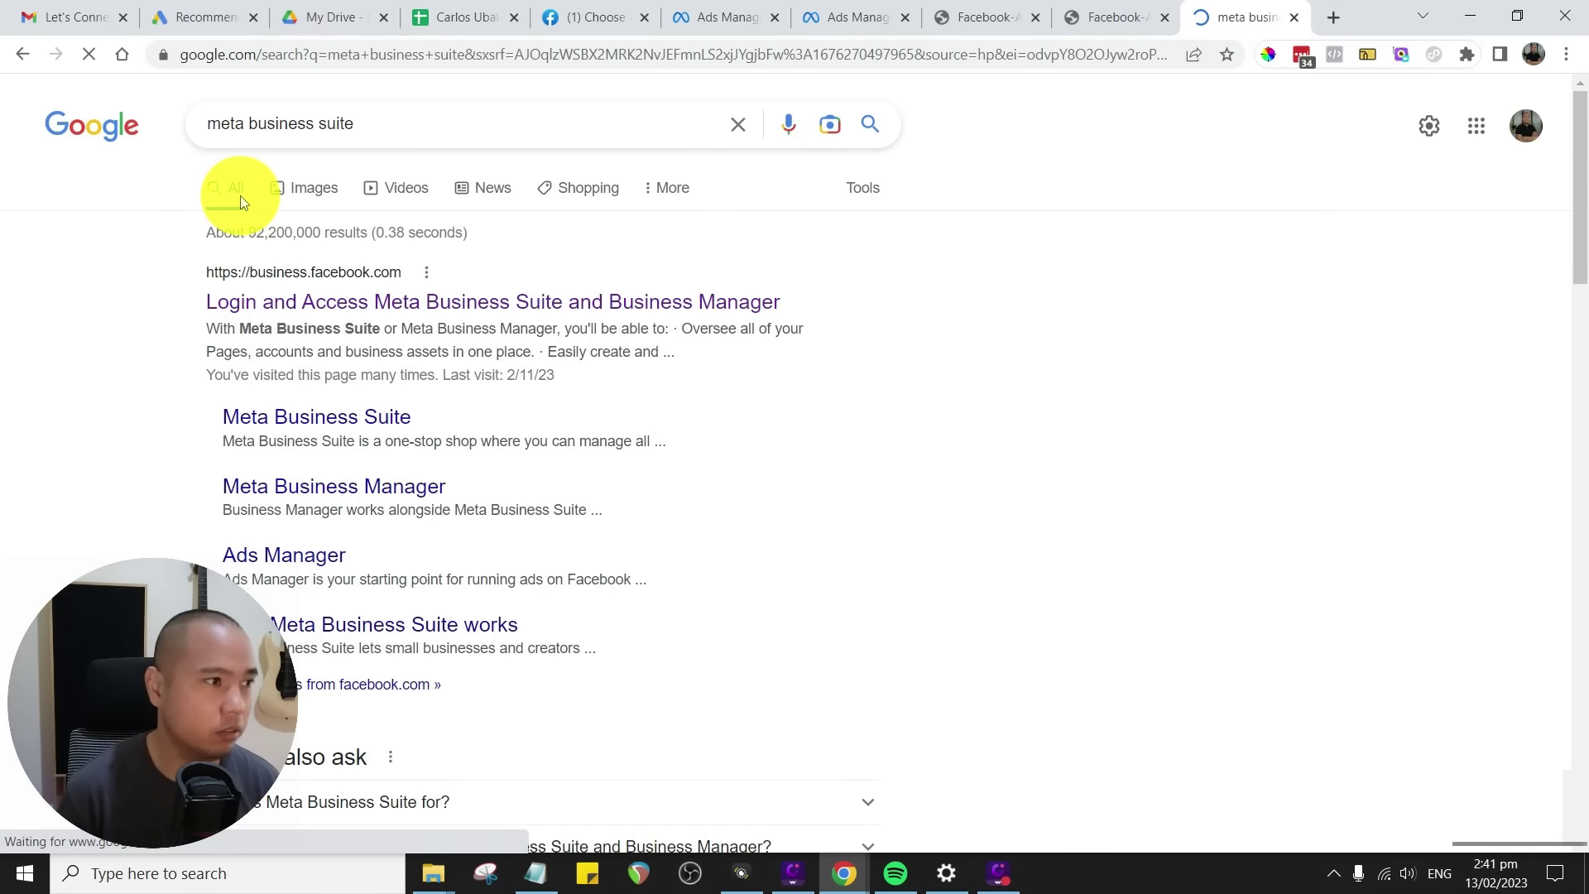
- Open the Meta Business Suite login result in a new tab, view its home page, and close the extra tabs
{"action": "right_click", "coordinate": [537, 302]}
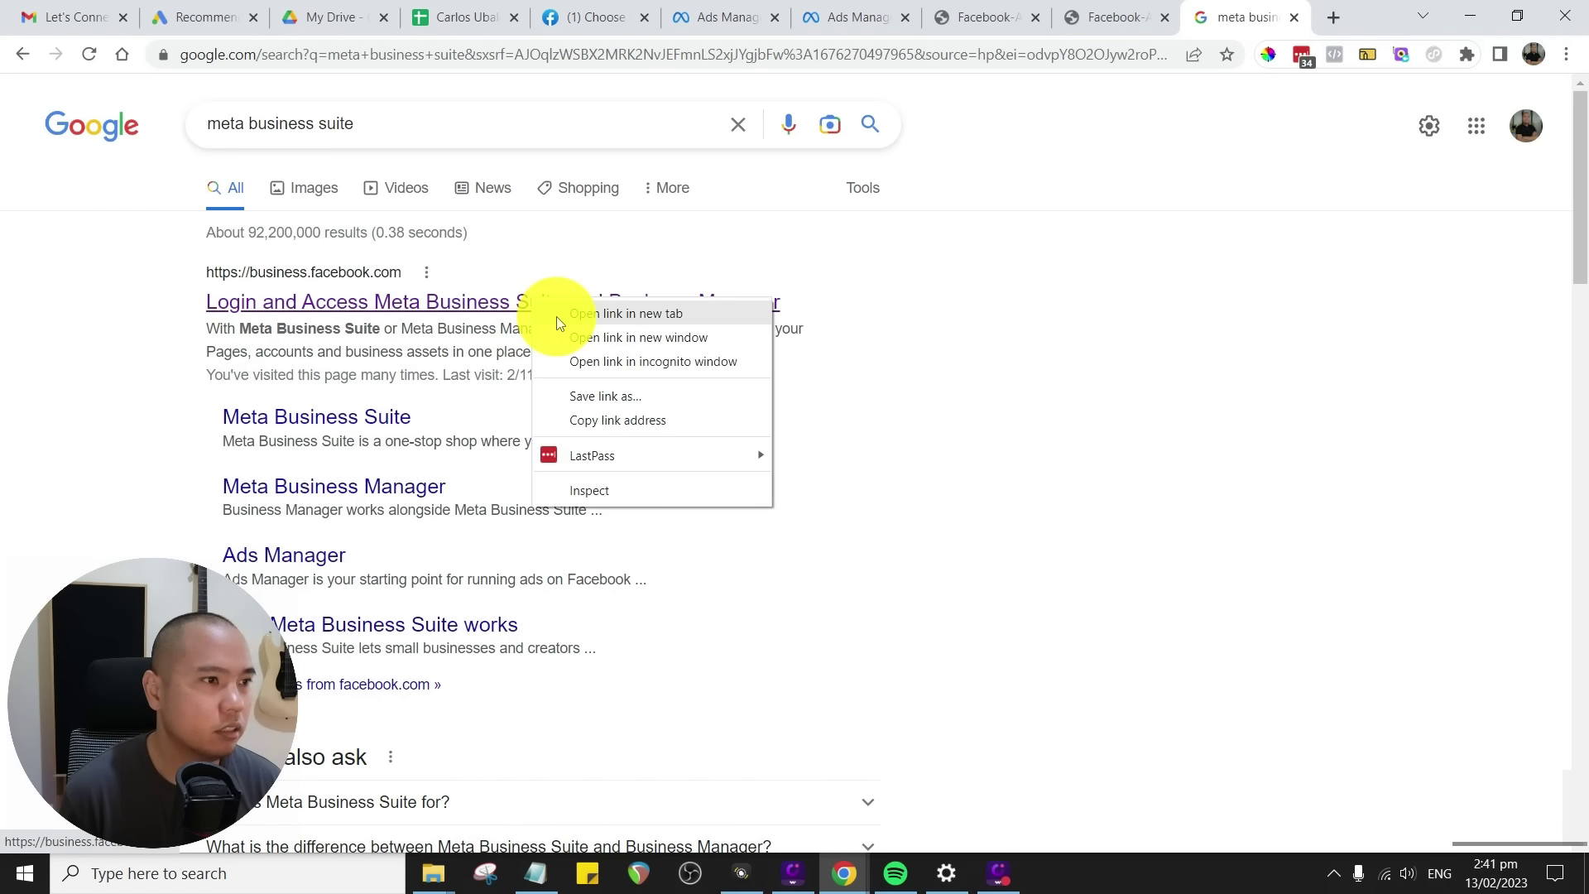
{"action": "left_click", "coordinate": [557, 315]}
{"action": "left_click", "coordinate": [1262, 12]}
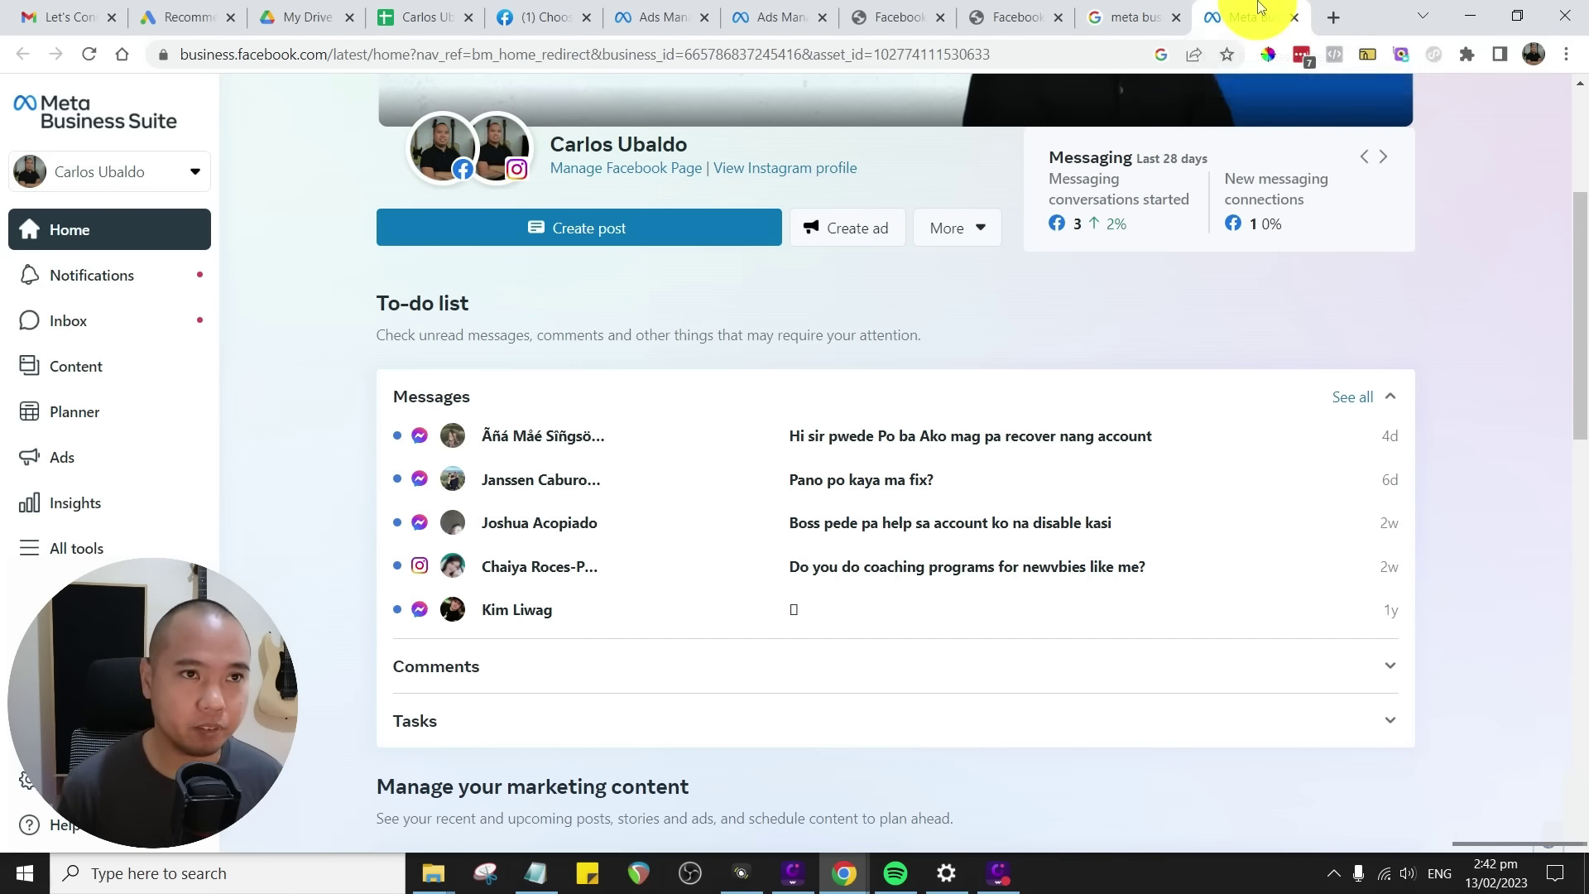
{"action": "left_click", "coordinate": [1294, 16]}
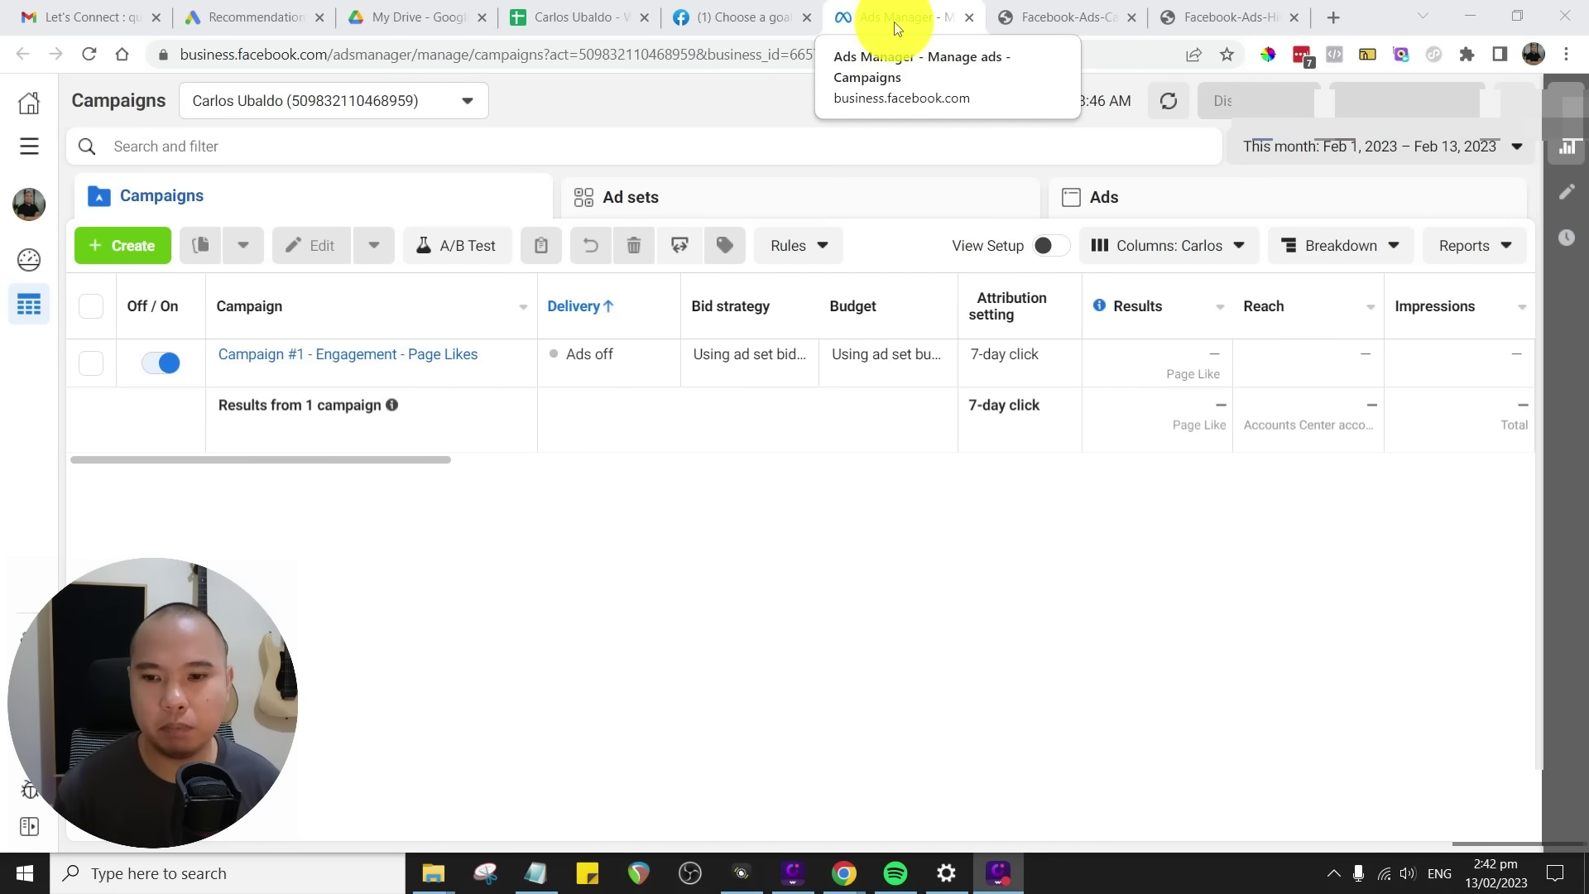
- Open the Audiences tool from Ads Manager in a new tab and start creating a saved audience
{"action": "left_click", "coordinate": [32, 154]}
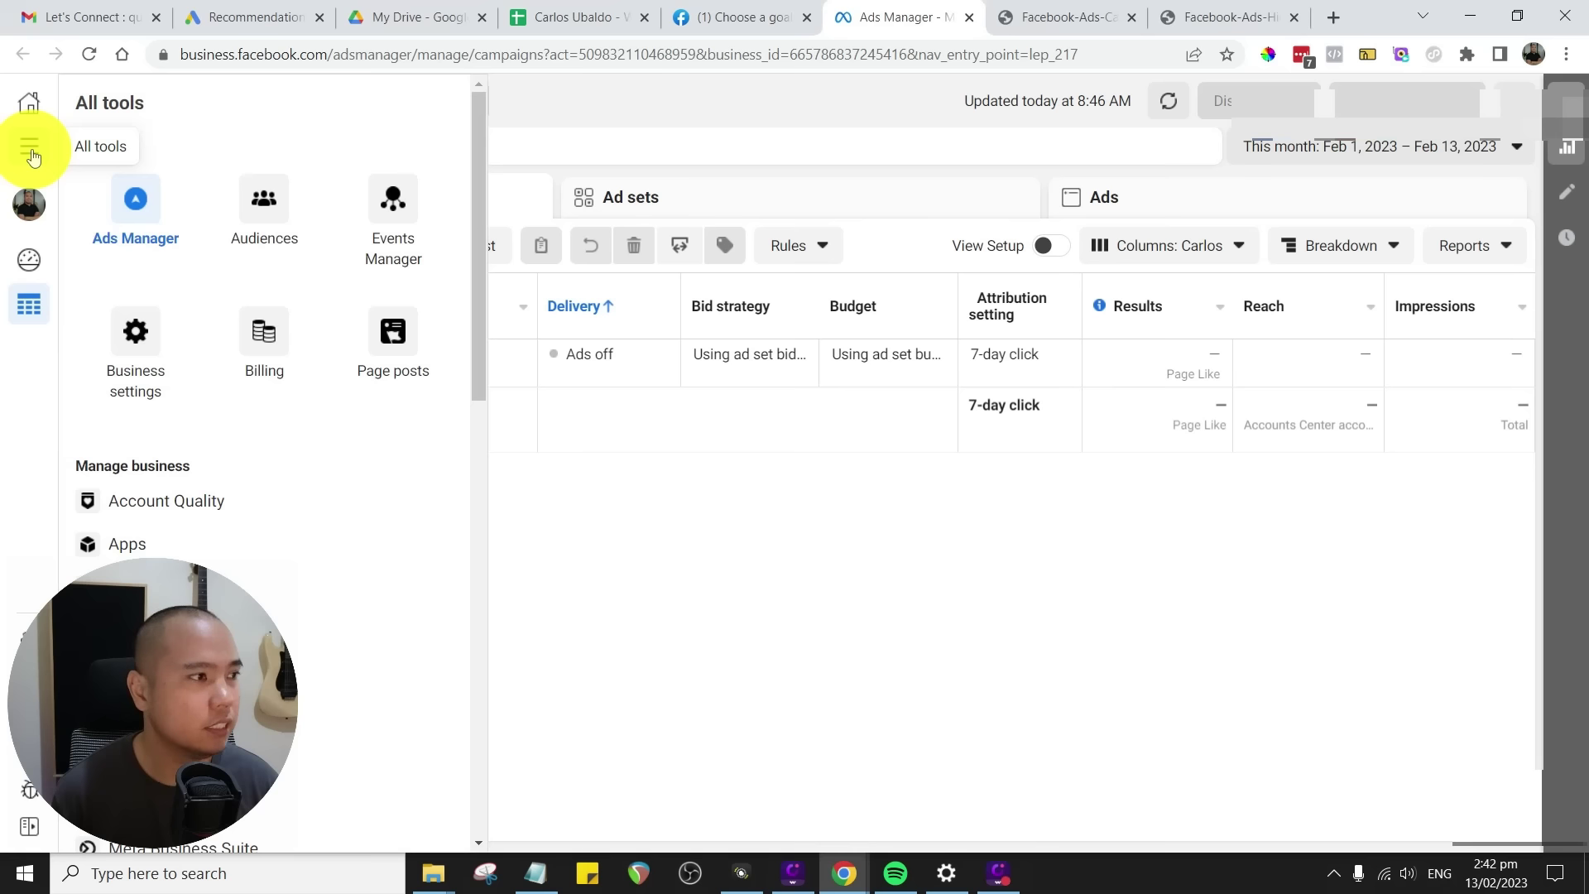
{"action": "right_click", "coordinate": [265, 209]}
{"action": "left_click", "coordinate": [278, 222]}
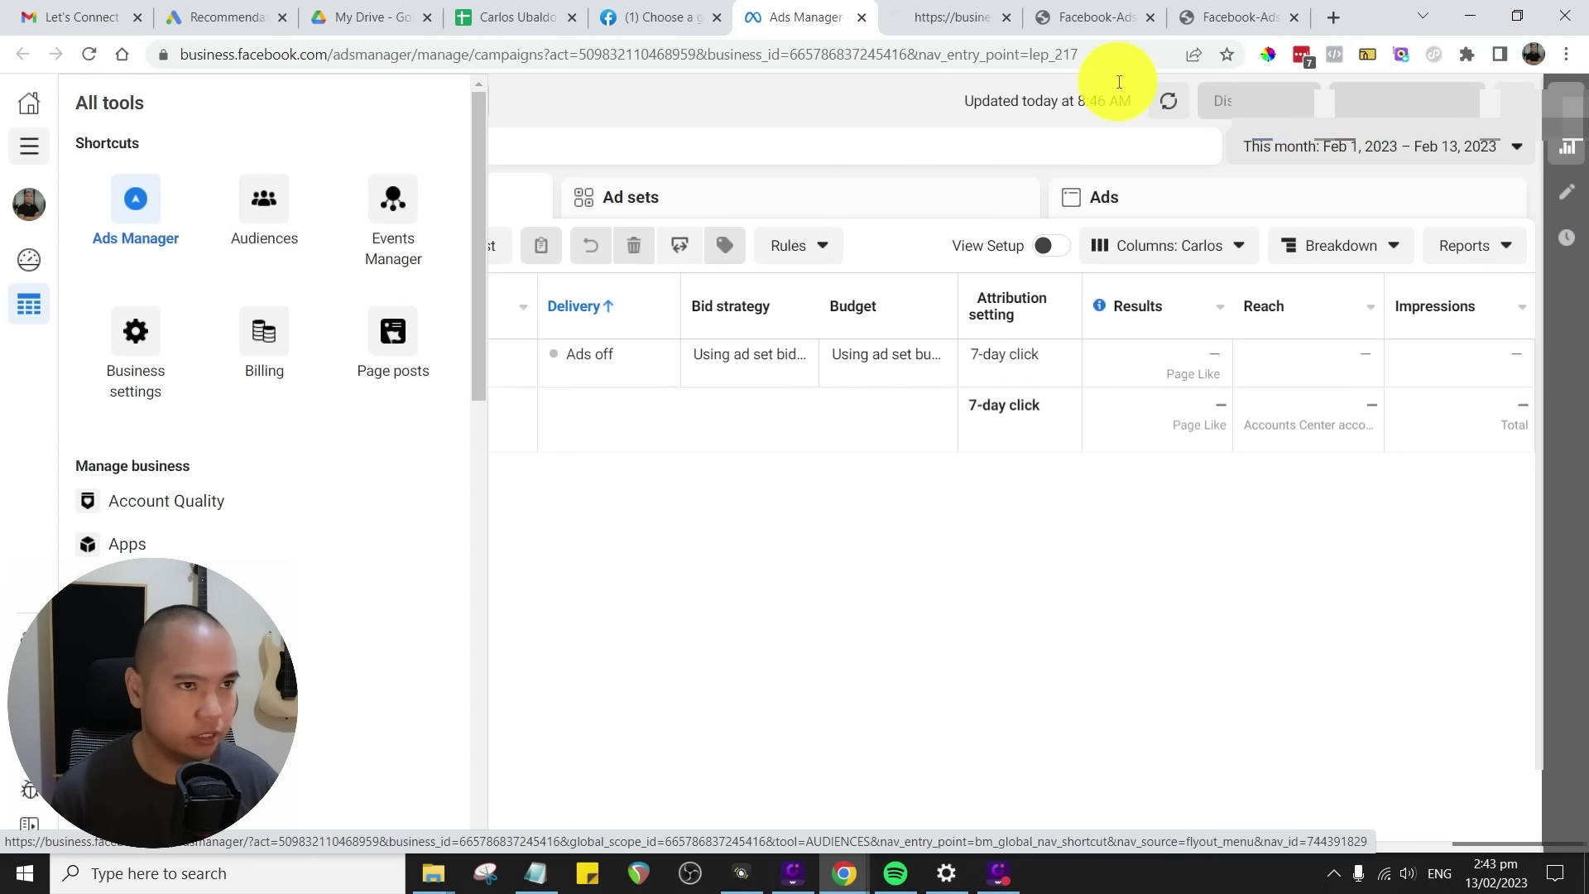
{"action": "left_click", "coordinate": [941, 16]}
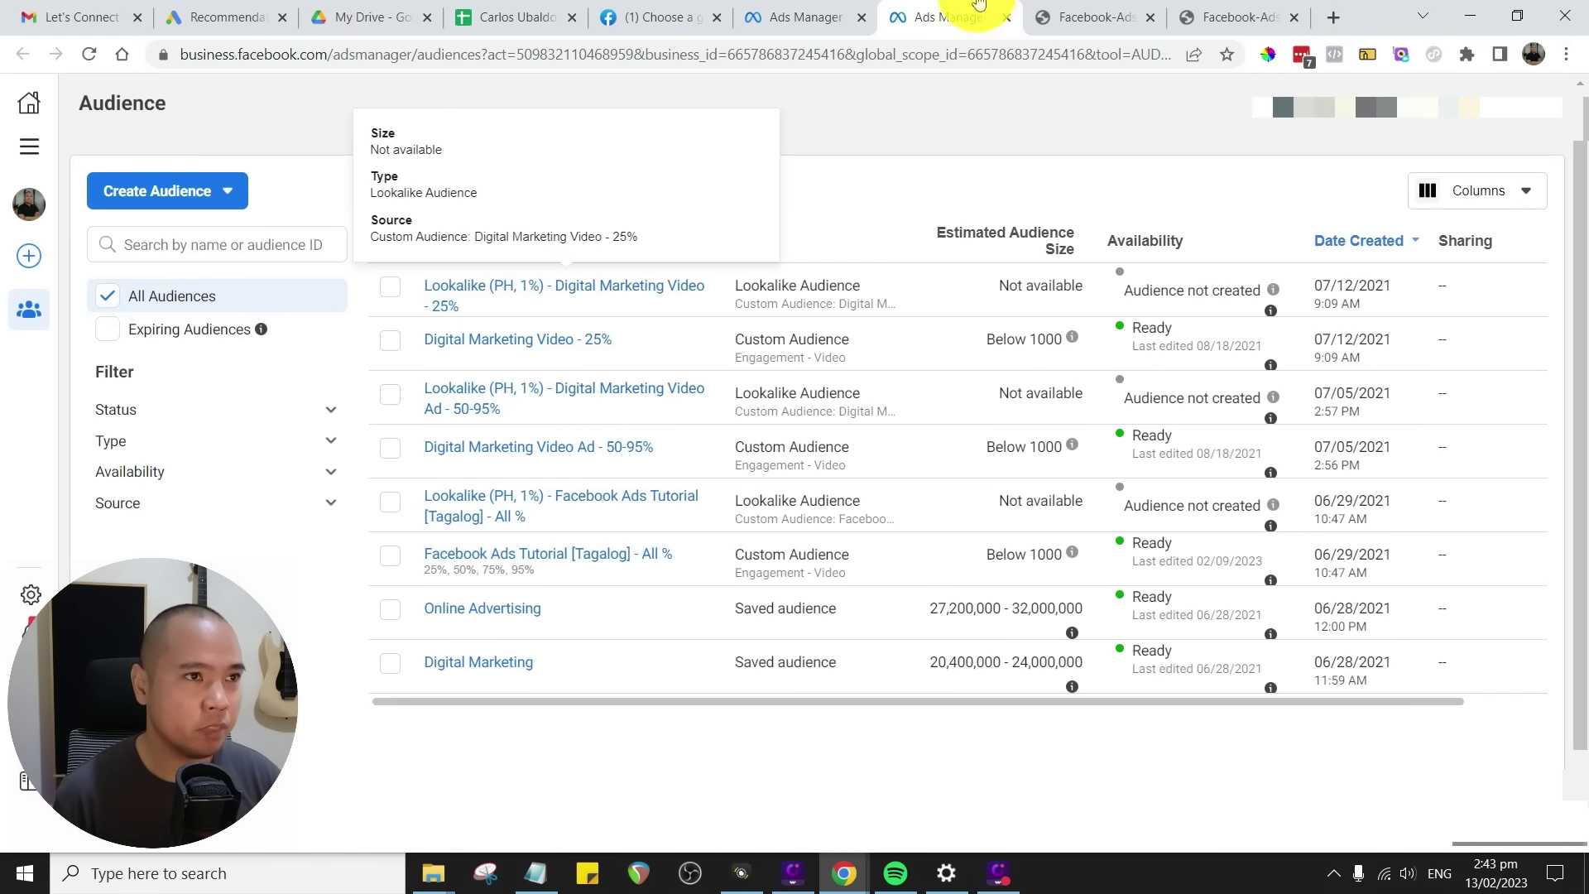
{"action": "left_click", "coordinate": [221, 190]}
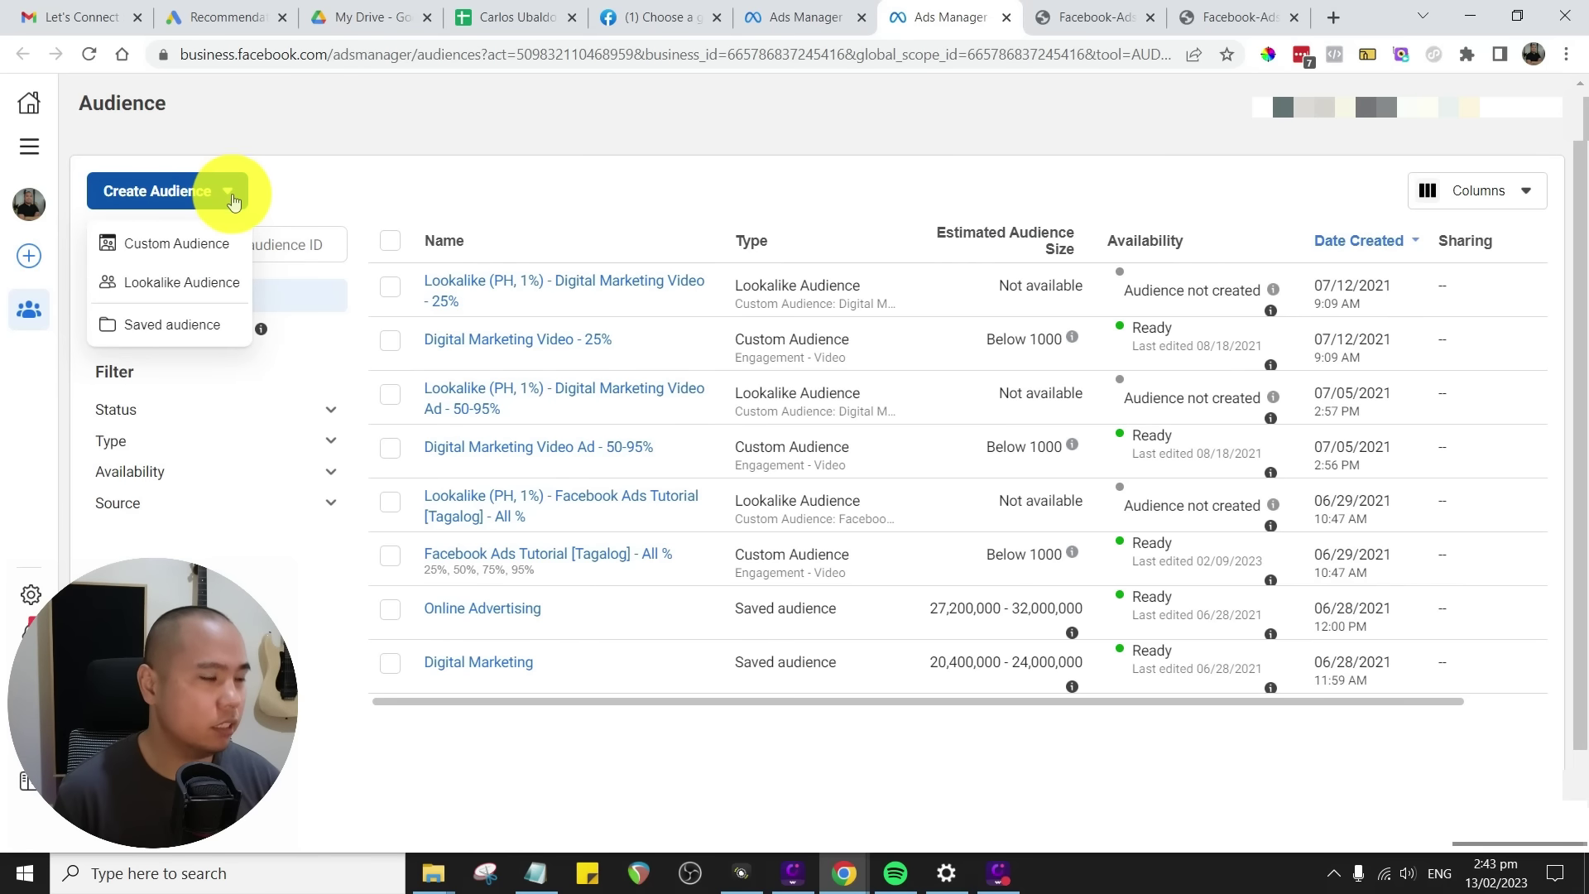
{"action": "left_click", "coordinate": [179, 330]}
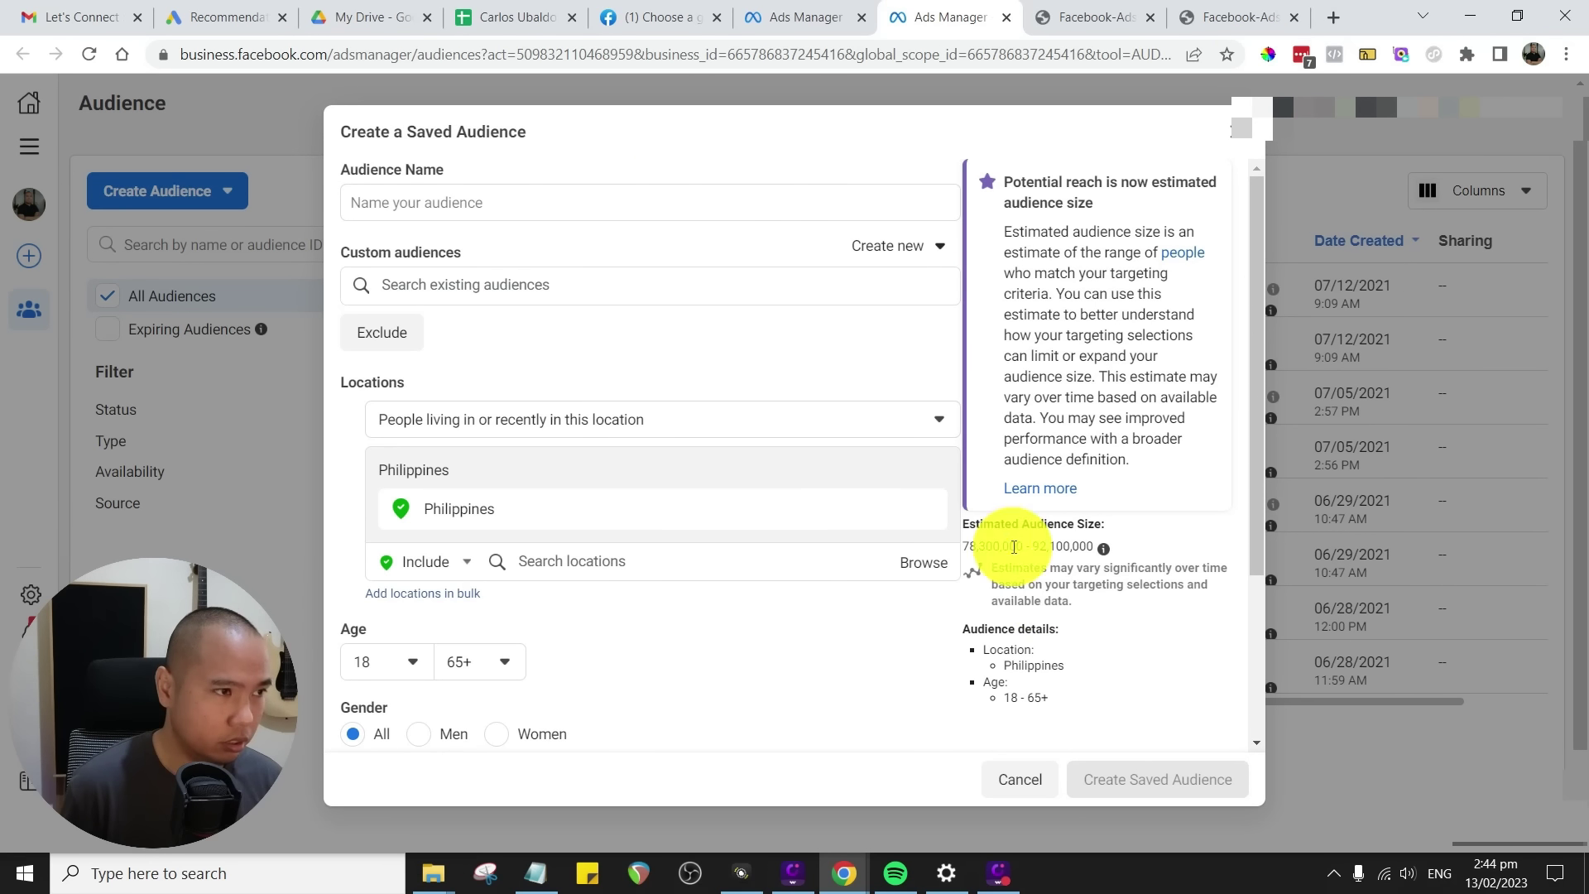
- Set the saved audience's location to the state of Metro Manila, Philippines
{"action": "scroll", "coordinate": [856, 354], "scroll_direction": "down", "scroll_amount": 1}
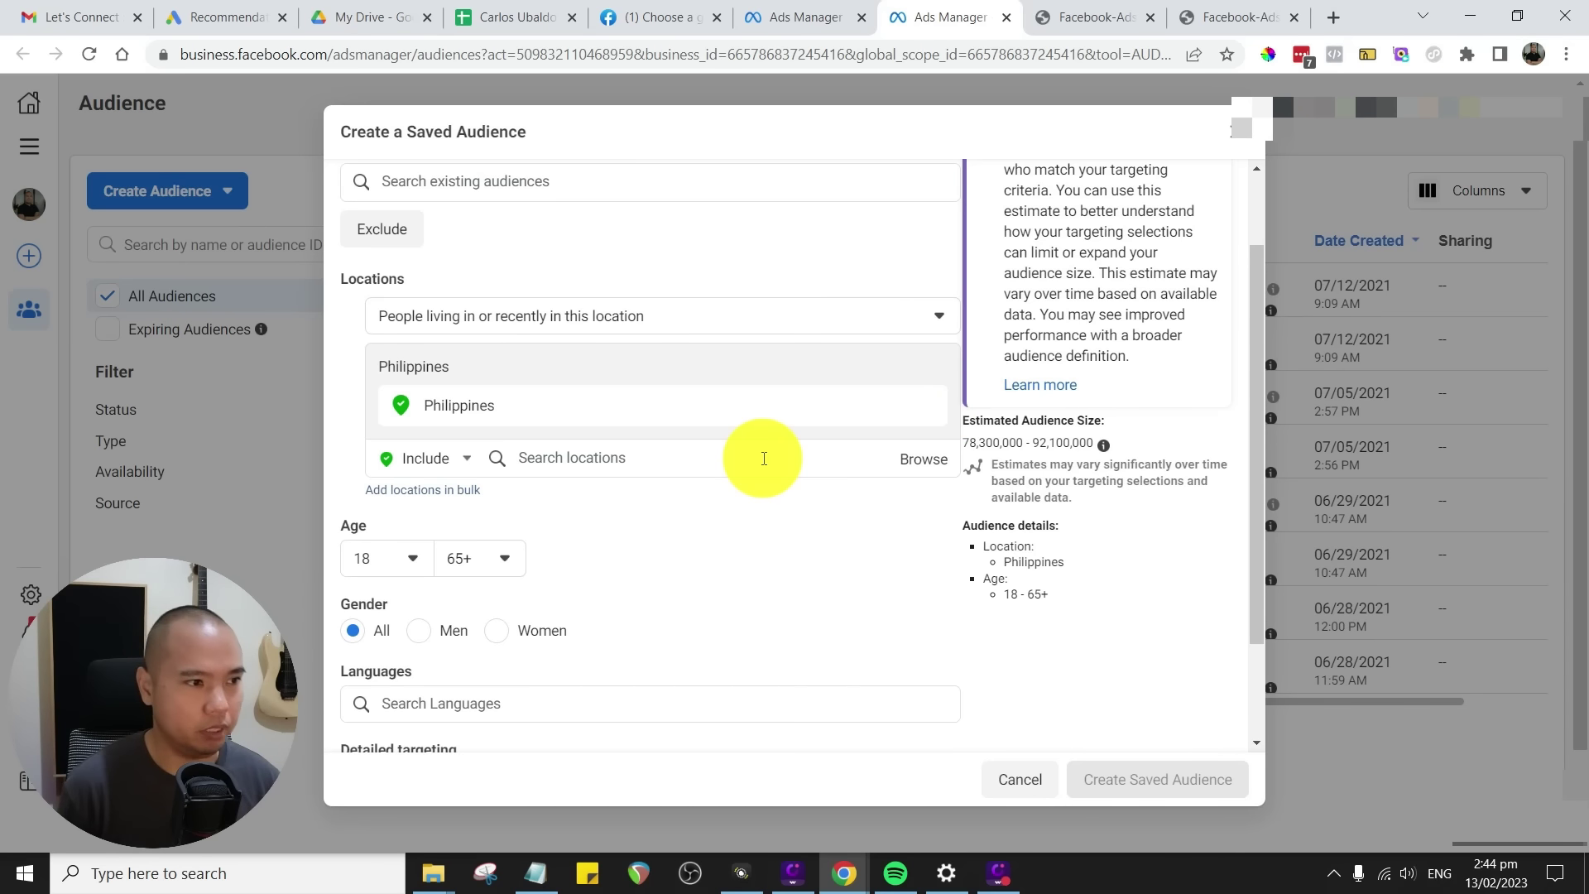
{"action": "left_click", "coordinate": [700, 463]}
{"action": "type", "text": "metro mani"}
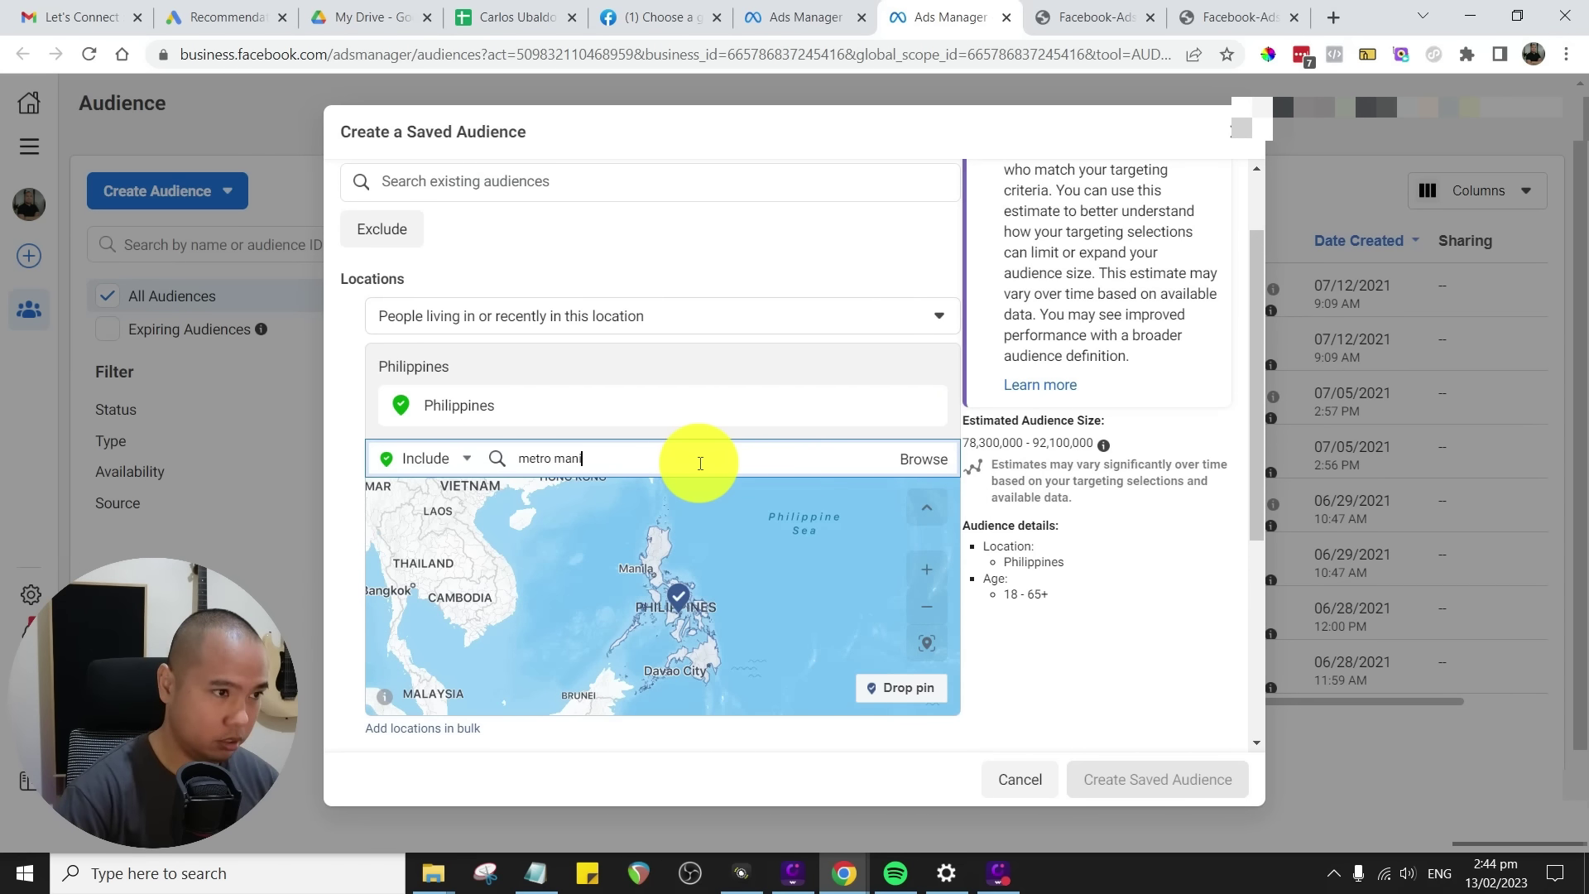
{"action": "type", "text": "la"}
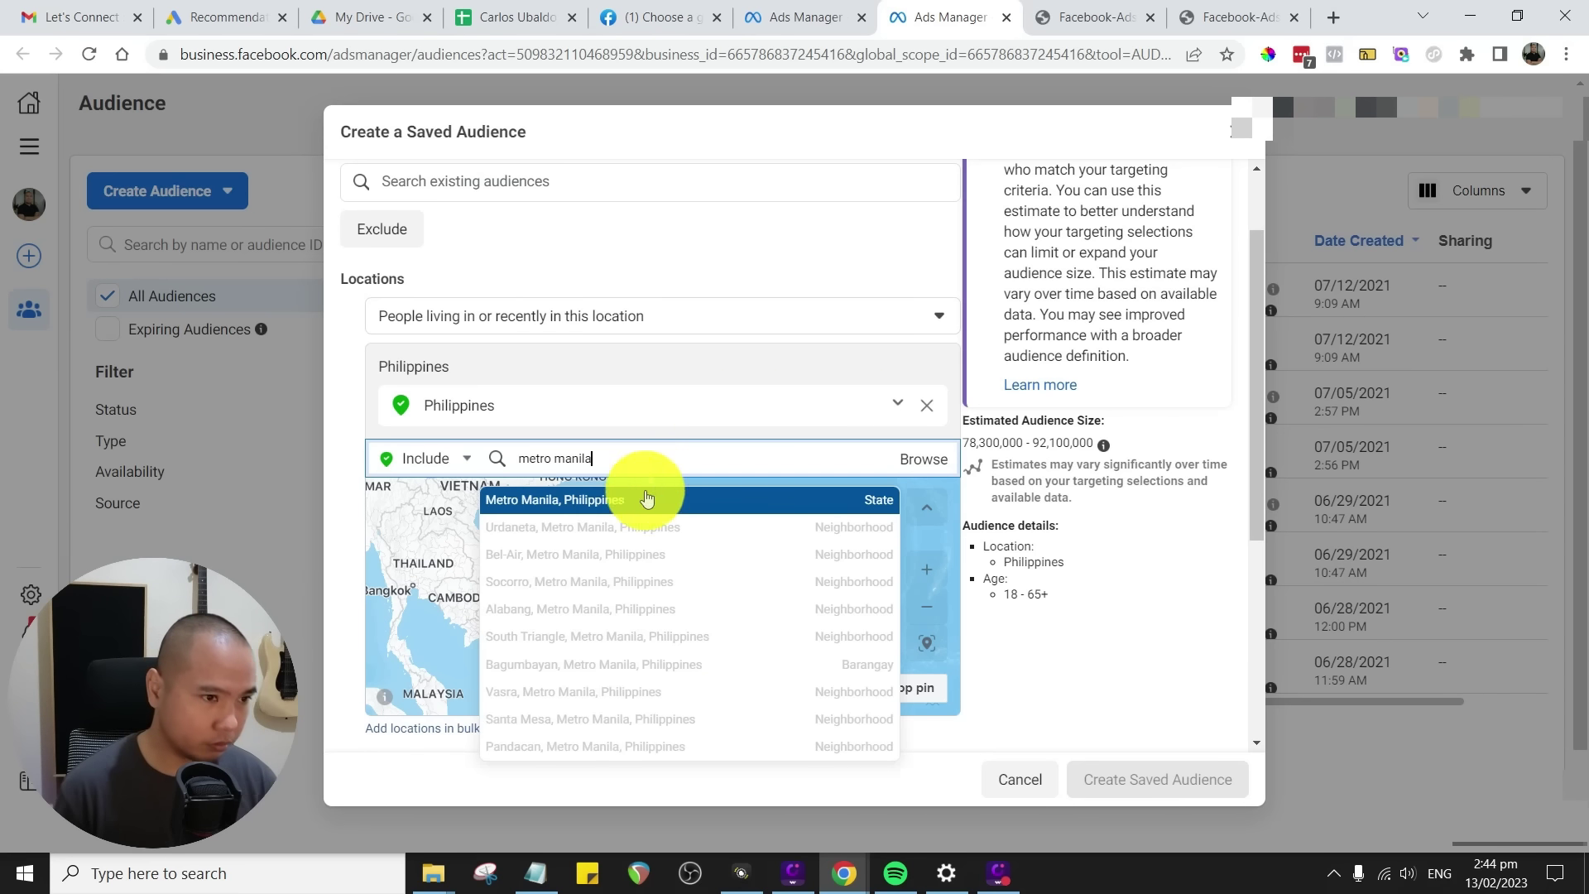
{"action": "left_click", "coordinate": [571, 503]}
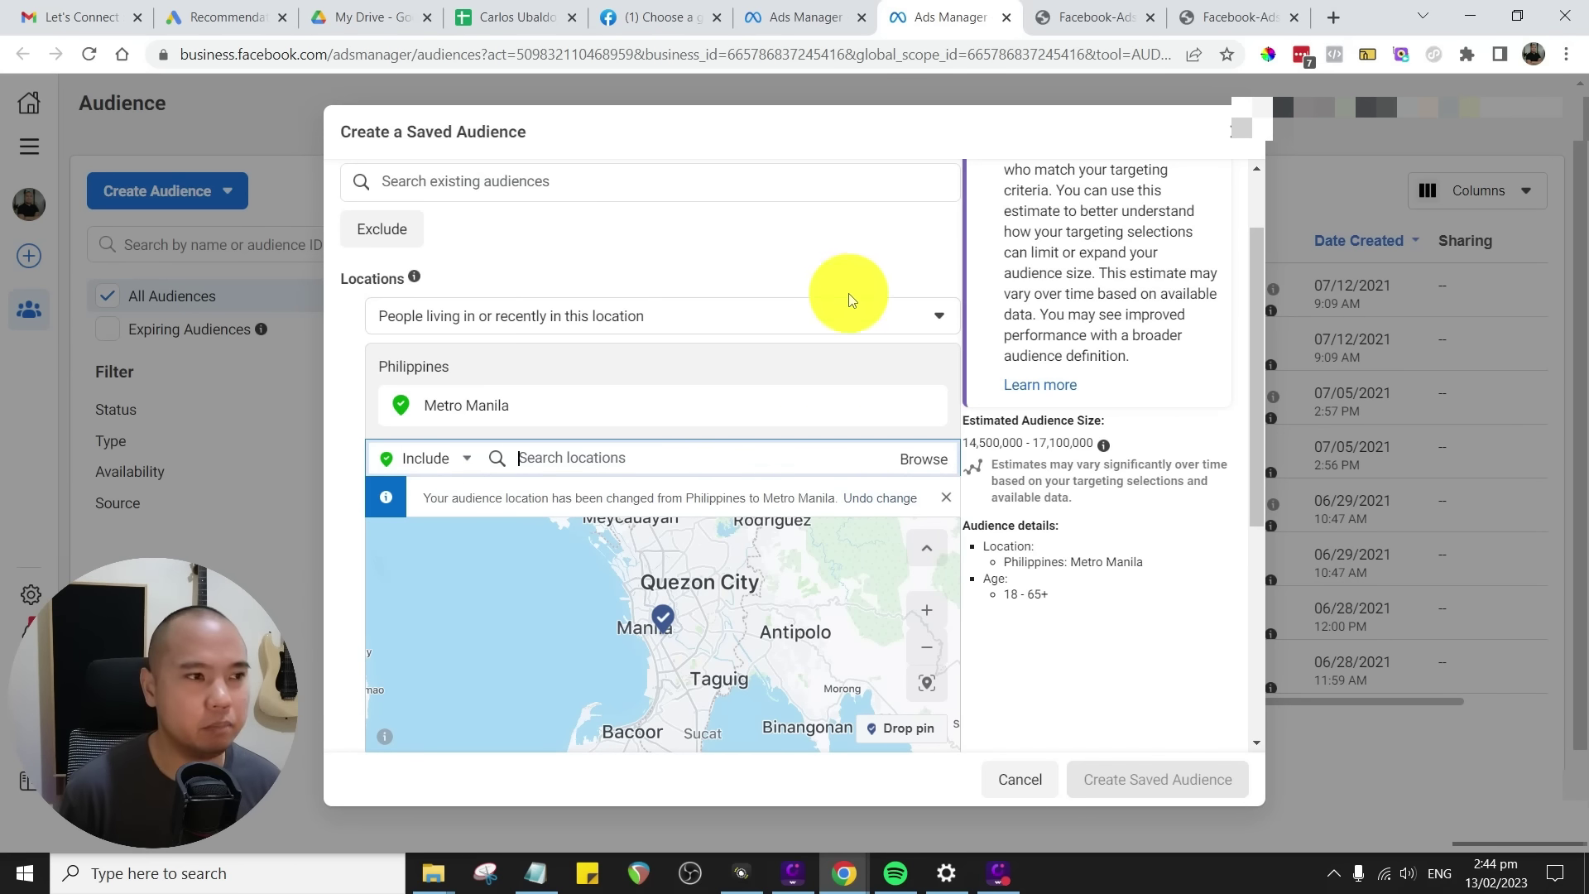
- Limit the location targeting to "People living in this location"
{"action": "left_click", "coordinate": [801, 315]}
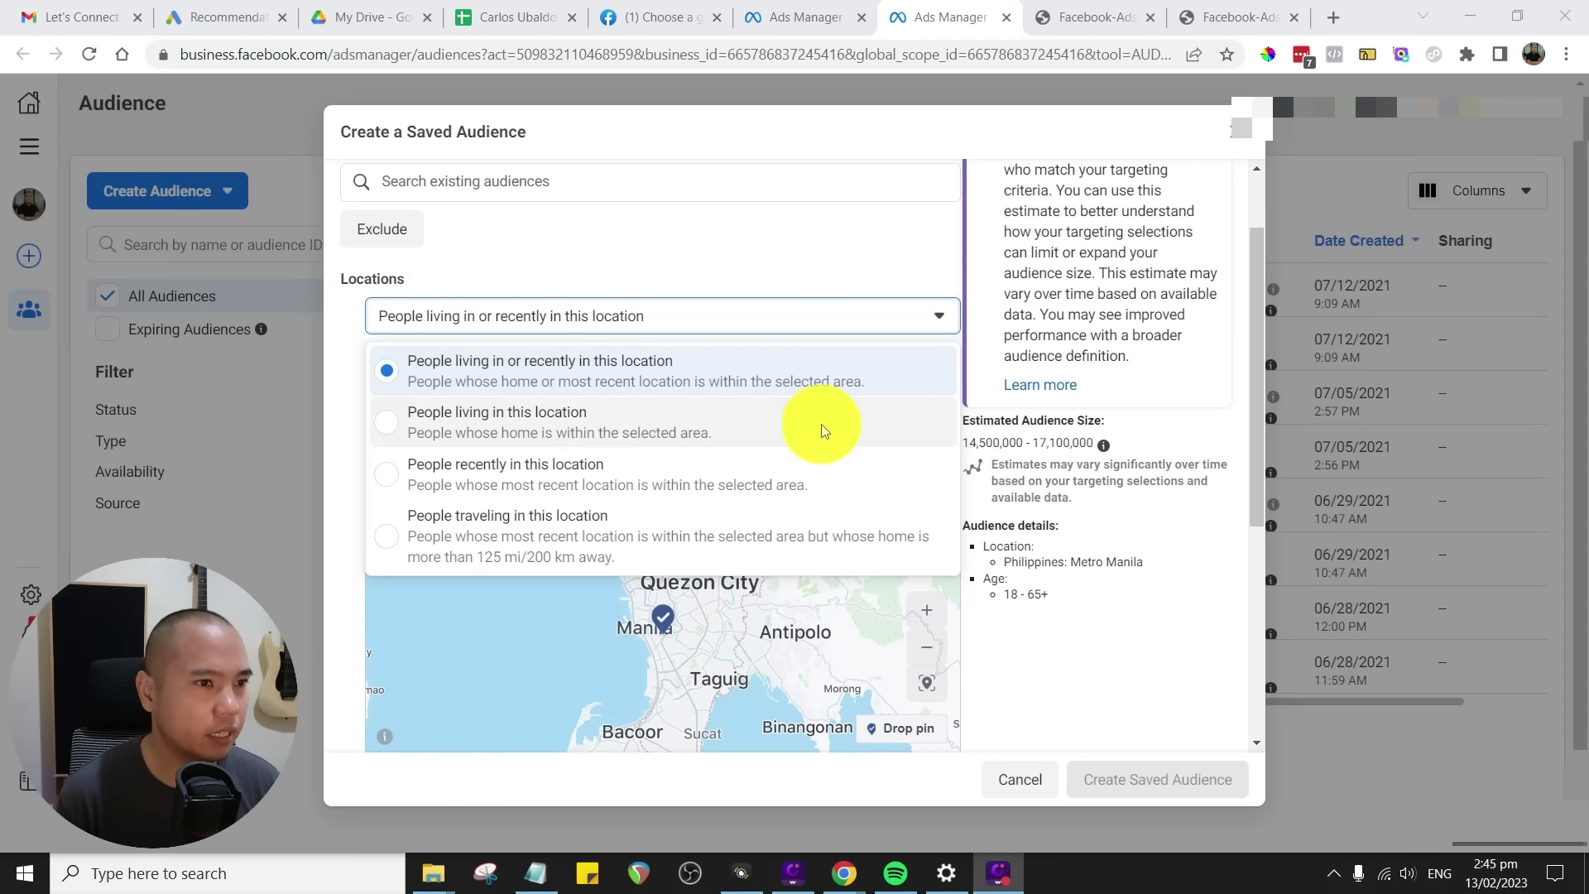
{"action": "left_click", "coordinate": [579, 426]}
{"action": "scroll", "coordinate": [960, 381], "scroll_direction": "up", "scroll_amount": 1}
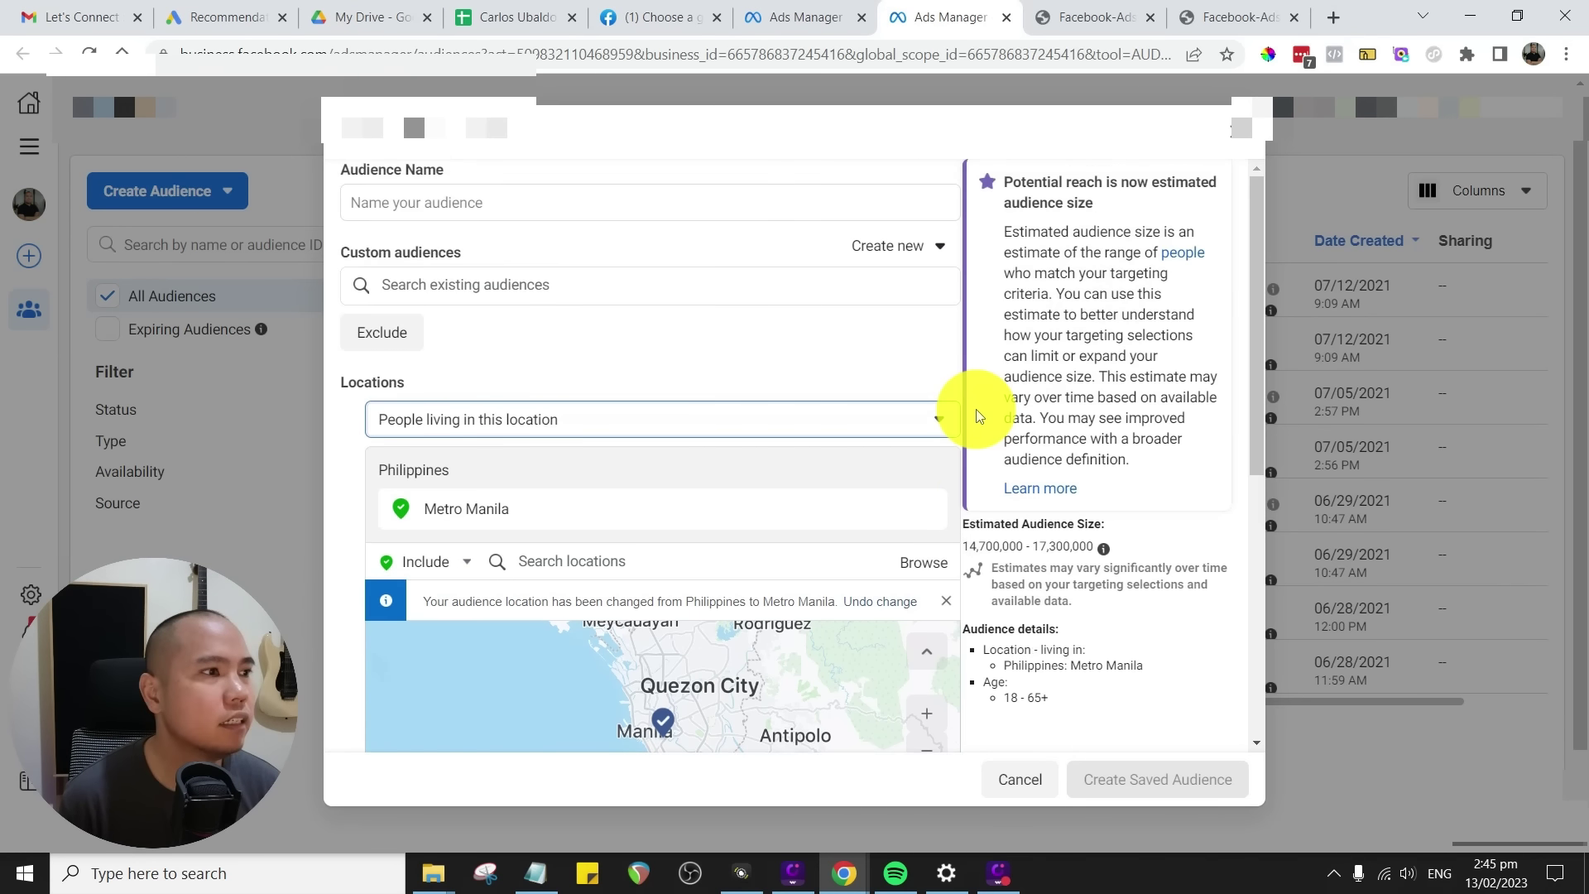
- Restrict the saved audience's gender to Men
{"action": "scroll", "coordinate": [976, 409], "scroll_direction": "down", "scroll_amount": 1}
{"action": "scroll", "coordinate": [533, 486], "scroll_direction": "down", "scroll_amount": 2}
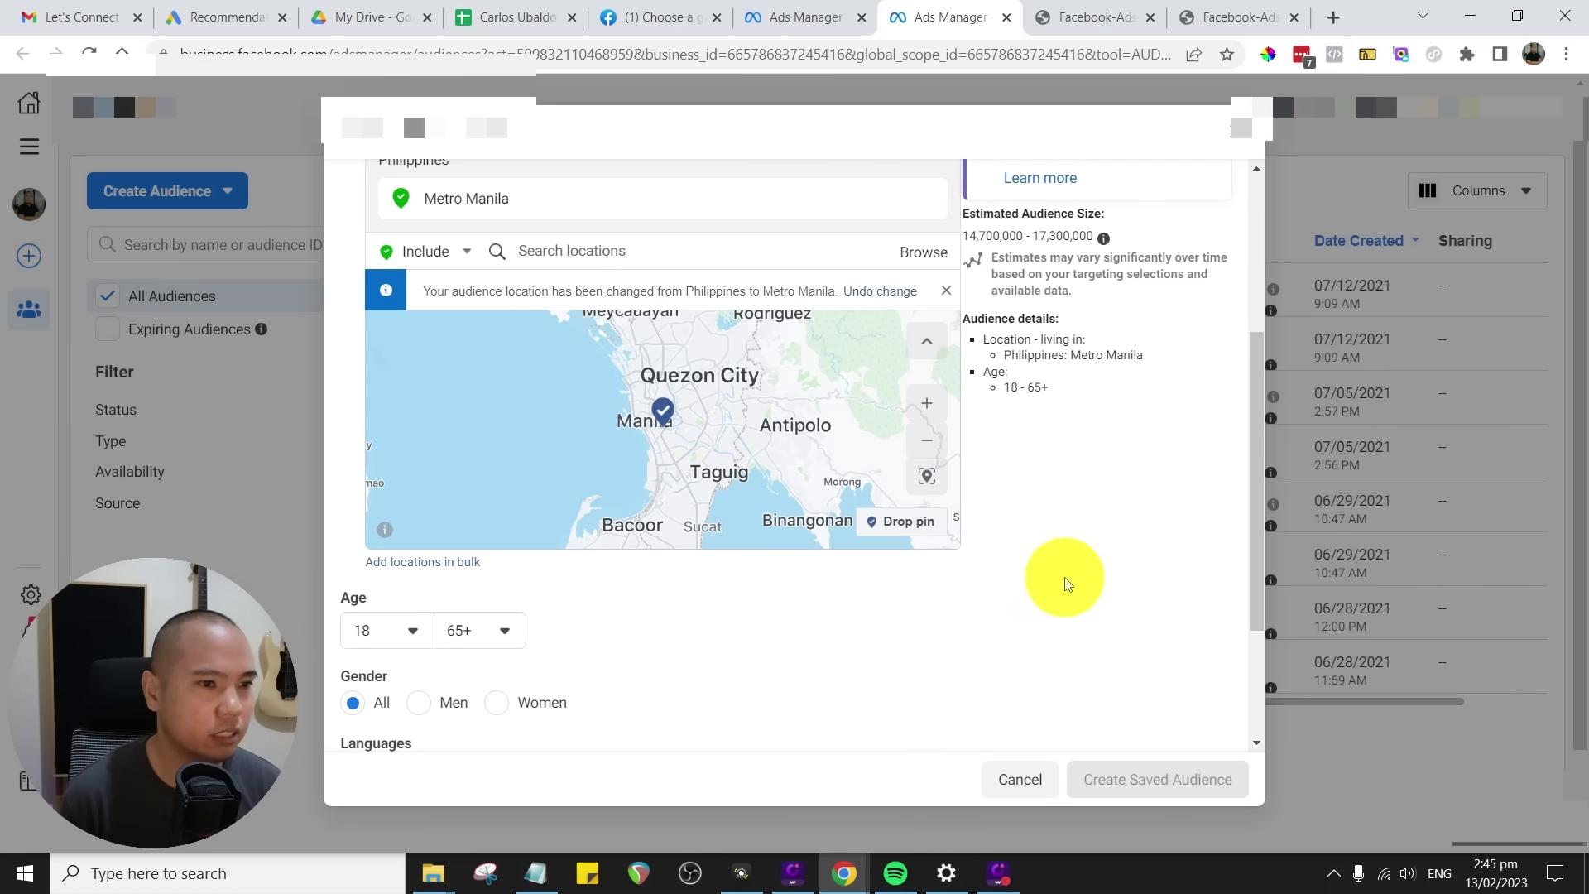
{"action": "scroll", "coordinate": [1065, 584], "scroll_direction": "down", "scroll_amount": 2}
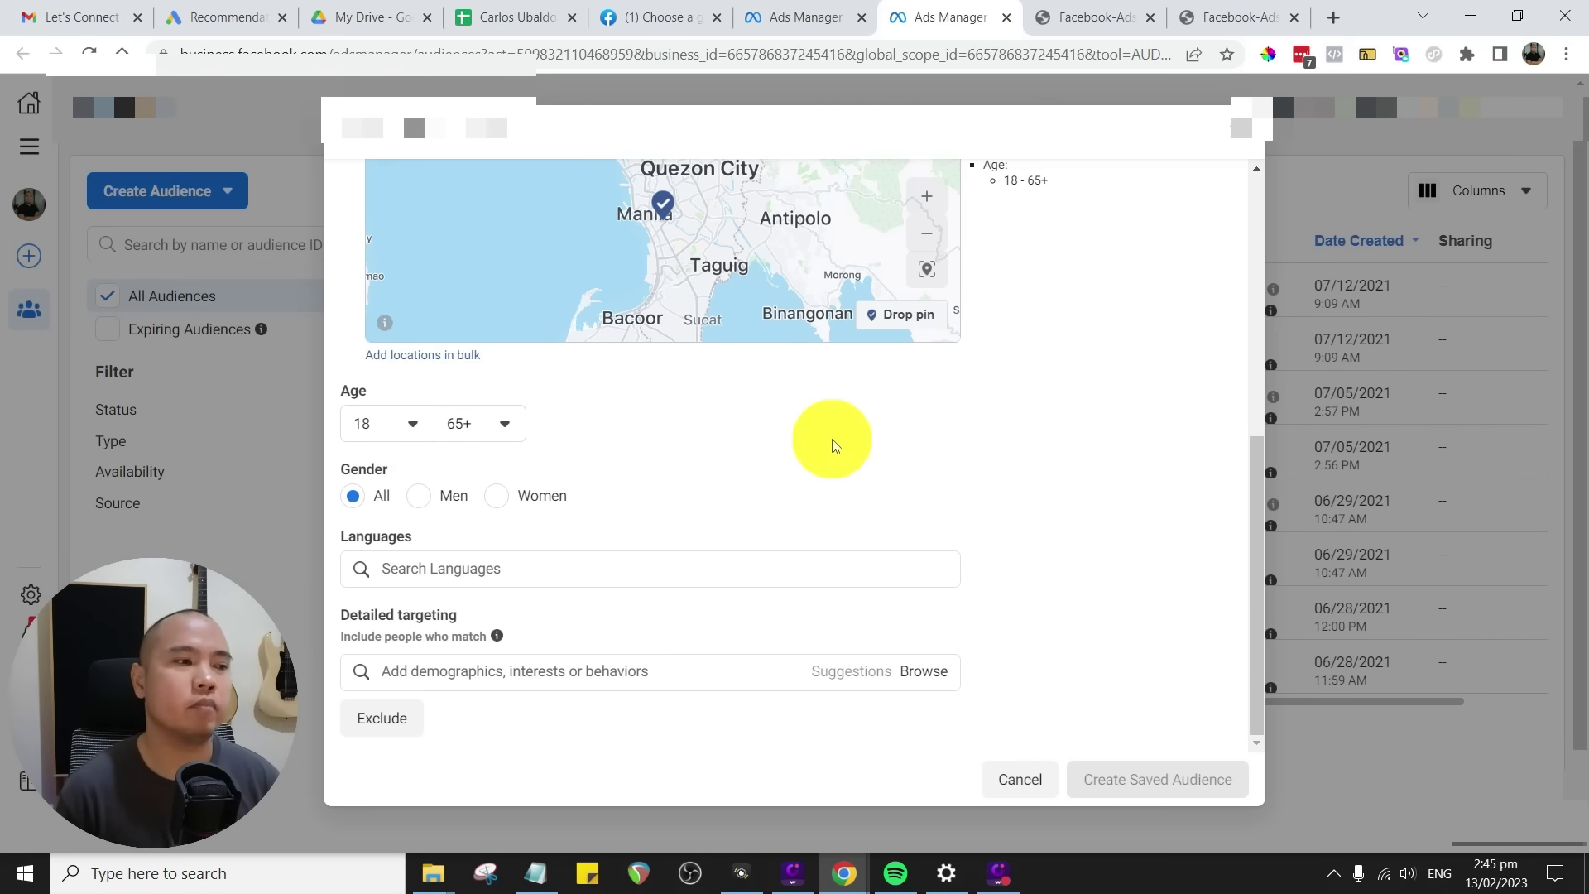
{"action": "left_click", "coordinate": [417, 495]}
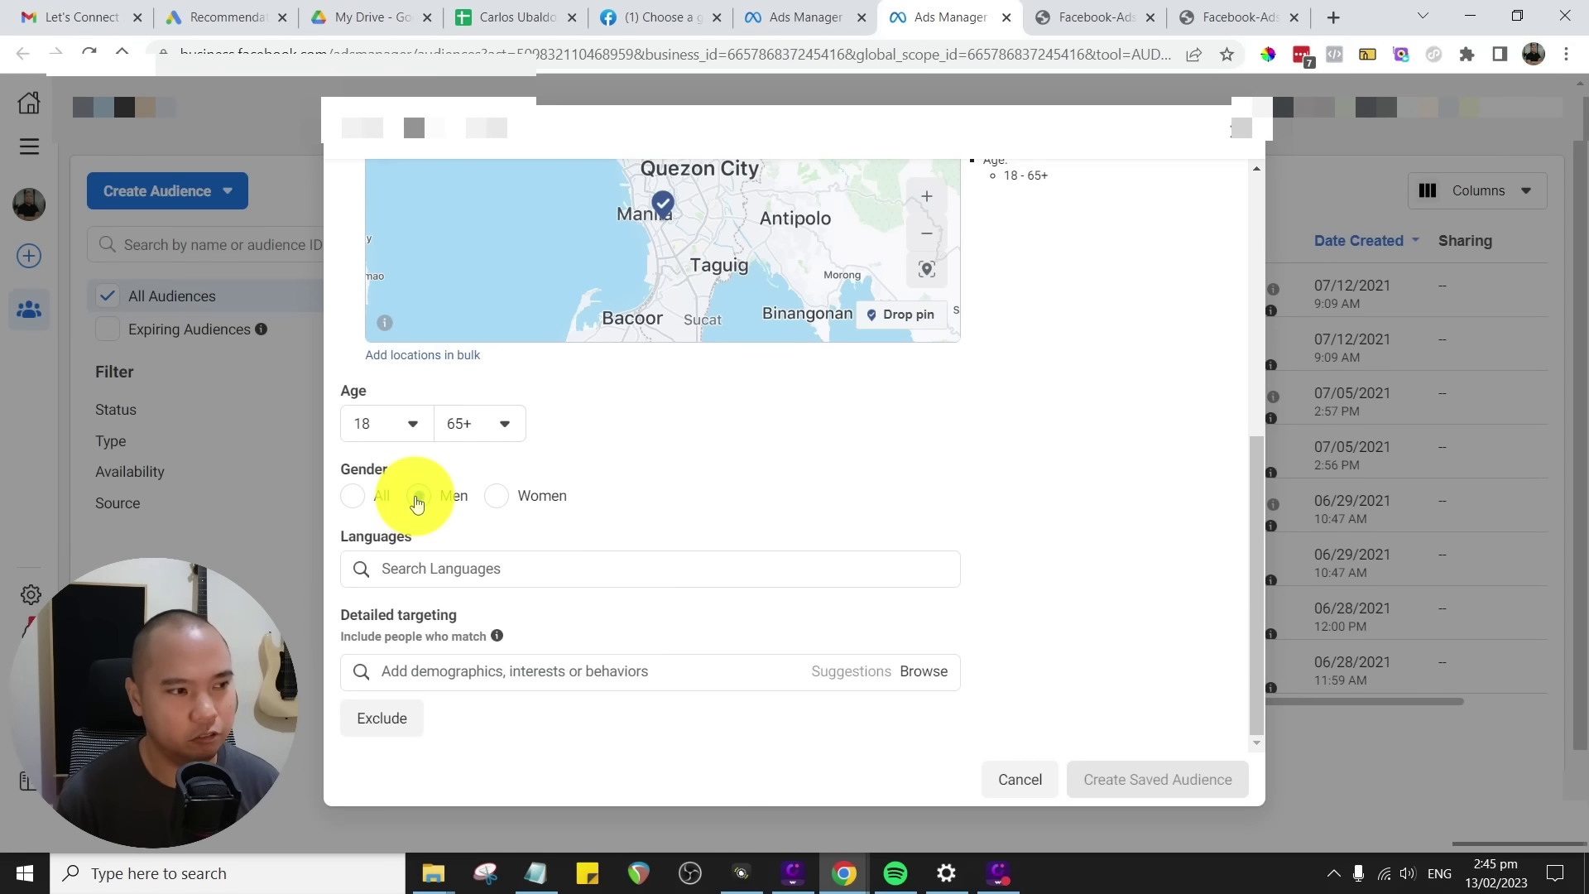
- Set the saved audience's age range to 21 through 50
{"action": "left_click", "coordinate": [414, 426]}
{"action": "scroll", "coordinate": [447, 600], "scroll_direction": "down", "scroll_amount": 3}
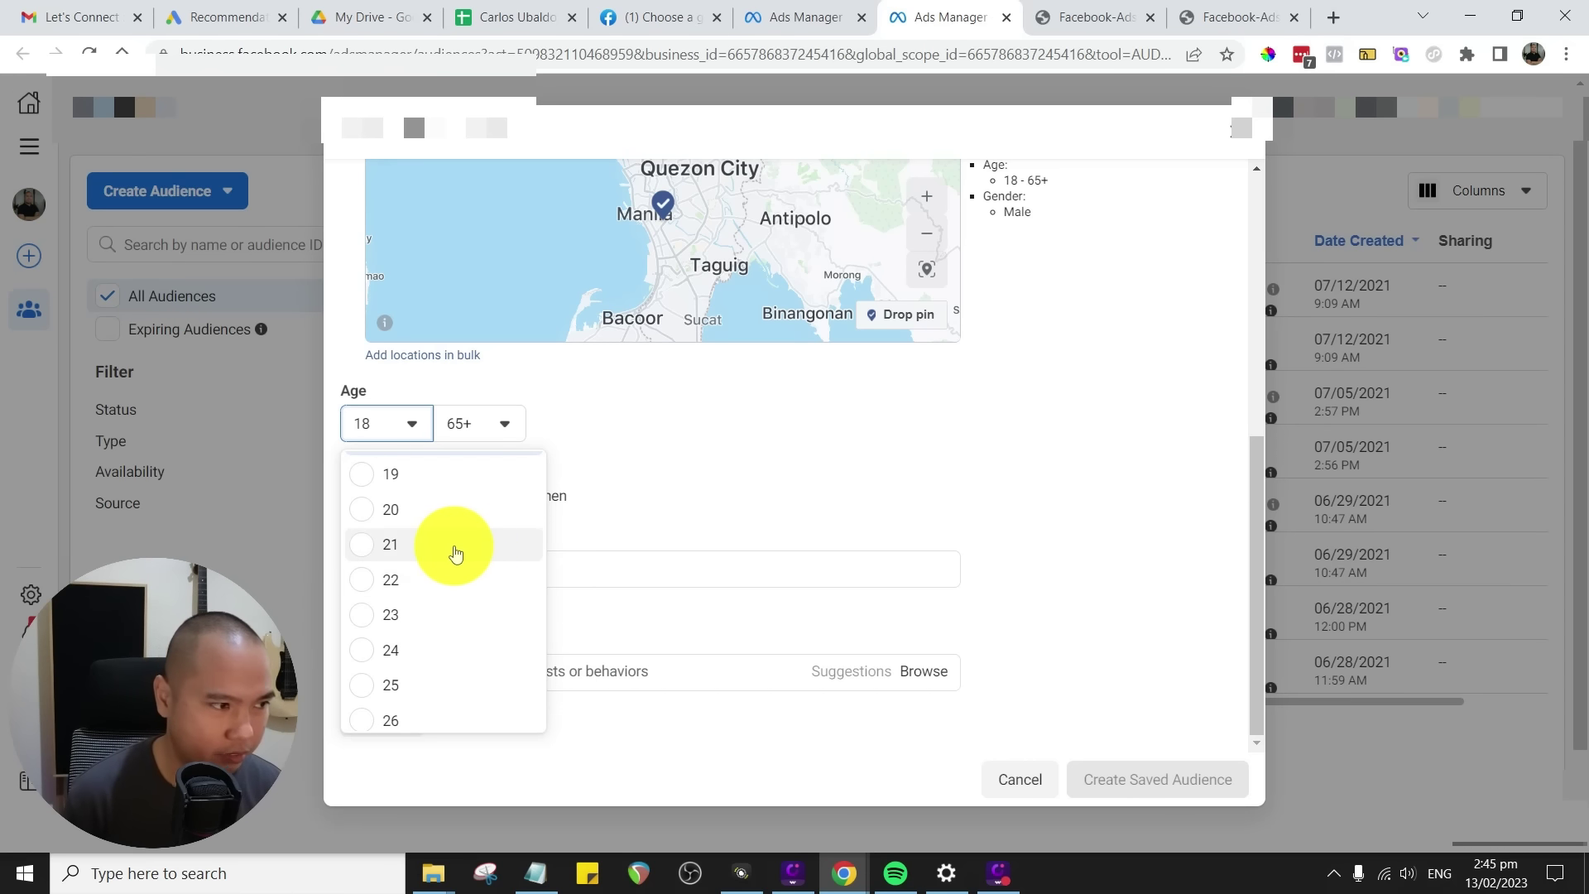
{"action": "left_click", "coordinate": [357, 546]}
{"action": "left_click", "coordinate": [512, 426]}
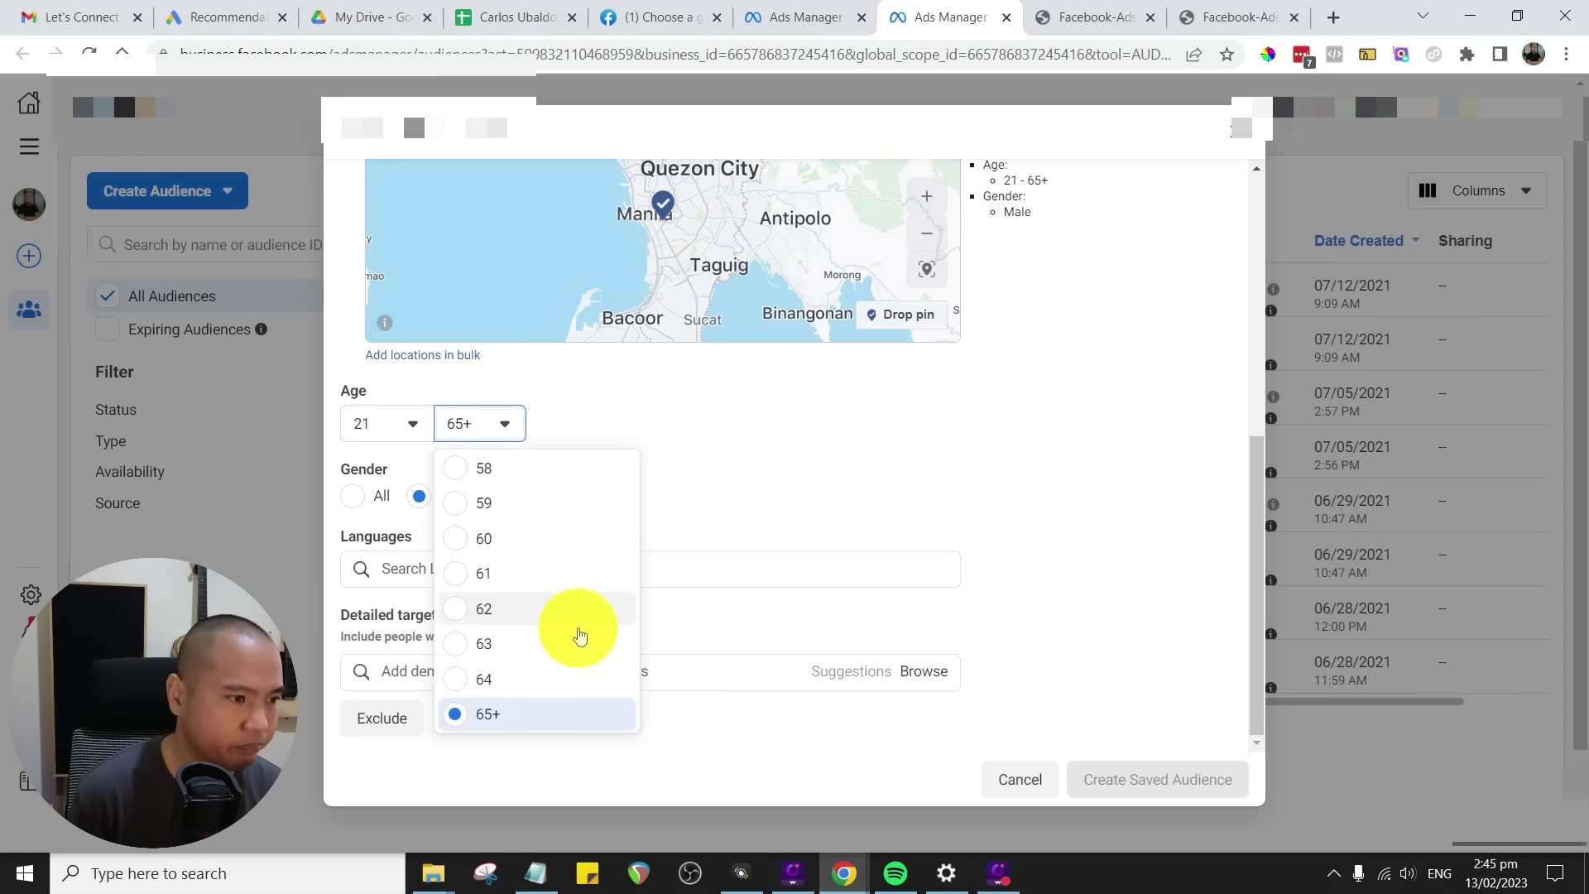
{"action": "scroll", "coordinate": [579, 636], "scroll_direction": "up", "scroll_amount": 5}
{"action": "left_click", "coordinate": [497, 609]}
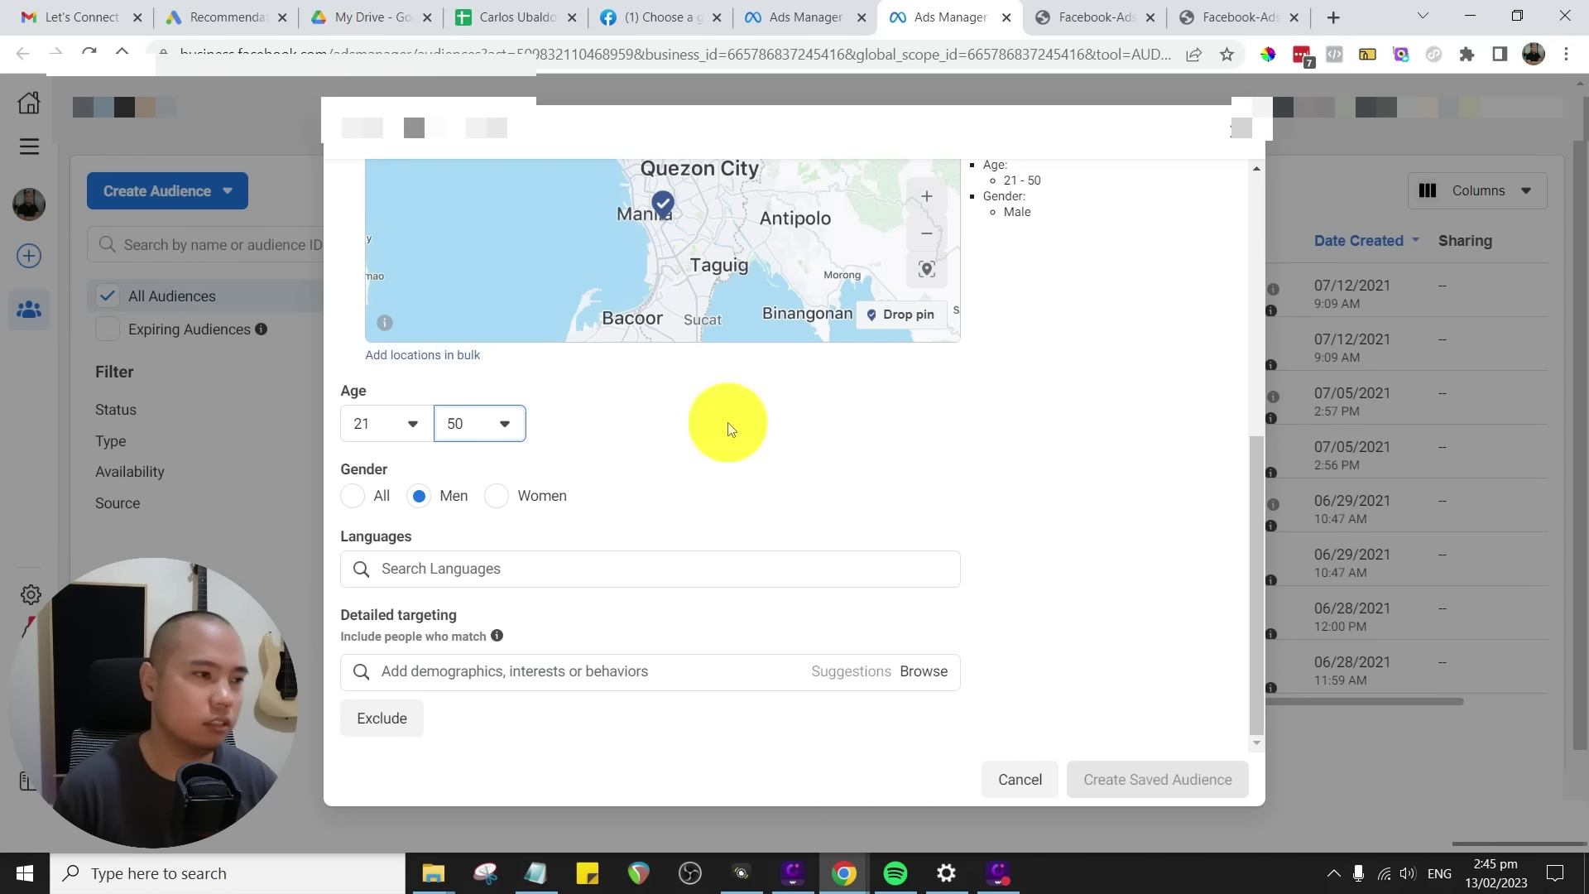
{"action": "left_click", "coordinate": [710, 567]}
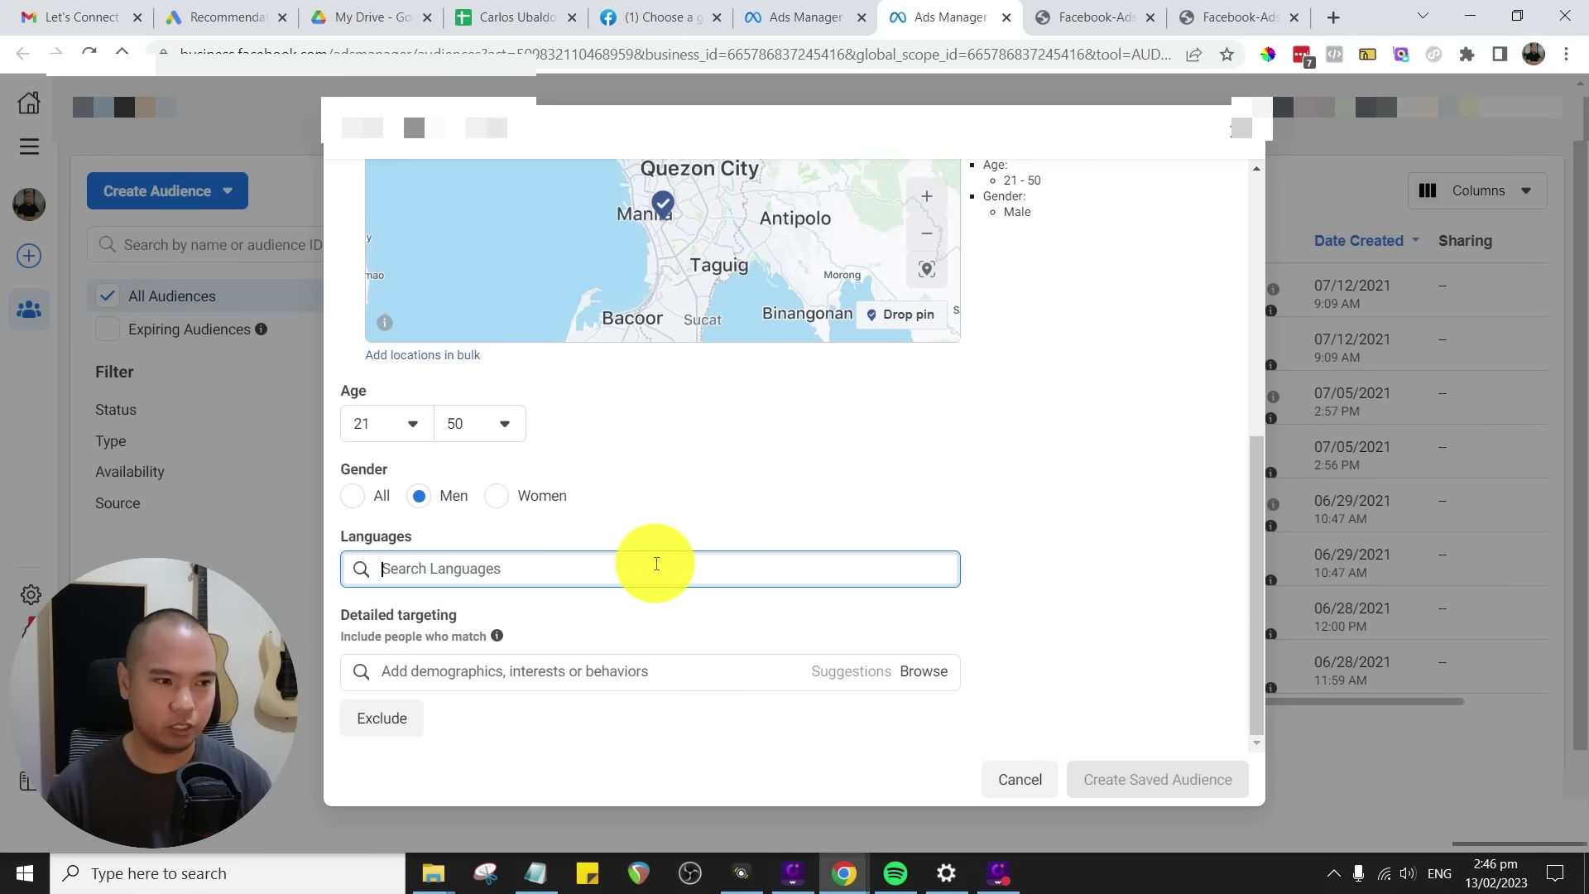
{"action": "scroll", "coordinate": [1149, 556], "scroll_direction": "up", "scroll_amount": 1}
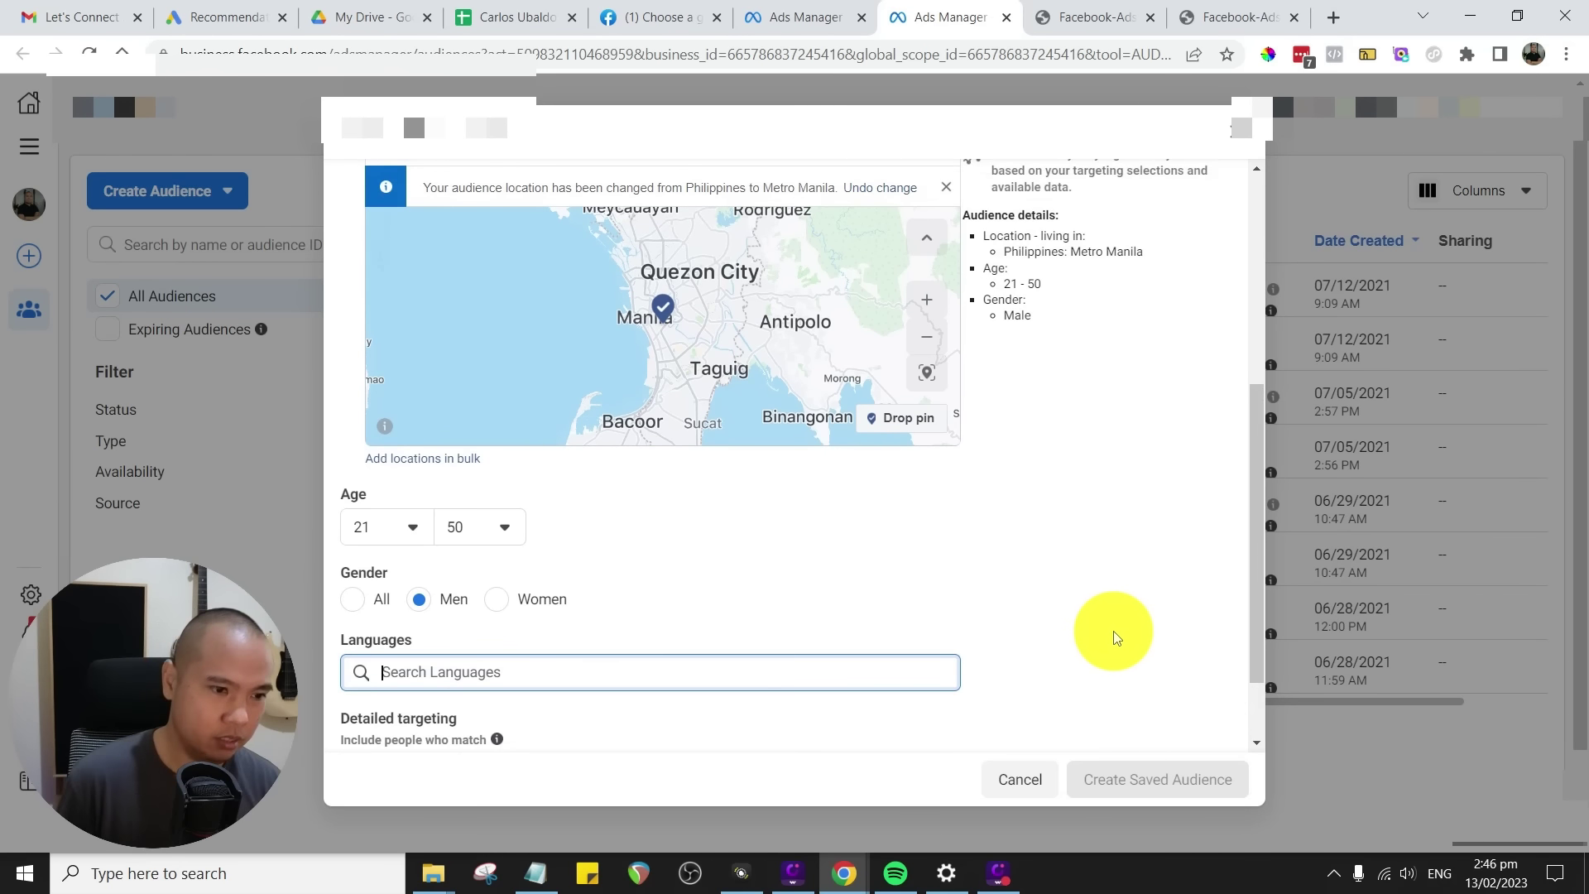
{"action": "scroll", "coordinate": [1111, 636], "scroll_direction": "up", "scroll_amount": 2}
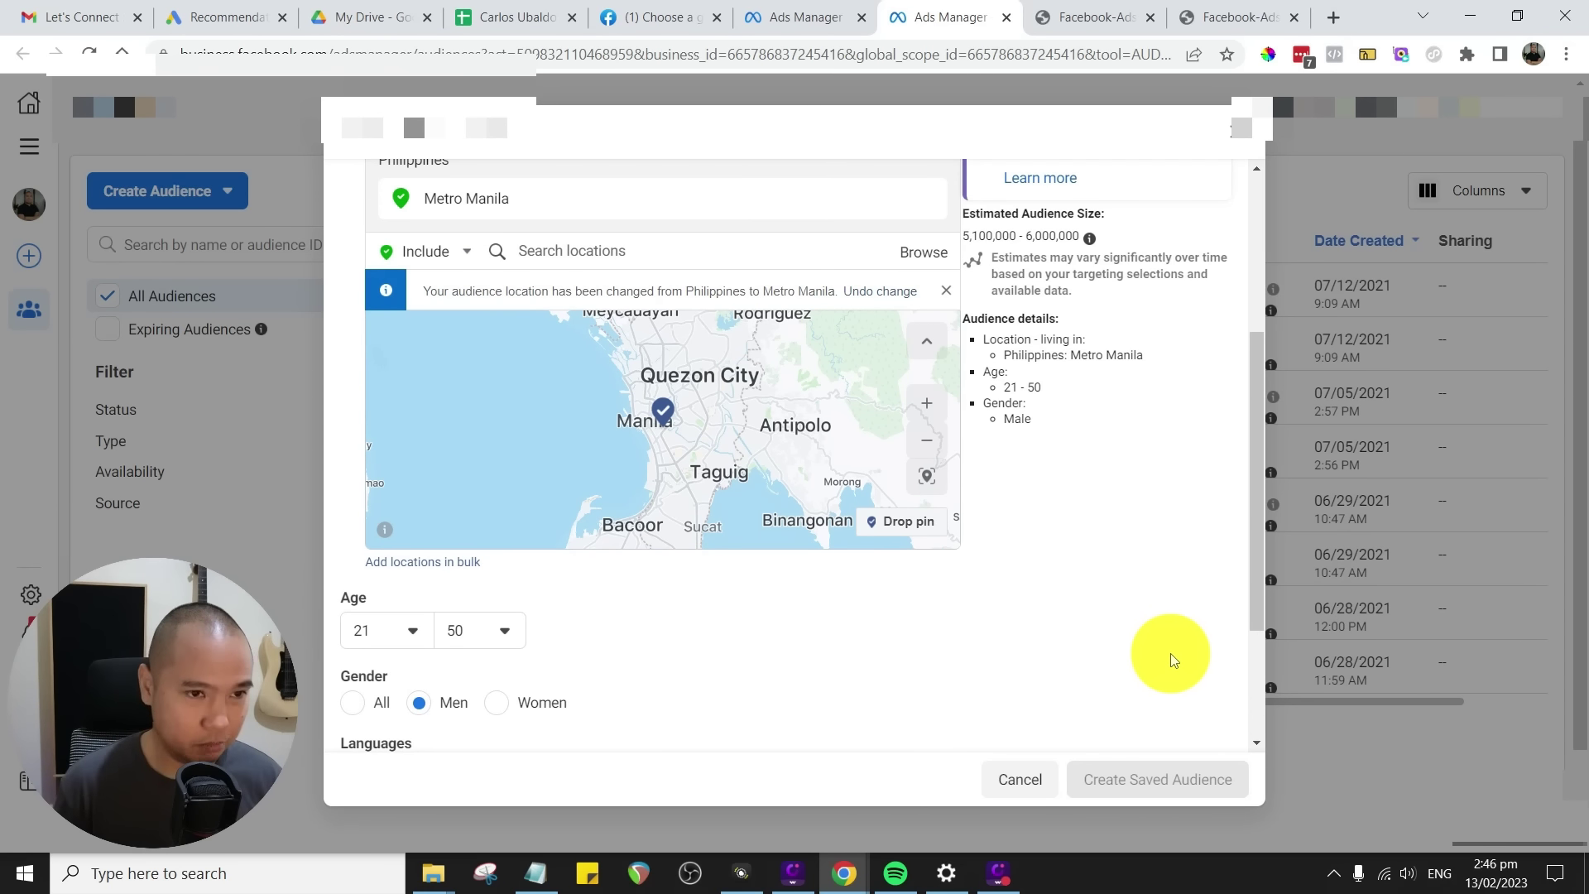
{"action": "scroll", "coordinate": [1167, 641], "scroll_direction": "down", "scroll_amount": 3}
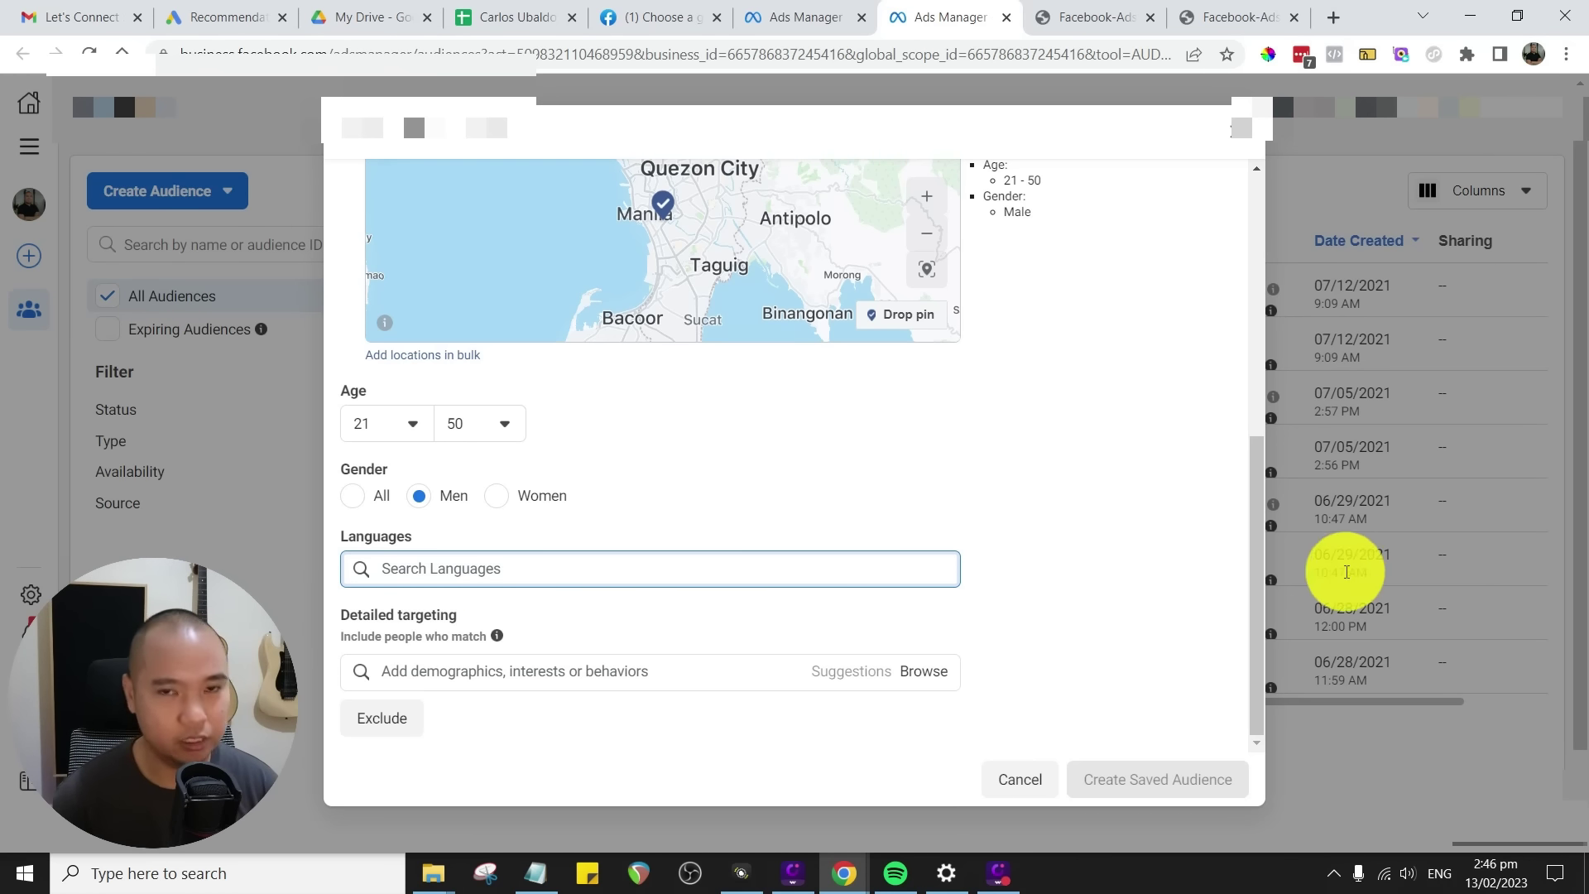
{"action": "left_click", "coordinate": [1046, 450]}
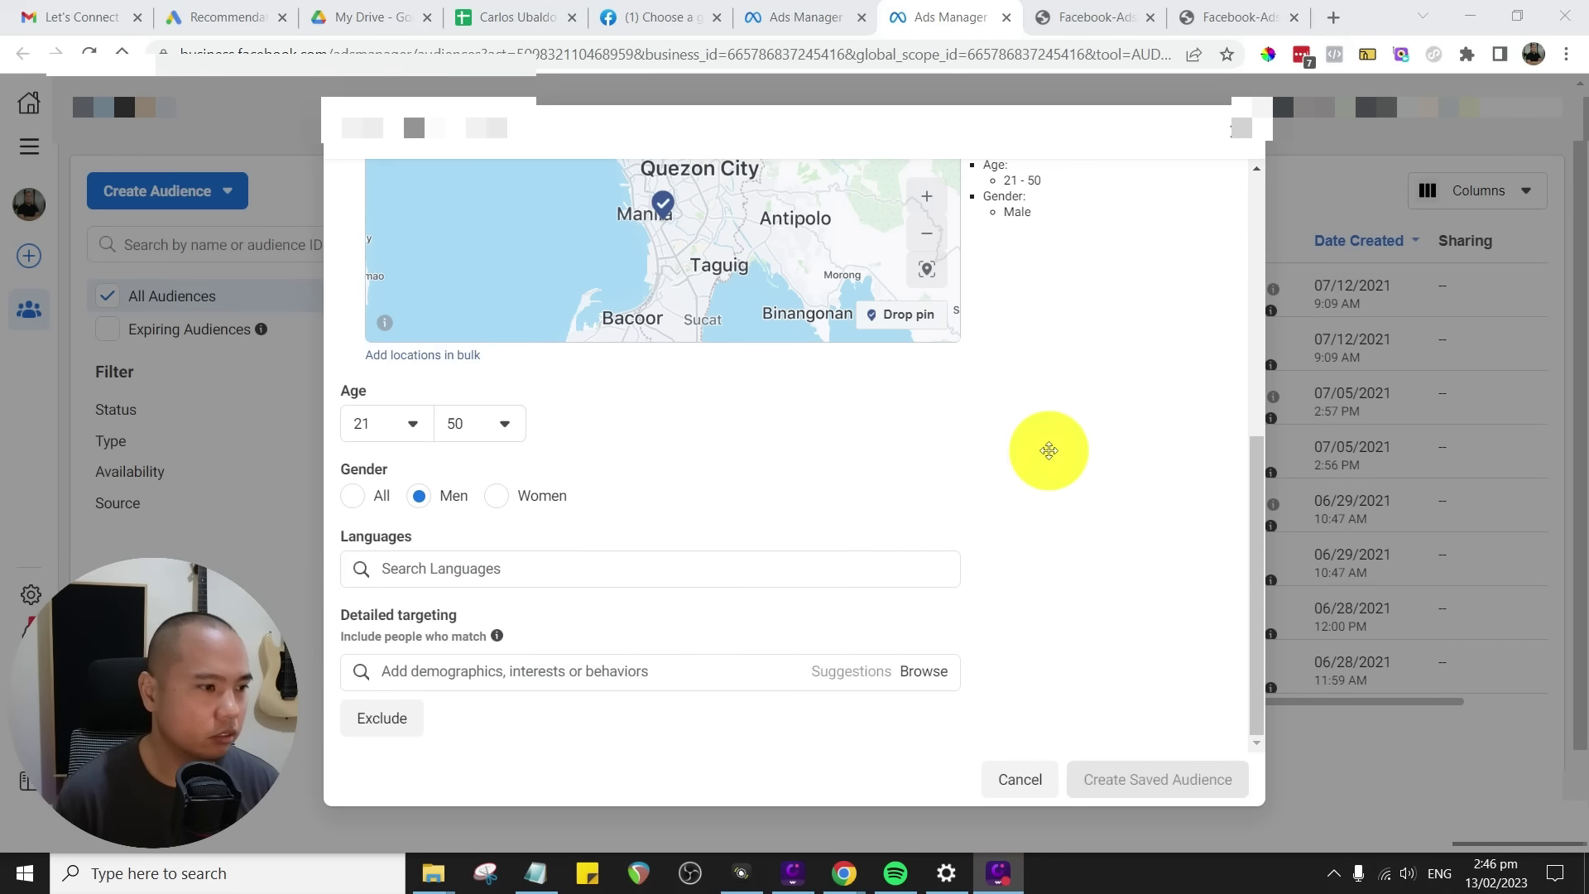
- Search the detailed targeting options for "engineers", look through the matches, and change the search term to "engineer"
{"action": "left_click", "coordinate": [523, 671]}
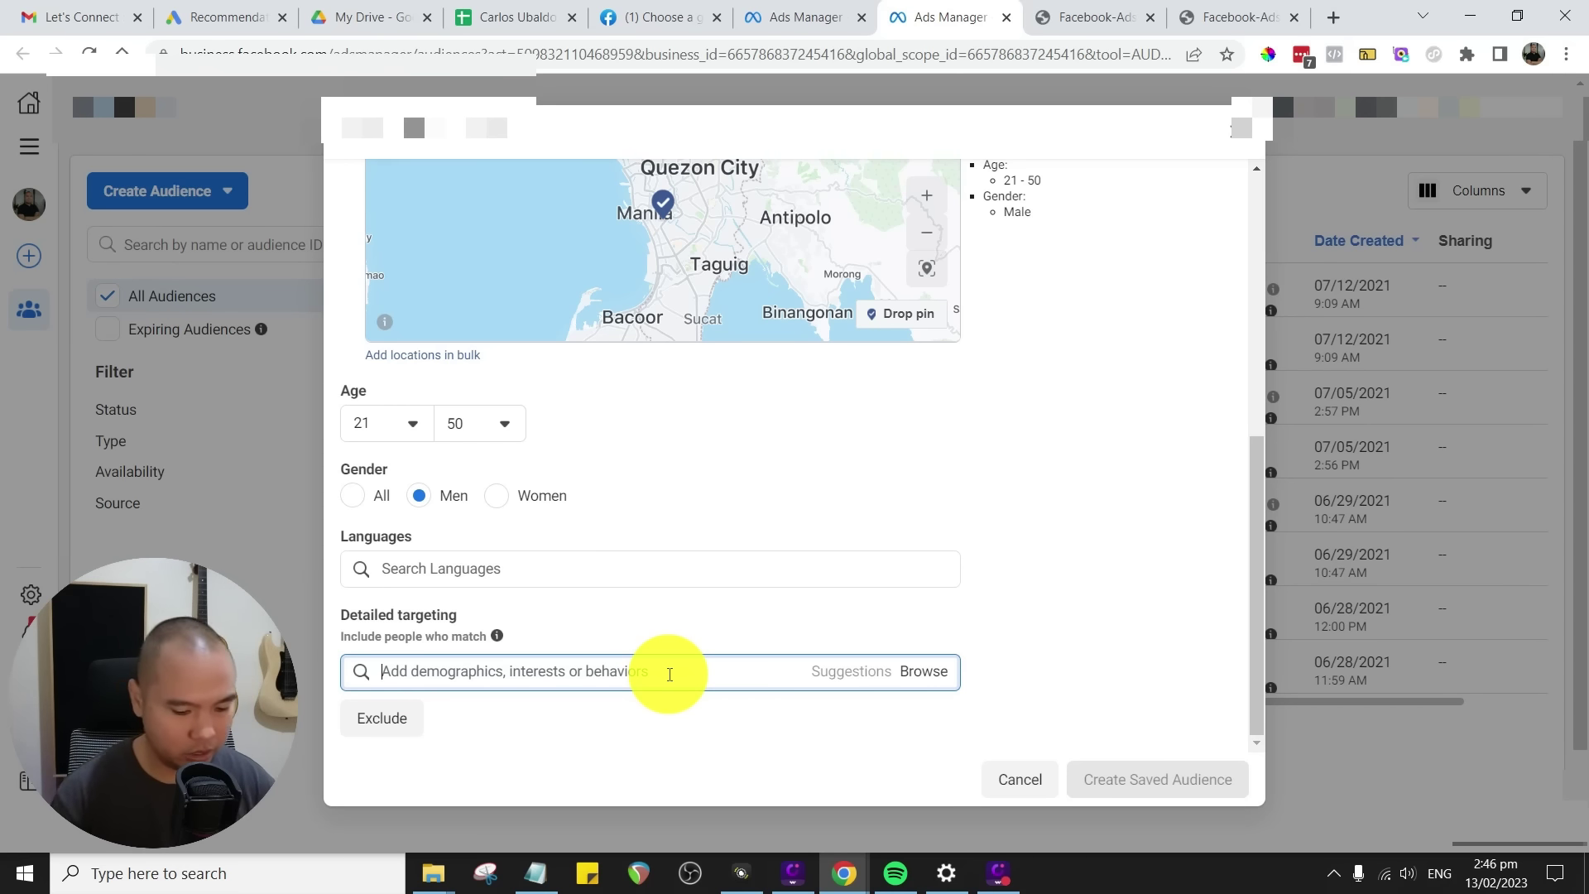
{"action": "type", "text": "engineers"}
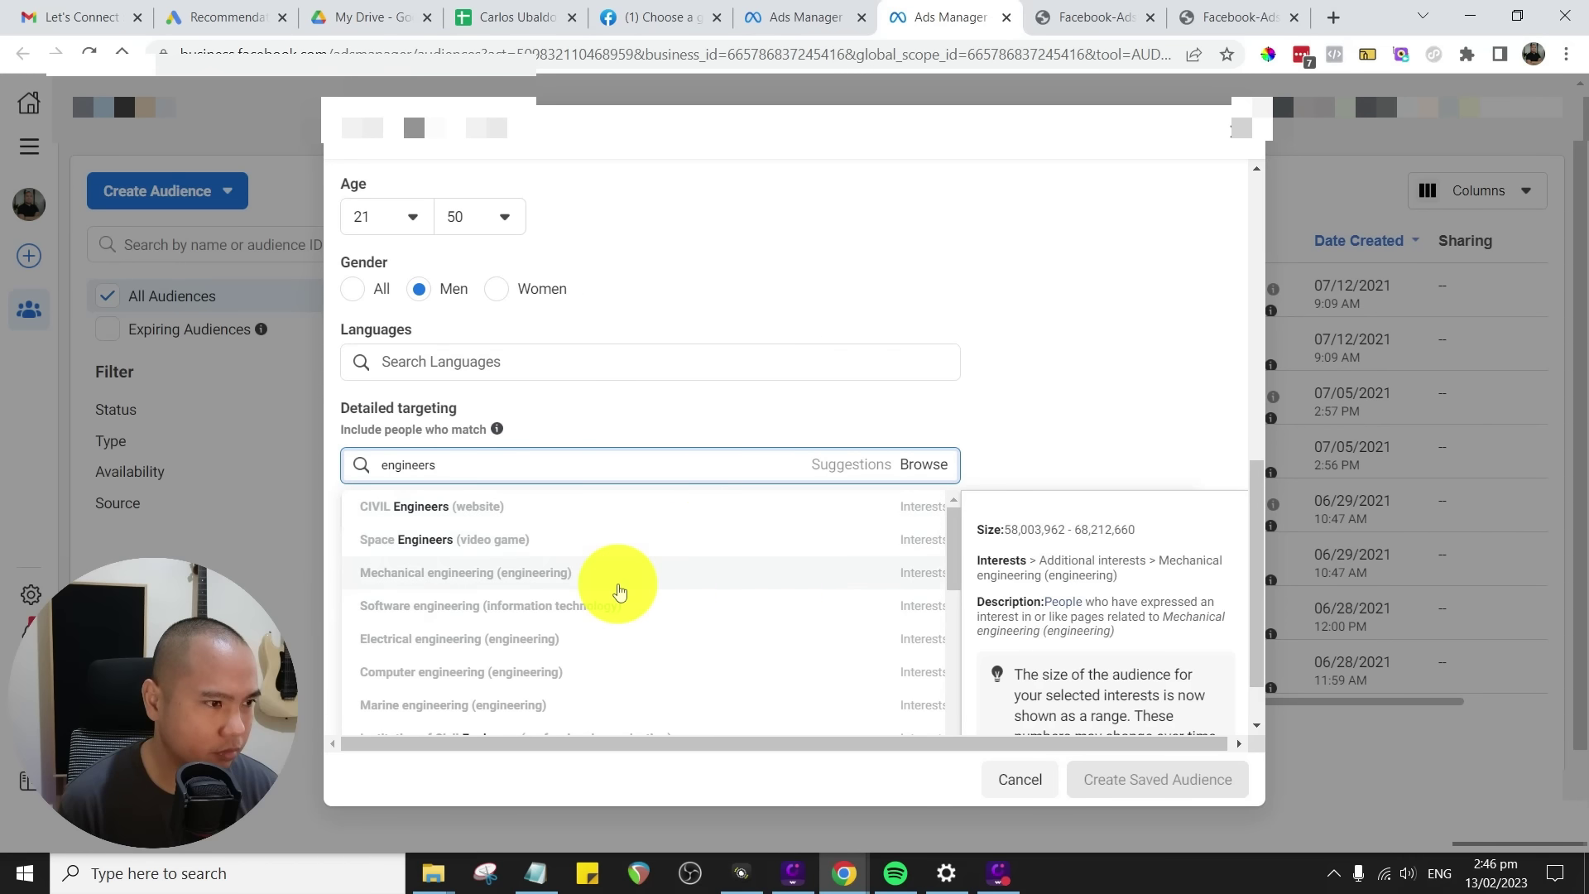
{"action": "scroll", "coordinate": [835, 616], "scroll_direction": "down", "scroll_amount": 6}
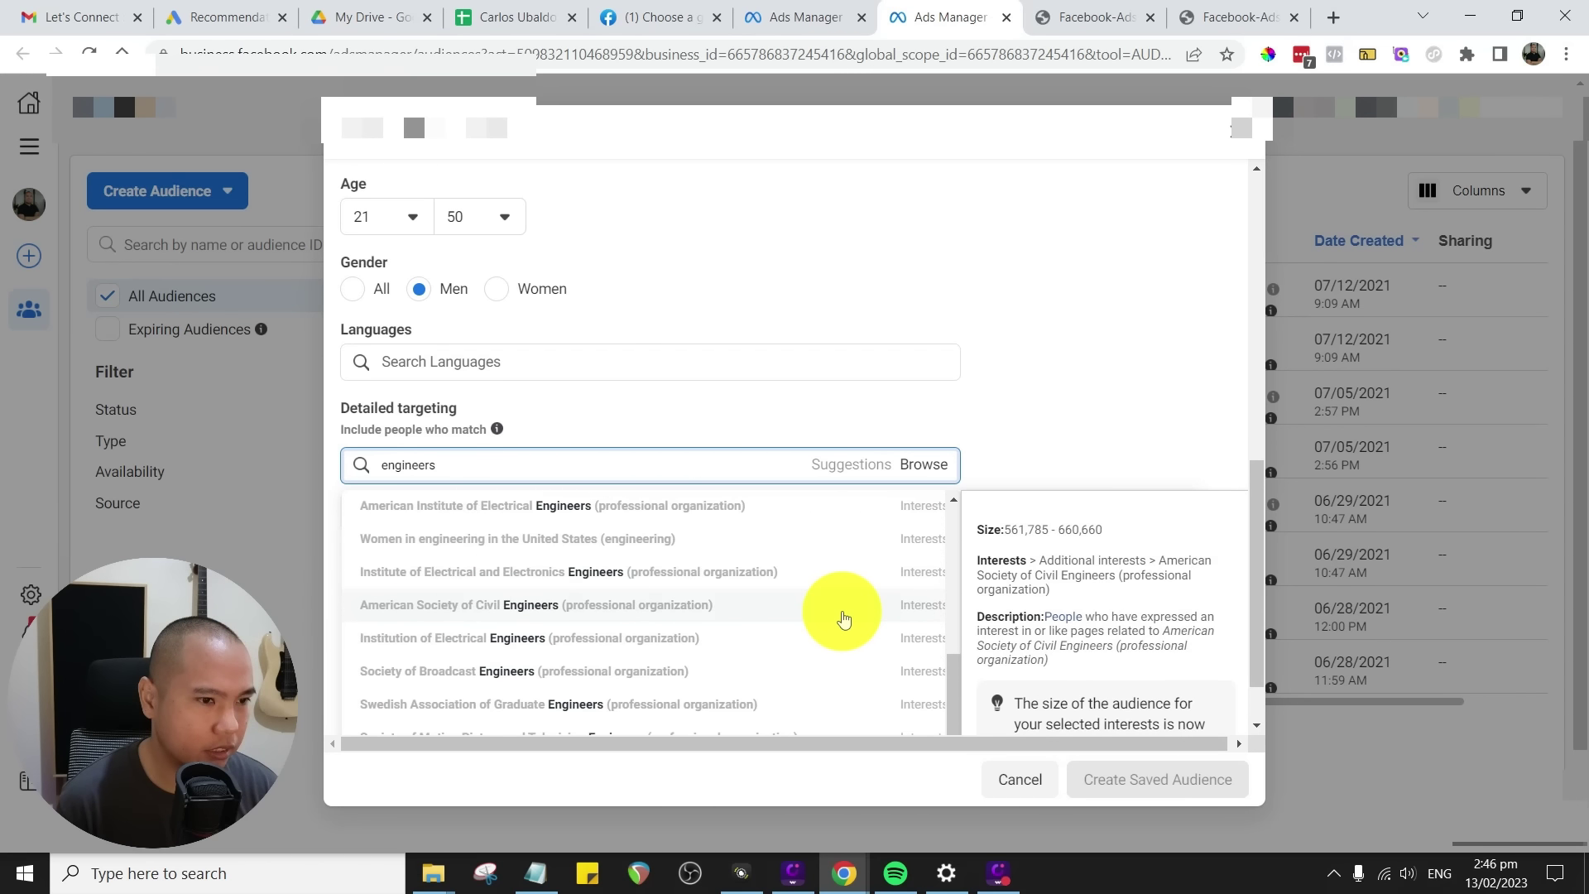
{"action": "scroll", "coordinate": [819, 653], "scroll_direction": "down", "scroll_amount": 2}
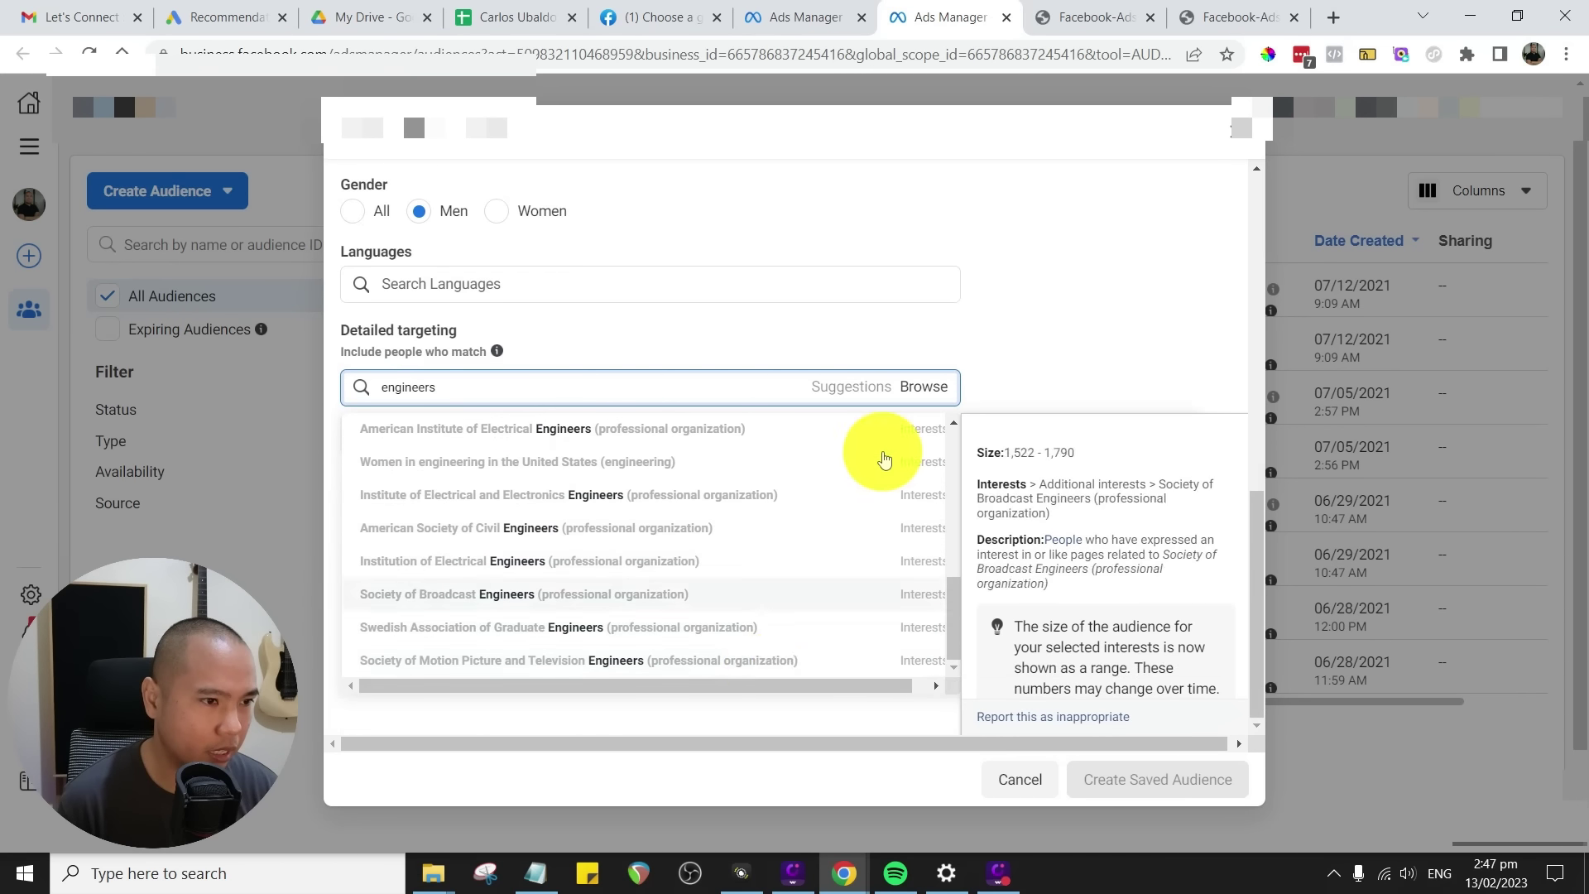
{"action": "scroll", "coordinate": [873, 451], "scroll_direction": "up", "scroll_amount": 3}
{"action": "key", "text": "BackSpace"}
{"action": "key", "text": "BackSpace"}
{"action": "key", "text": "BackSpace"}
{"action": "key", "text": "BackSpace"}
{"action": "key", "text": "BackSpace"}
{"action": "key", "text": "BackSpace"}
{"action": "key", "text": "BackSpace"}
{"action": "key", "text": "BackSpace"}
{"action": "key", "text": "BackSpace"}
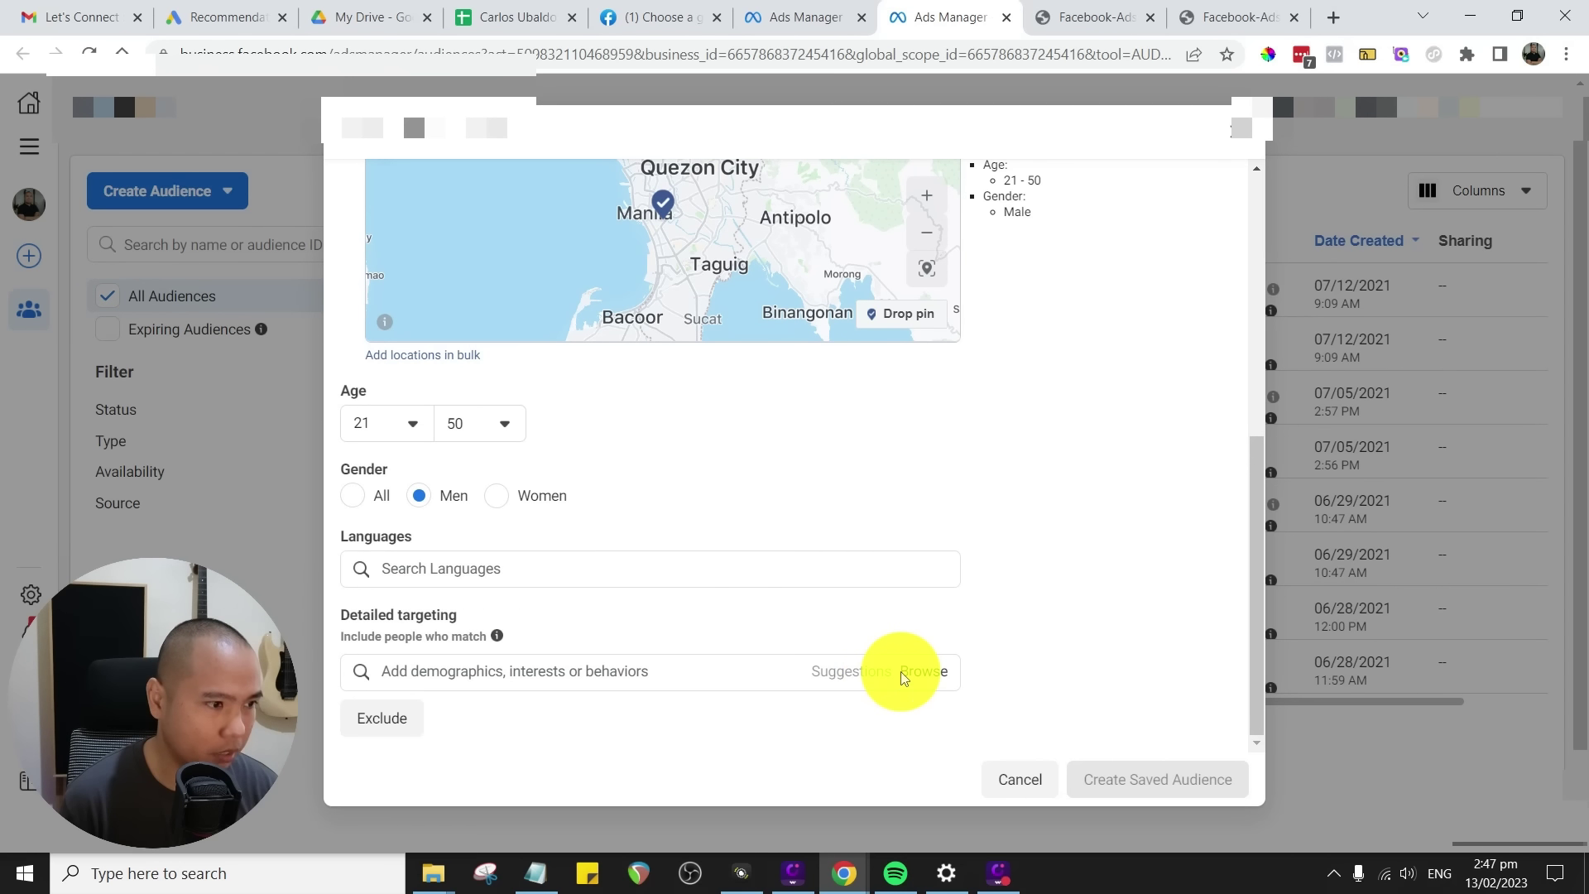
{"action": "type", "text": "engineer"}
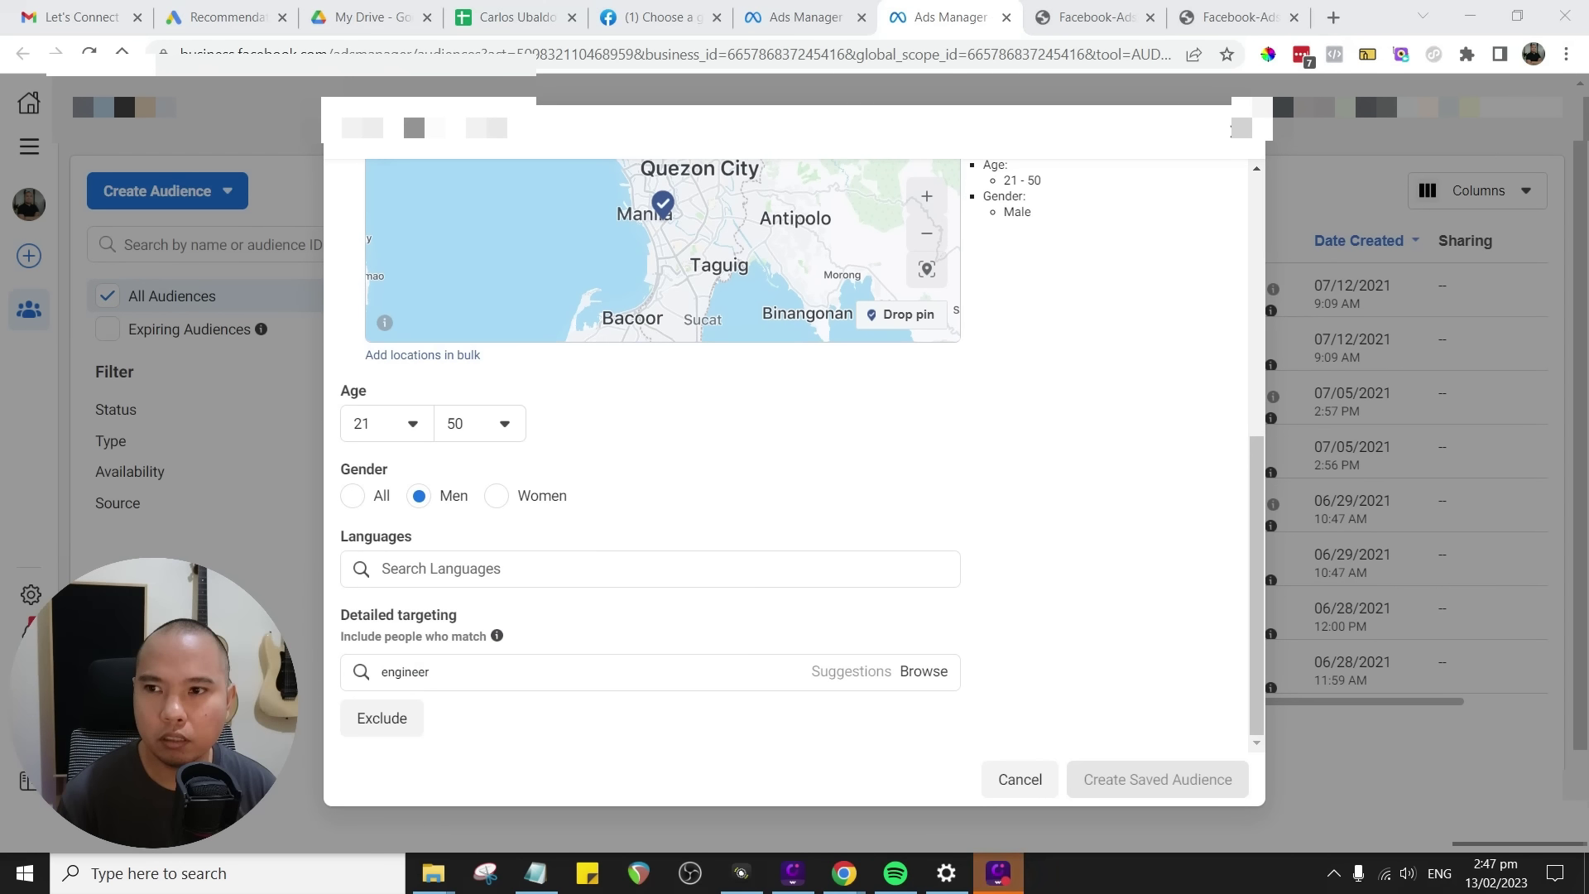
- Browse the detailed targeting categories, looking through the Education options within Demographics
{"action": "left_click", "coordinate": [921, 670]}
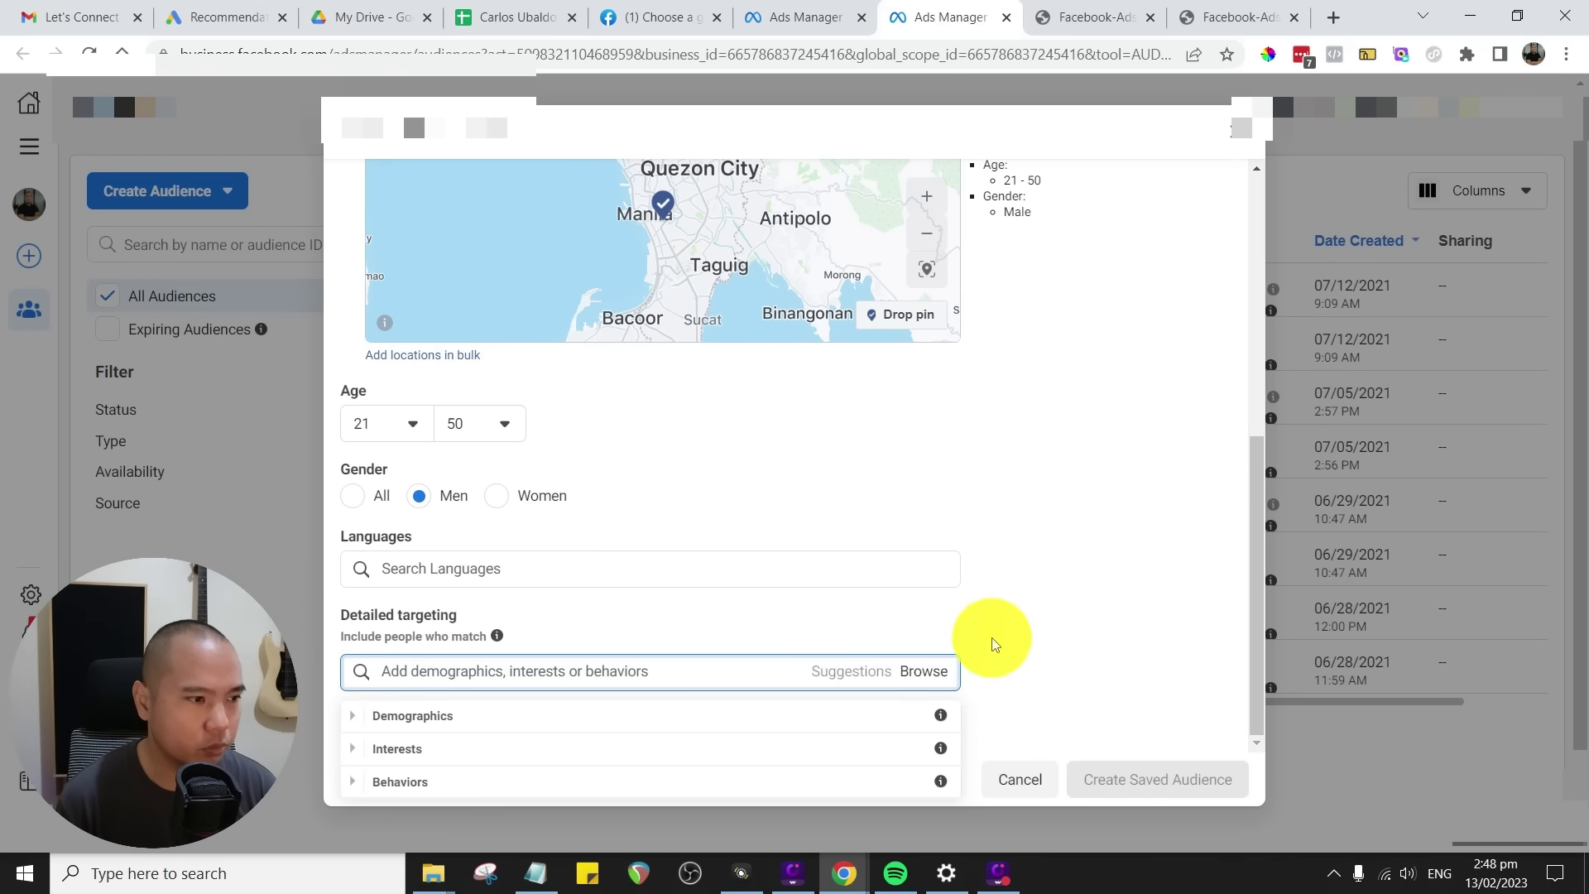
{"action": "left_click", "coordinate": [356, 717]}
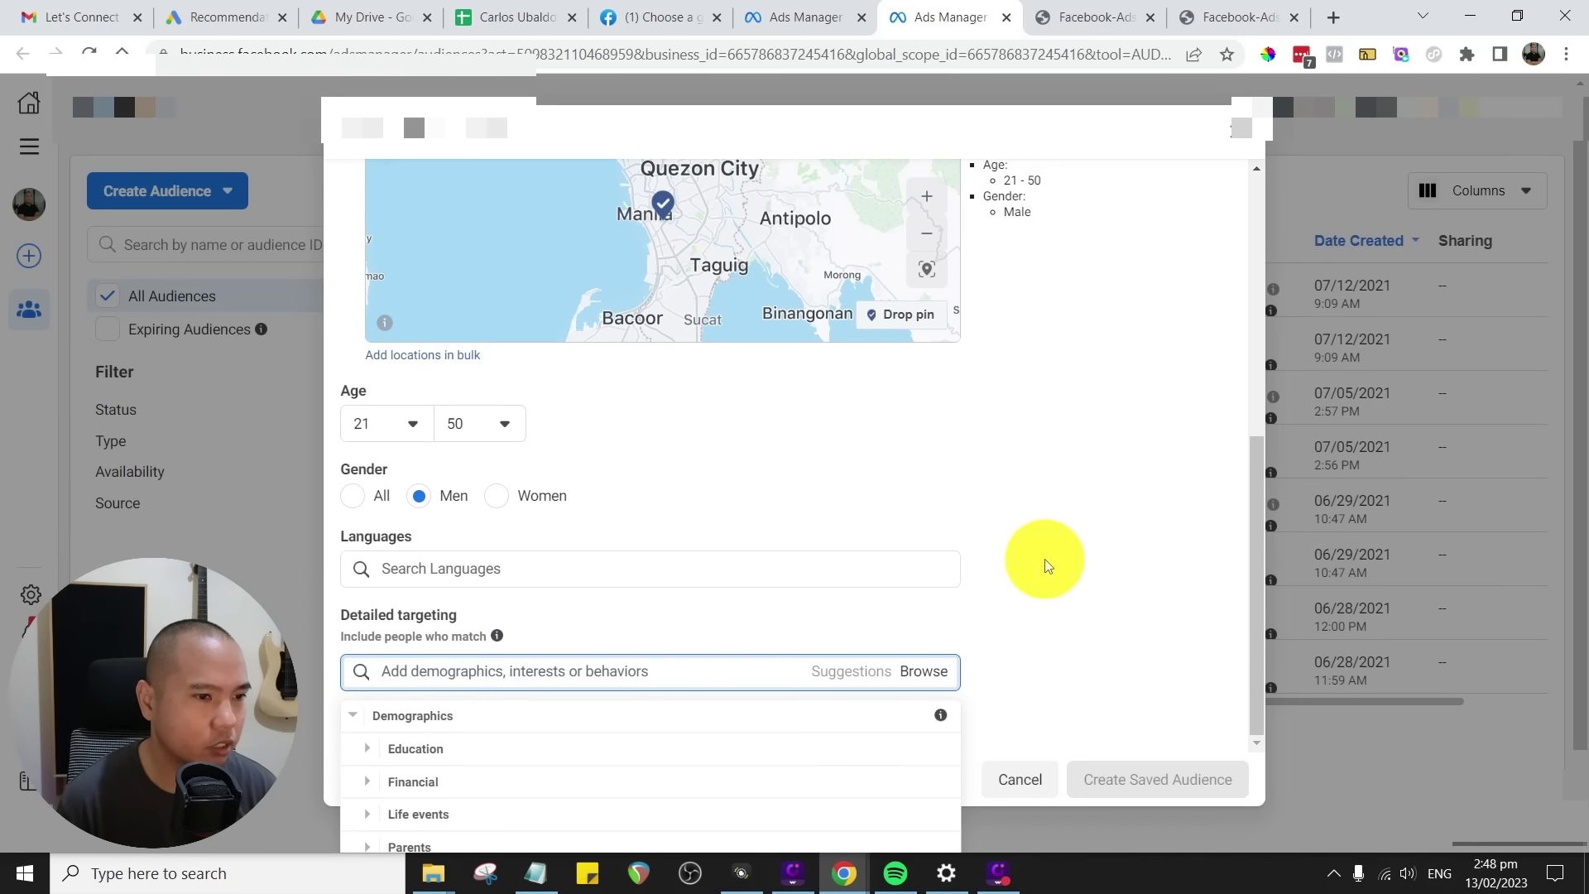
{"action": "scroll", "coordinate": [426, 738], "scroll_direction": "down", "scroll_amount": 1}
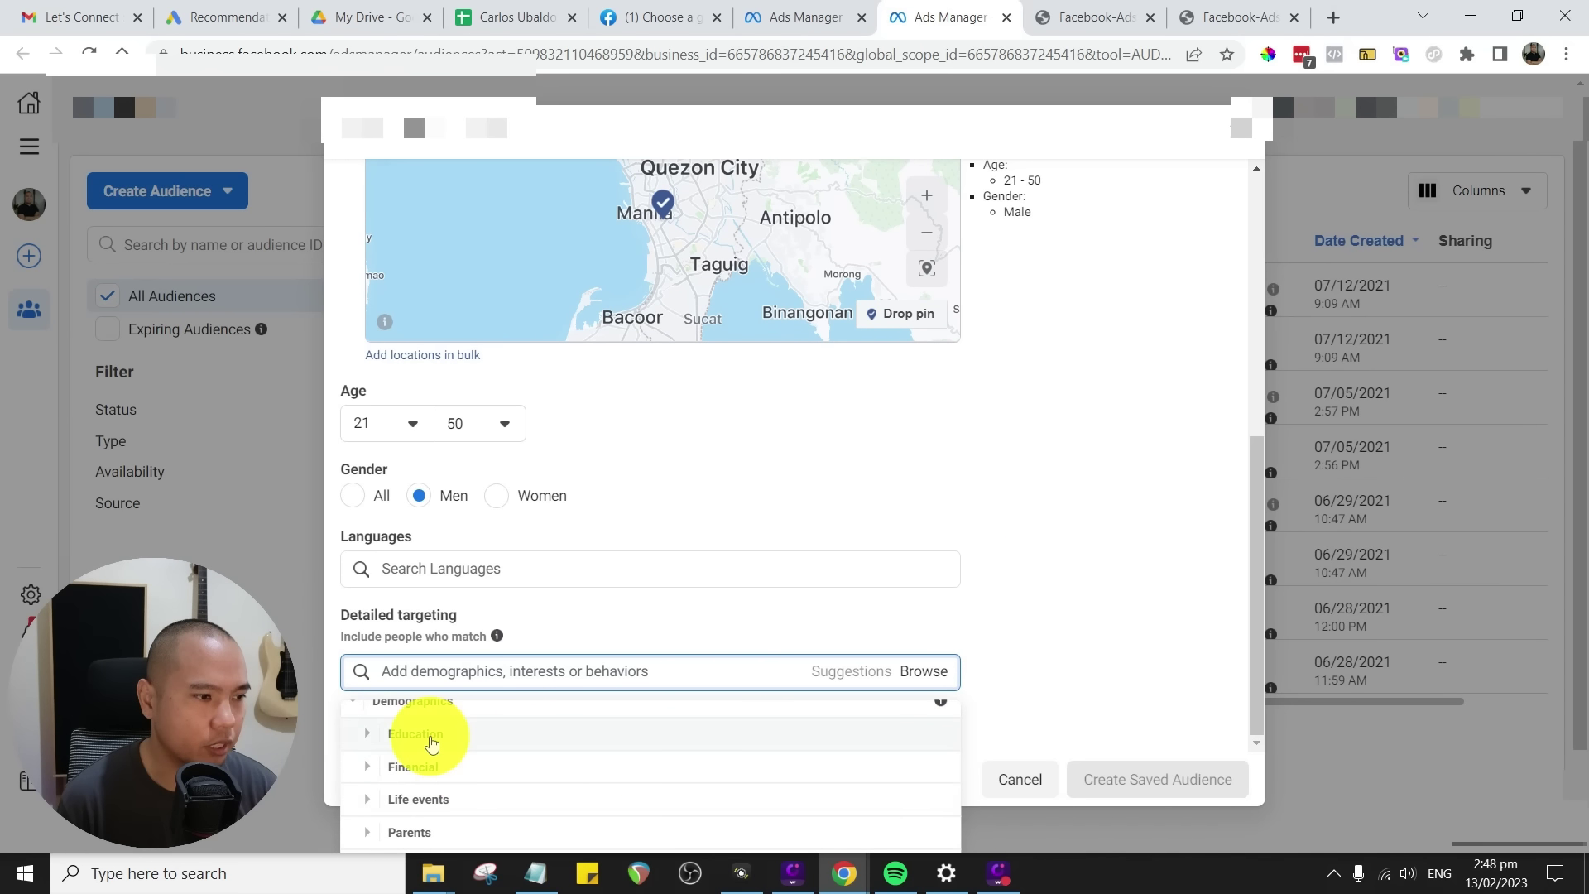
{"action": "left_click", "coordinate": [361, 734]}
{"action": "scroll", "coordinate": [532, 780], "scroll_direction": "down", "scroll_amount": 1}
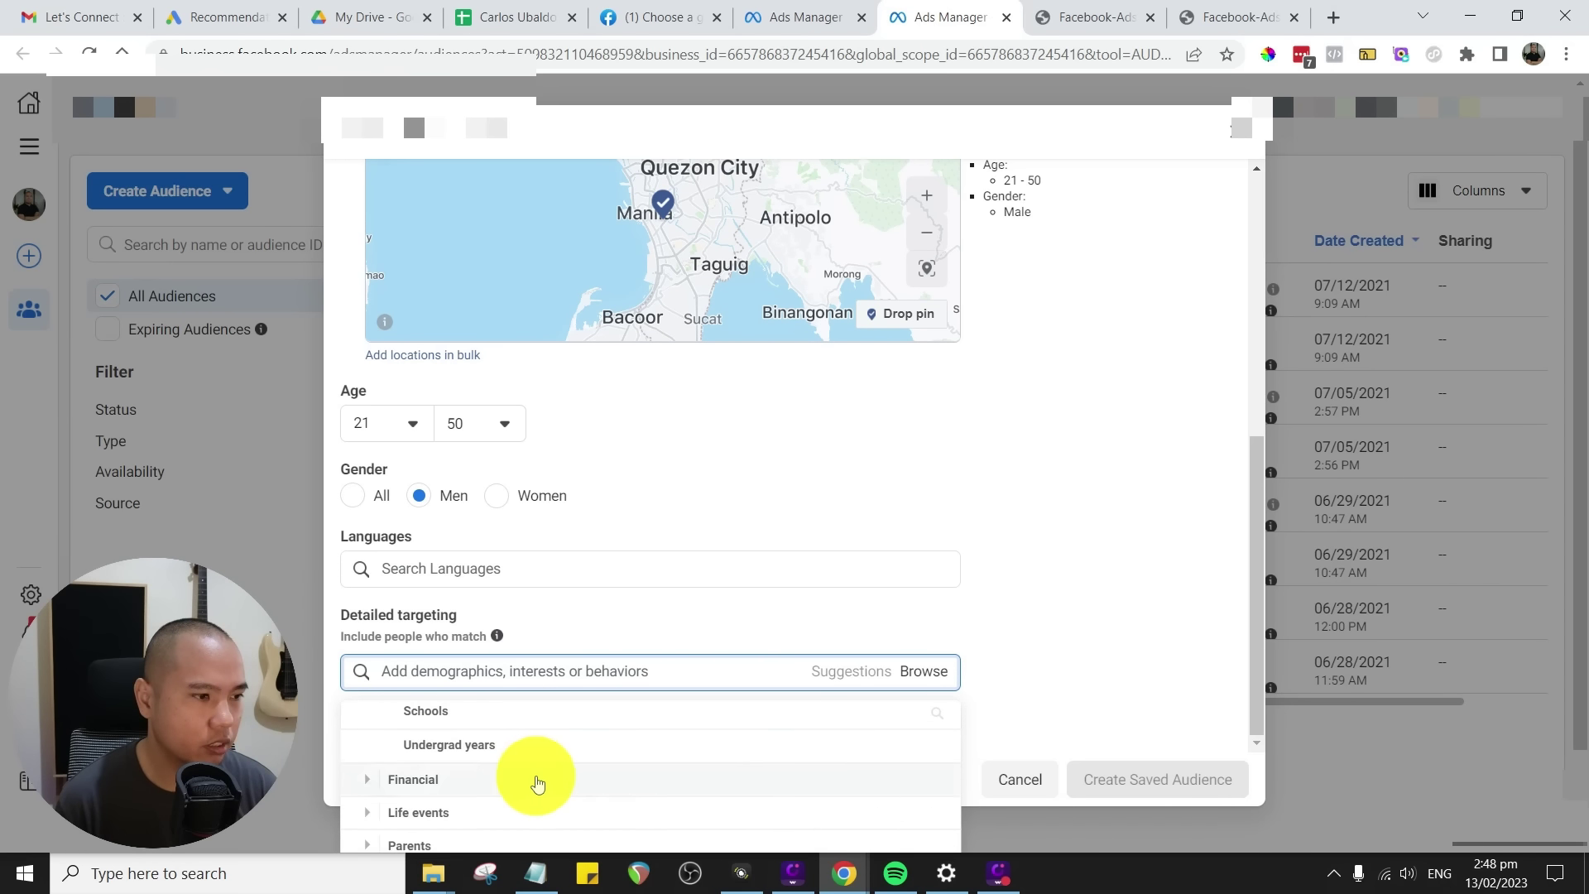
{"action": "scroll", "coordinate": [532, 781], "scroll_direction": "up", "scroll_amount": 1}
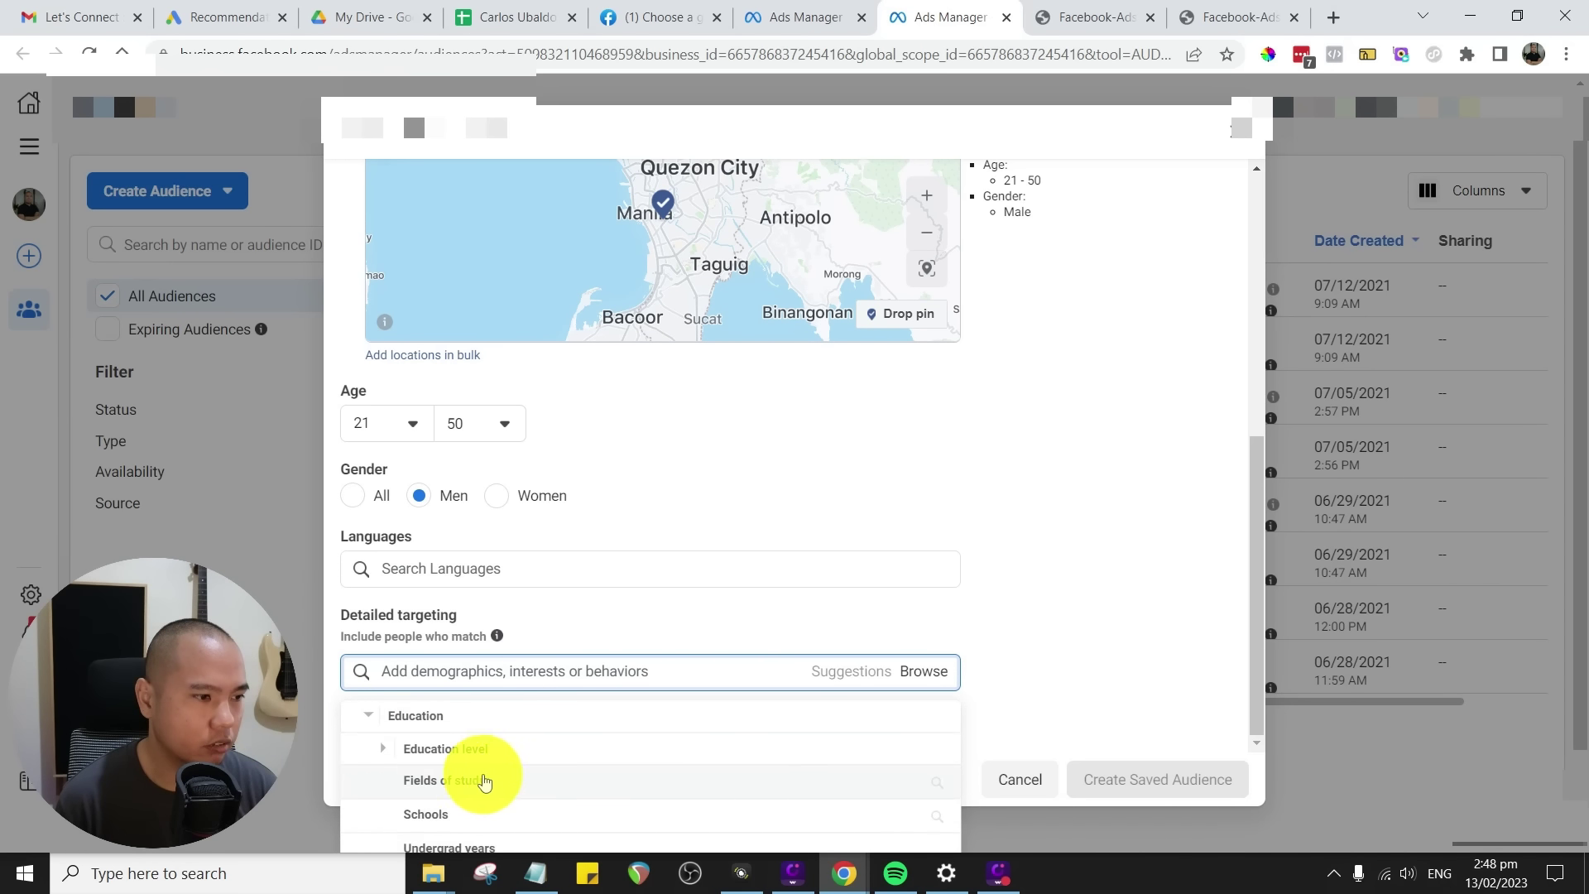
- Search detailed targeting for "engineer" and include the interest "Industrial engineering (engineering)"
{"action": "left_click", "coordinate": [567, 674]}
{"action": "type", "text": "engineer"}
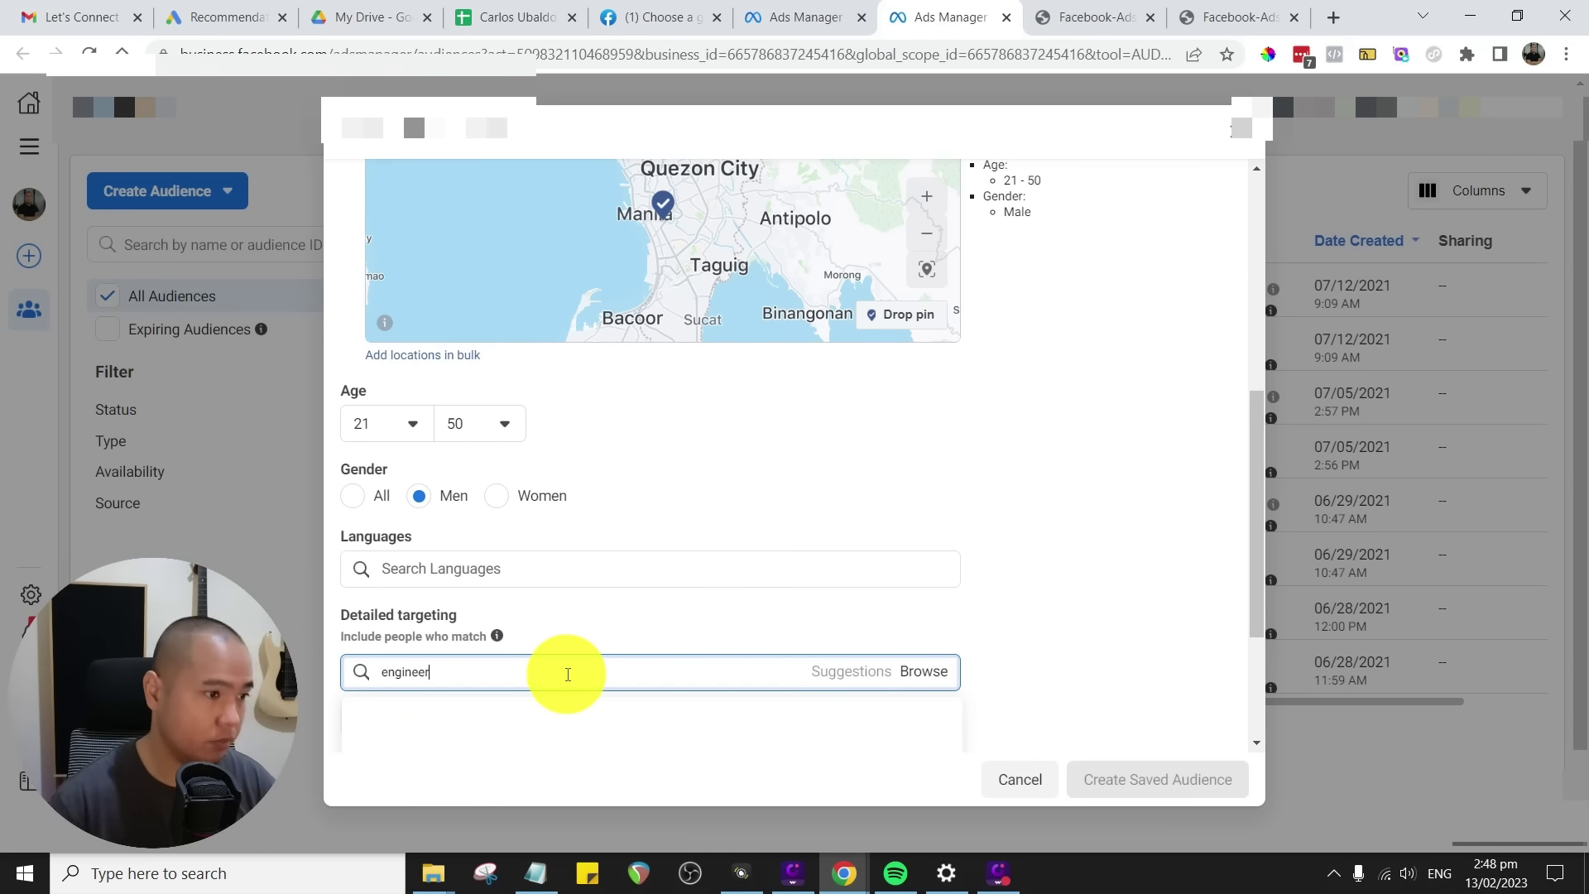
{"action": "scroll", "coordinate": [1172, 563], "scroll_direction": "down", "scroll_amount": 3}
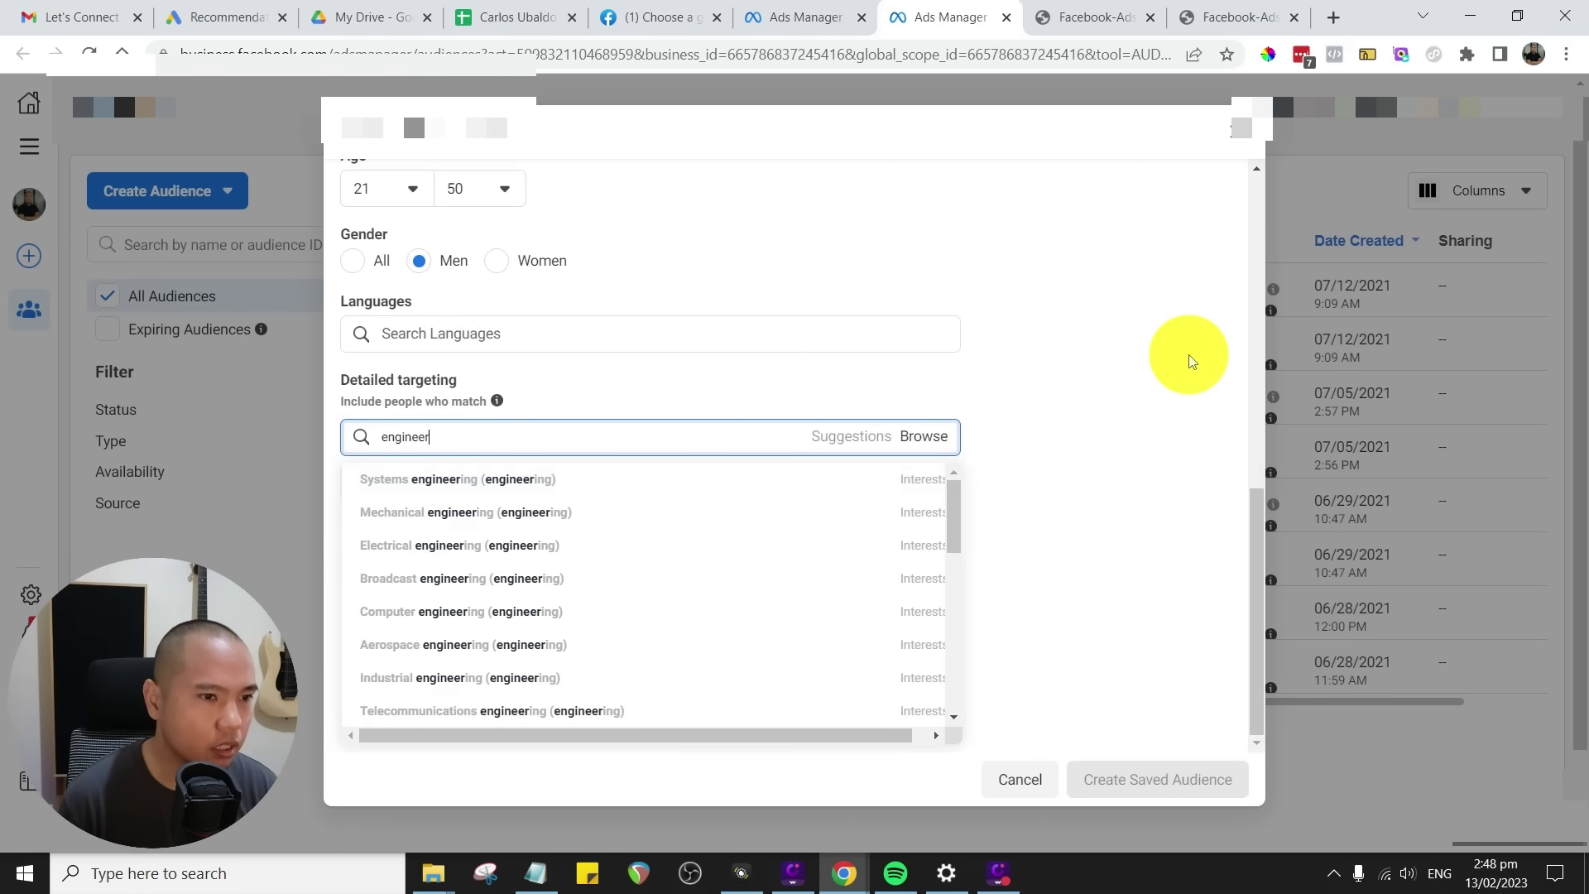
{"action": "left_click_drag", "start_coordinate": [954, 524], "coordinate": [953, 641]}
{"action": "mouse_move", "coordinate": [834, 532]}
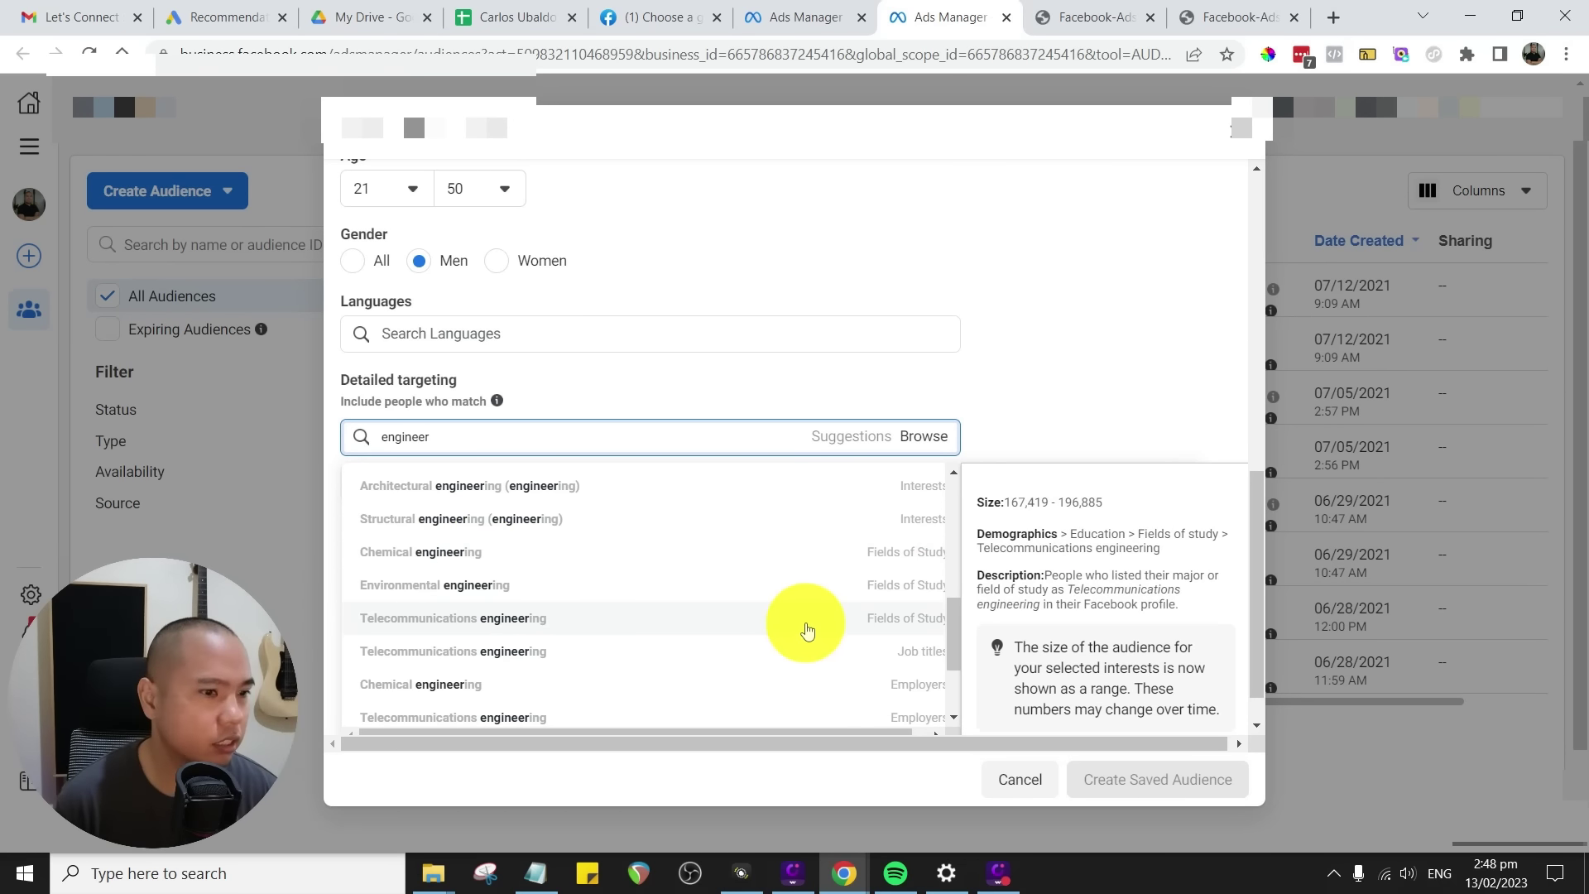
{"action": "scroll", "coordinate": [893, 575], "scroll_direction": "down", "scroll_amount": 1}
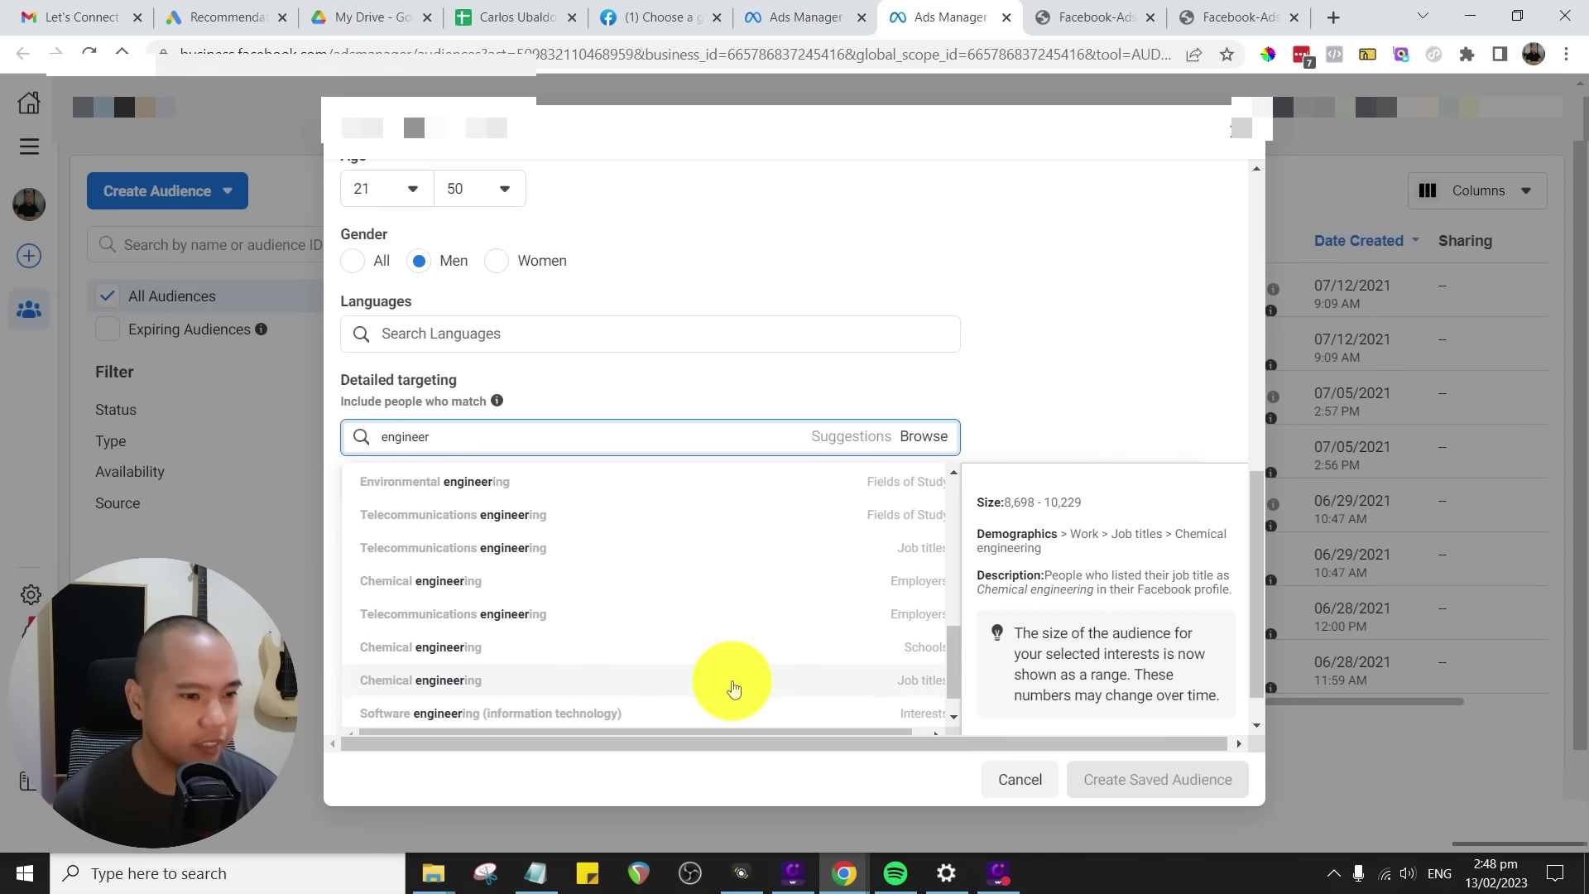
{"action": "scroll", "coordinate": [745, 674], "scroll_direction": "down", "scroll_amount": 1}
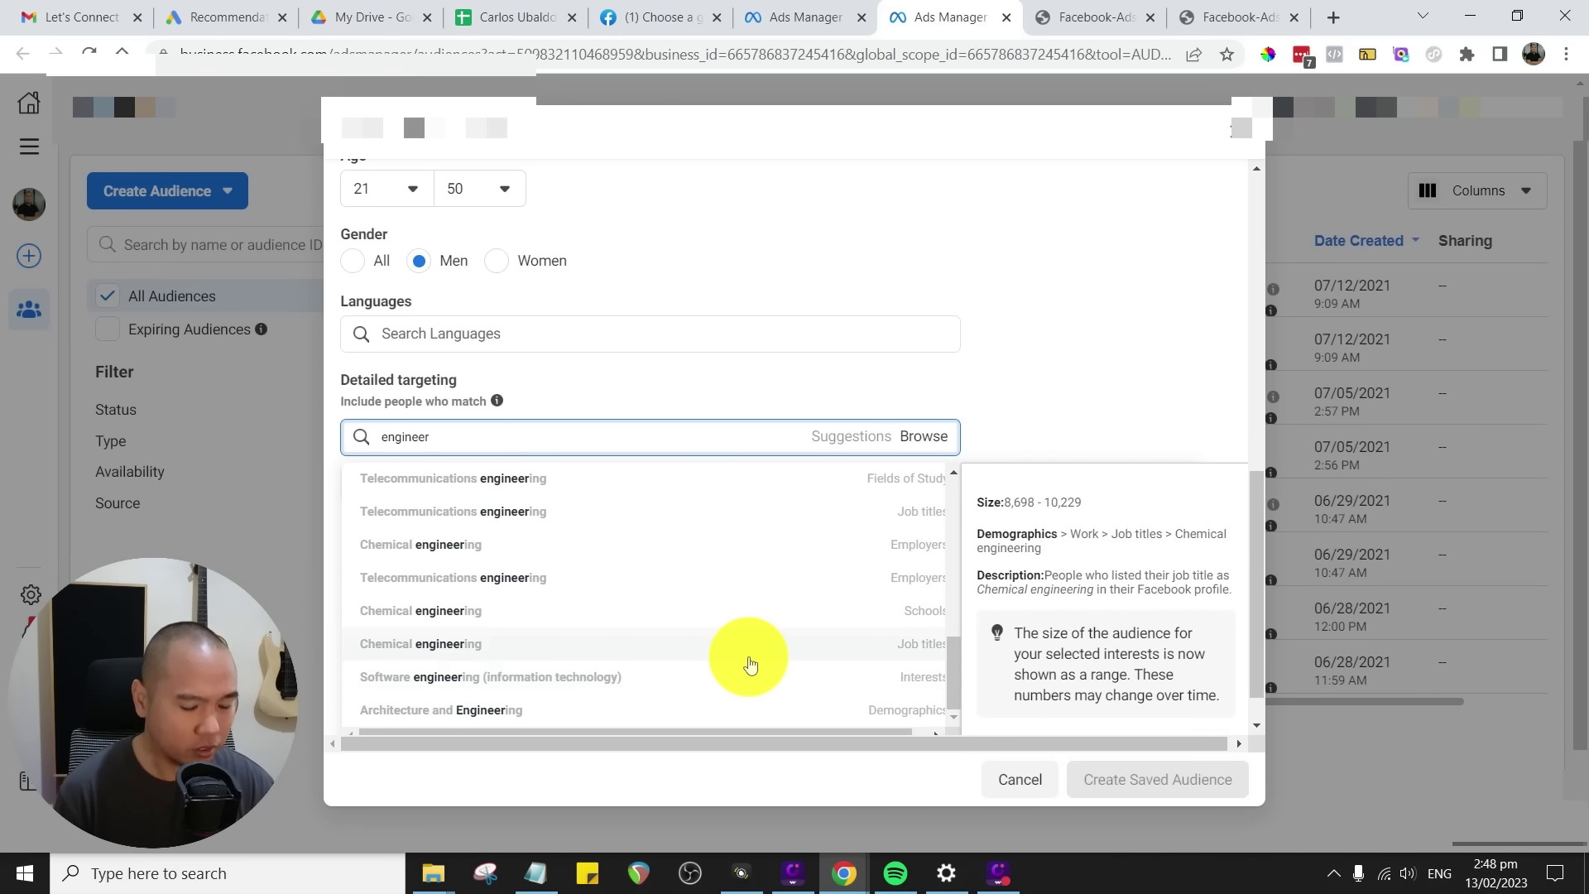
{"action": "scroll", "coordinate": [784, 504], "scroll_direction": "up", "scroll_amount": 2}
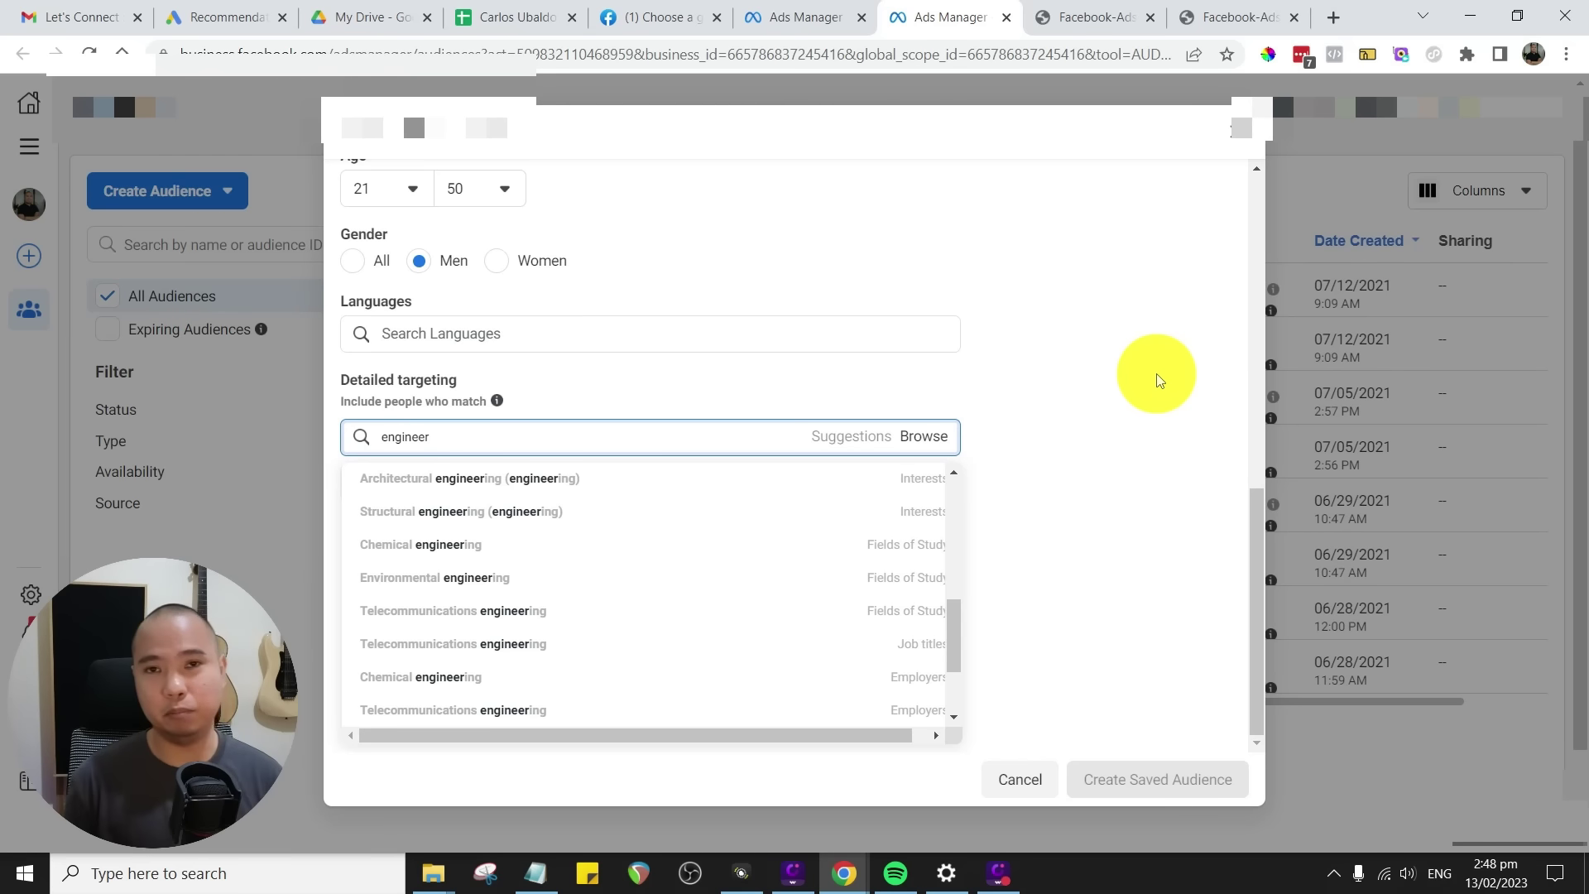
{"action": "left_click", "coordinate": [1153, 387]}
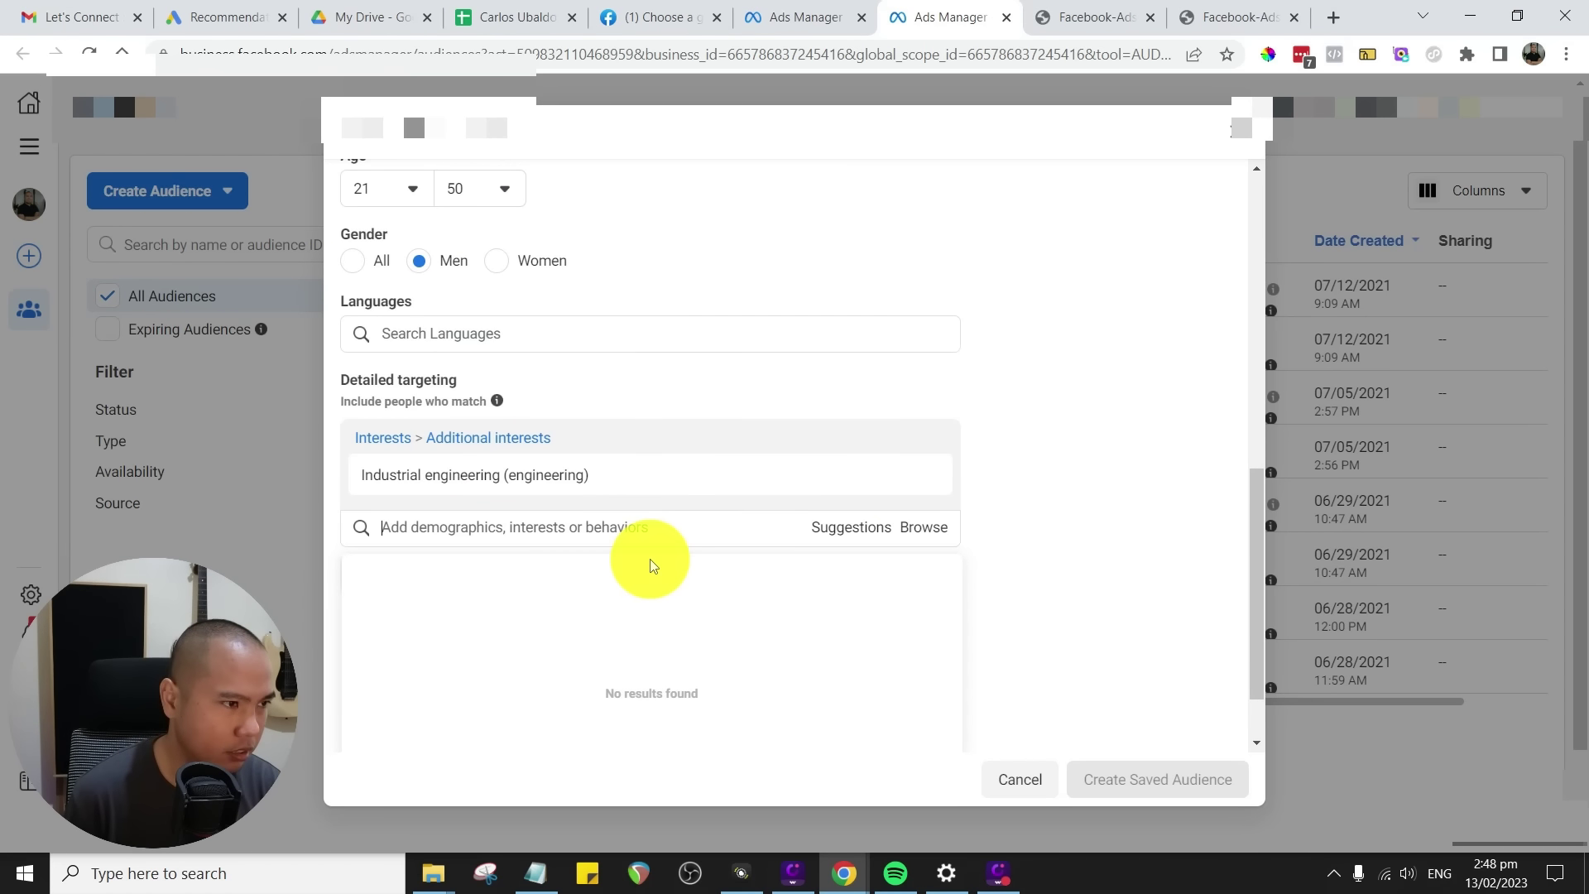
- Add the suggested fields of study "Engineering" and "Software engineering" to the included detailed targeting
{"action": "mouse_move", "coordinate": [552, 387]}
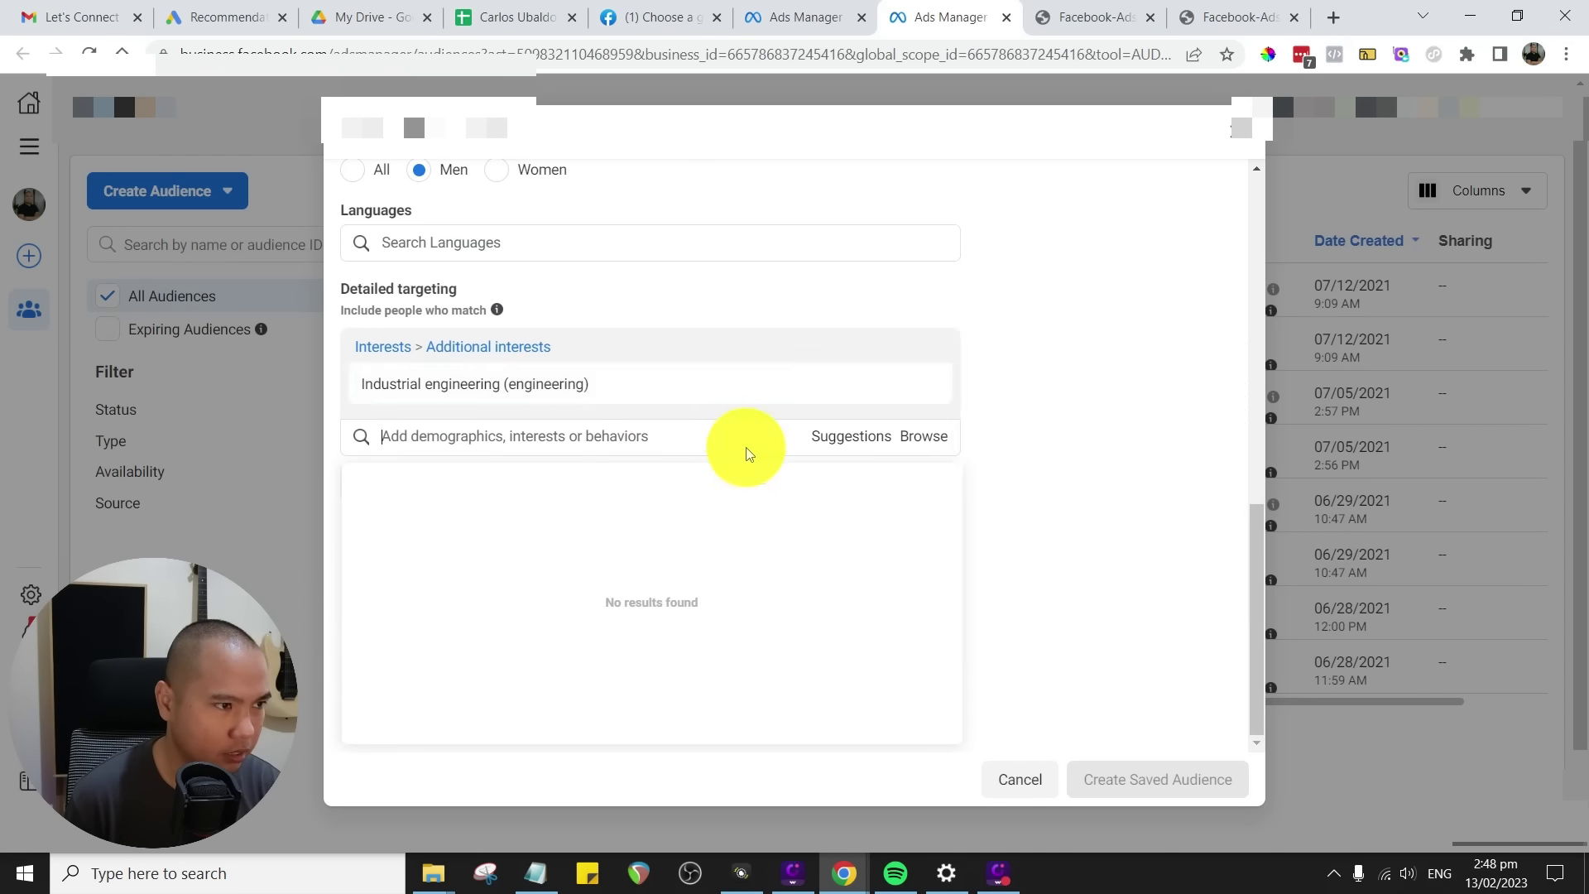
{"action": "left_click", "coordinate": [862, 445]}
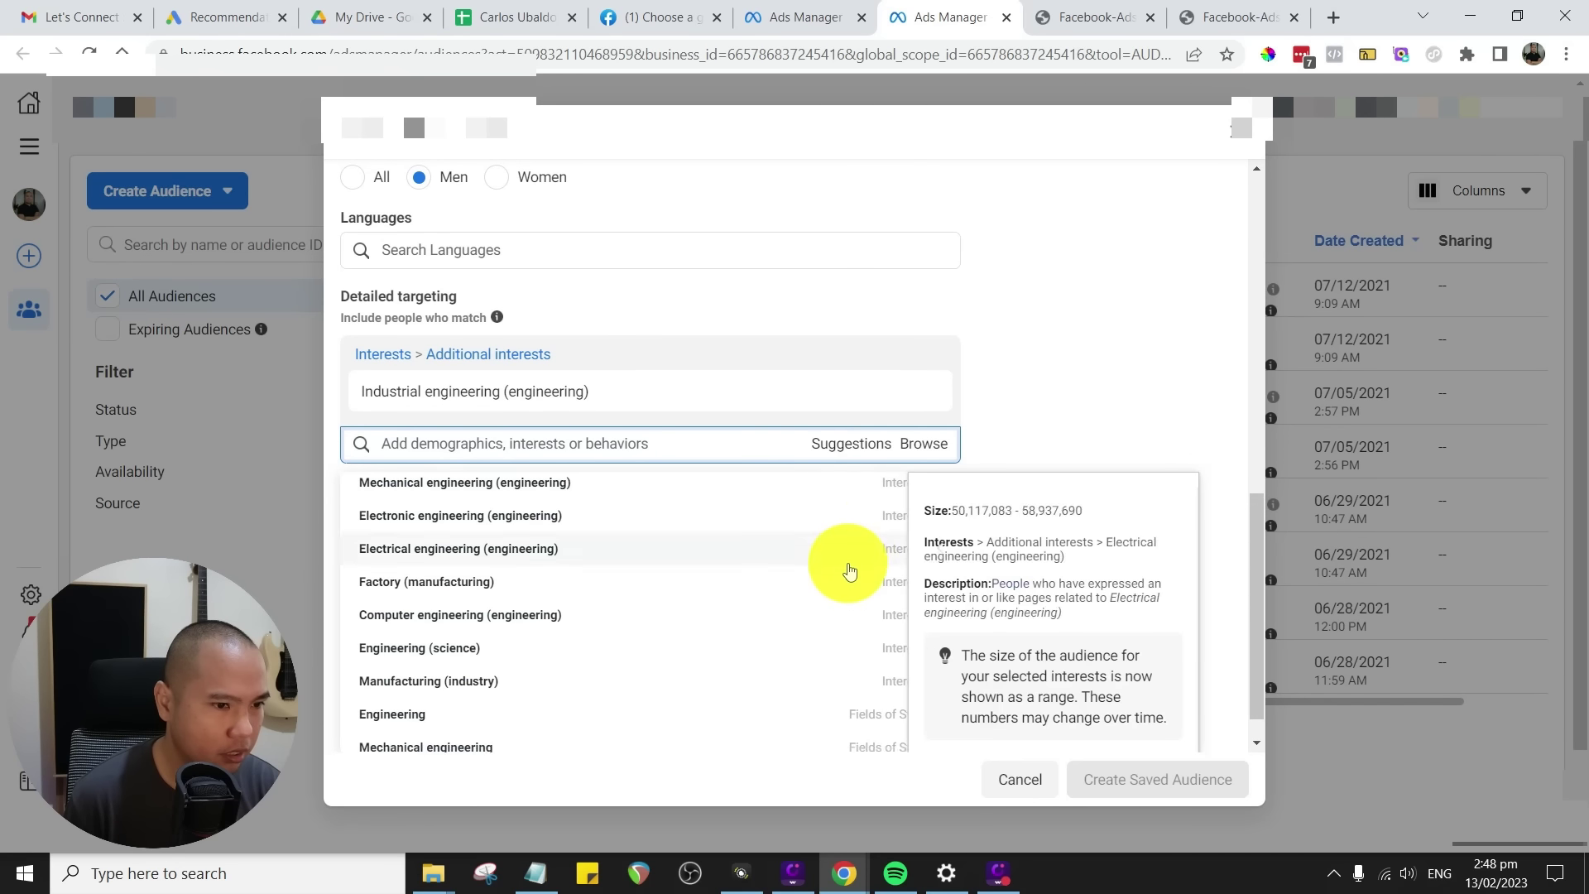
{"action": "scroll", "coordinate": [745, 646], "scroll_direction": "down", "scroll_amount": 1}
{"action": "left_click", "coordinate": [735, 623]}
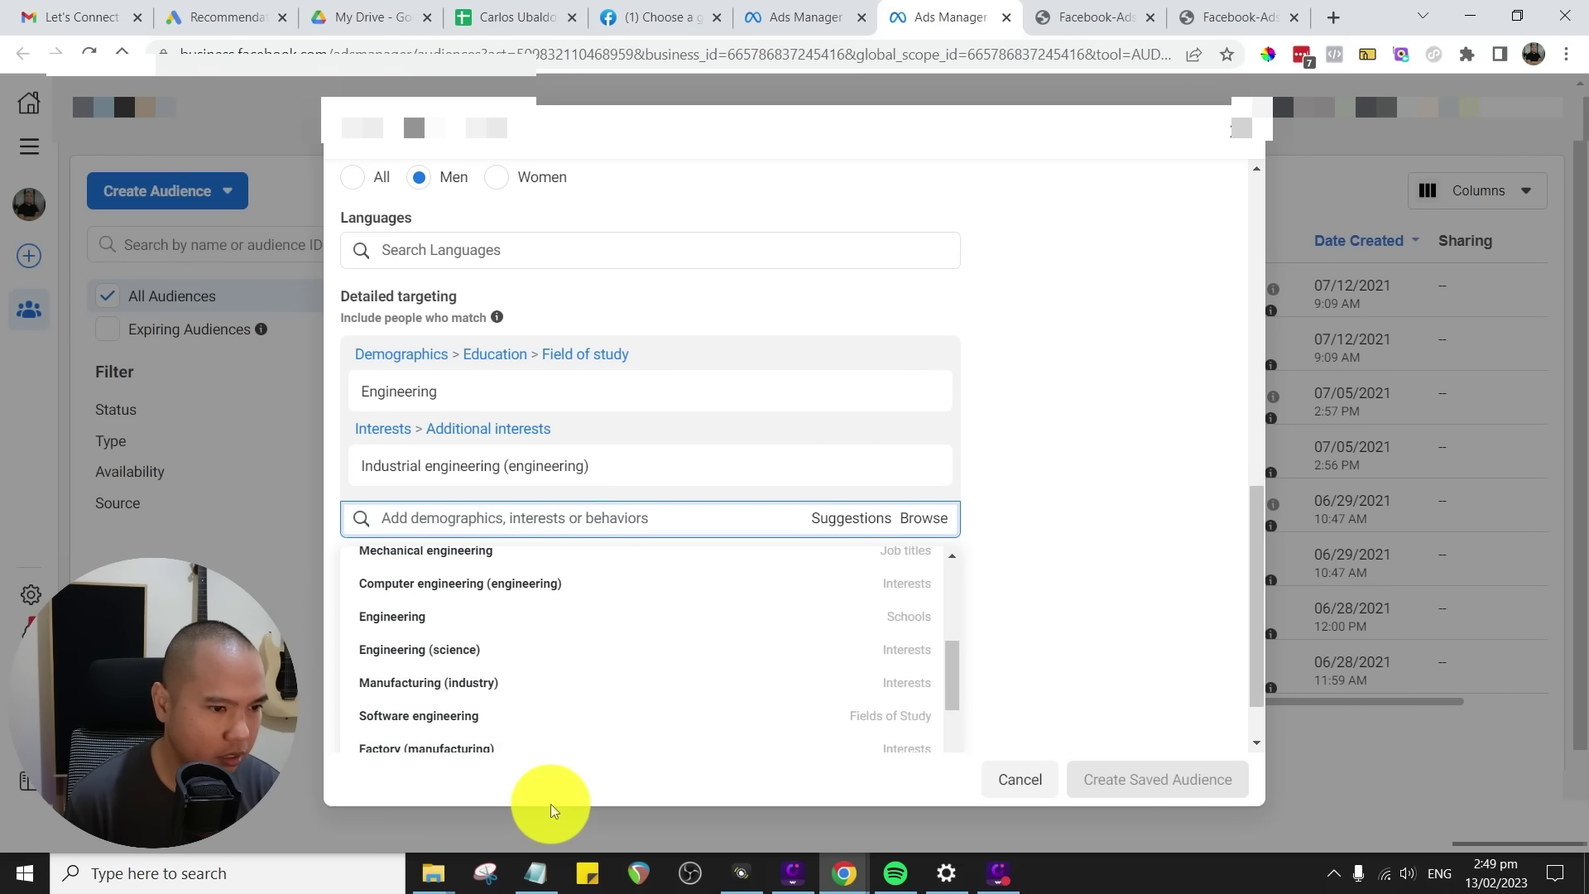
{"action": "left_click", "coordinate": [604, 727]}
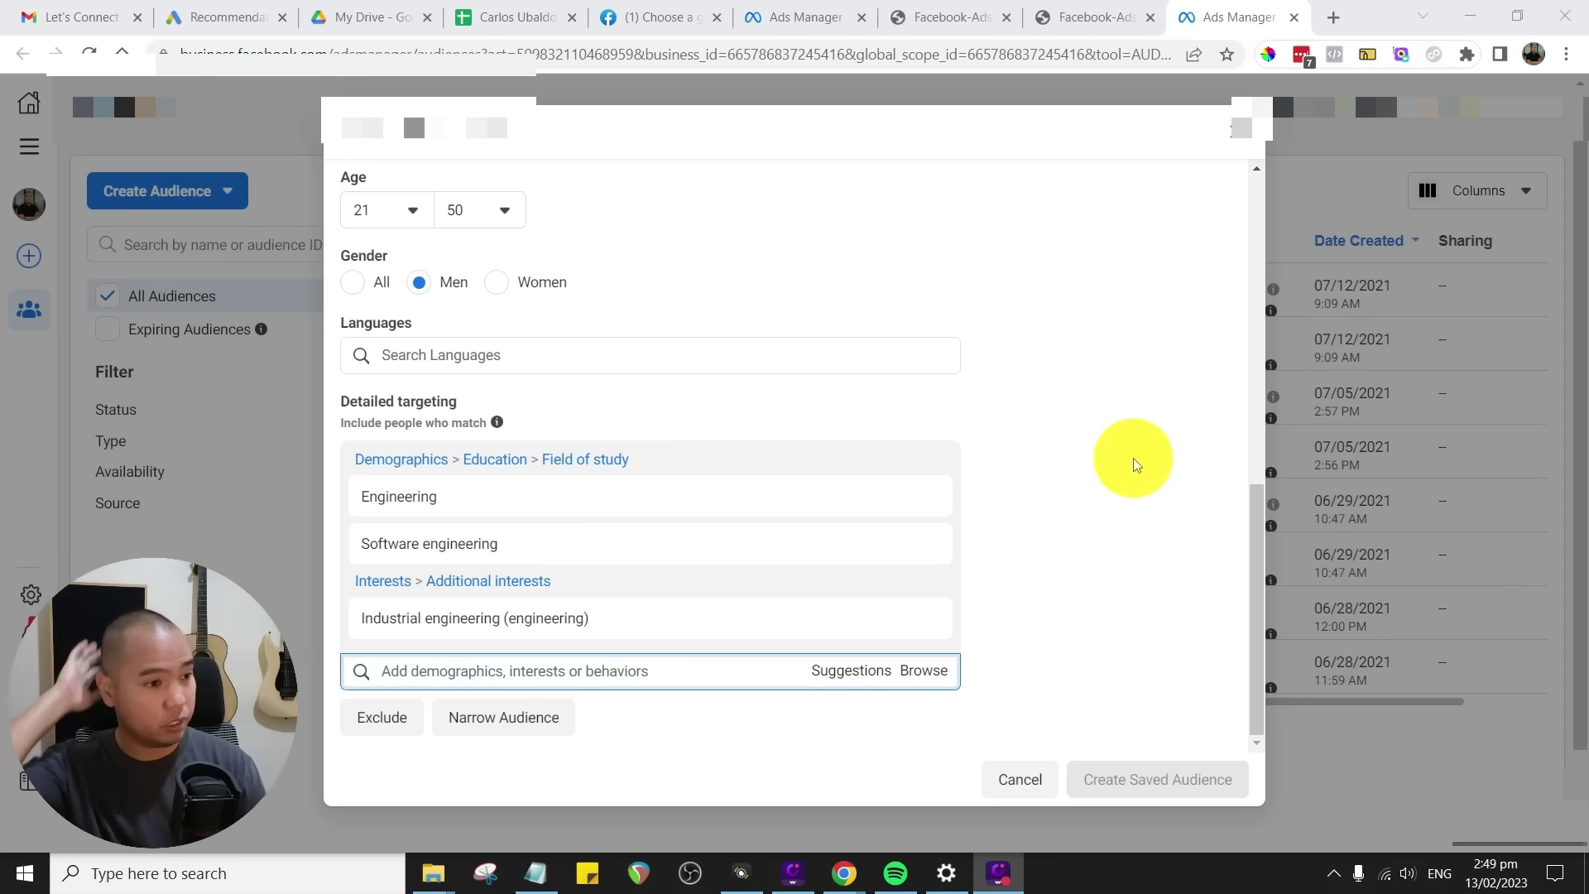
- Narrow the audience to people who must also match the interest "Basketball (sport)"
{"action": "left_click", "coordinate": [505, 717]}
{"action": "scroll", "coordinate": [1071, 375], "scroll_direction": "down", "scroll_amount": 1}
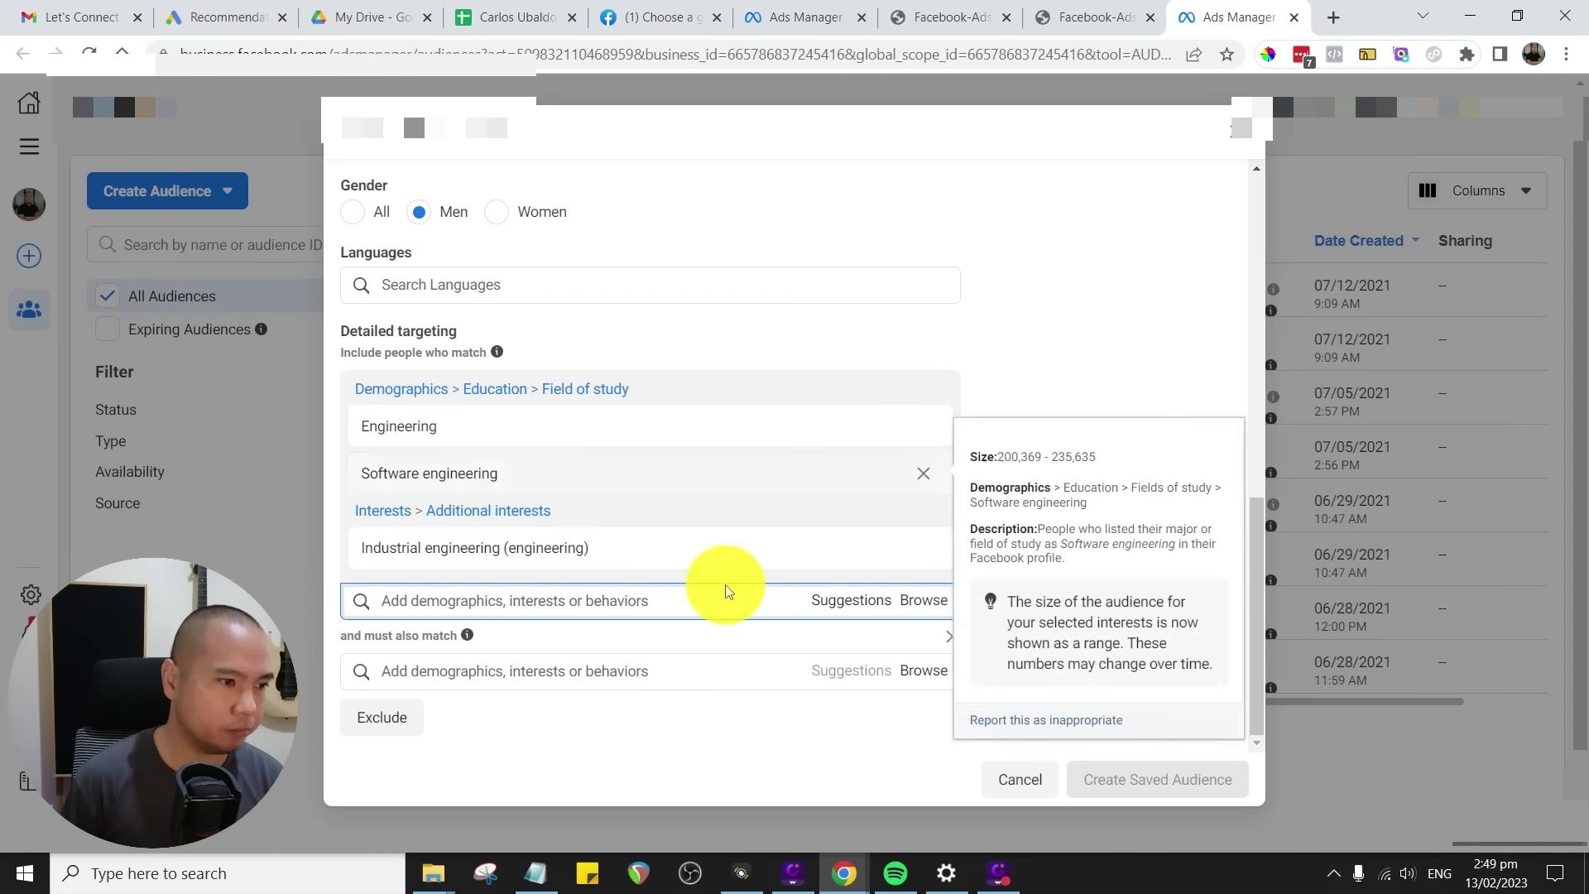
{"action": "left_click", "coordinate": [517, 668]}
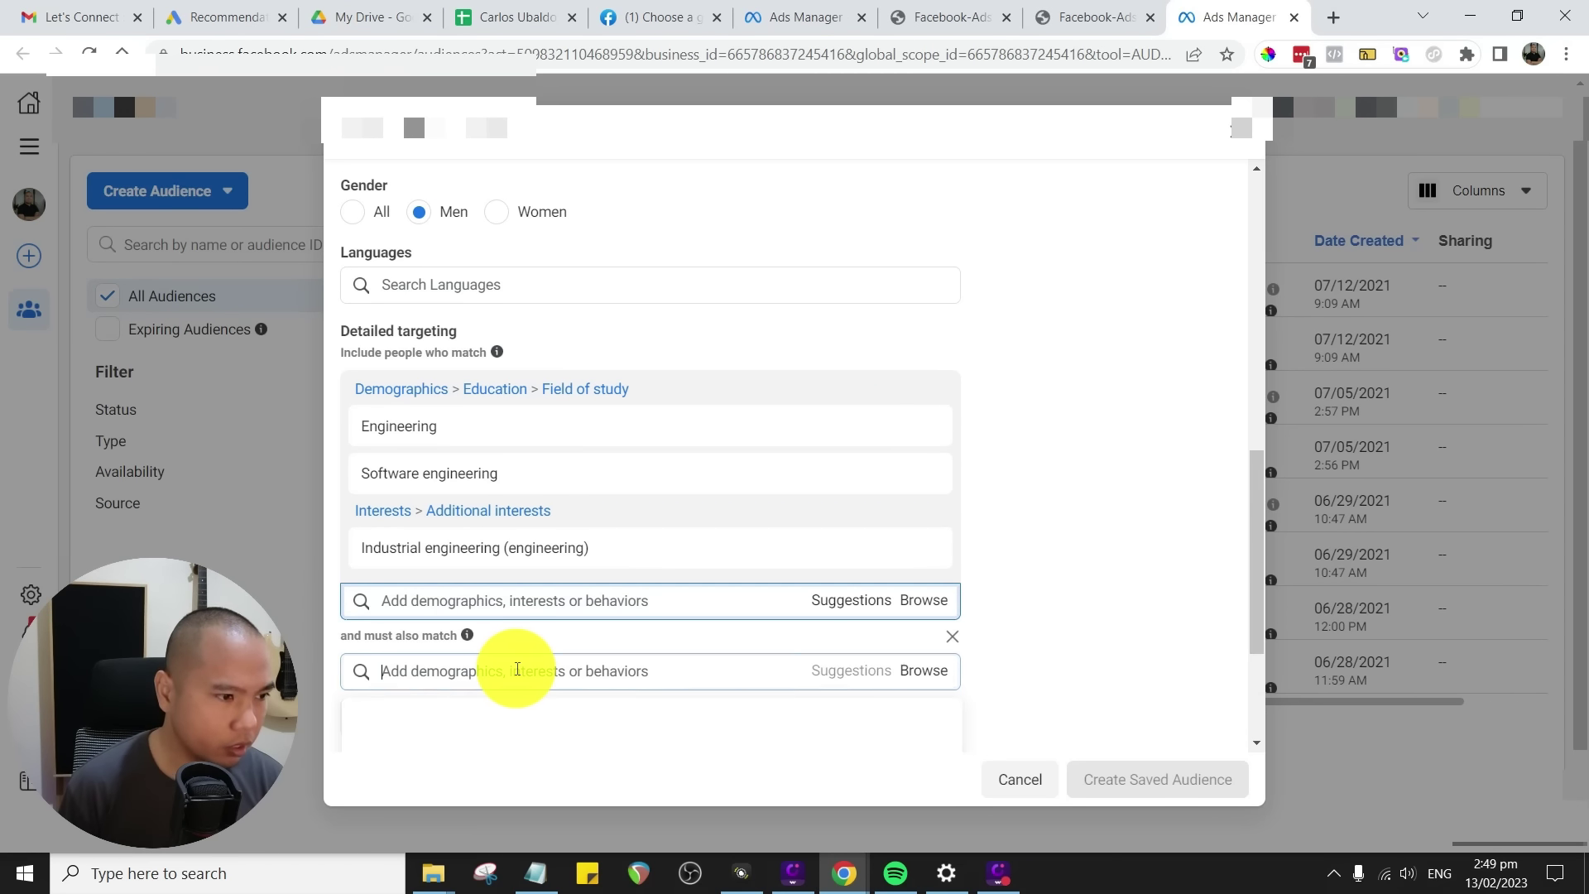
{"action": "type", "text": "basket"}
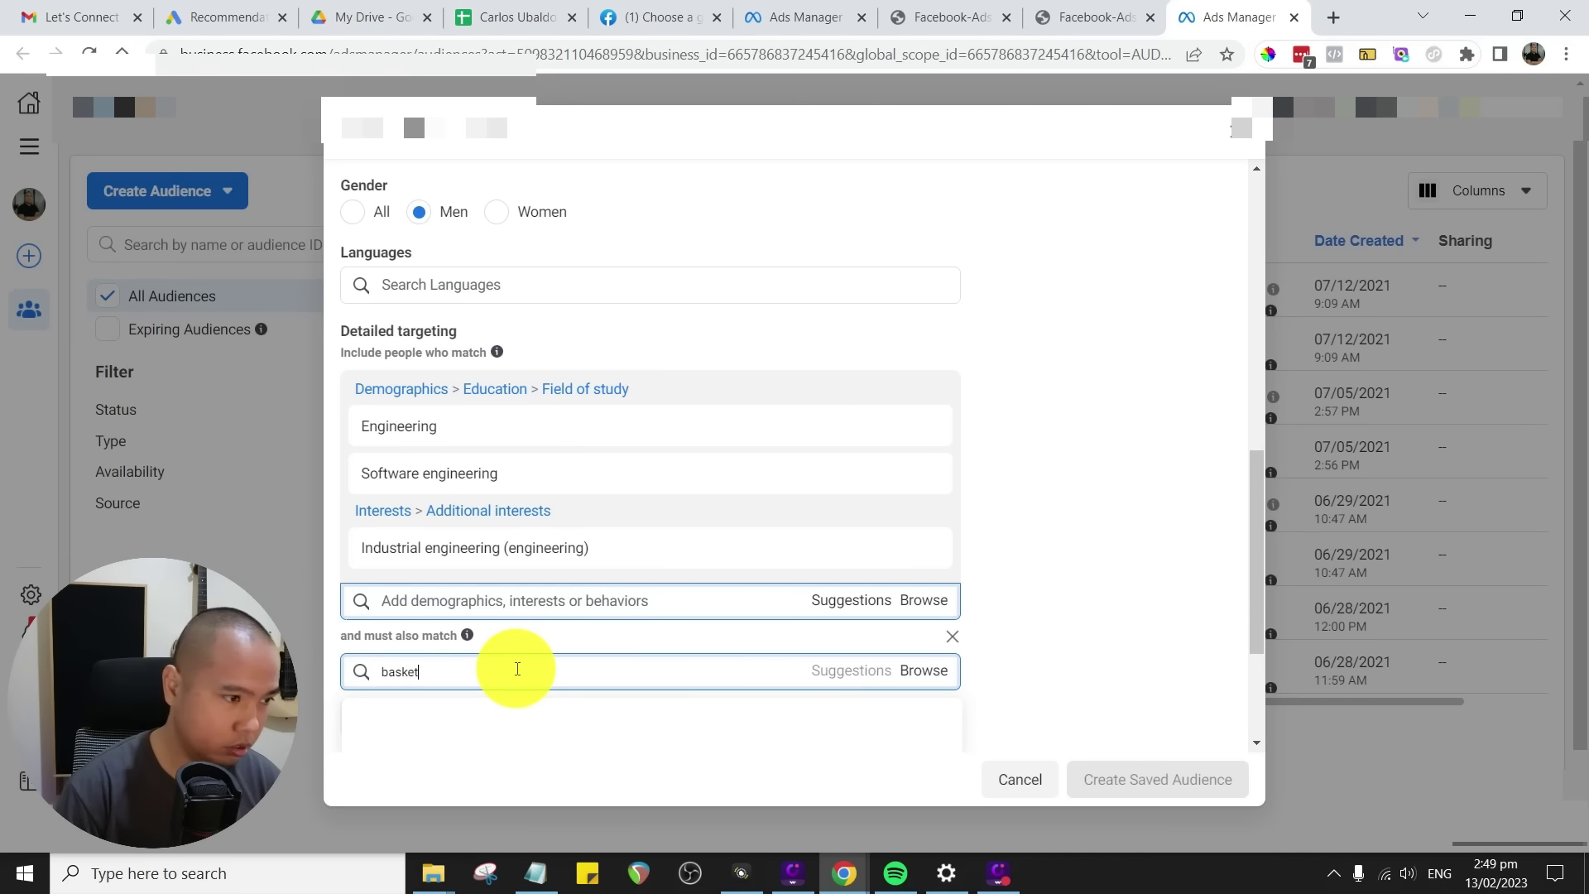
{"action": "type", "text": "ba"}
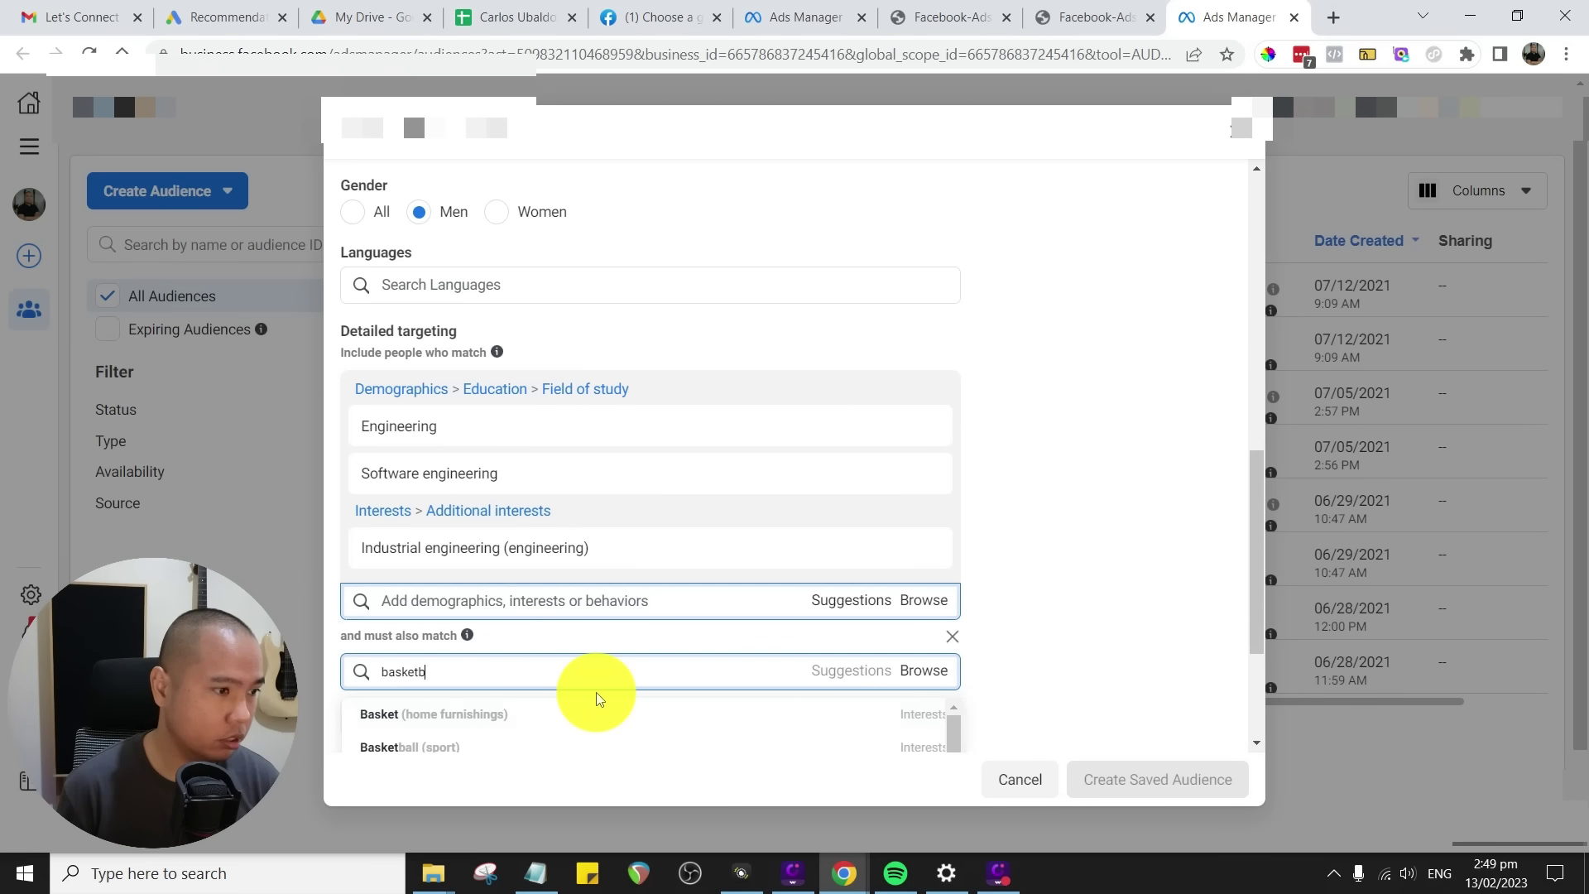
{"action": "type", "text": "ll"}
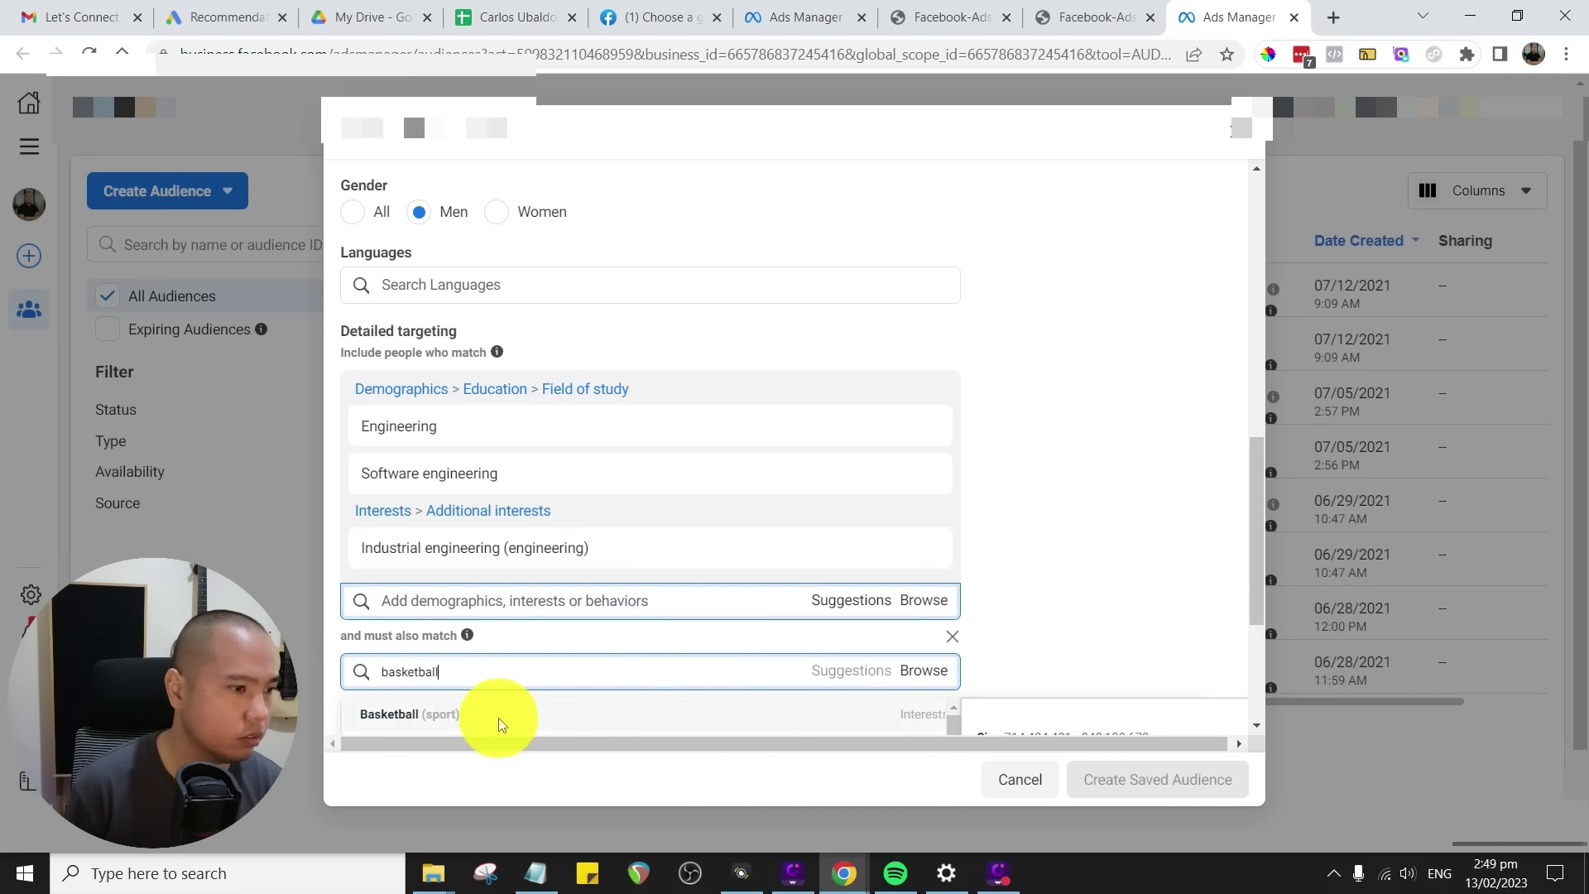
{"action": "left_click", "coordinate": [502, 717]}
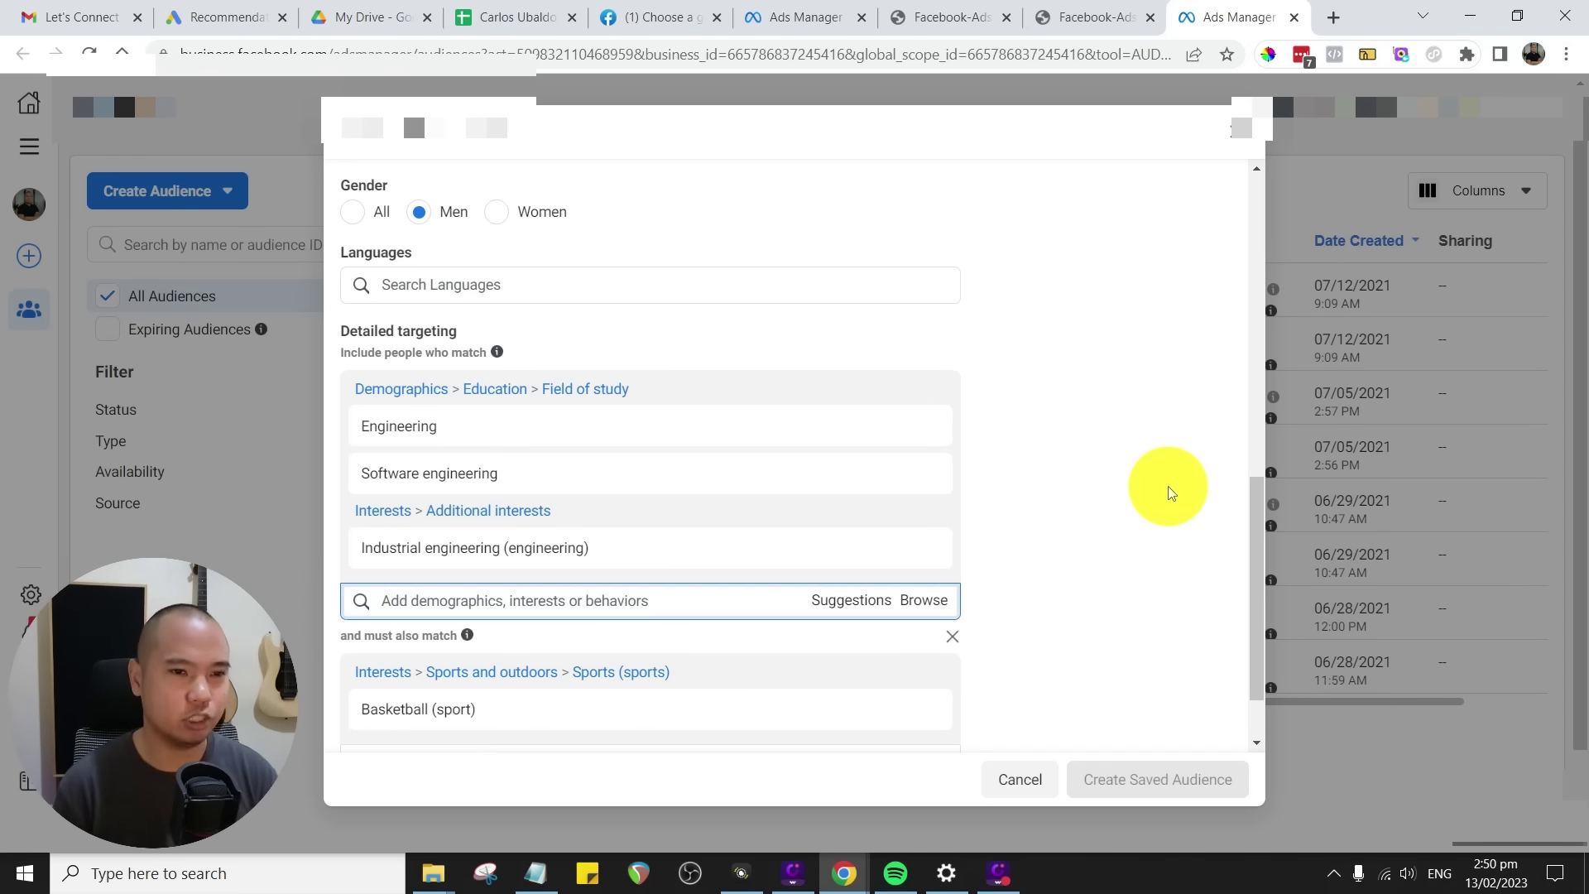
- Add an exclusion section for people who match certain criteria to the detailed targeting
{"action": "scroll", "coordinate": [1159, 488], "scroll_direction": "down", "scroll_amount": 2}
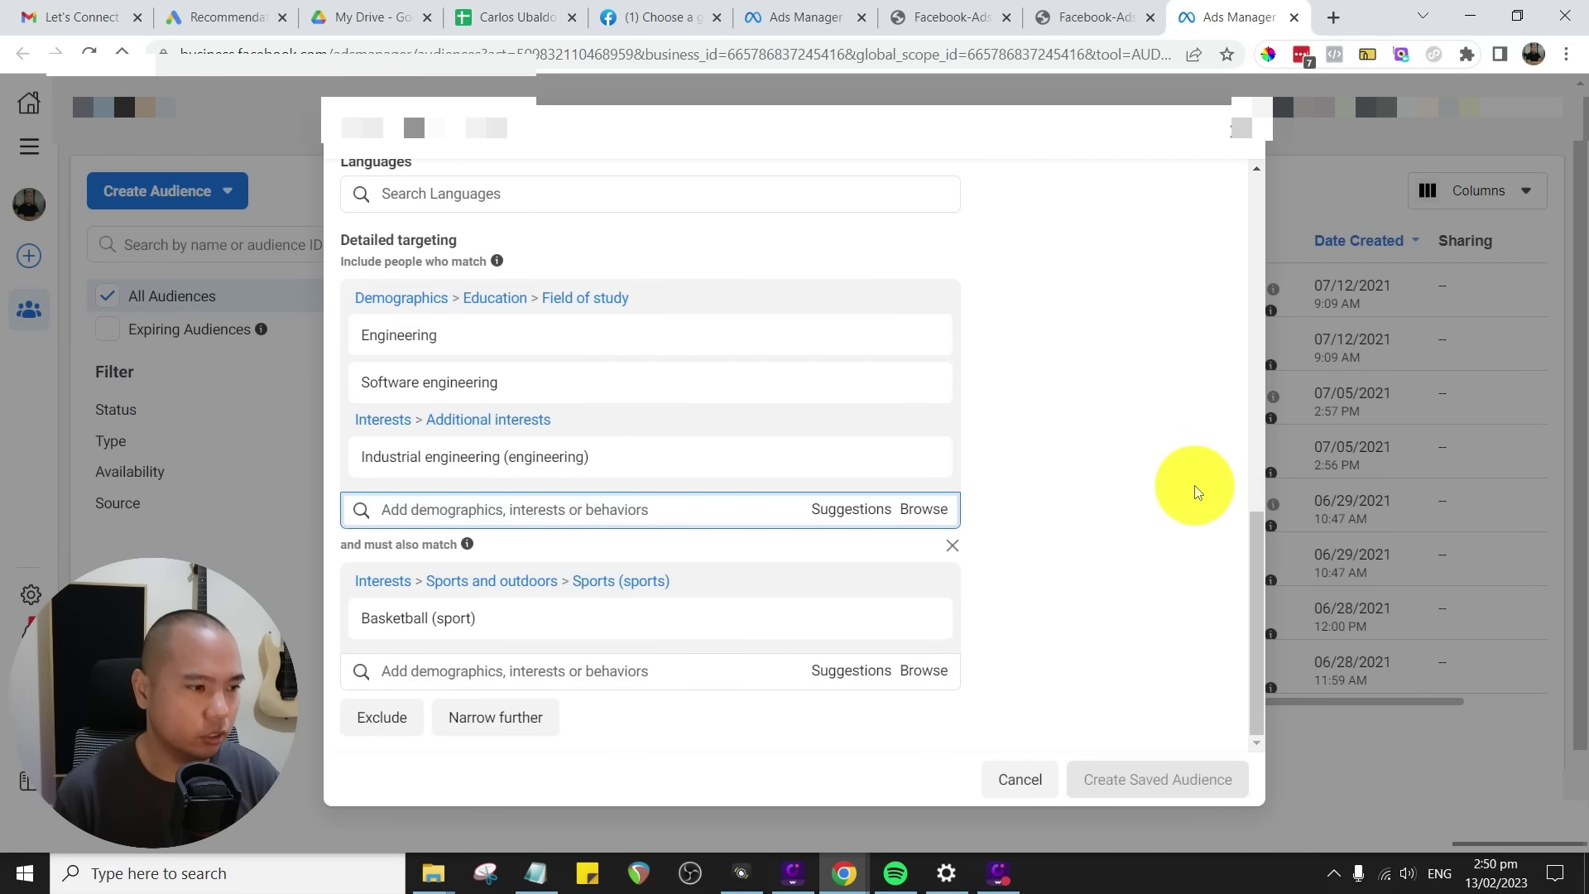
{"action": "left_click", "coordinate": [393, 728]}
{"action": "scroll", "coordinate": [995, 475], "scroll_direction": "down", "scroll_amount": 2}
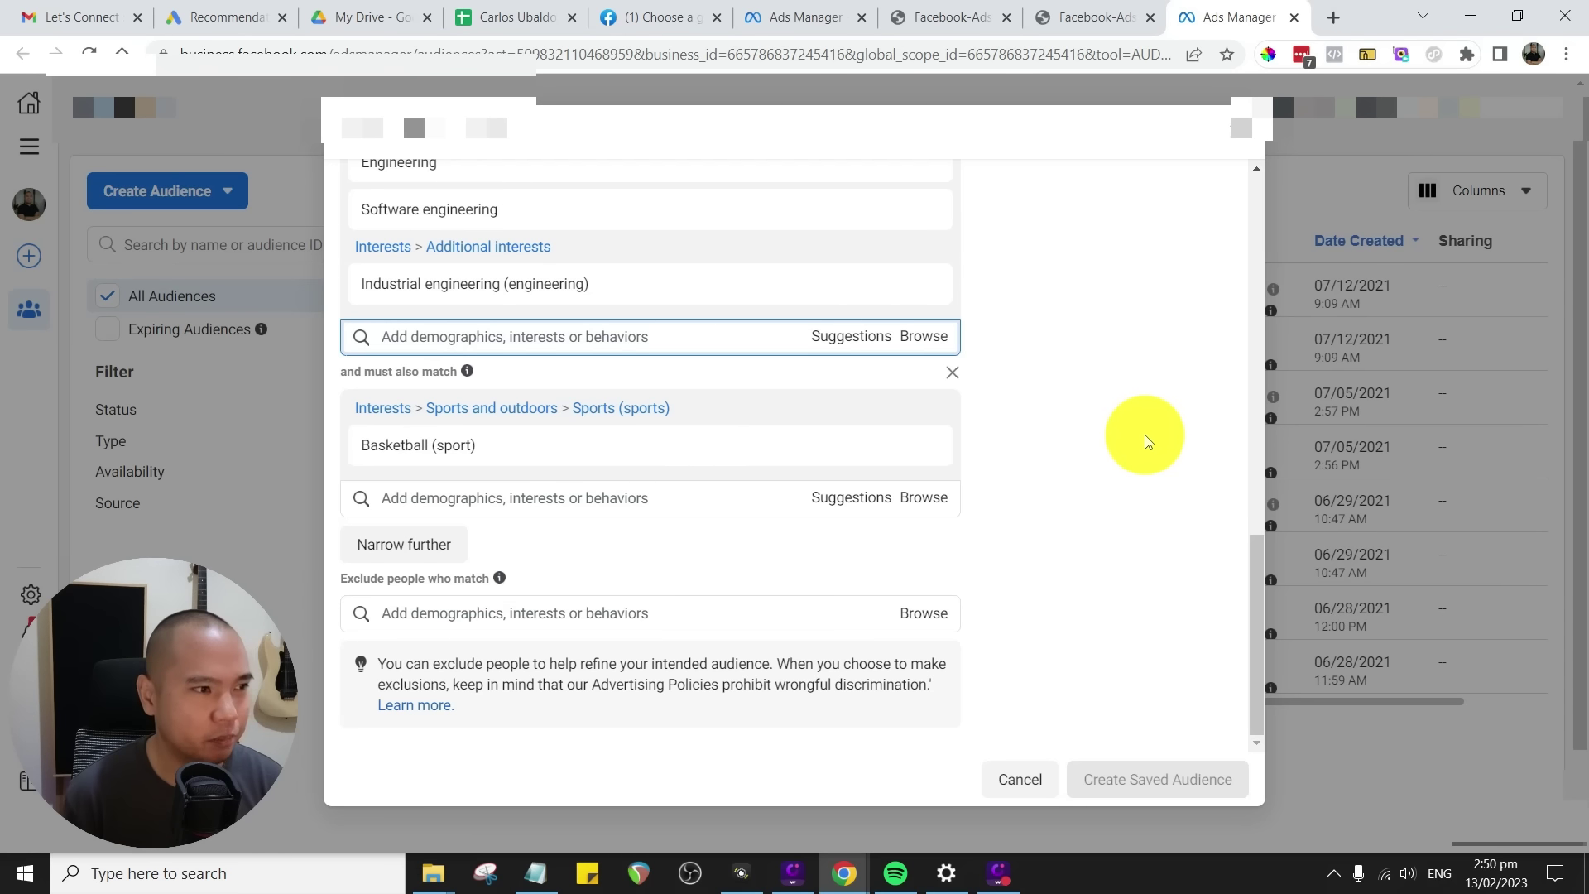
- Search the exclusion criteria for "insurance brokers" and "insurance agent" and look through the suggested matches
{"action": "mouse_move", "coordinate": [905, 277]}
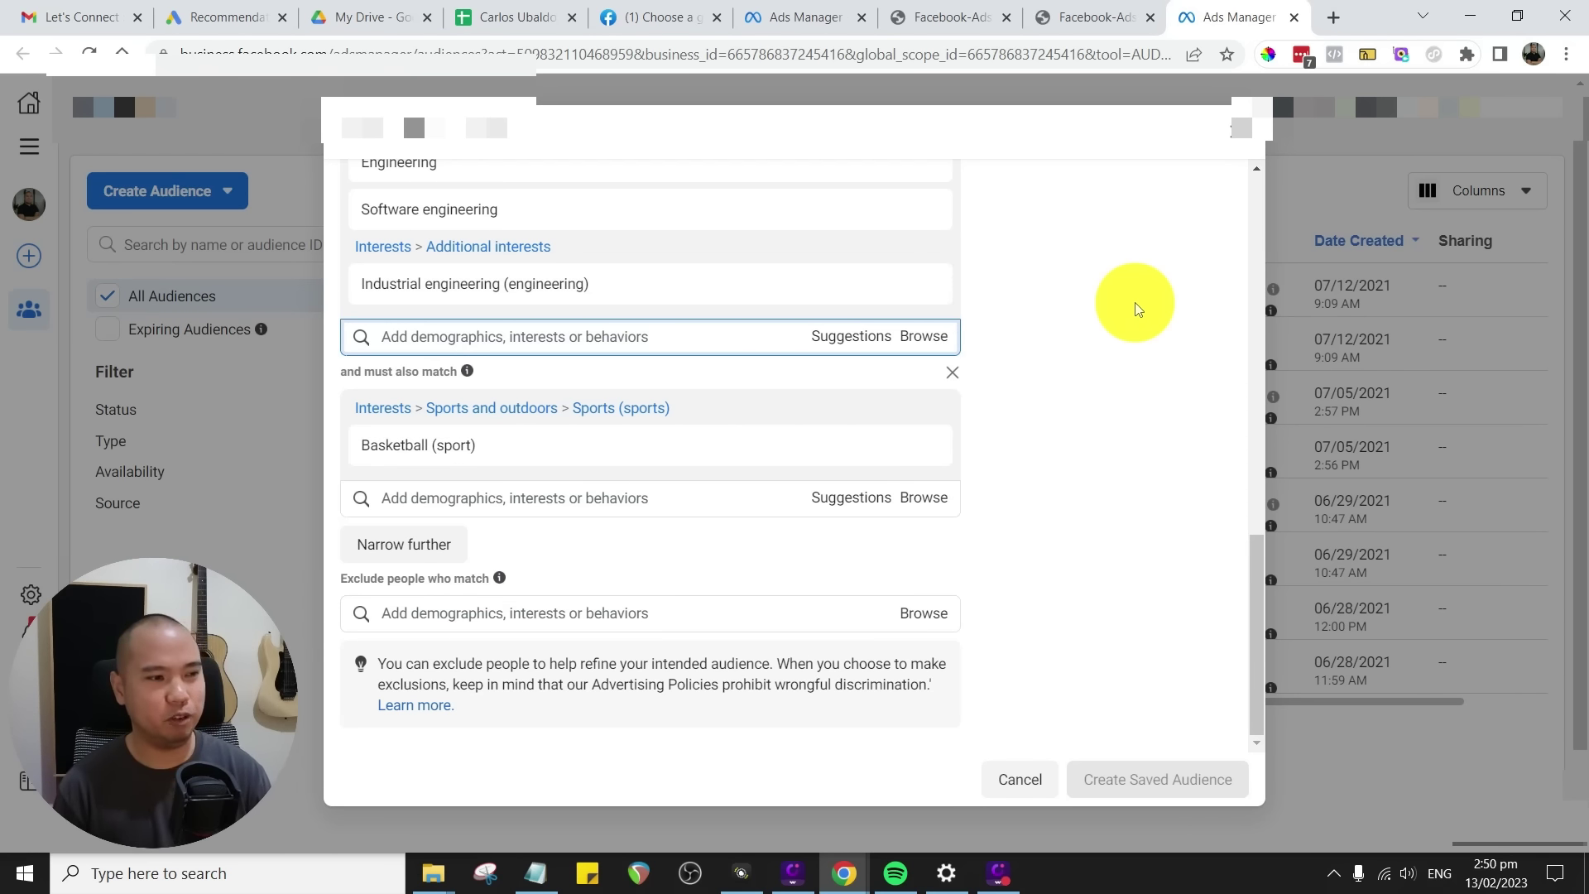
{"action": "left_click", "coordinate": [609, 611]}
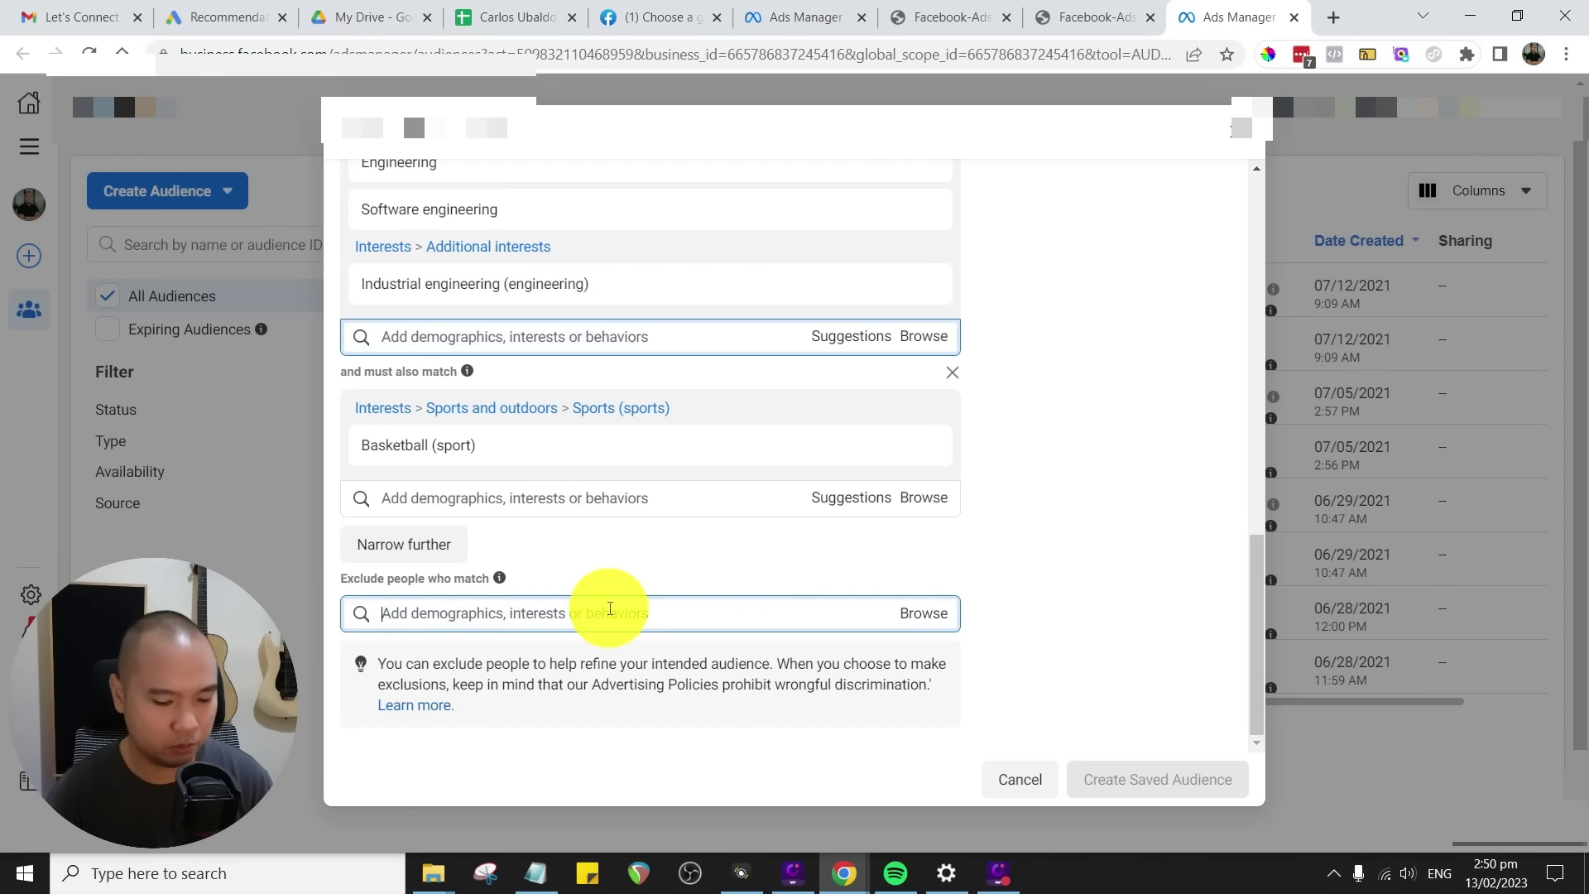
{"action": "type", "text": "insurance "}
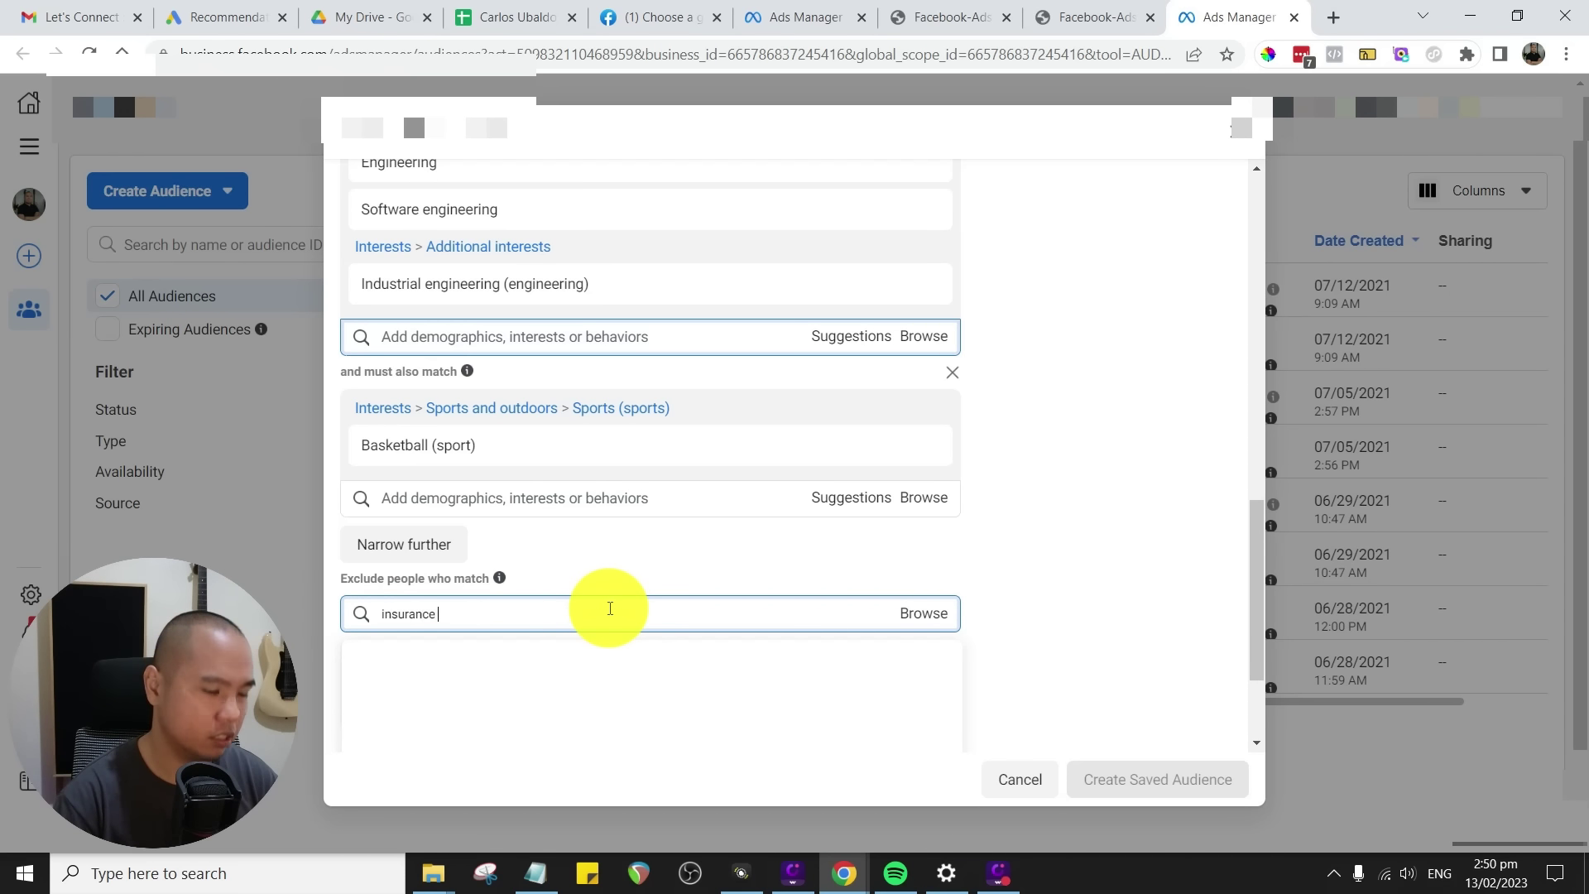
{"action": "type", "text": "brokers"}
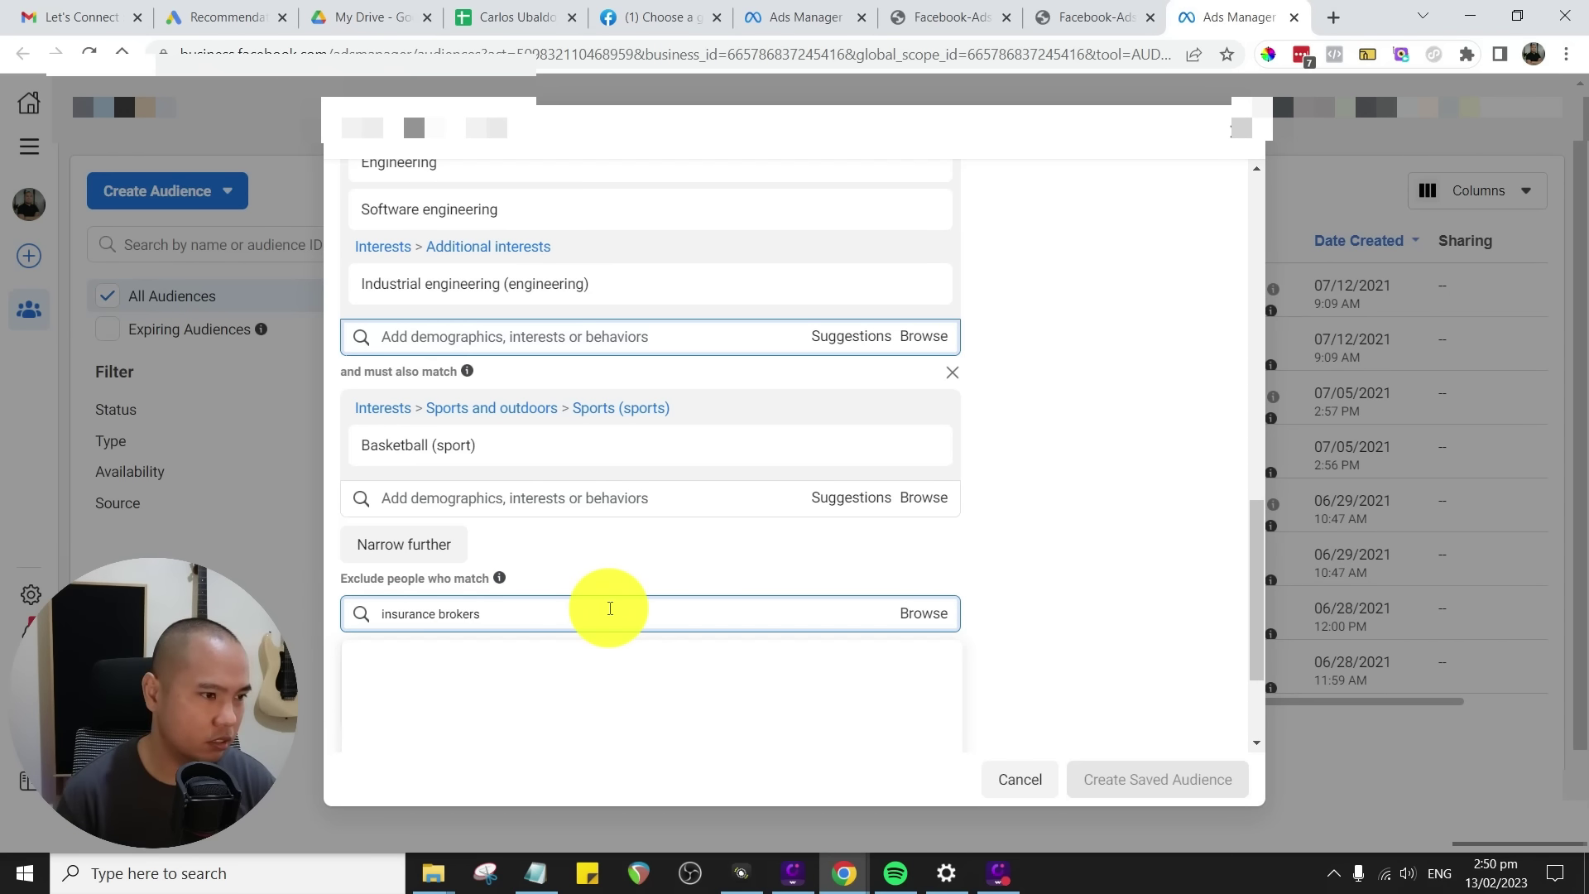
{"action": "key", "text": "BackSpace"}
{"action": "key", "text": "BackSpace"}
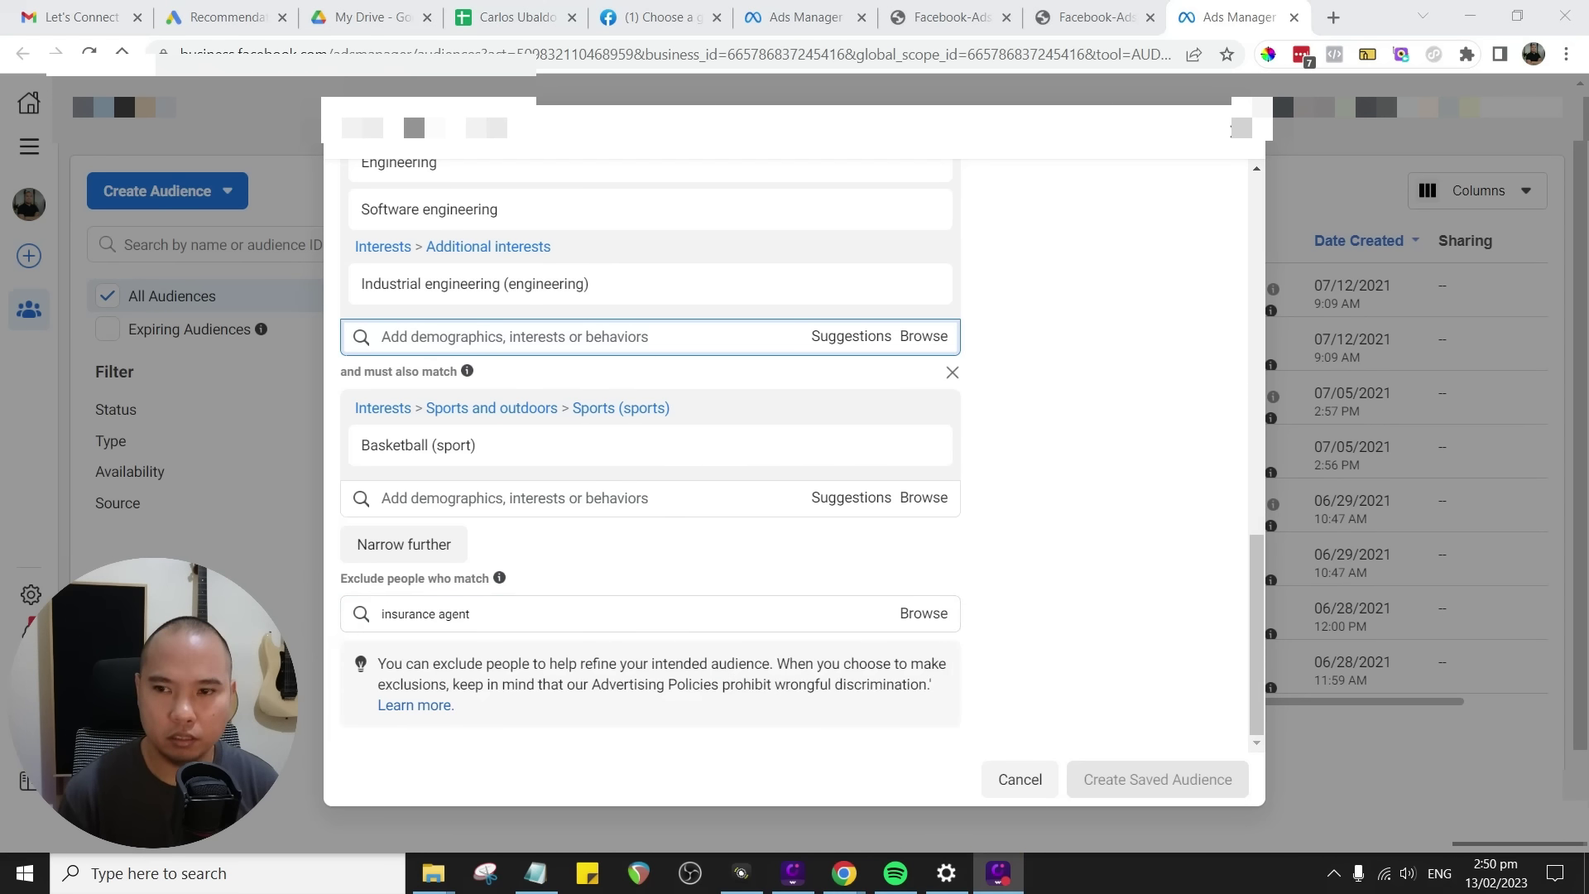
{"action": "left_click", "coordinate": [636, 610]}
{"action": "left_click", "coordinate": [640, 610]}
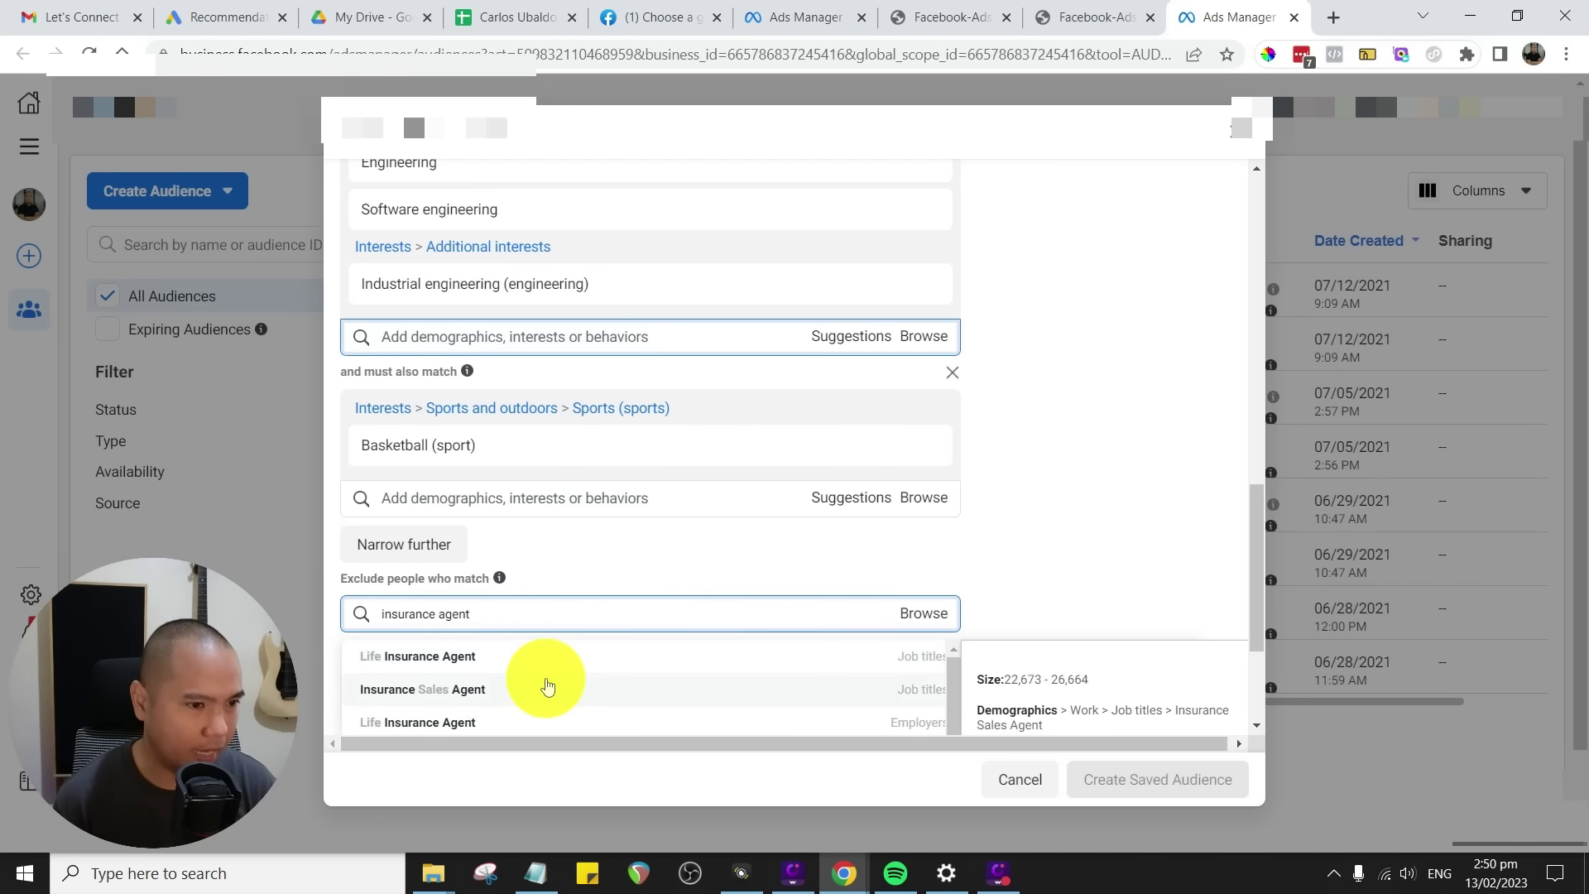
{"action": "scroll", "coordinate": [547, 692], "scroll_direction": "down", "scroll_amount": 1}
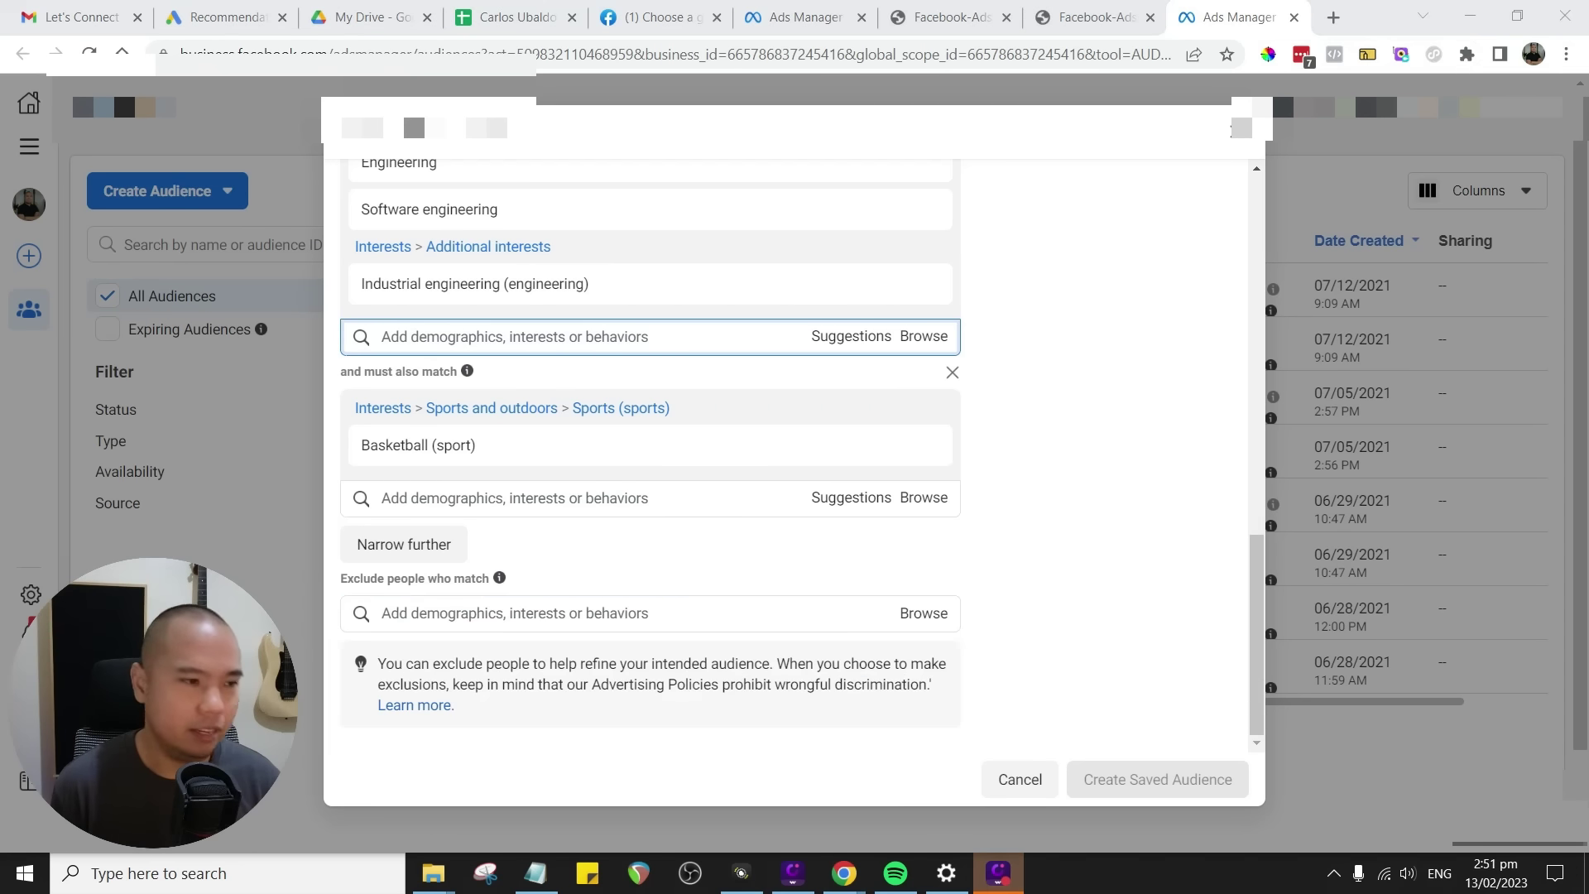
- Review the audience's estimated size, audience details and detailed targeting before saving
{"action": "scroll", "coordinate": [1100, 553], "scroll_direction": "up", "scroll_amount": 10}
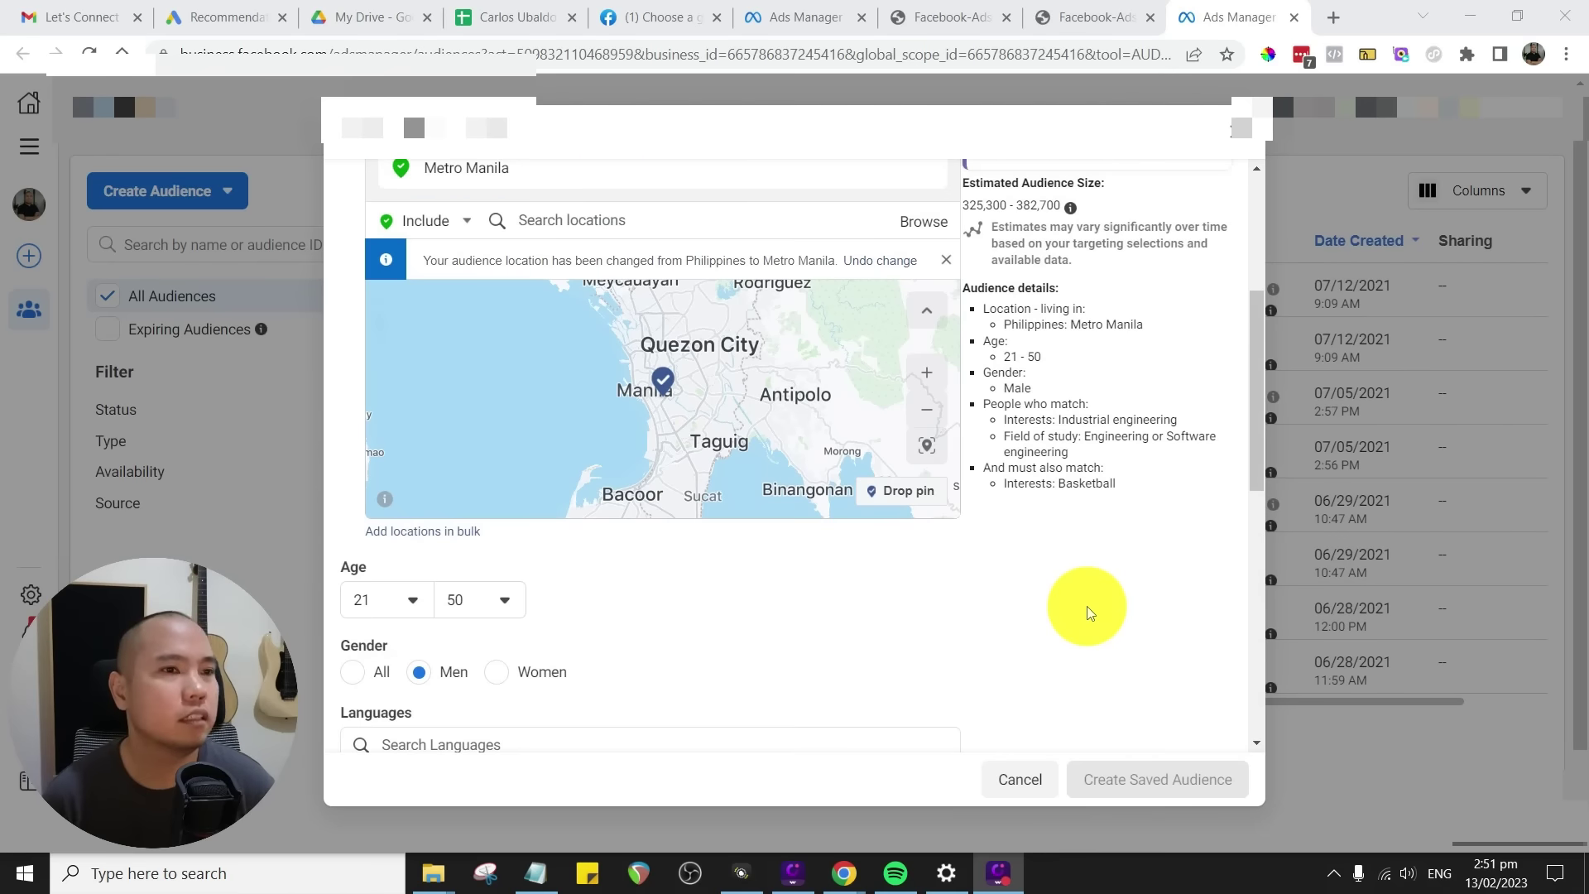
{"action": "scroll", "coordinate": [1021, 397], "scroll_direction": "up", "scroll_amount": 3}
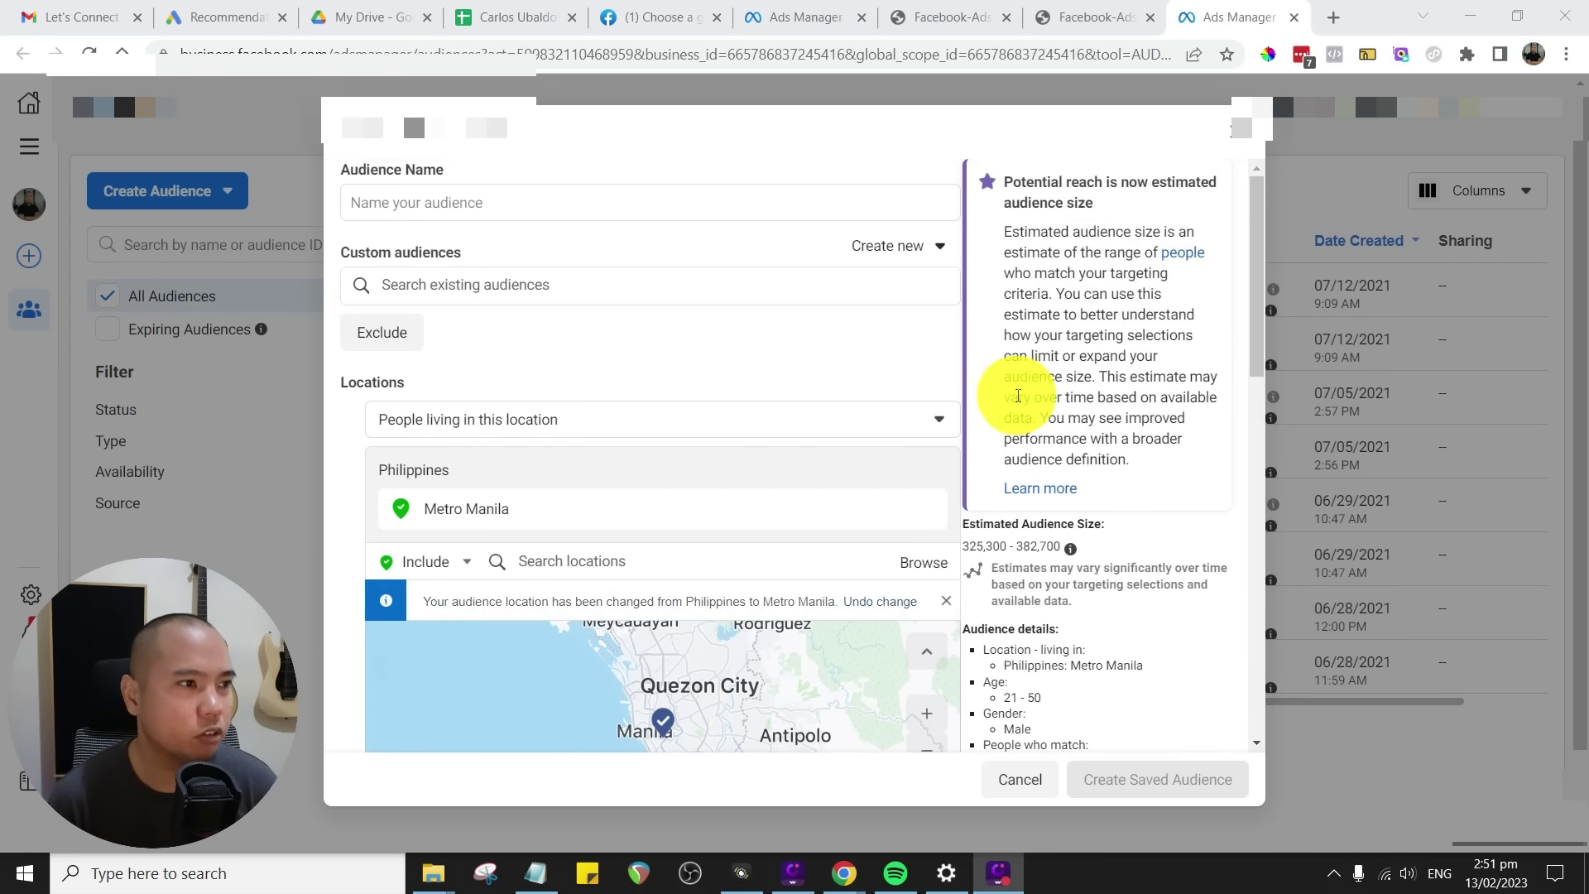
{"action": "scroll", "coordinate": [895, 400], "scroll_direction": "down", "scroll_amount": 4}
{"action": "scroll", "coordinate": [896, 401], "scroll_direction": "down", "scroll_amount": 10}
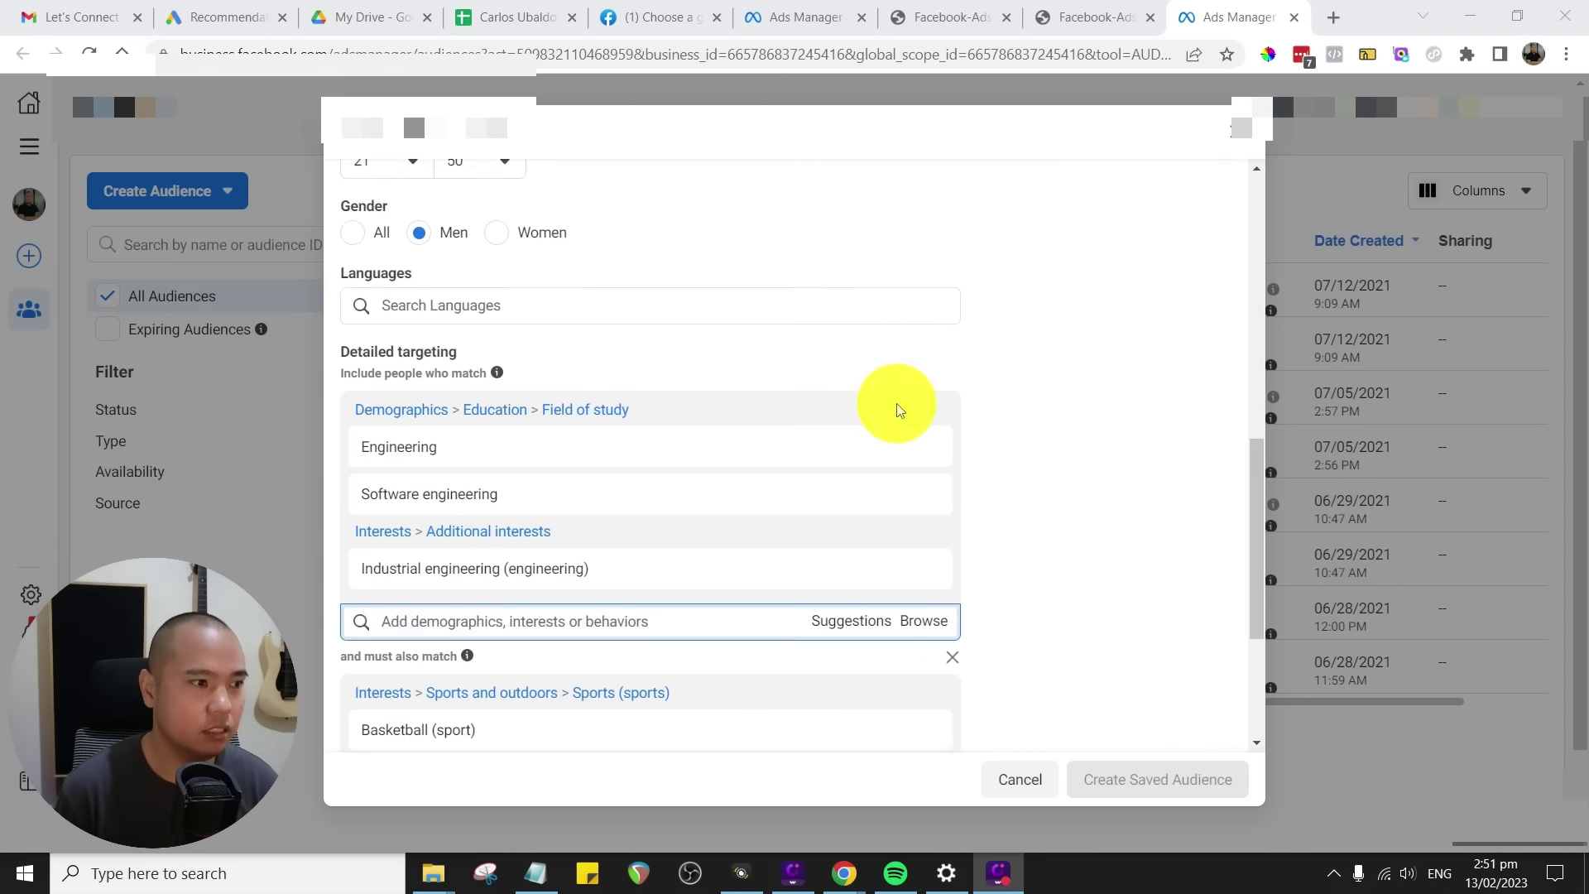
{"action": "scroll", "coordinate": [898, 402], "scroll_direction": "up", "scroll_amount": 1}
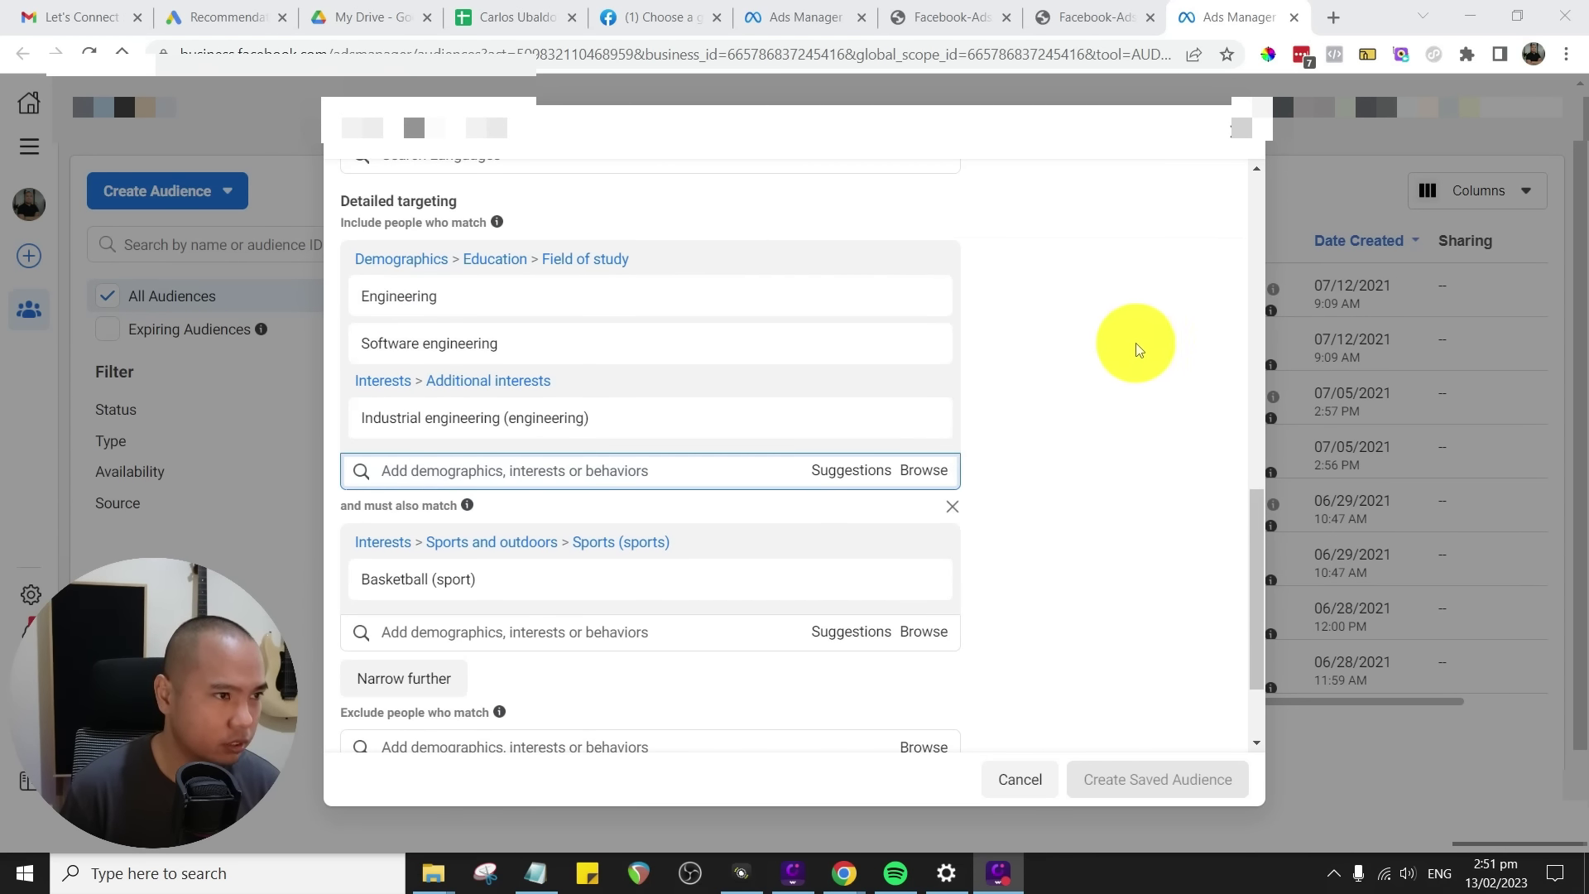
{"action": "scroll", "coordinate": [1139, 356], "scroll_direction": "up", "scroll_amount": 3}
{"action": "scroll", "coordinate": [1139, 350], "scroll_direction": "up", "scroll_amount": 8}
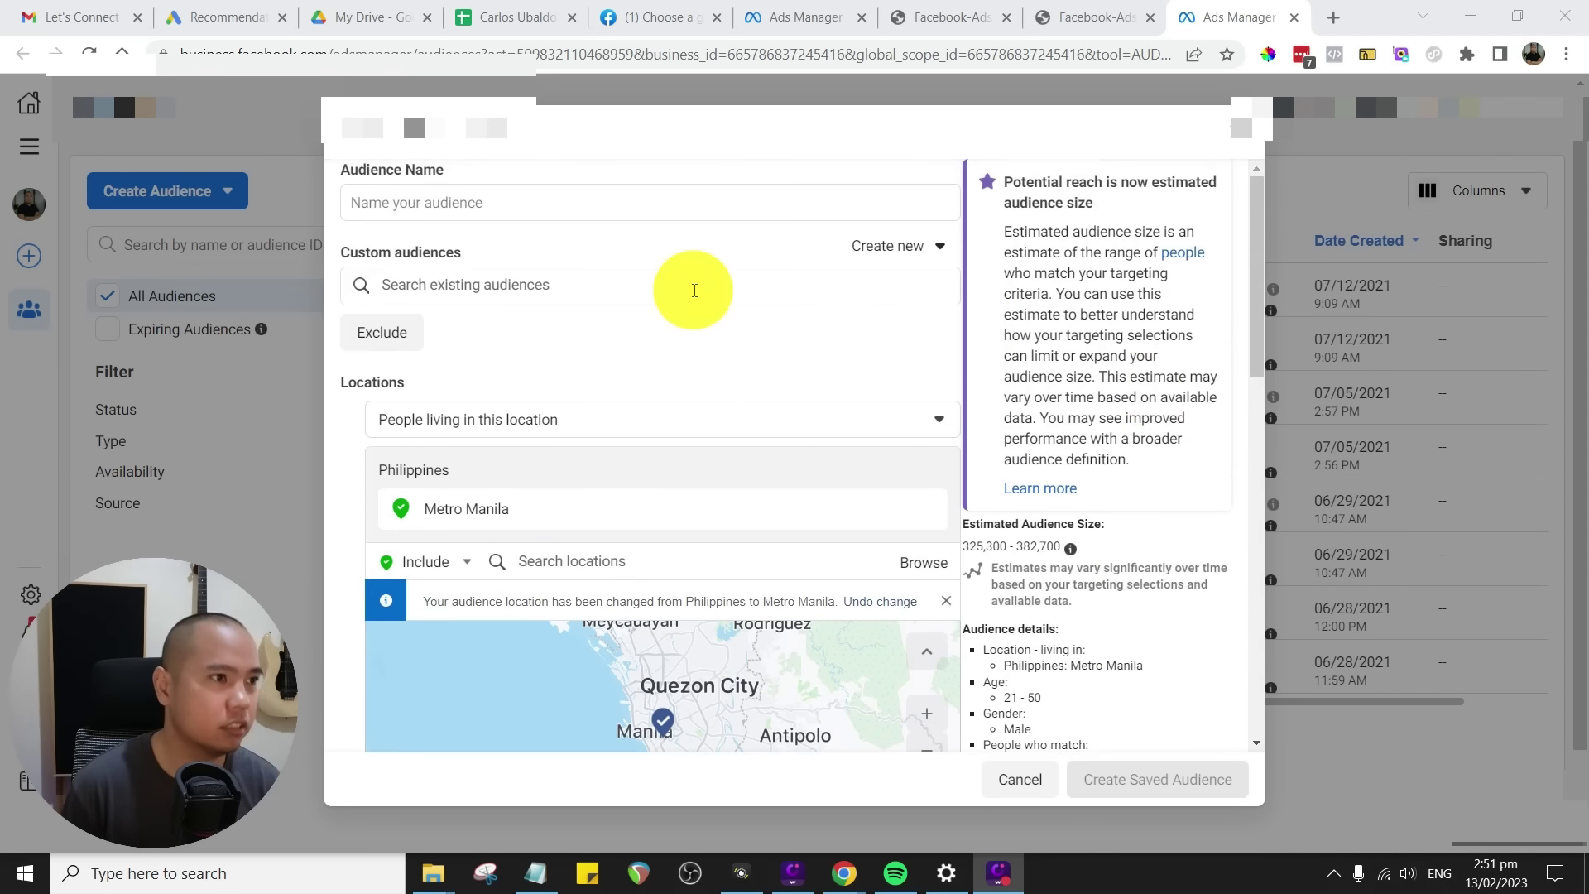
- Name the audience "Engineers & Ballers - 21-50 - MM"
{"action": "left_click", "coordinate": [497, 204]}
{"action": "type", "text": "Egn"}
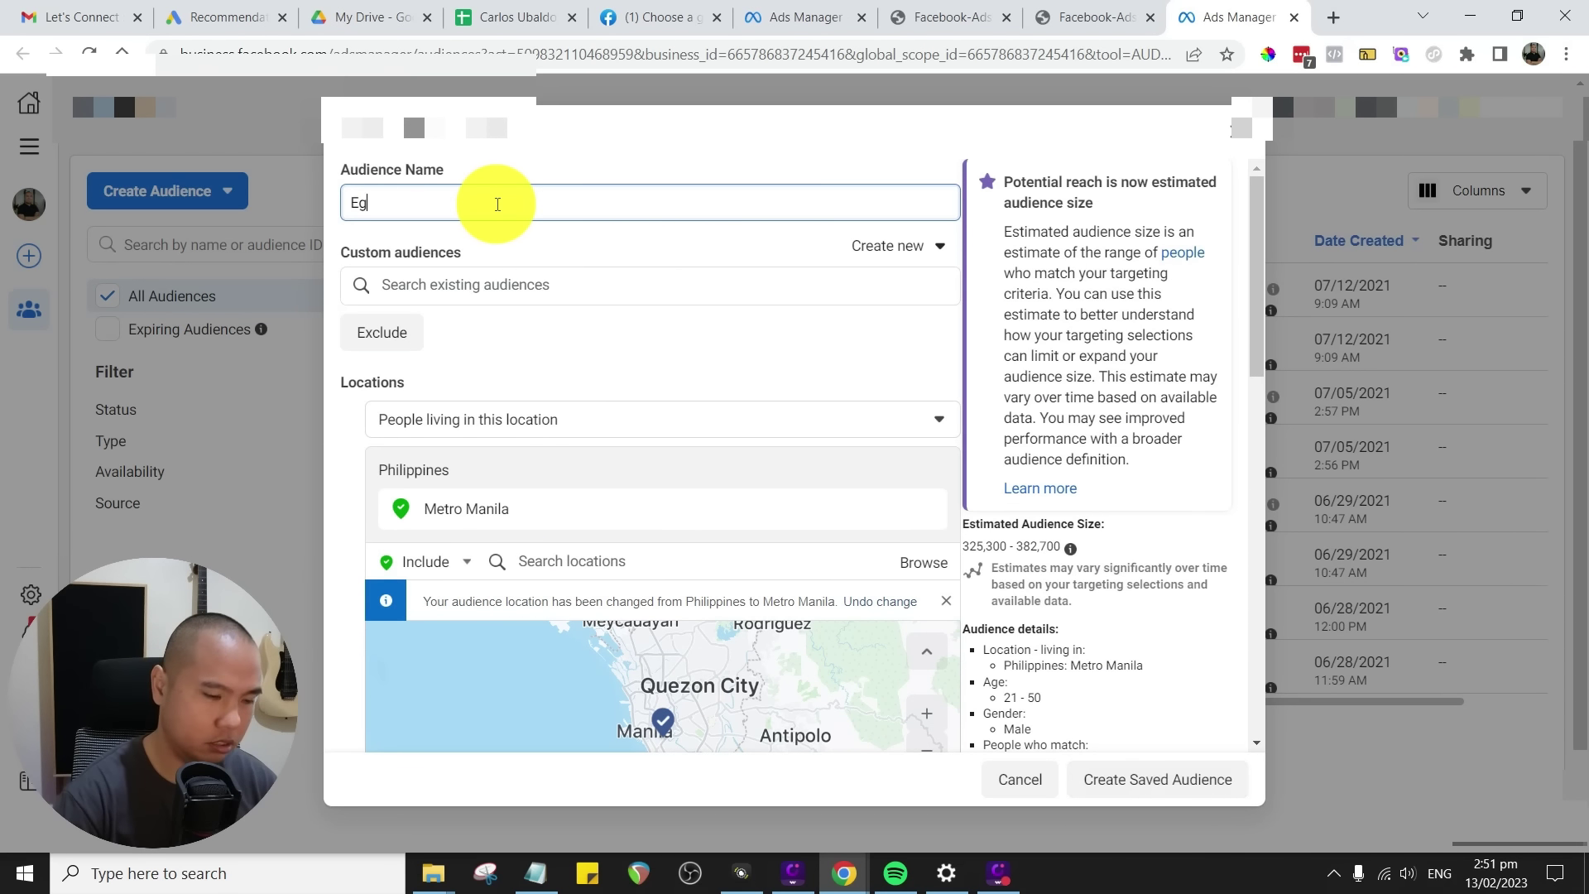
{"action": "key", "text": "BackSpace"}
{"action": "type", "text": "ngine"}
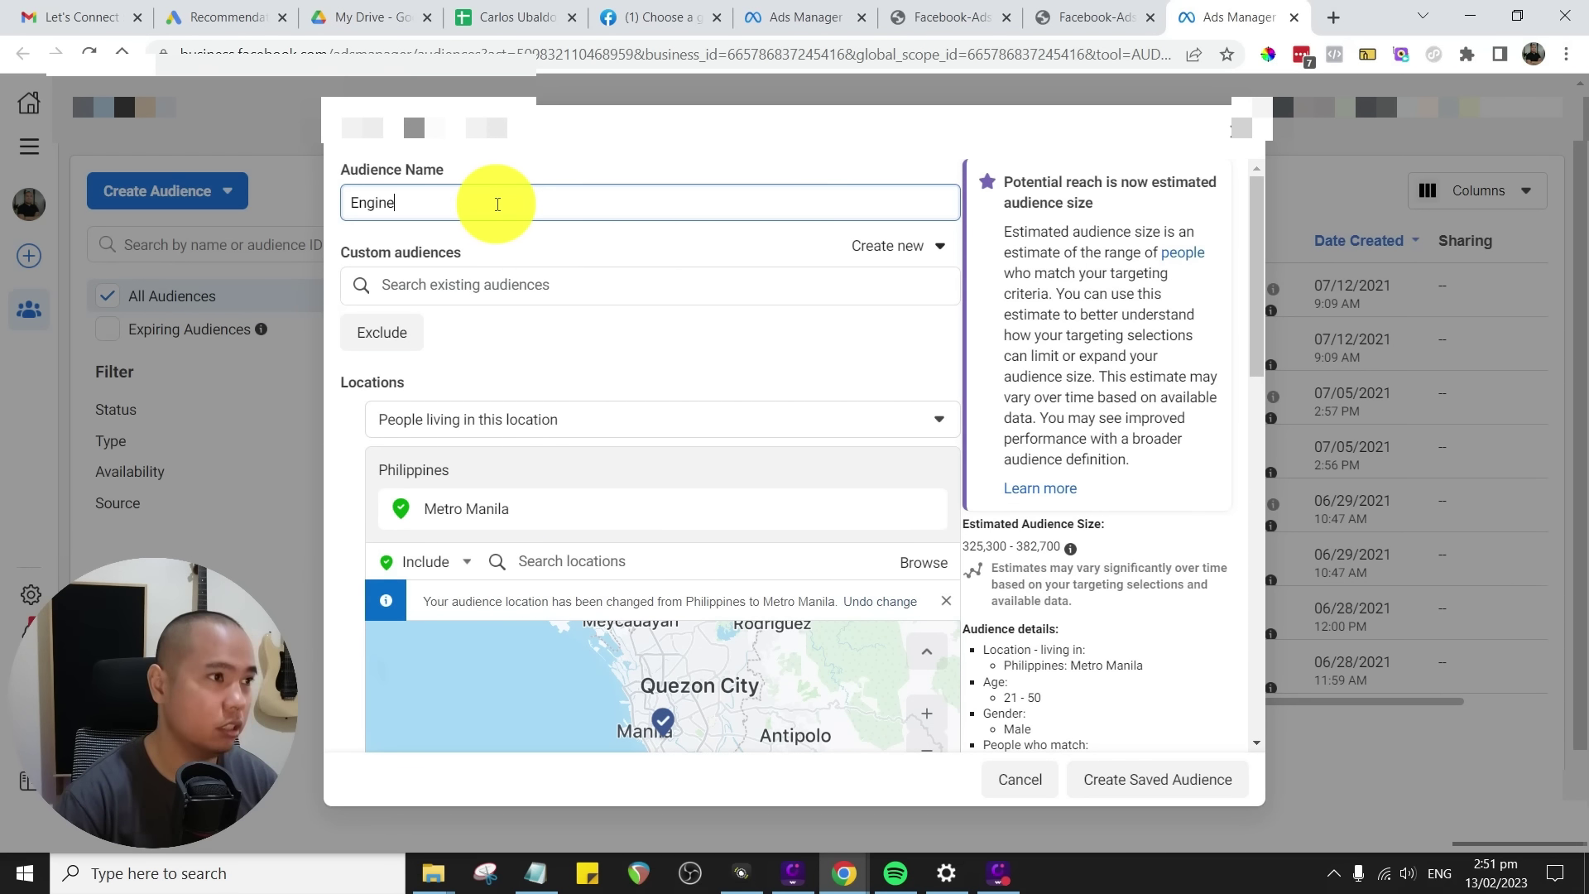
{"action": "type", "text": "ers & Basket"}
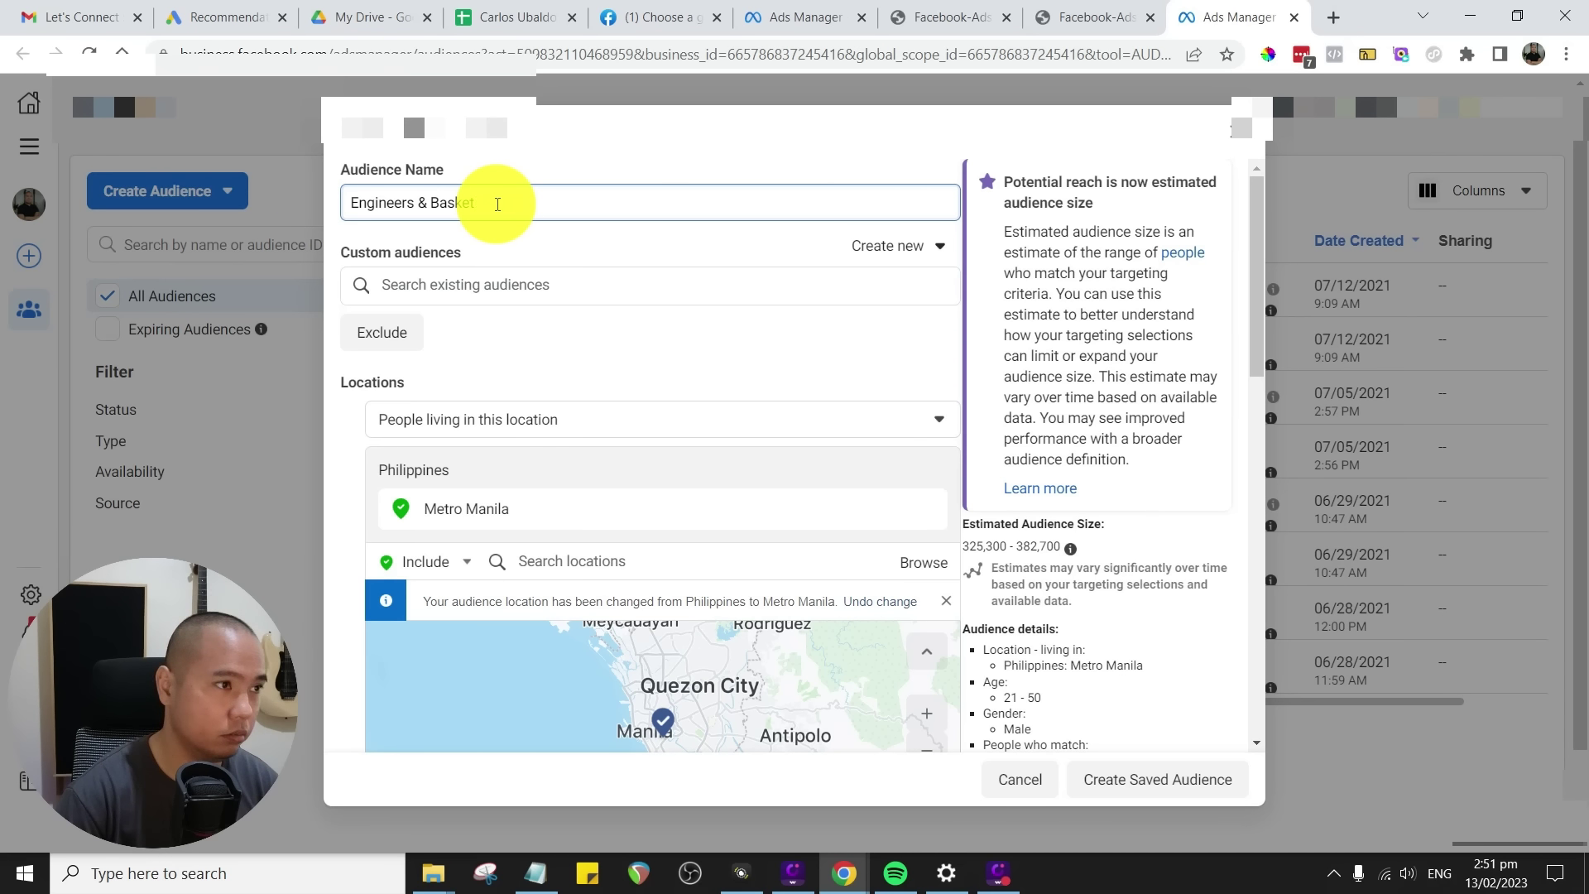
{"action": "key", "text": "BackSpace"}
{"action": "key", "text": "BackSpace"}
{"action": "key", "text": "BackSpace"}
{"action": "key", "text": "BackSpace"}
{"action": "type", "text": "llers - 21"}
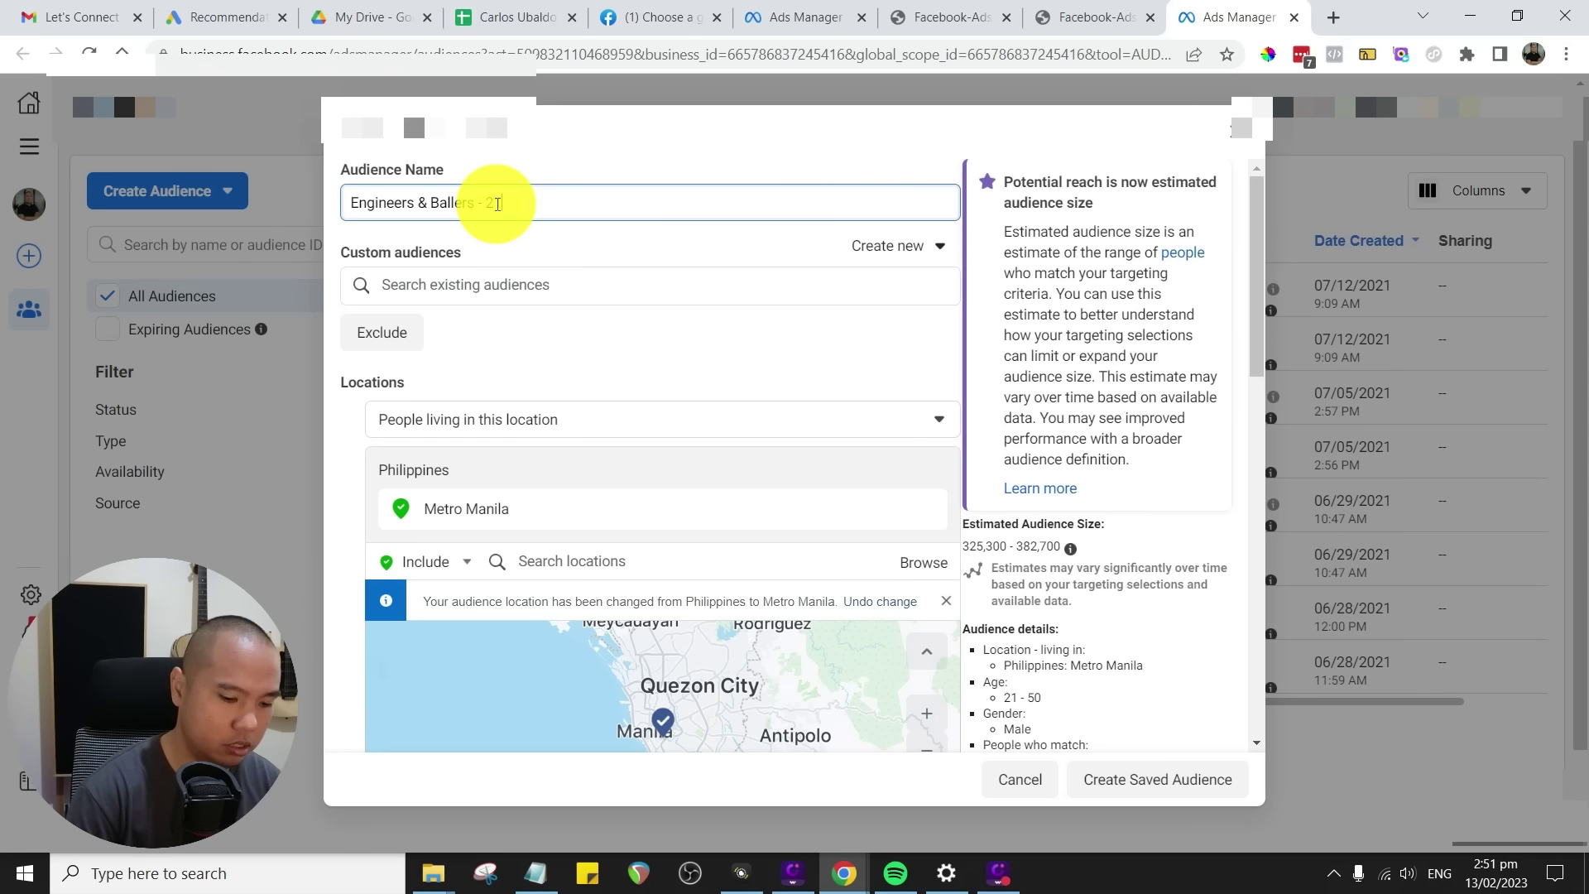
{"action": "type", "text": "-50"}
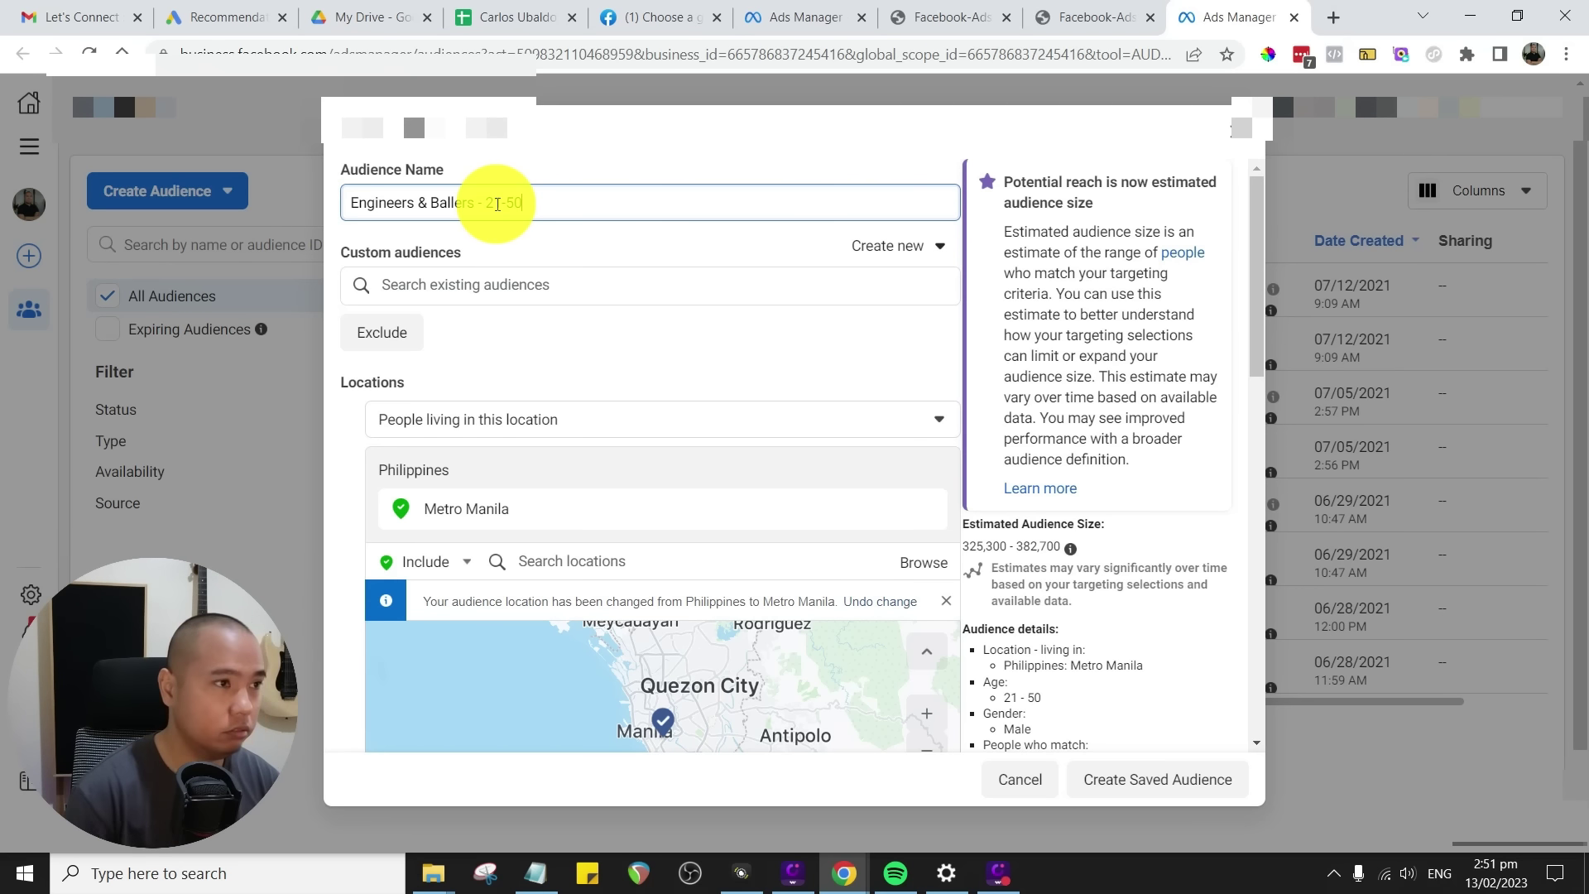
{"action": "scroll", "coordinate": [986, 371], "scroll_direction": "down", "scroll_amount": 9}
{"action": "scroll", "coordinate": [985, 422], "scroll_direction": "up", "scroll_amount": 9}
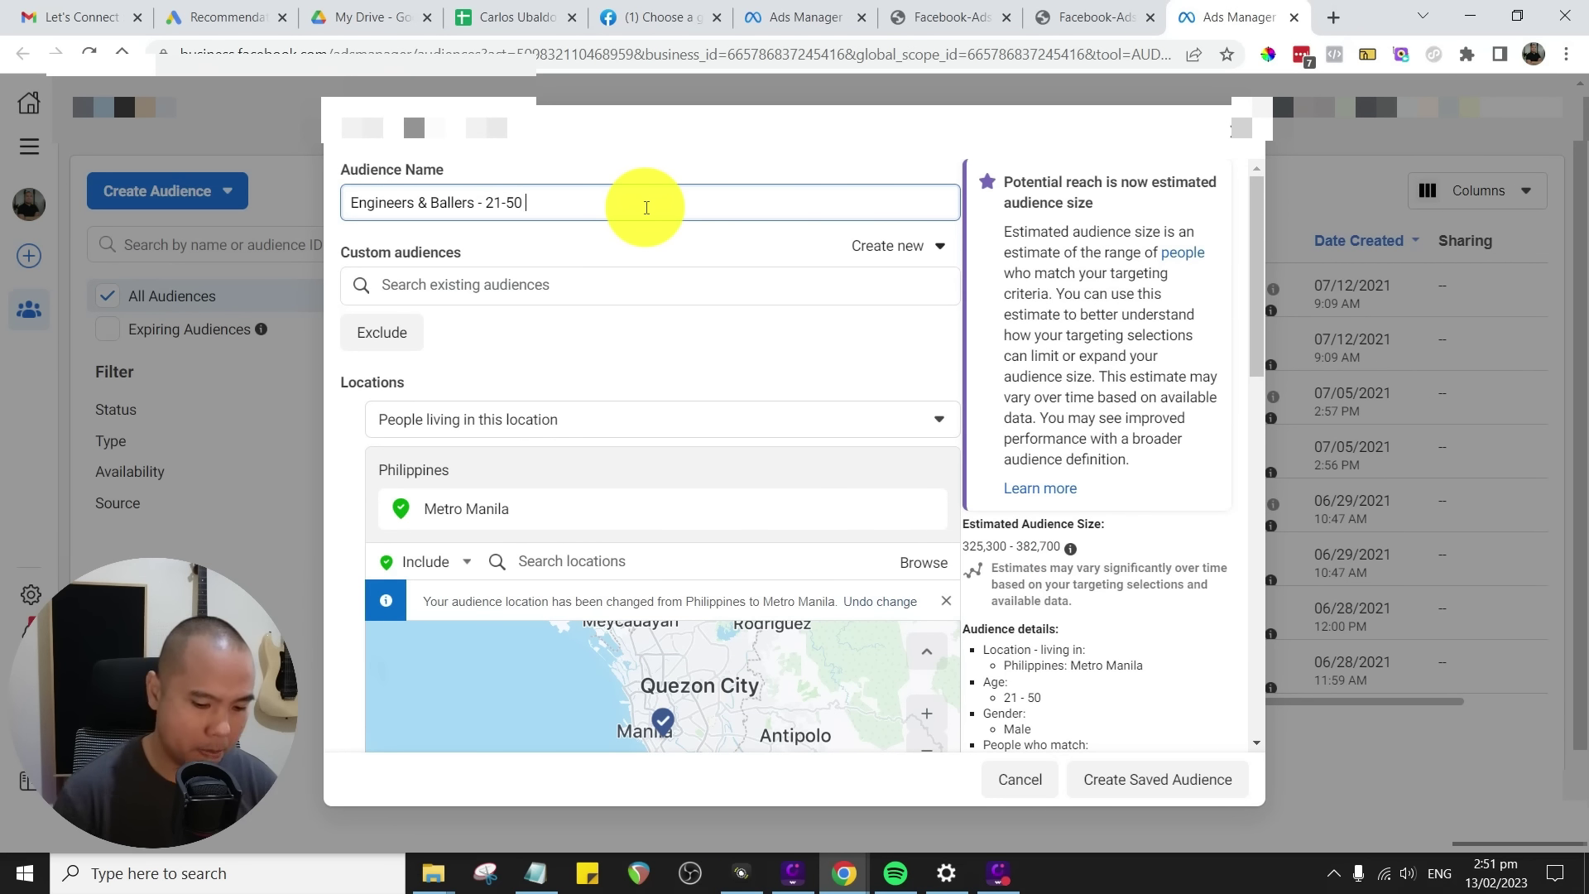
{"action": "type", "text": "- M"}
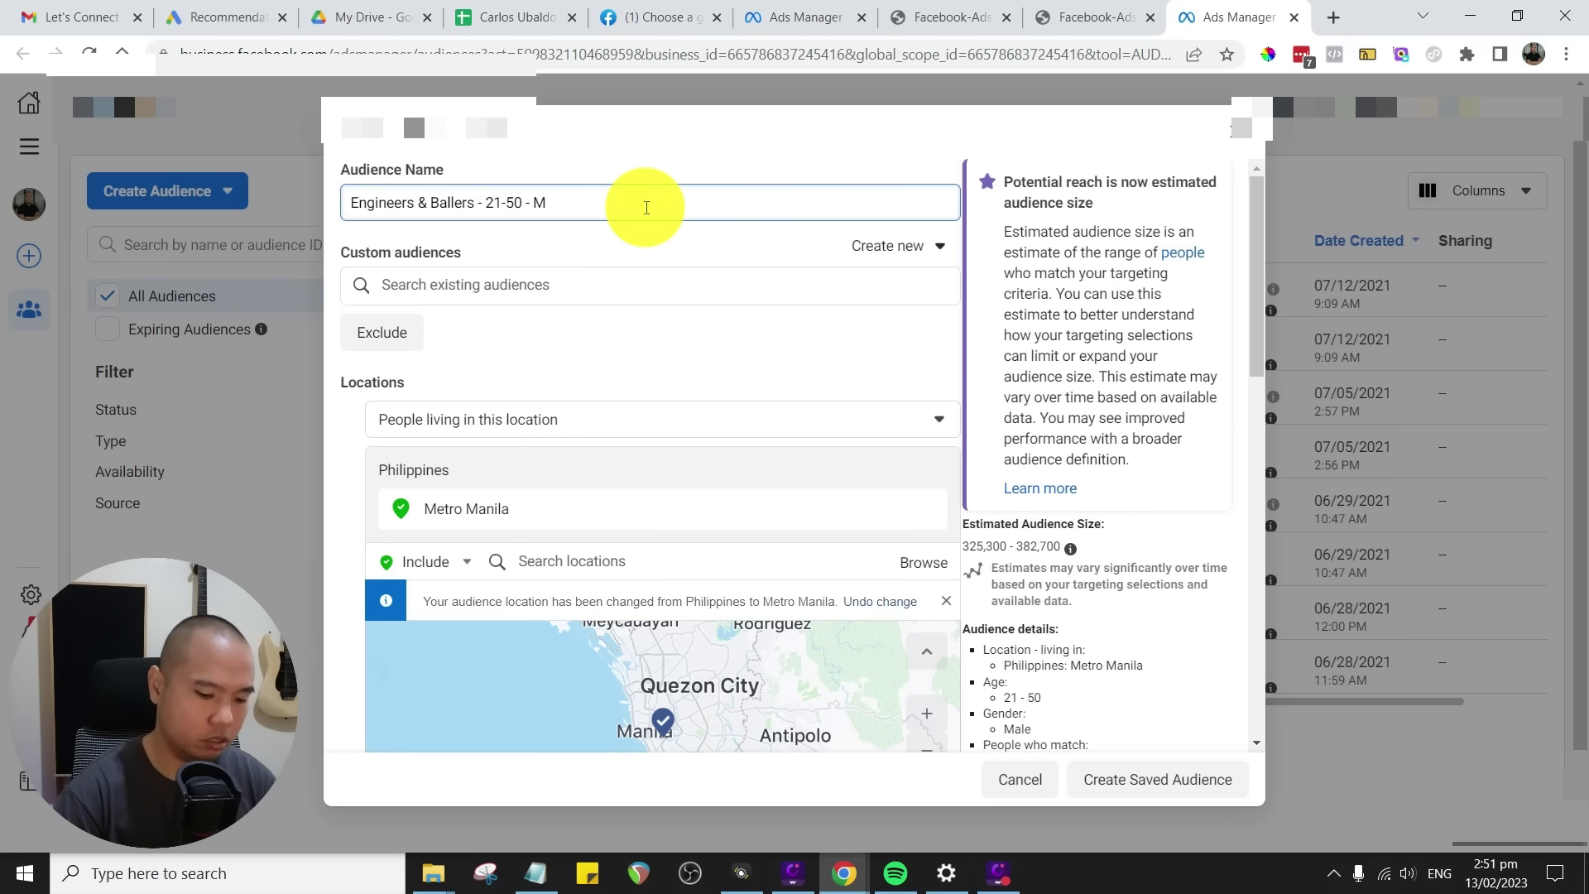
{"action": "type", "text": "M"}
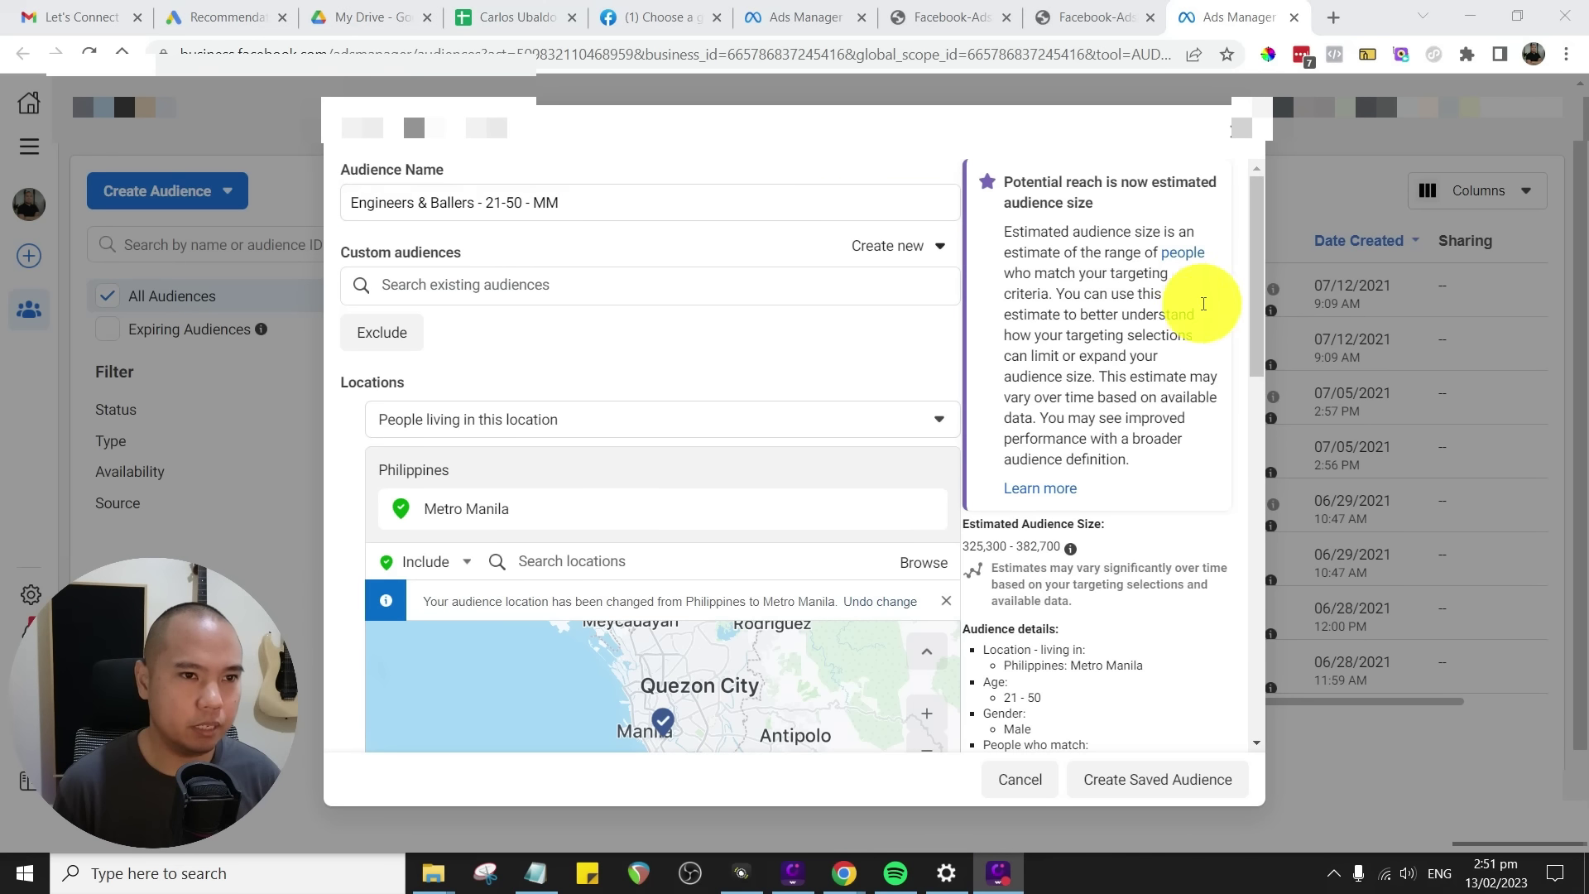
- Create the saved audience with the configured location, age, gender and detailed targeting
{"action": "left_click_drag", "start_coordinate": [1248, 258], "coordinate": [1250, 633]}
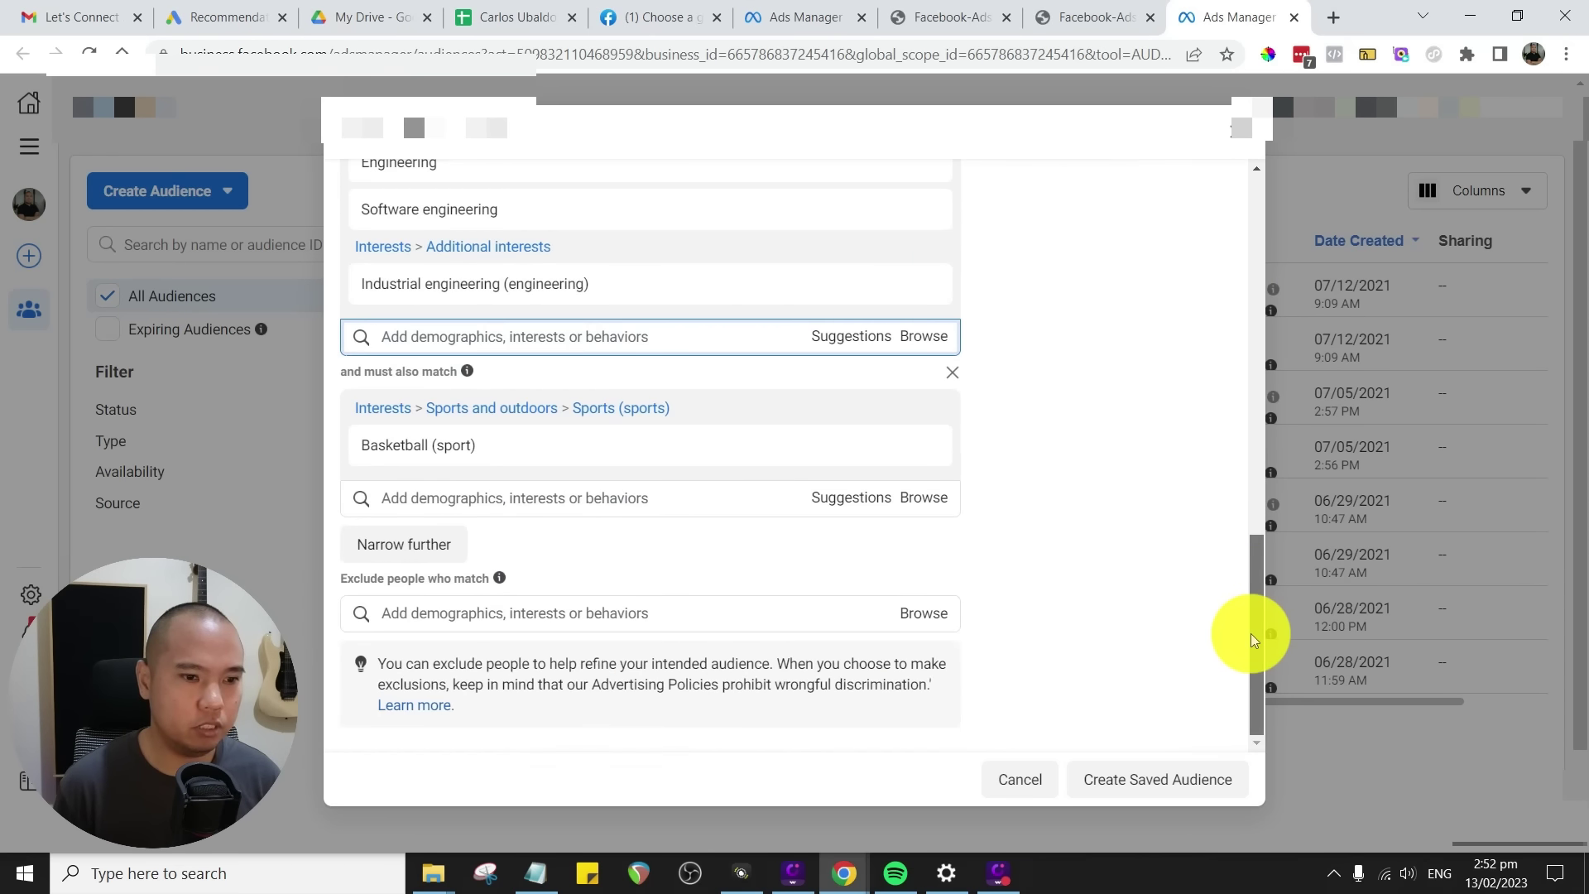
{"action": "left_click", "coordinate": [1148, 790]}
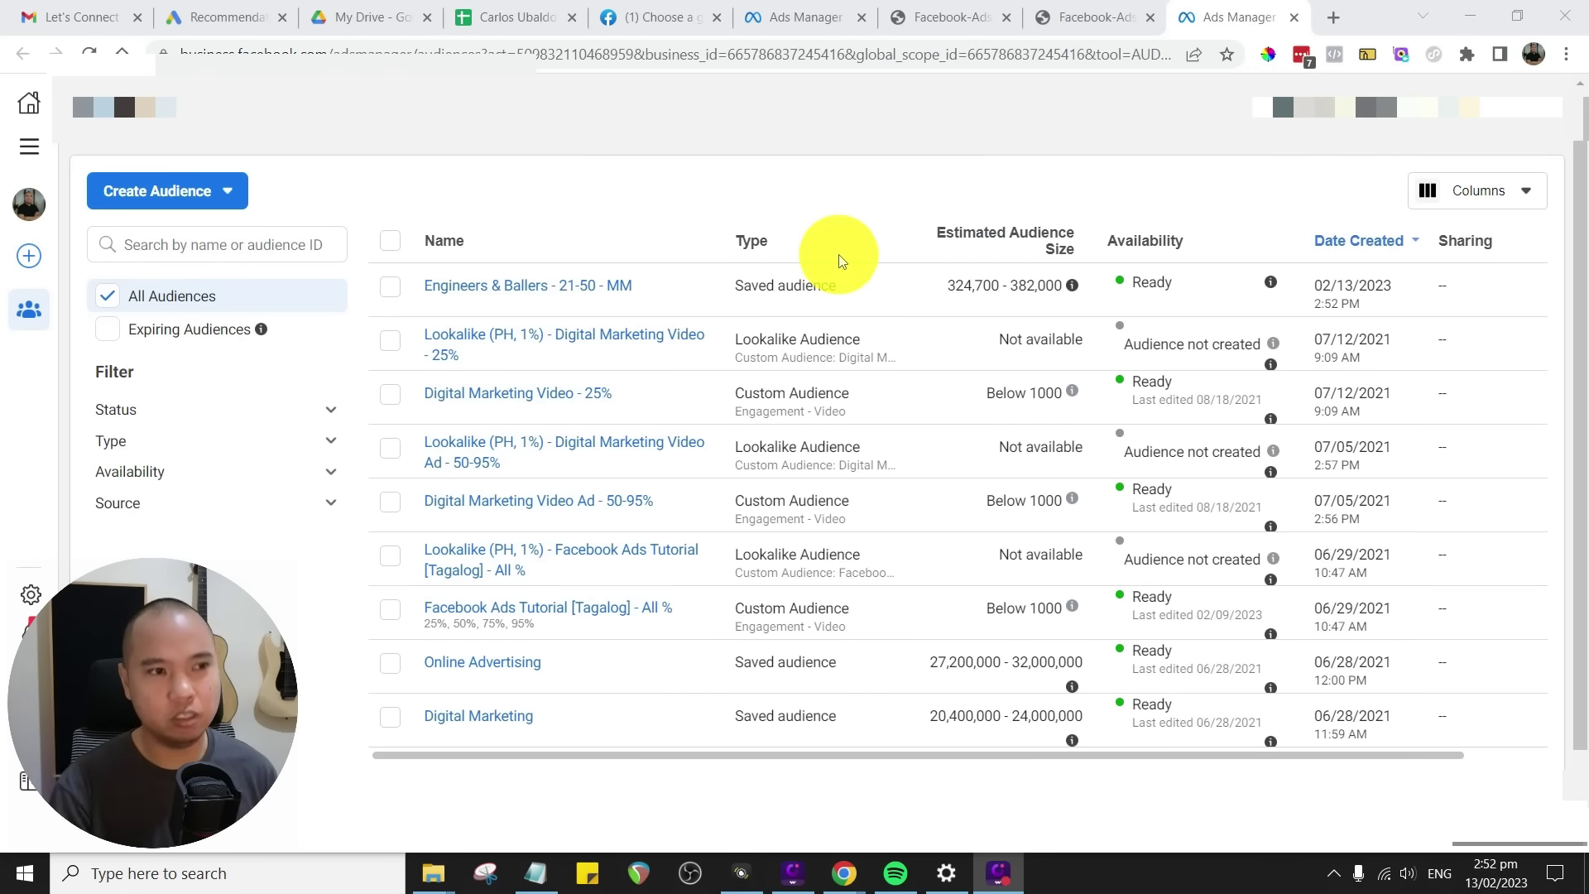
{"action": "mouse_move", "coordinate": [594, 290]}
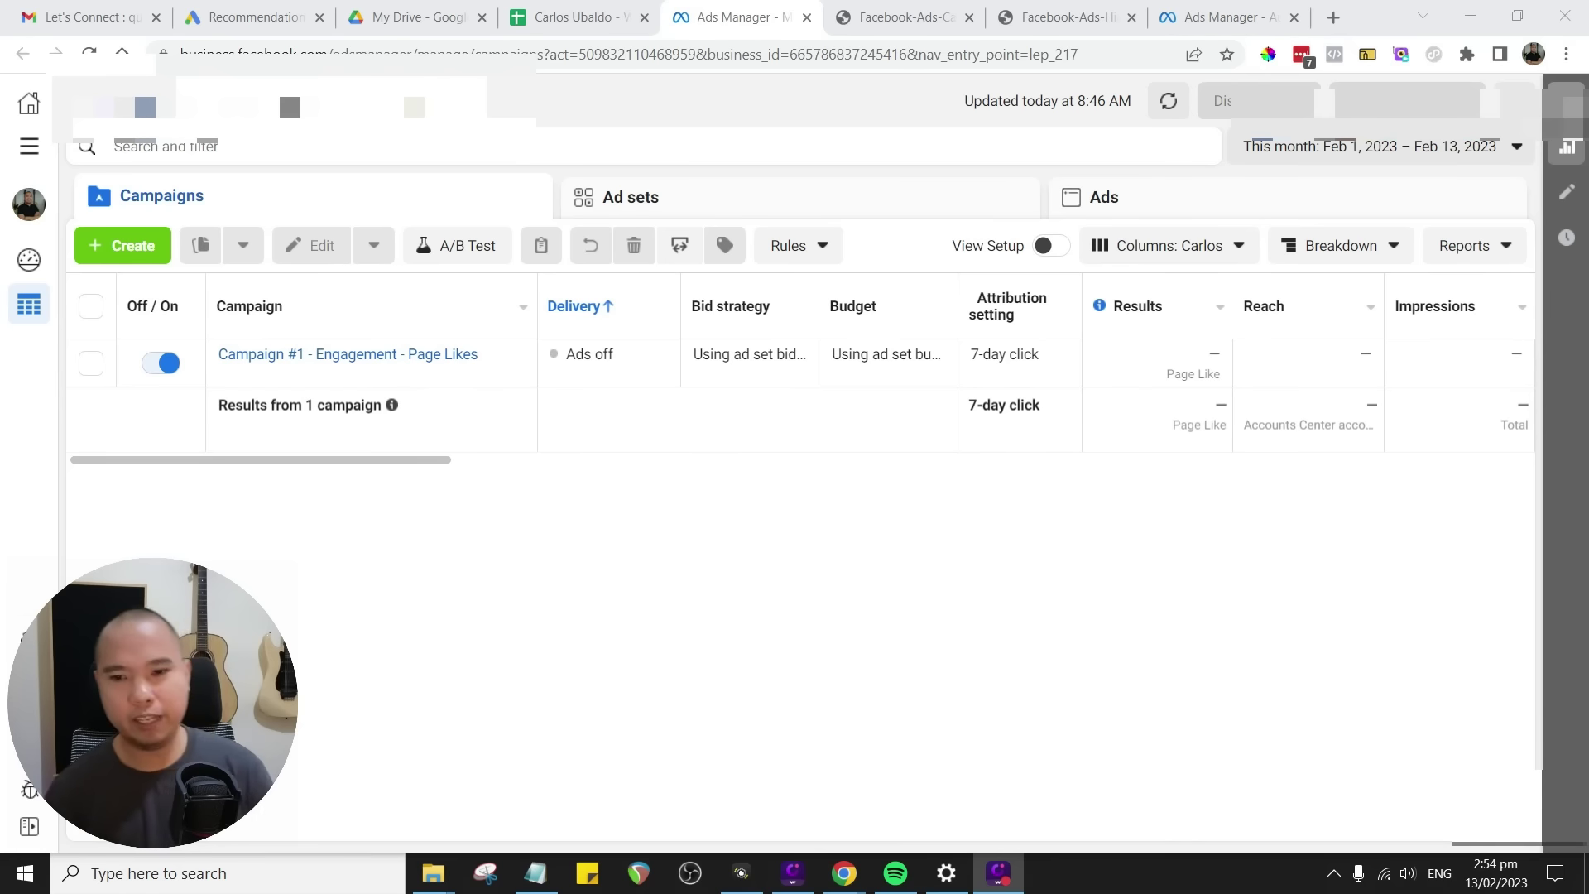
- Start a new campaign from the campaigns overview and examine the available campaign objectives
{"action": "left_click", "coordinate": [770, 7]}
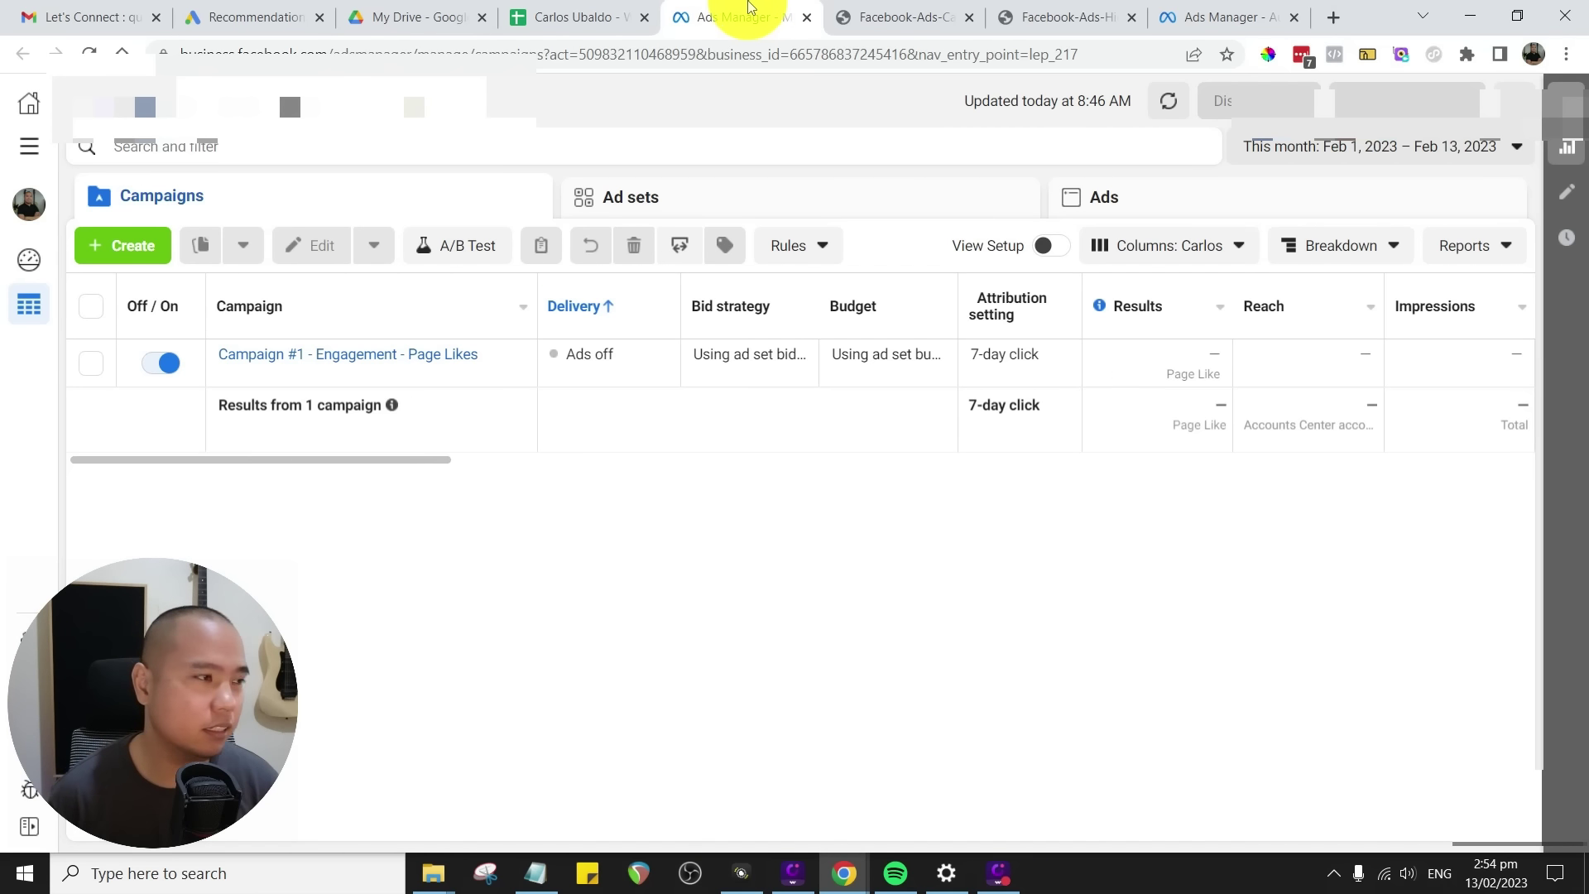
{"action": "left_click", "coordinate": [121, 252]}
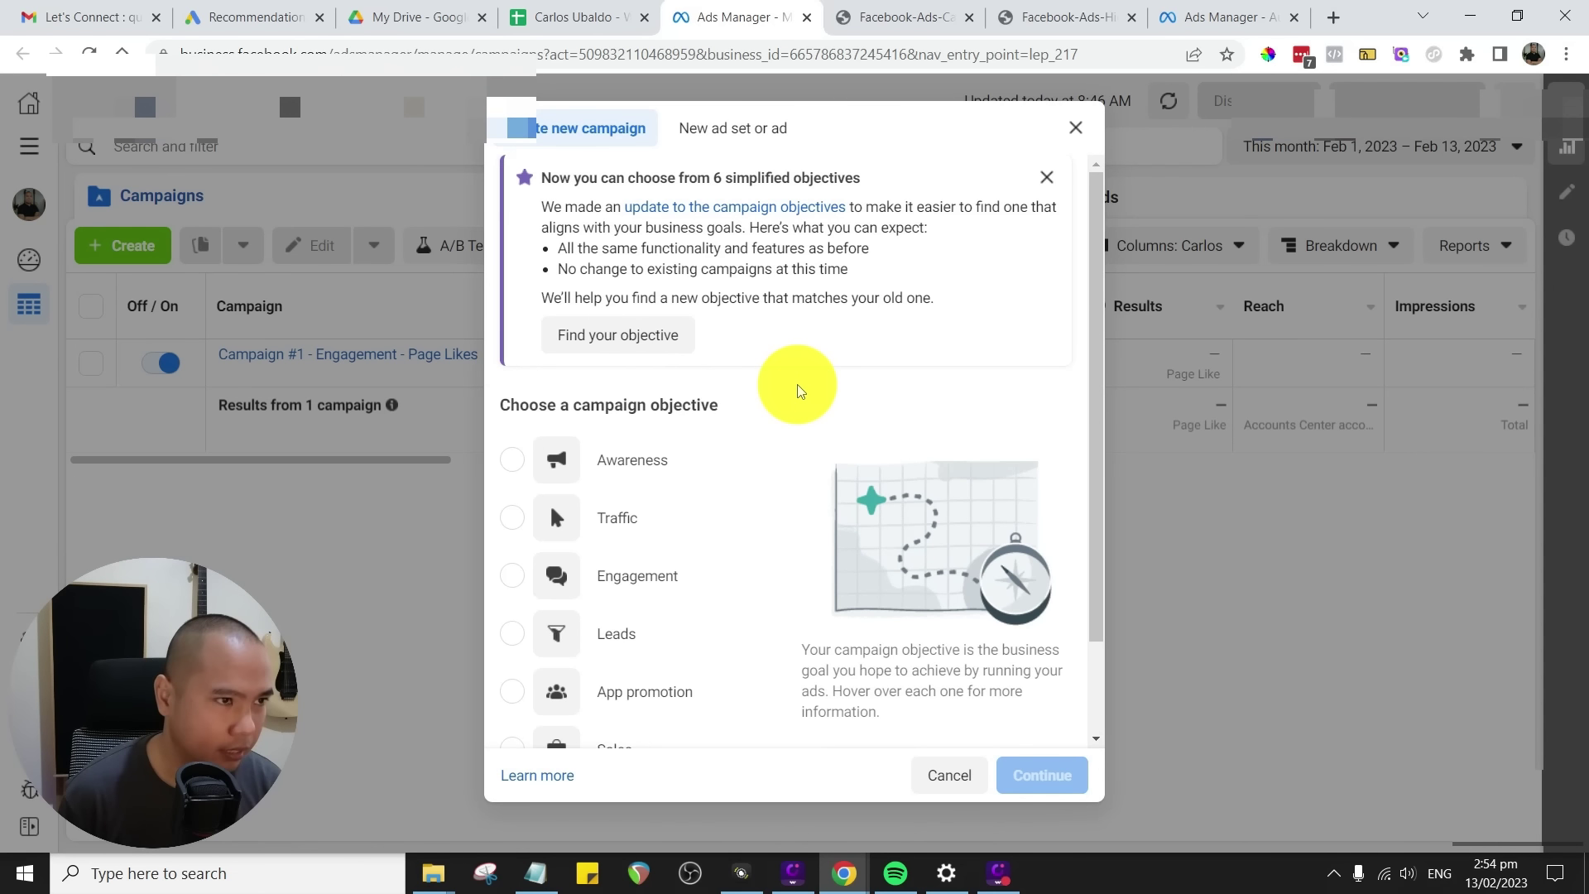
{"action": "scroll", "coordinate": [766, 414], "scroll_direction": "down", "scroll_amount": 2}
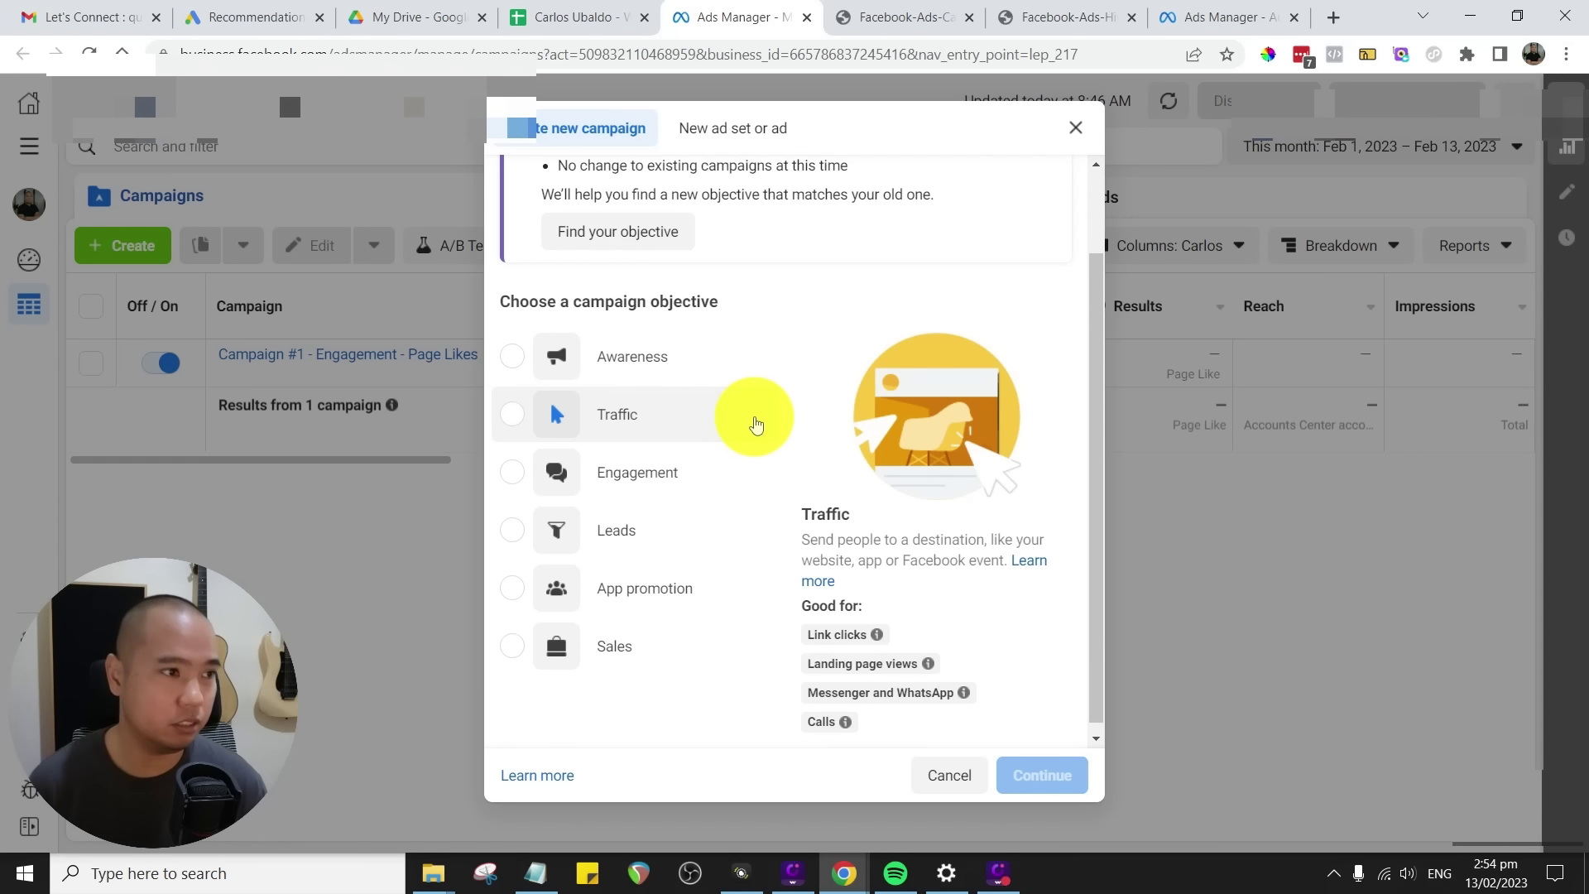
{"action": "scroll", "coordinate": [758, 447], "scroll_direction": "up", "scroll_amount": 1}
{"action": "scroll", "coordinate": [760, 465], "scroll_direction": "up", "scroll_amount": 1}
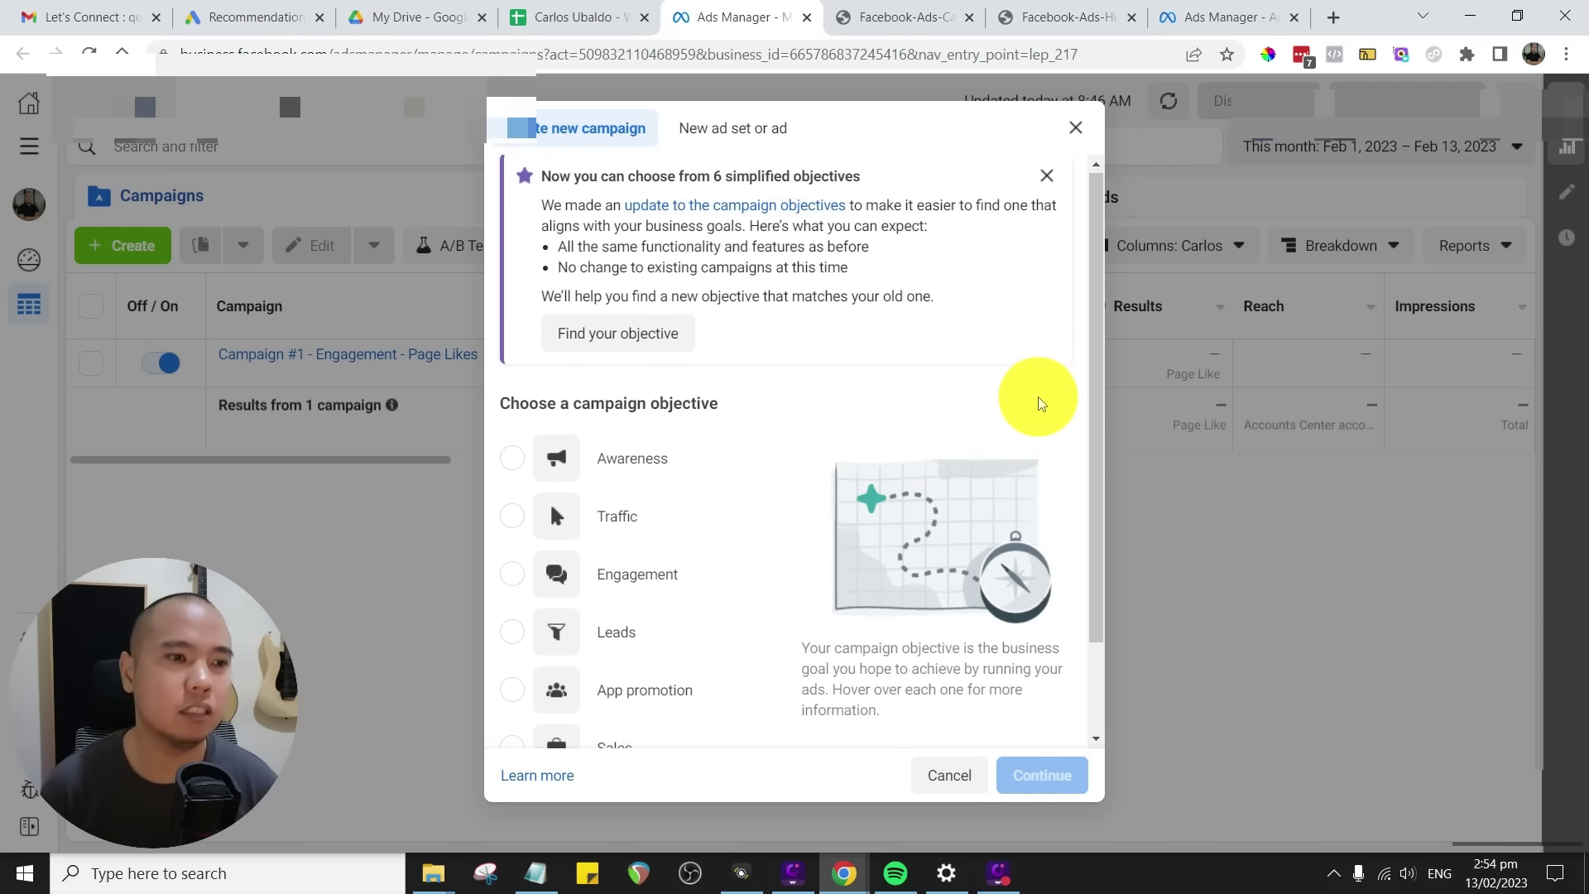
{"action": "scroll", "coordinate": [1038, 384], "scroll_direction": "down", "scroll_amount": 2}
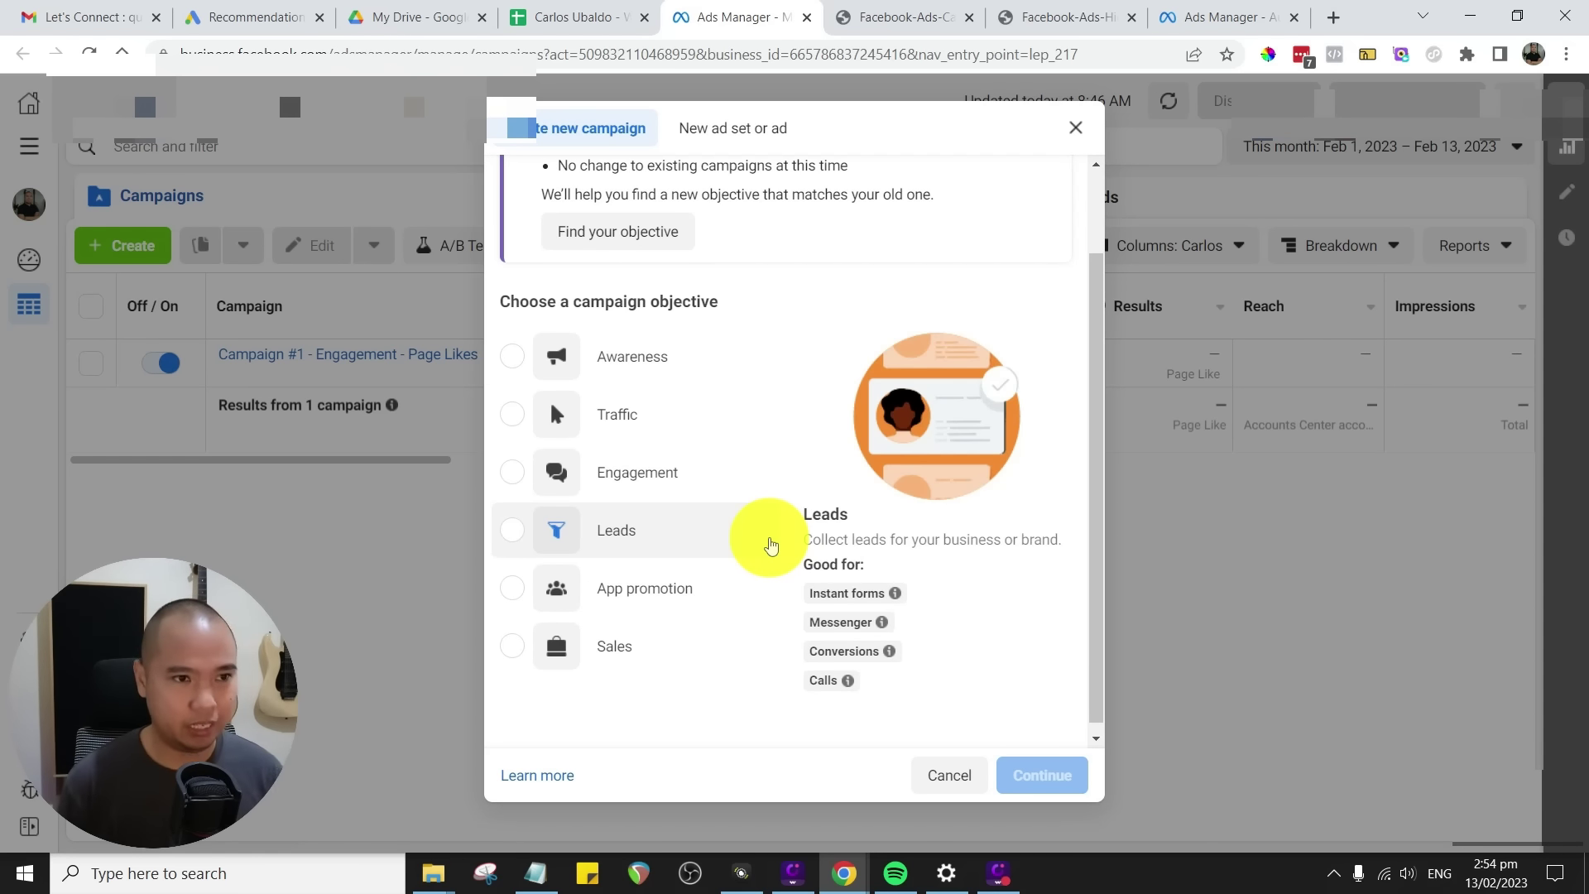
{"action": "scroll", "coordinate": [1006, 378], "scroll_direction": "up", "scroll_amount": 2}
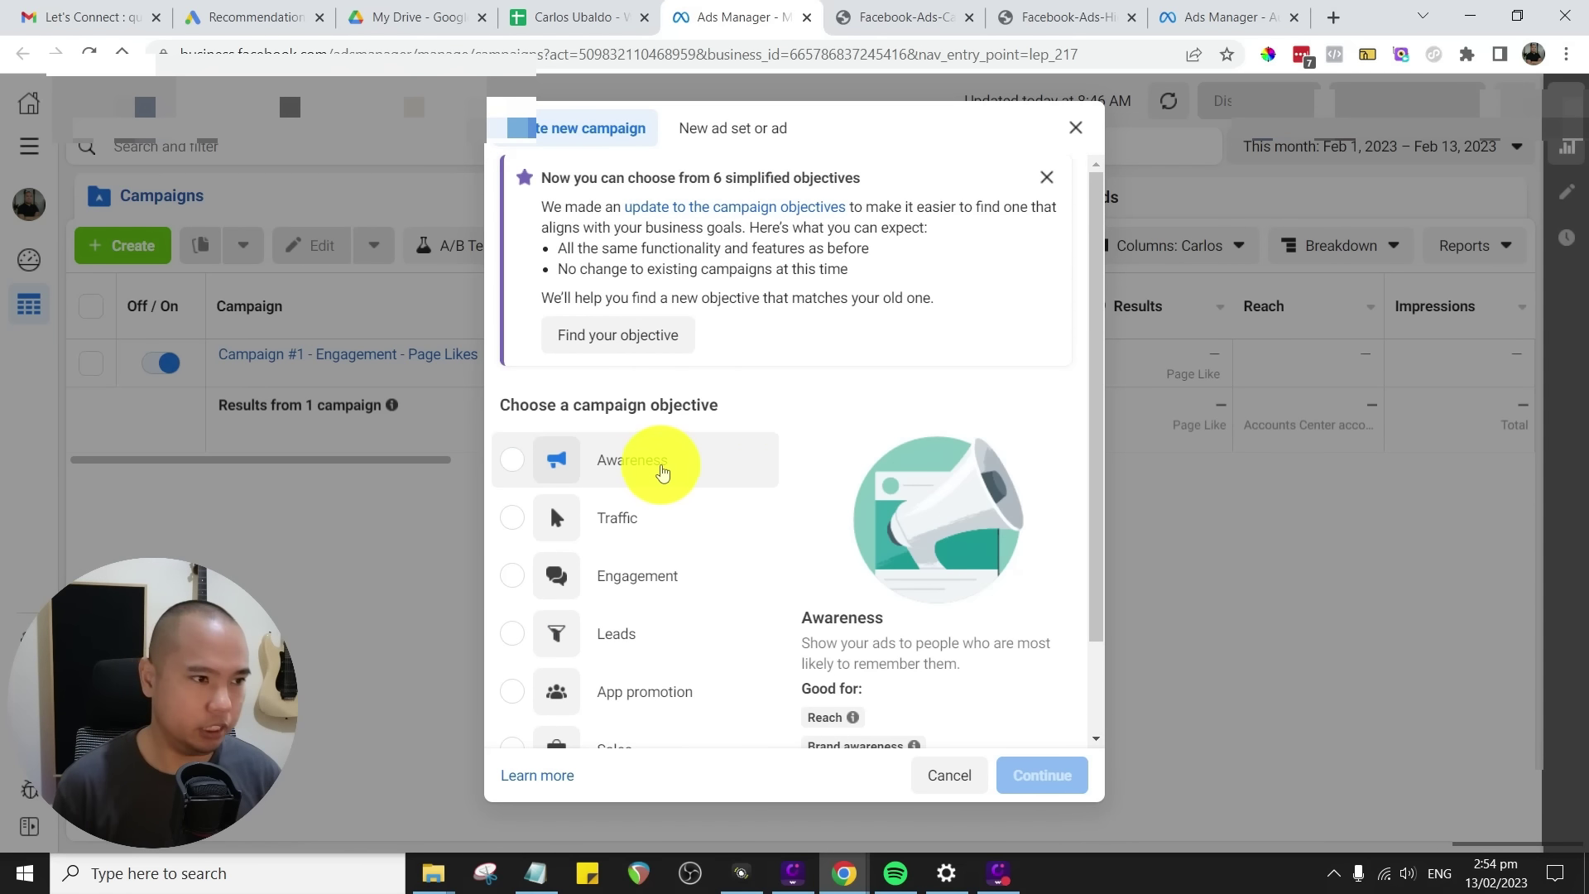
{"action": "scroll", "coordinate": [717, 560], "scroll_direction": "down", "scroll_amount": 2}
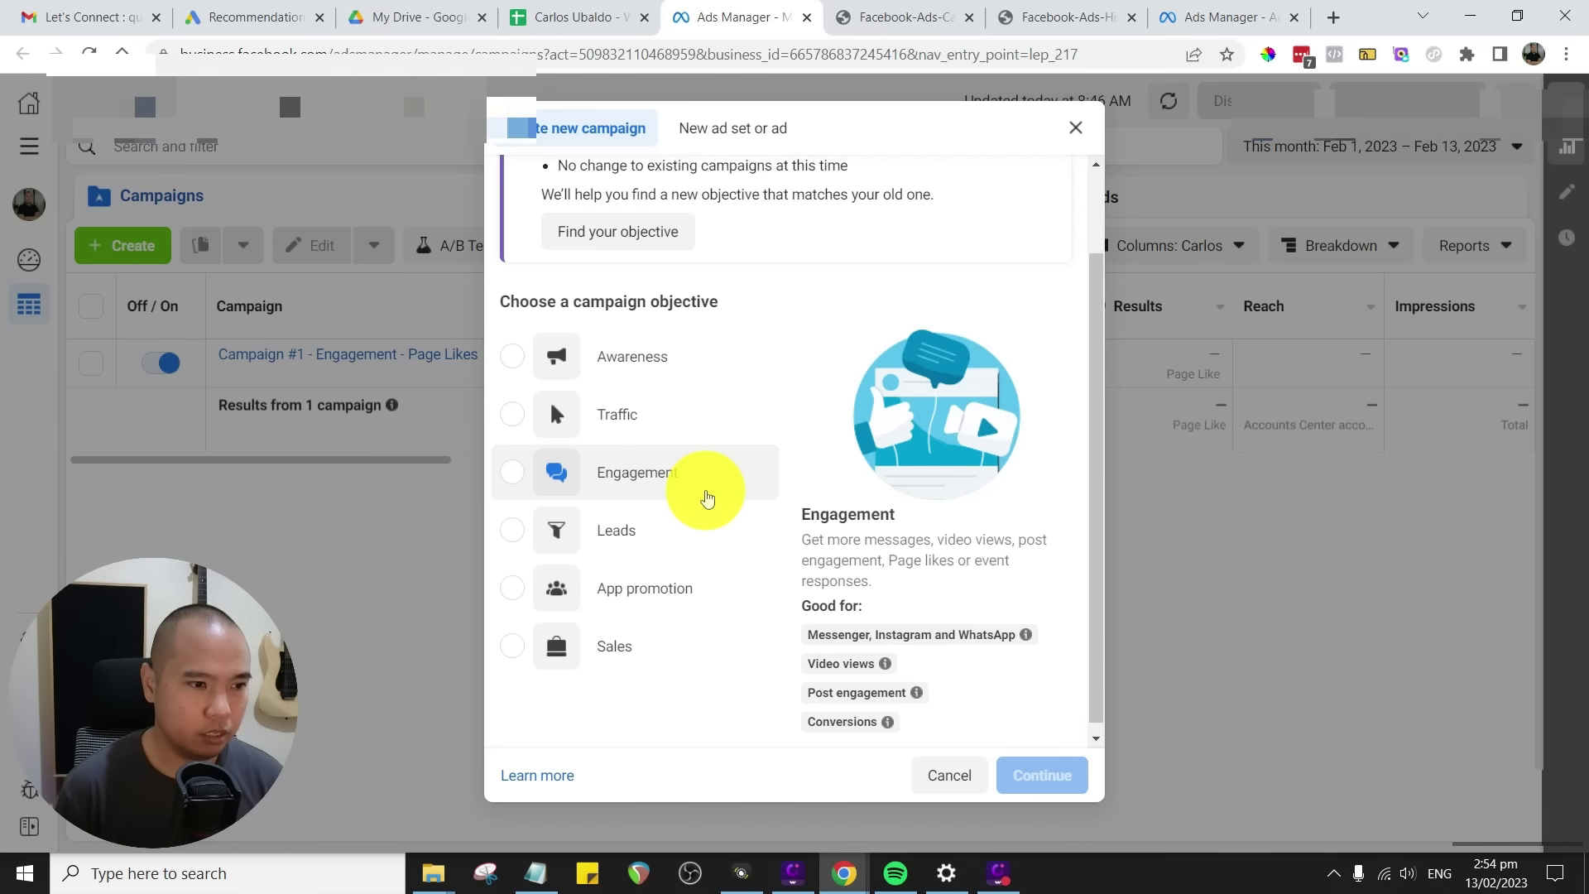
- Select the Engagement, Leads and Sales objectives in turn to compare what each one is good for
{"action": "left_click", "coordinate": [513, 471]}
{"action": "mouse_move", "coordinate": [1027, 635]}
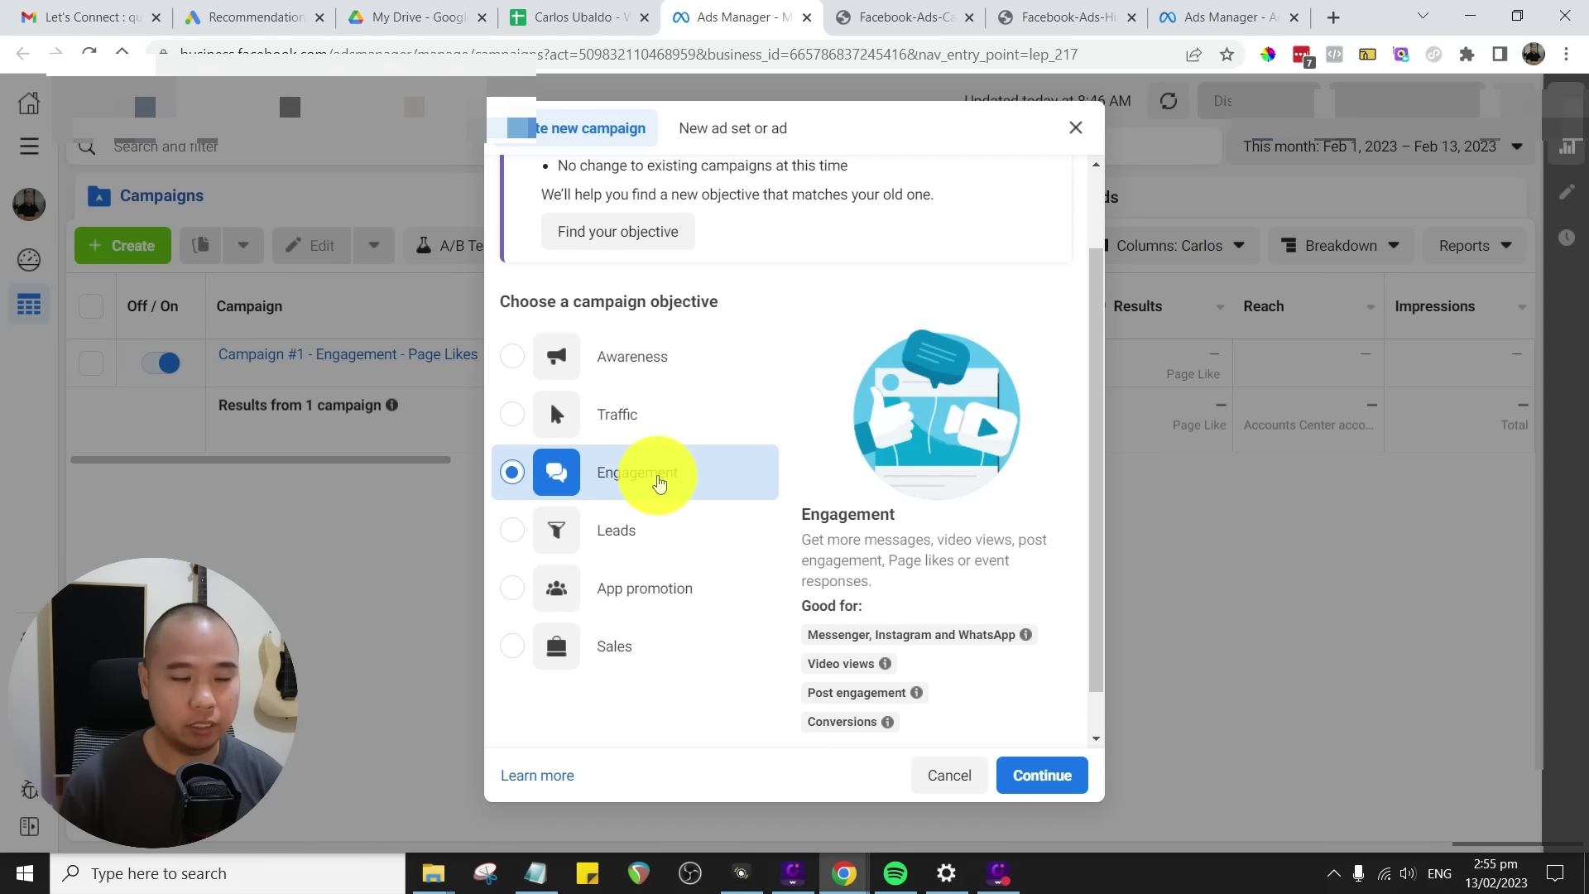
{"action": "left_click", "coordinate": [513, 531]}
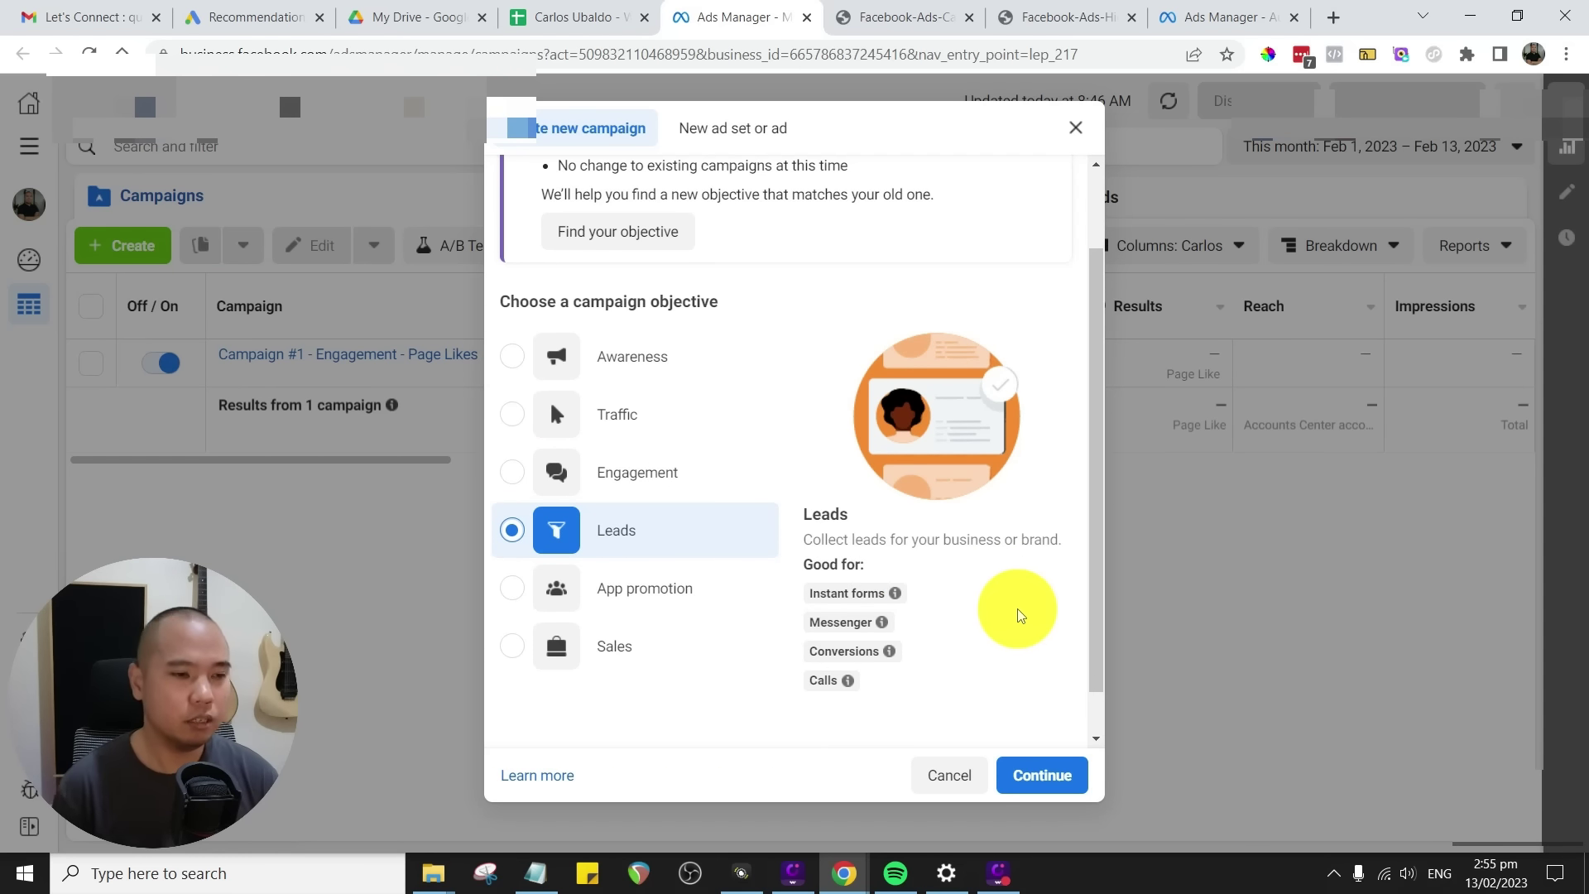
{"action": "mouse_move", "coordinate": [882, 625]}
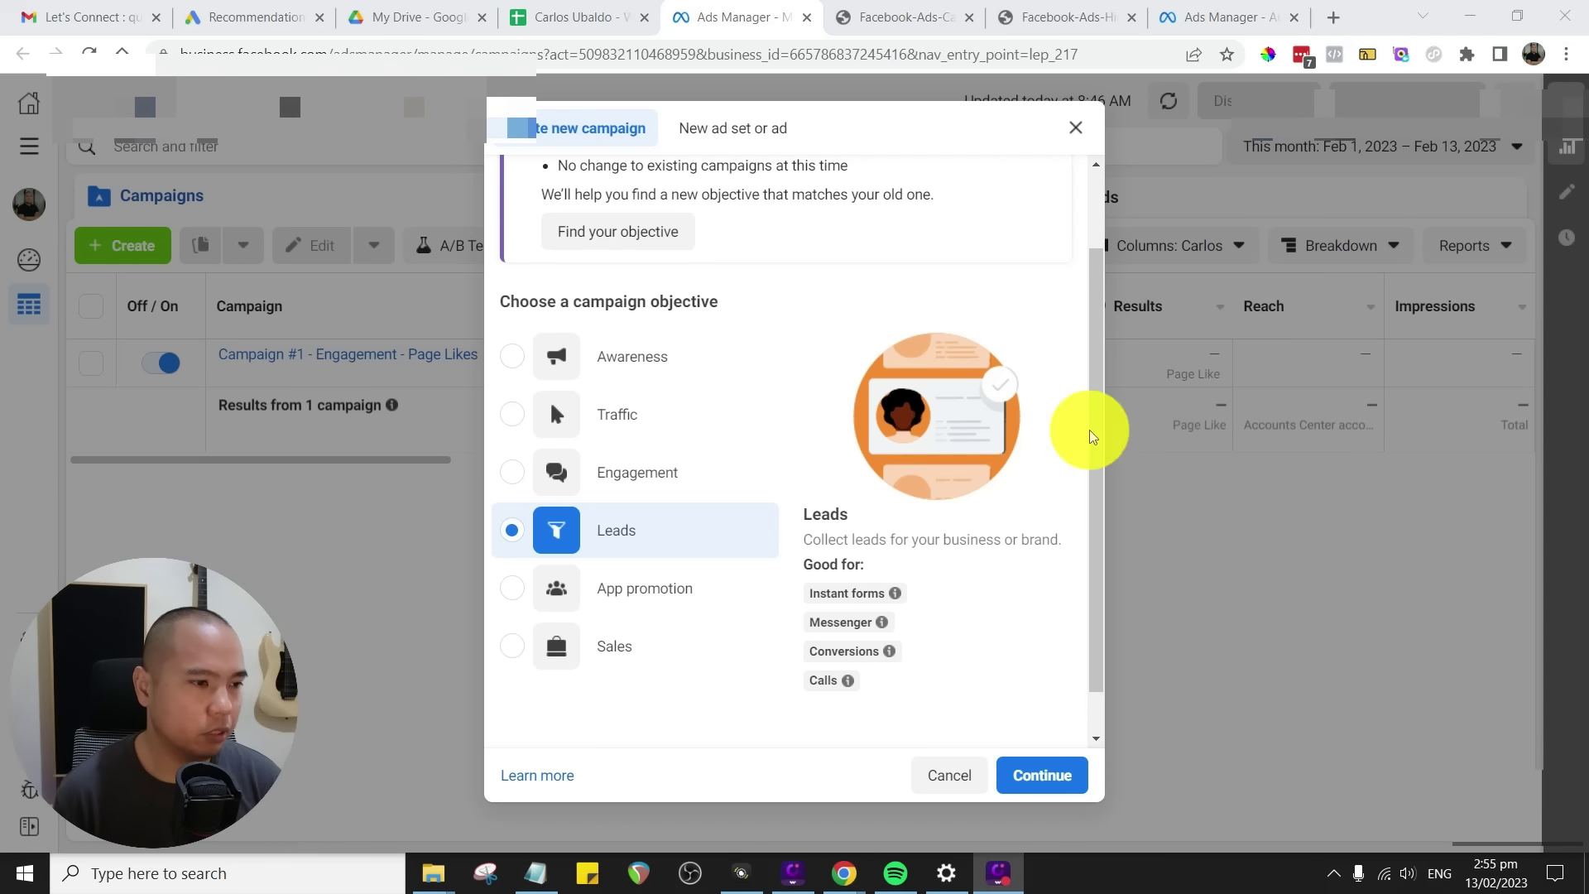
{"action": "left_click", "coordinate": [509, 651]}
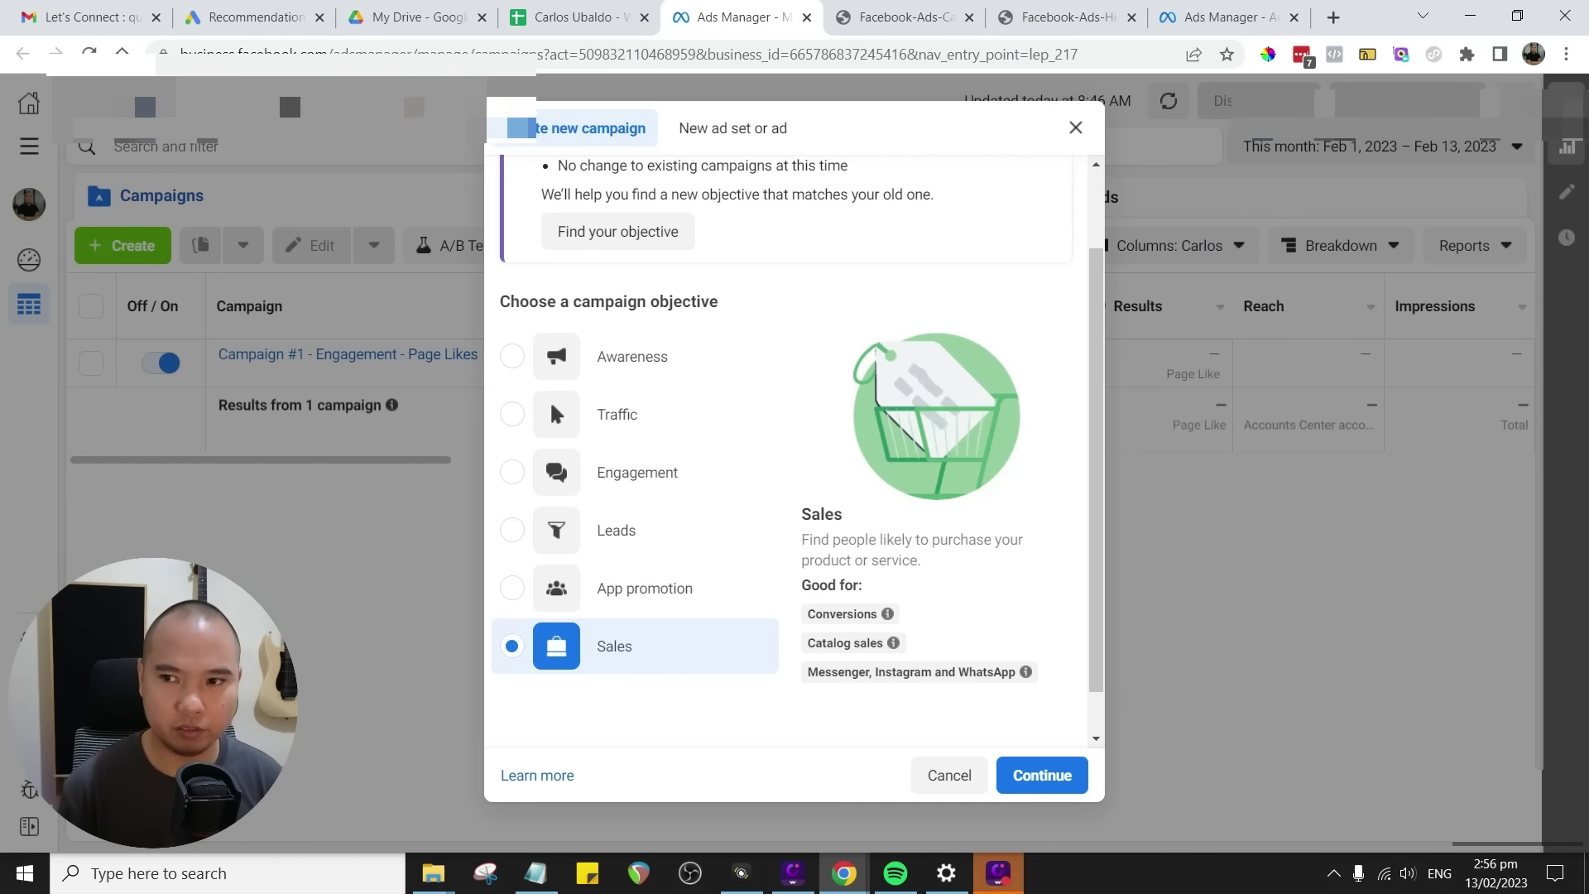
{"action": "left_click", "coordinate": [998, 873]}
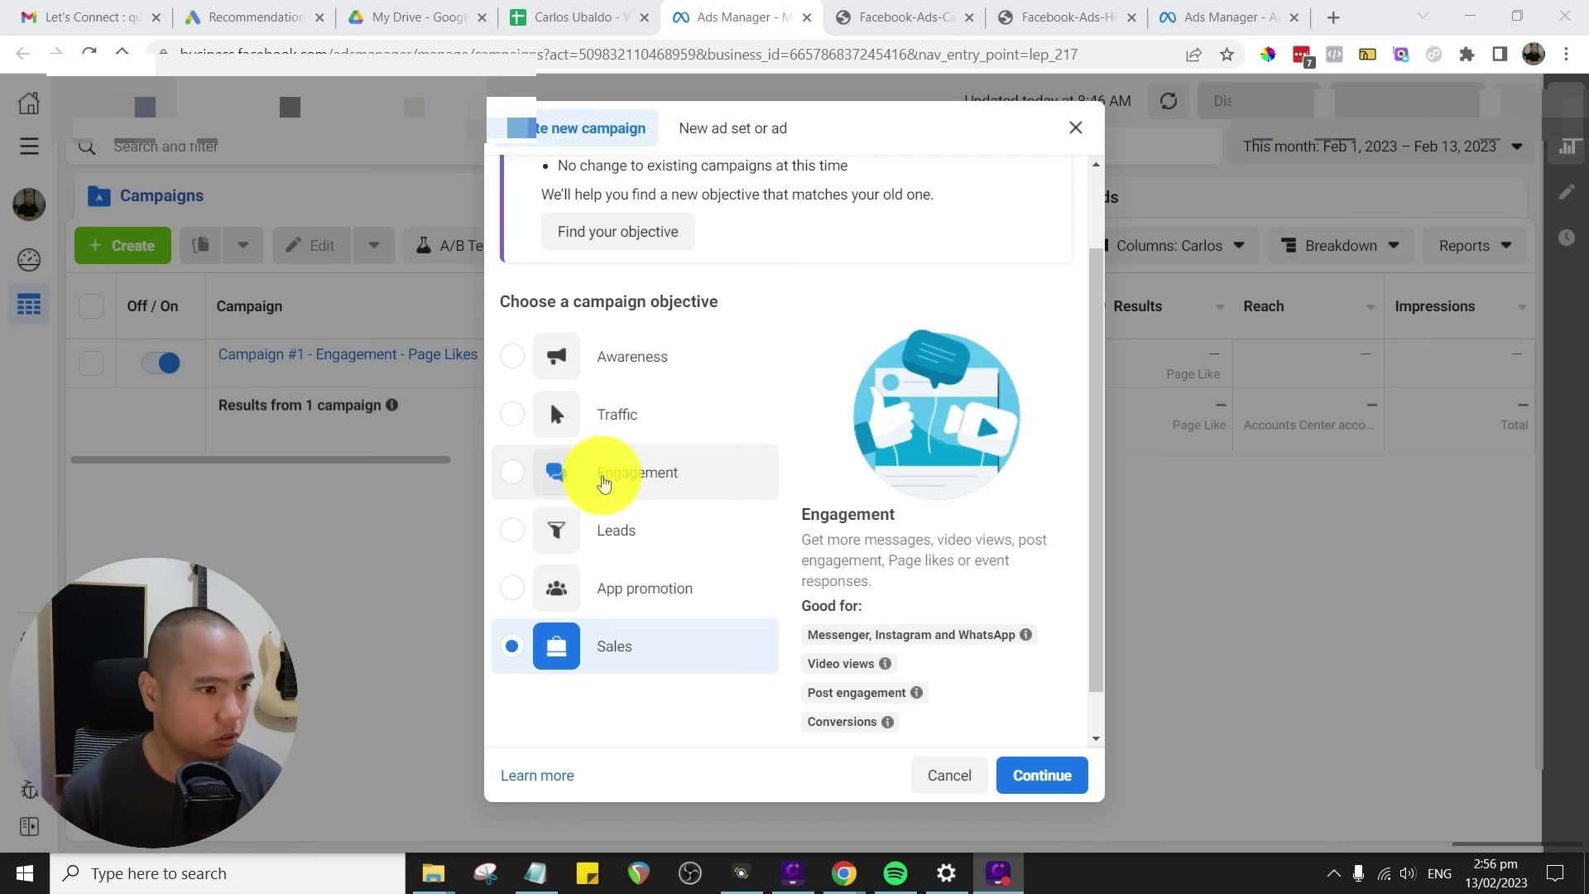
- Choose the Engagement objective for the new campaign and continue to its campaign-level settings
{"action": "left_click", "coordinate": [517, 473]}
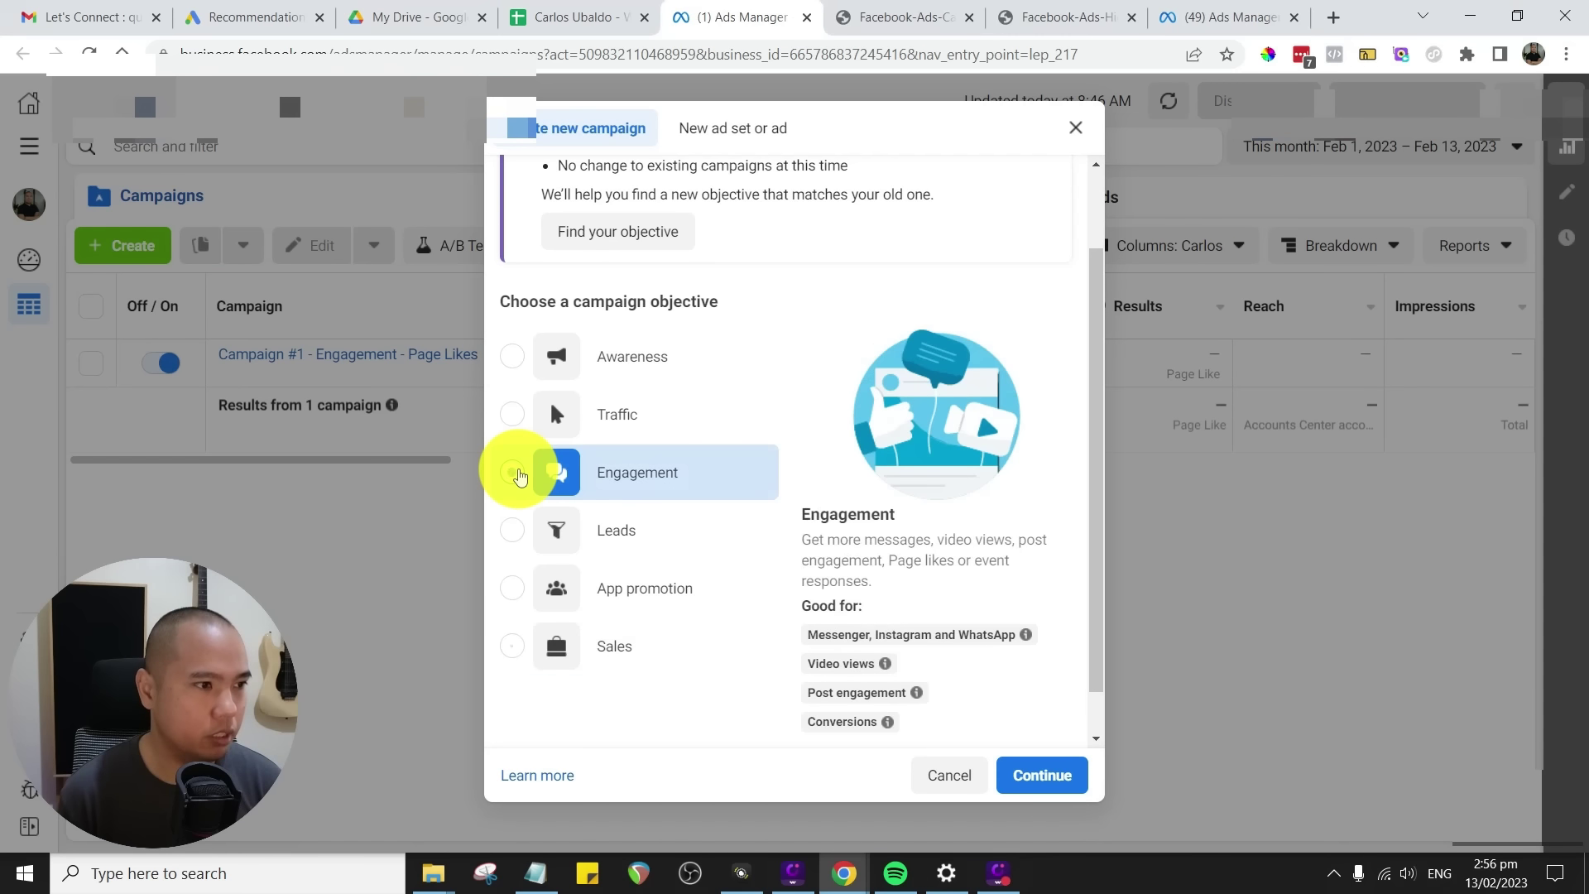
{"action": "left_click", "coordinate": [1062, 778]}
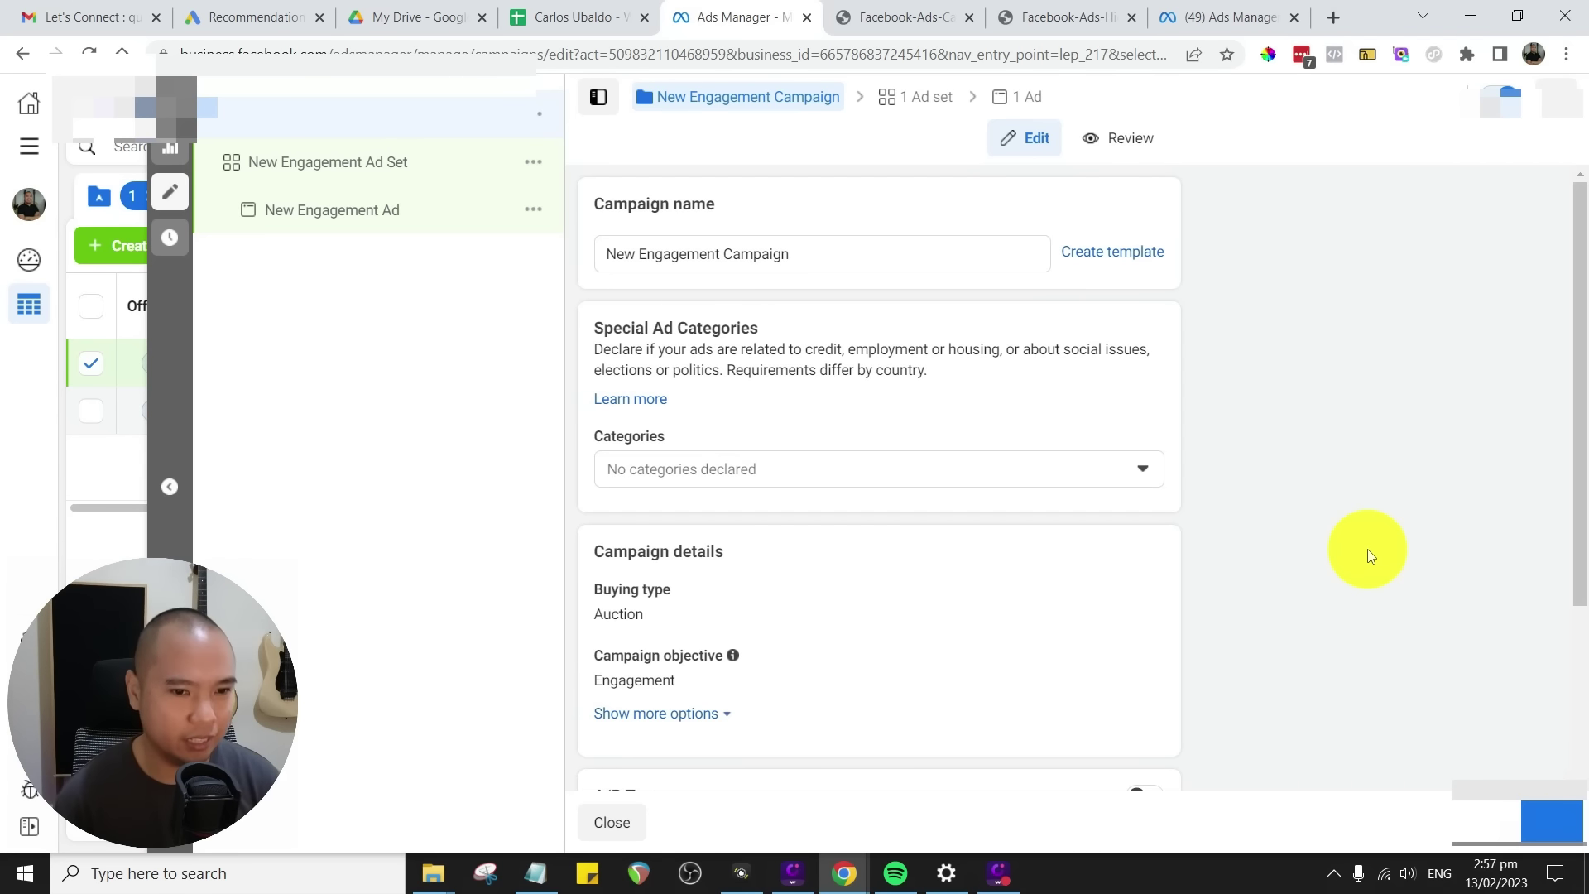
{"action": "scroll", "coordinate": [1368, 572], "scroll_direction": "down", "scroll_amount": 3}
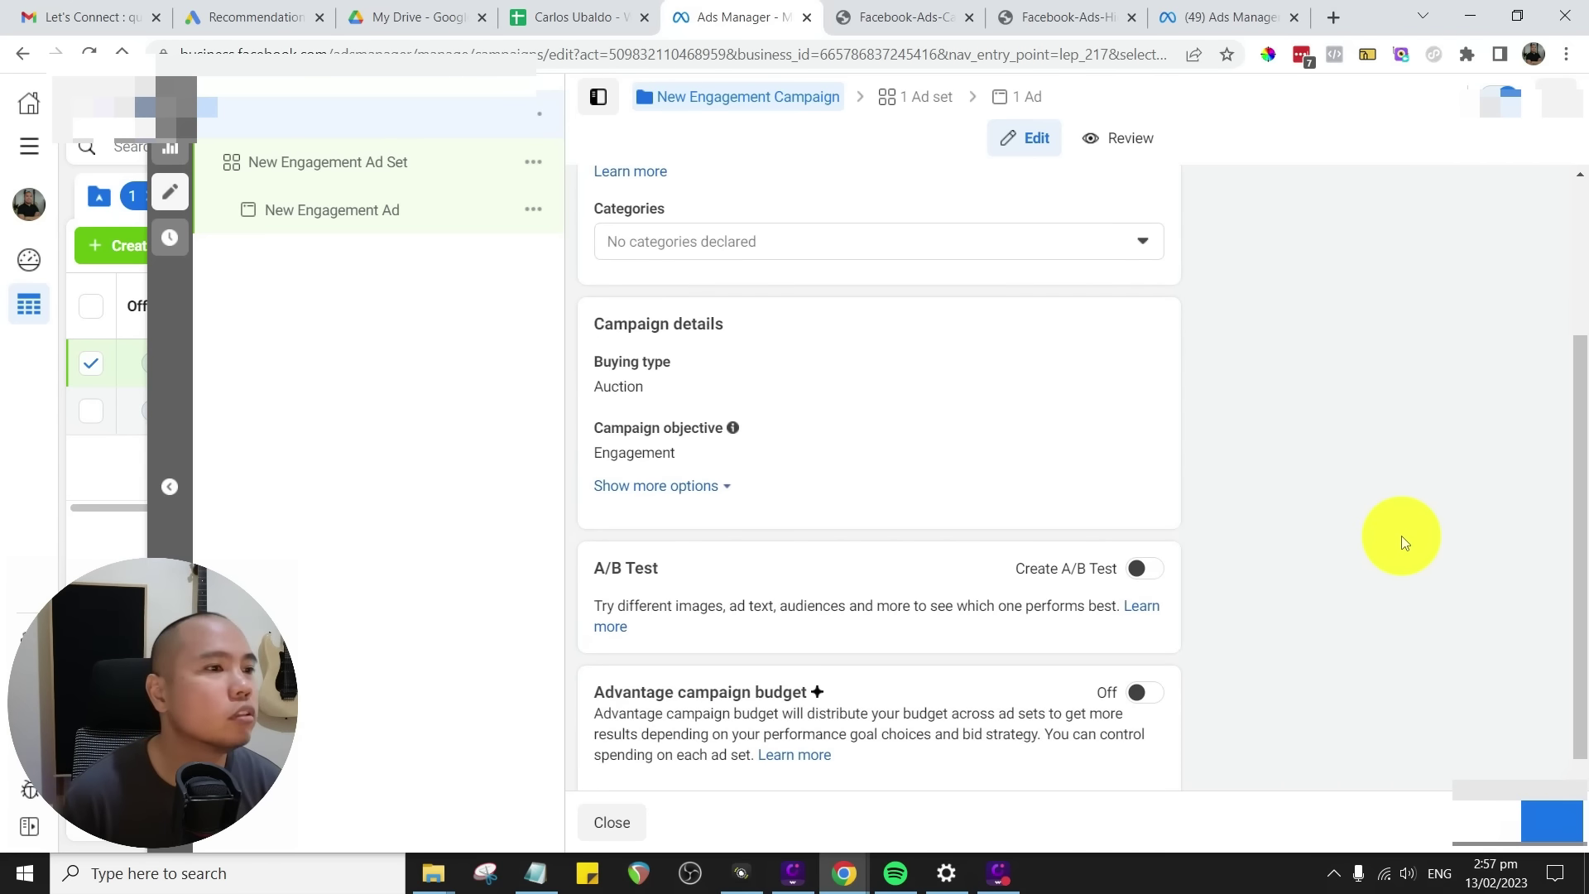
{"action": "scroll", "coordinate": [1434, 493], "scroll_direction": "up", "scroll_amount": 3}
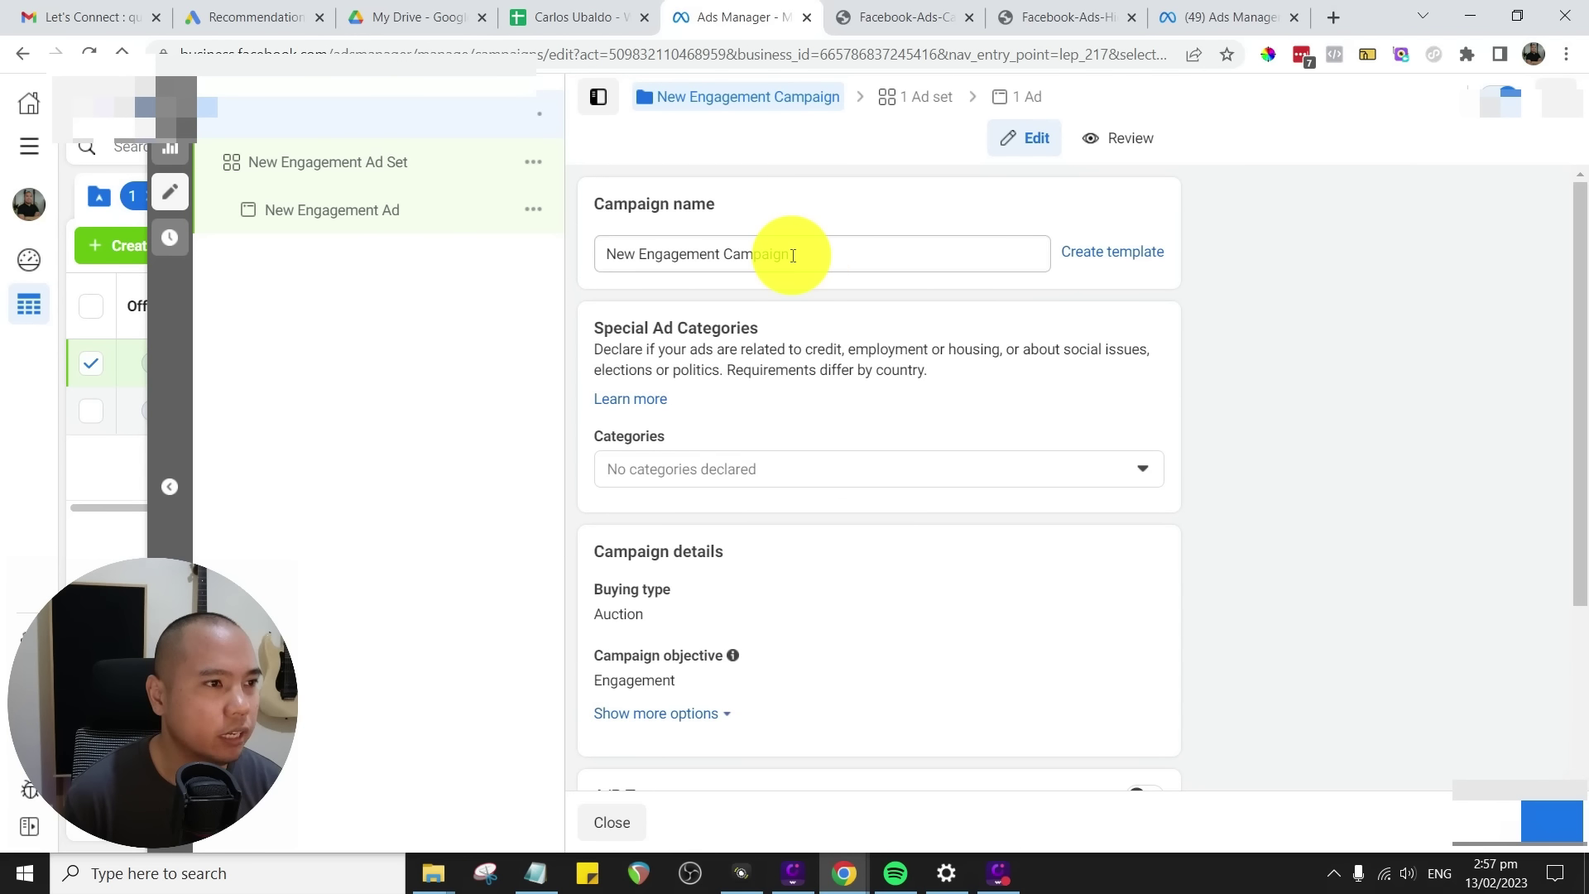
- Rename the campaign as "02132023 - Engagement Campaign"
{"action": "left_click", "coordinate": [830, 263]}
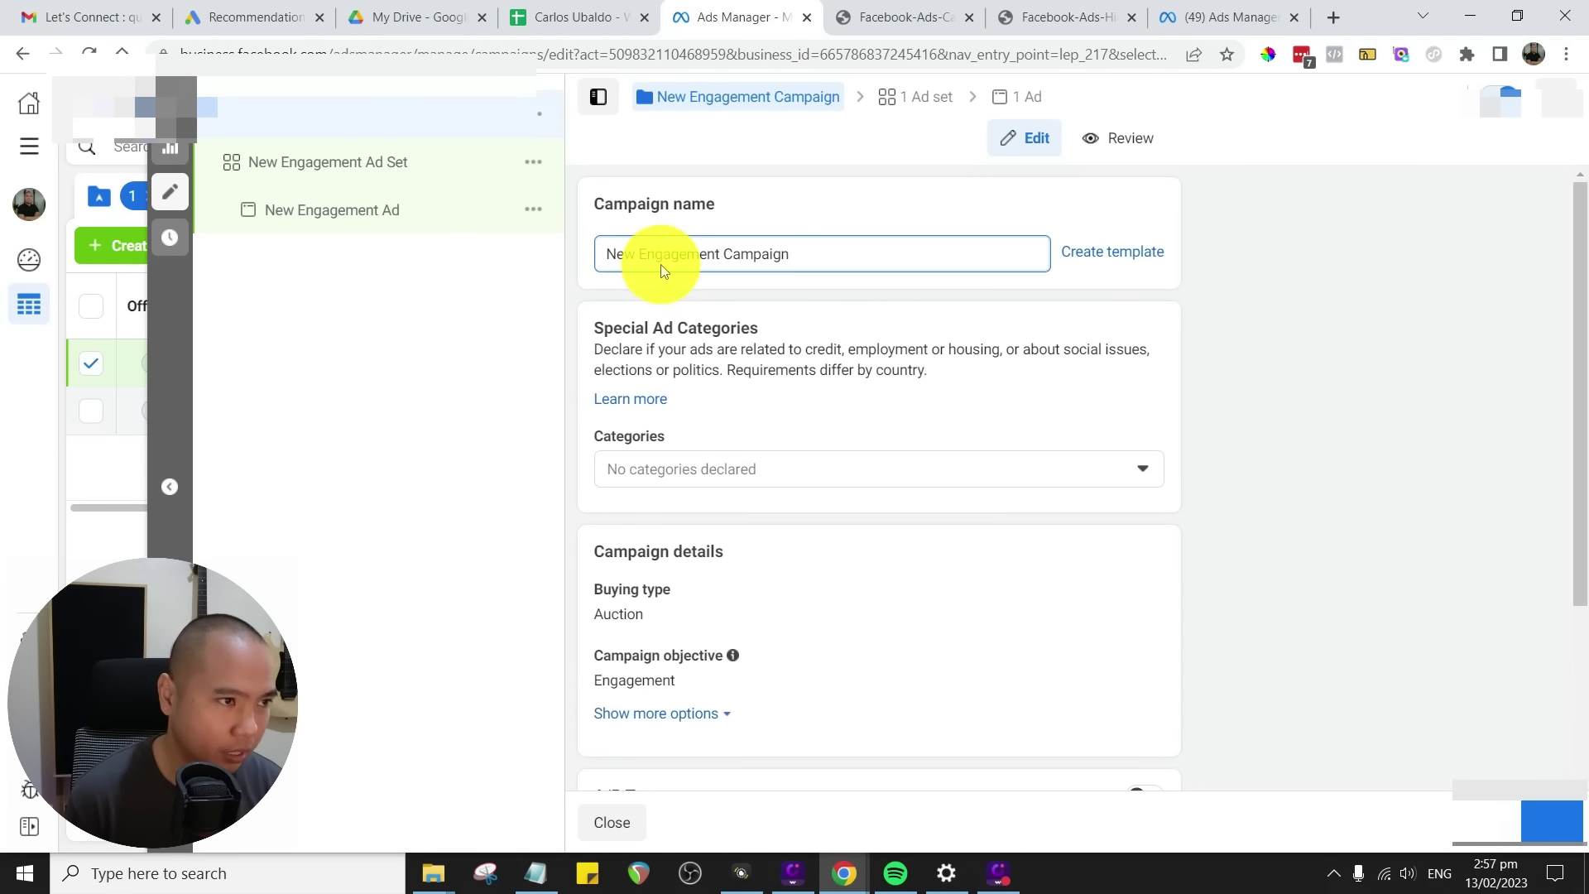
{"action": "left_click_drag", "start_coordinate": [636, 259], "coordinate": [591, 262]}
{"action": "key", "text": "BackSpace"}
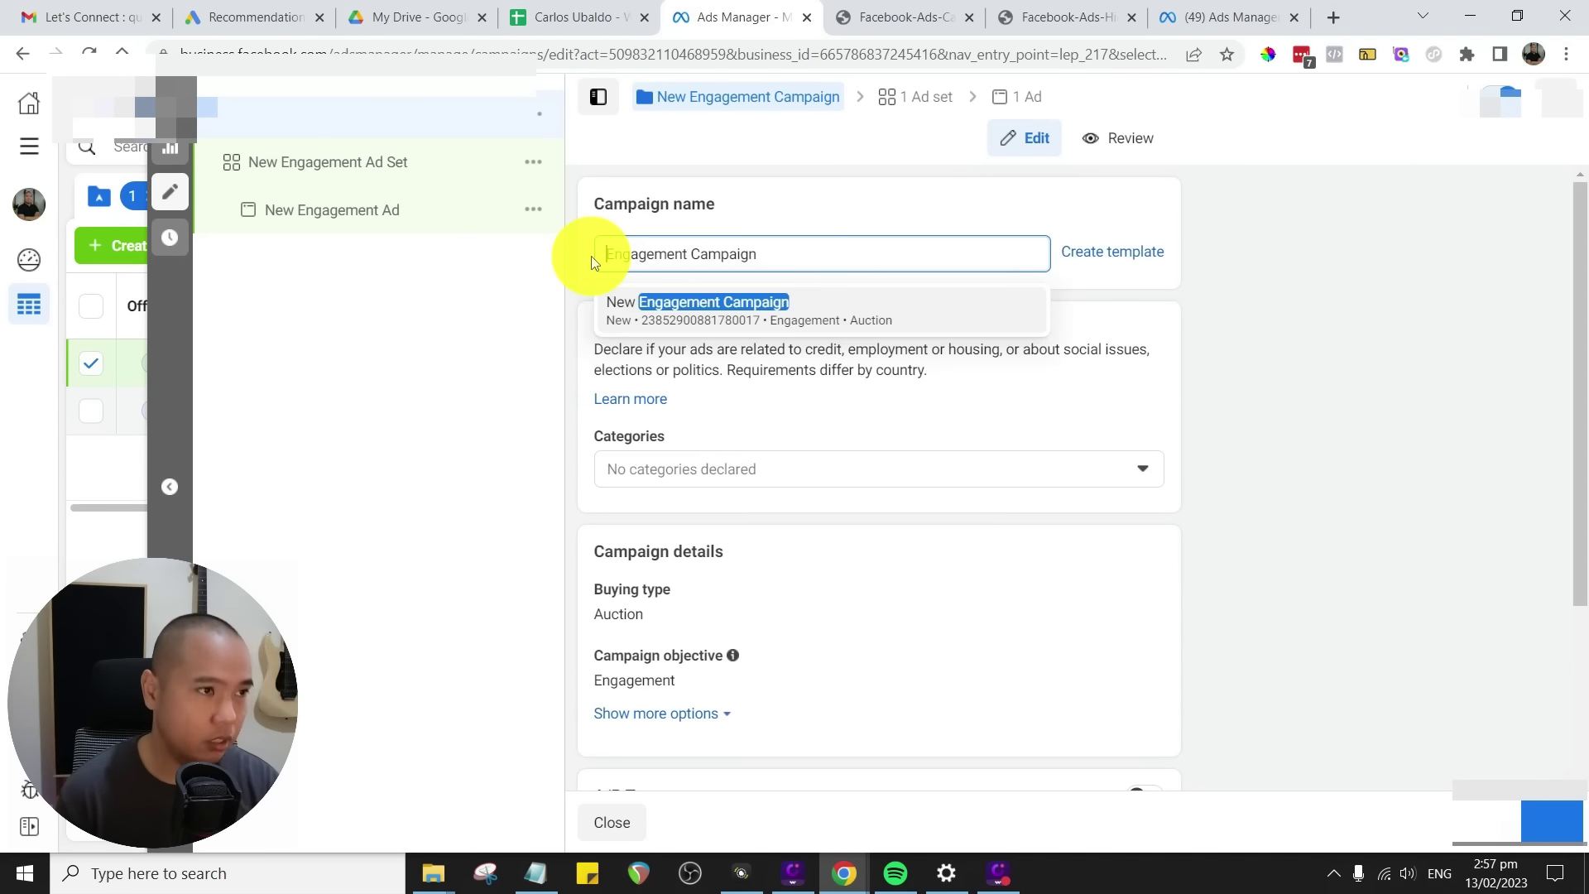
{"action": "left_click", "coordinate": [1322, 331]}
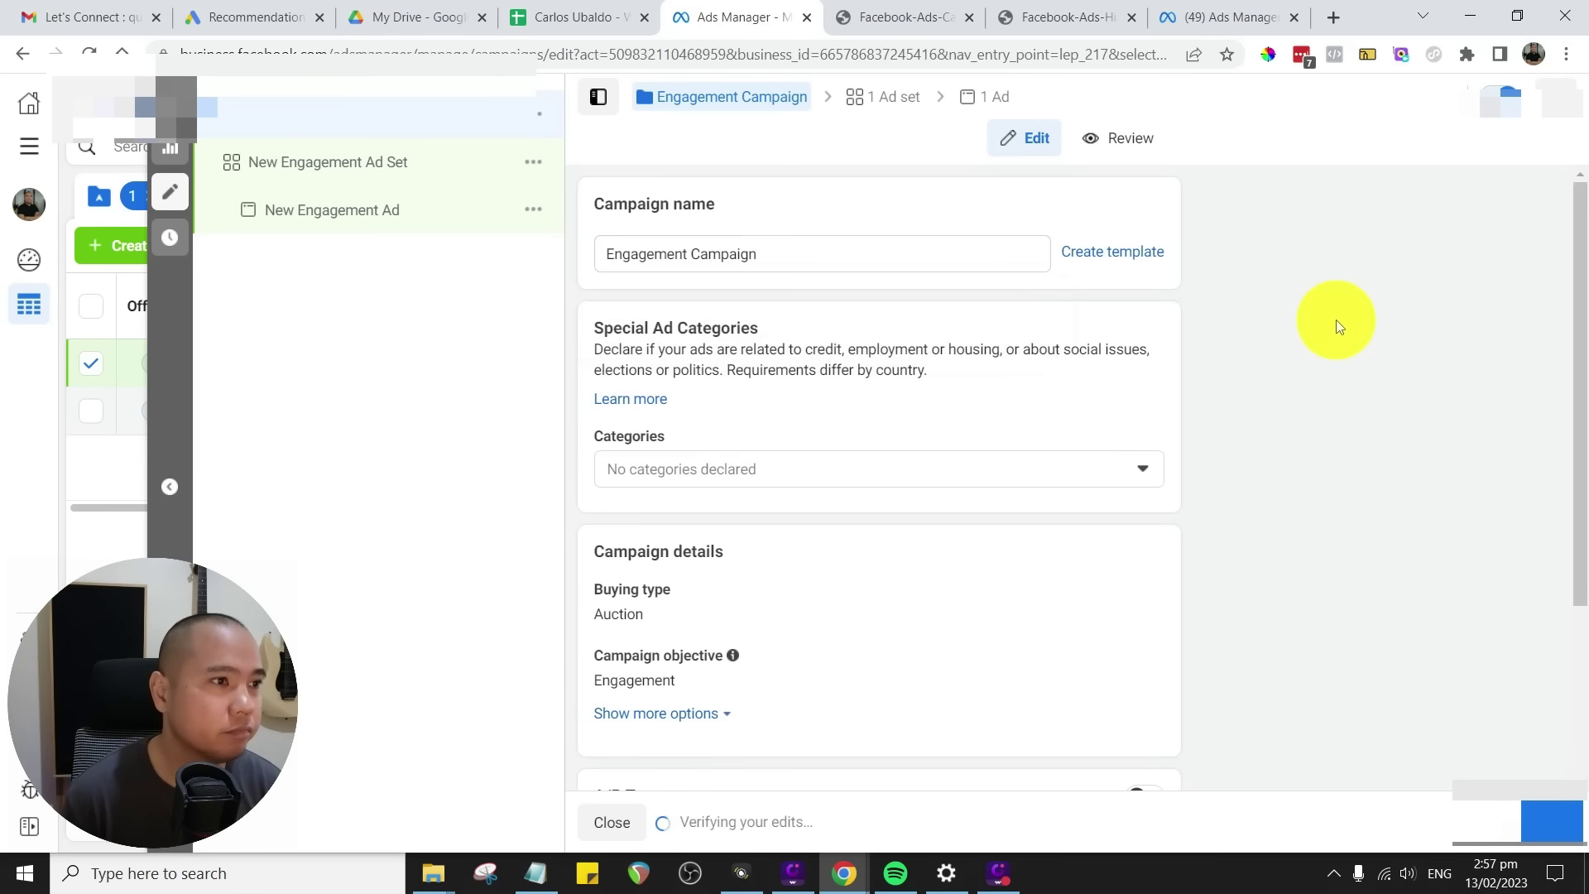
{"action": "left_click", "coordinate": [609, 253]}
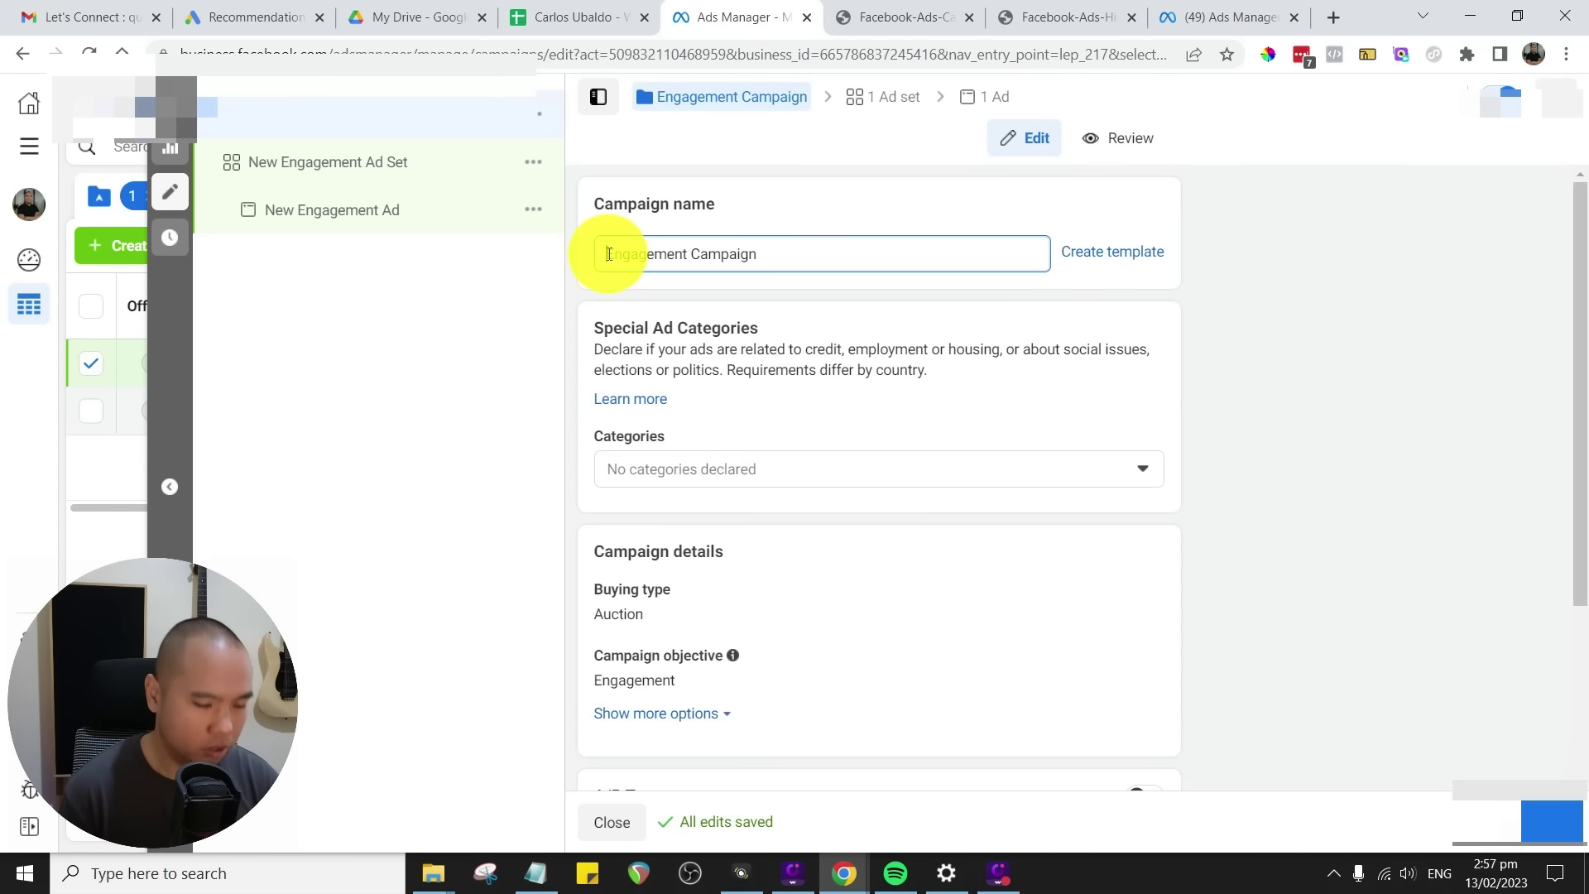
{"action": "type", "text": "12"}
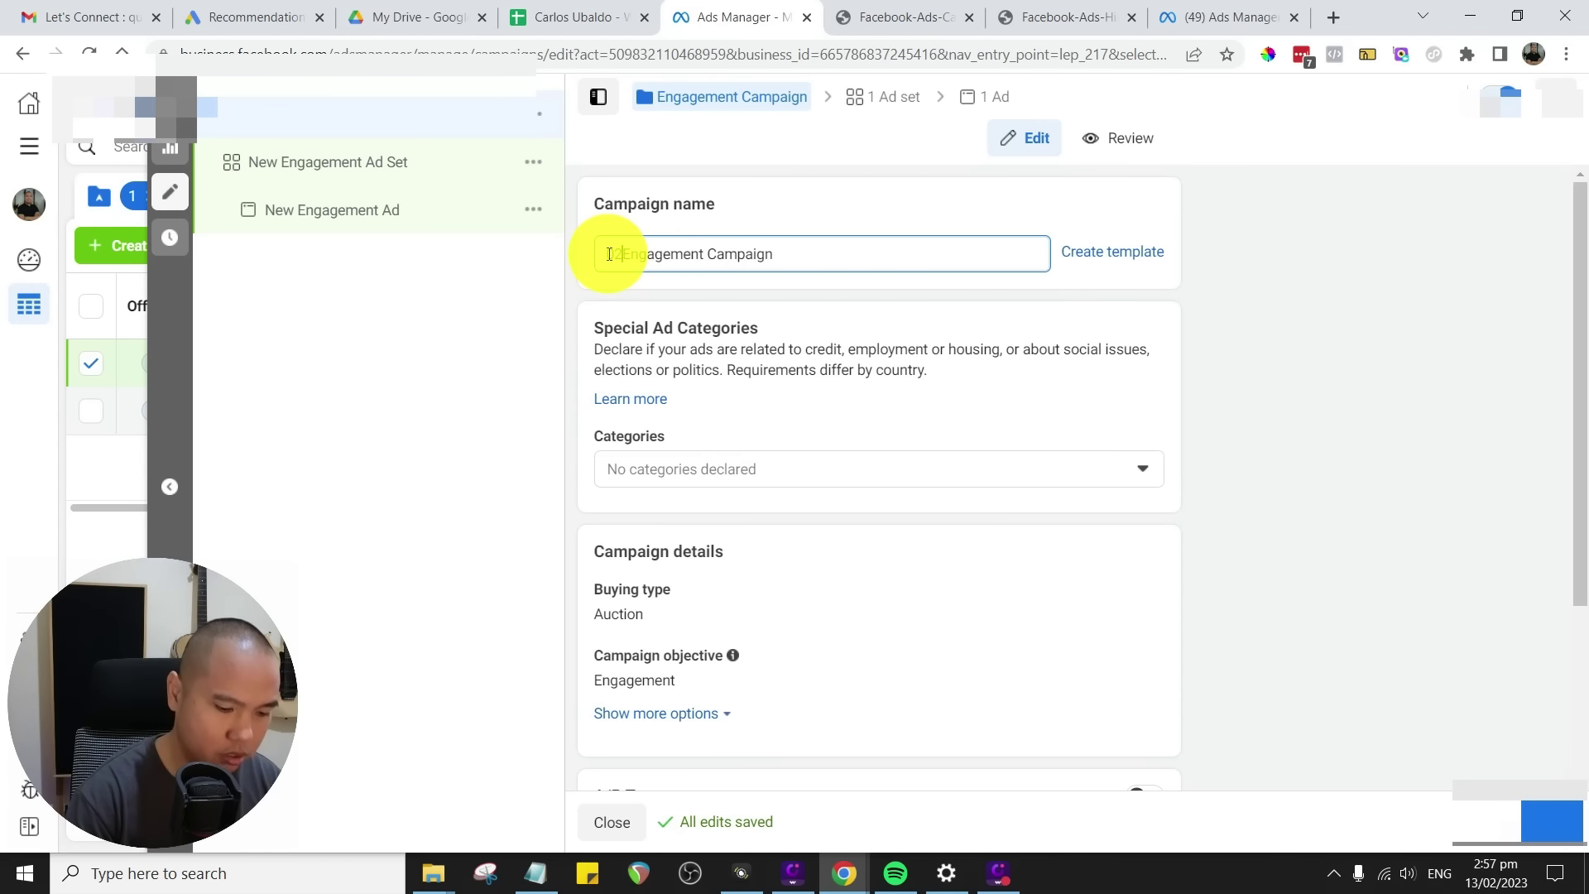
{"action": "type", "text": "13"}
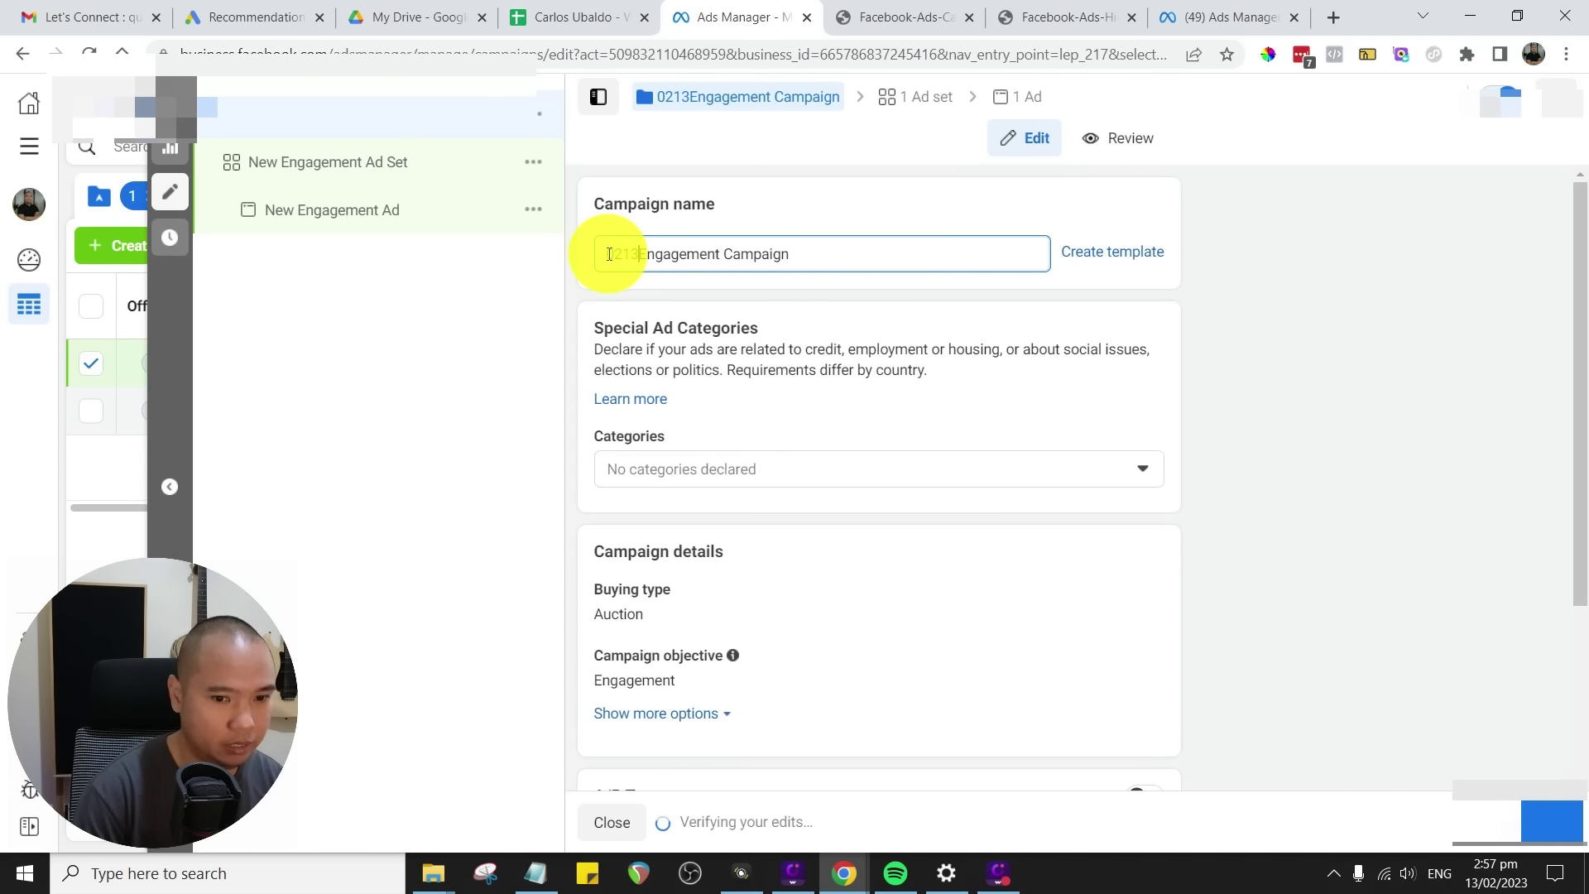
{"action": "type", "text": "2023 "}
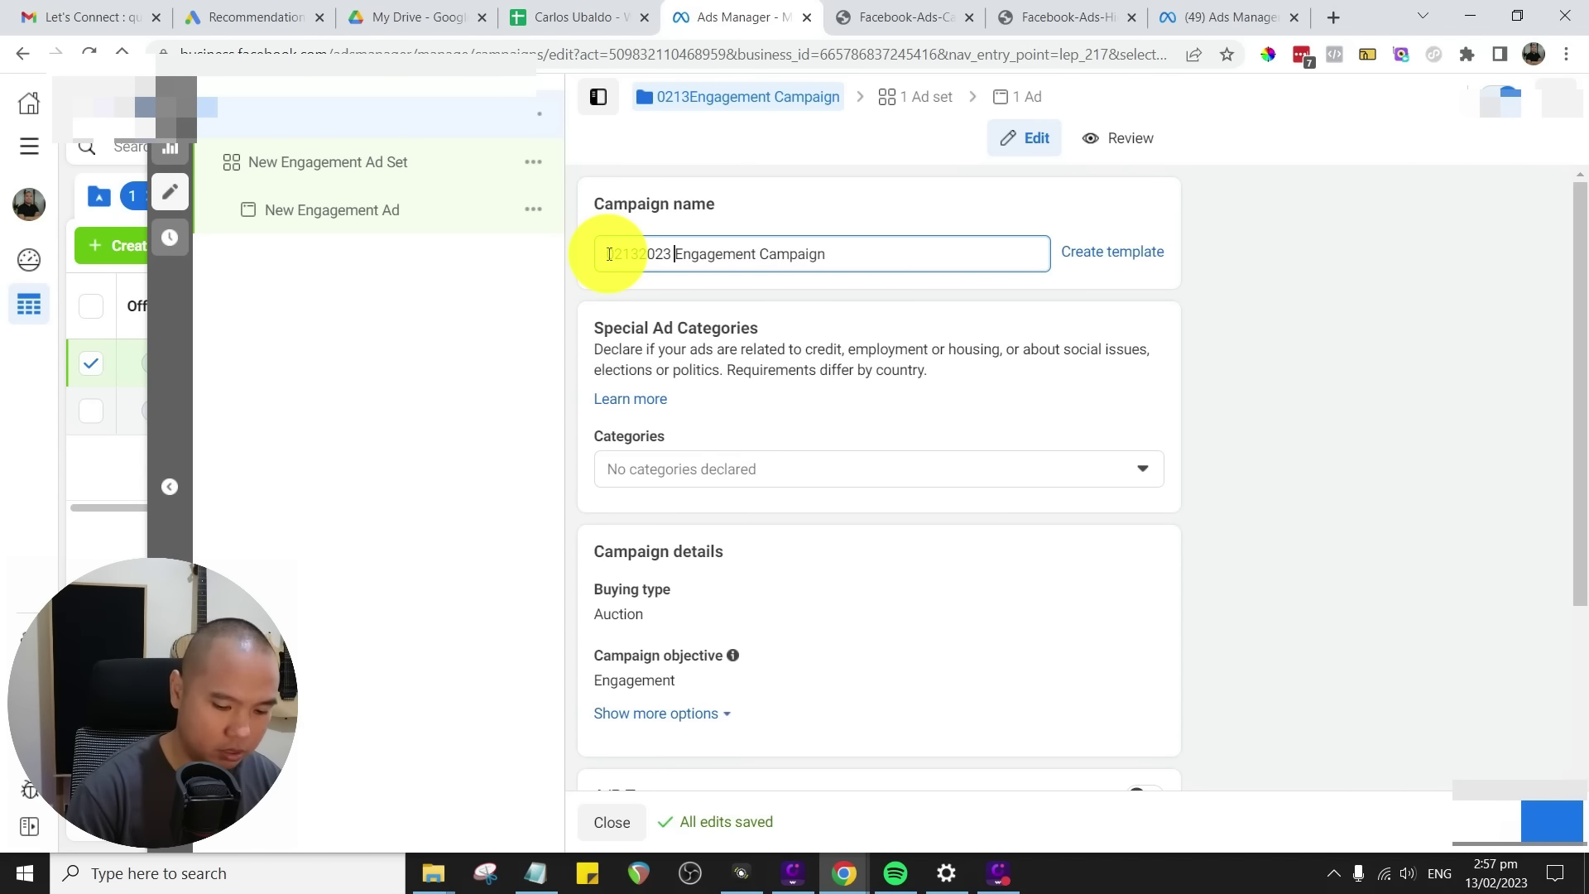
{"action": "type", "text": "-"}
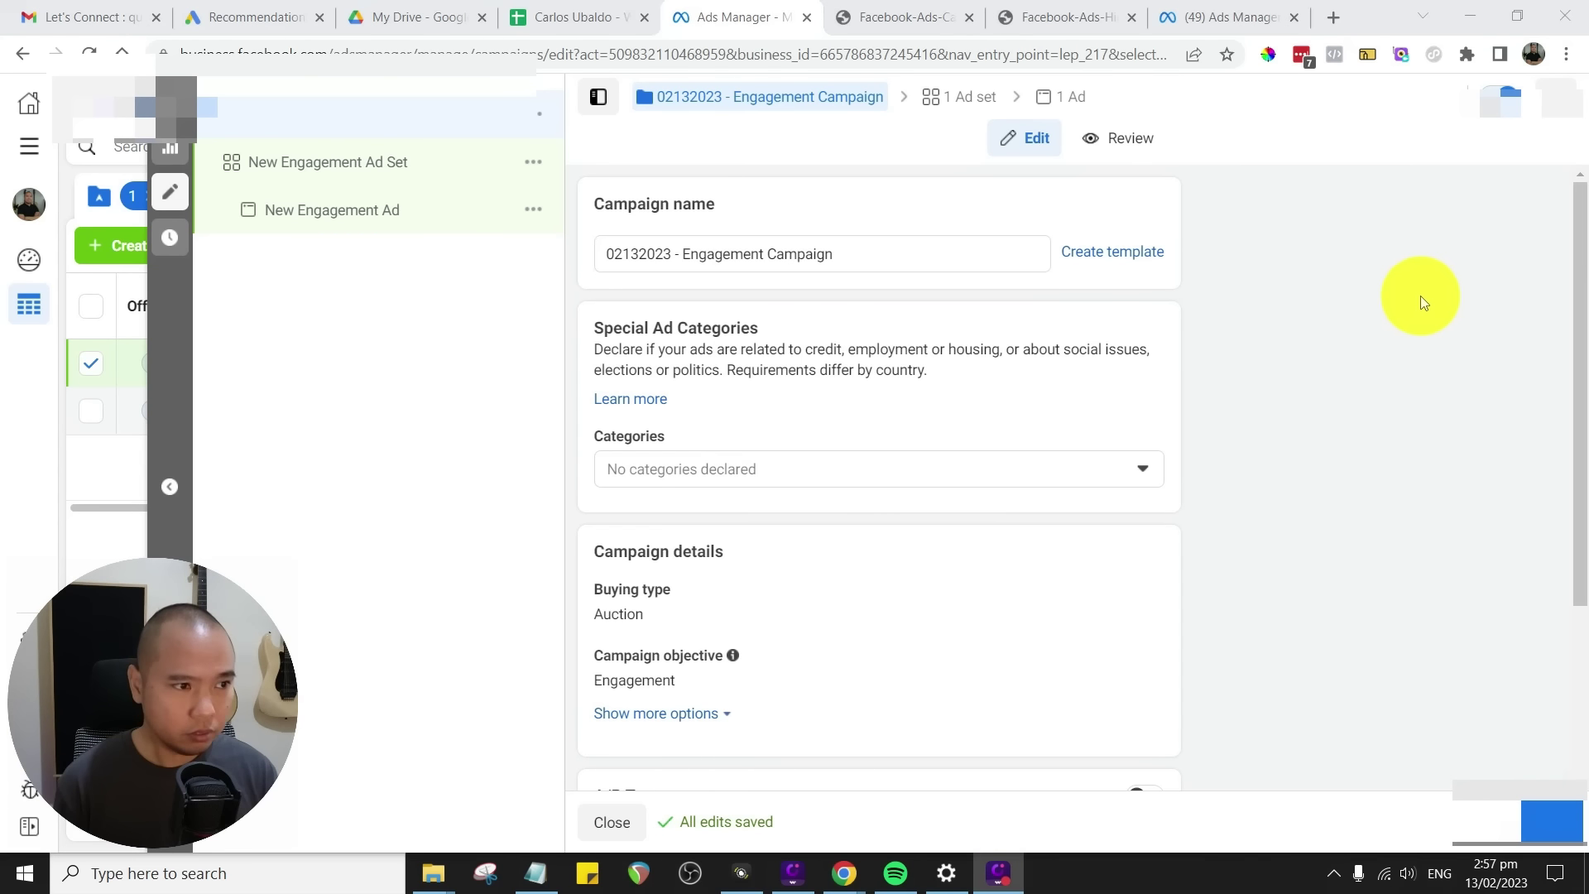
- Review the special ad categories available for the campaign without declaring any
{"action": "scroll", "coordinate": [1275, 402], "scroll_direction": "down", "scroll_amount": 1}
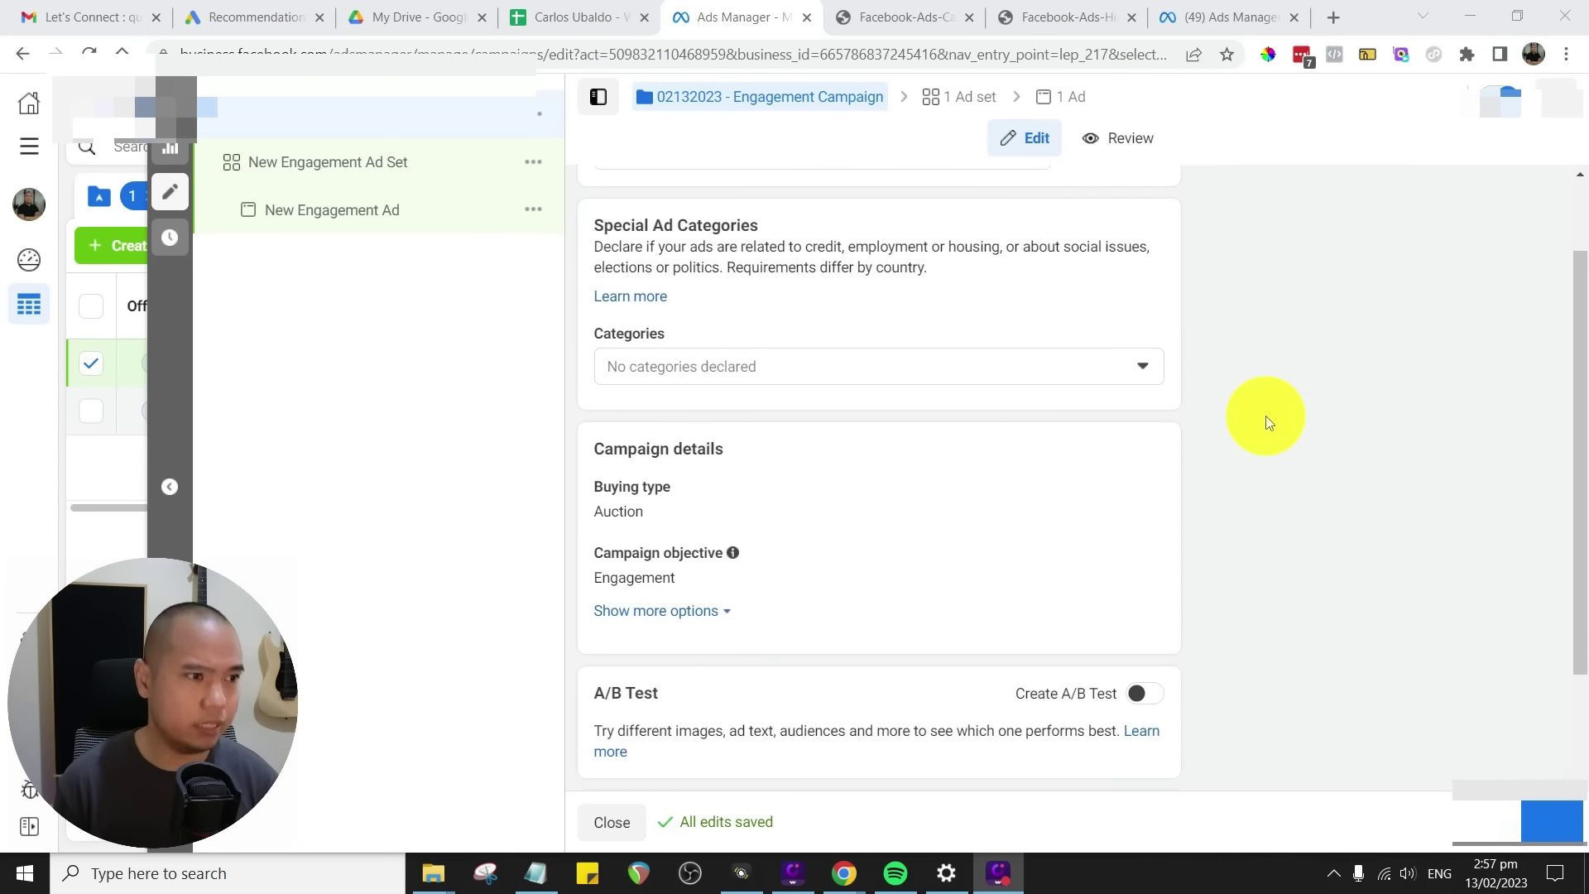
{"action": "left_click", "coordinate": [1127, 367]}
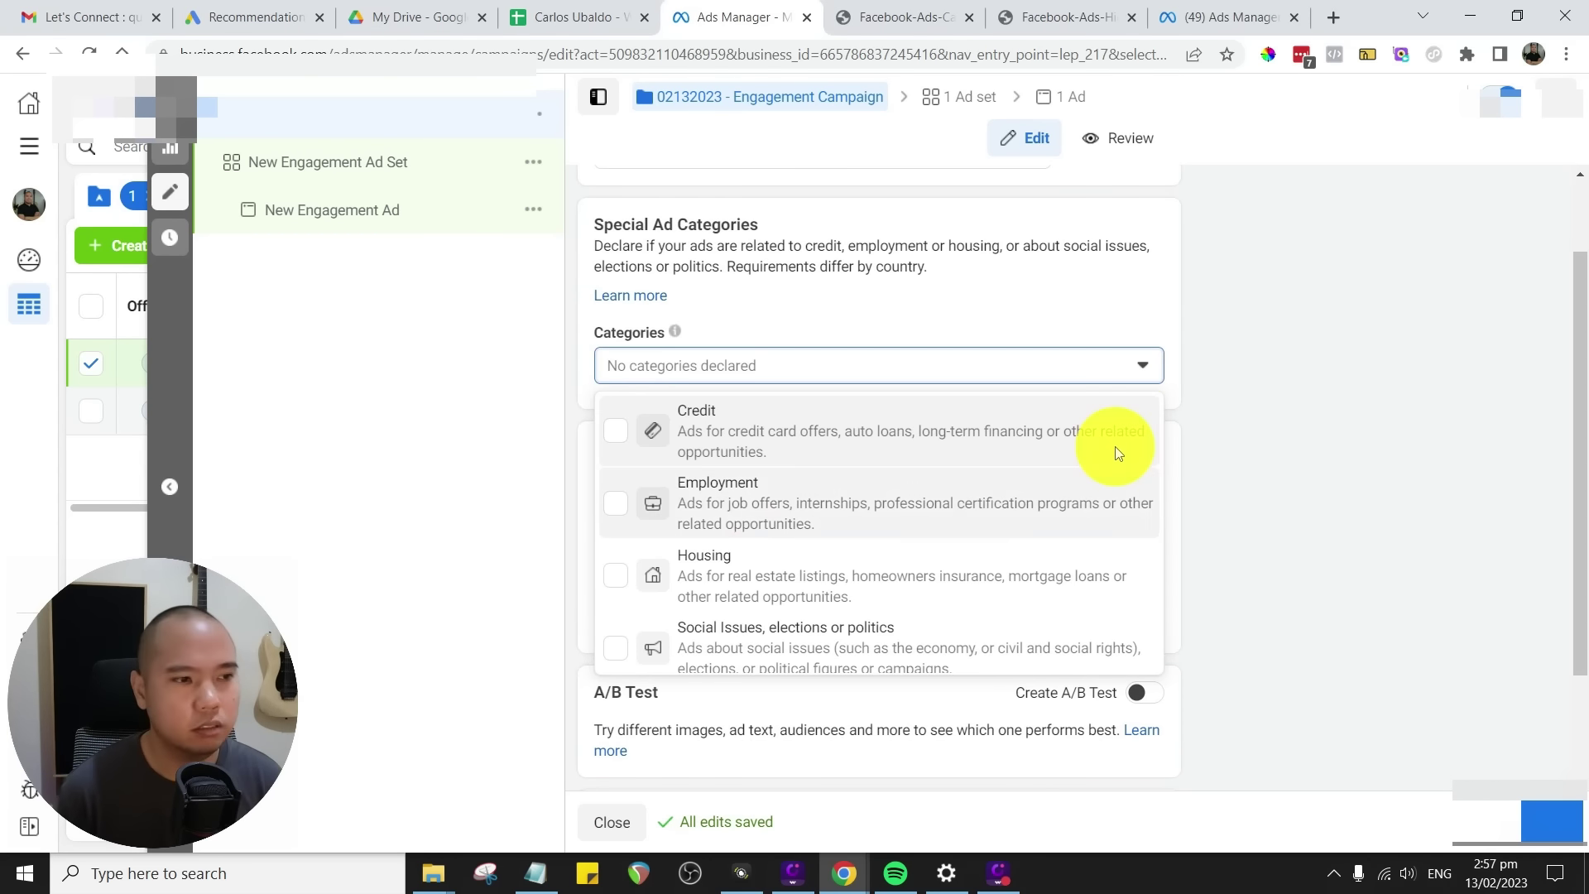
{"action": "scroll", "coordinate": [828, 538], "scroll_direction": "down", "scroll_amount": 1}
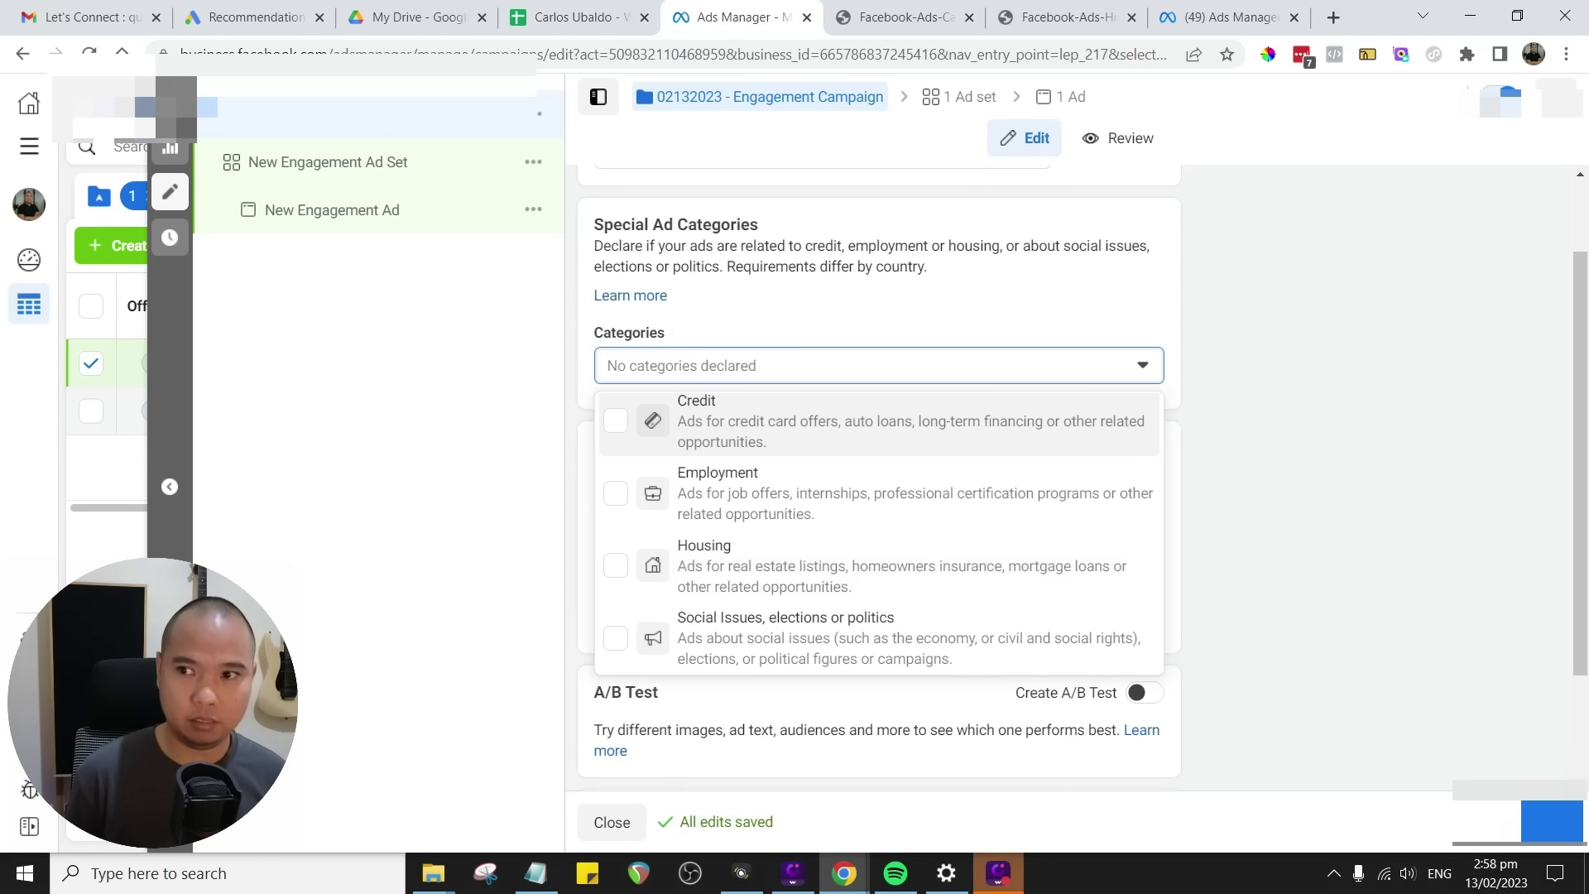
{"action": "left_click", "coordinate": [998, 873]}
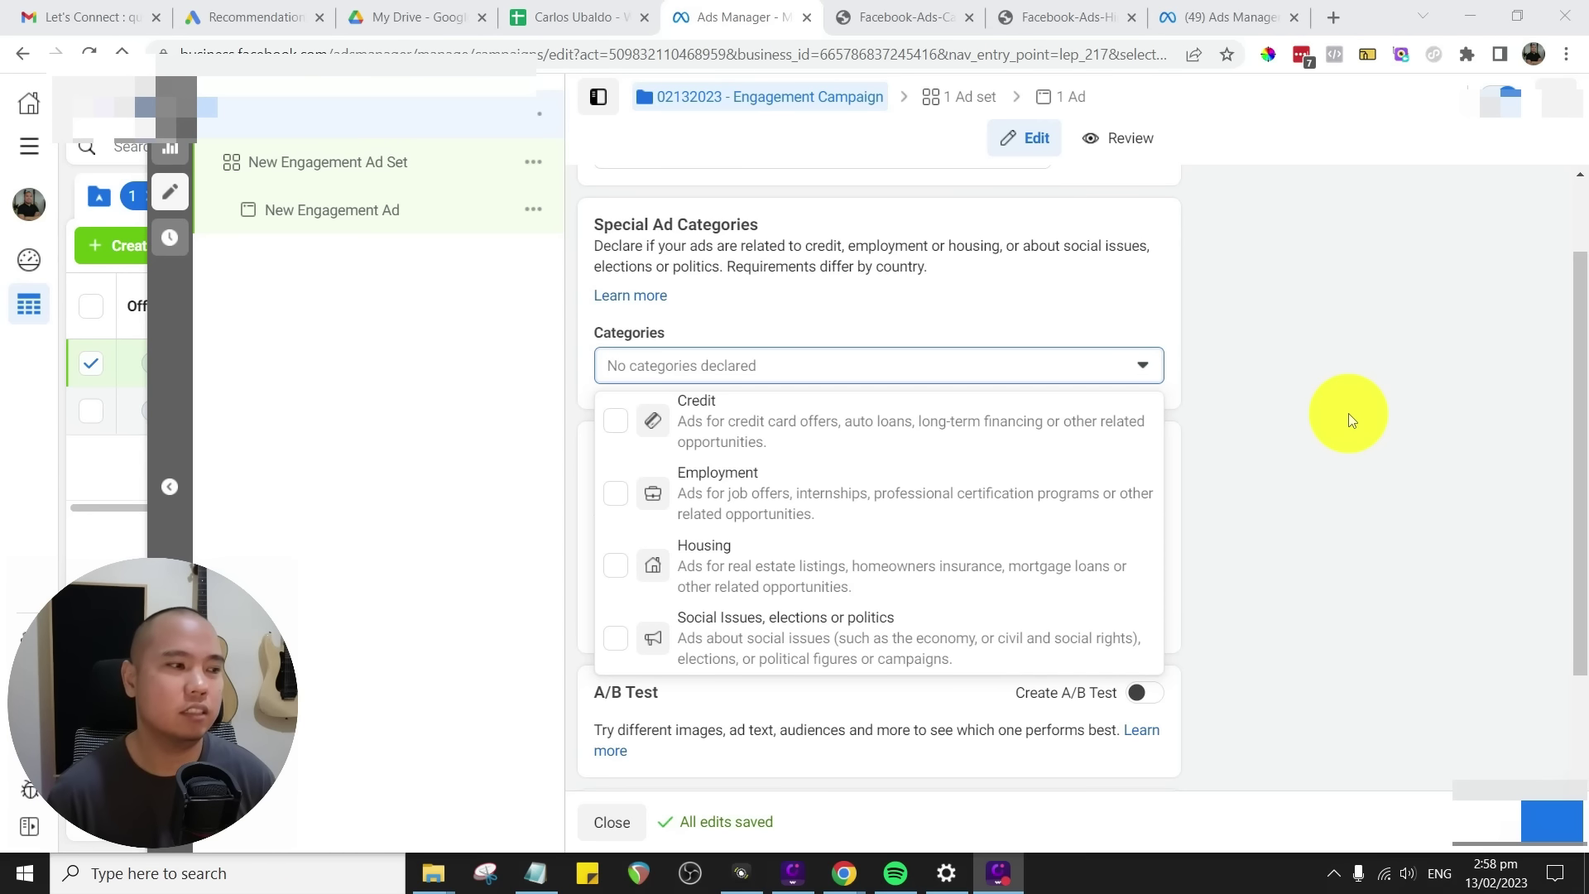
{"action": "scroll", "coordinate": [1349, 419], "scroll_direction": "up", "scroll_amount": 1}
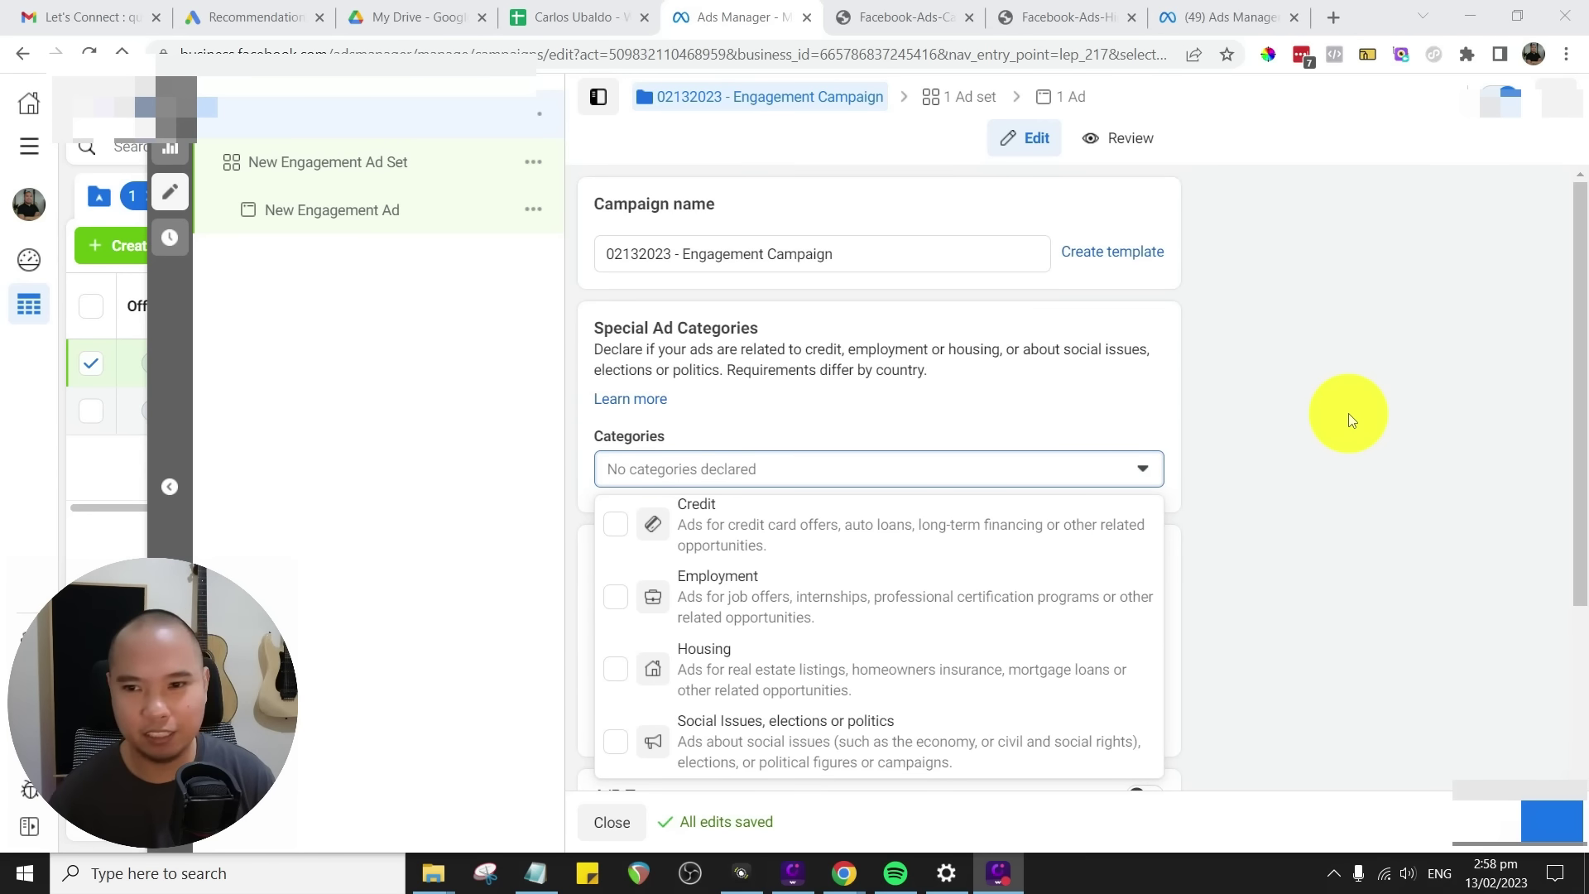
{"action": "scroll", "coordinate": [1370, 403], "scroll_direction": "down", "scroll_amount": 1}
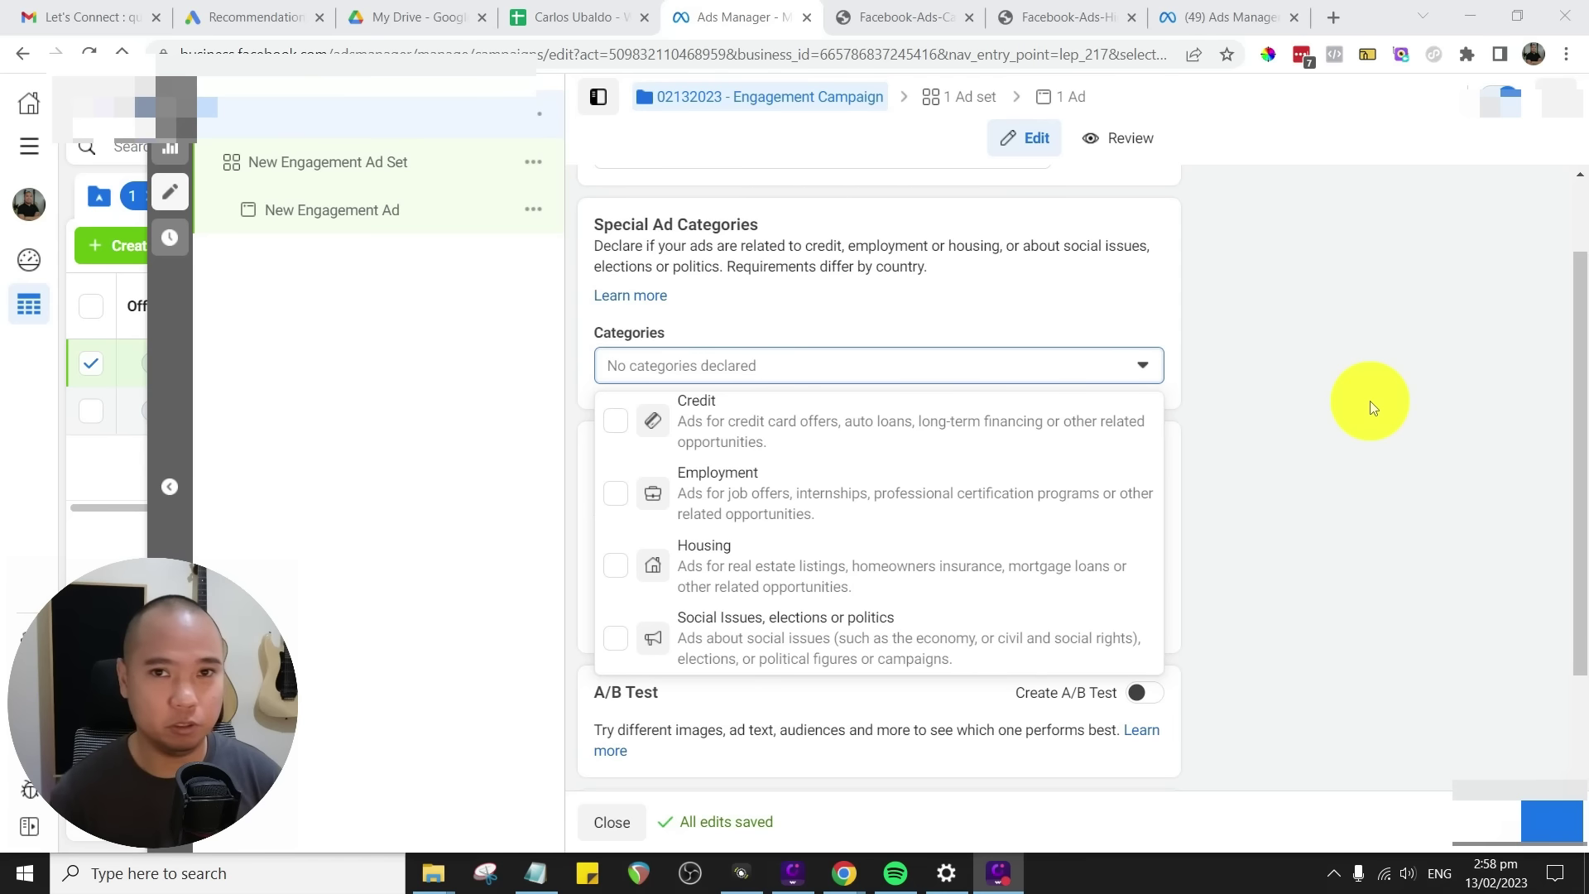
{"action": "left_click", "coordinate": [1367, 389]}
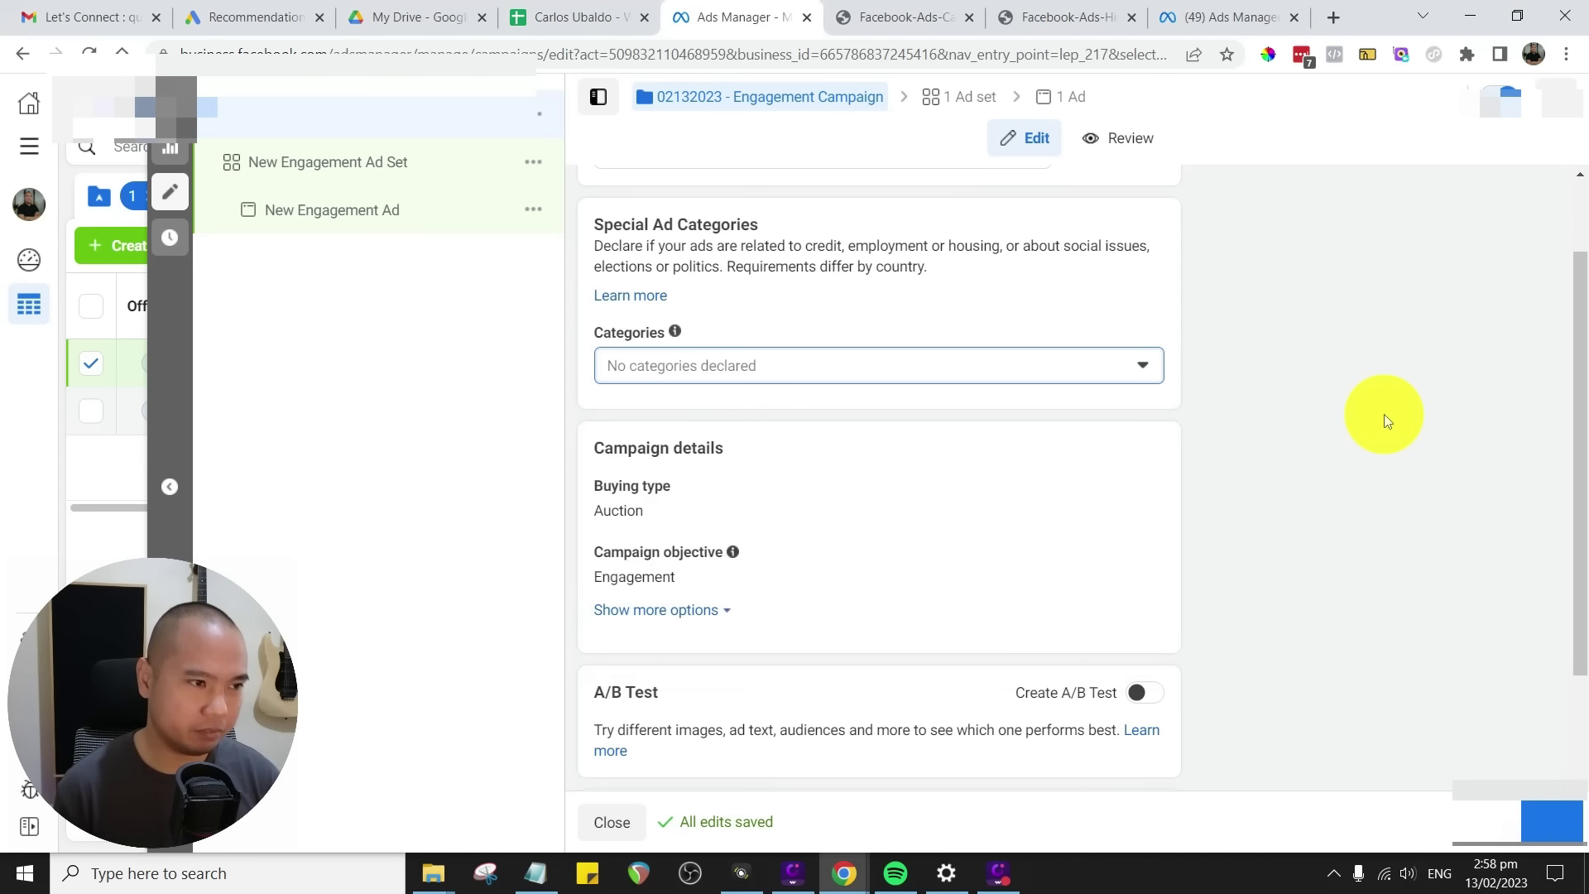
- Show the additional campaign details options and review the spending limit, A/B test and Advantage campaign budget settings
{"action": "scroll", "coordinate": [1336, 434], "scroll_direction": "down", "scroll_amount": 2}
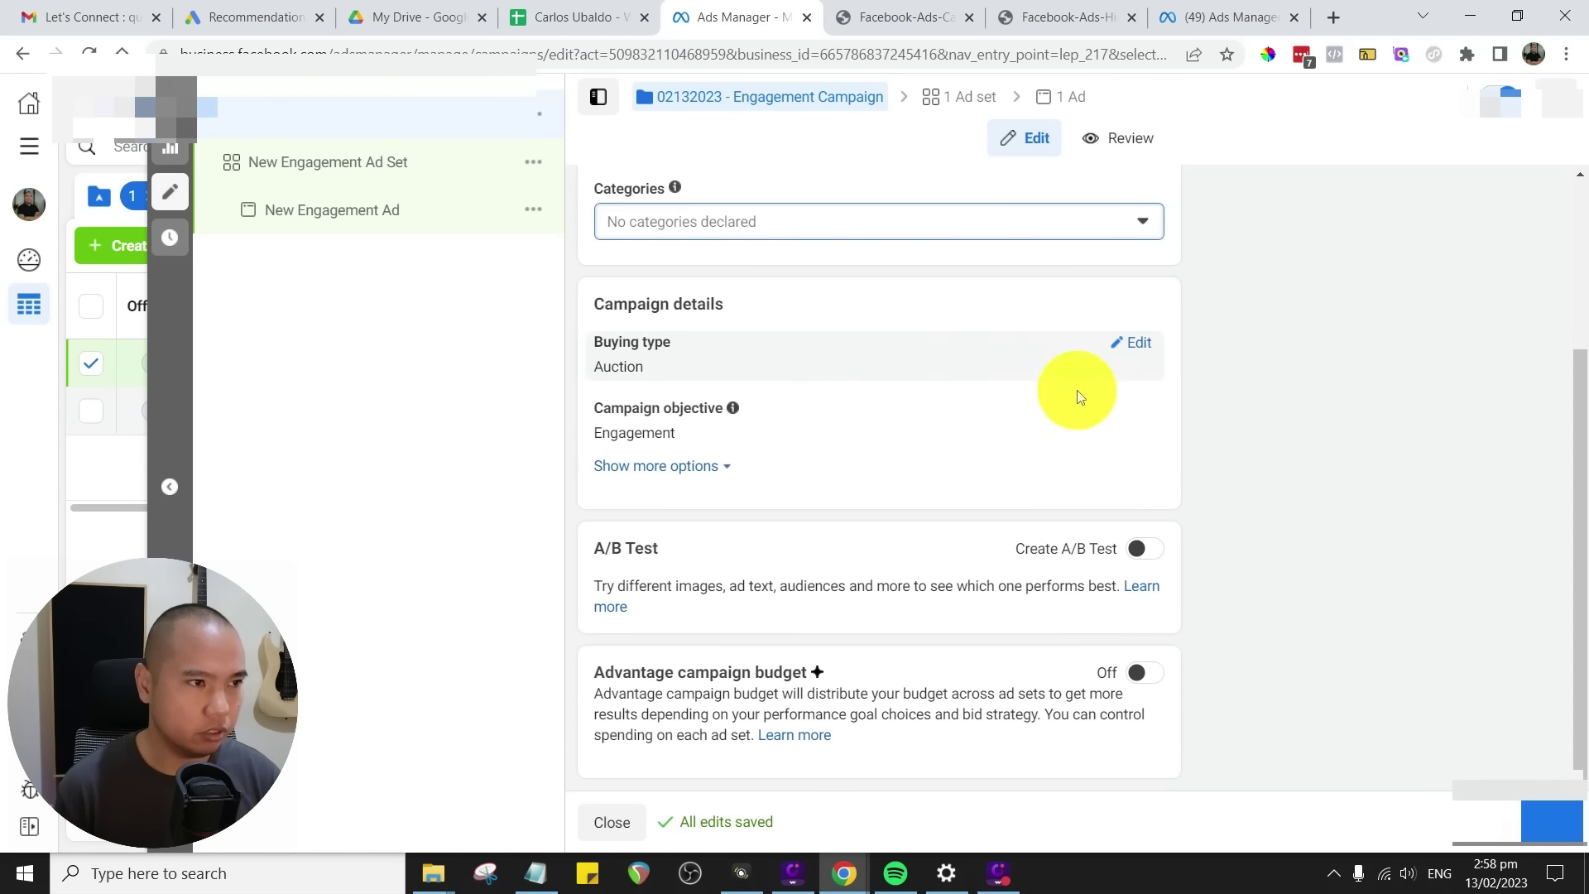
{"action": "left_click", "coordinate": [728, 466]}
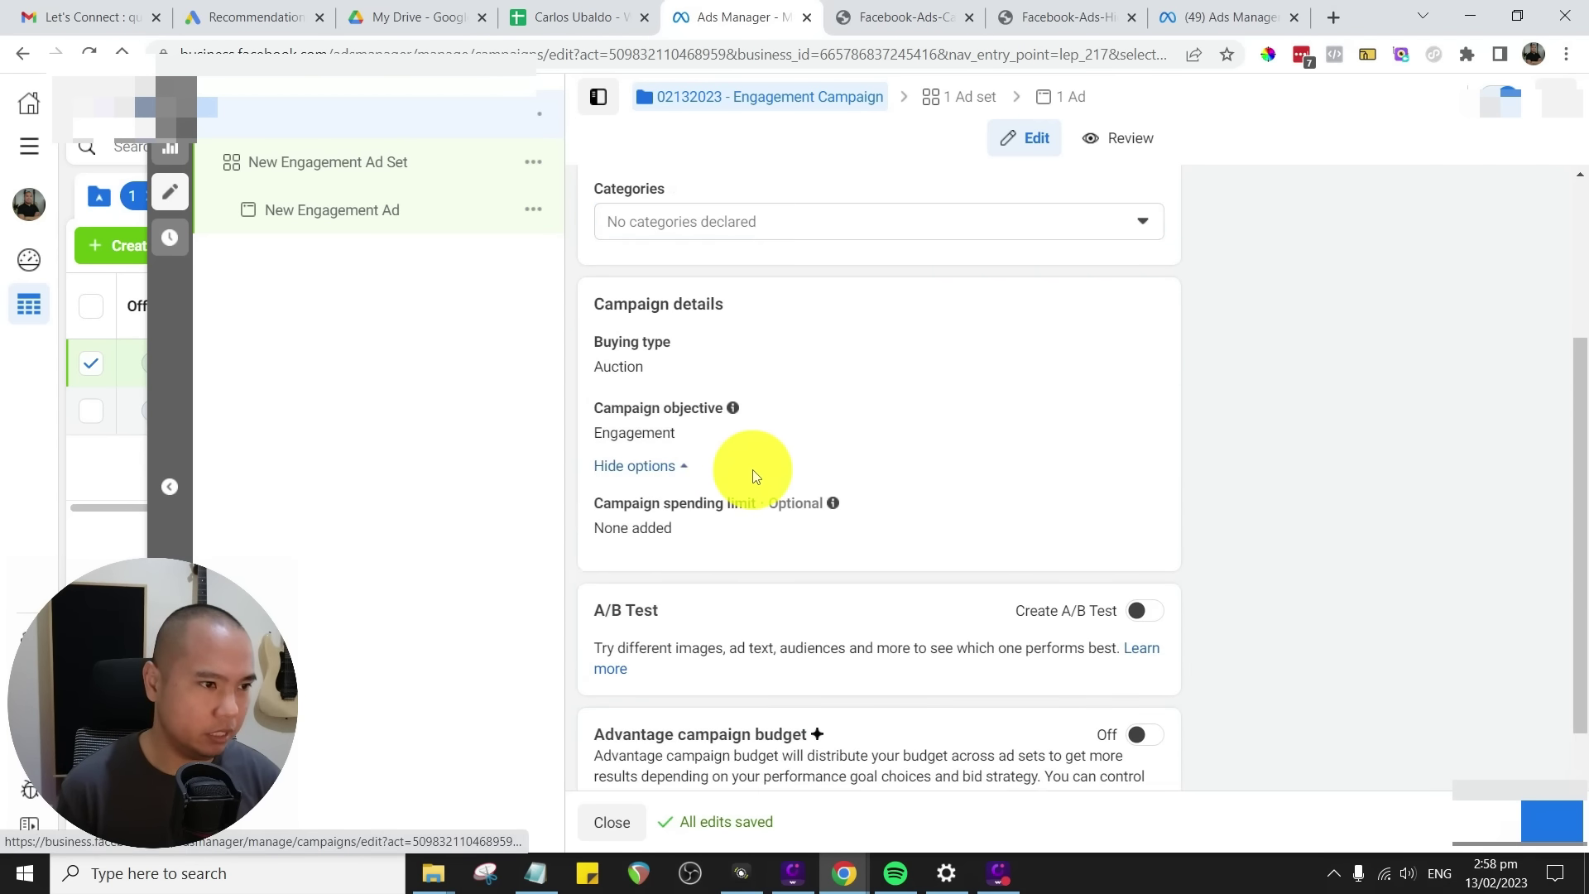
{"action": "scroll", "coordinate": [1285, 426], "scroll_direction": "down", "scroll_amount": 1}
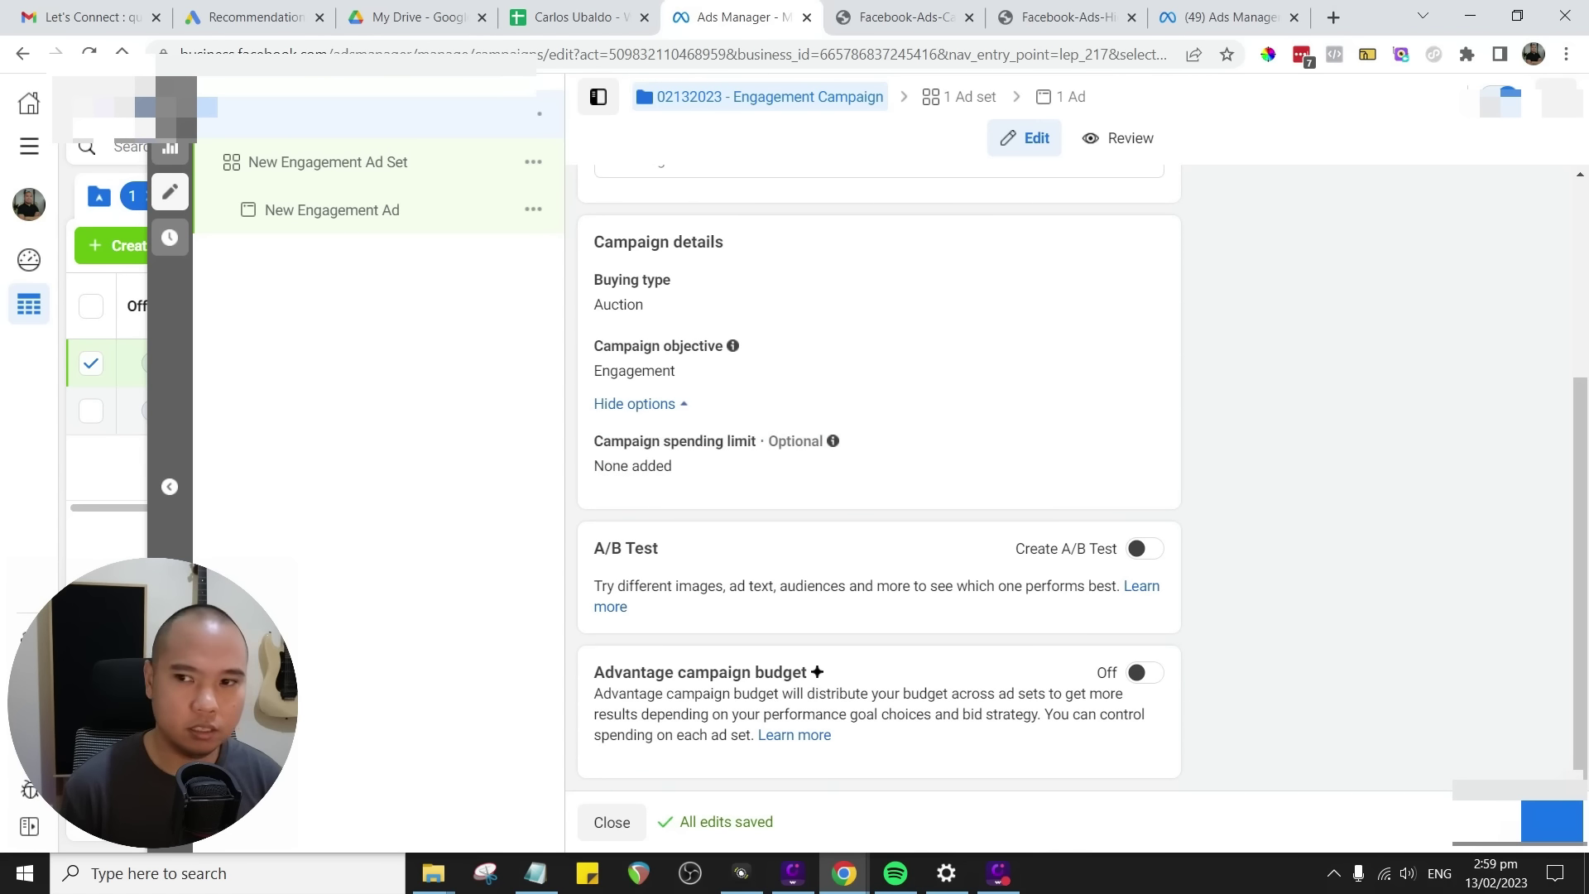
{"action": "left_click", "coordinate": [998, 873]}
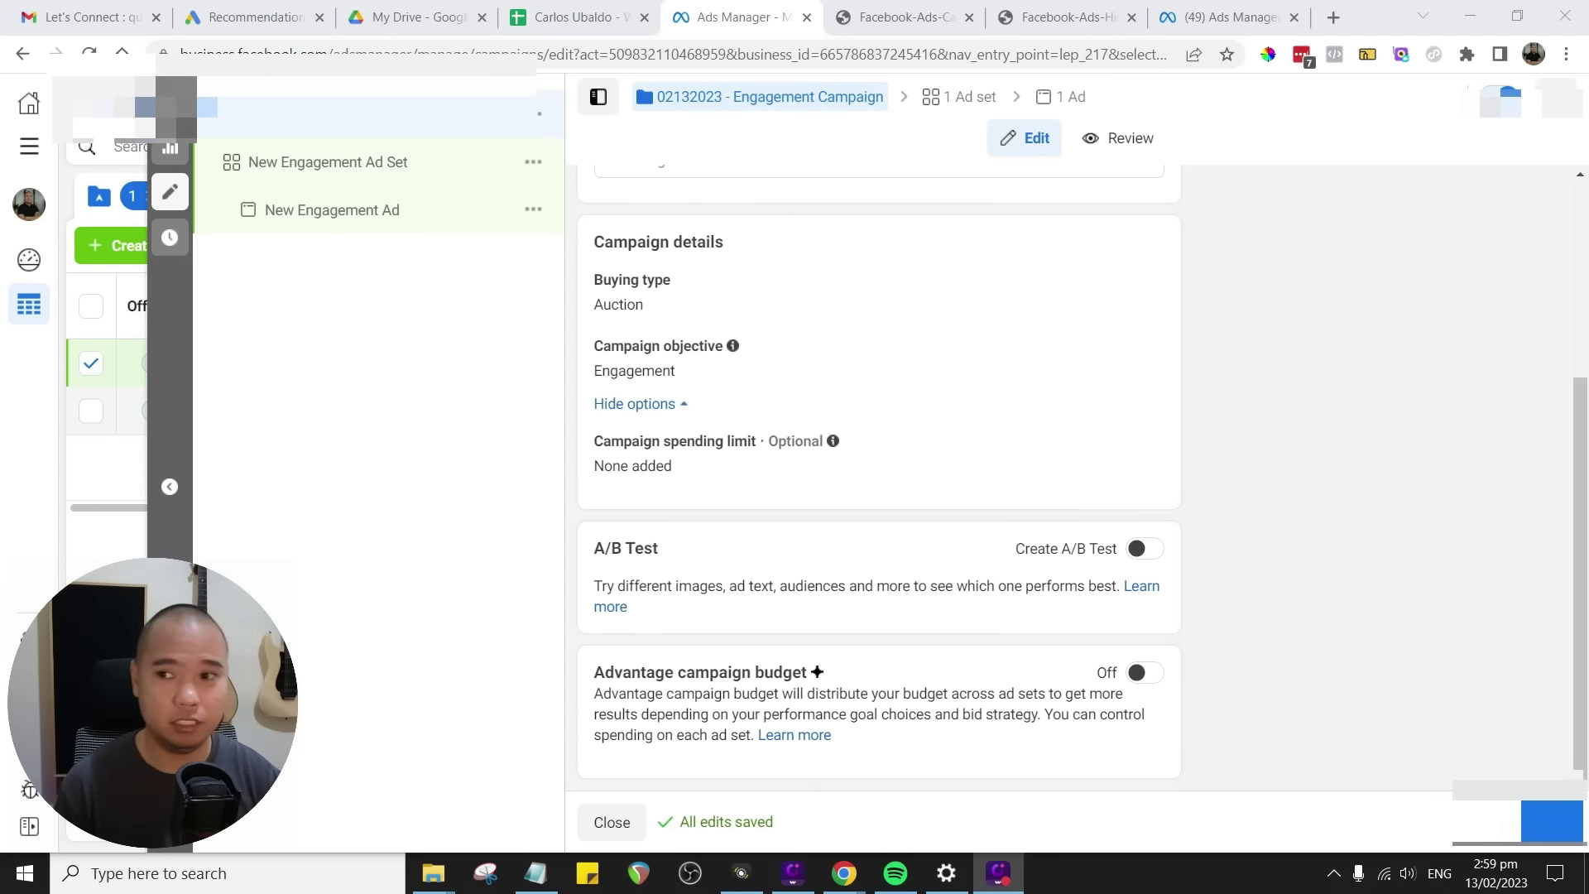
- Look at the audiences list and the campaign structure diagram, and return to the campaign draft
{"action": "left_click", "coordinate": [1225, 17]}
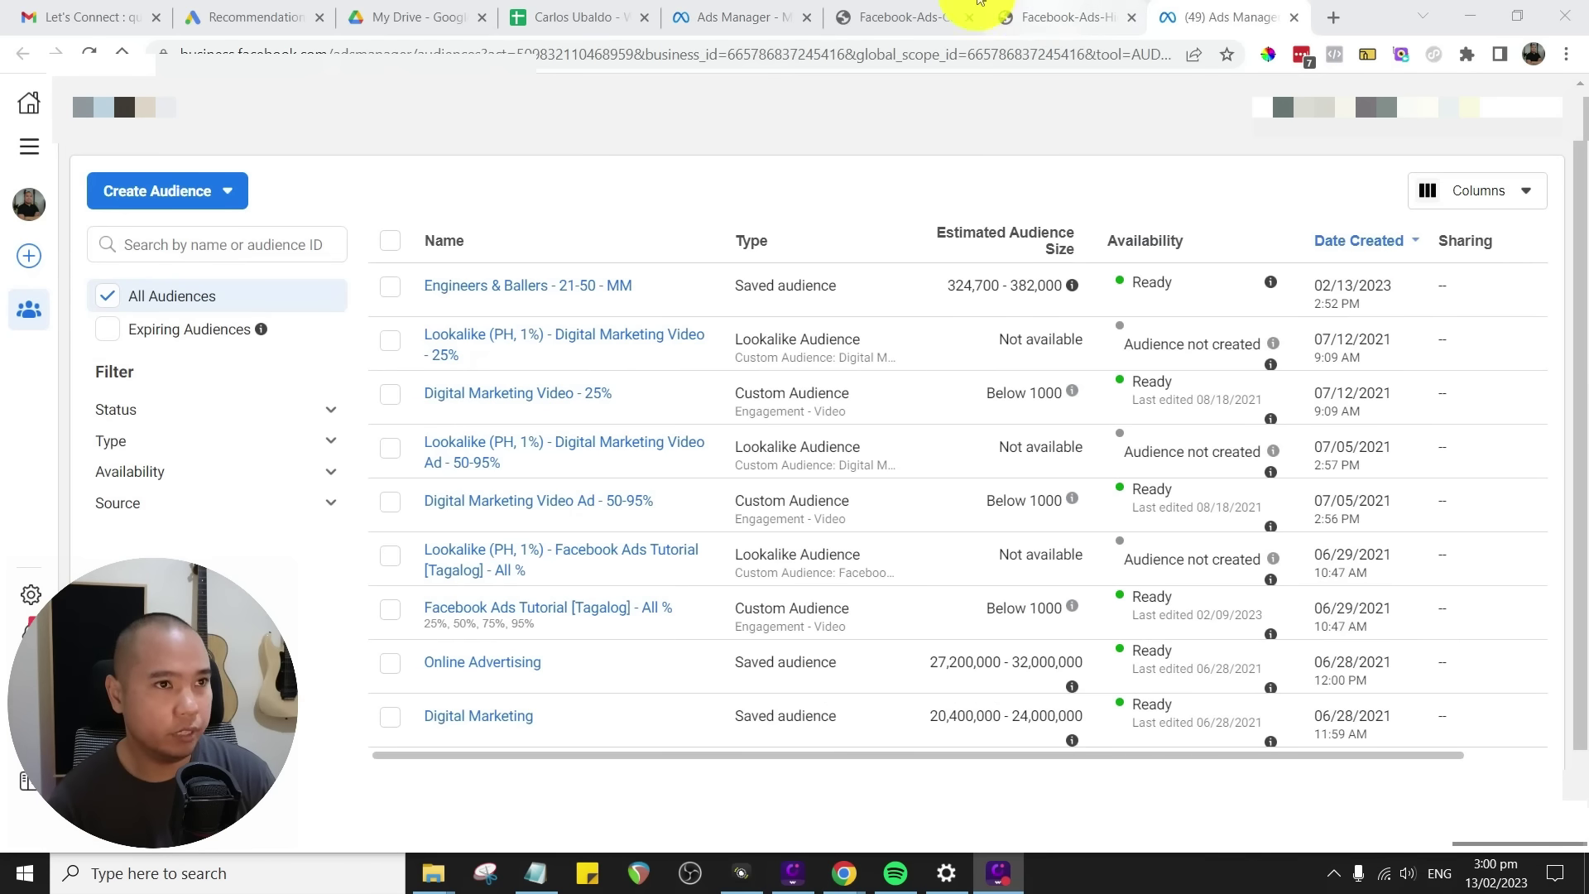
{"action": "left_click", "coordinate": [910, 13]}
{"action": "left_click", "coordinate": [748, 9]}
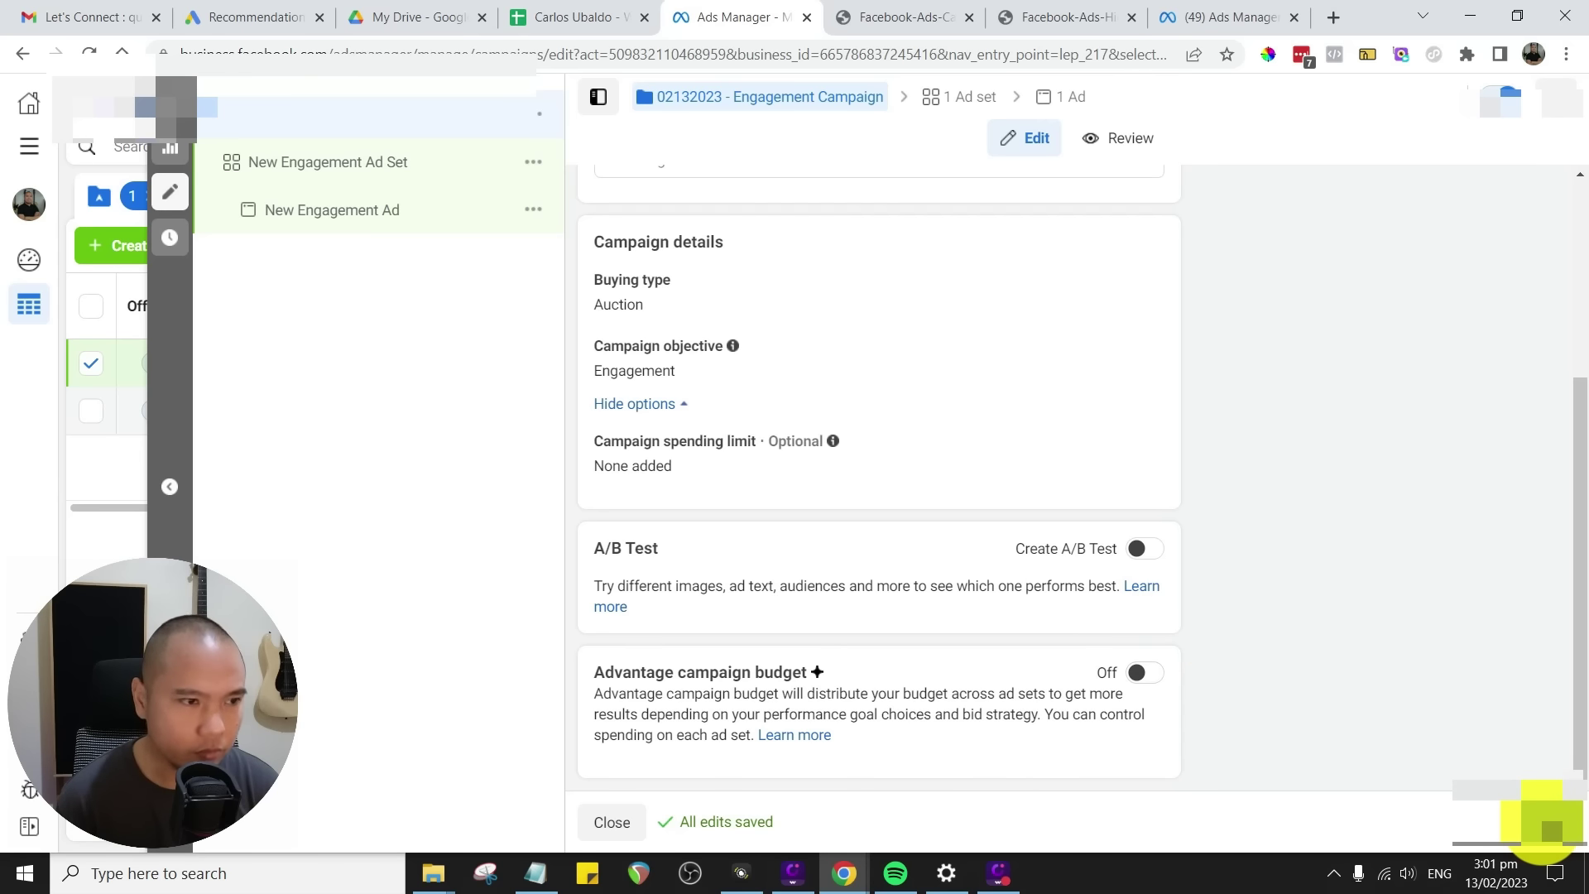
- Continue to the ad set level, consulting the campaign structure diagram before returning to the ad set settings
{"action": "left_click", "coordinate": [1545, 823]}
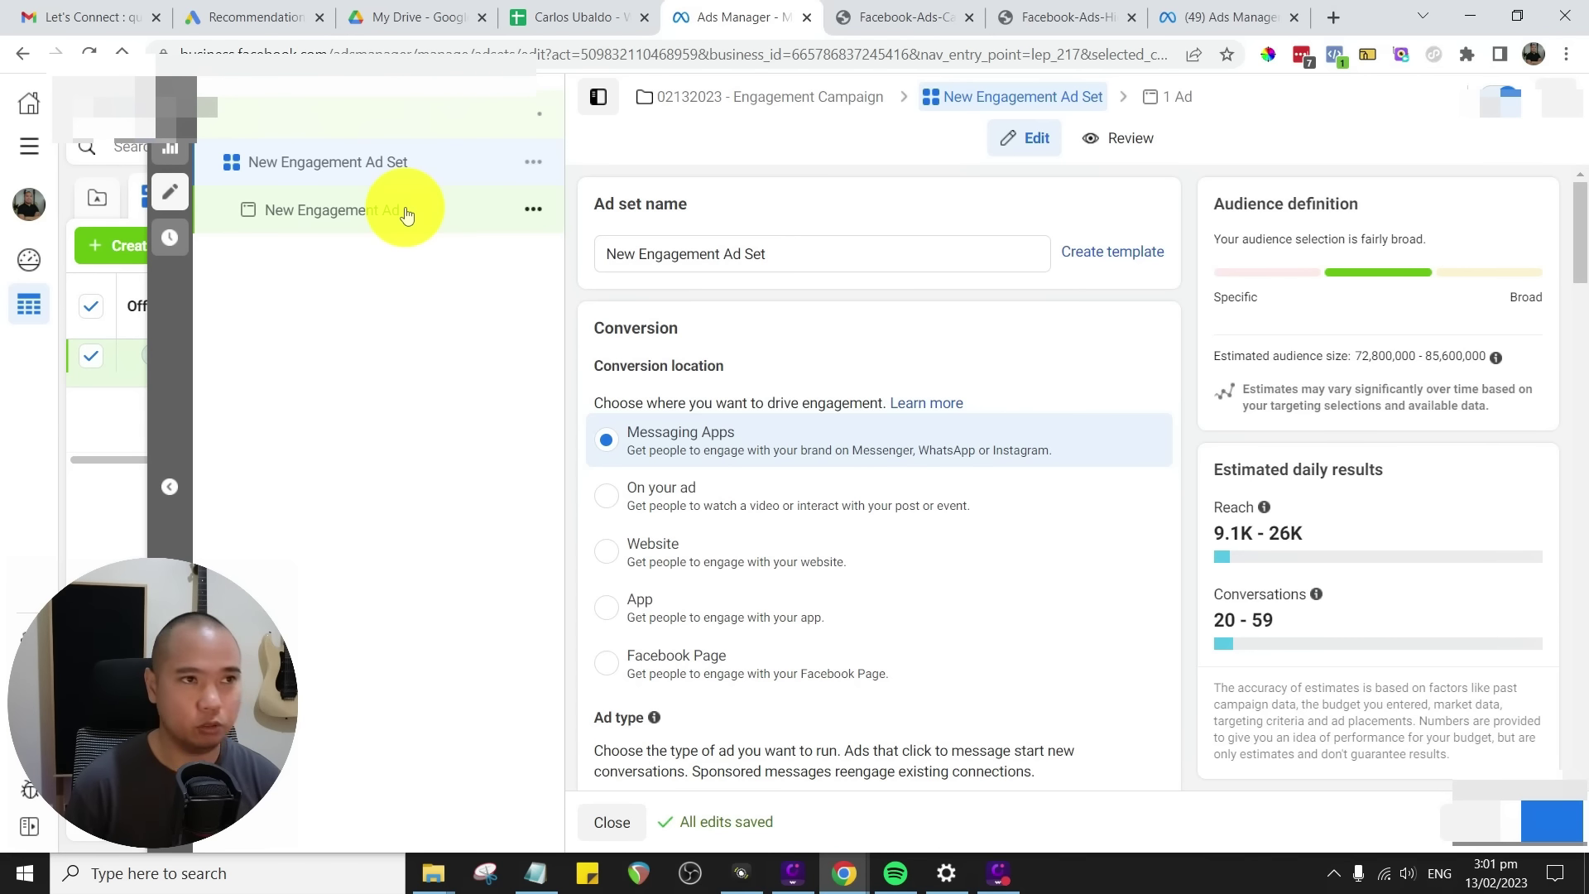
{"action": "left_click", "coordinate": [898, 16]}
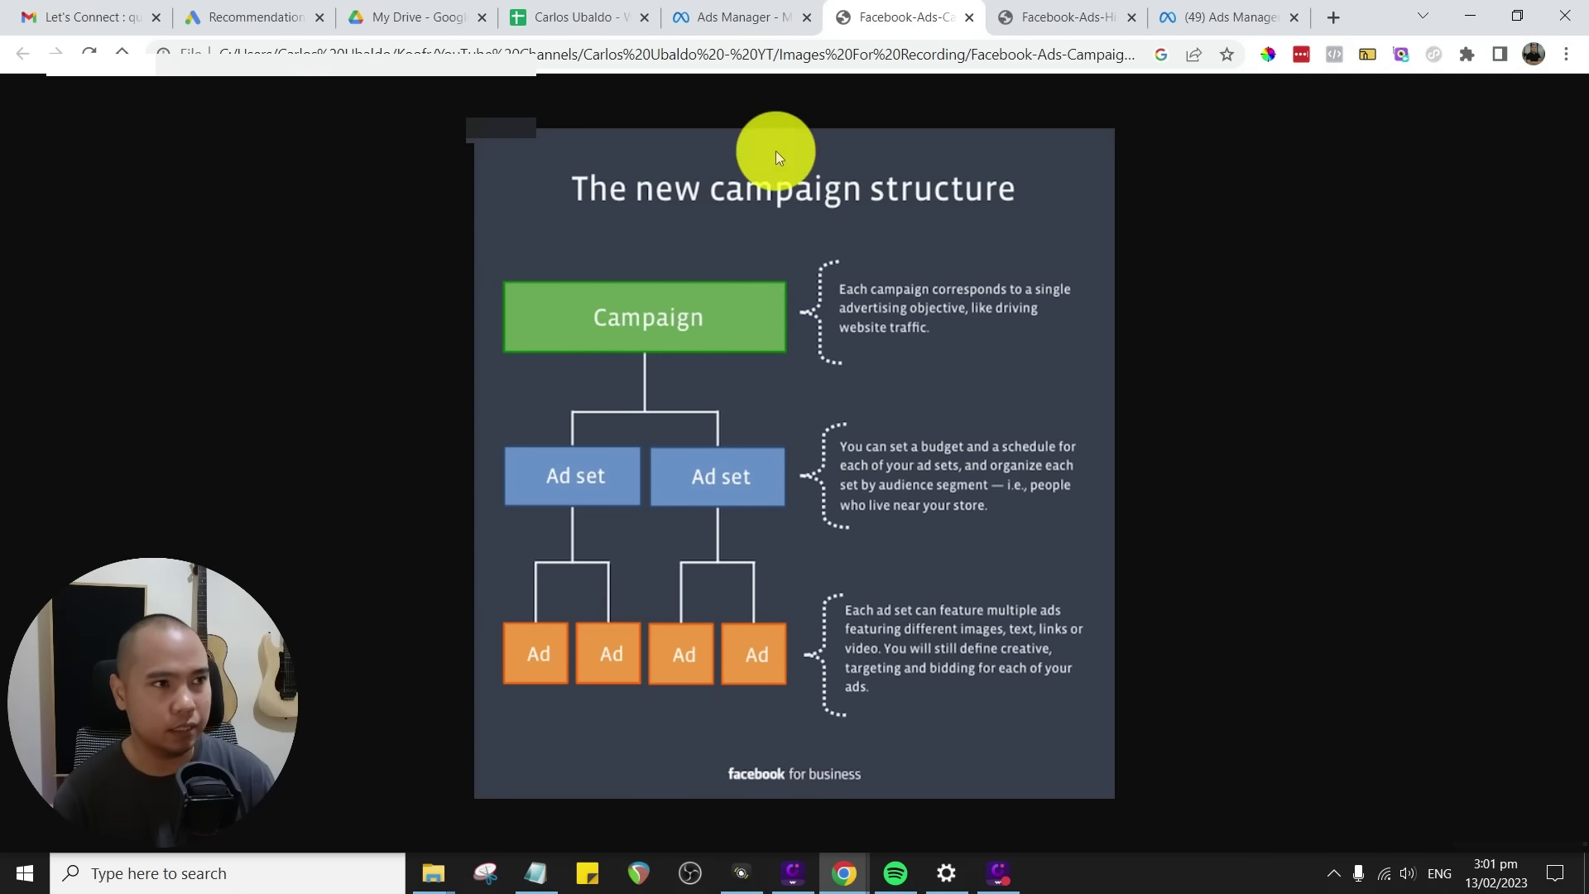
{"action": "left_click", "coordinate": [732, 17]}
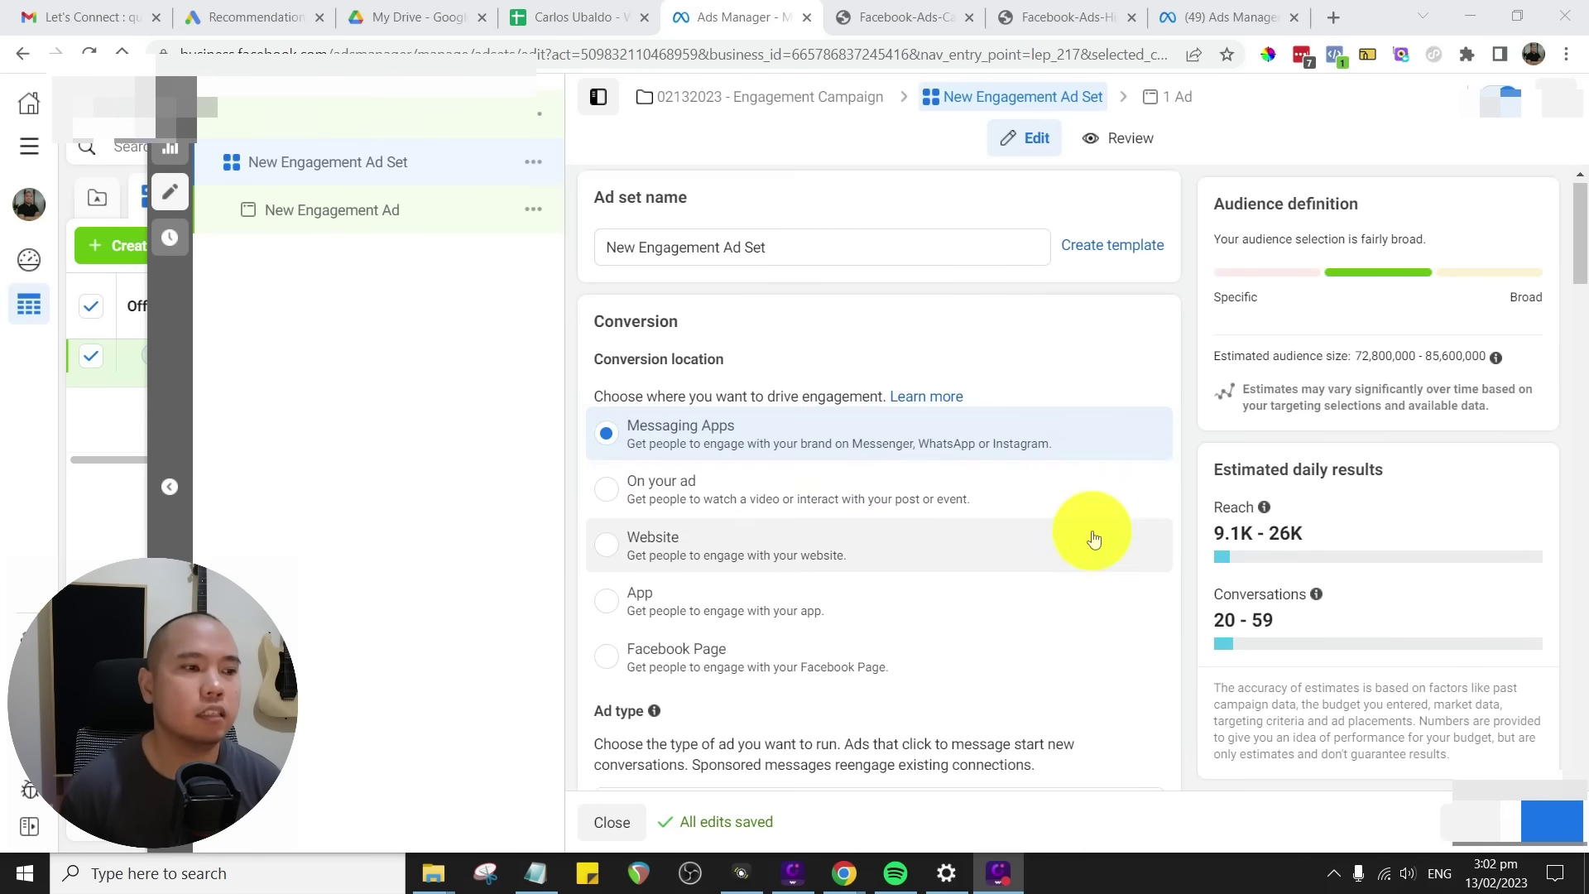
- Set the ad set's conversion location to Website
{"action": "scroll", "coordinate": [1101, 530], "scroll_direction": "down", "scroll_amount": 1}
{"action": "scroll", "coordinate": [1128, 508], "scroll_direction": "down", "scroll_amount": 1}
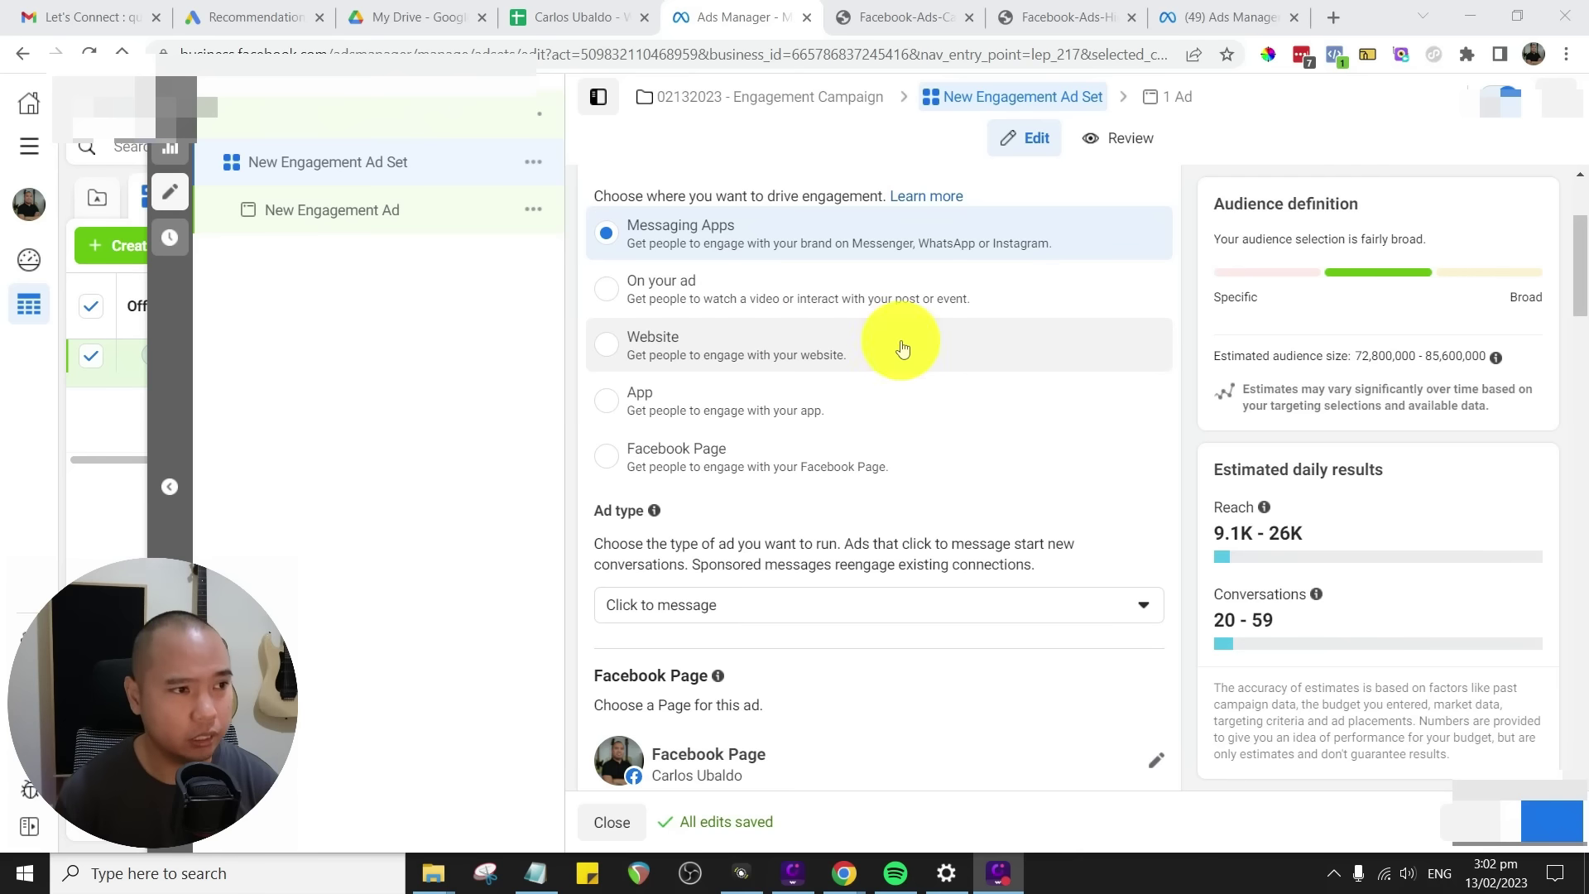
{"action": "left_click", "coordinate": [608, 349]}
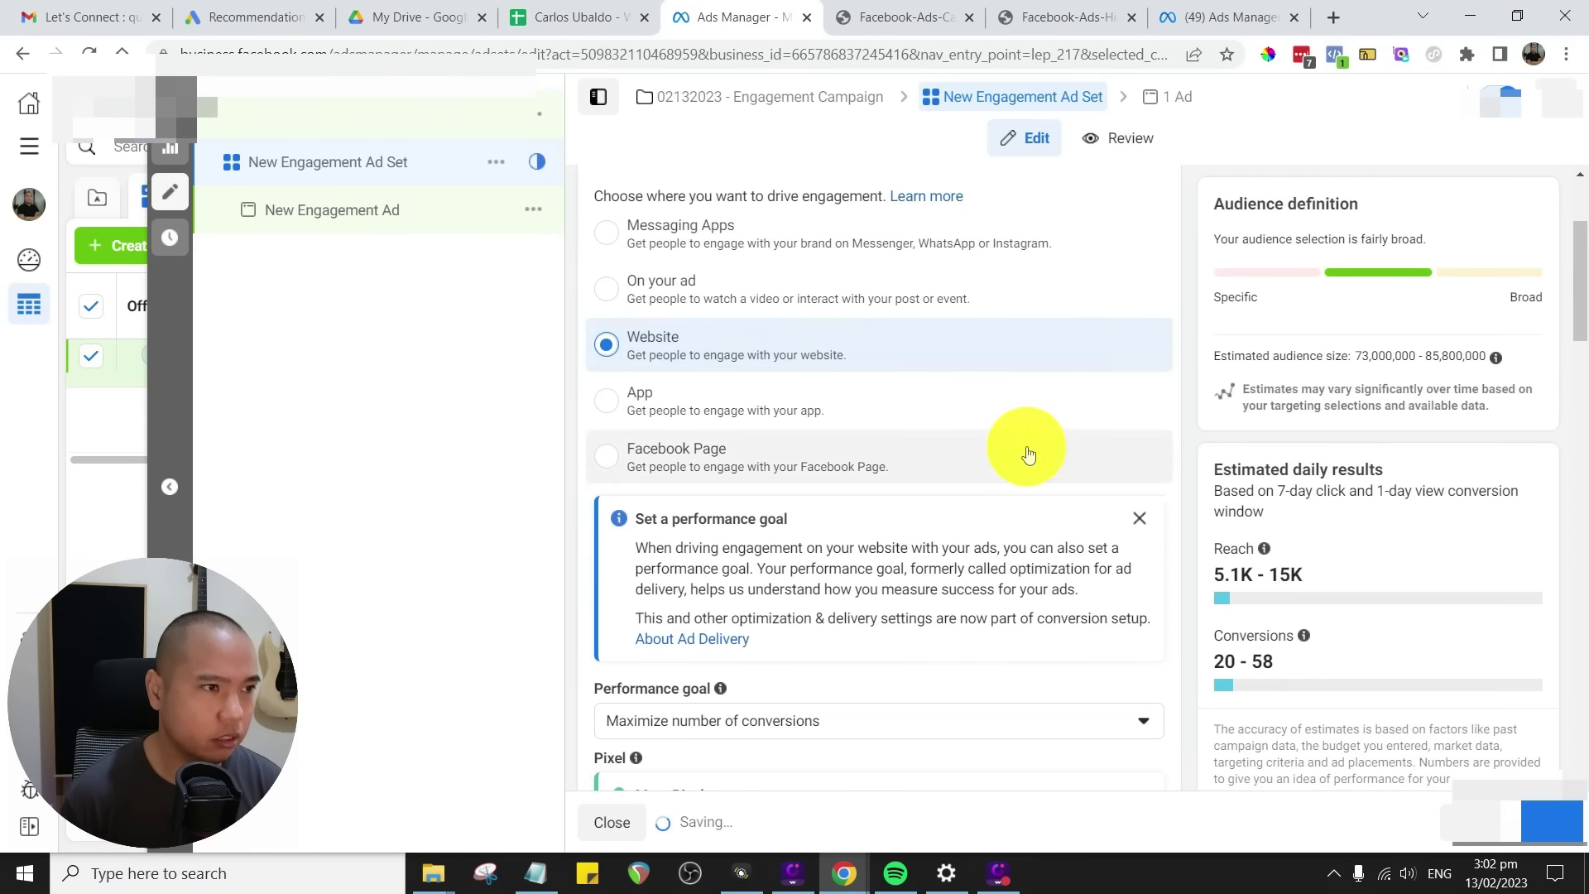
- Examine the engagement and other performance goals offered for the Website conversion location, keeping the current goal
{"action": "scroll", "coordinate": [1179, 449], "scroll_direction": "down", "scroll_amount": 4}
{"action": "scroll", "coordinate": [1181, 455], "scroll_direction": "up", "scroll_amount": 1}
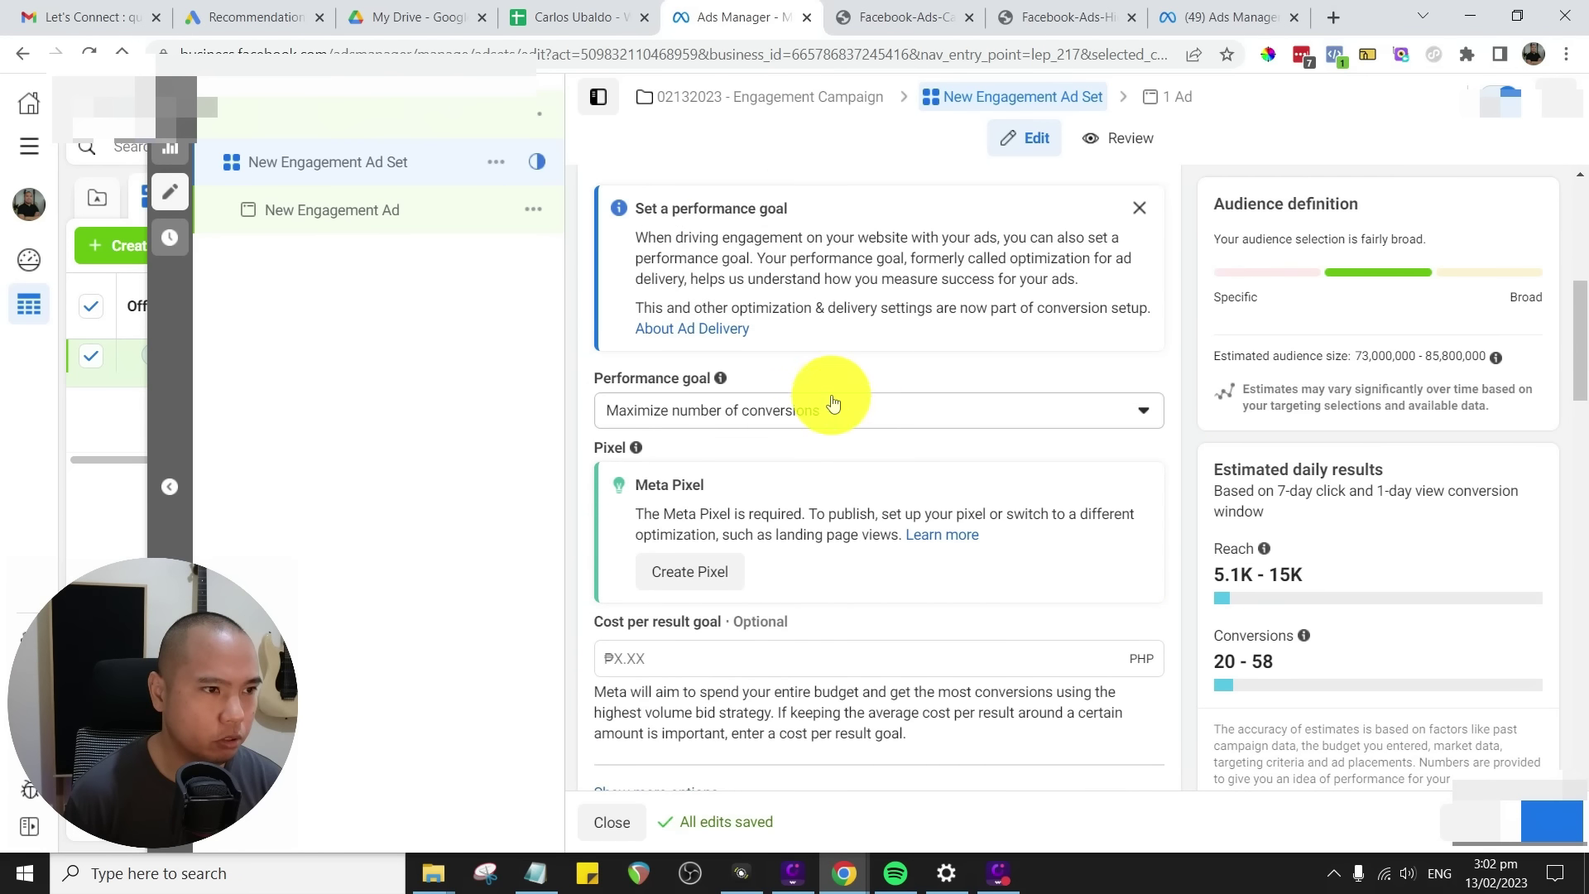
{"action": "left_click", "coordinate": [1047, 424]}
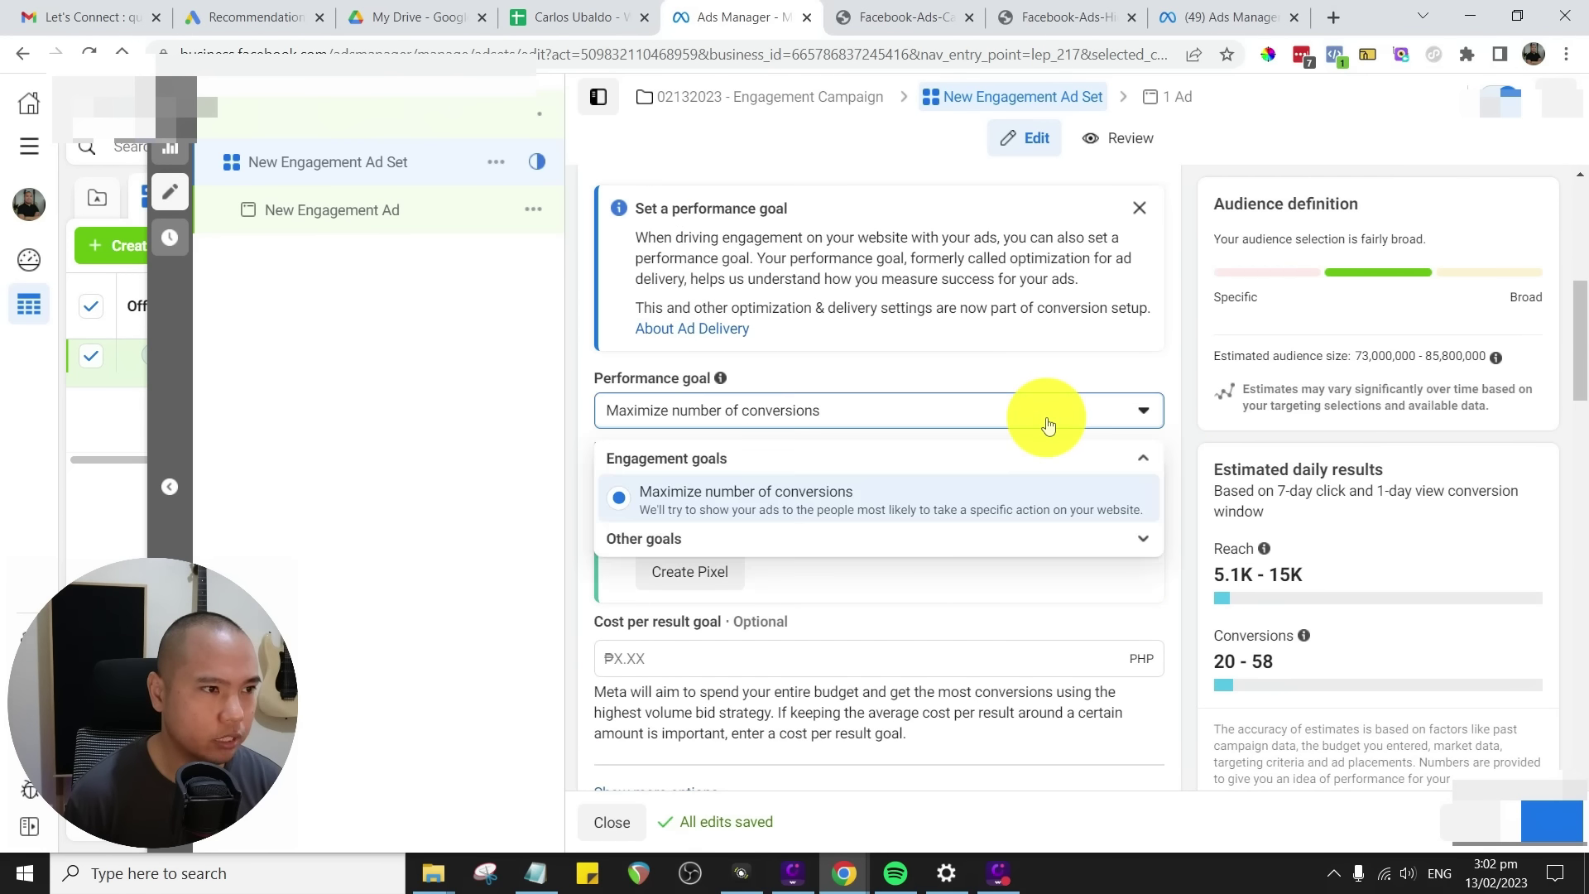
{"action": "left_click", "coordinate": [1126, 542]}
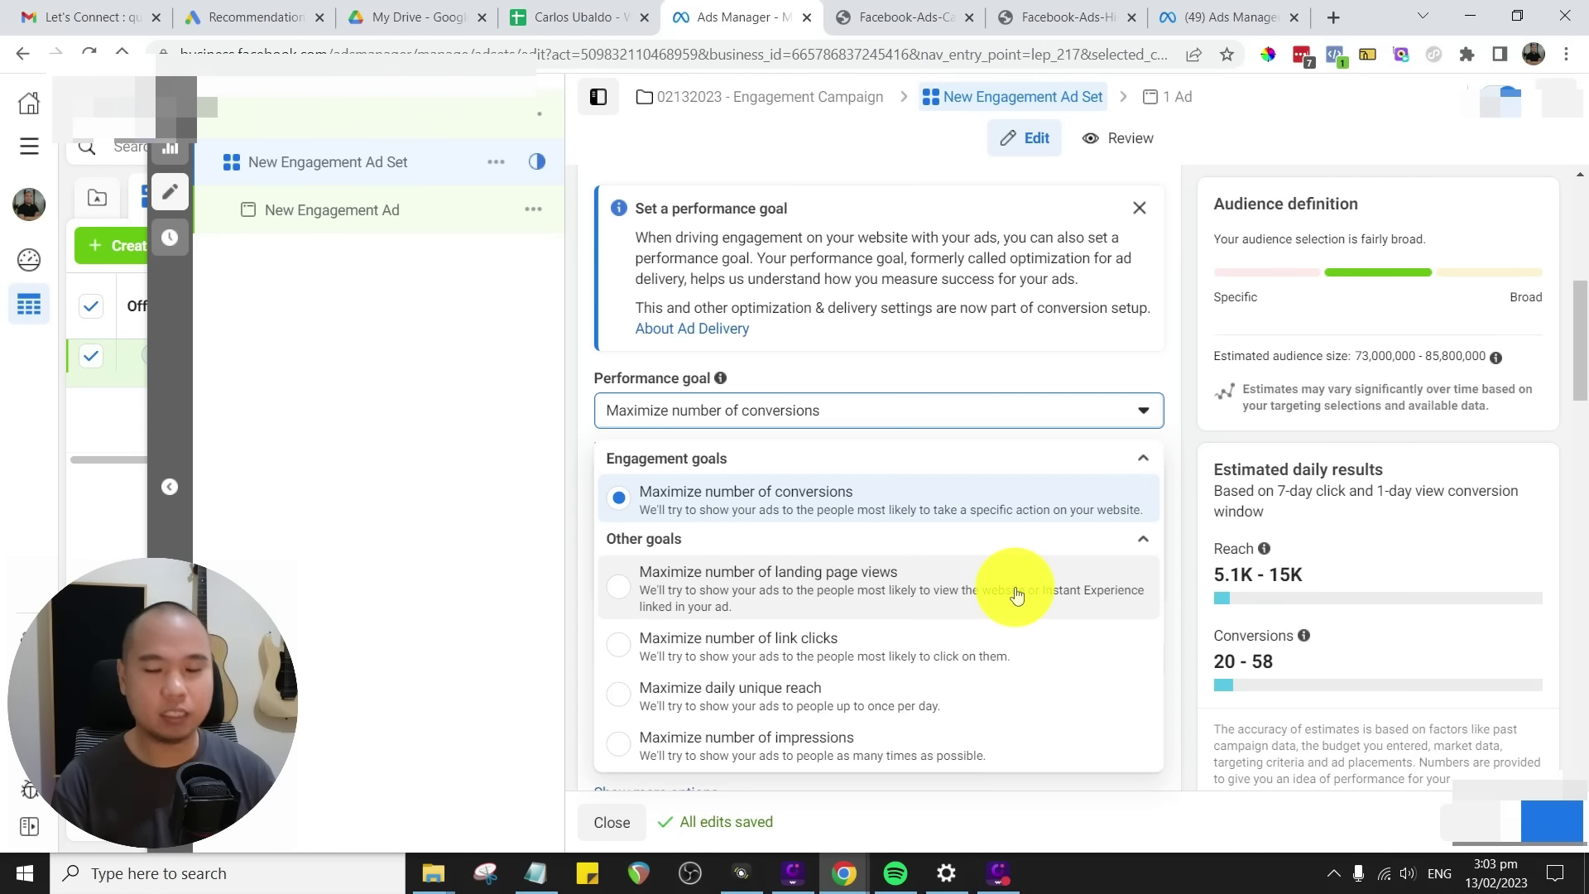
{"action": "left_click", "coordinate": [1184, 389]}
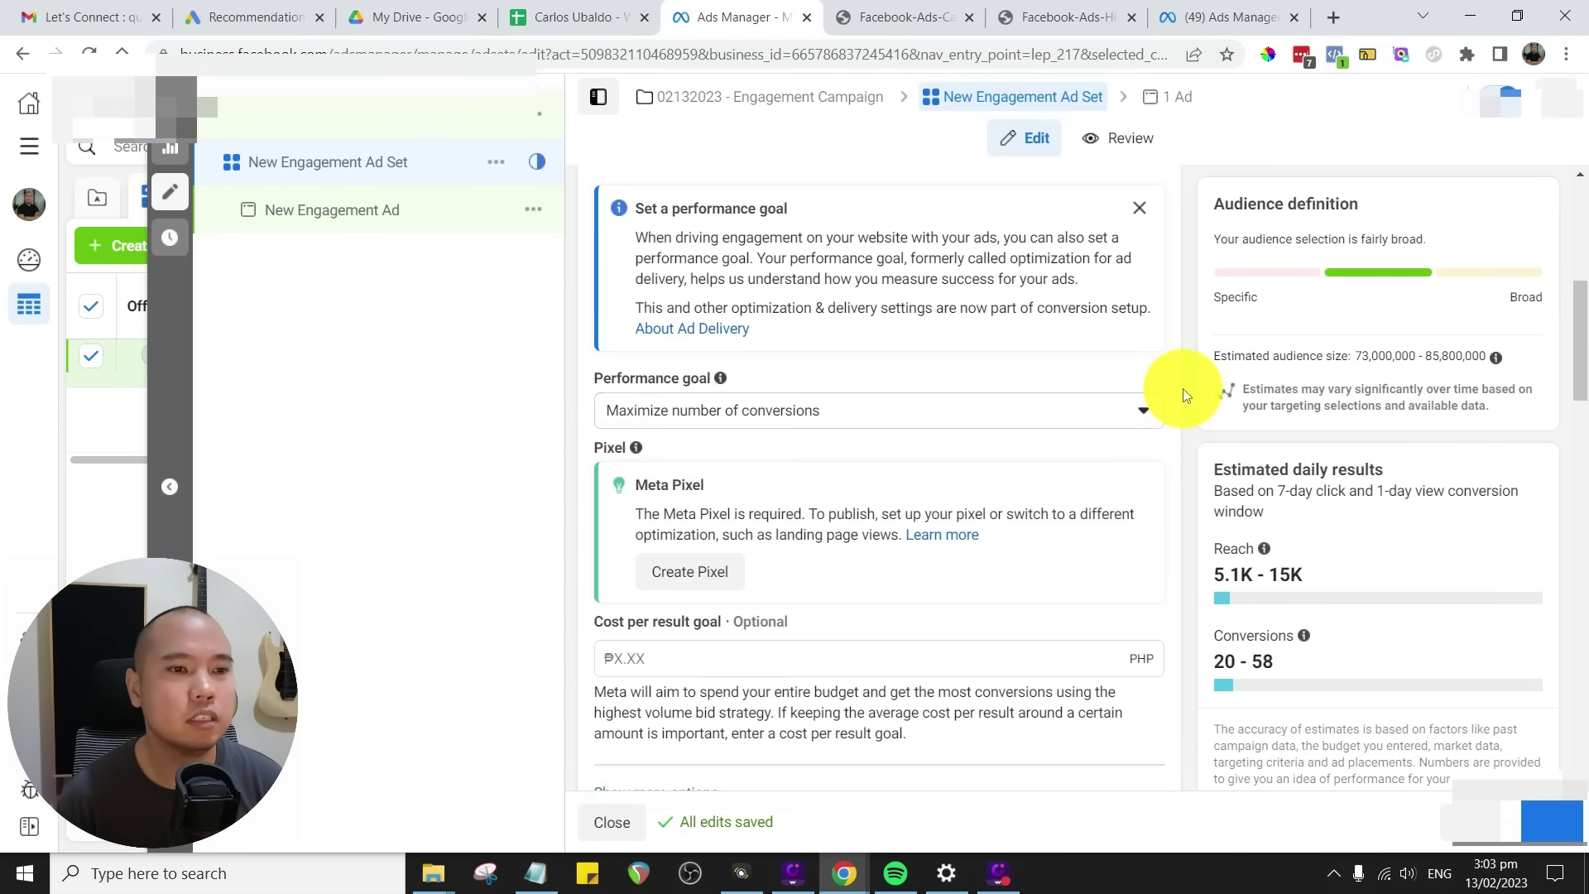
{"action": "scroll", "coordinate": [1190, 404], "scroll_direction": "up", "scroll_amount": 5}
{"action": "scroll", "coordinate": [1191, 404], "scroll_direction": "up", "scroll_amount": 1}
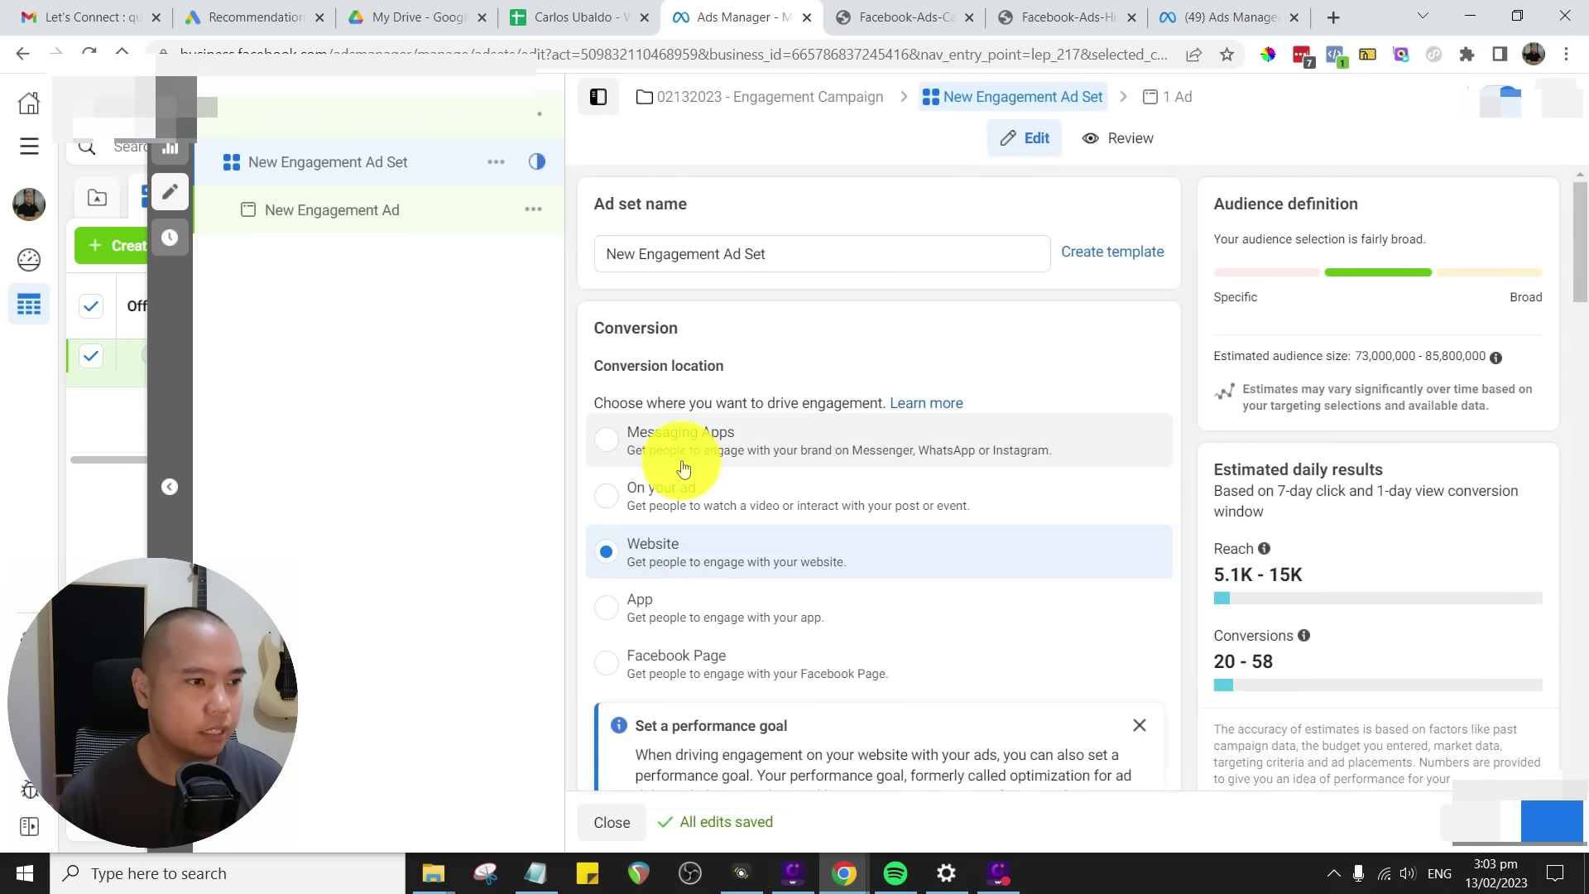
- Set the ad set's conversion location to Messaging Apps and check the available ad types, keeping Click to message
{"action": "left_click", "coordinate": [610, 439]}
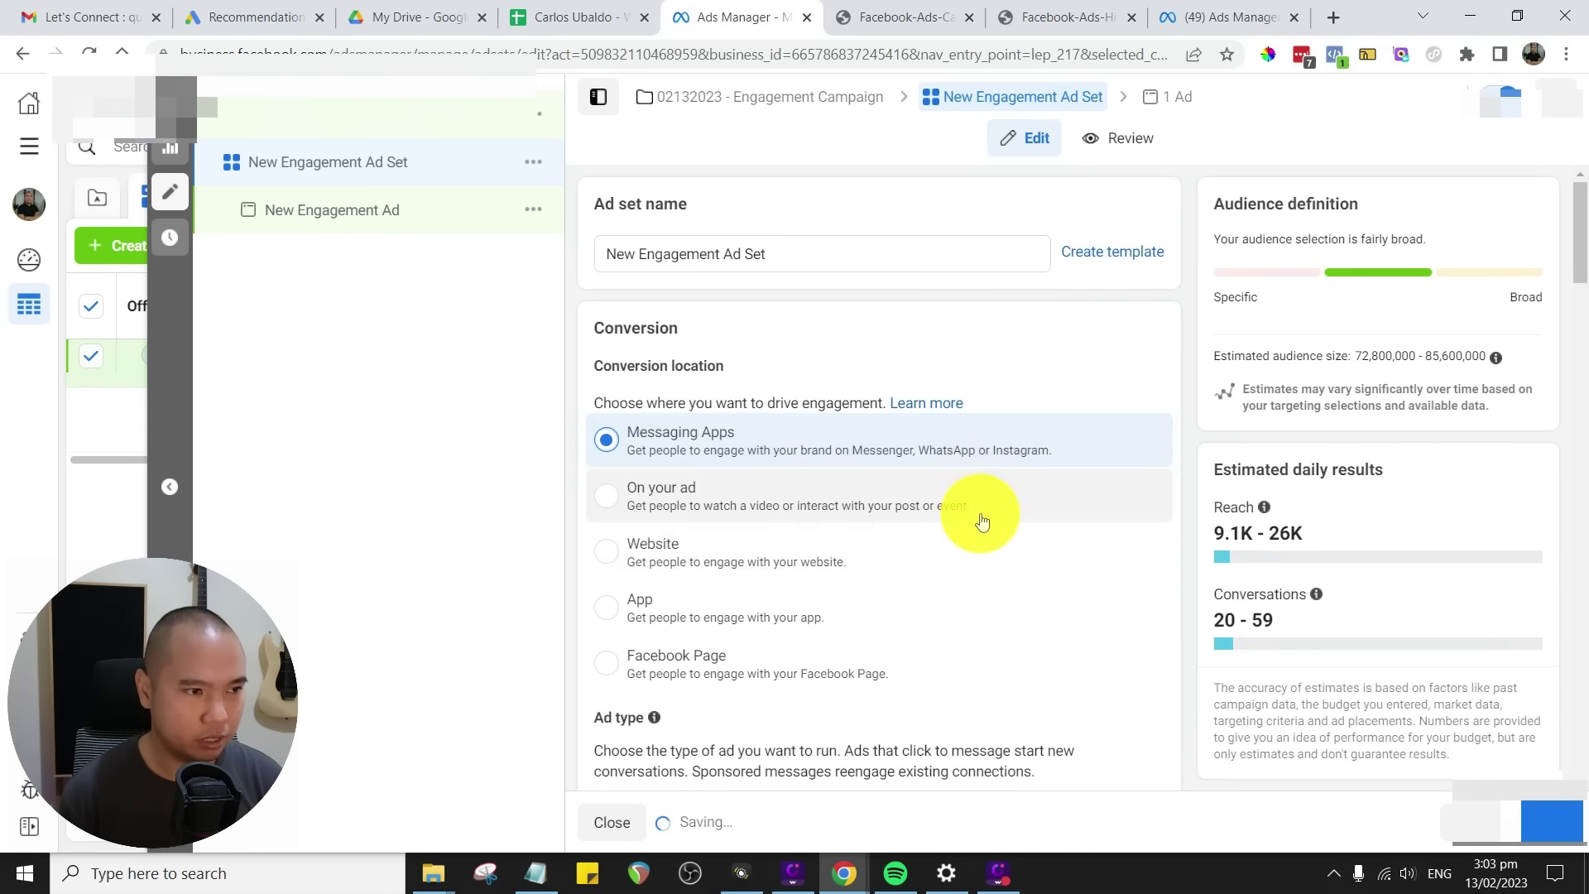
{"action": "scroll", "coordinate": [1114, 478], "scroll_direction": "down", "scroll_amount": 4}
{"action": "scroll", "coordinate": [1194, 464], "scroll_direction": "down", "scroll_amount": 3}
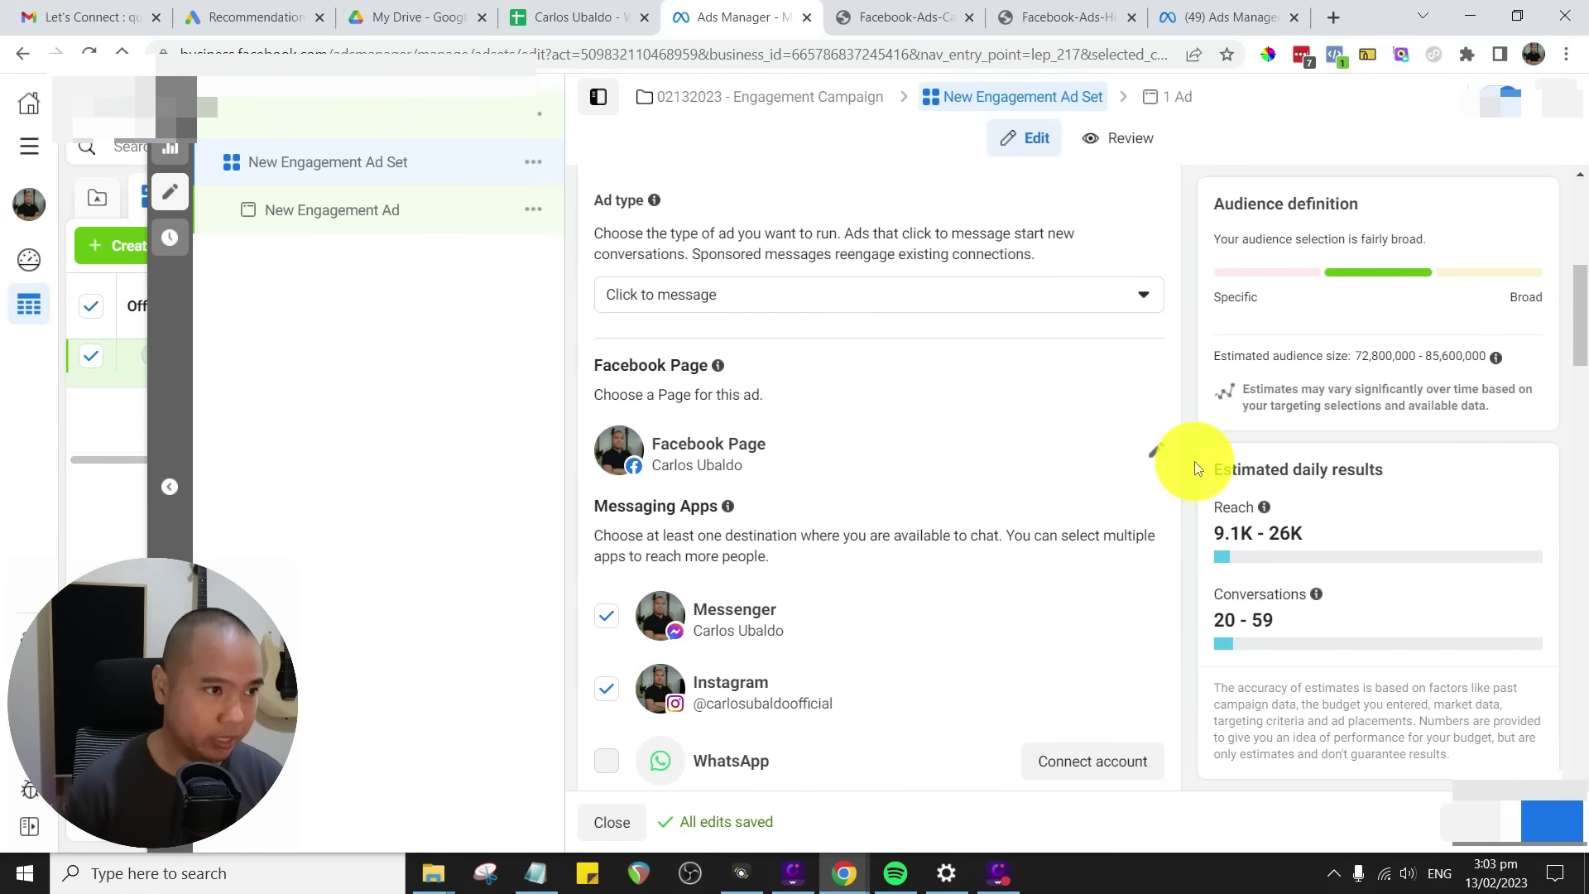
{"action": "scroll", "coordinate": [1143, 462], "scroll_direction": "up", "scroll_amount": 3}
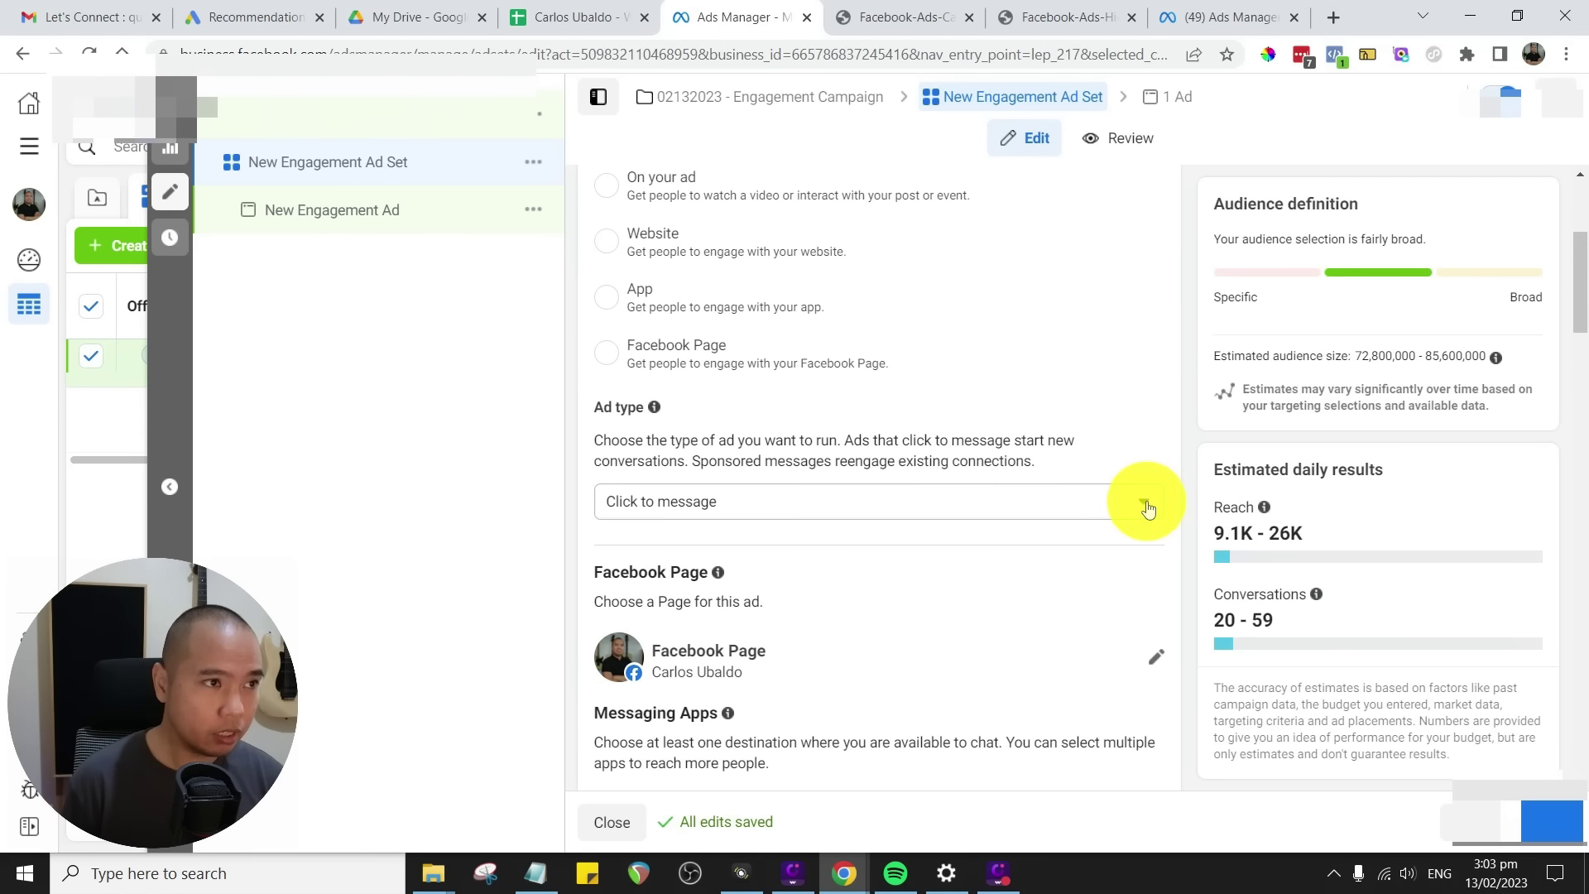
{"action": "scroll", "coordinate": [1154, 496], "scroll_direction": "up", "scroll_amount": 1}
{"action": "left_click", "coordinate": [1126, 613]}
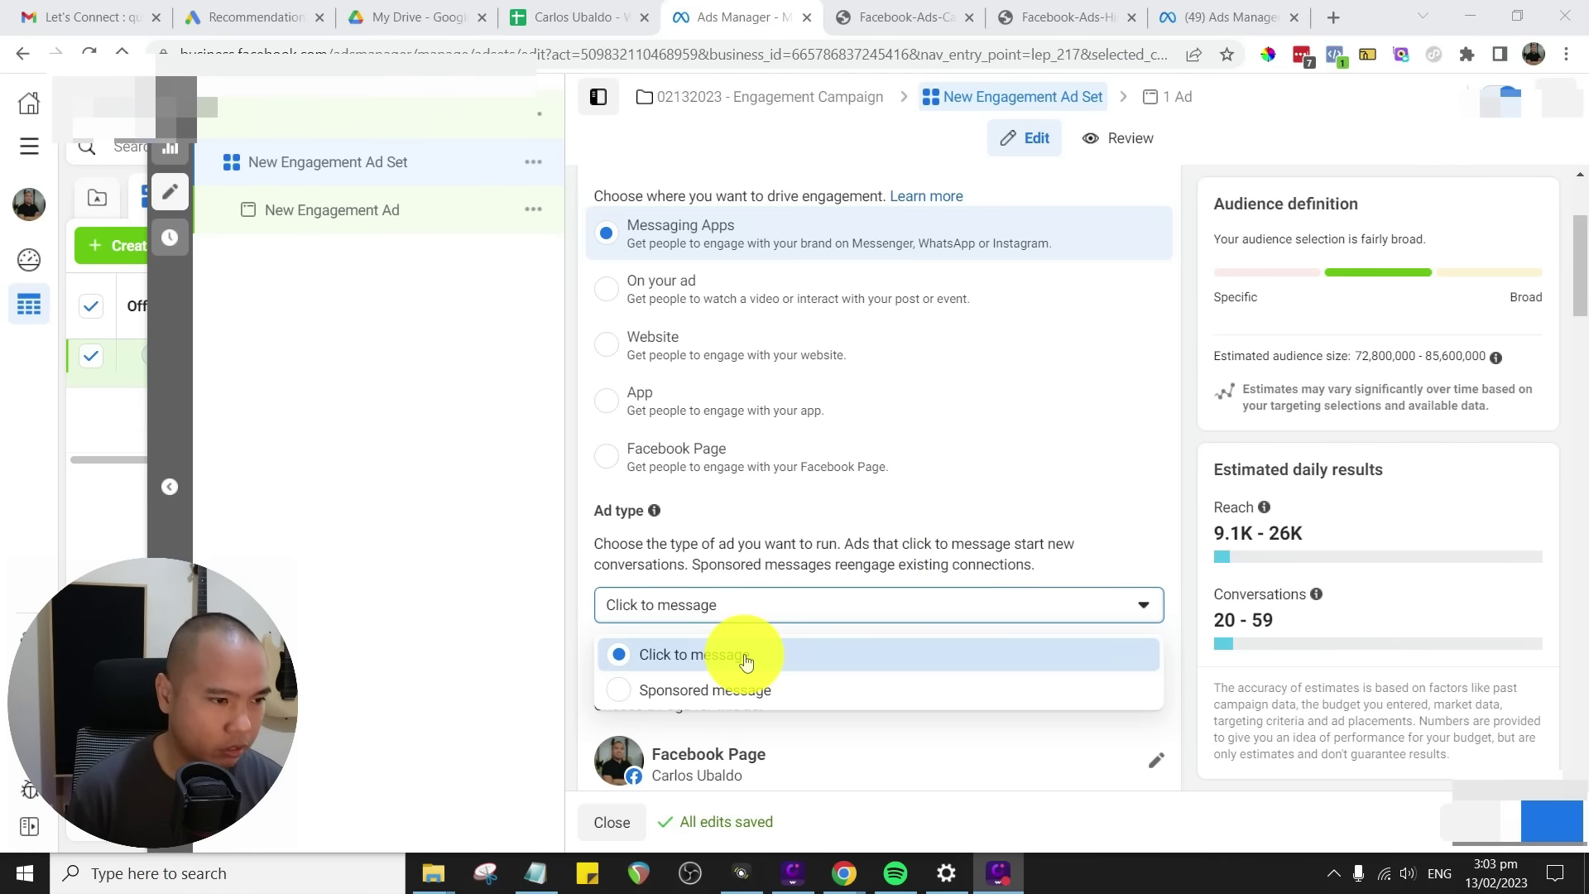
{"action": "left_click", "coordinate": [1178, 604]}
- Look through the Facebook Pages available for this ad, keeping the currently selected Page
{"action": "scroll", "coordinate": [1158, 600], "scroll_direction": "down", "scroll_amount": 5}
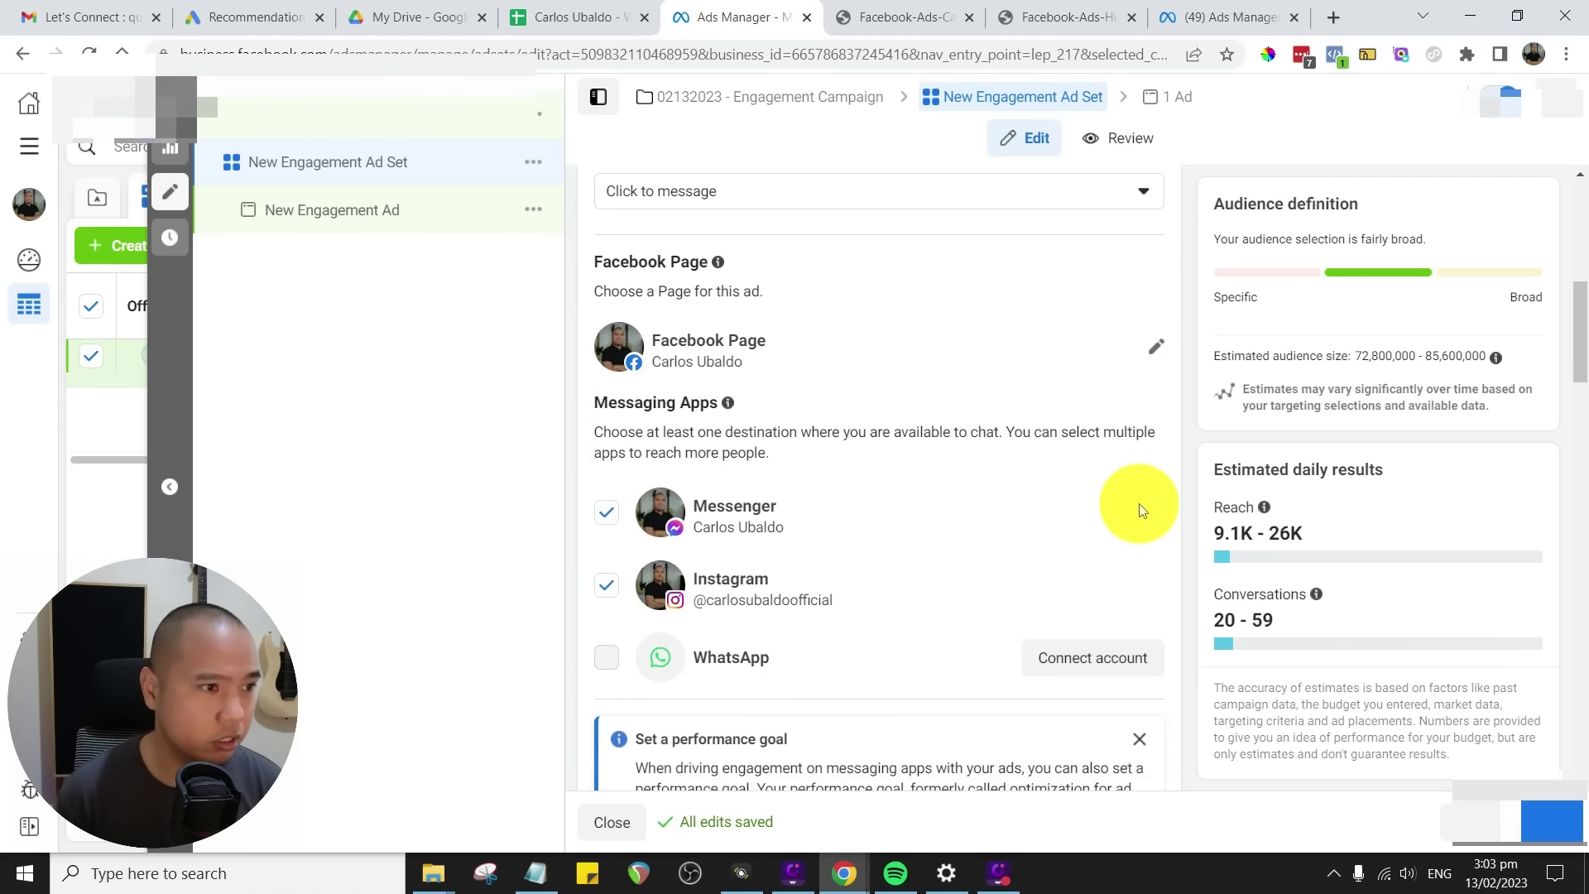
{"action": "left_click", "coordinate": [1156, 336]}
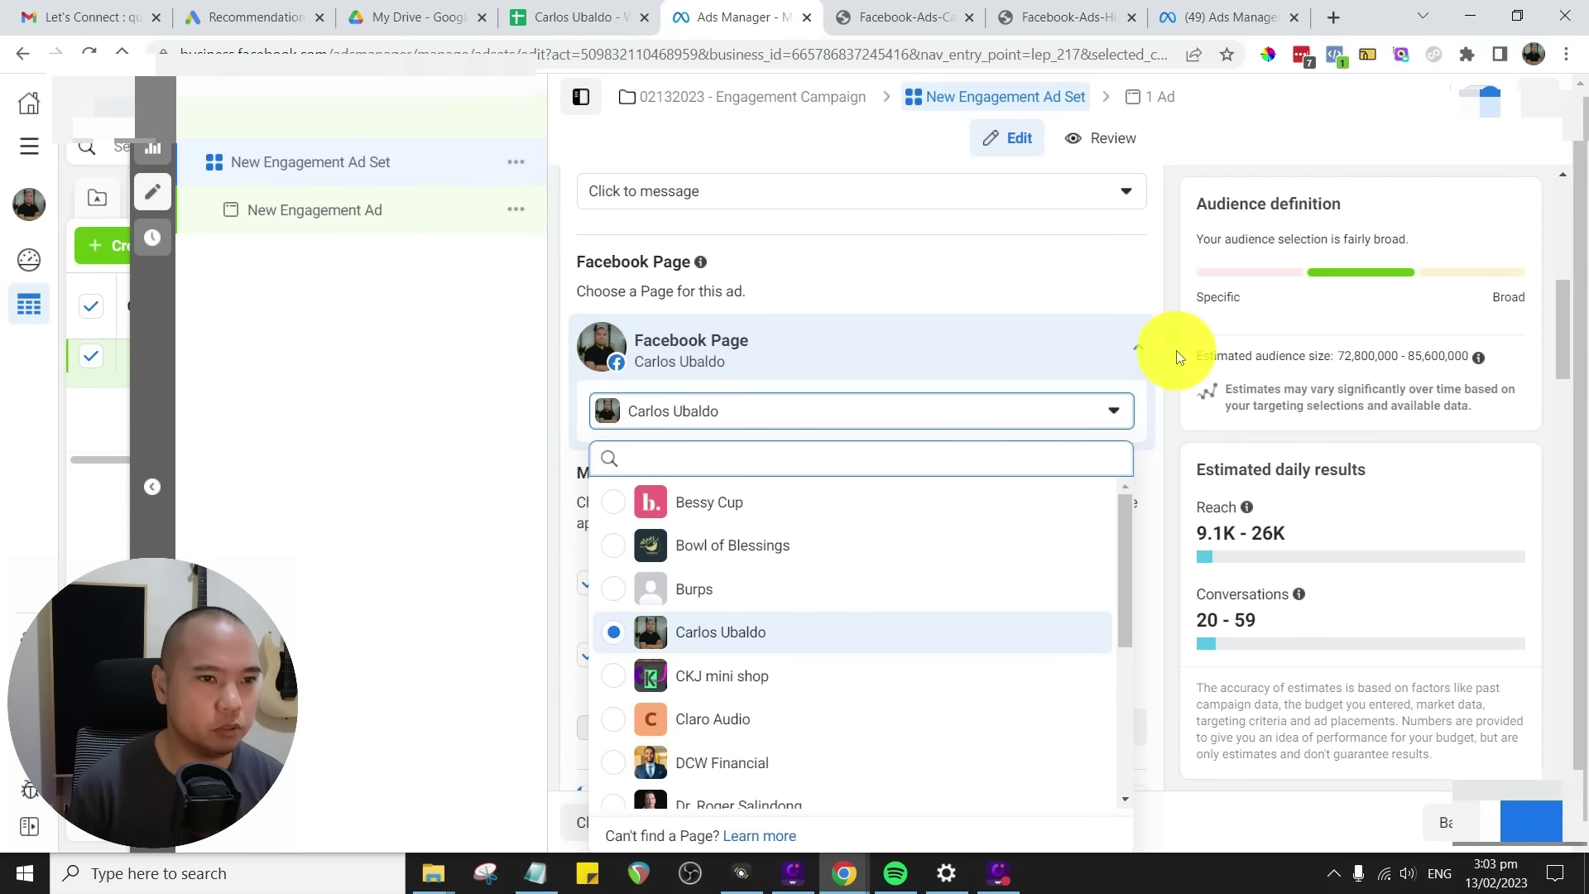
{"action": "left_click", "coordinate": [1172, 348]}
{"action": "left_click", "coordinate": [1131, 408]}
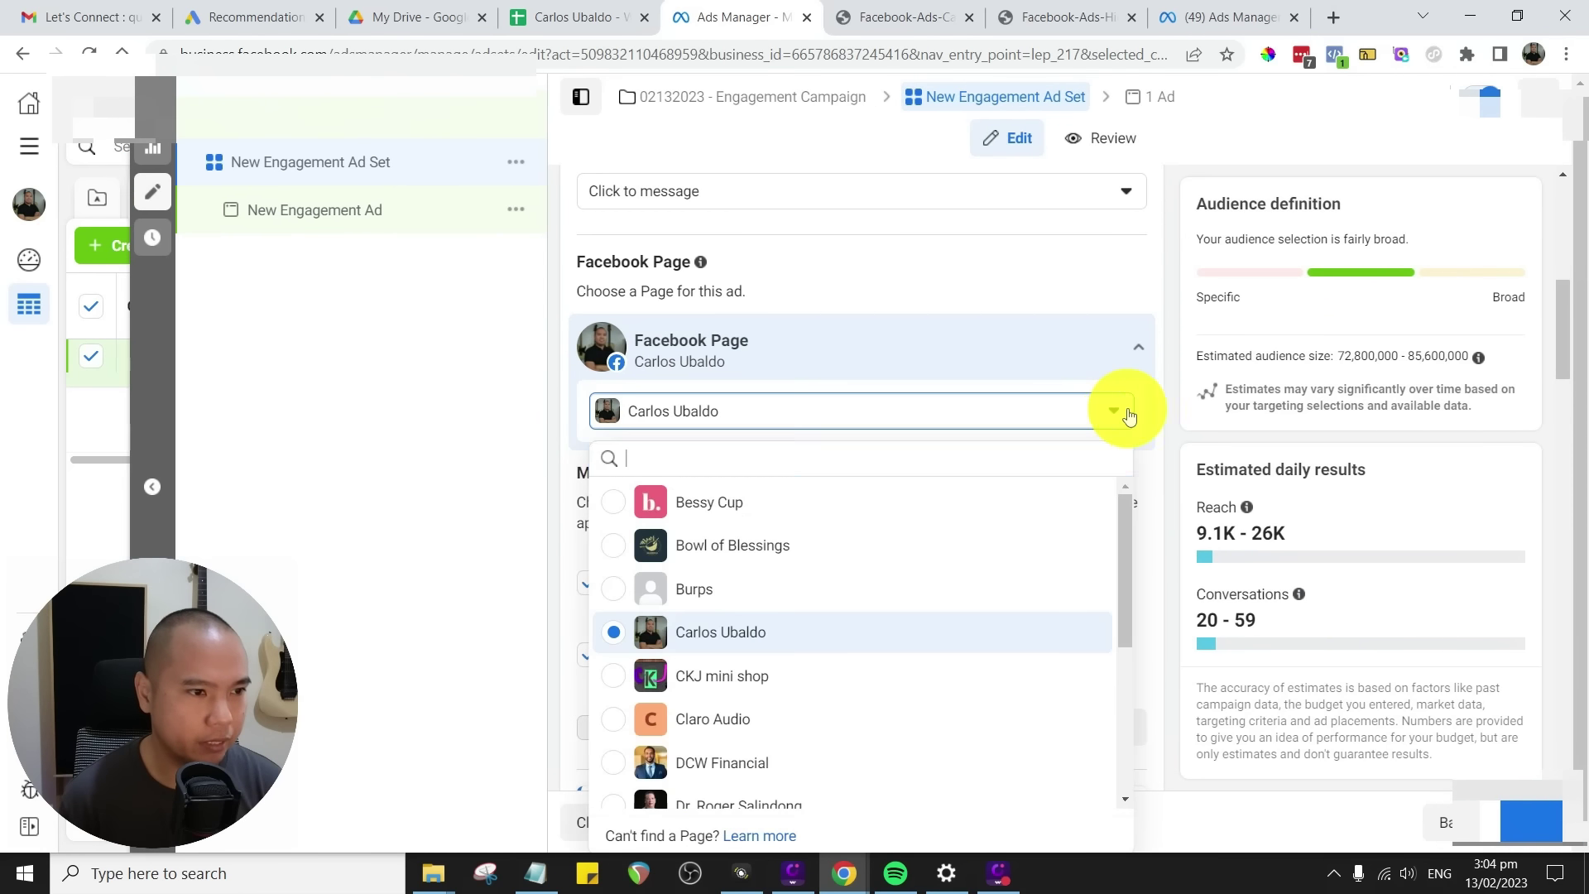
{"action": "scroll", "coordinate": [1003, 642], "scroll_direction": "down", "scroll_amount": 4}
{"action": "scroll", "coordinate": [951, 667], "scroll_direction": "up", "scroll_amount": 4}
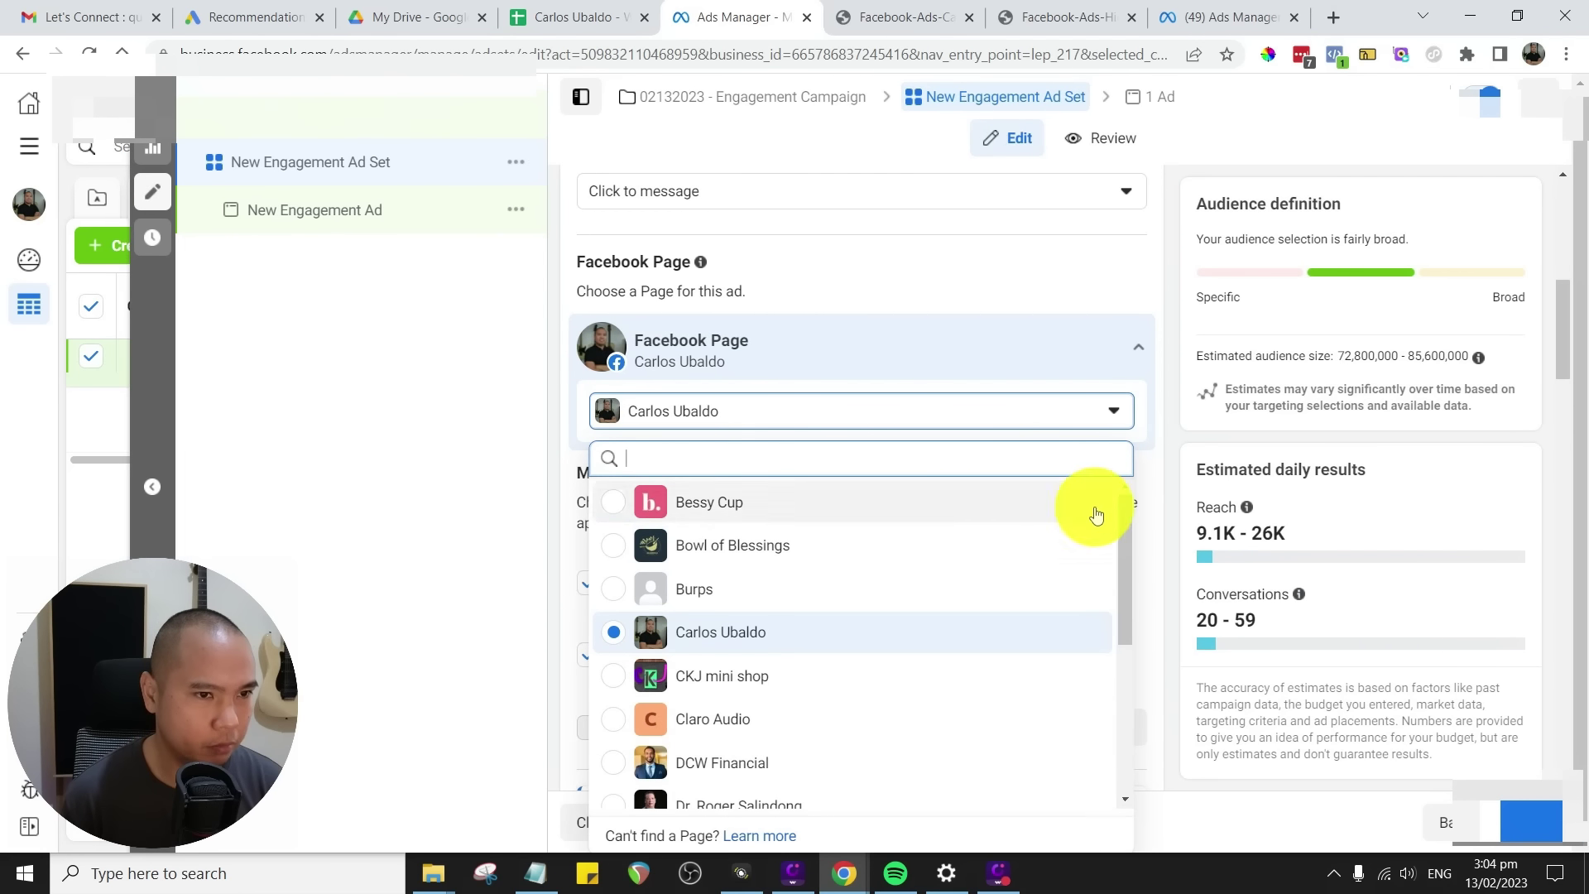
{"action": "left_click", "coordinate": [1169, 443]}
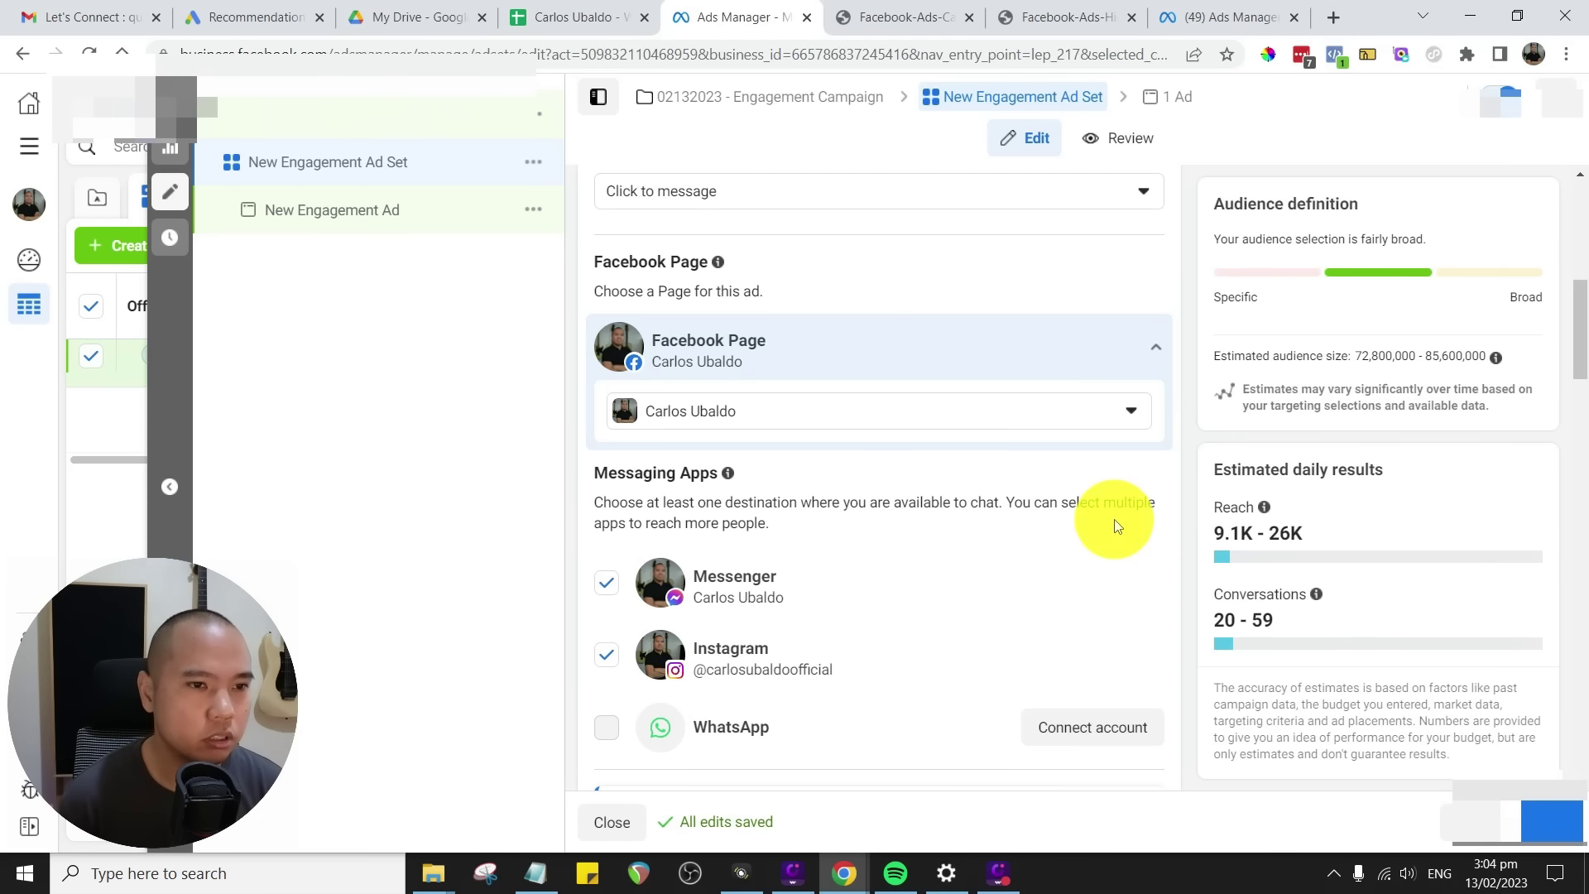
- Review the messaging apps, performance goal and optional bid control settings, leaving the bid control empty
{"action": "scroll", "coordinate": [1114, 519], "scroll_direction": "down", "scroll_amount": 2}
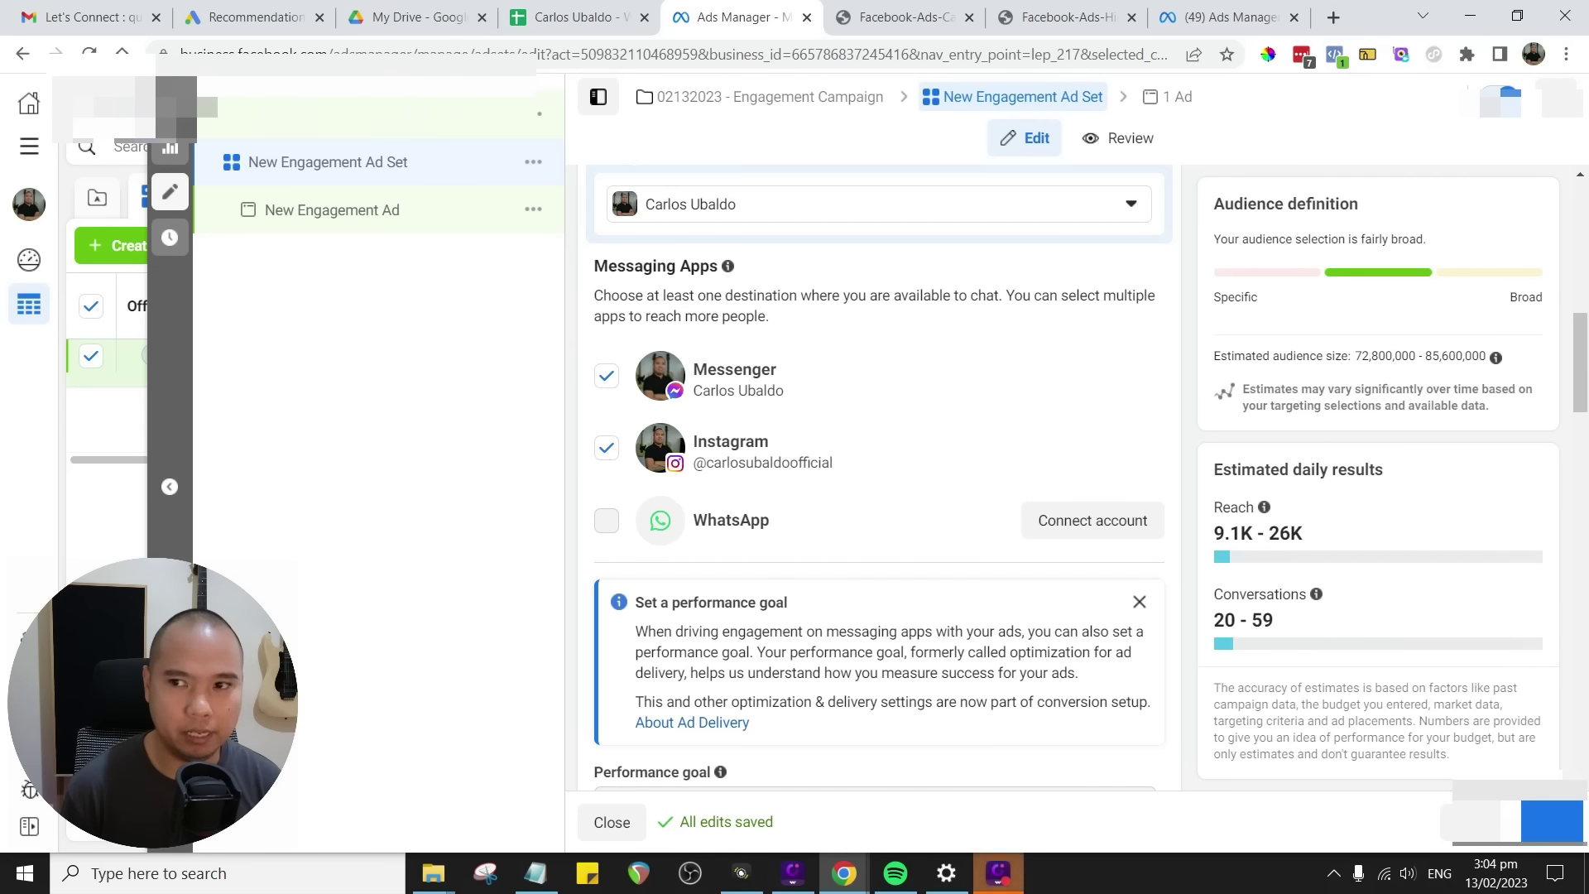
{"action": "scroll", "coordinate": [877, 463], "scroll_direction": "down", "scroll_amount": 1}
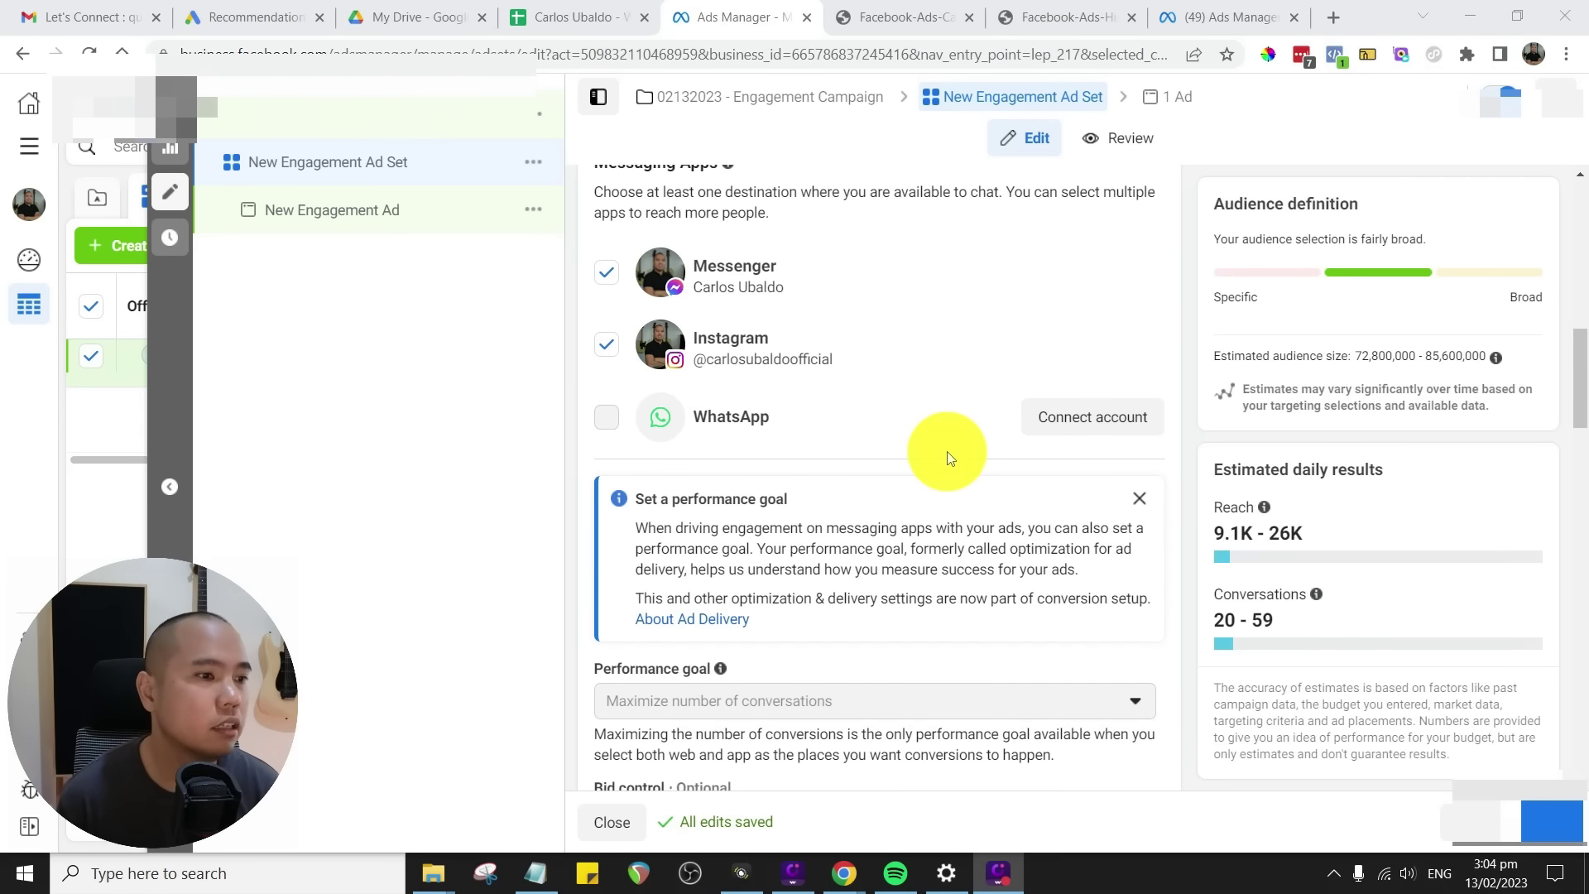
{"action": "scroll", "coordinate": [1076, 405], "scroll_direction": "down", "scroll_amount": 2}
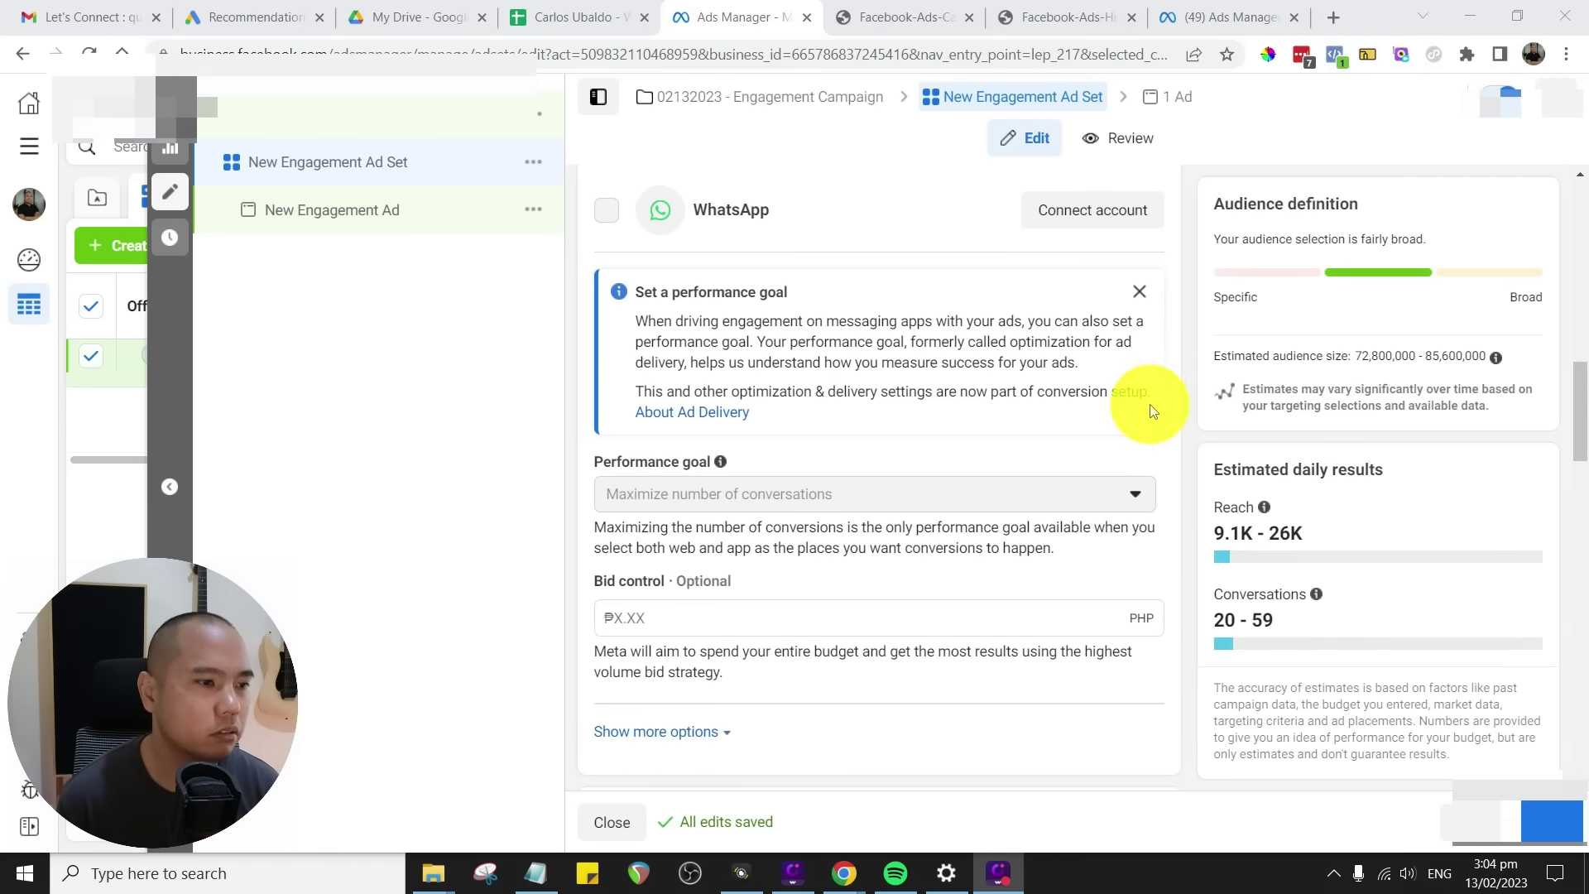
{"action": "scroll", "coordinate": [1153, 411], "scroll_direction": "down", "scroll_amount": 2}
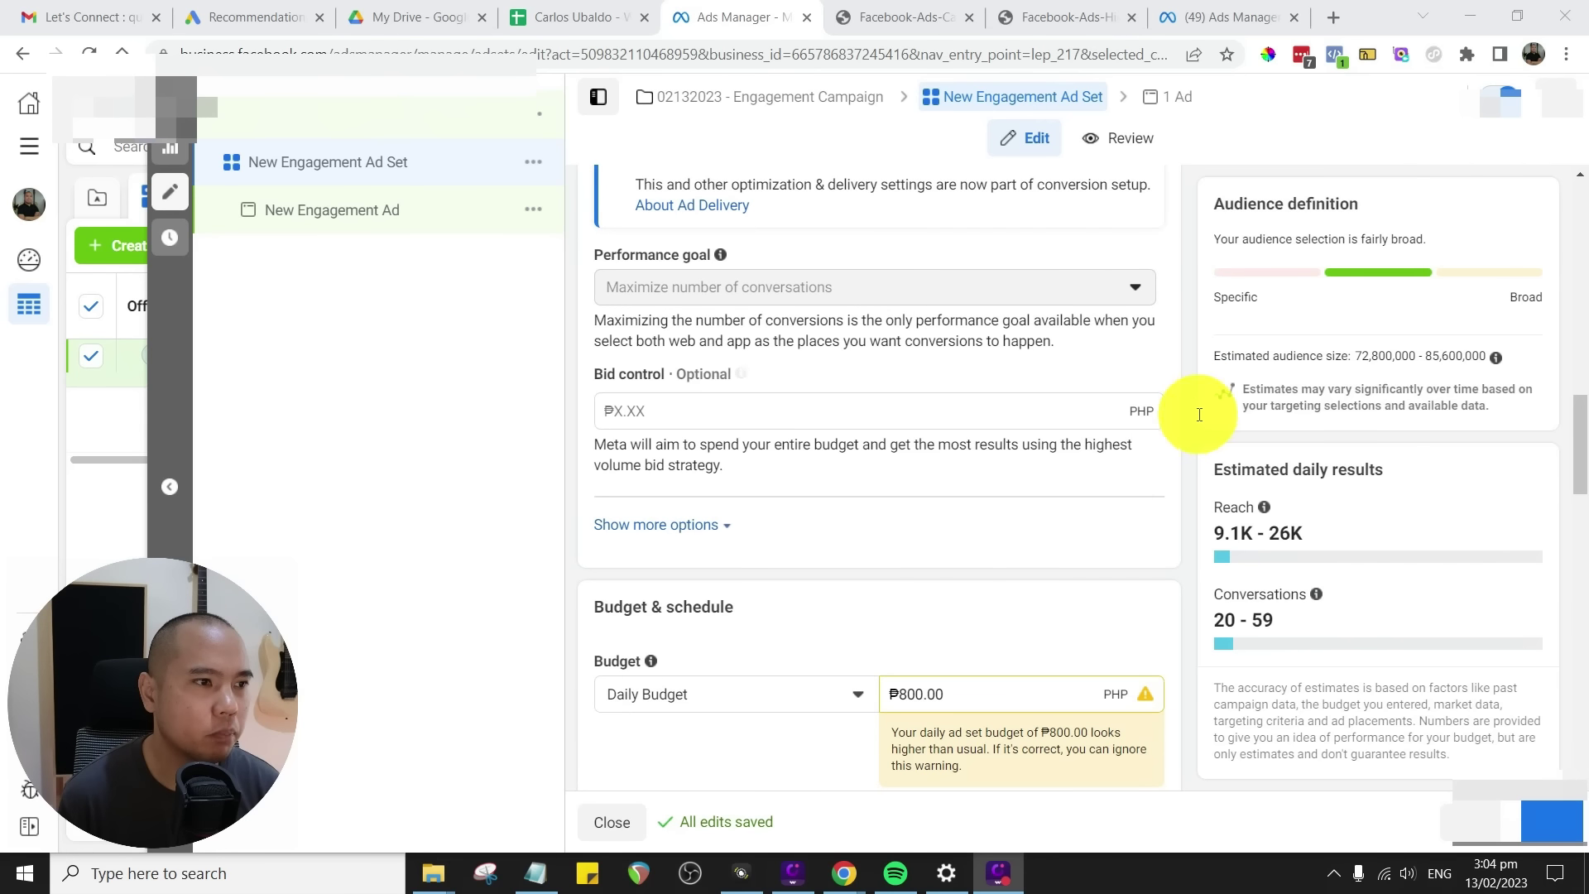
{"action": "left_click", "coordinate": [851, 410]}
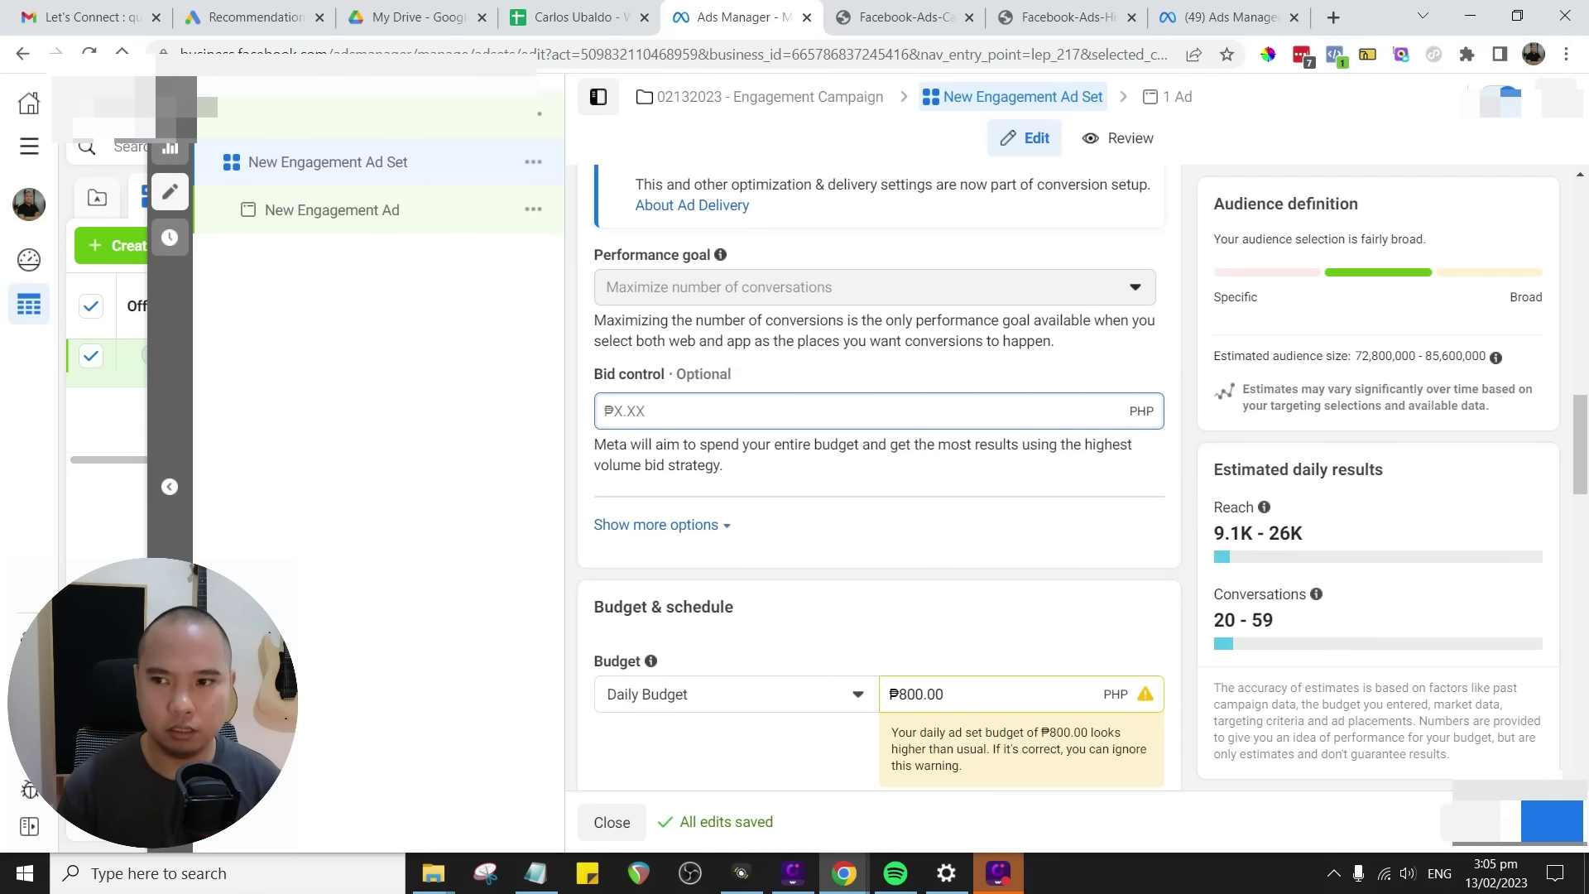
{"action": "left_click", "coordinate": [998, 873]}
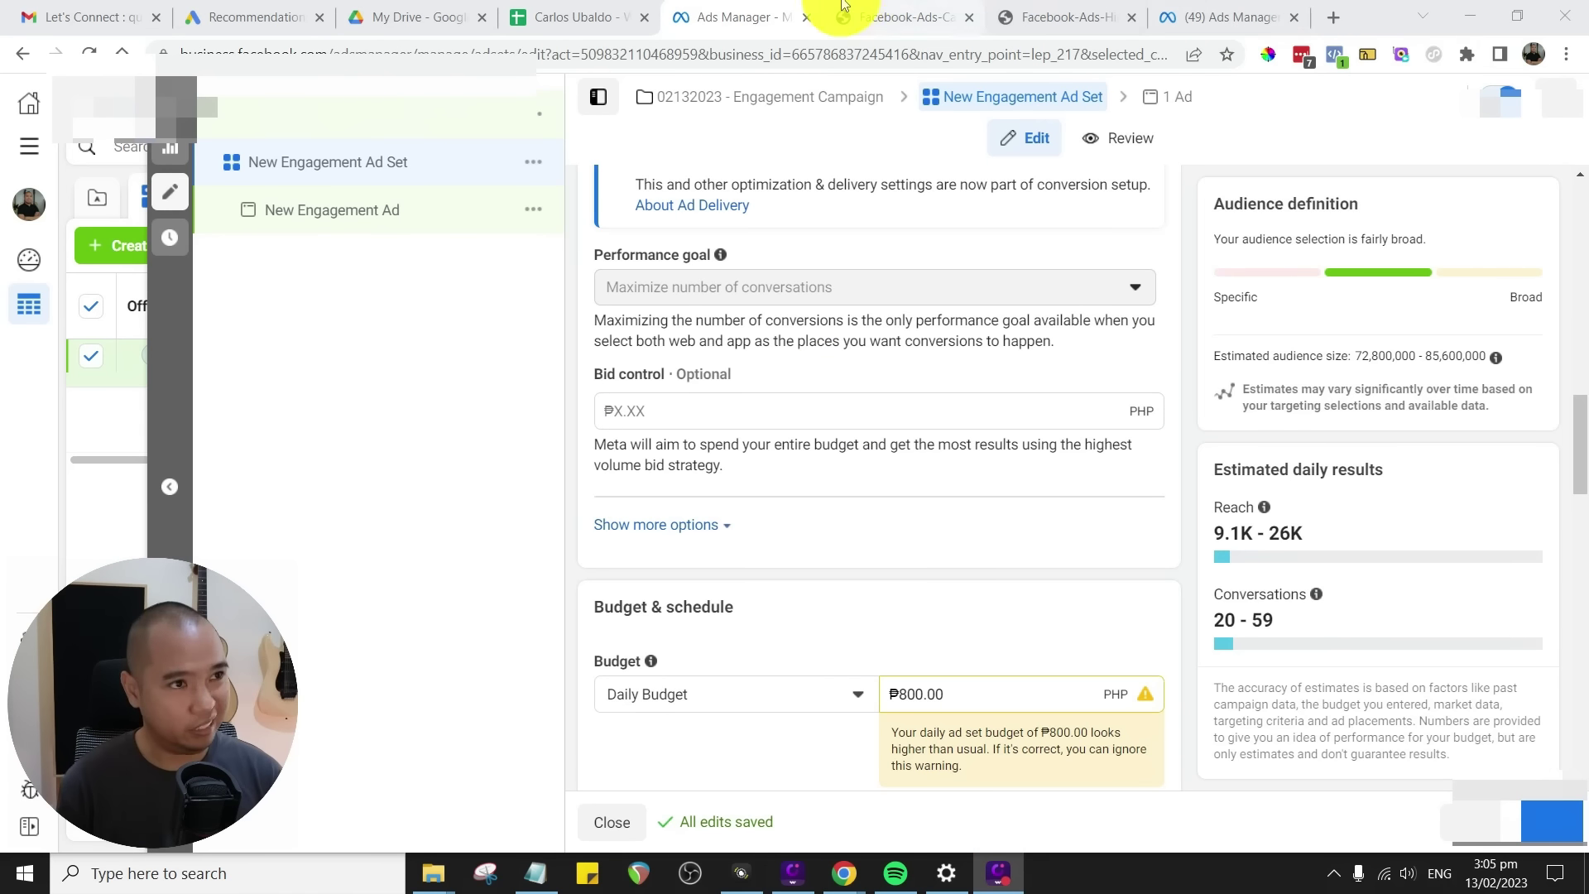
{"action": "left_click", "coordinate": [762, 7]}
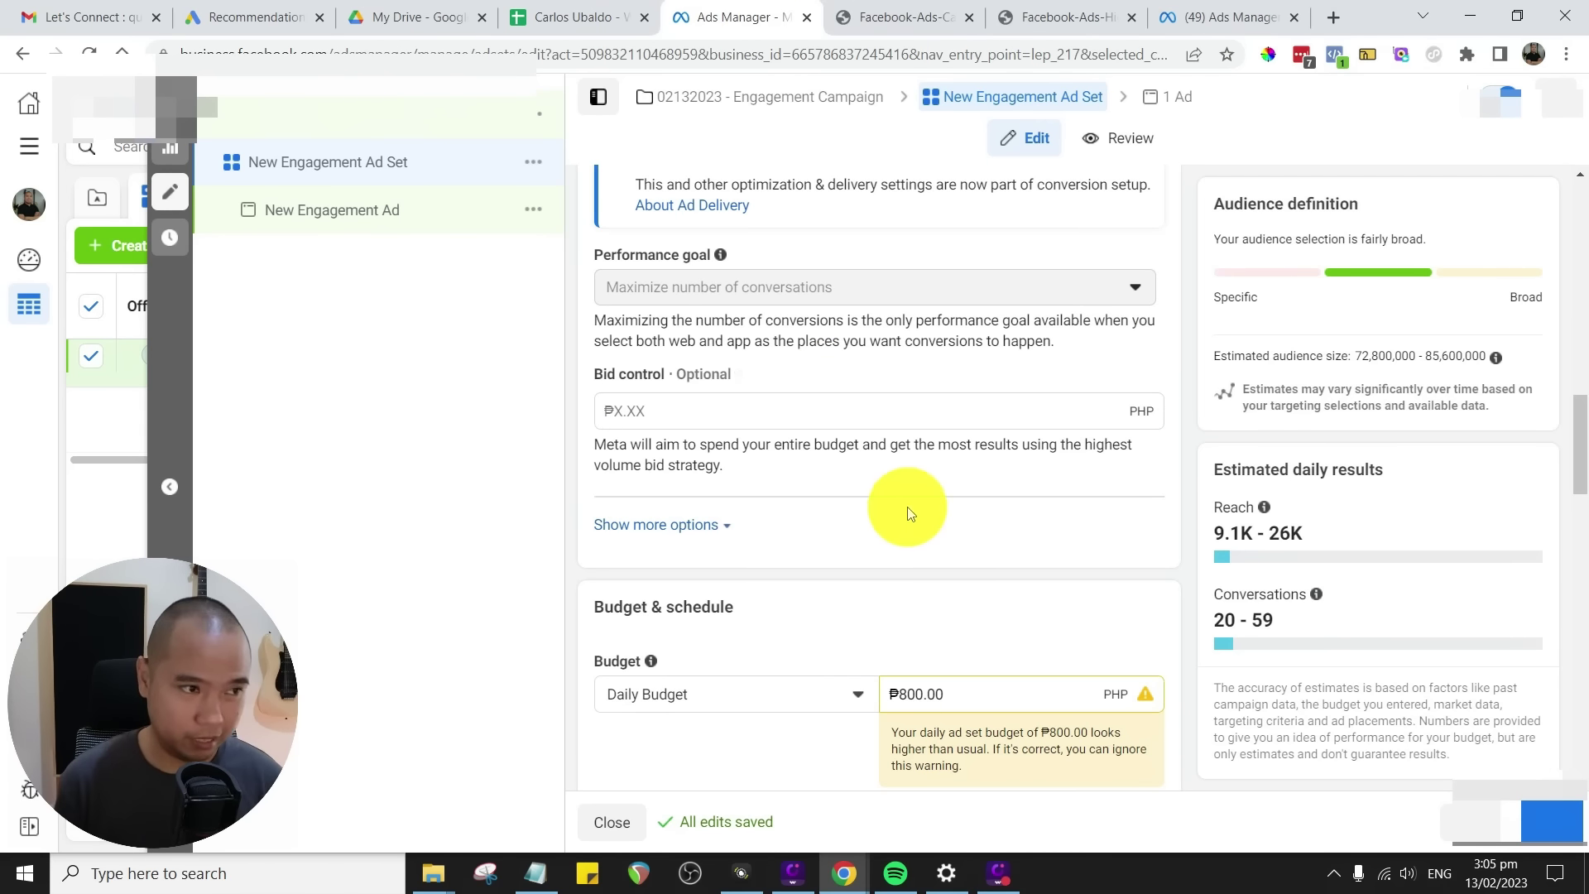
- Check the budget types offered under Budget & schedule, keeping Daily Budget
{"action": "scroll", "coordinate": [943, 480], "scroll_direction": "down", "scroll_amount": 3}
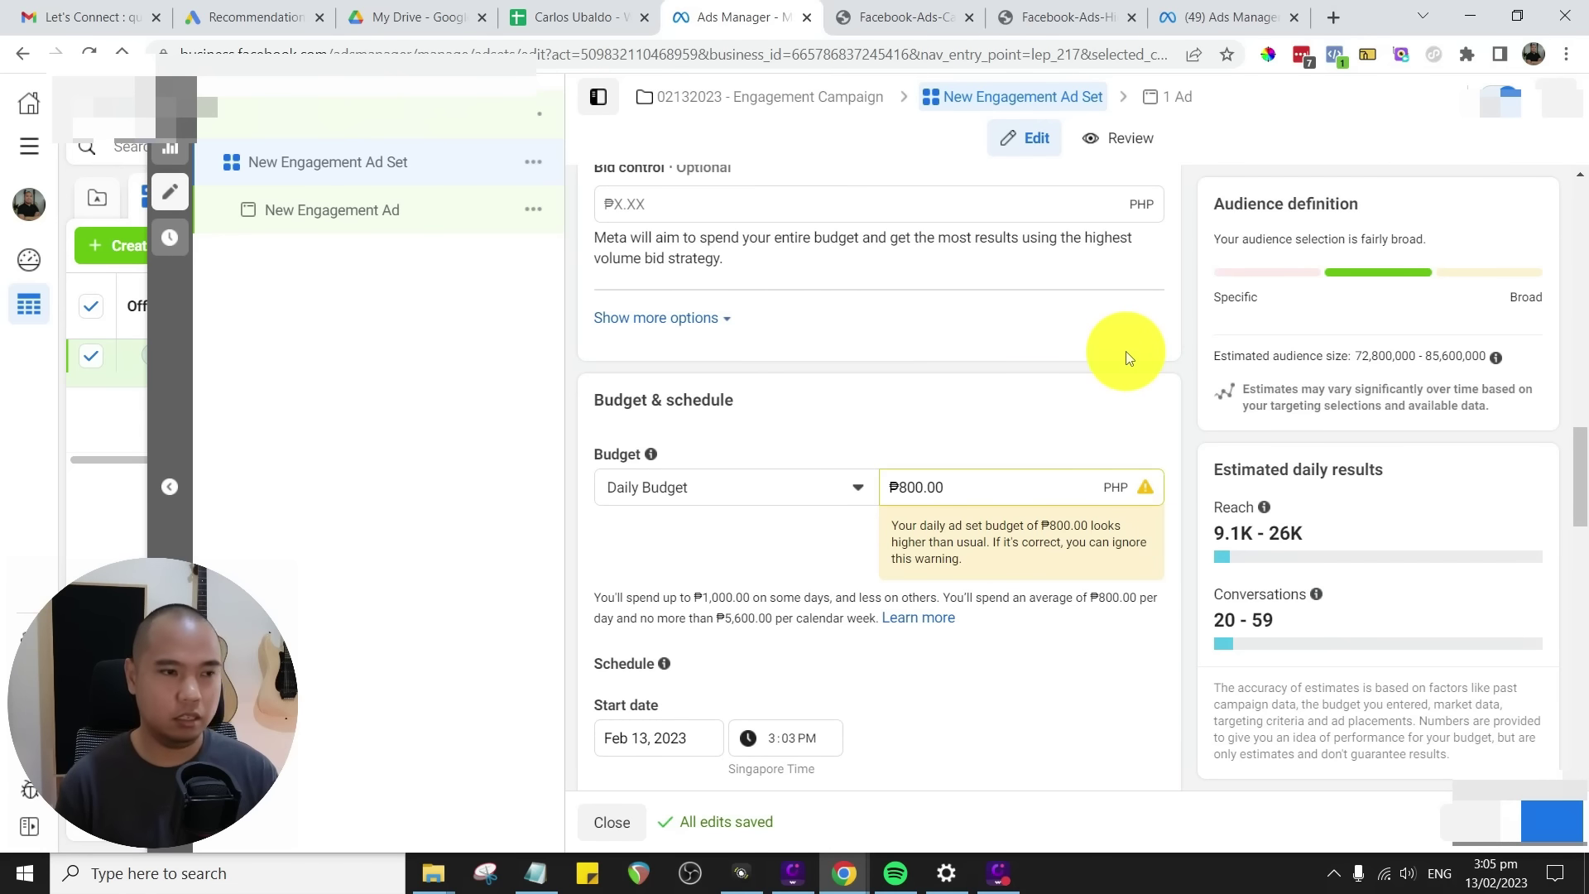
{"action": "scroll", "coordinate": [1158, 376], "scroll_direction": "up", "scroll_amount": 1}
{"action": "scroll", "coordinate": [828, 513], "scroll_direction": "down", "scroll_amount": 1}
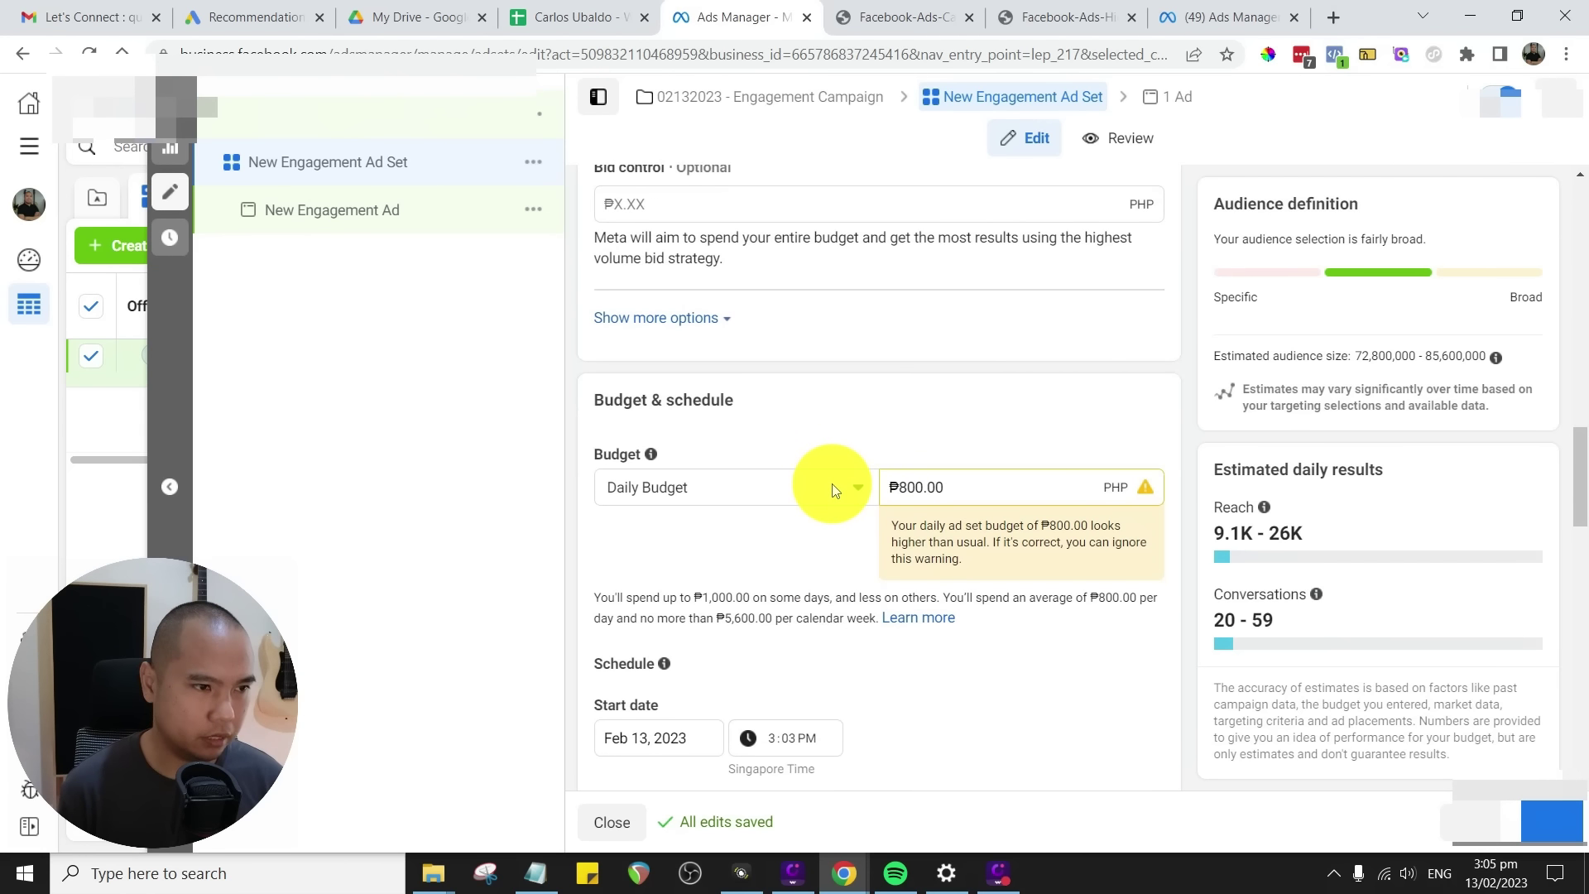
{"action": "left_click", "coordinate": [849, 490]}
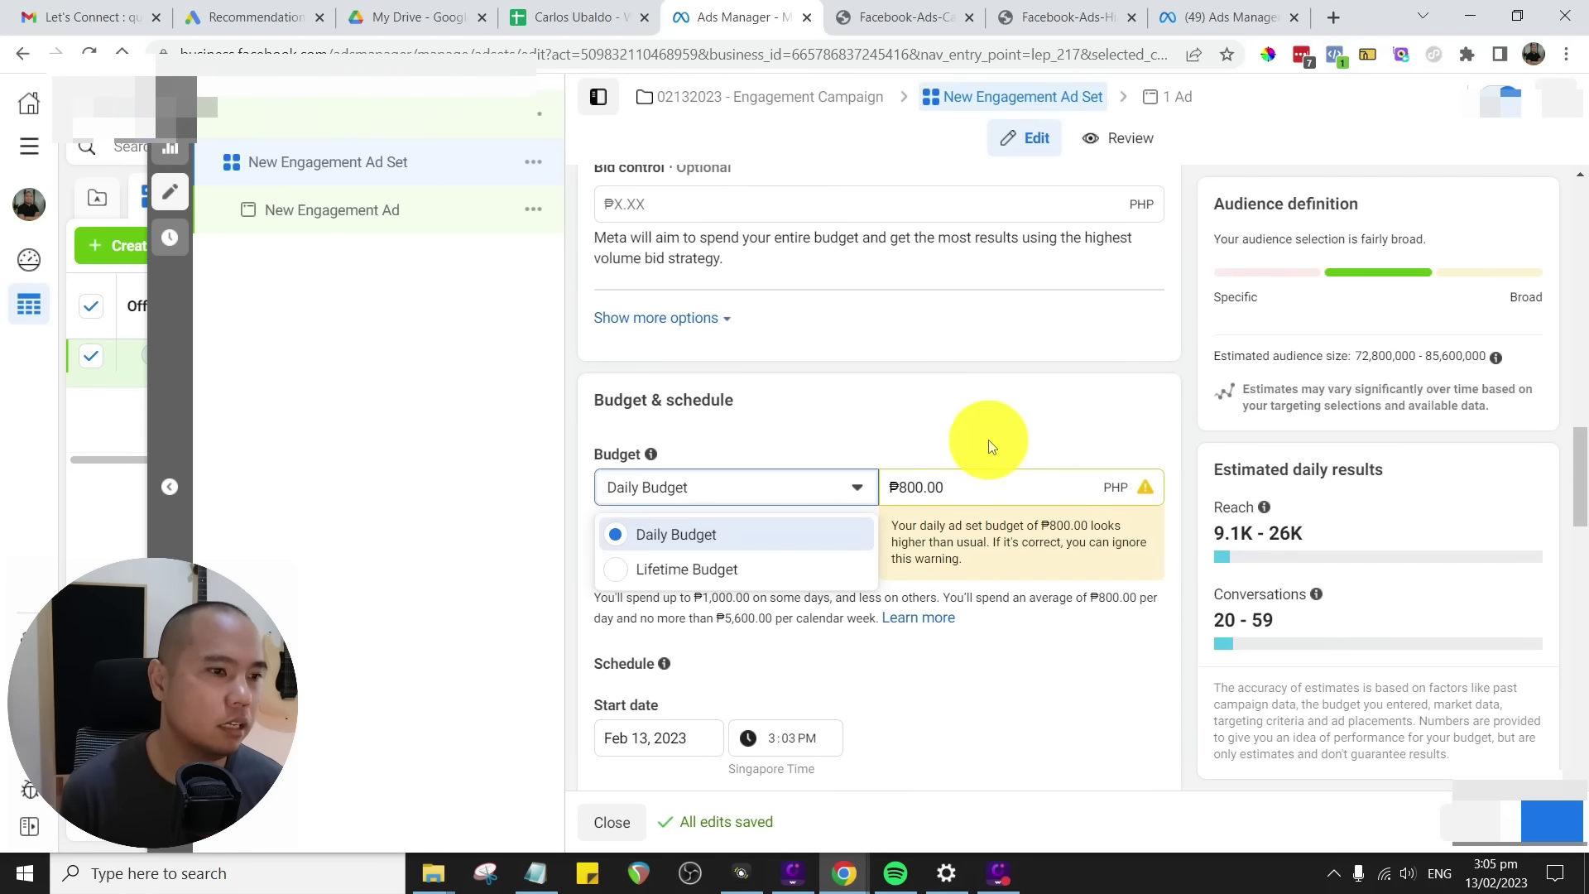
{"action": "left_click", "coordinate": [1176, 429]}
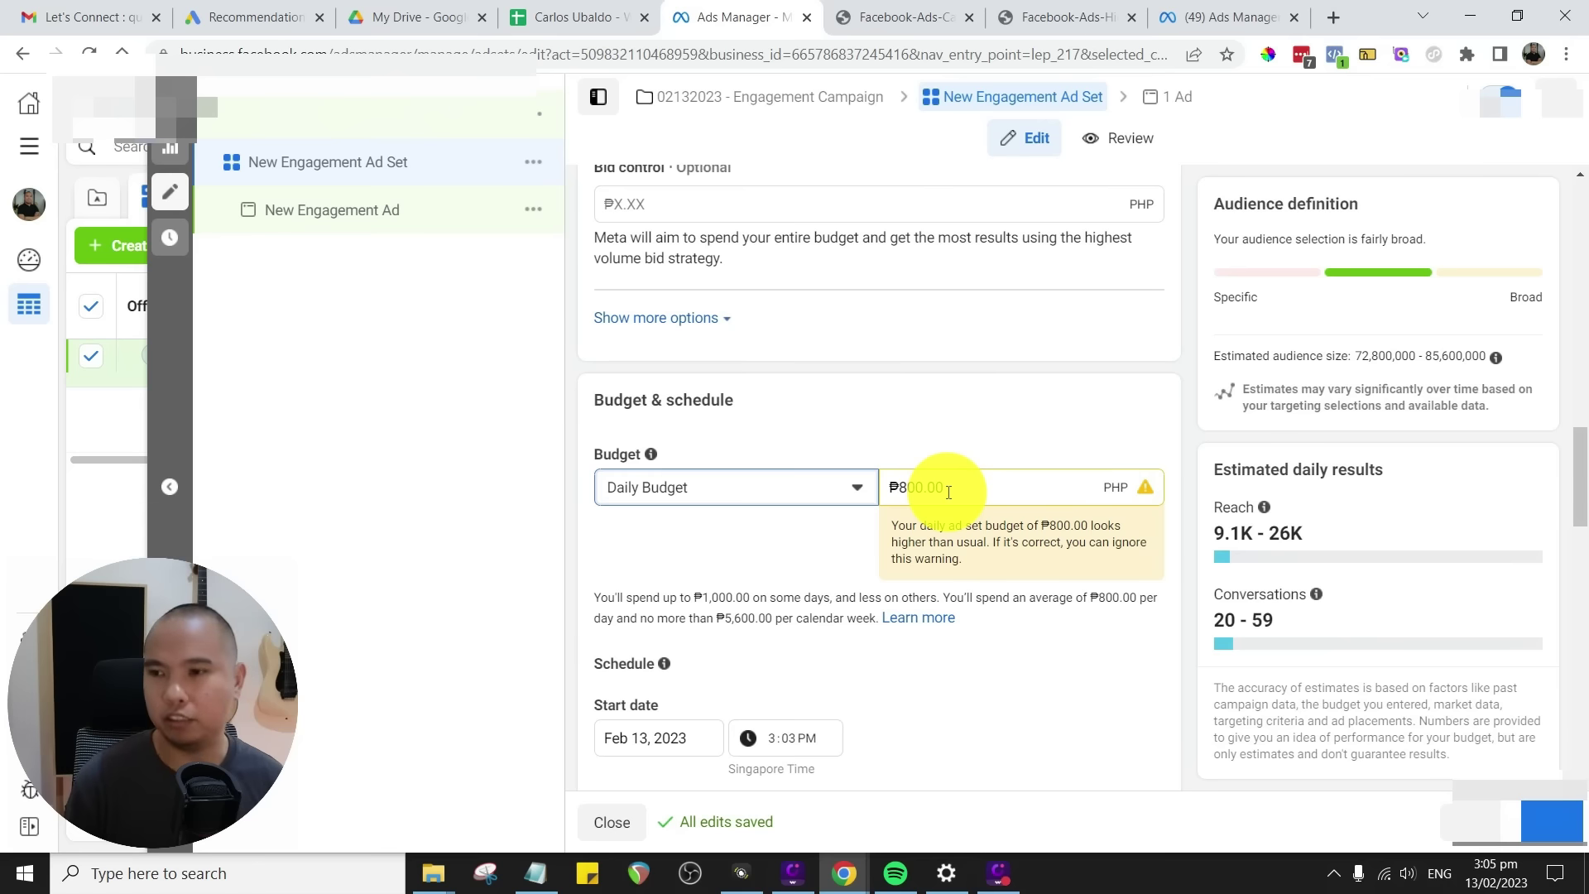
- Try daily budgets of ₱50 and ₱55 for the ad set
{"action": "left_click_drag", "start_coordinate": [980, 488], "coordinate": [870, 484]}
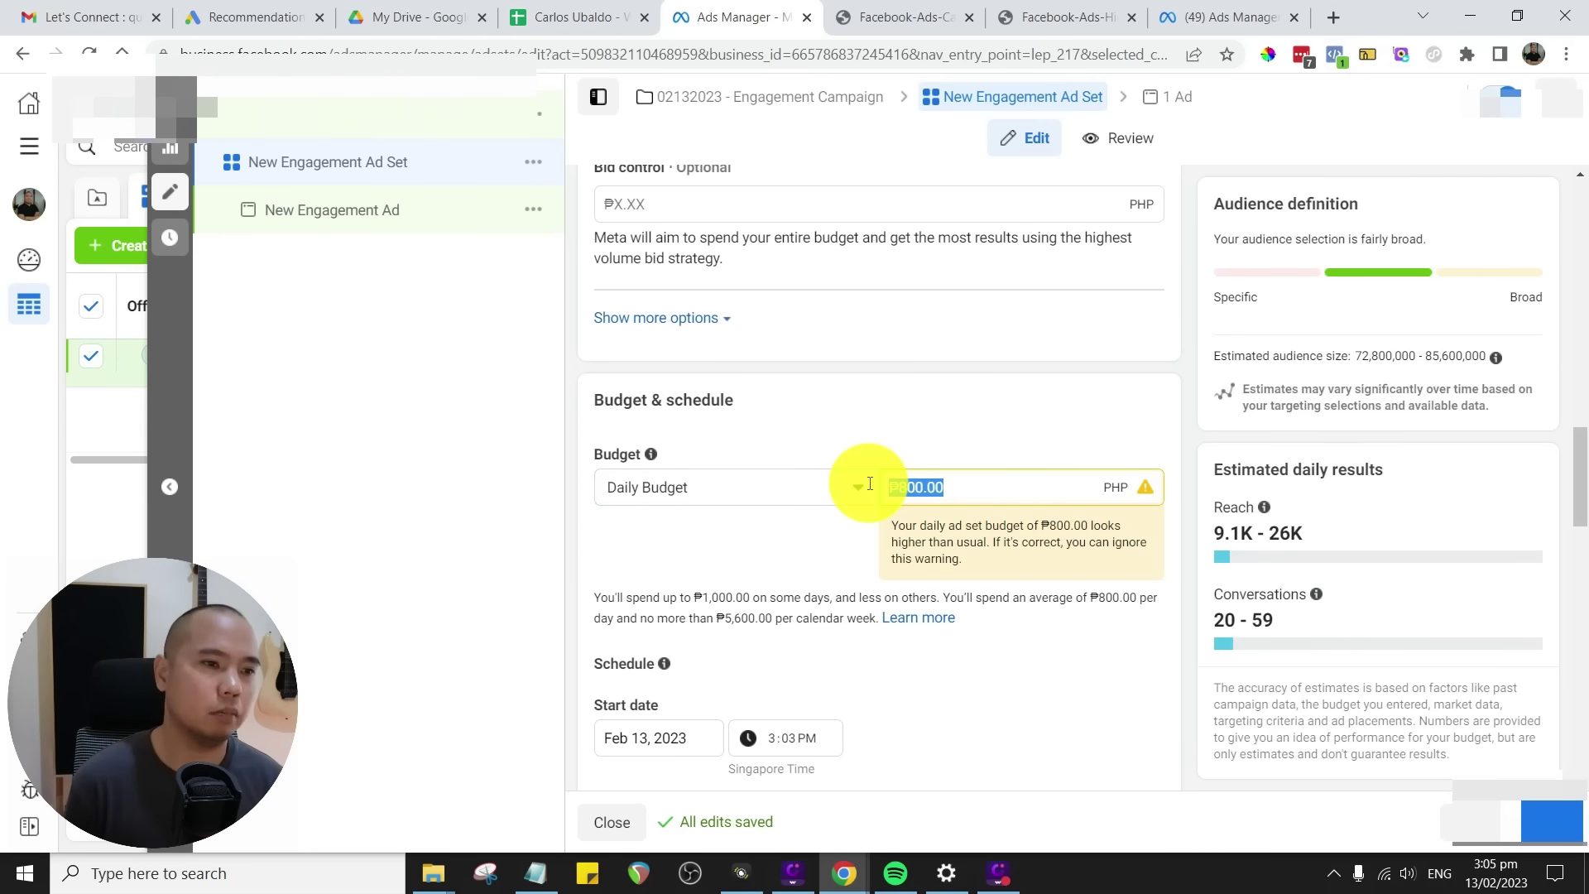
{"action": "type", "text": "5"}
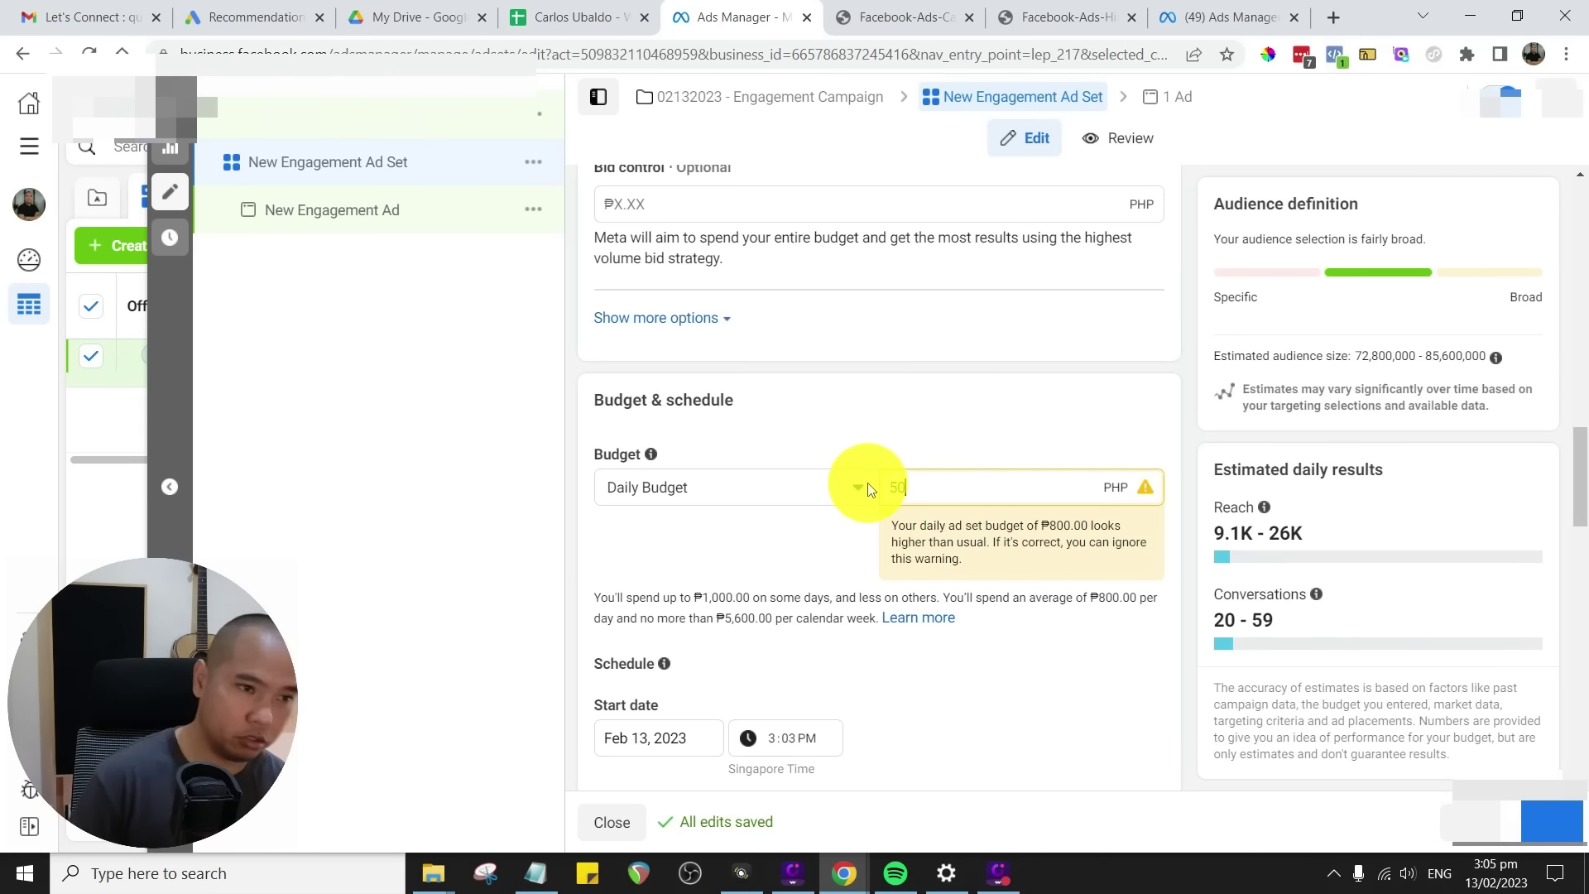
{"action": "type", "text": "0"}
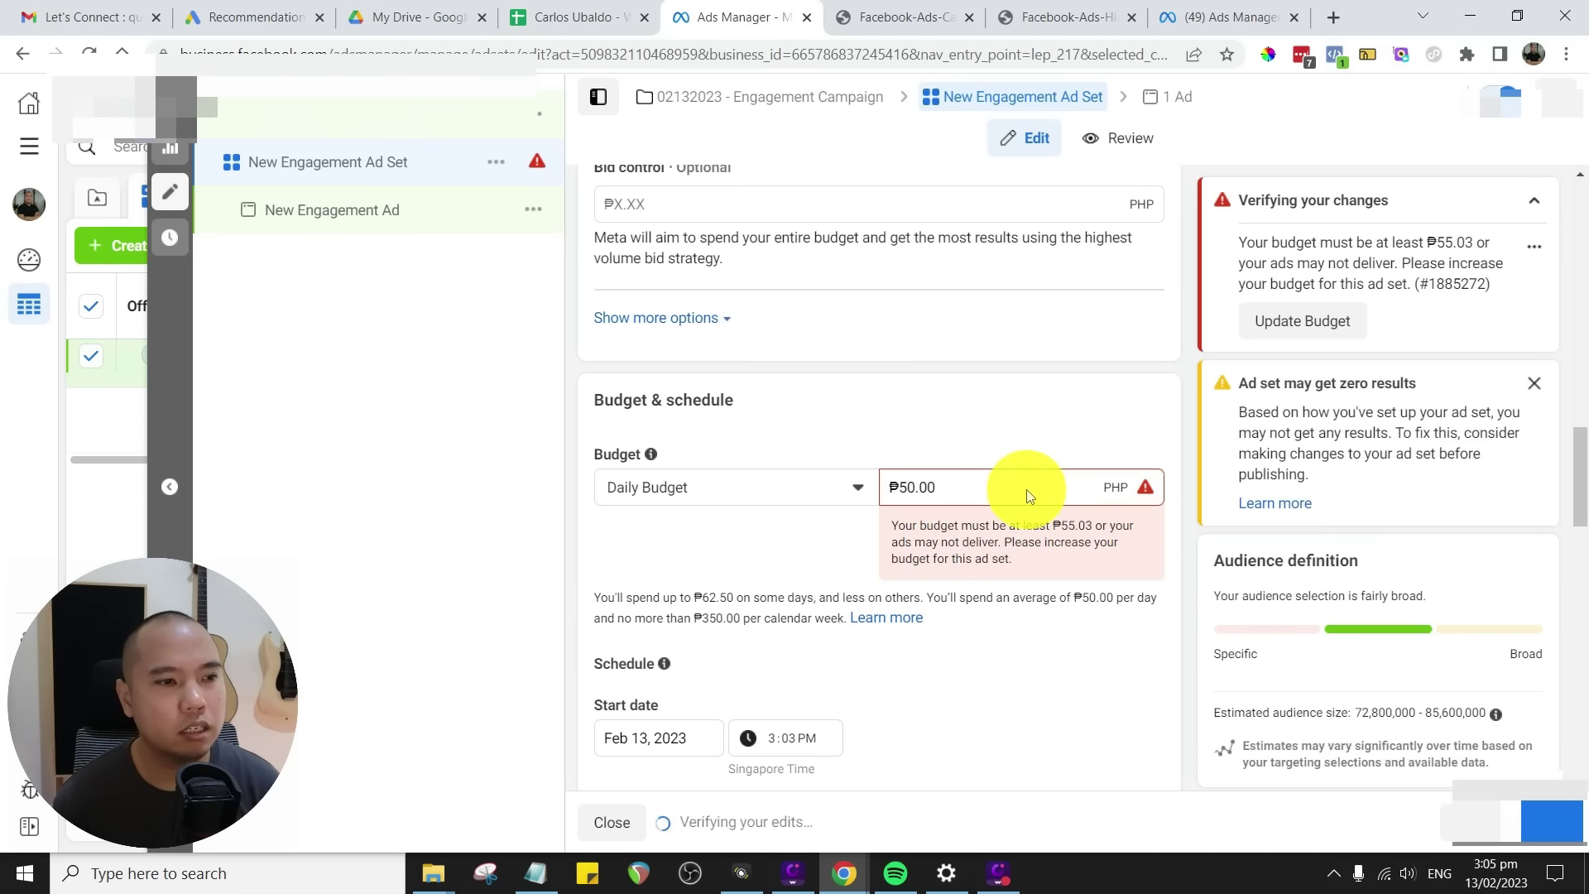
{"action": "left_click_drag", "start_coordinate": [951, 484], "coordinate": [886, 484]}
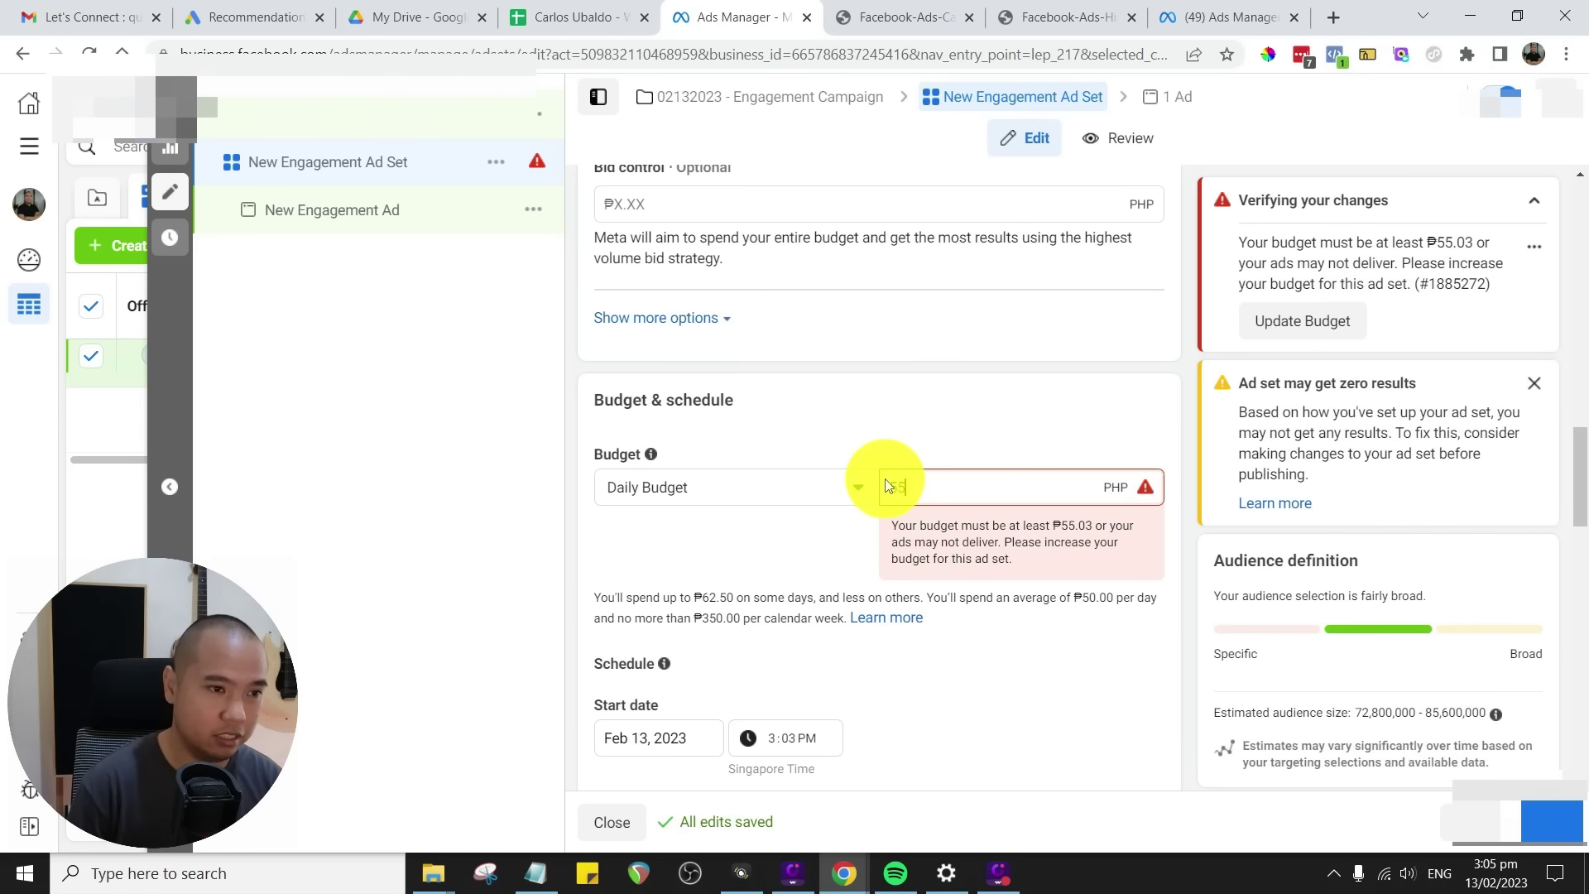
{"action": "type", "text": "55"}
- Set the ad set's daily budget to ₱100
{"action": "left_click_drag", "start_coordinate": [965, 489], "coordinate": [843, 485]}
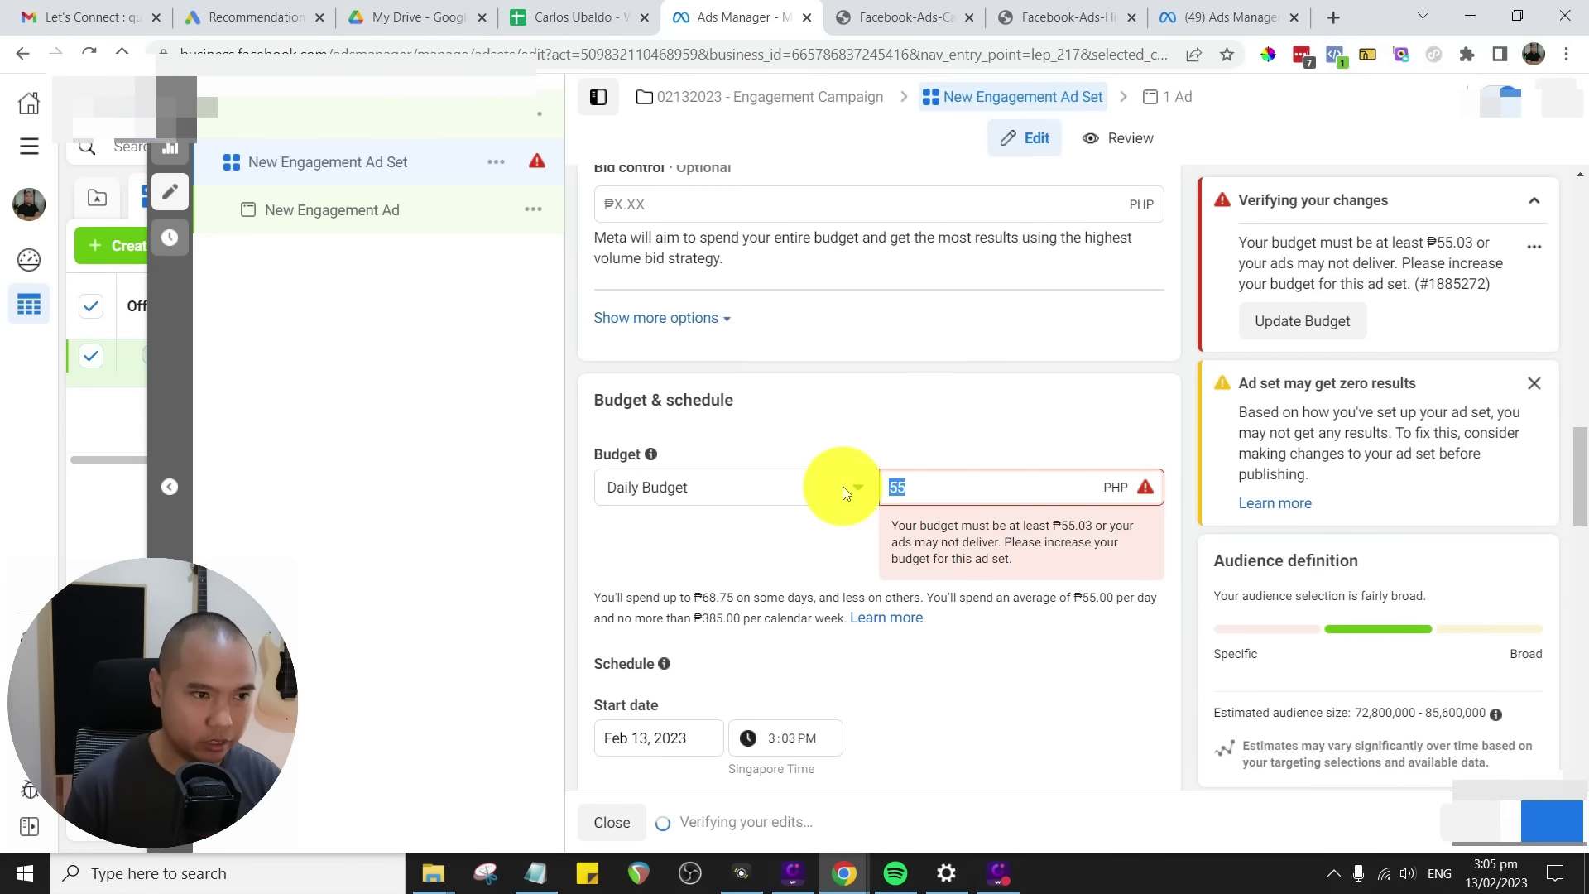
{"action": "type", "text": "100"}
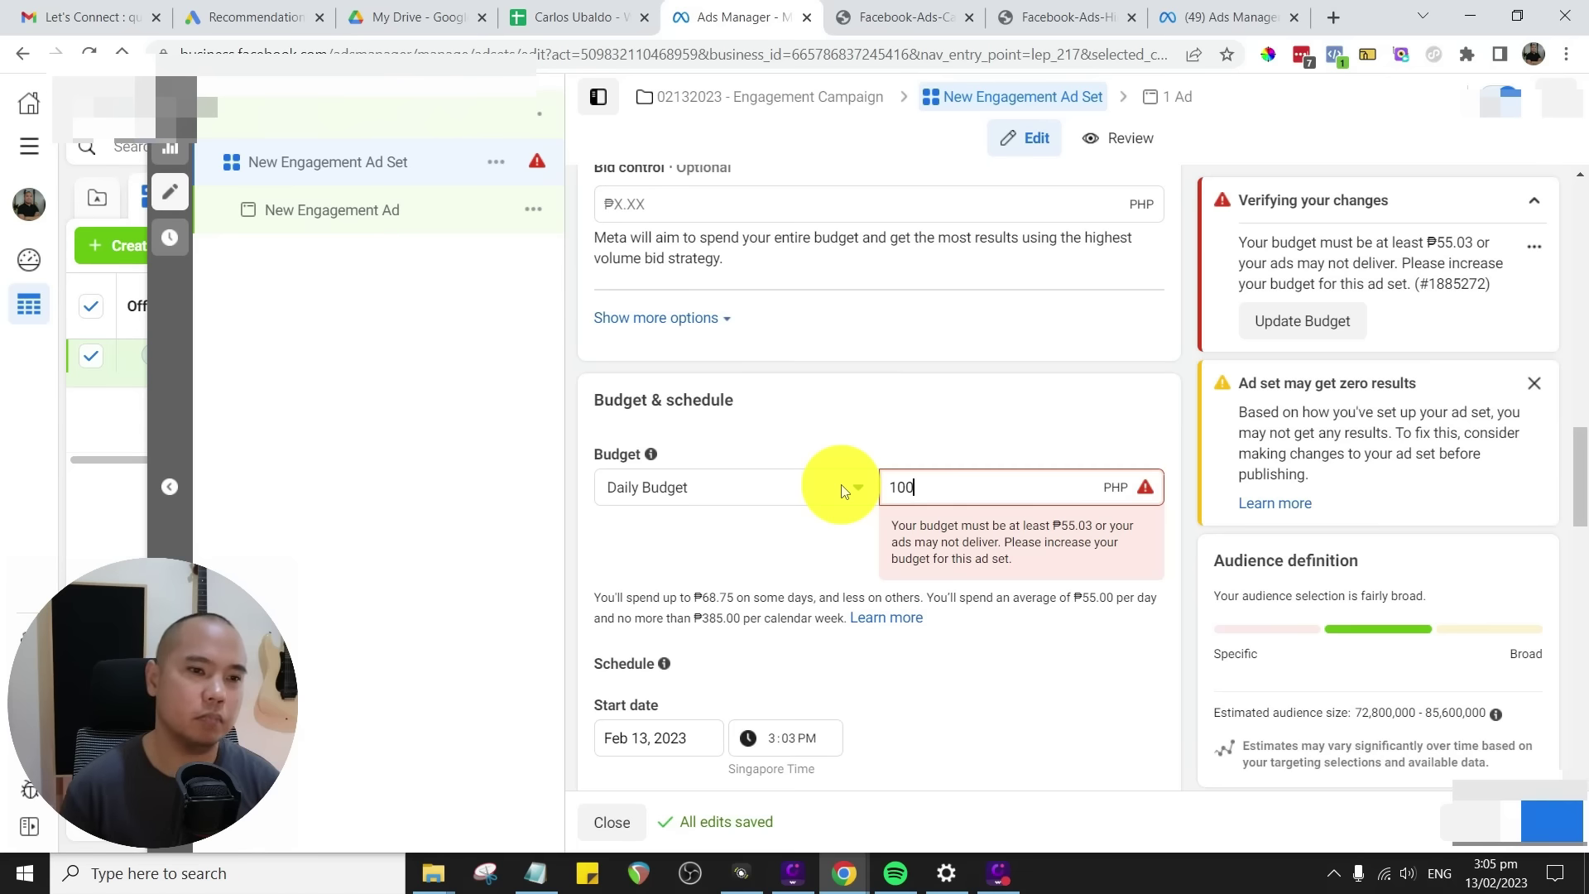
{"action": "left_click", "coordinate": [1193, 548]}
- Schedule the ad set to start on Feb 14, 2023 at 8:00 AM
{"action": "scroll", "coordinate": [1175, 559], "scroll_direction": "down", "scroll_amount": 2}
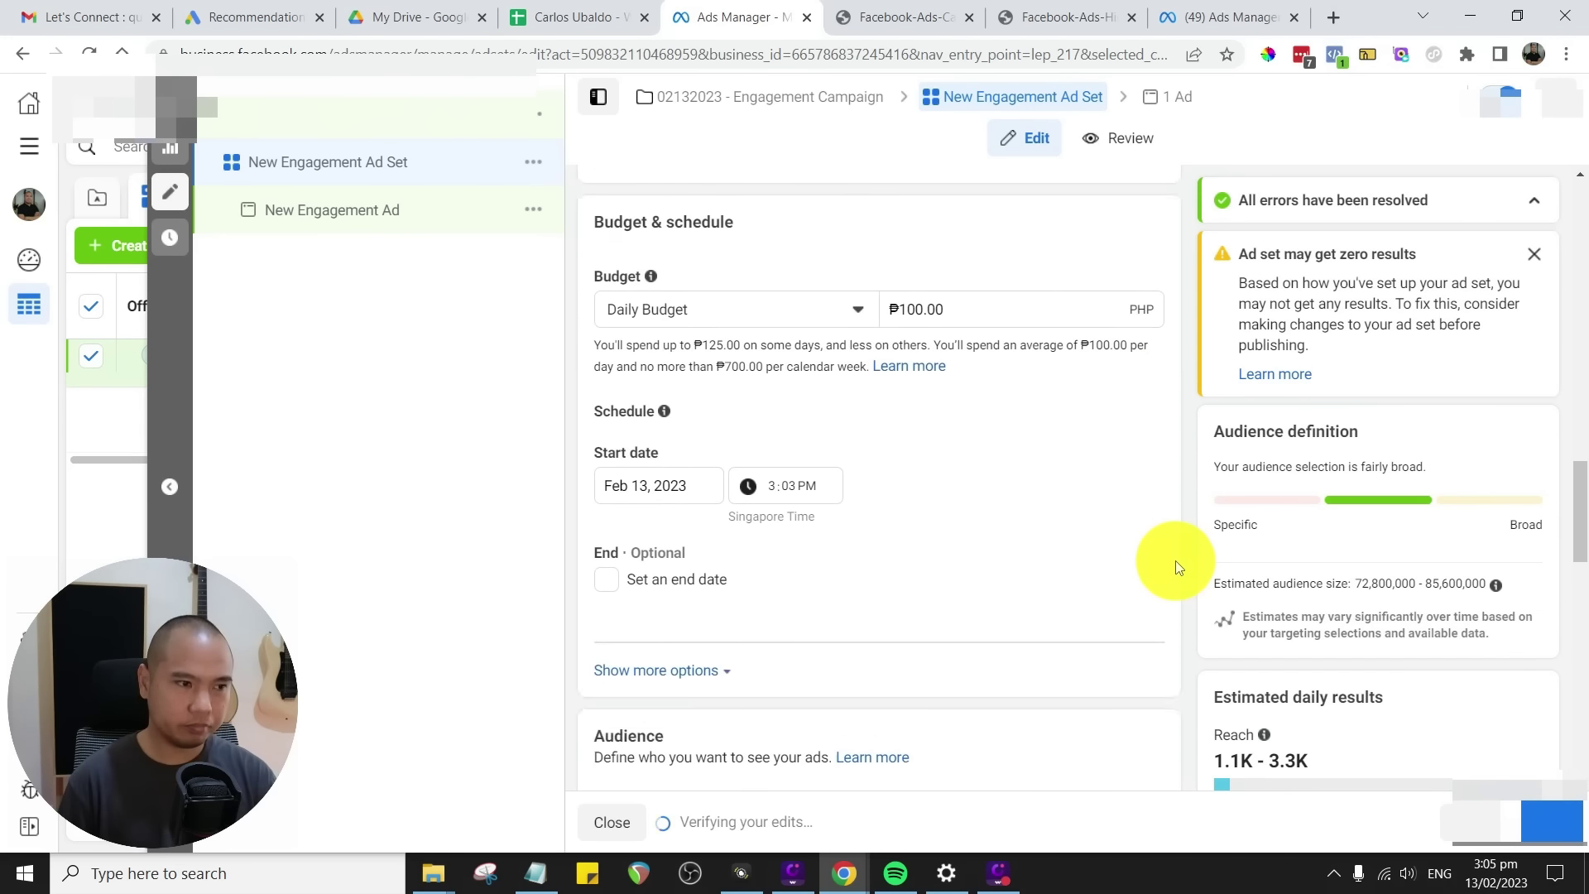
{"action": "scroll", "coordinate": [1175, 559], "scroll_direction": "down", "scroll_amount": 2}
{"action": "left_click", "coordinate": [656, 357]}
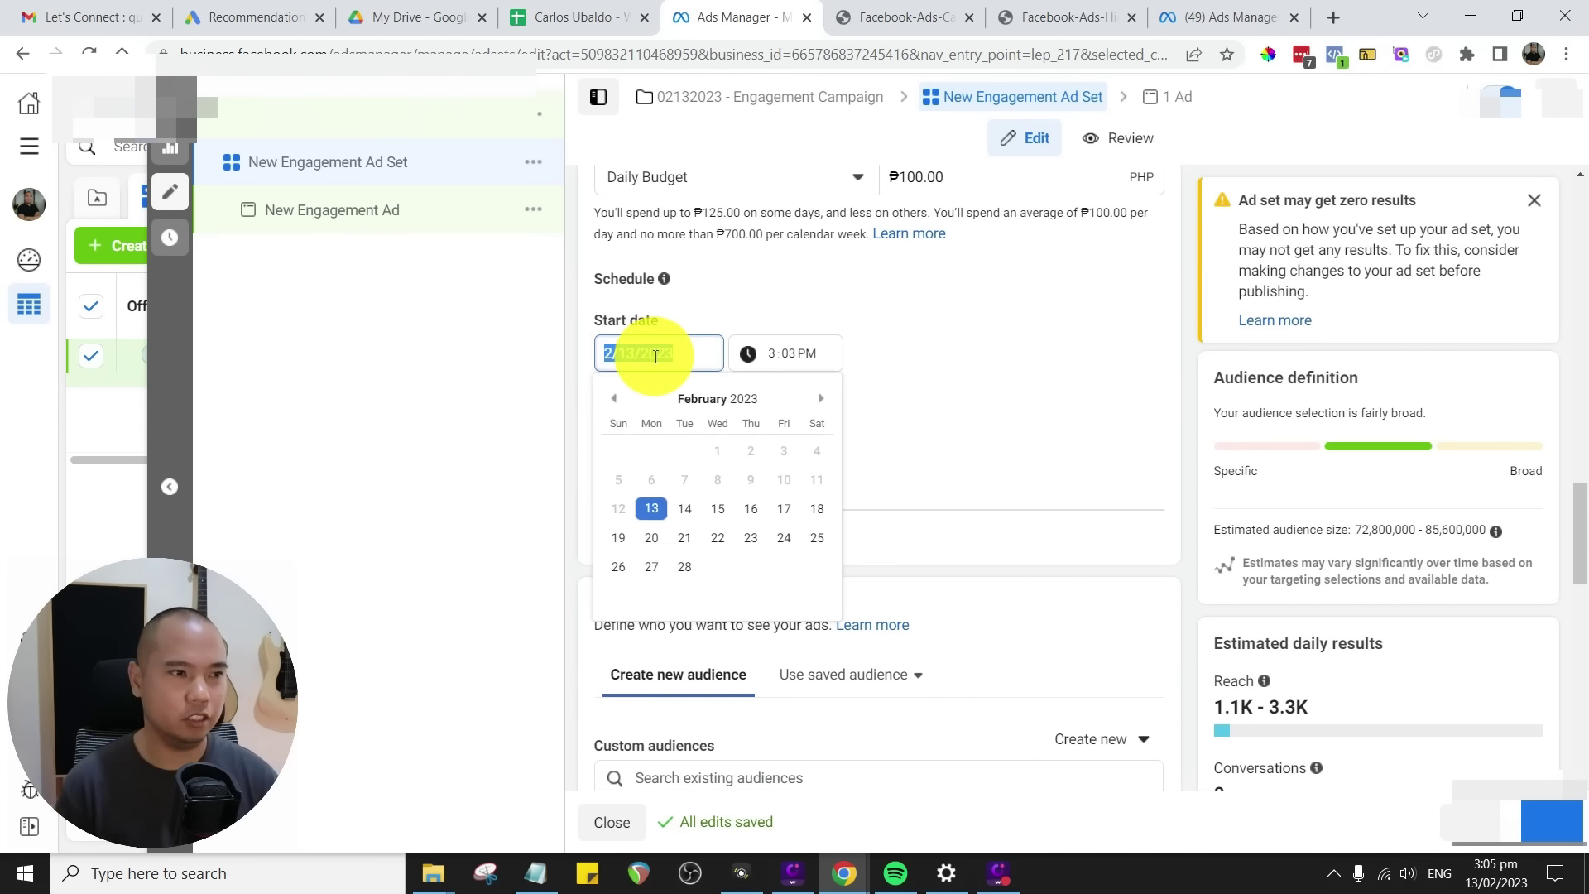
{"action": "left_click", "coordinate": [684, 508]}
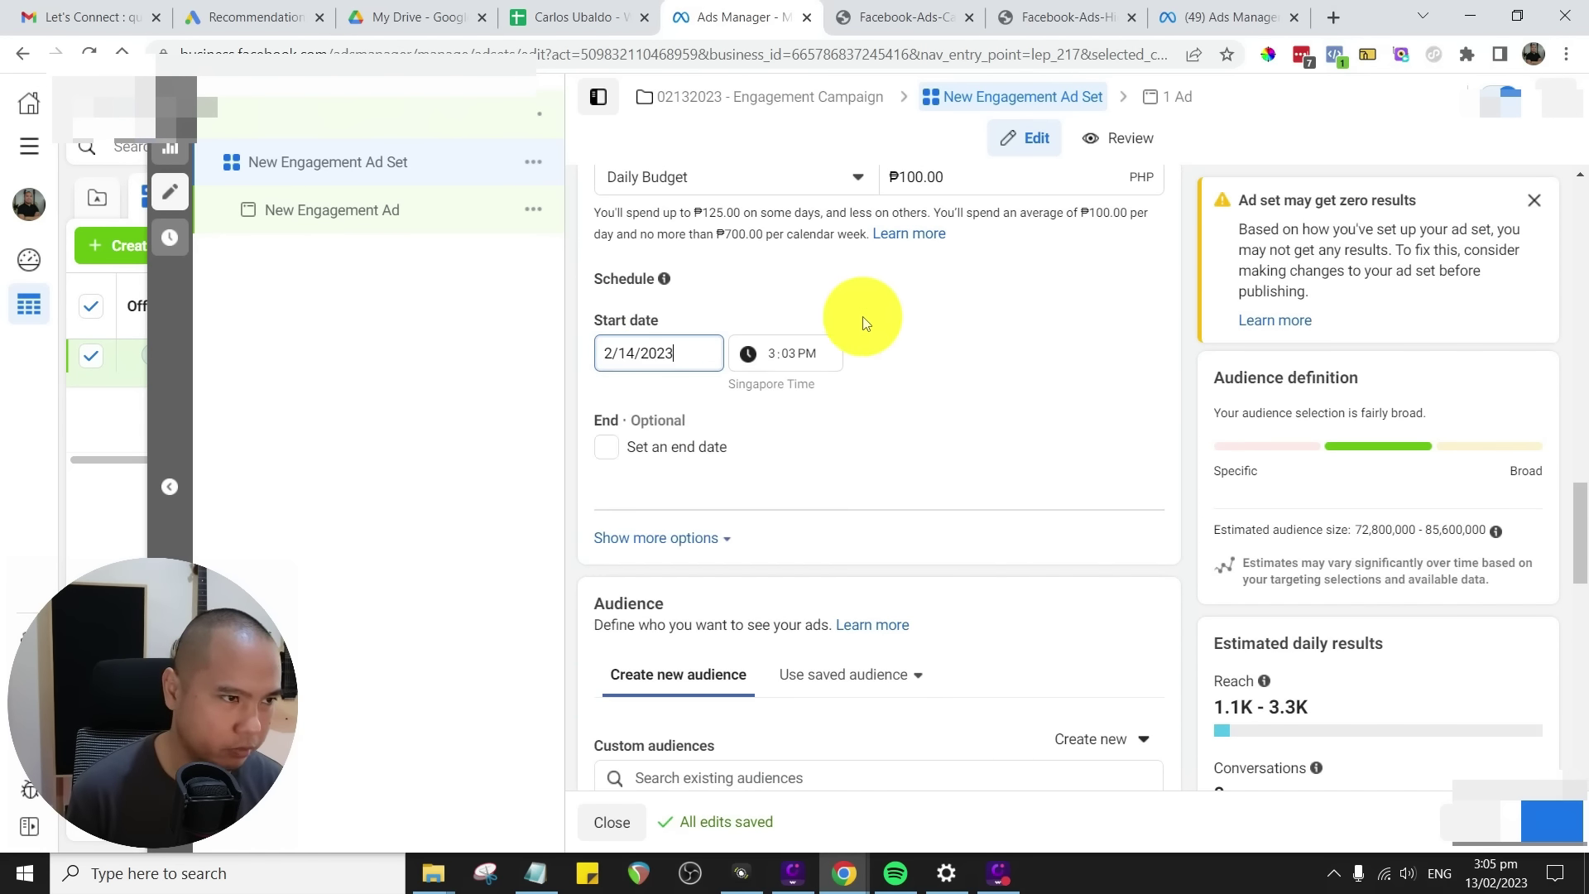
{"action": "left_click", "coordinate": [776, 354]}
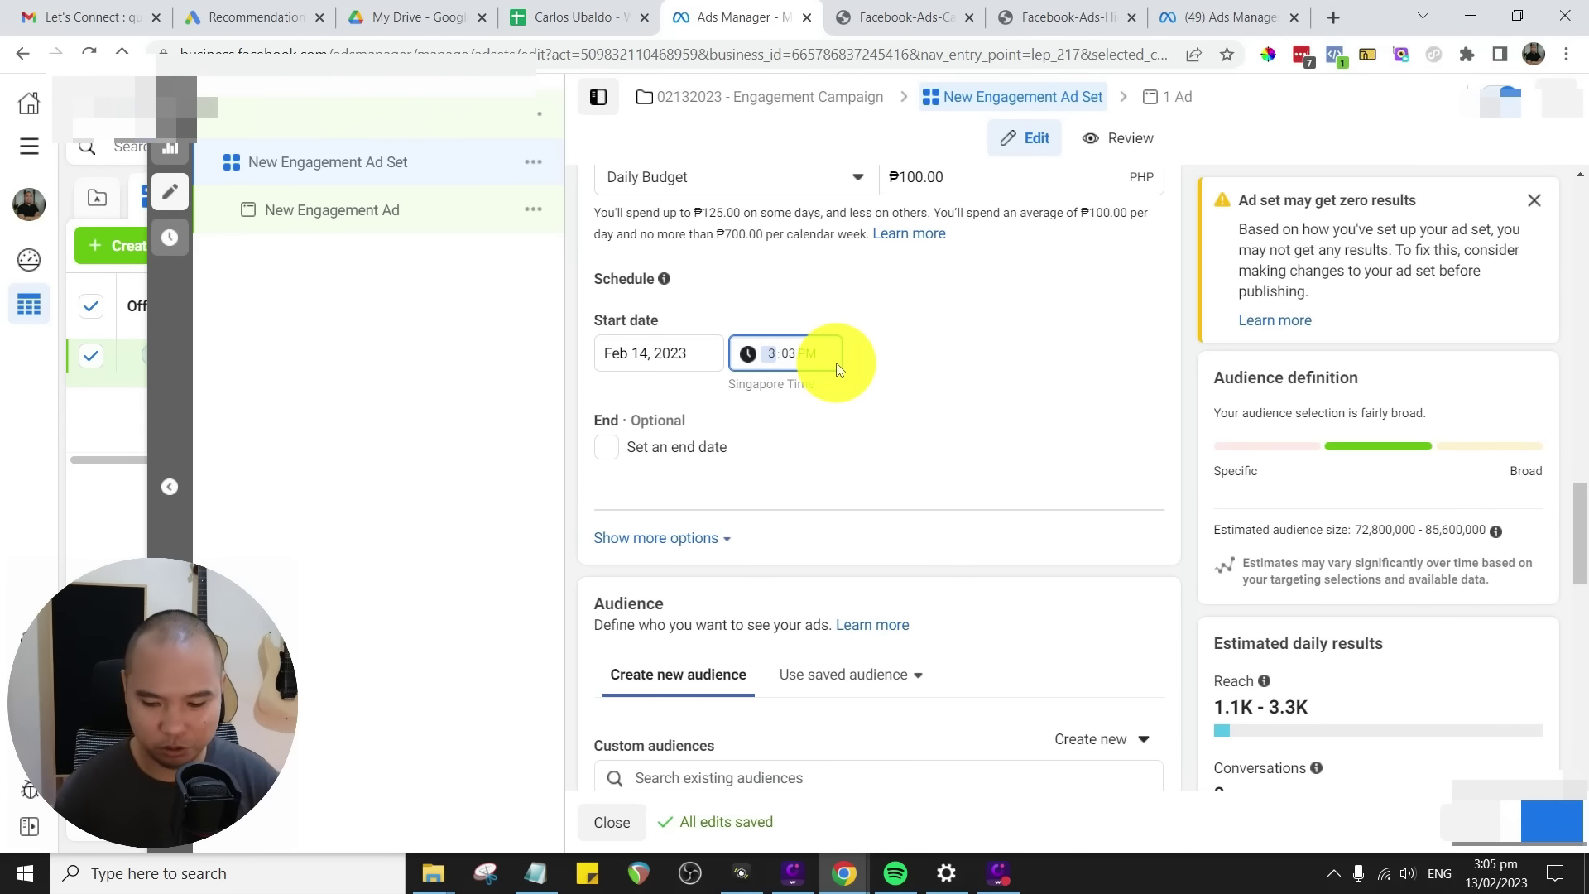
{"action": "left_click", "coordinate": [786, 355]}
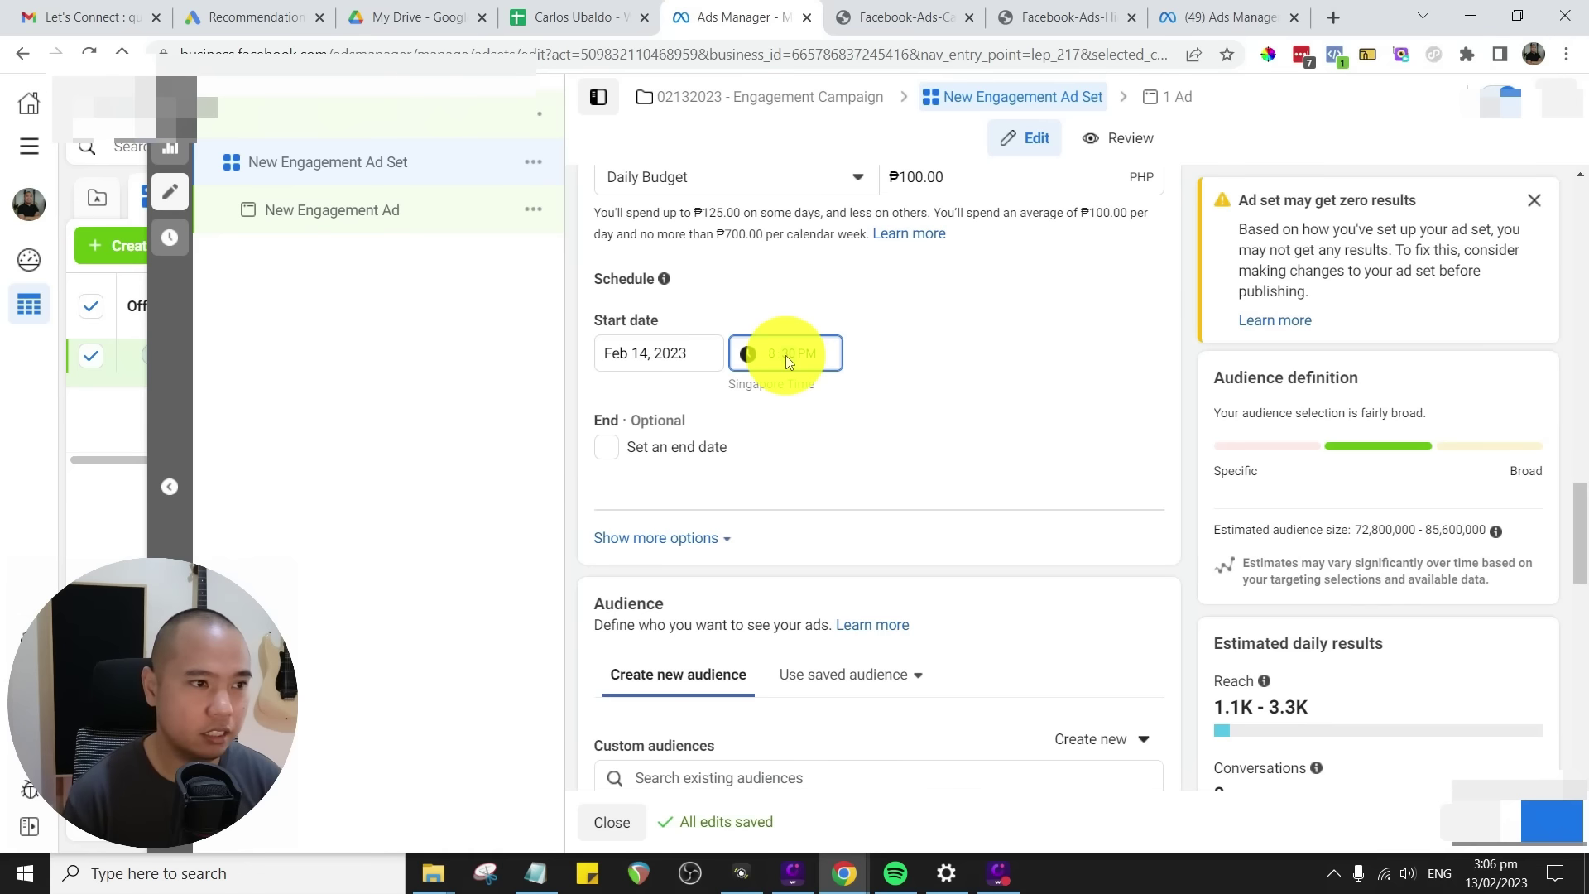
{"action": "type", "text": "00"}
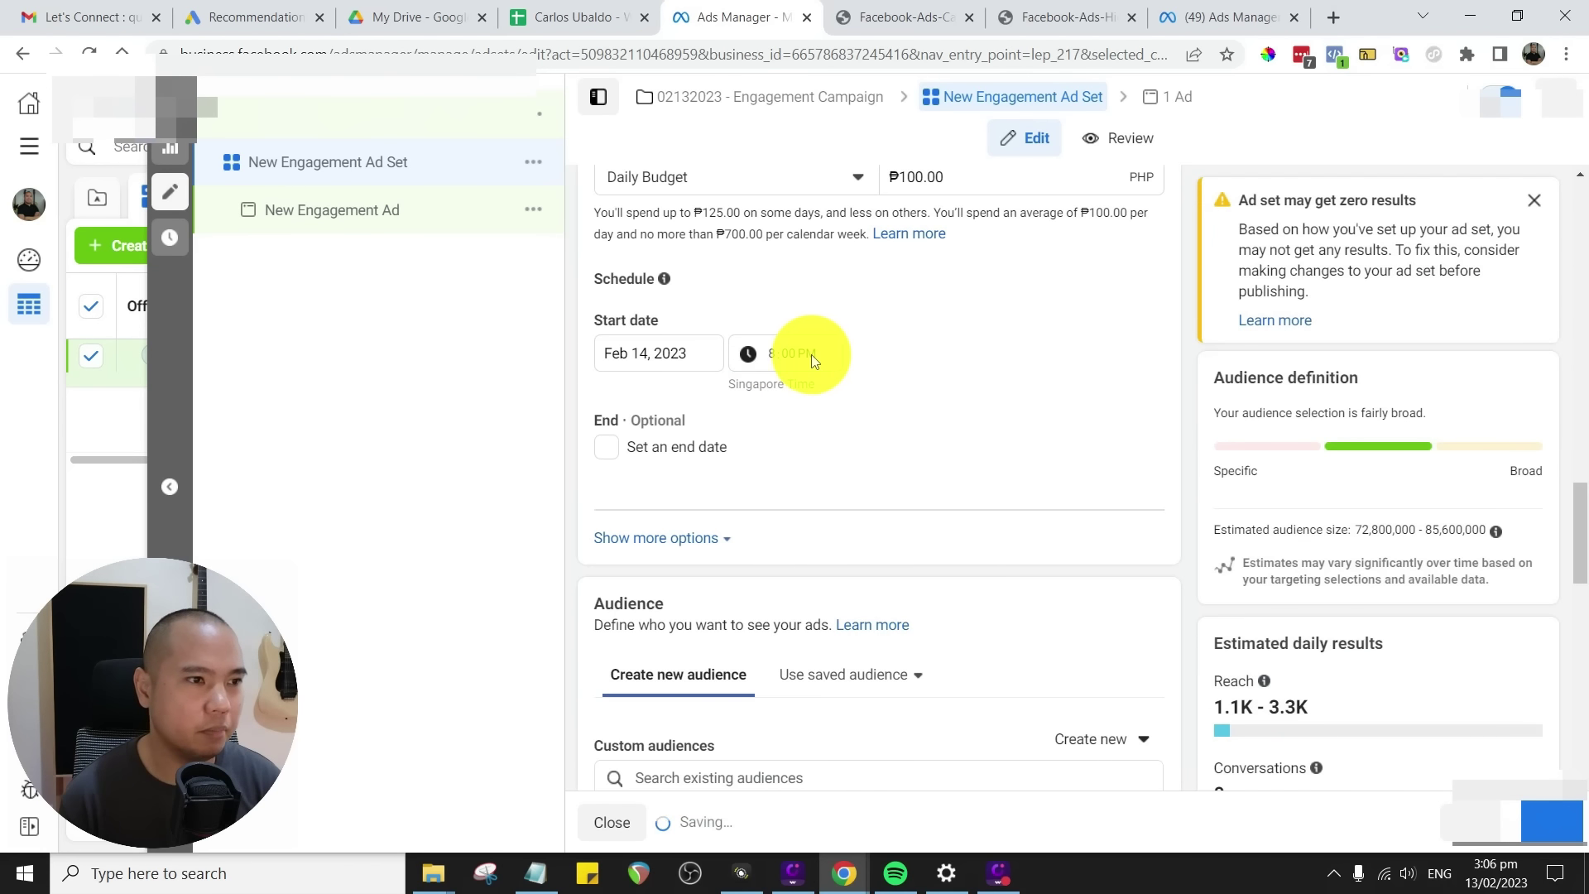
{"action": "left_click", "coordinate": [811, 355]}
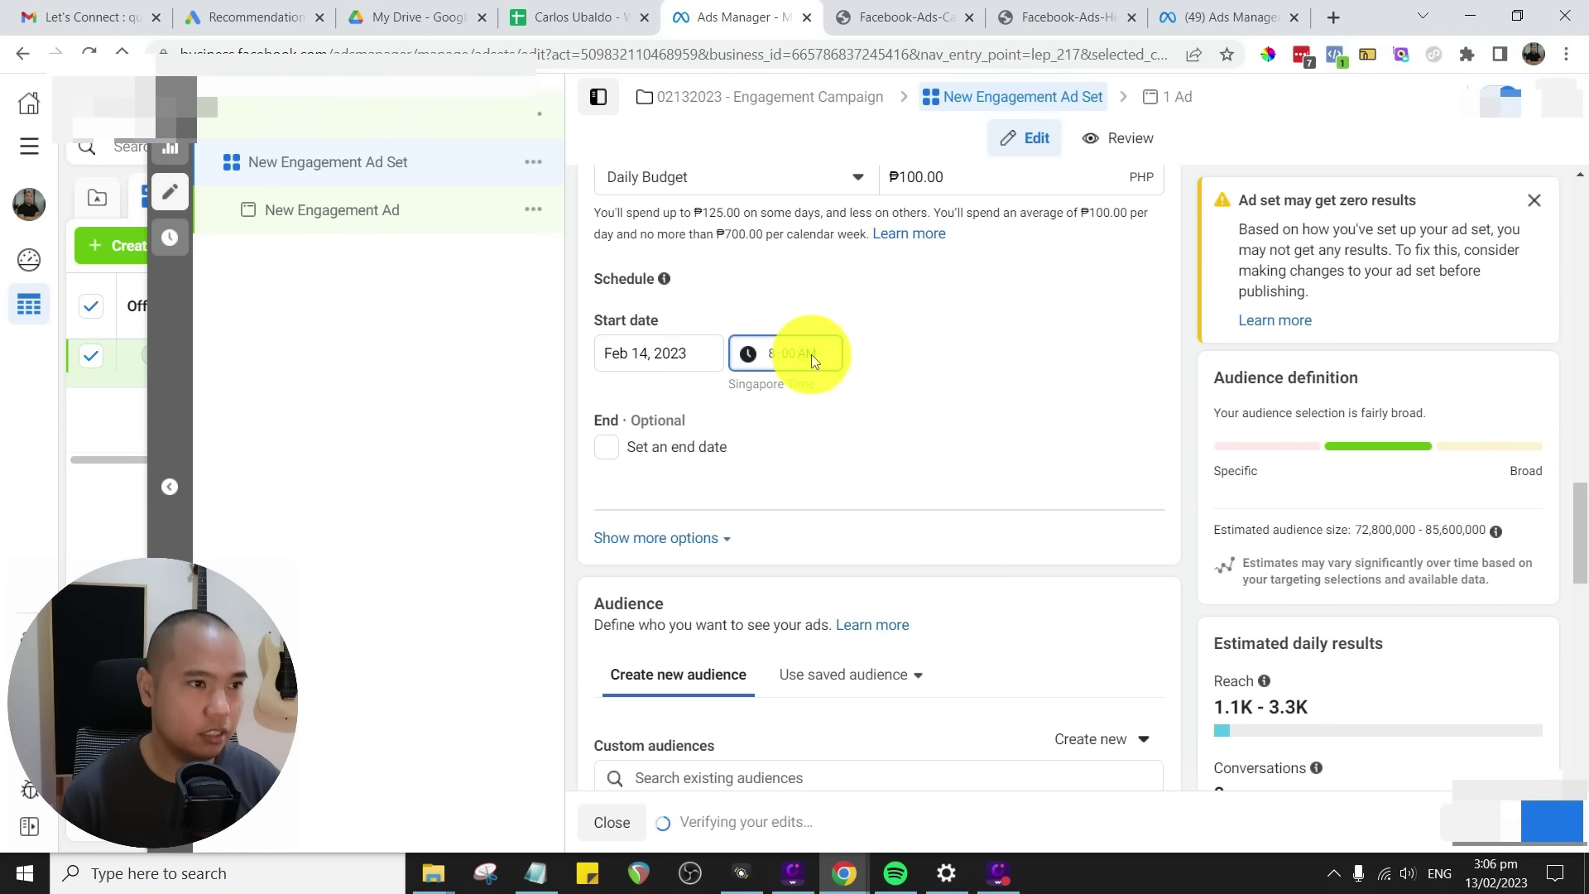
{"action": "key", "text": "a"}
- Enable an end date for the ad set's schedule and try Feb 14, 2023
{"action": "scroll", "coordinate": [1040, 379], "scroll_direction": "down", "scroll_amount": 1}
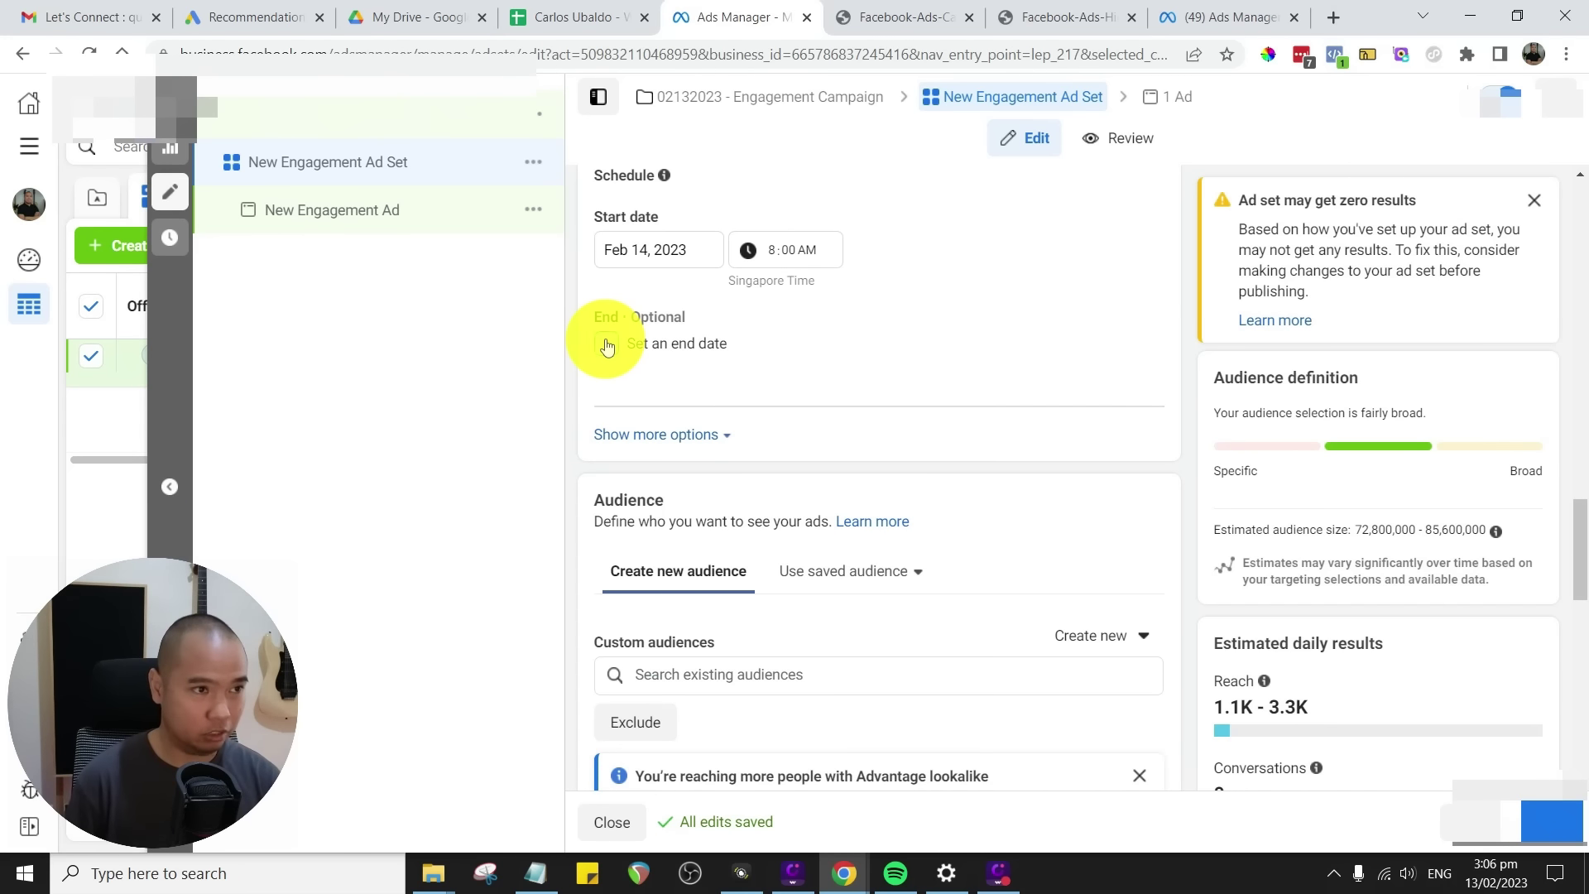
{"action": "left_click", "coordinate": [606, 344]}
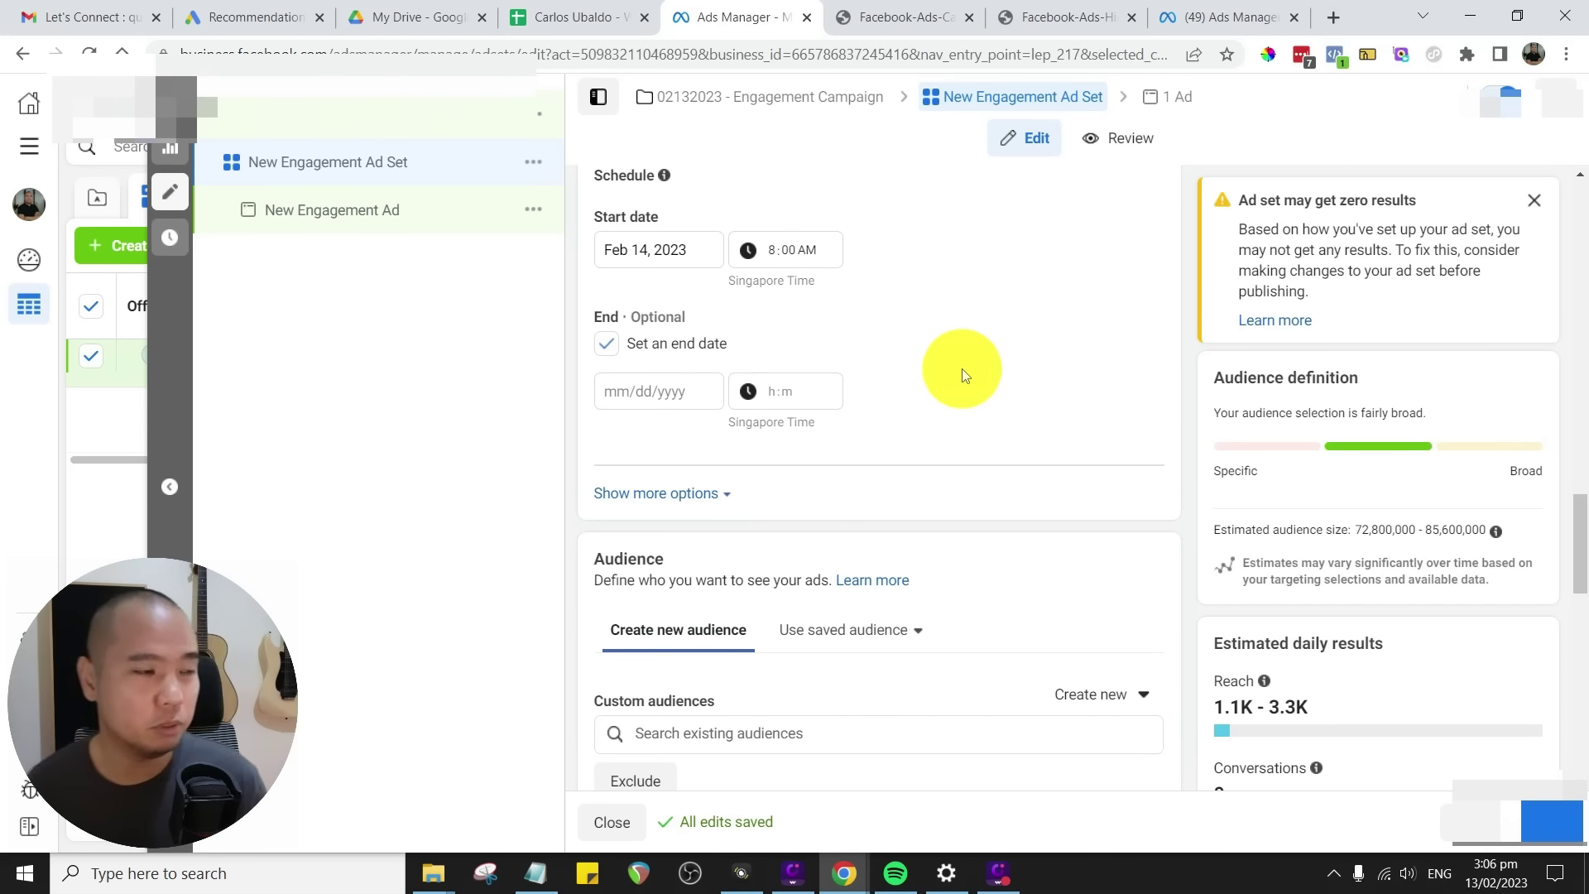
{"action": "scroll", "coordinate": [753, 396], "scroll_direction": "down", "scroll_amount": 1}
{"action": "scroll", "coordinate": [753, 395], "scroll_direction": "up", "scroll_amount": 1}
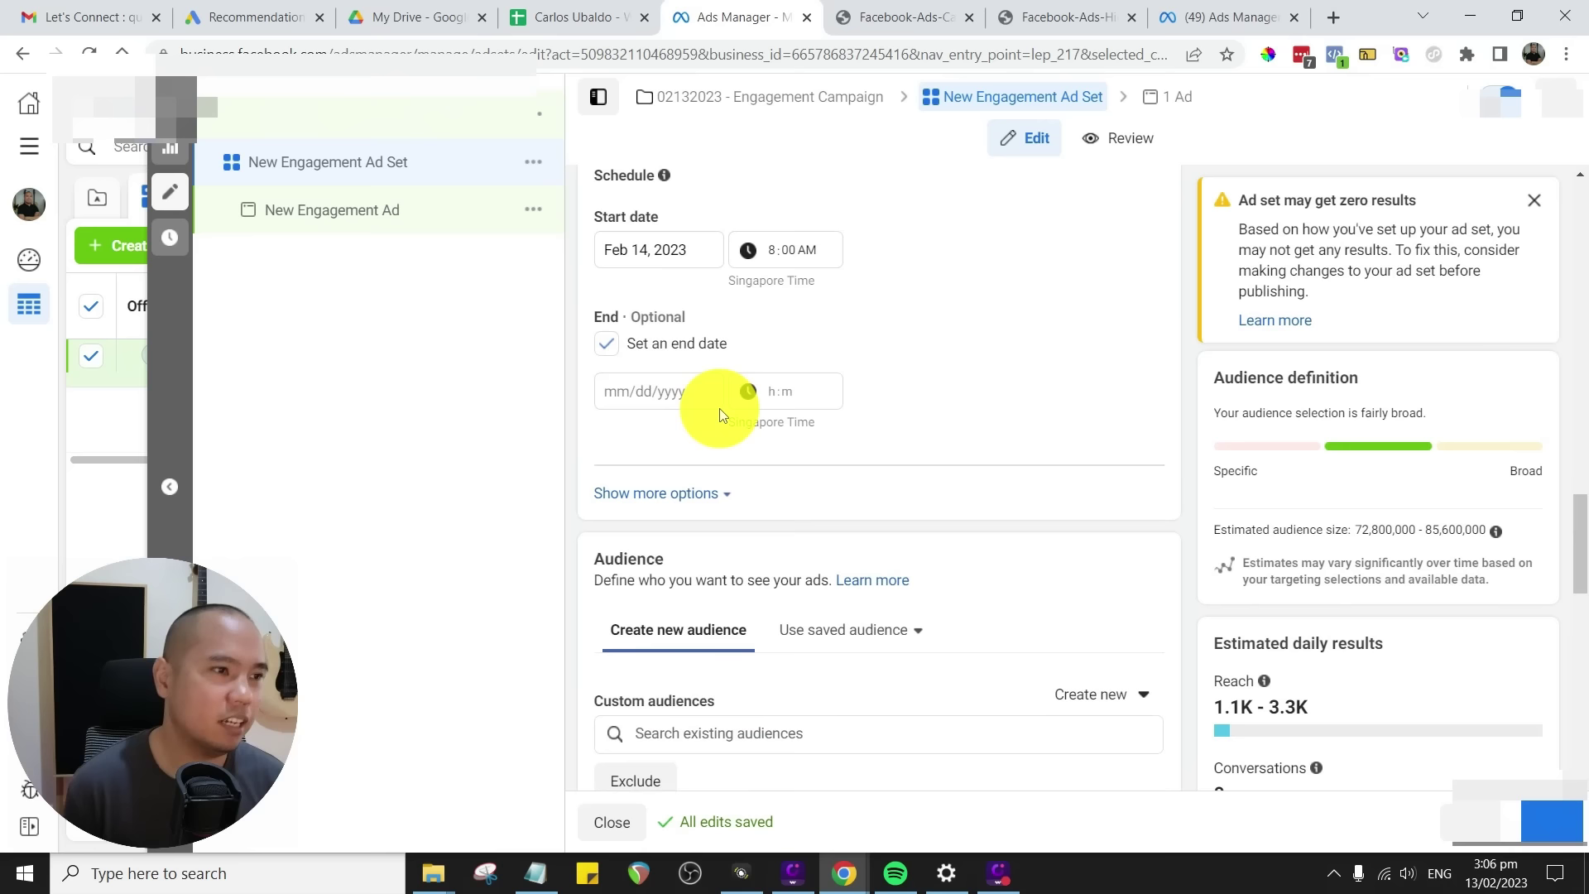
{"action": "left_click", "coordinate": [651, 383]}
{"action": "left_click", "coordinate": [671, 552]}
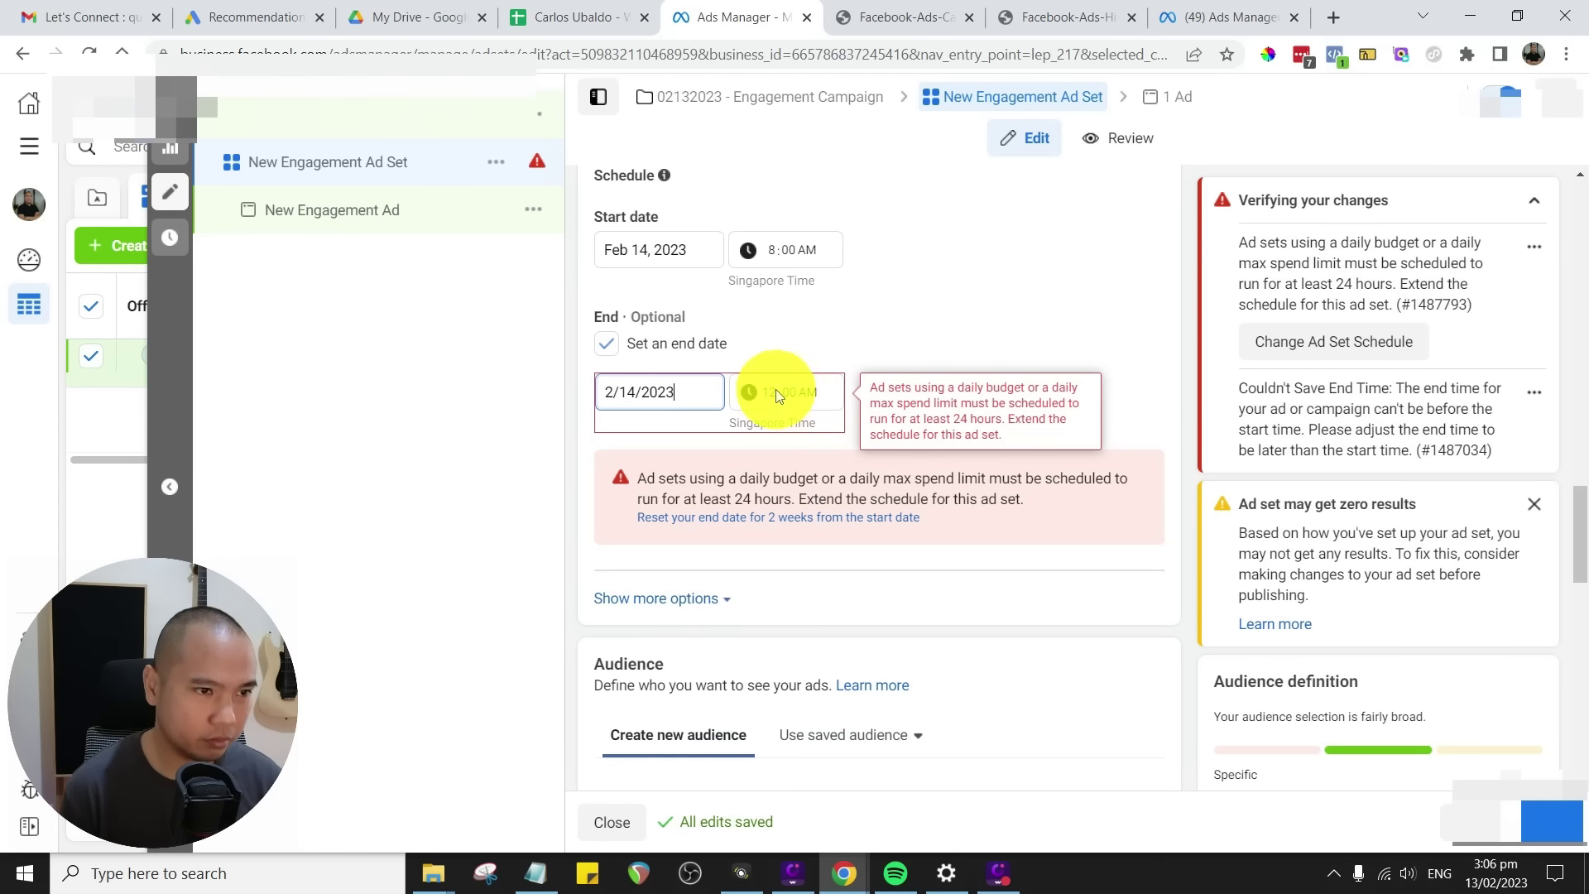
{"action": "left_click", "coordinate": [776, 389]}
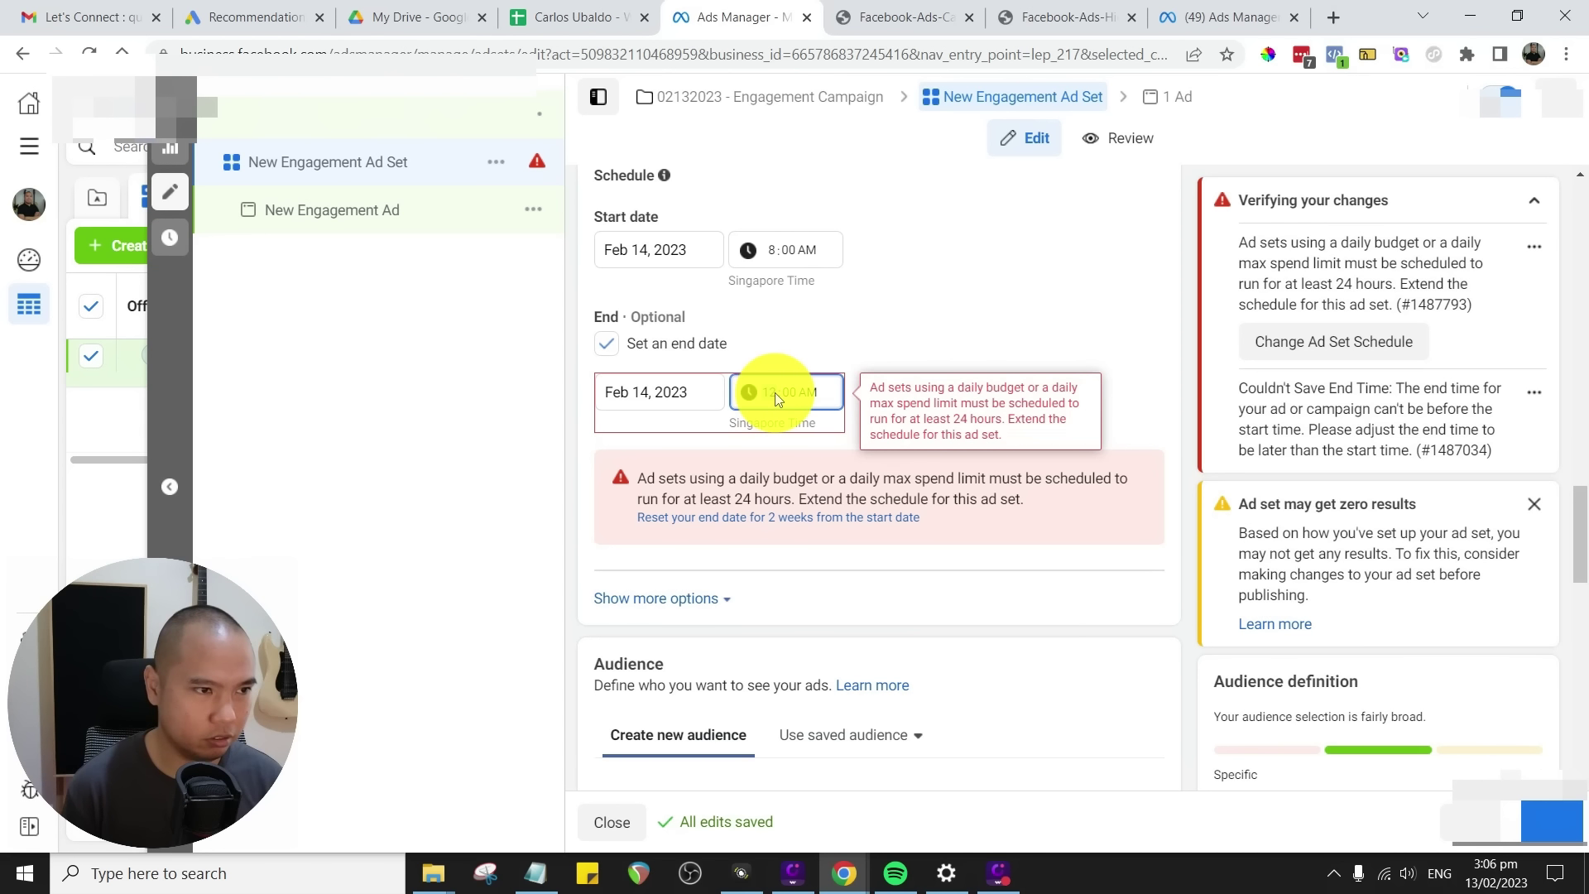
- Set the ad set to end on Feb 15, 2023 at 8:30 AM
{"action": "left_click", "coordinate": [692, 392]}
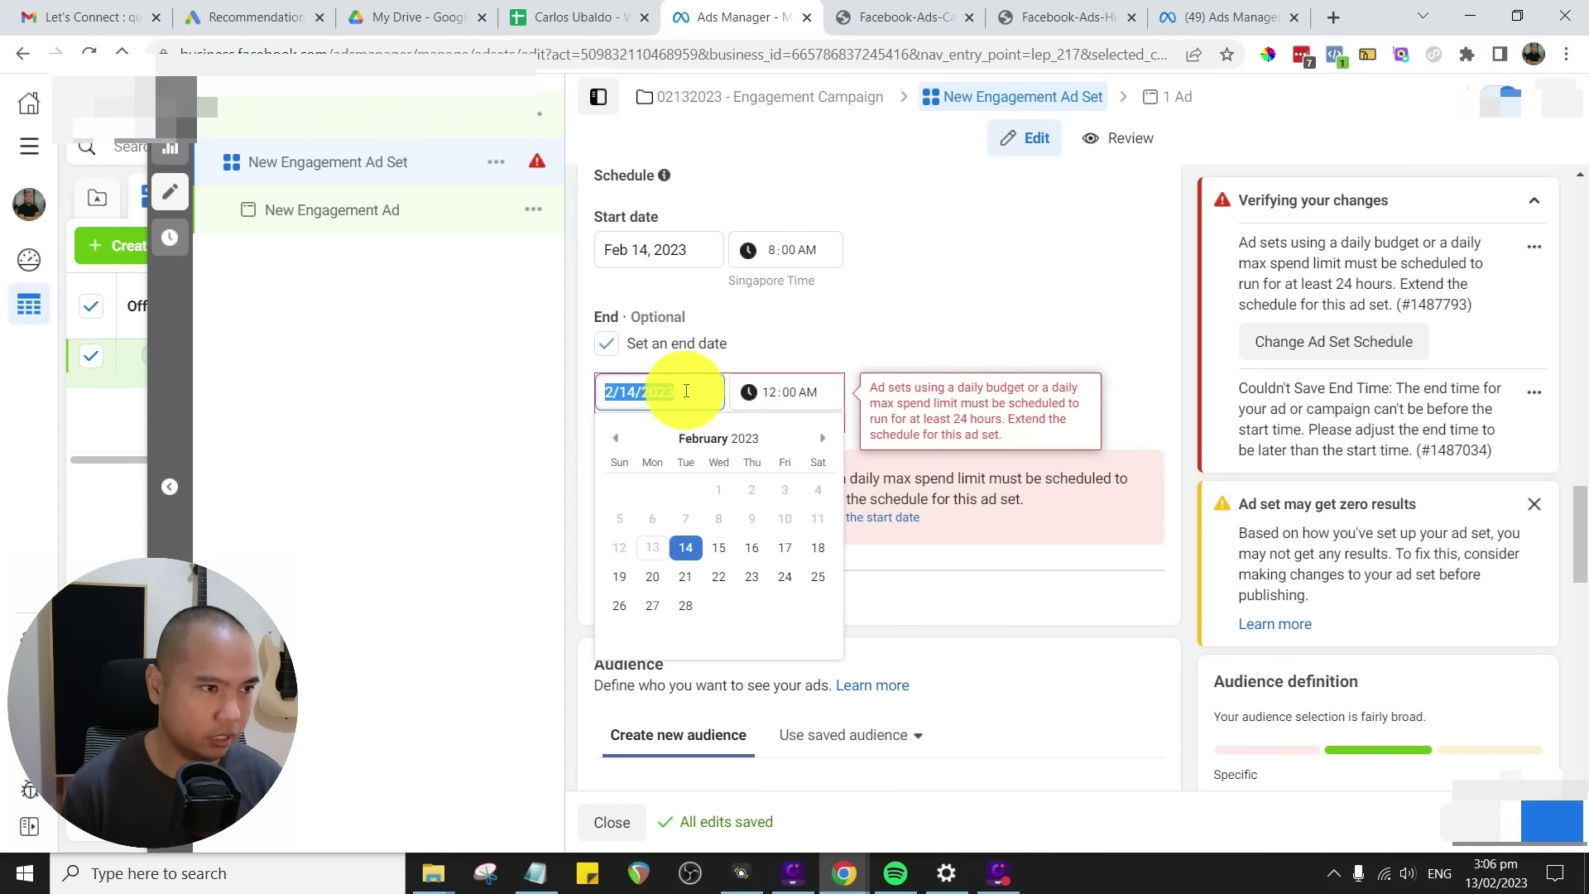
{"action": "left_click", "coordinate": [718, 547]}
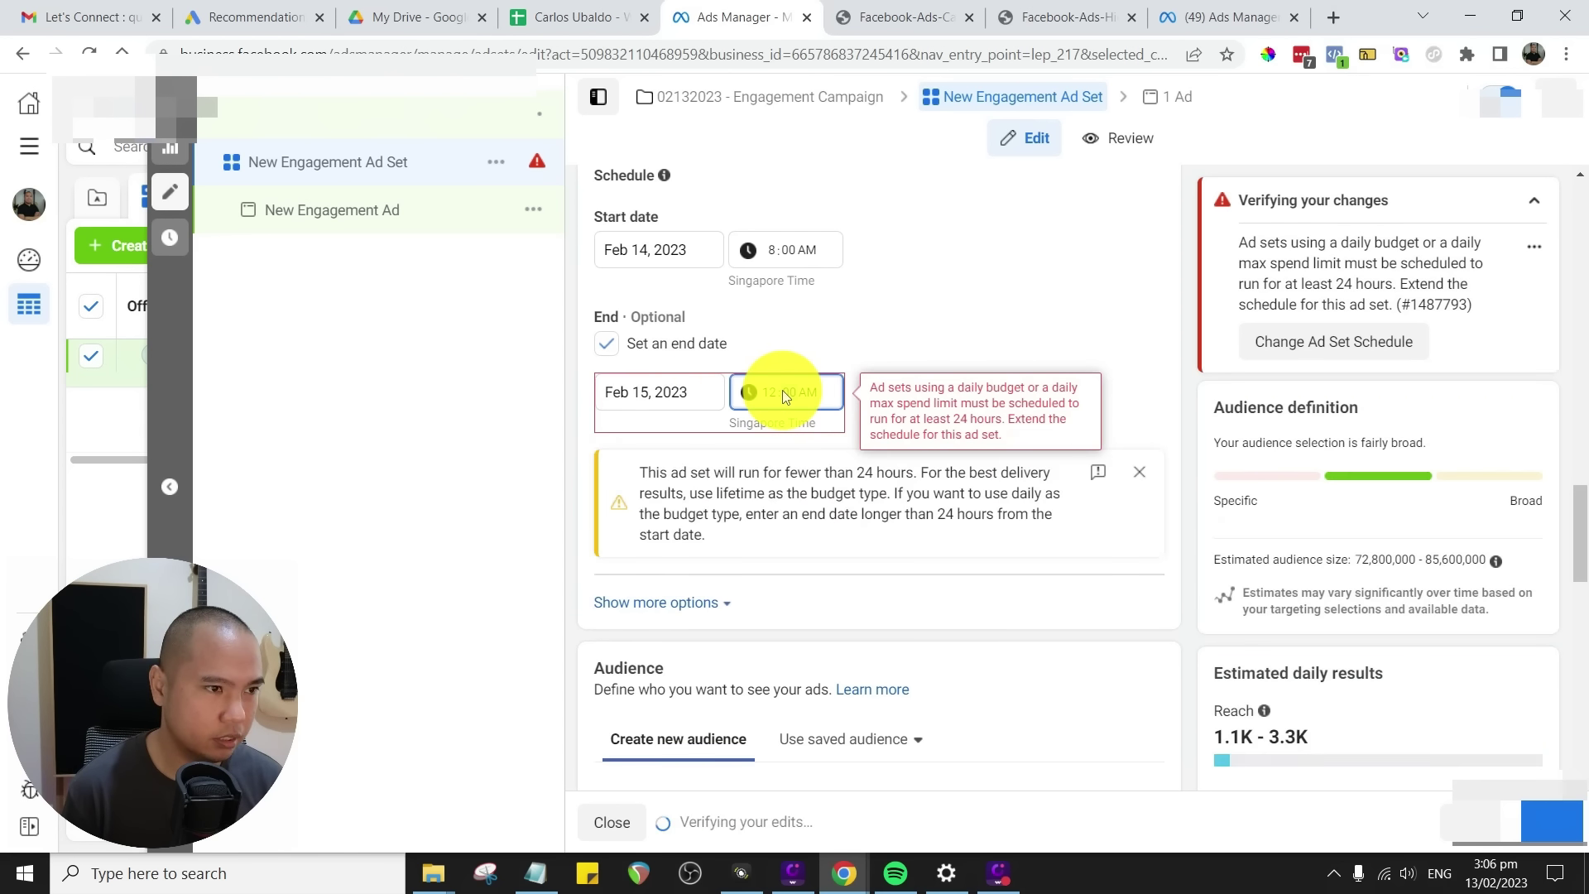
{"action": "left_click", "coordinate": [772, 392]}
{"action": "type", "text": "8"}
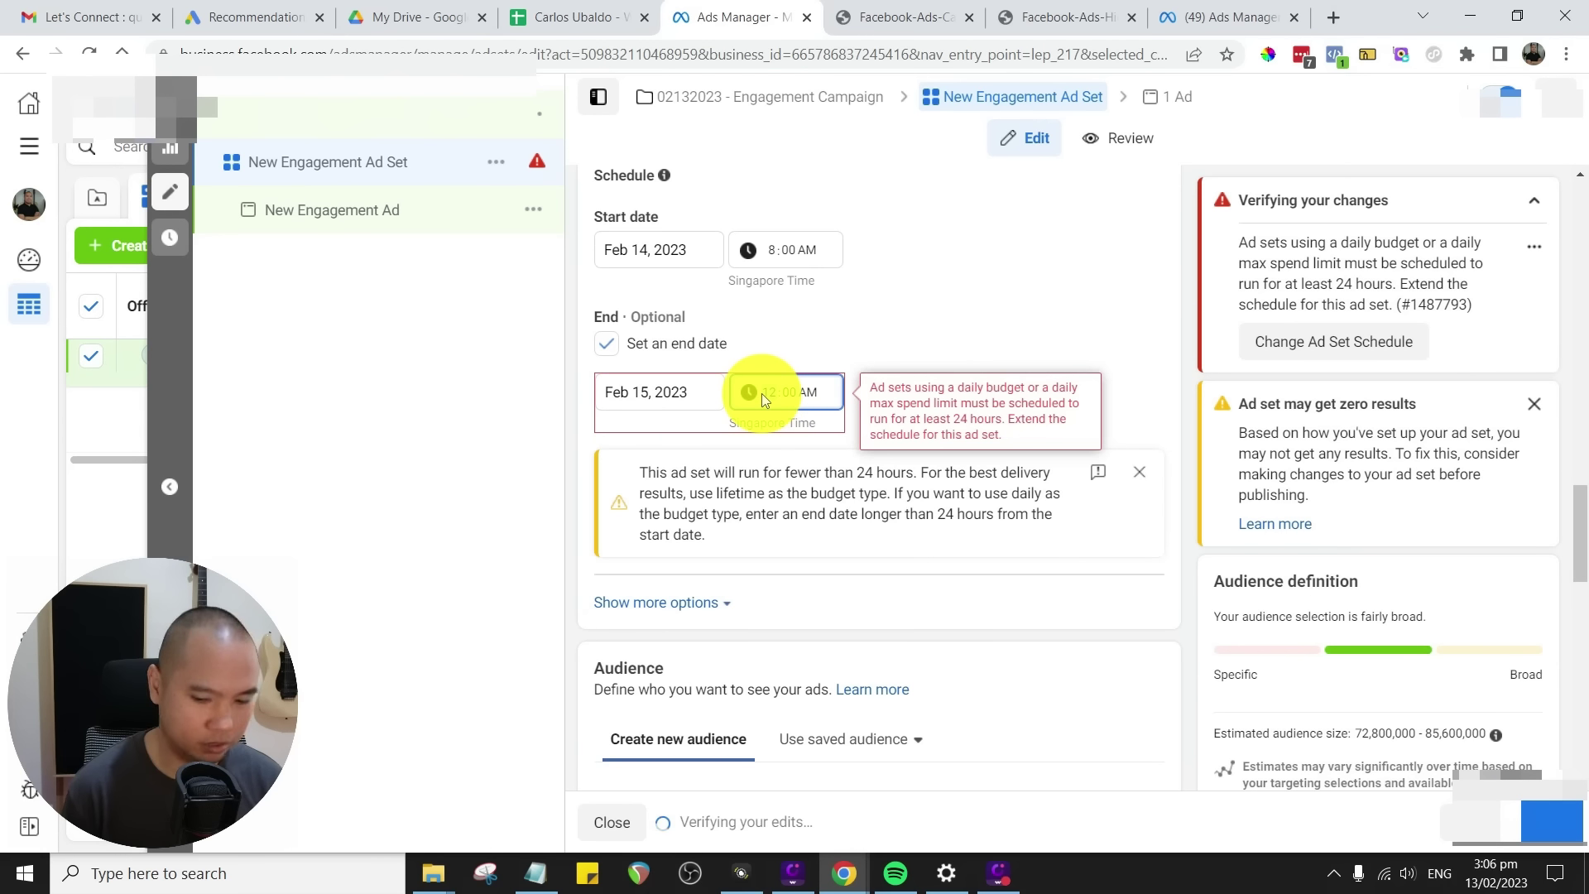
{"action": "left_click", "coordinate": [1069, 324]}
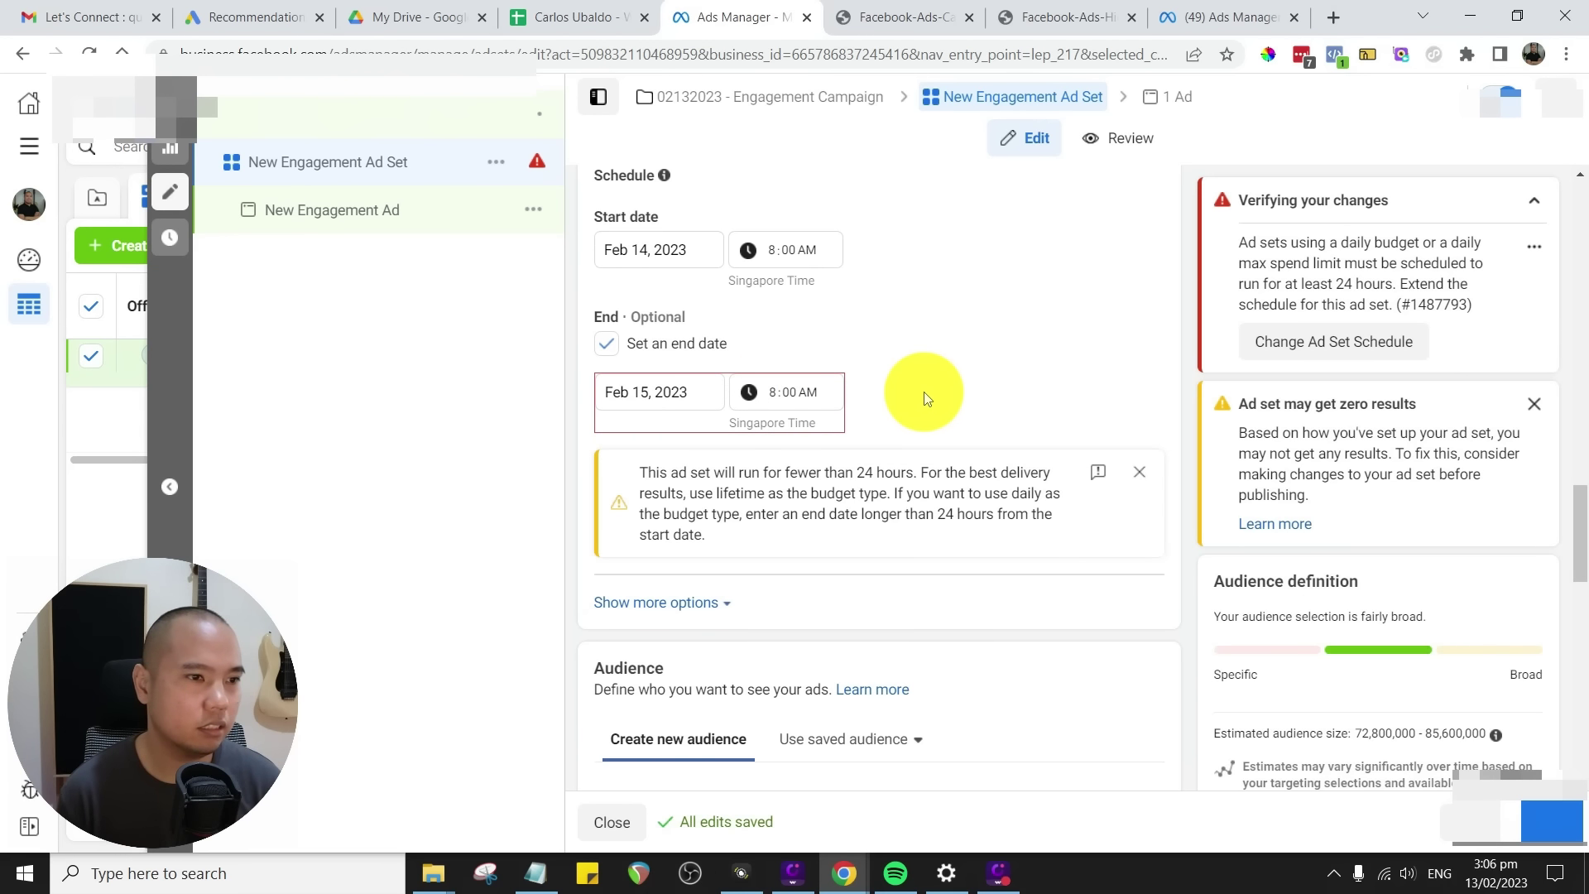
{"action": "left_click", "coordinate": [788, 392]}
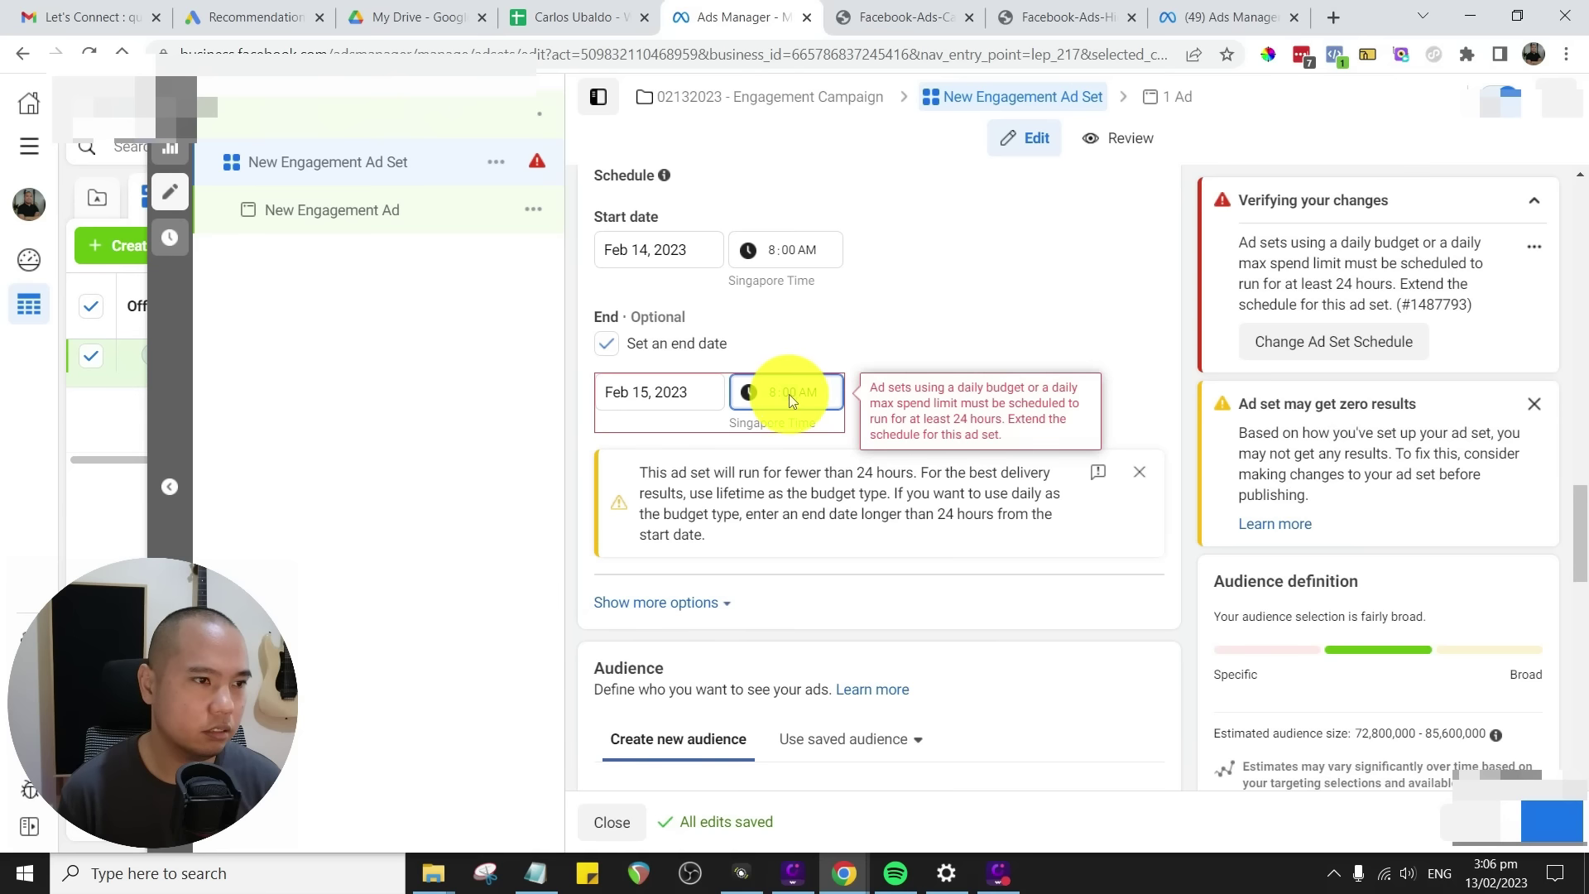
{"action": "type", "text": "30"}
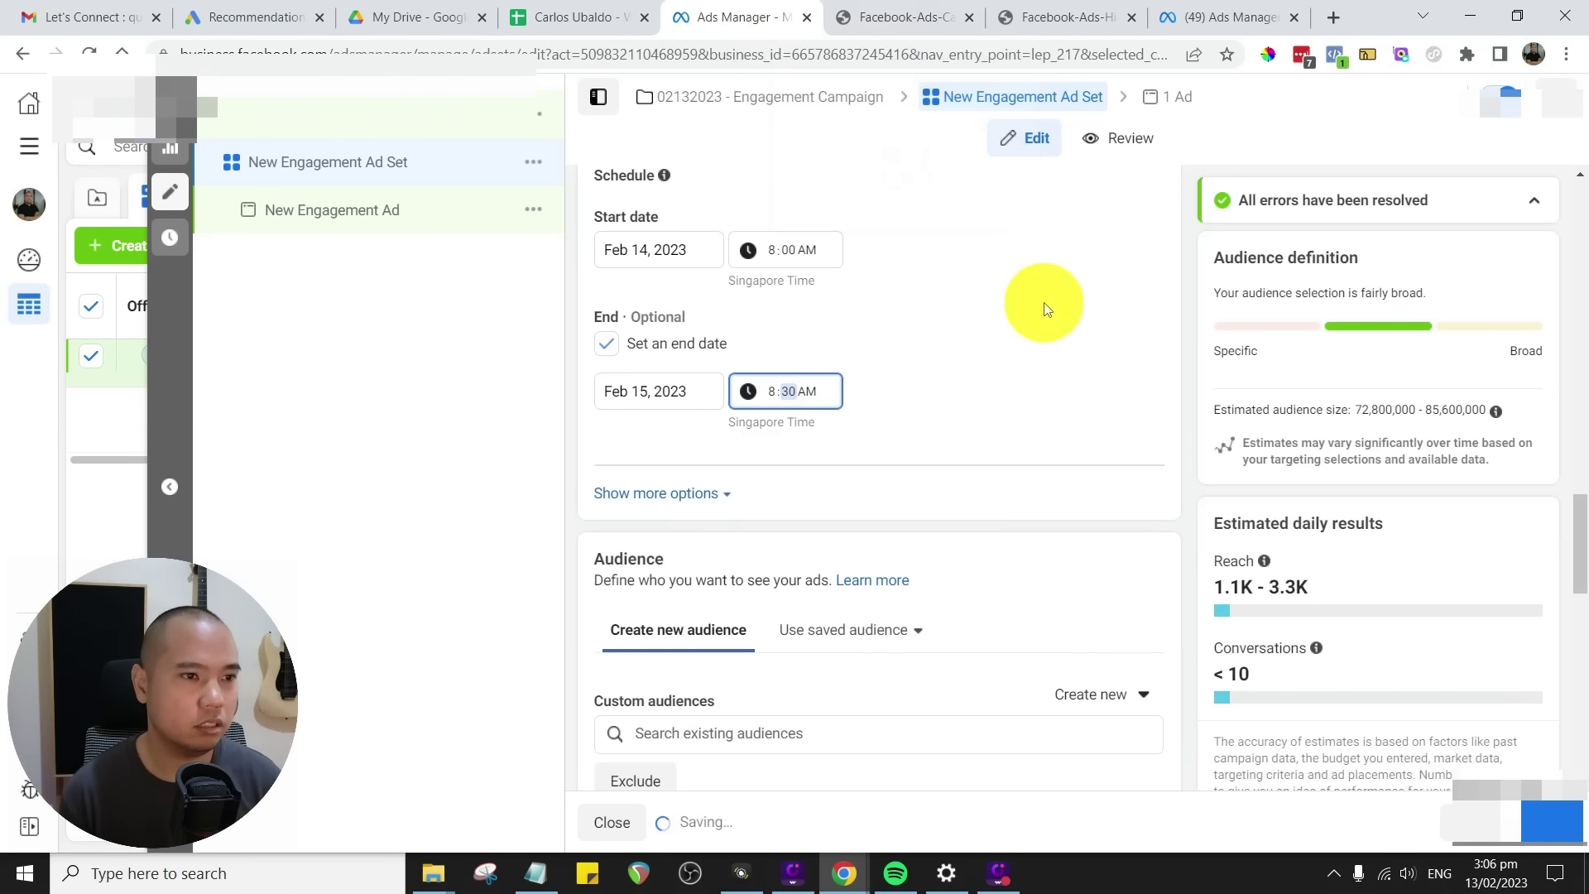
{"action": "left_click", "coordinate": [1089, 374]}
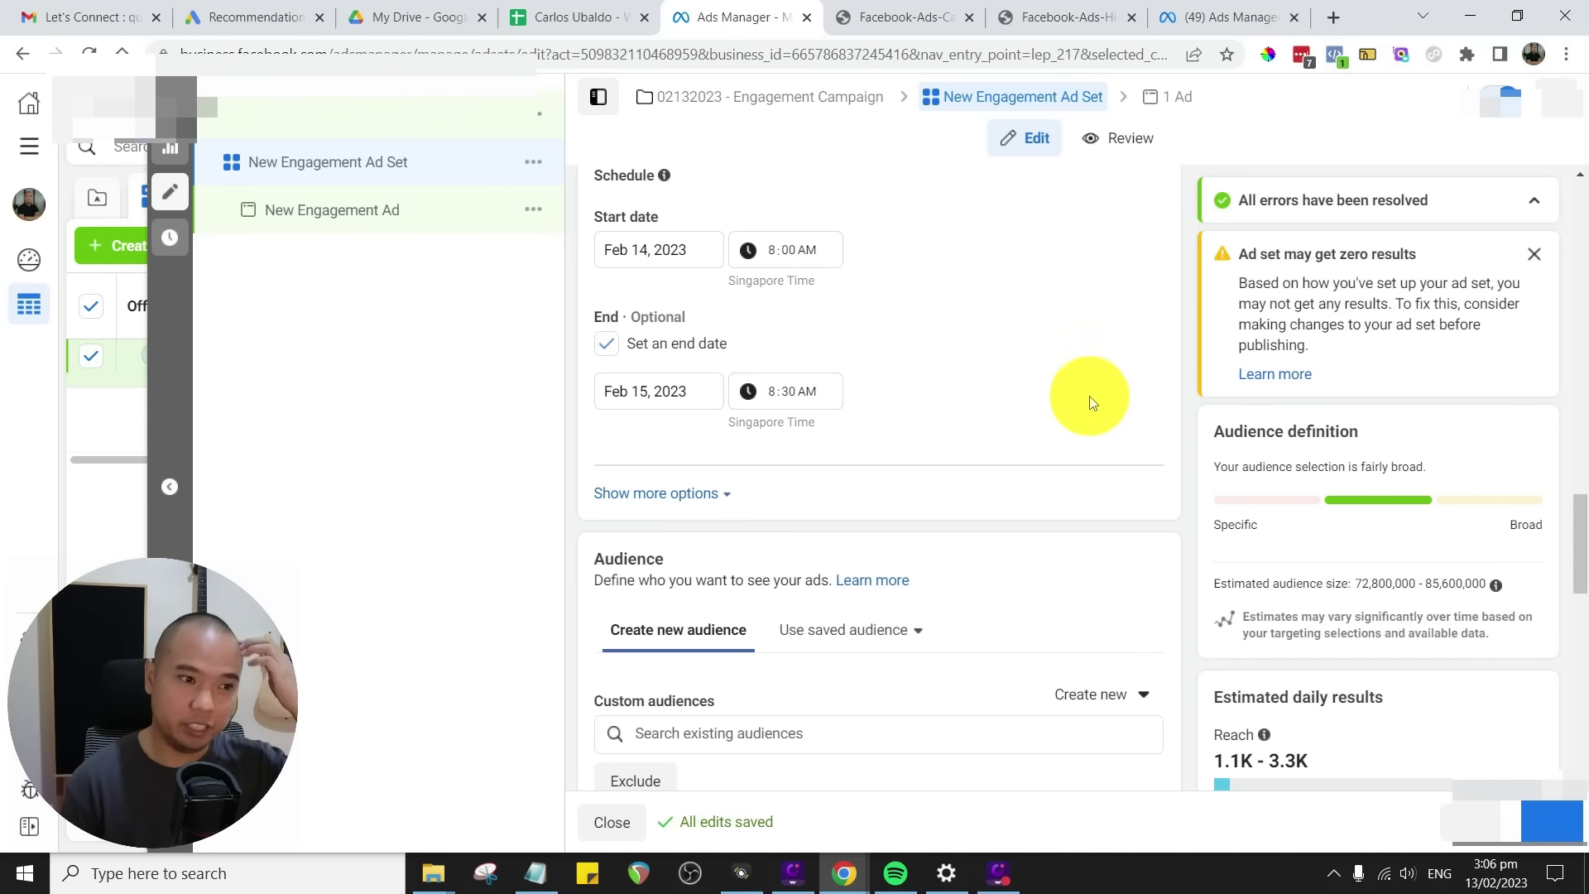
- Check the existing custom and lookalike audiences offered for the ad set without choosing one
{"action": "scroll", "coordinate": [1050, 409], "scroll_direction": "down", "scroll_amount": 3}
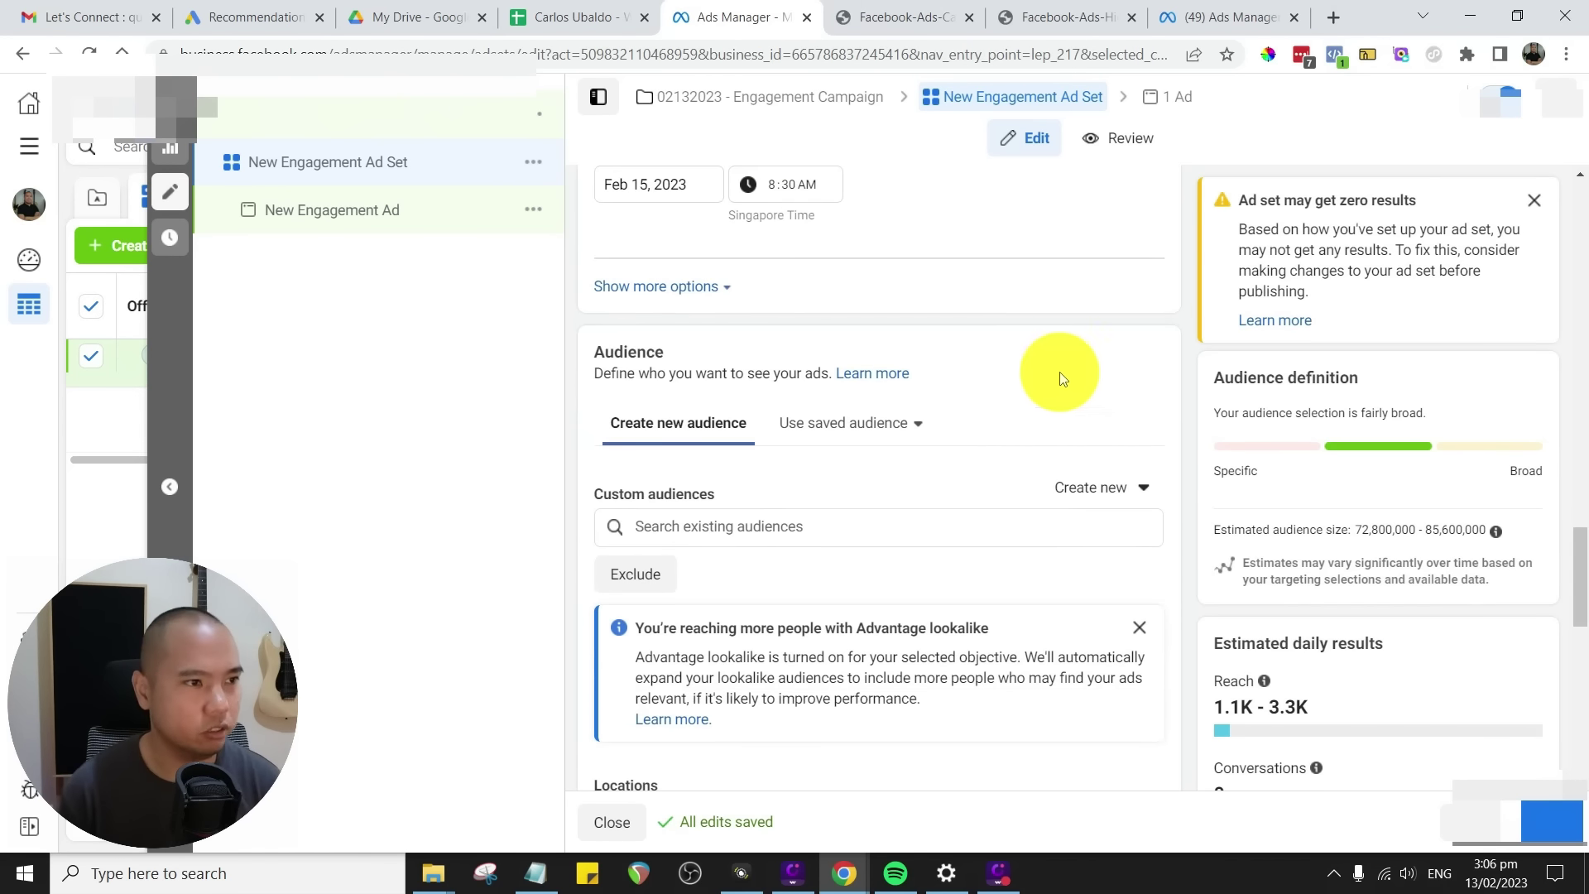
{"action": "left_click", "coordinate": [908, 533]}
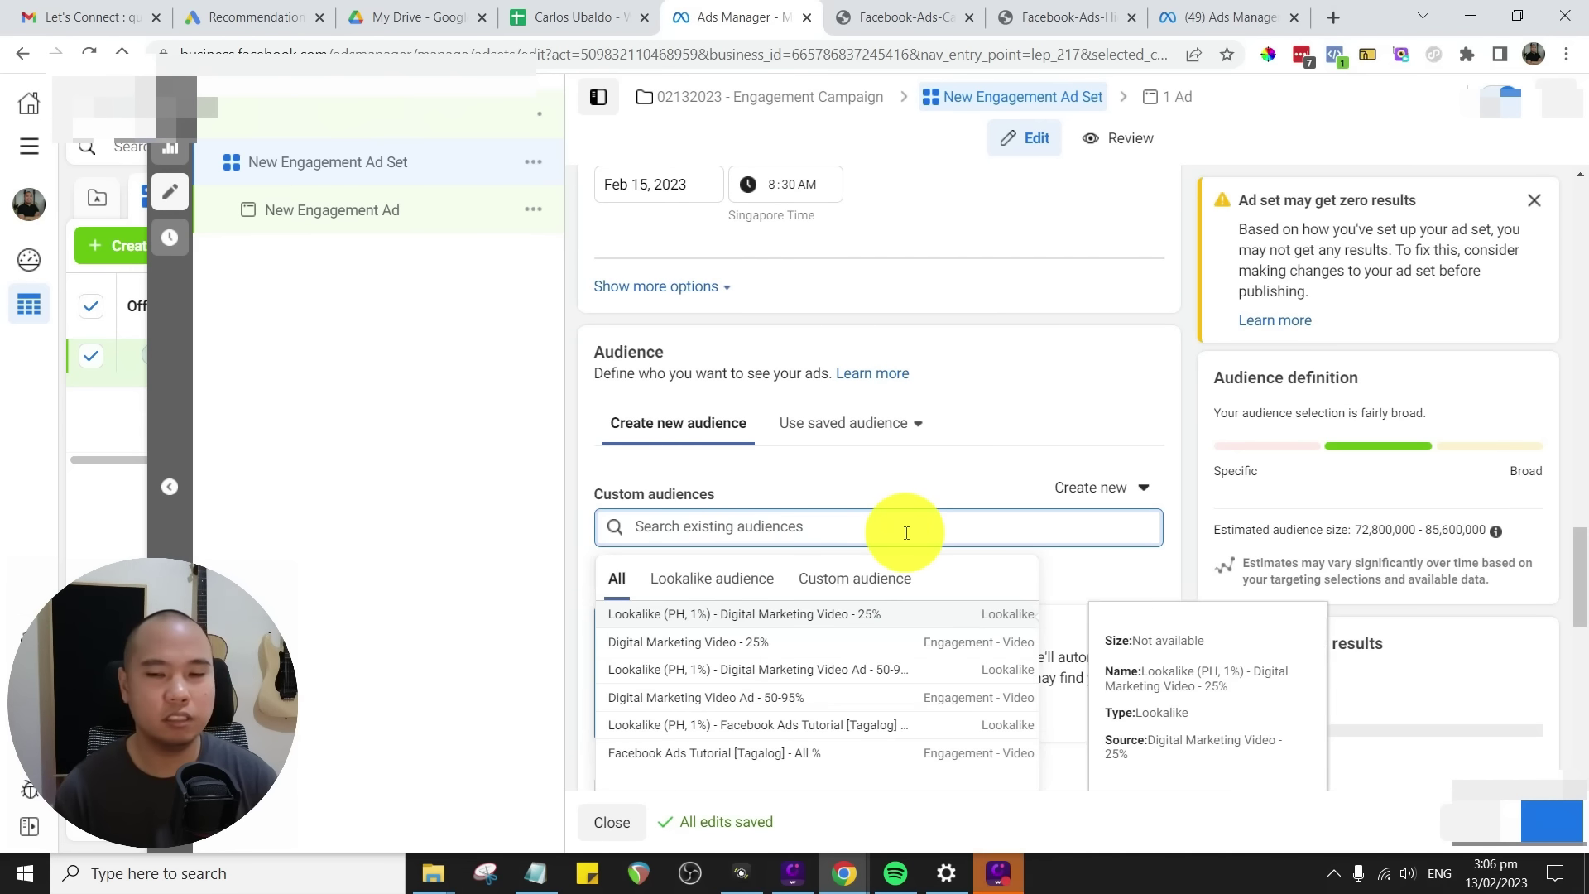
{"action": "scroll", "coordinate": [879, 525], "scroll_direction": "down", "scroll_amount": 1}
{"action": "left_click", "coordinate": [425, 538]}
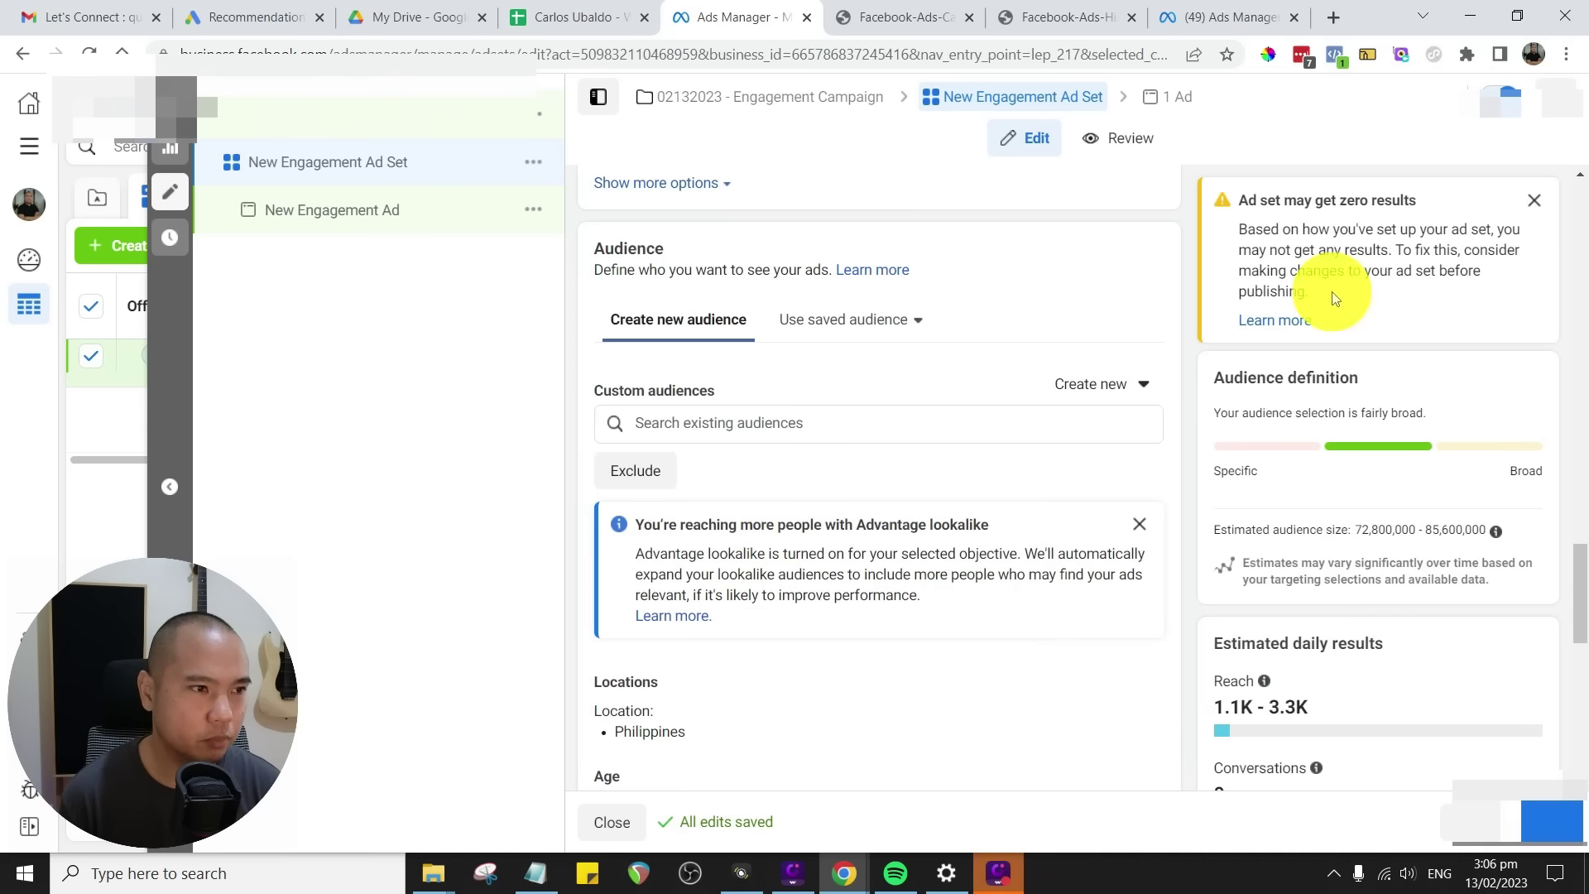
- Apply the saved audience "Engineers & Ballers - 21-50 - MM" to the ad set and review its targeting
{"action": "left_click", "coordinate": [908, 322]}
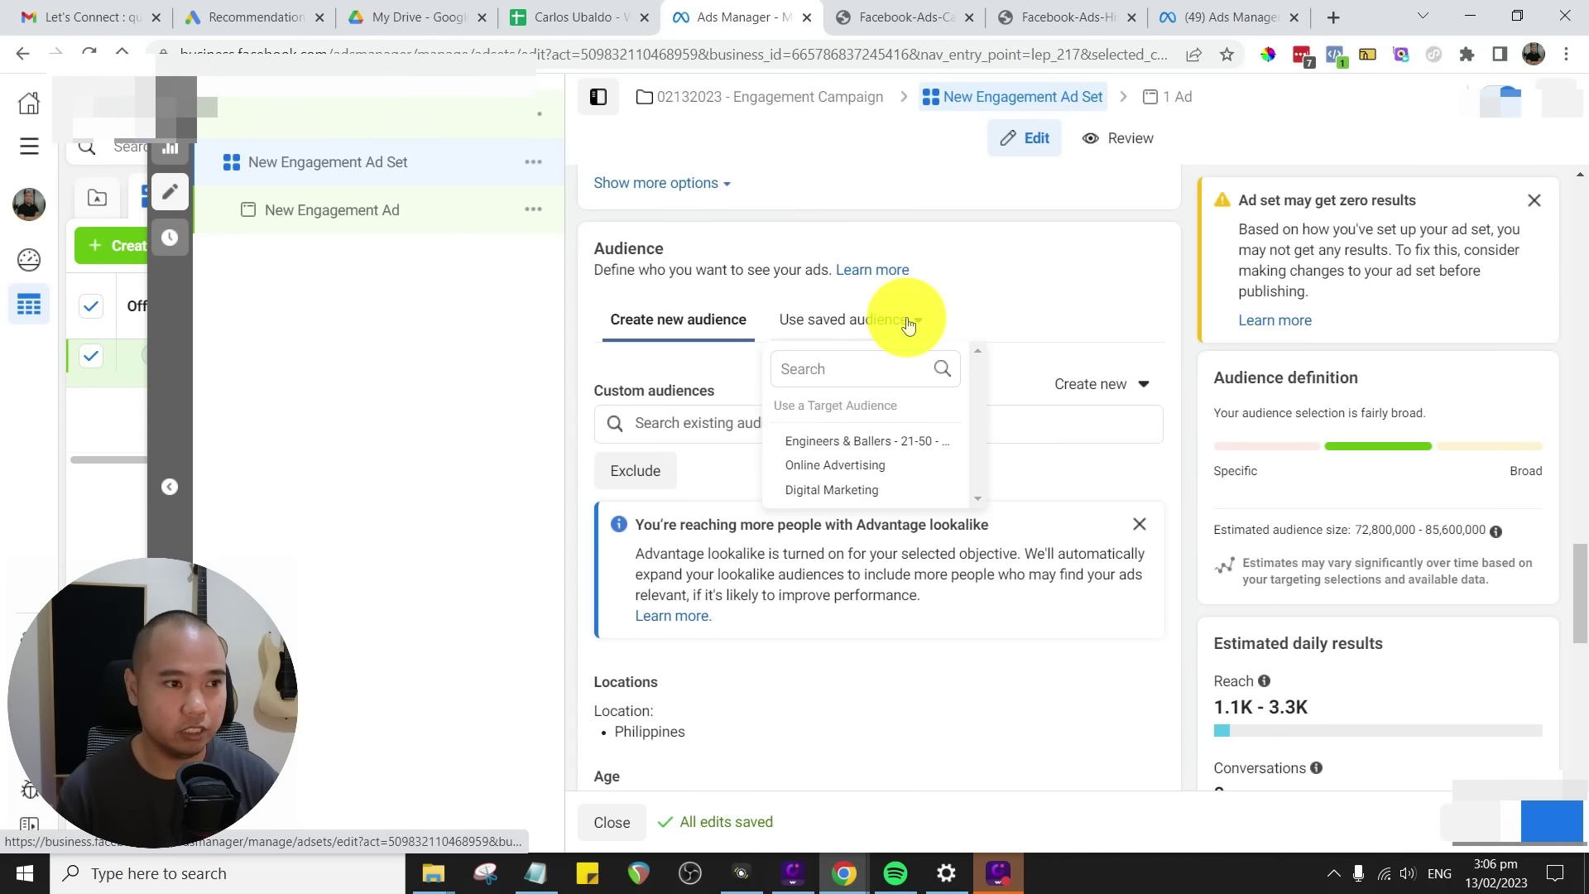
{"action": "mouse_move", "coordinate": [906, 447]}
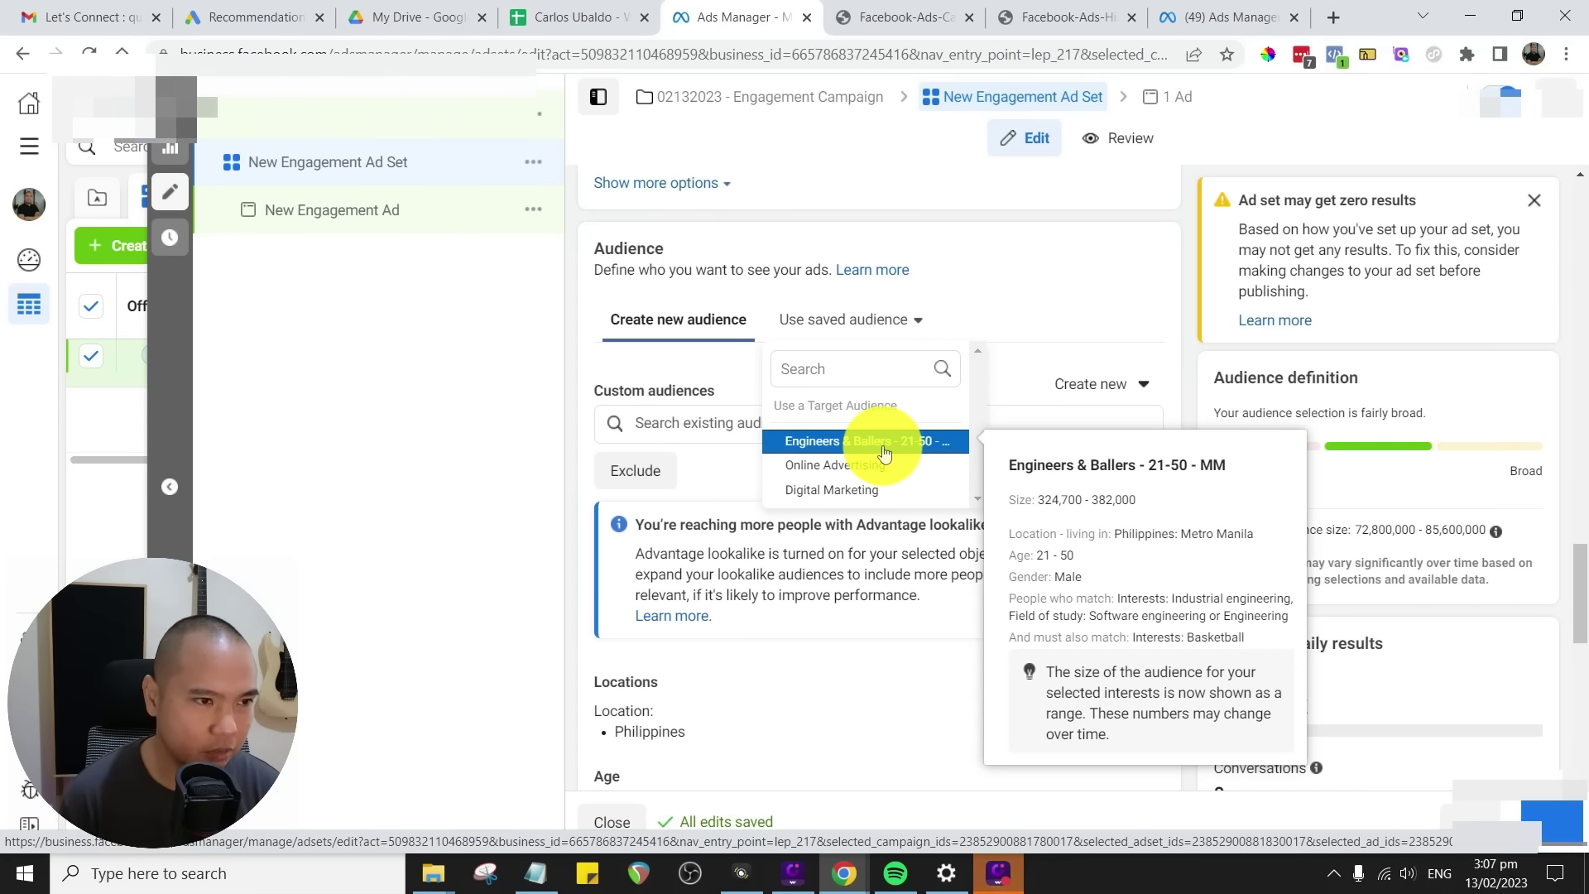
{"action": "left_click", "coordinate": [884, 447]}
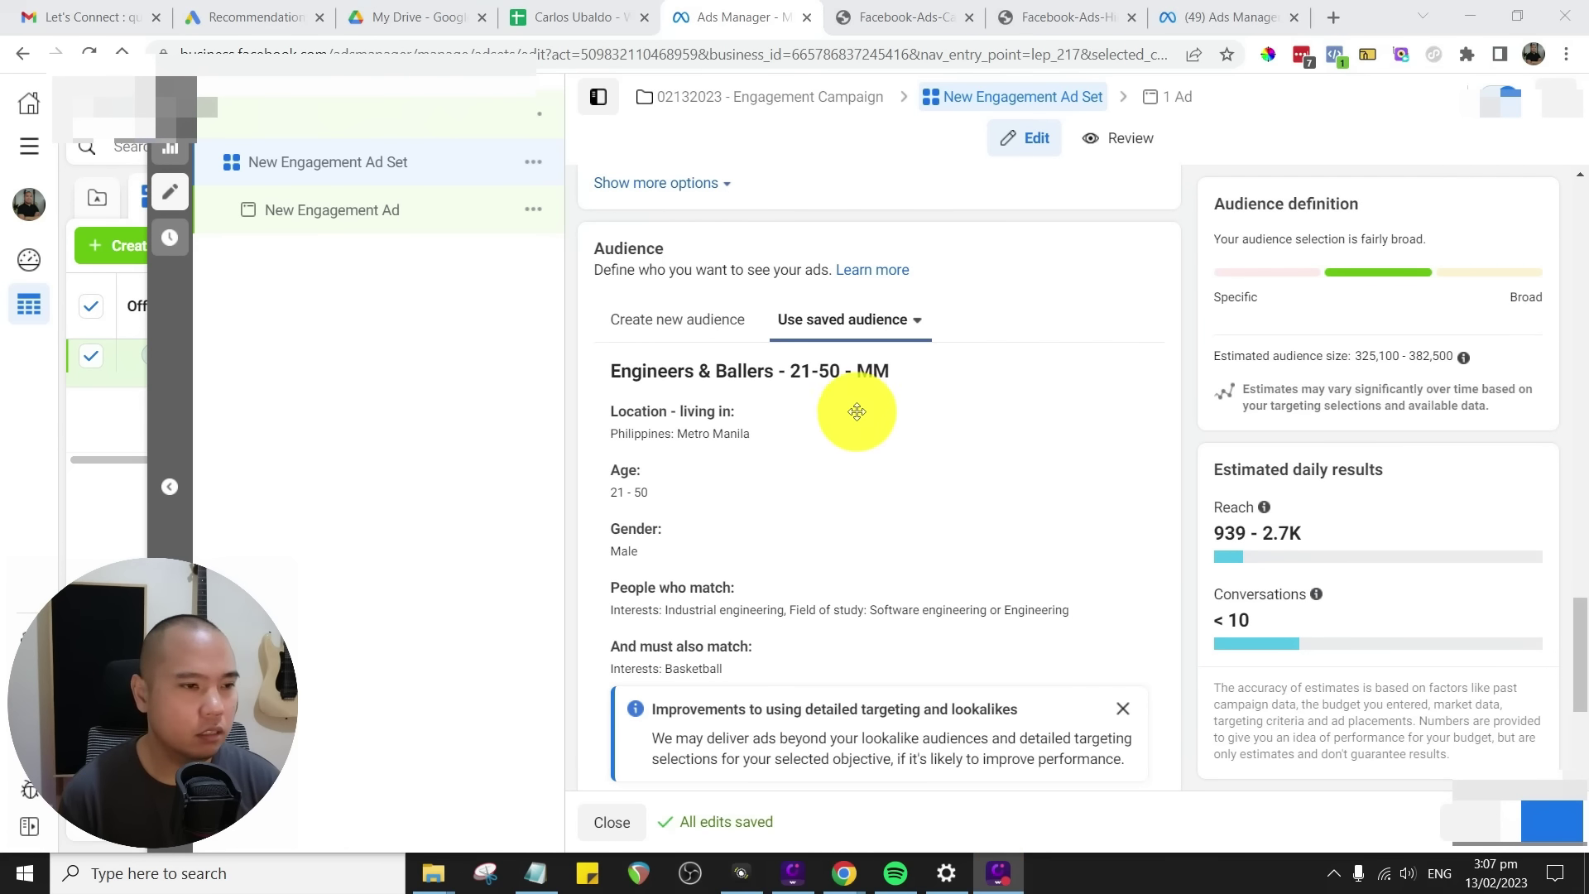
{"action": "scroll", "coordinate": [870, 397], "scroll_direction": "down", "scroll_amount": 4}
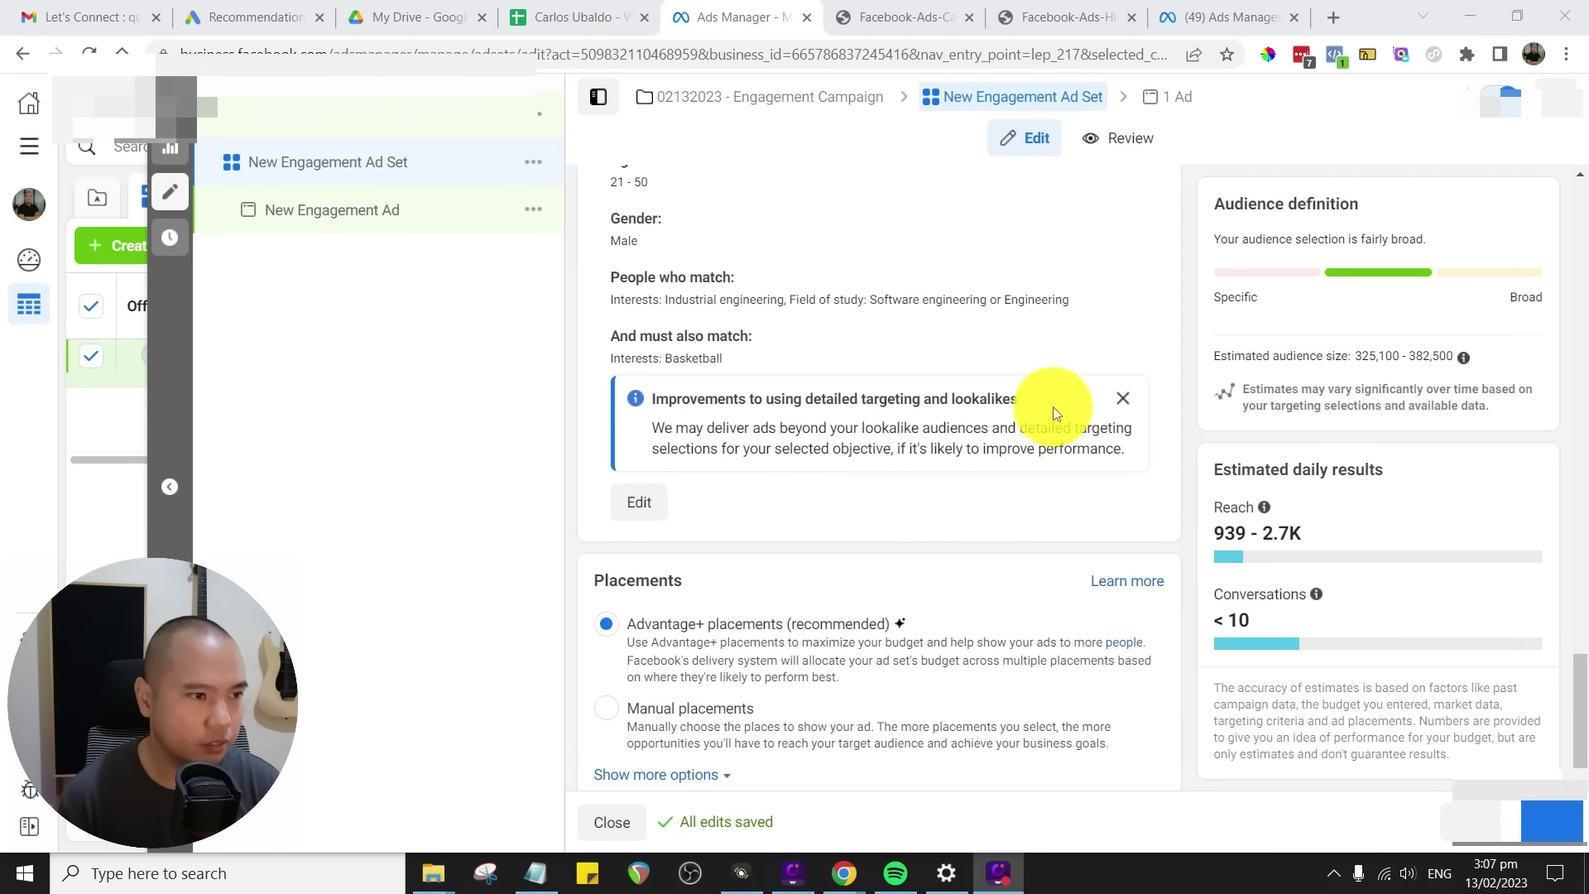
{"action": "scroll", "coordinate": [1053, 405], "scroll_direction": "up", "scroll_amount": 6}
{"action": "scroll", "coordinate": [951, 588], "scroll_direction": "down", "scroll_amount": 4}
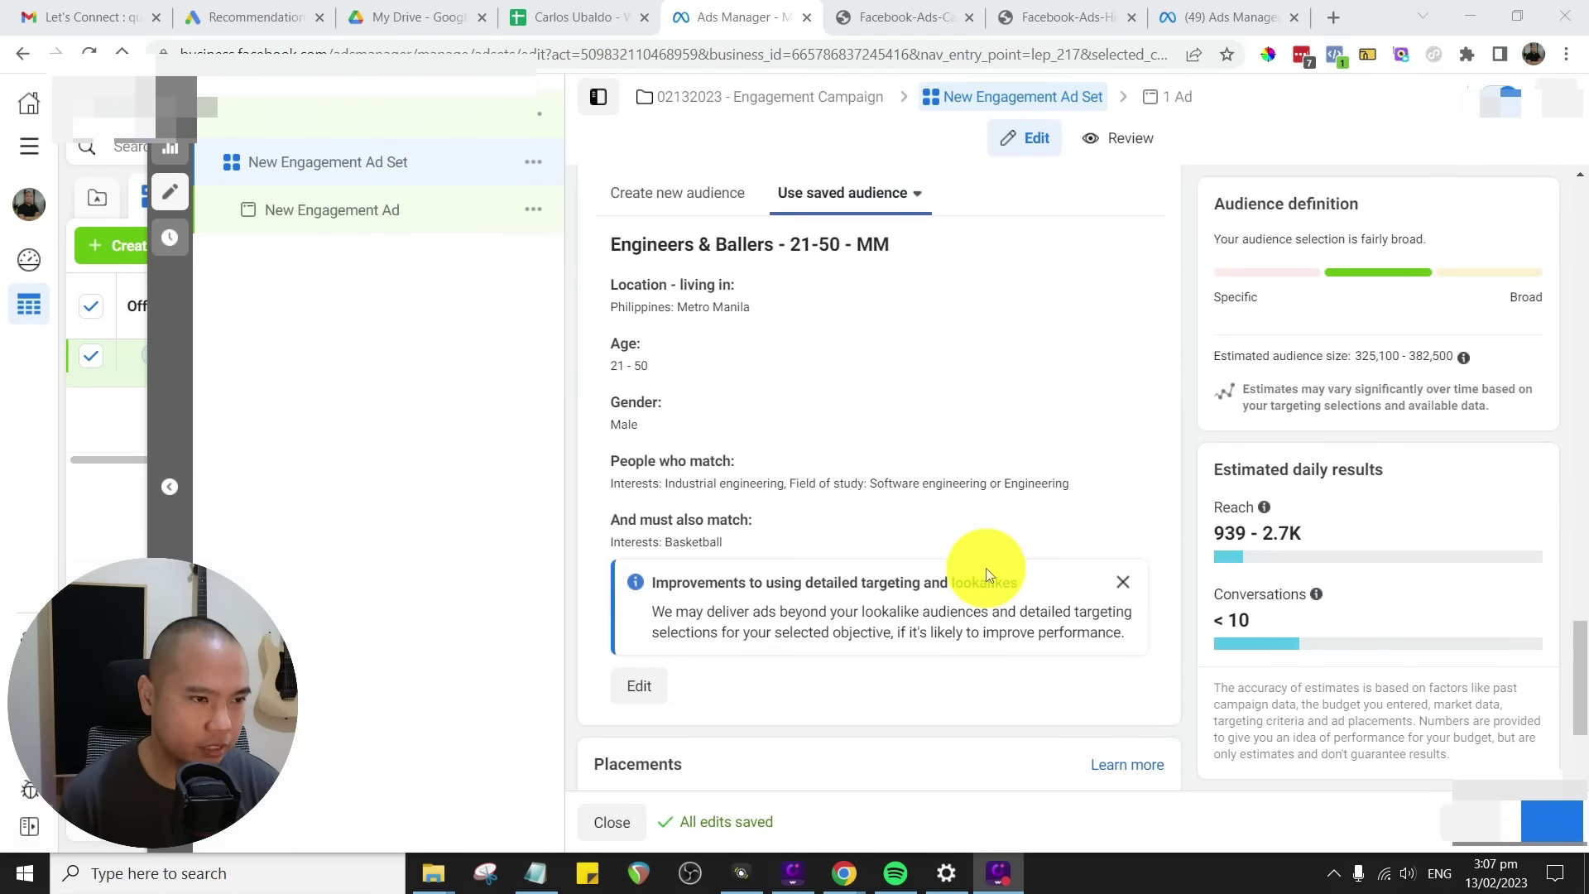
- Switch the ad set to manual placements and keep only the Facebook platform, deselecting Audience network, Instagram and Messenger
{"action": "scroll", "coordinate": [985, 567], "scroll_direction": "down", "scroll_amount": 3}
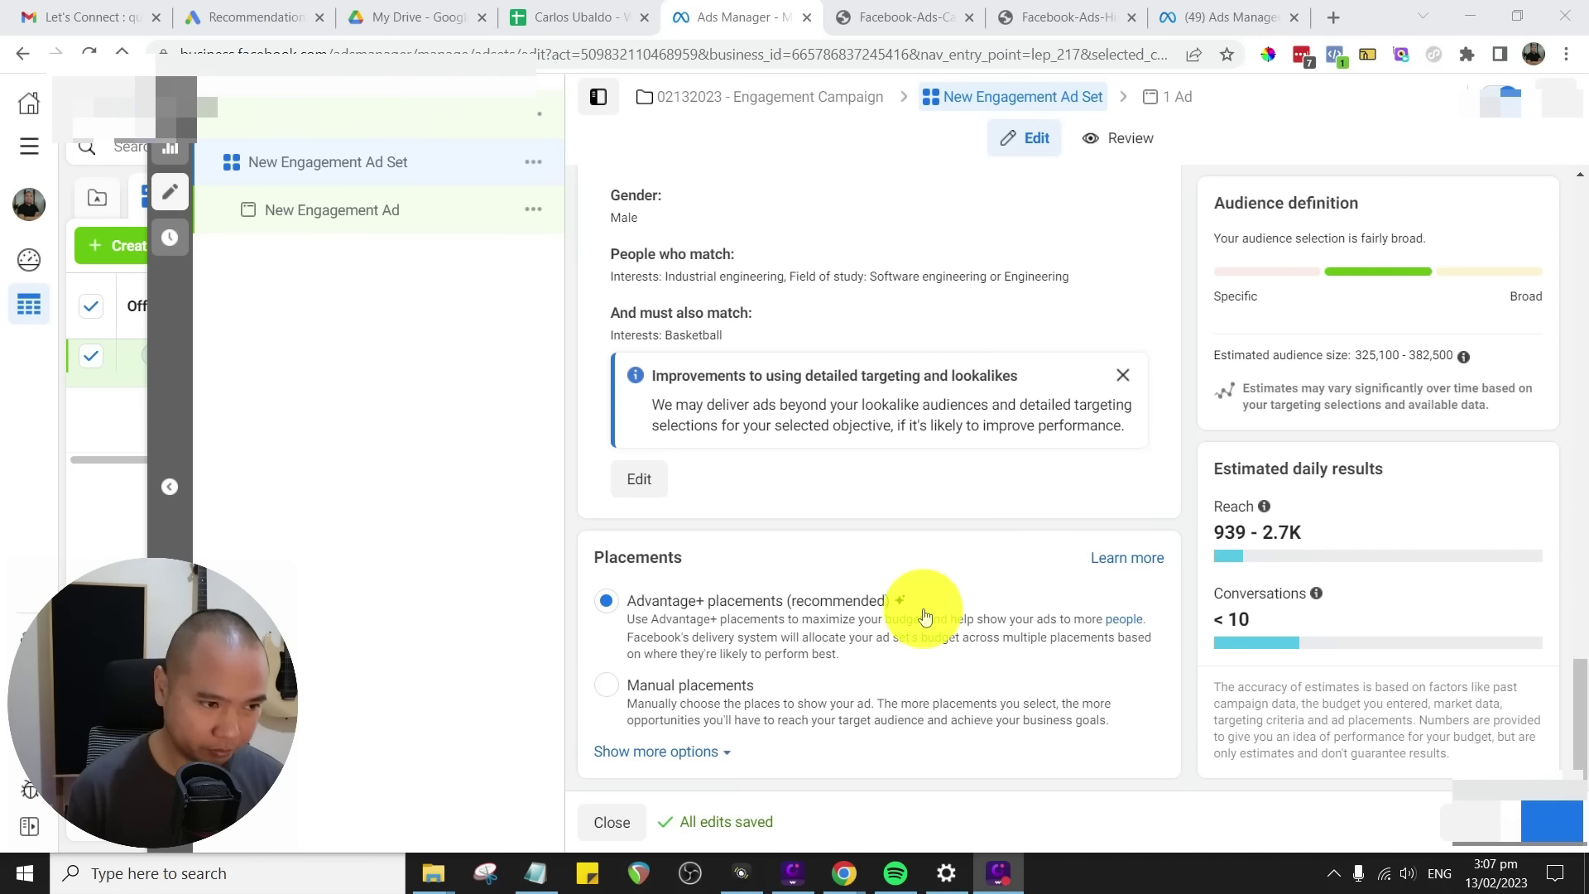
{"action": "left_click", "coordinate": [616, 703]}
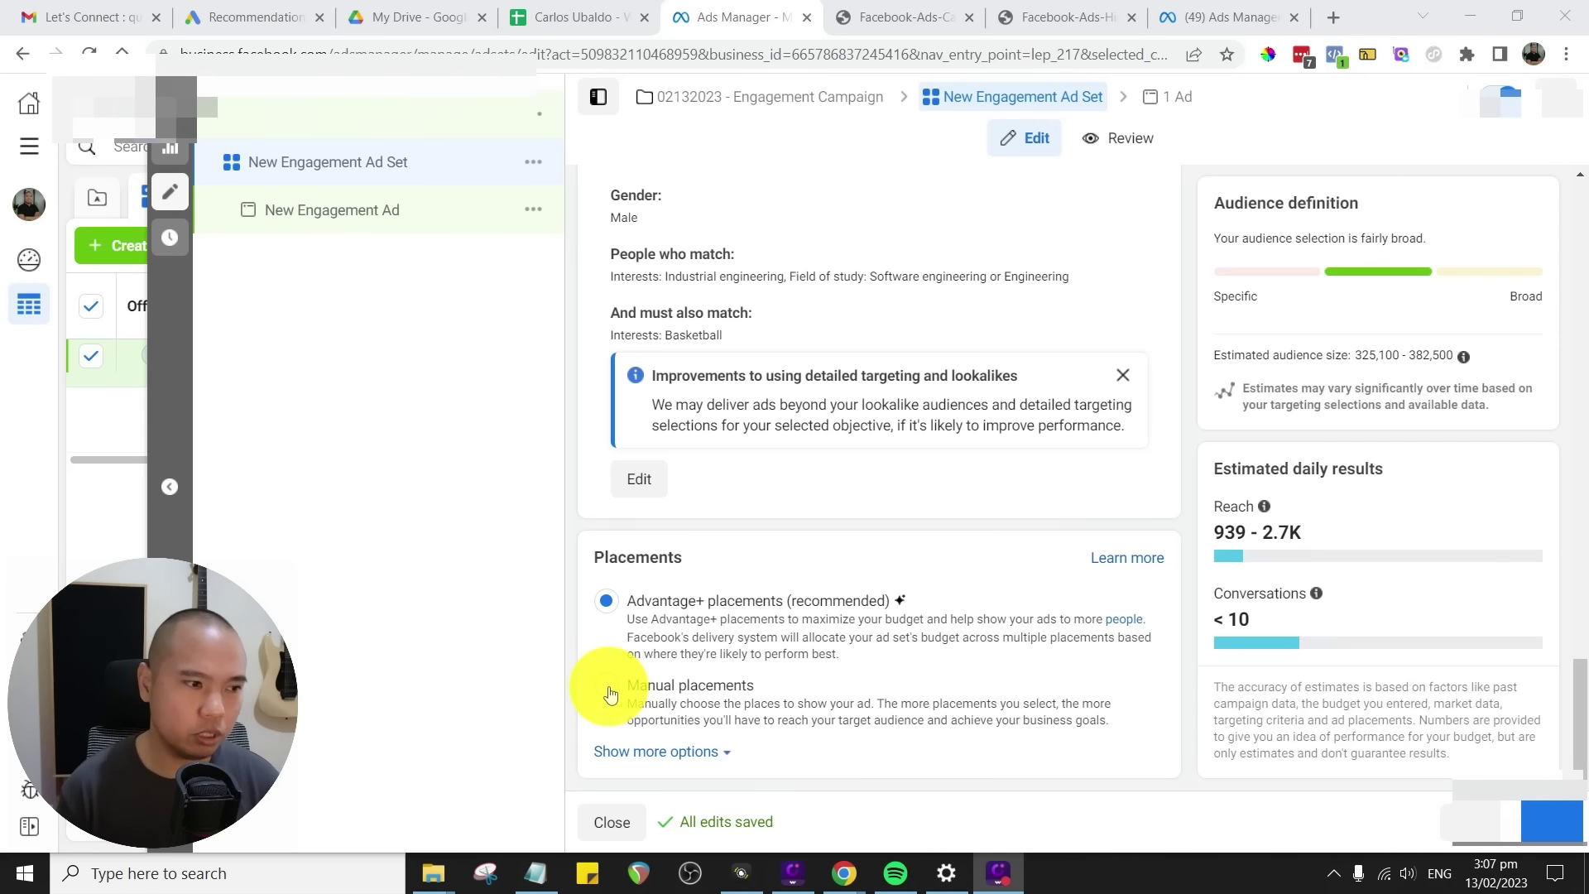
{"action": "scroll", "coordinate": [1064, 557], "scroll_direction": "down", "scroll_amount": 5}
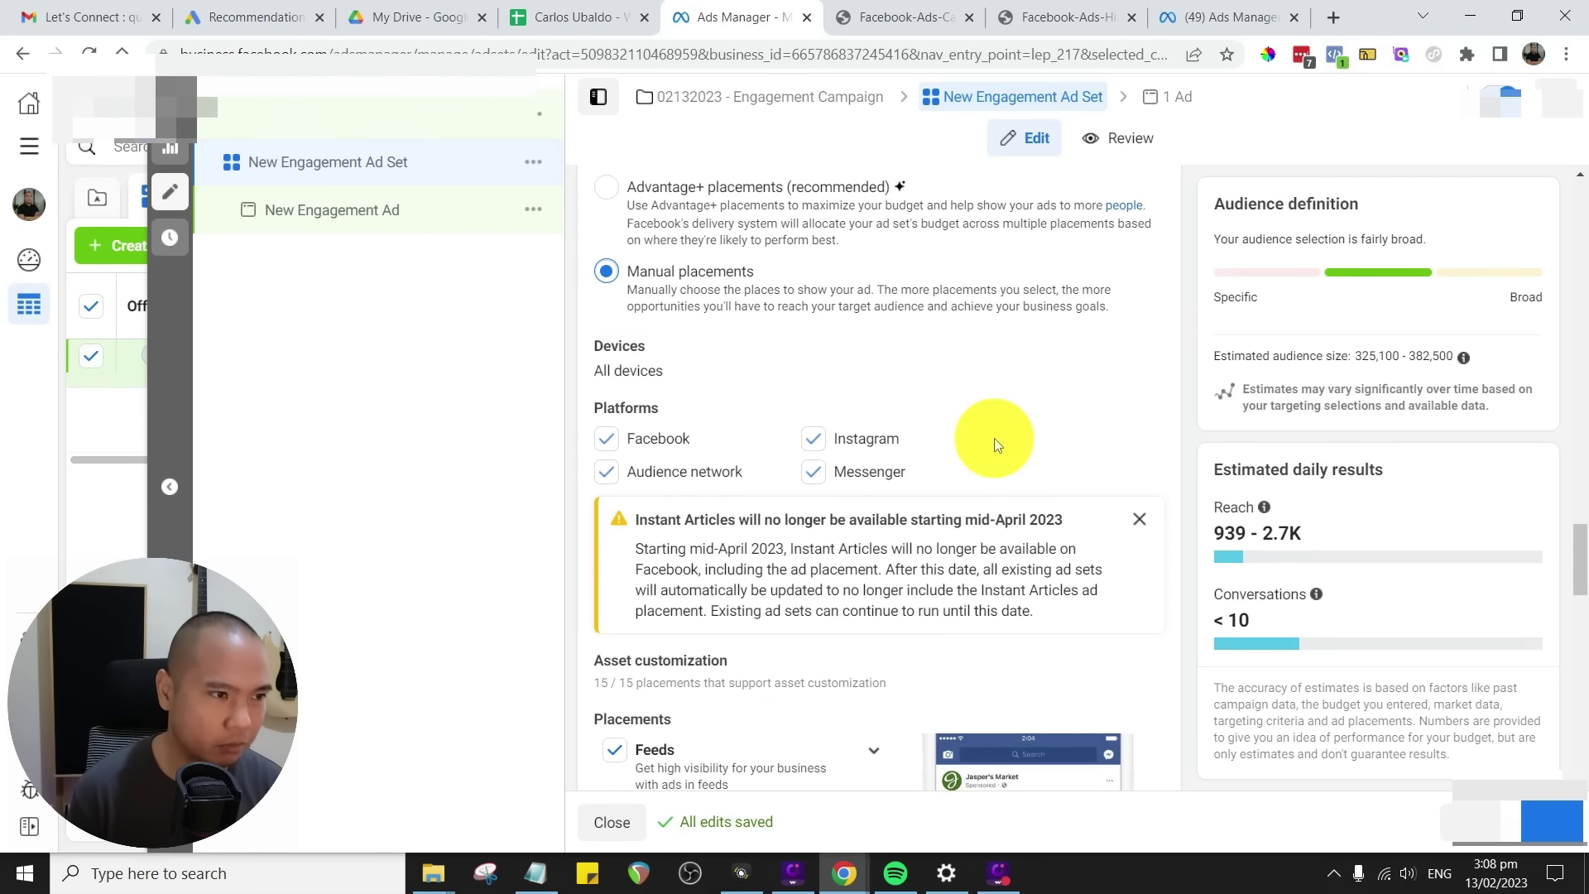
{"action": "scroll", "coordinate": [996, 418], "scroll_direction": "down", "scroll_amount": 1}
{"action": "scroll", "coordinate": [911, 389], "scroll_direction": "down", "scroll_amount": 1}
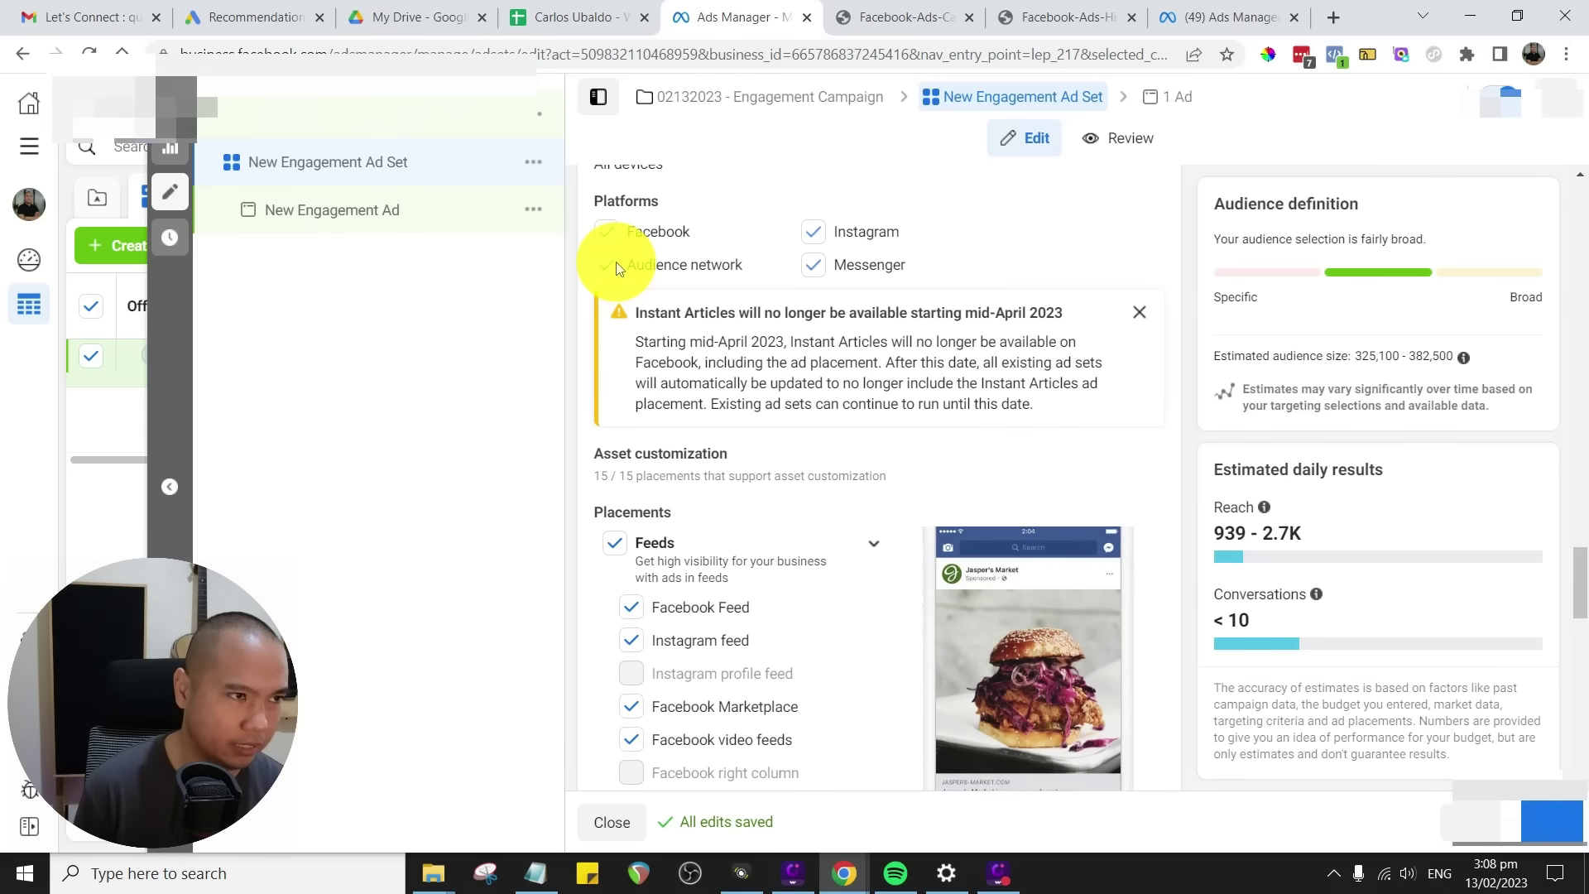
{"action": "scroll", "coordinate": [874, 423], "scroll_direction": "down", "scroll_amount": 3}
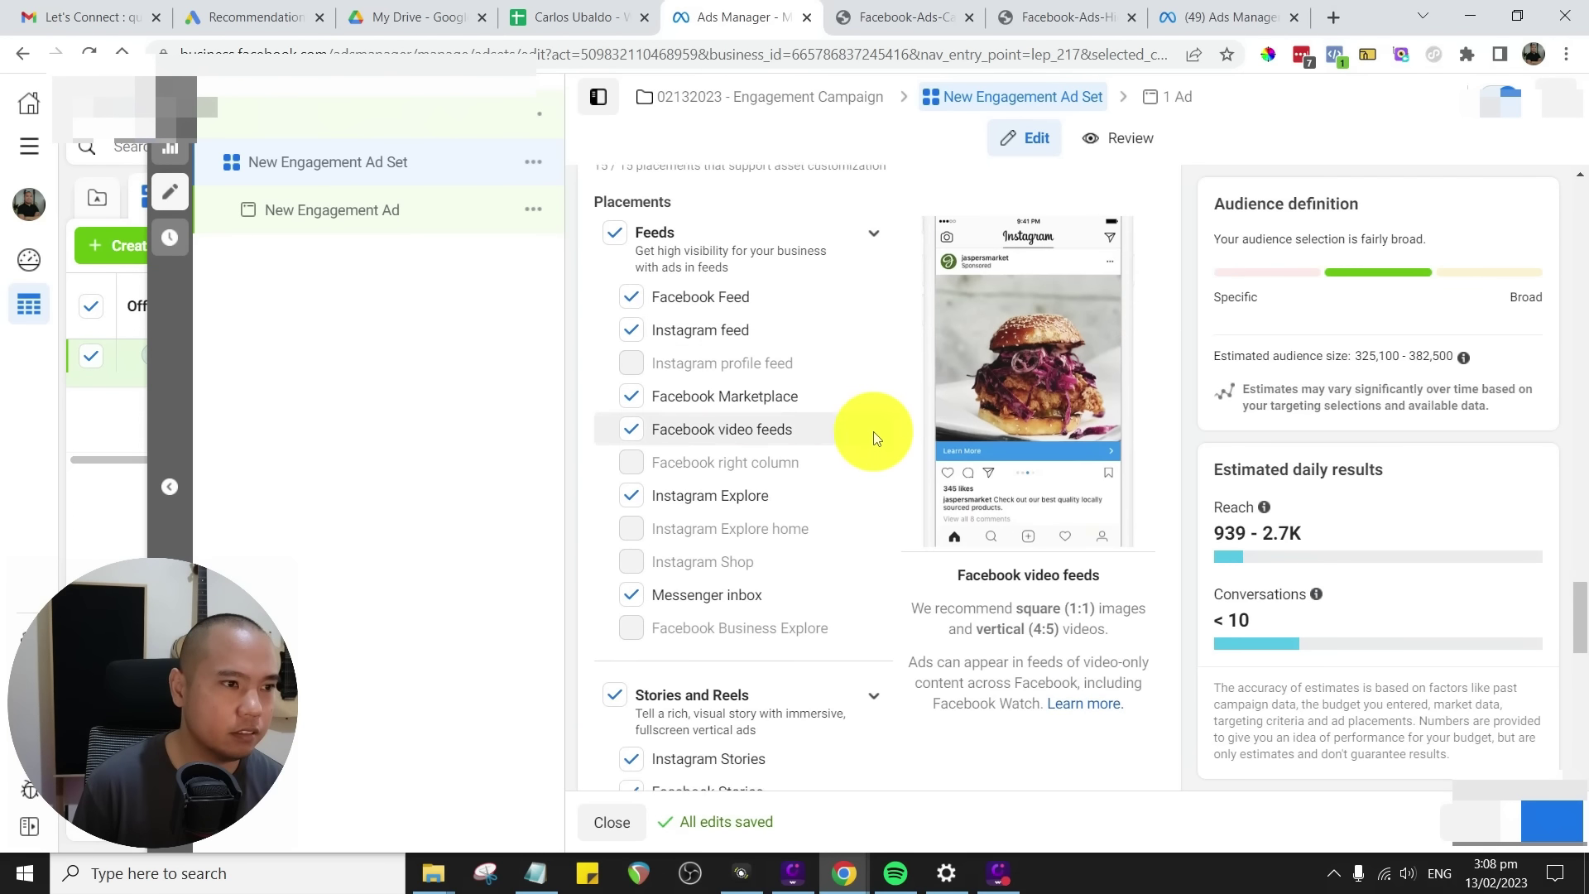
{"action": "scroll", "coordinate": [872, 431], "scroll_direction": "up", "scroll_amount": 4}
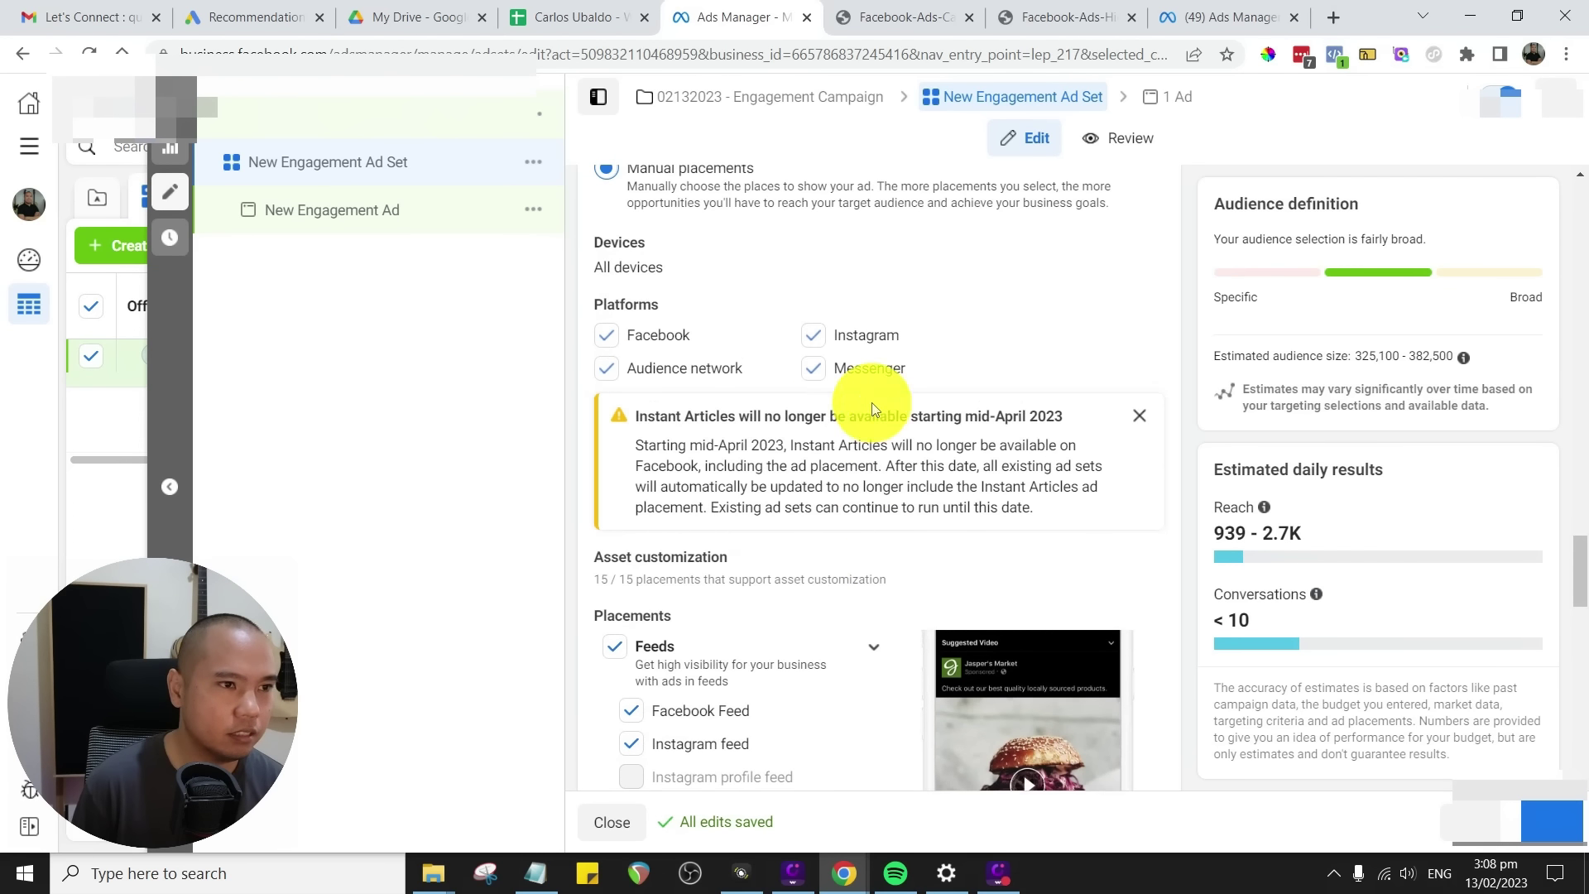
{"action": "left_click", "coordinate": [619, 367]}
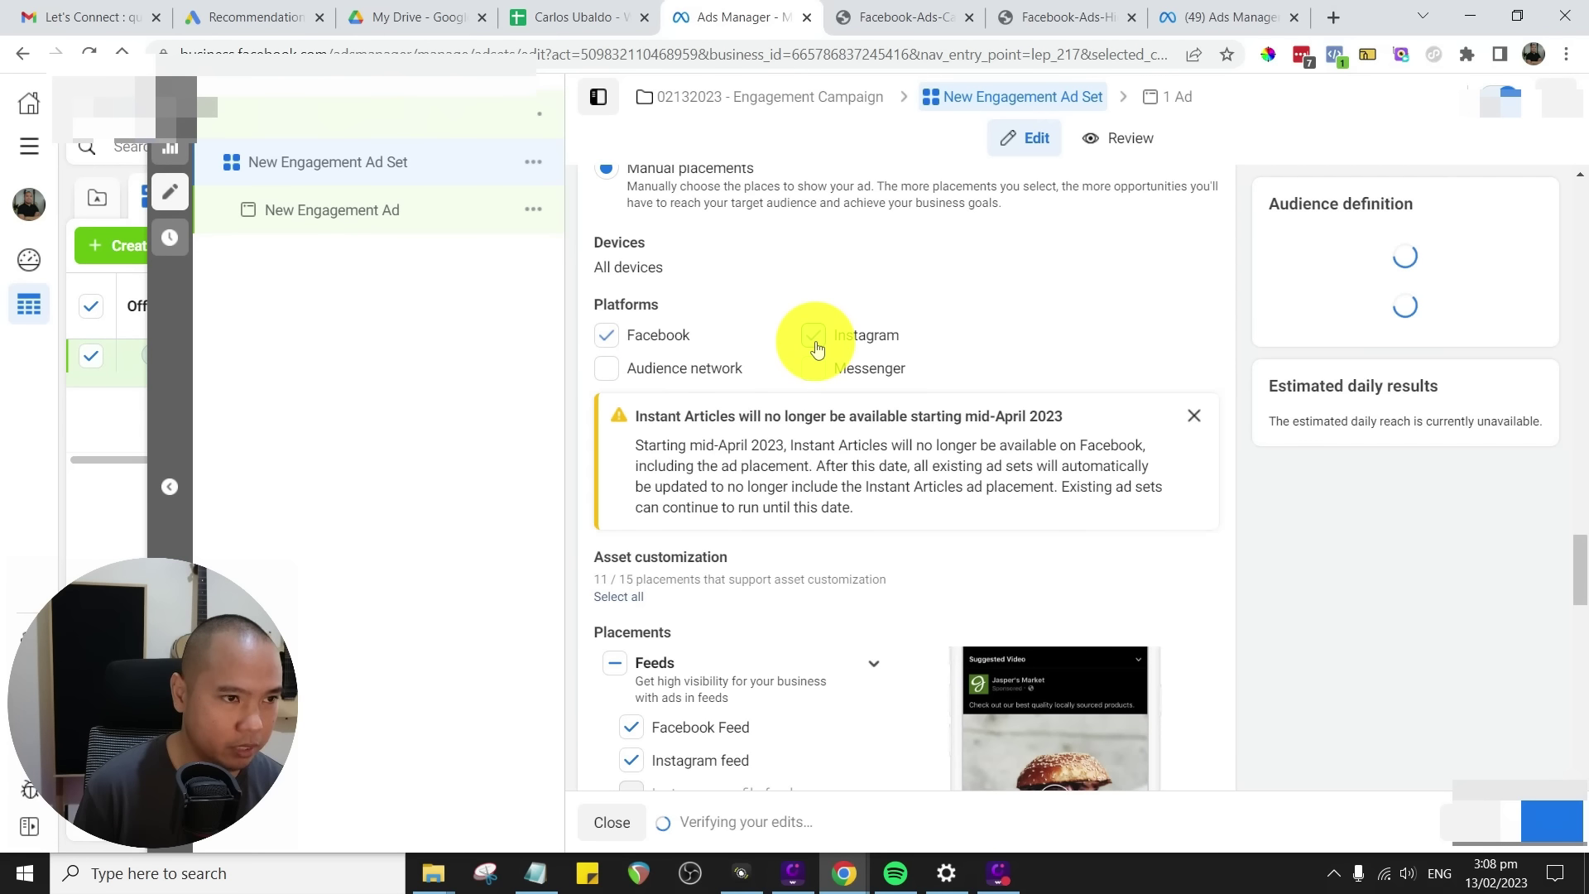
{"action": "left_click", "coordinate": [813, 339]}
- Exclude the Facebook Marketplace and Facebook video feeds placements and the whole Stories and Reels group
{"action": "scroll", "coordinate": [919, 505], "scroll_direction": "down", "scroll_amount": 3}
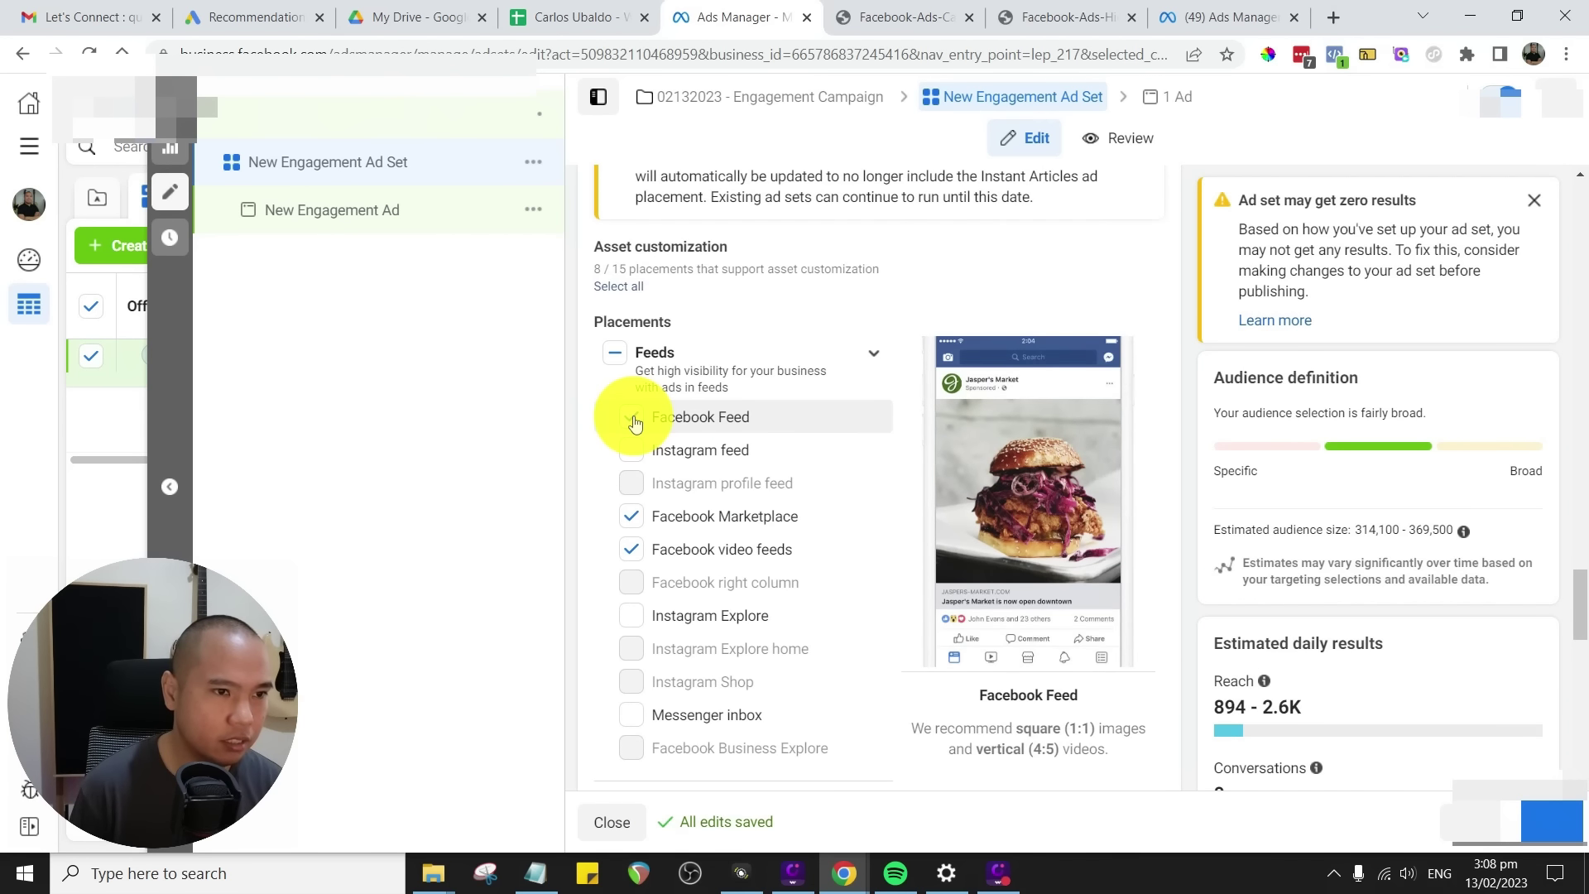
{"action": "left_click", "coordinate": [632, 520]}
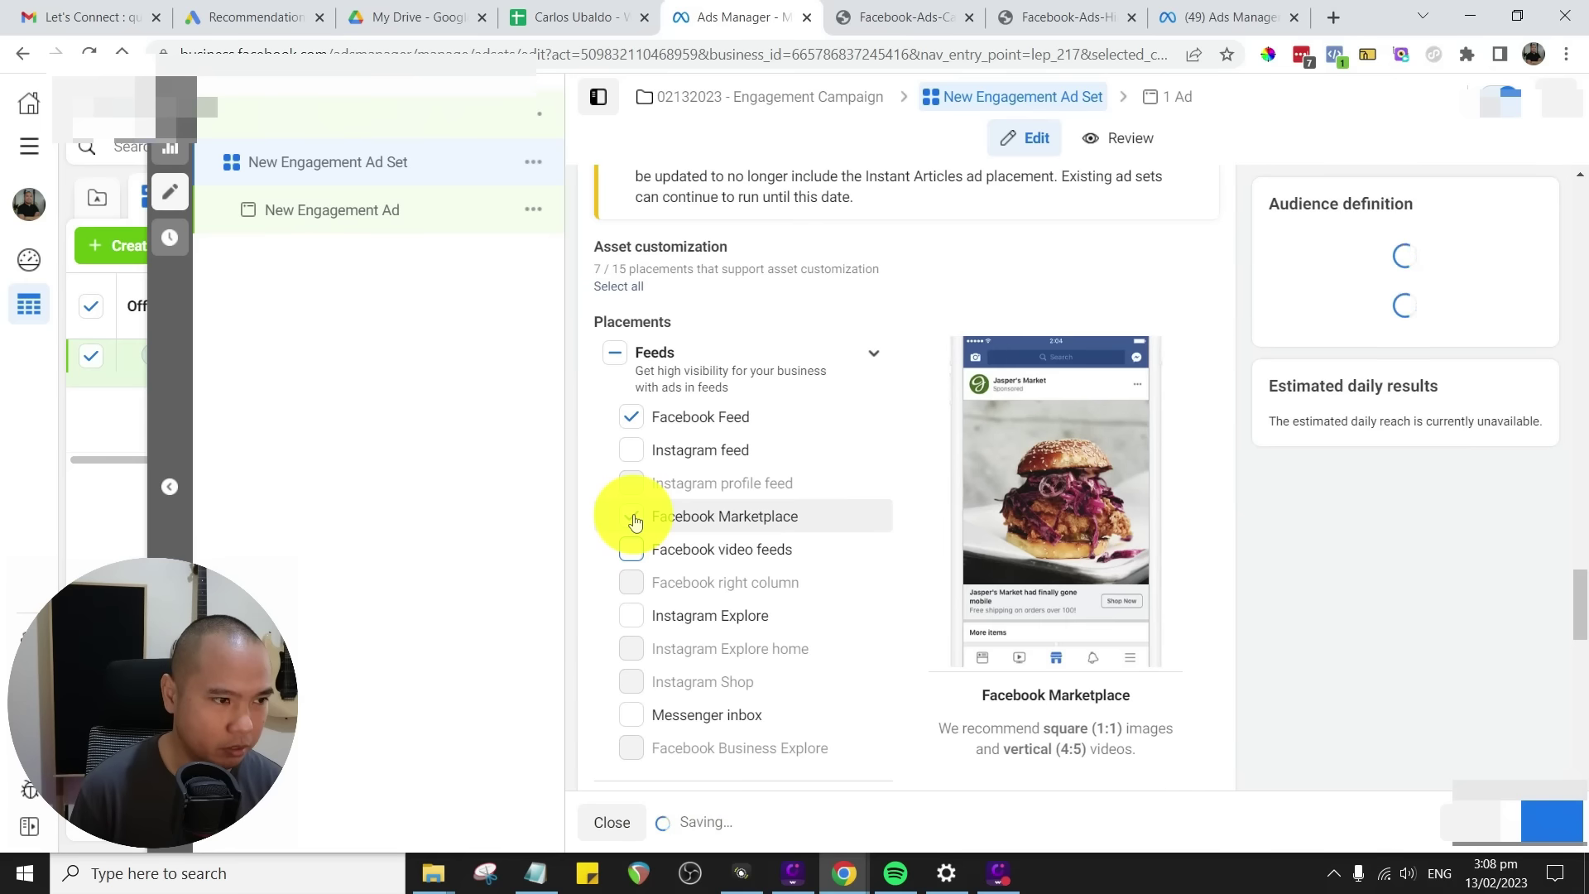
{"action": "scroll", "coordinate": [933, 530], "scroll_direction": "down", "scroll_amount": 2}
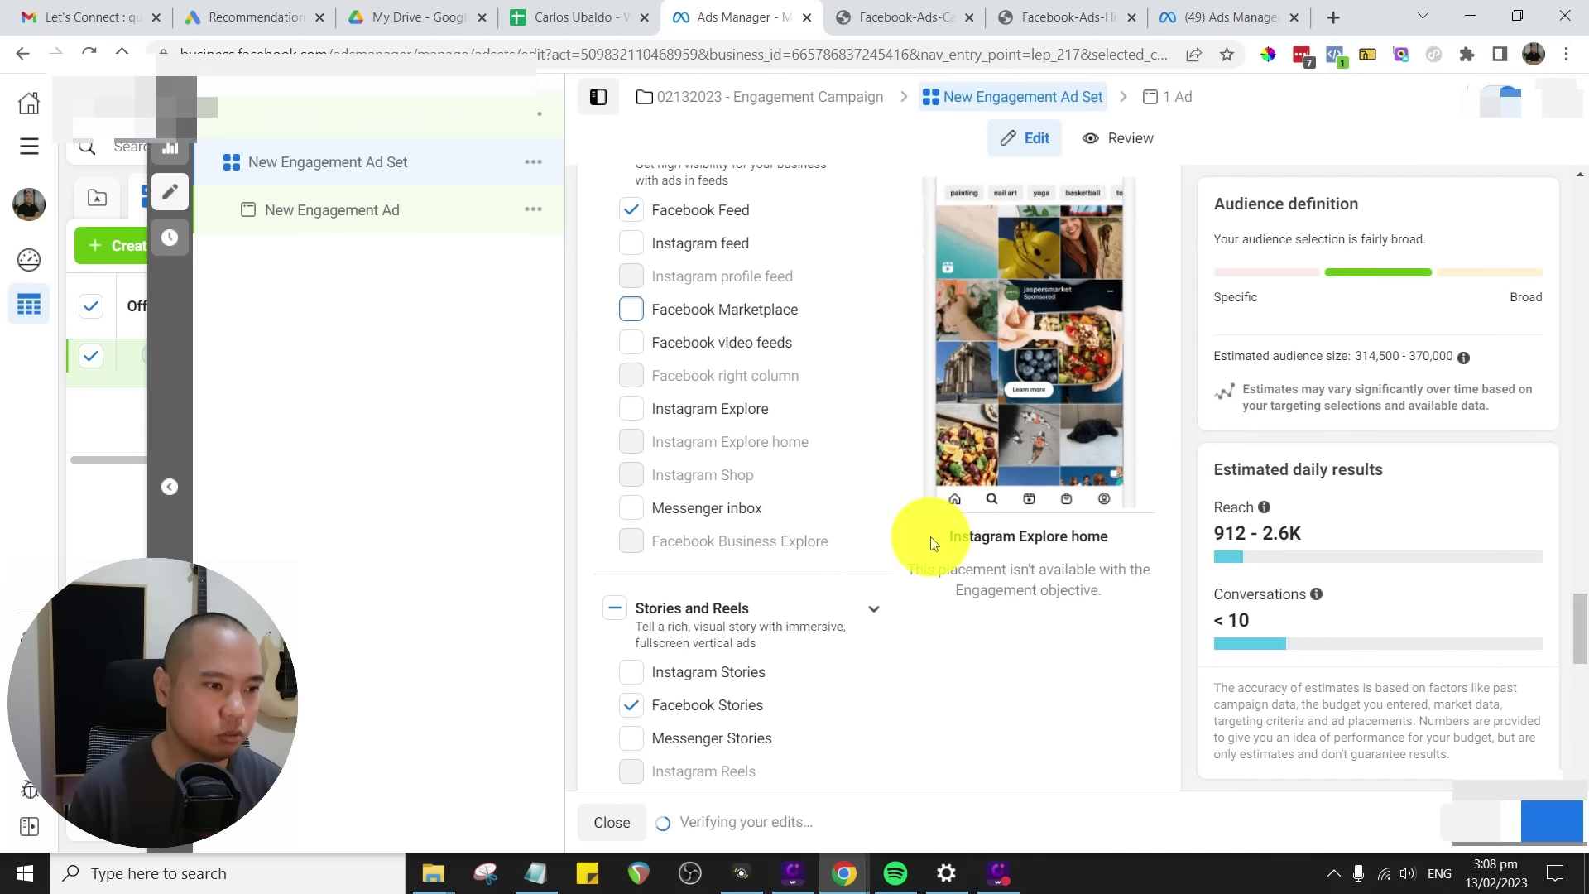
{"action": "scroll", "coordinate": [930, 536], "scroll_direction": "down", "scroll_amount": 1}
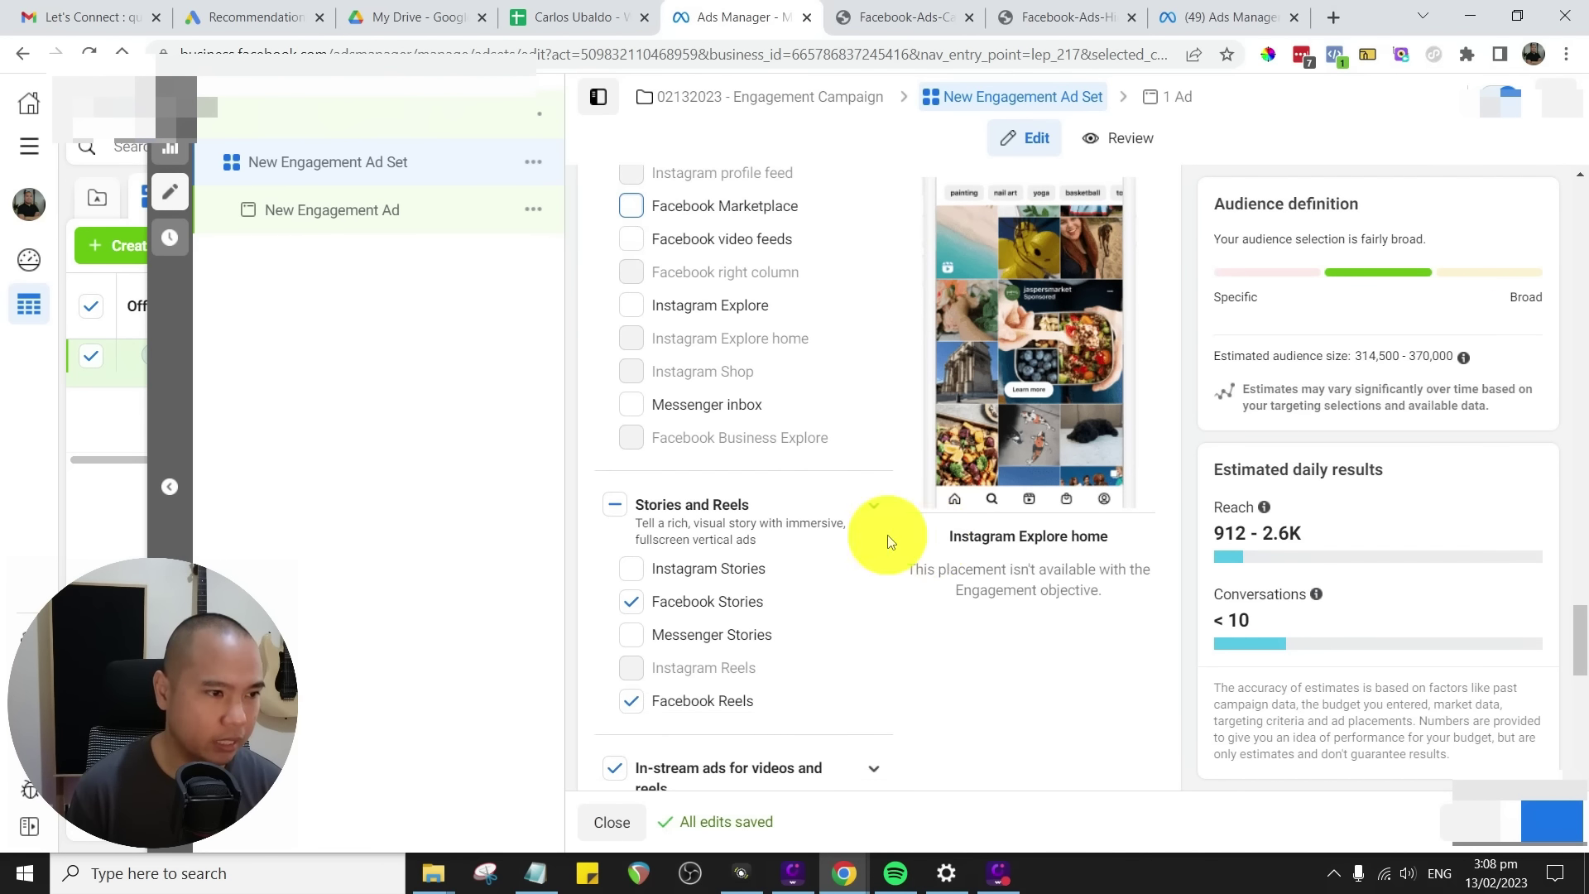
{"action": "left_click", "coordinate": [615, 506]}
{"action": "left_click", "coordinate": [616, 506]}
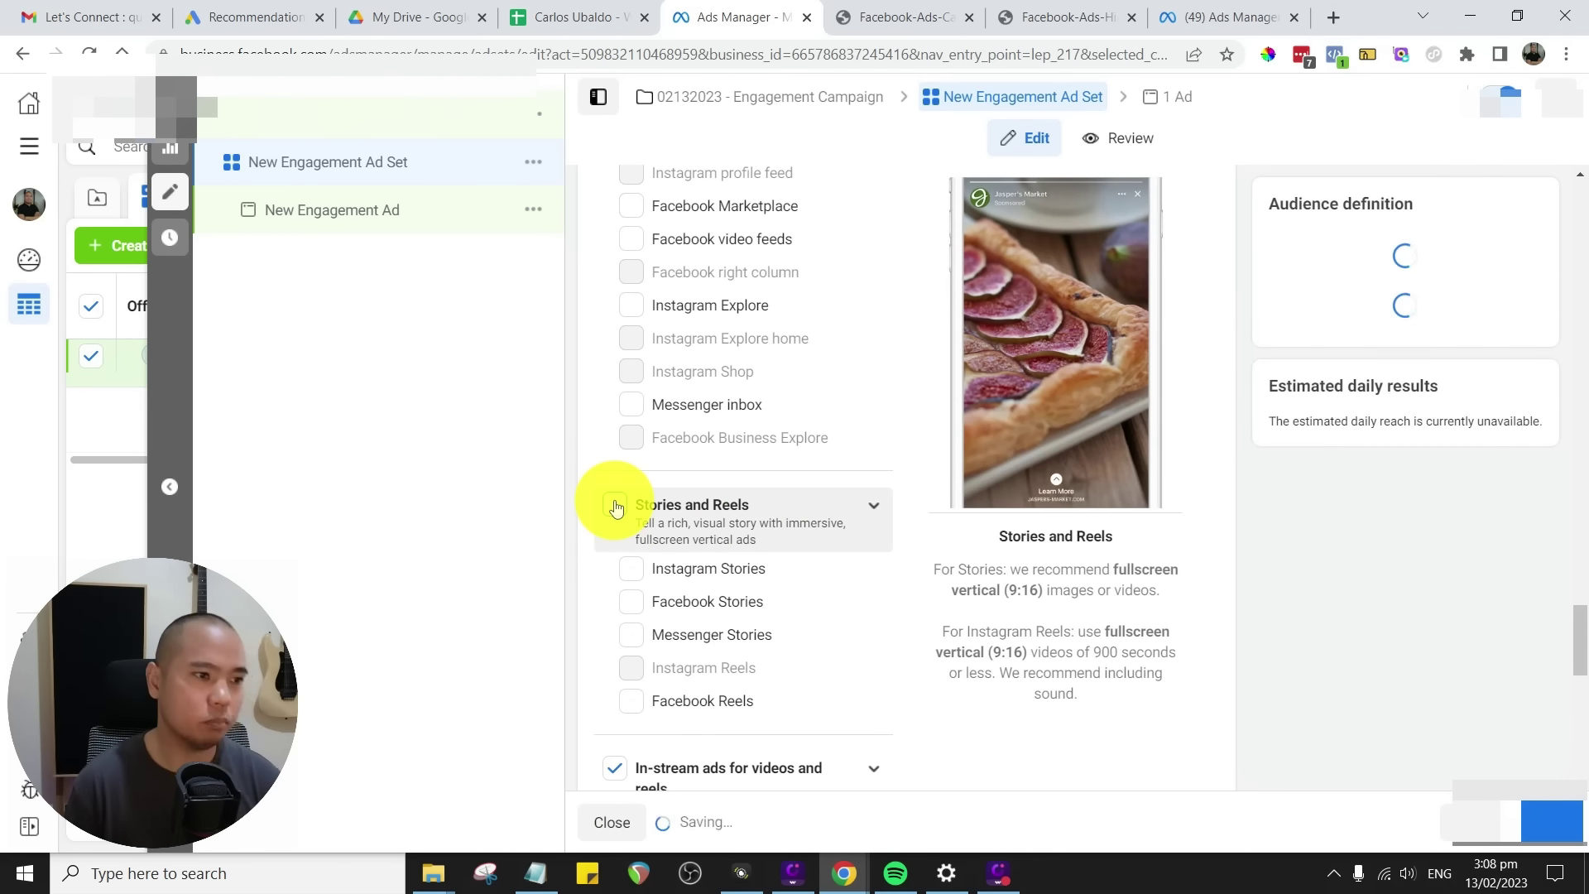
{"action": "scroll", "coordinate": [752, 550], "scroll_direction": "down", "scroll_amount": 3}
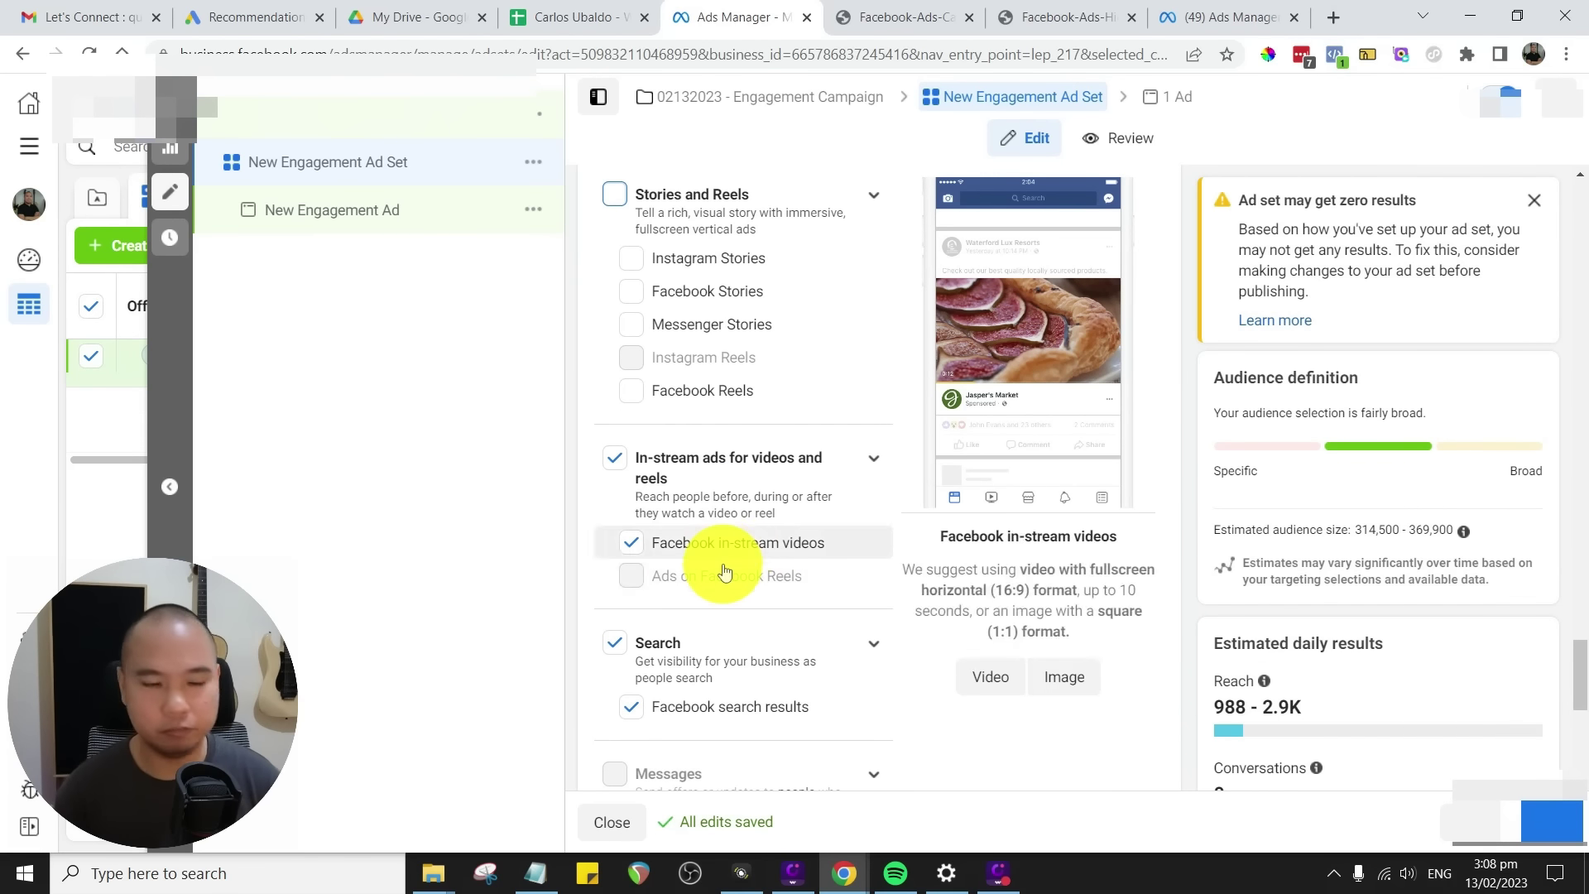
{"action": "scroll", "coordinate": [740, 565], "scroll_direction": "up", "scroll_amount": 6}
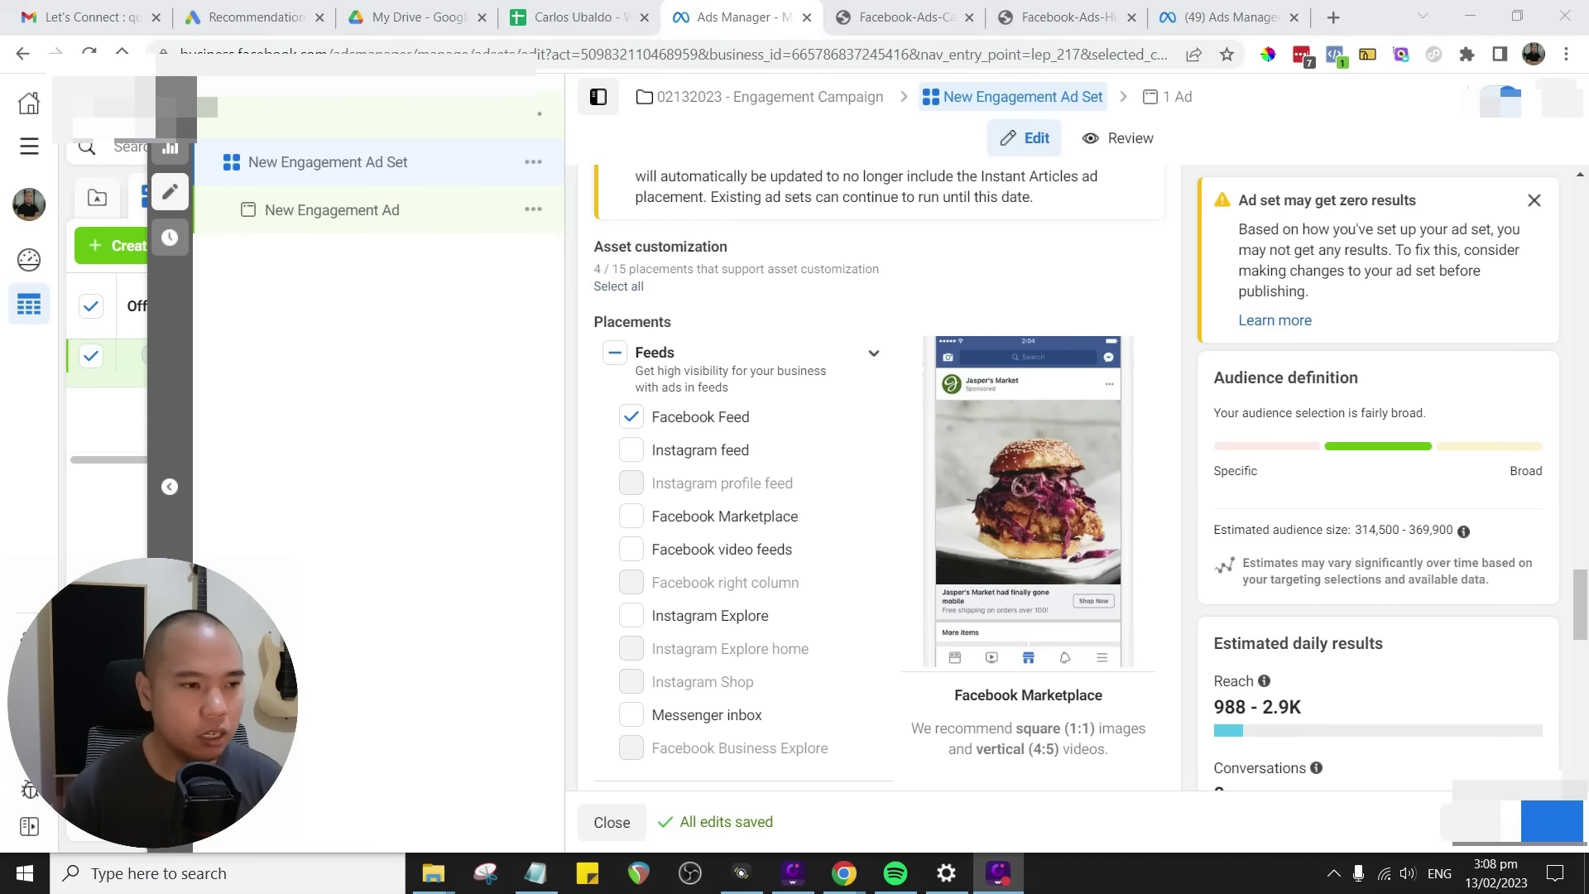
{"action": "mouse_move", "coordinate": [1282, 145]}
{"action": "left_mouse_down"}
{"action": "mouse_move", "coordinate": [1283, 103]}
{"action": "mouse_move", "coordinate": [1283, 141]}
{"action": "left_mouse_up"}
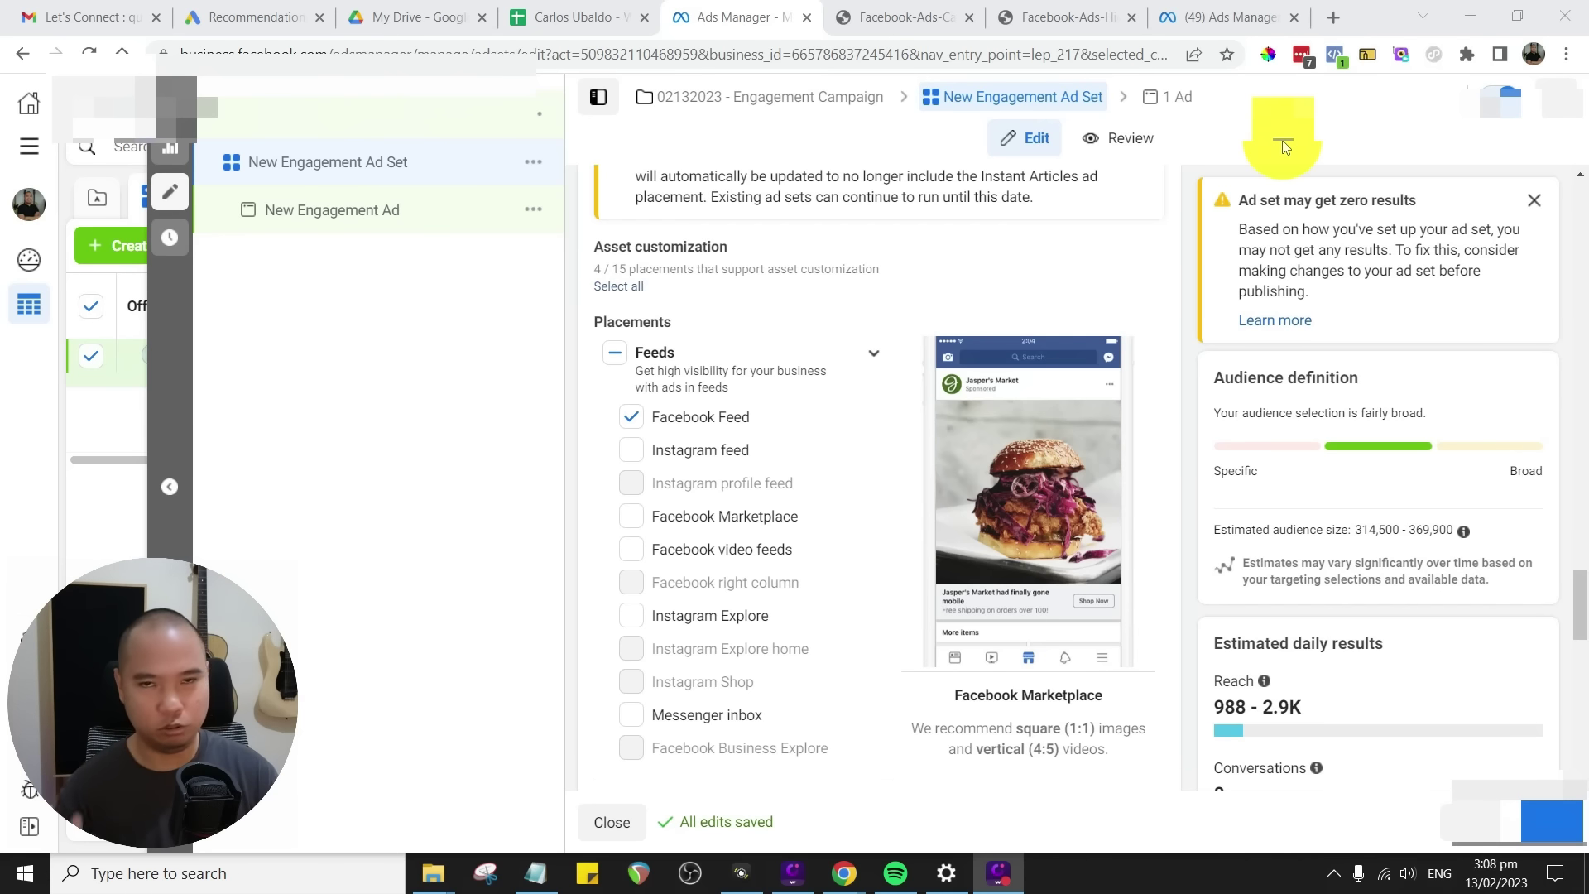
- Switch the ad set from manual placements to Advantage+ placements and continue to the ad level
{"action": "left_click_drag", "start_coordinate": [1282, 141], "coordinate": [1298, 139]}
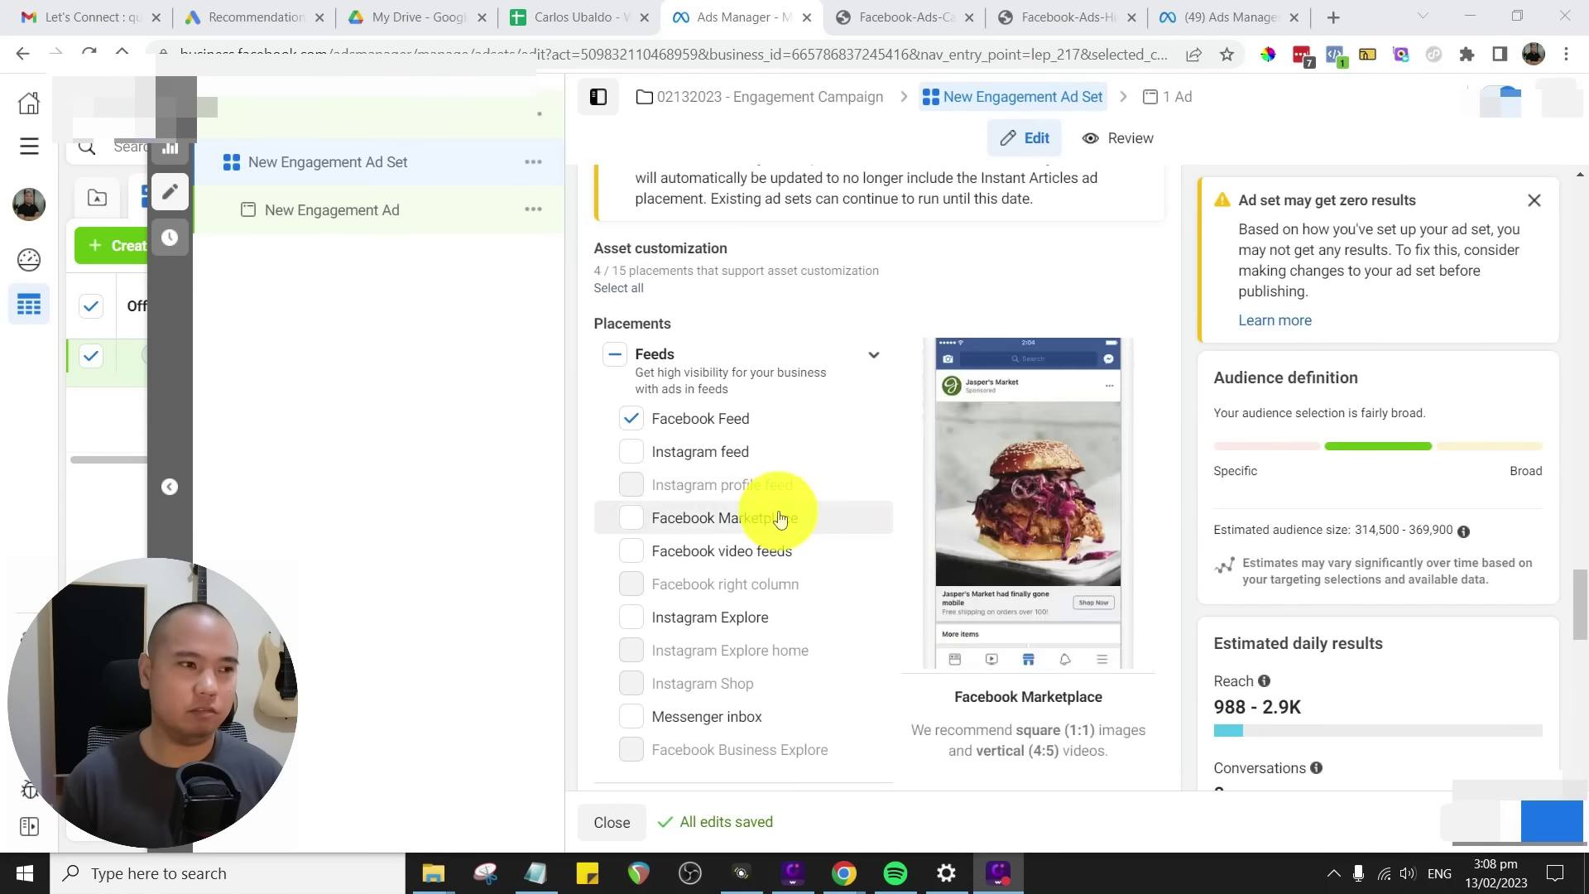
{"action": "scroll", "coordinate": [780, 518], "scroll_direction": "up", "scroll_amount": 6}
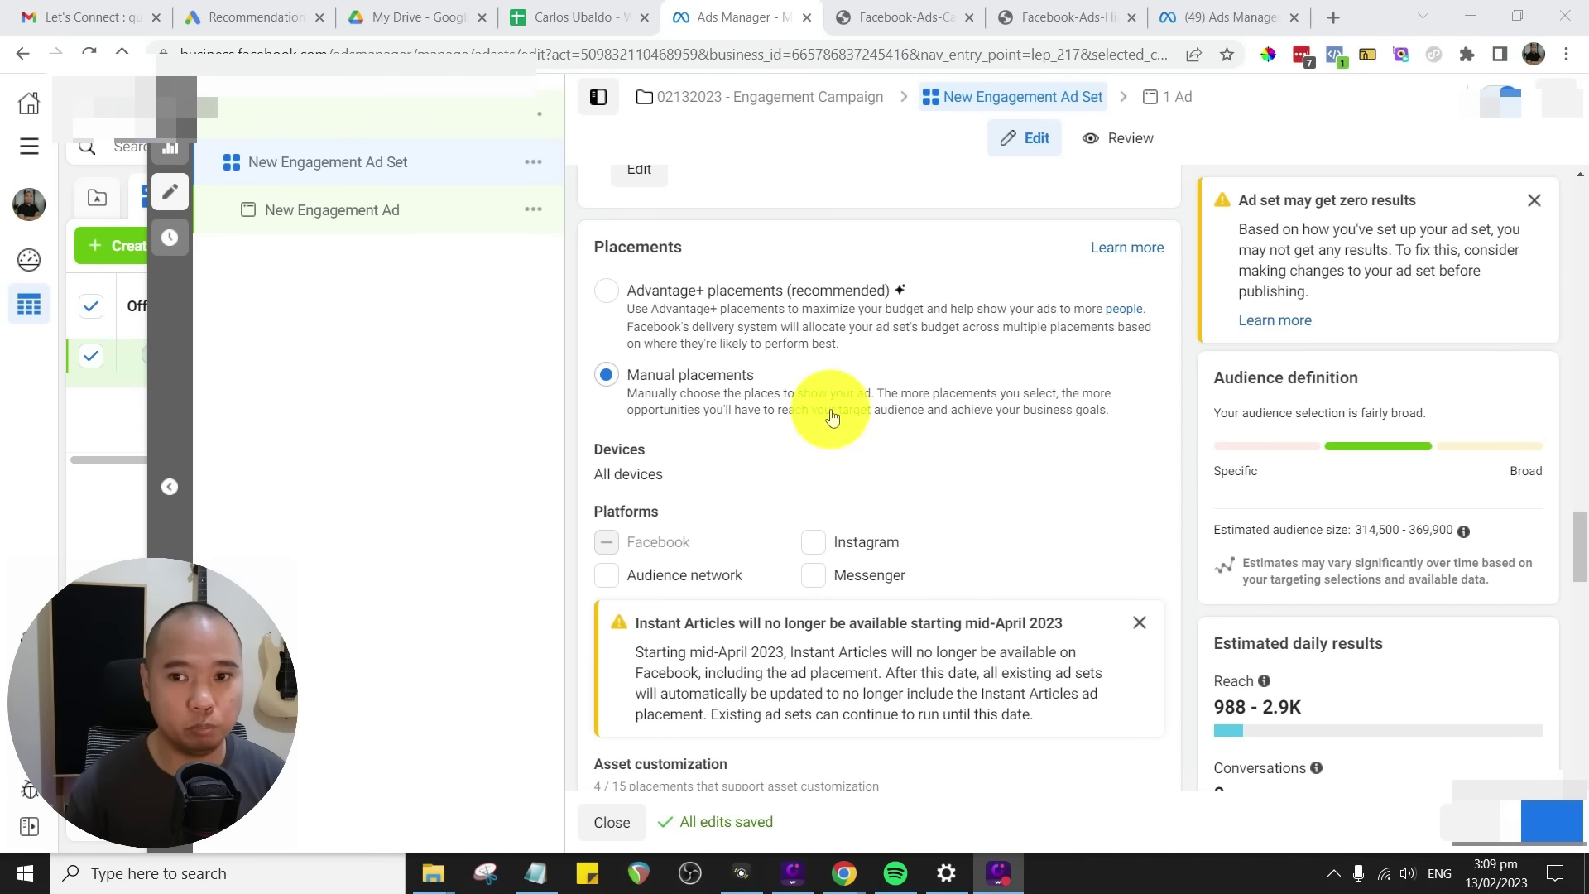
{"action": "scroll", "coordinate": [827, 410], "scroll_direction": "up", "scroll_amount": 3}
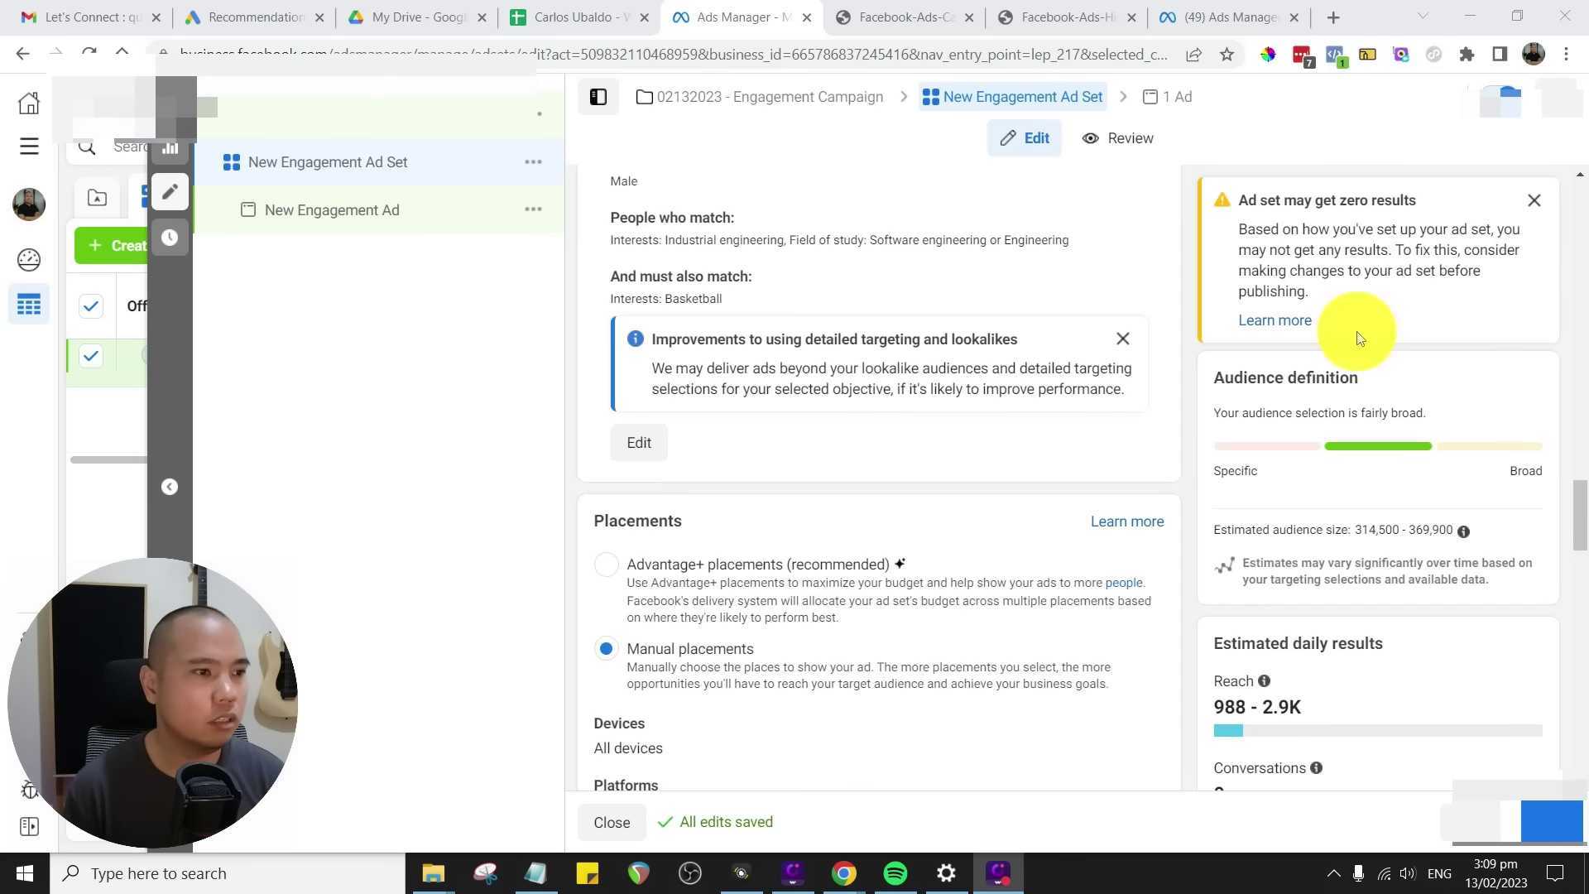
{"action": "left_click", "coordinate": [605, 569]}
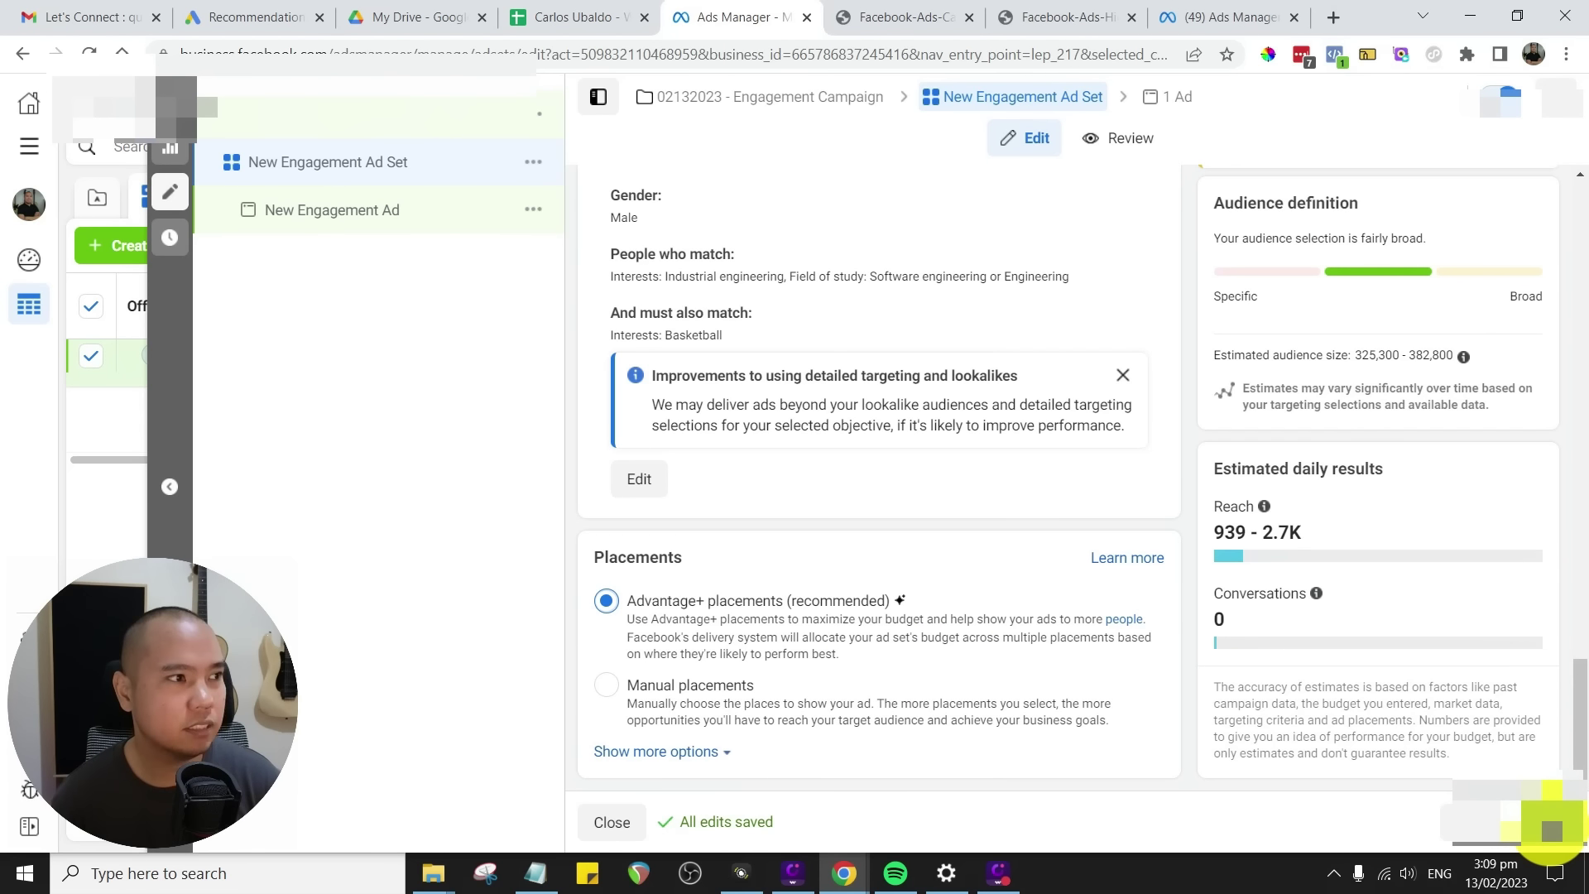
{"action": "left_click", "coordinate": [1552, 830]}
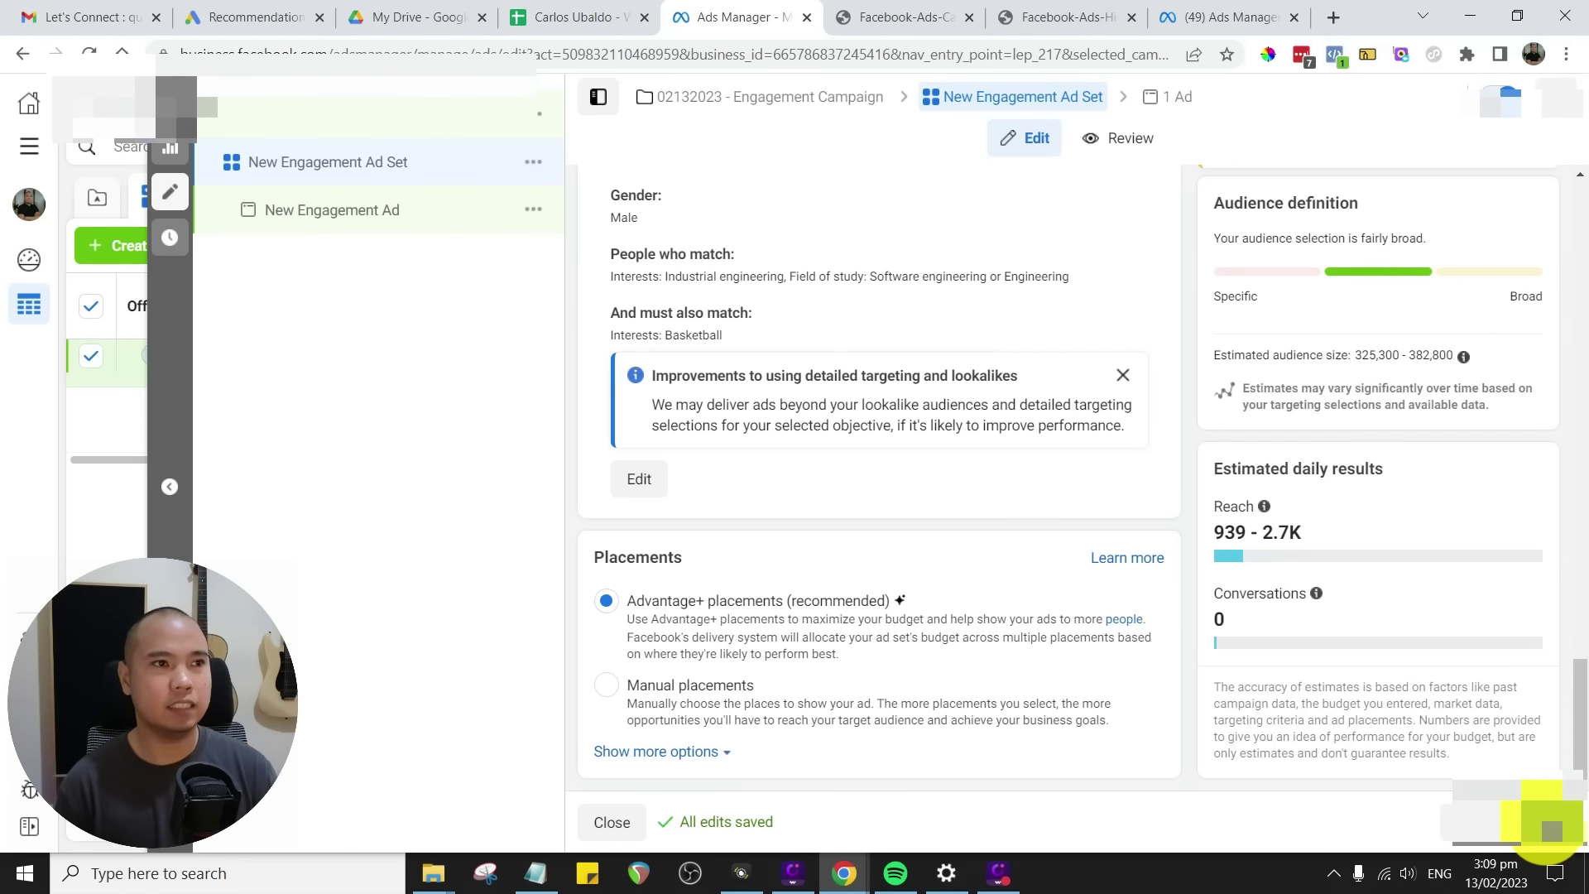
{"action": "left_click", "coordinate": [1550, 829]}
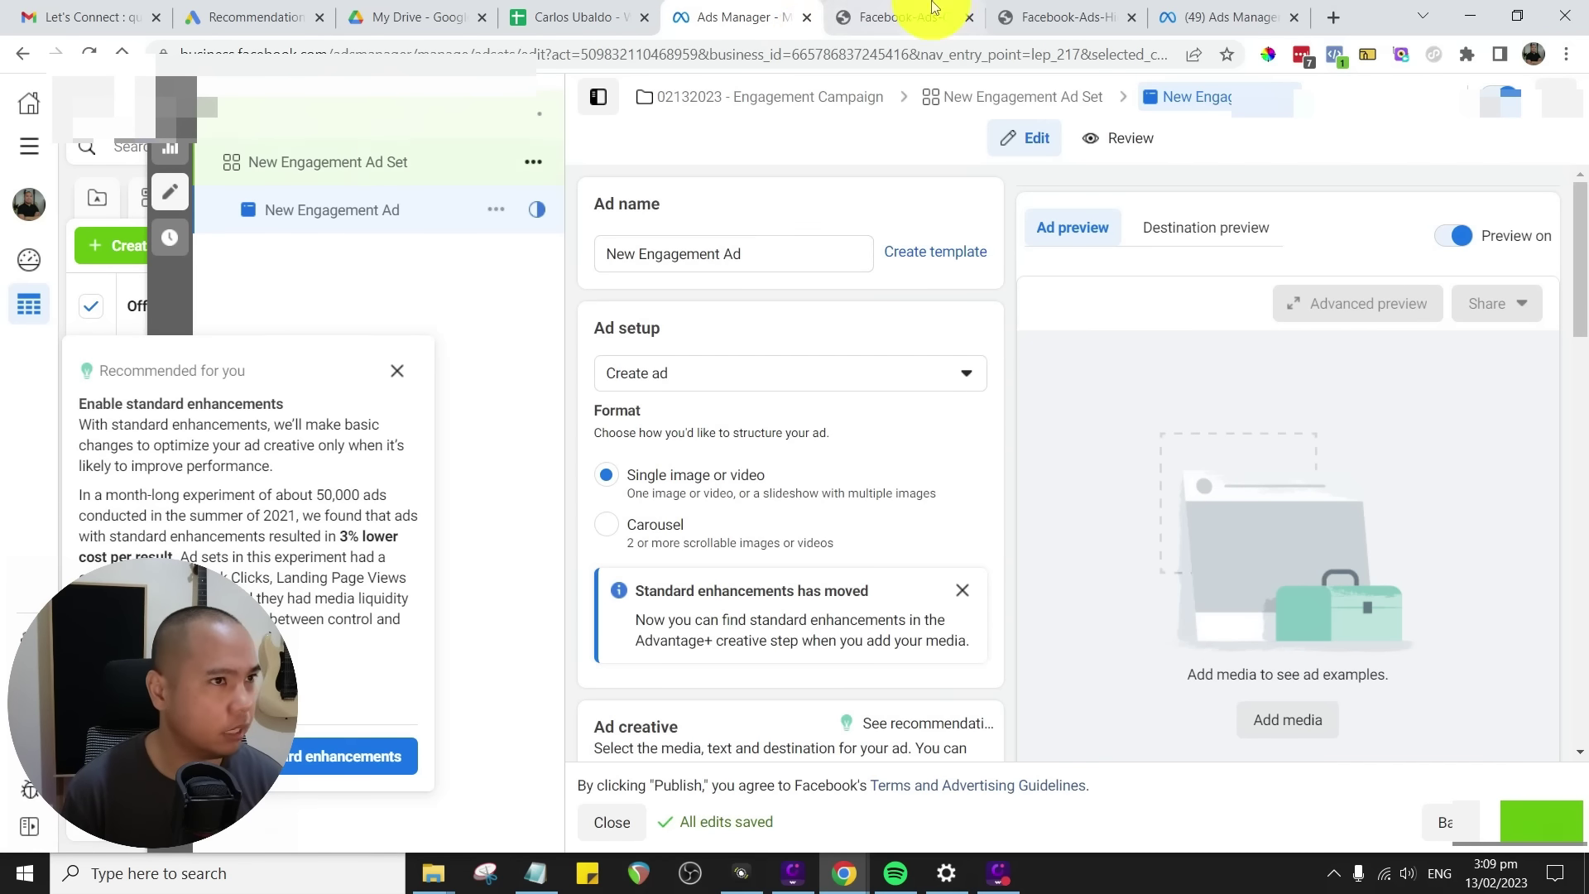
- Rename the ad set by copying the saved audience's title "Engineers & Ballers - 21-50 - MM" into its name
{"action": "triple_click", "coordinate": [788, 258]}
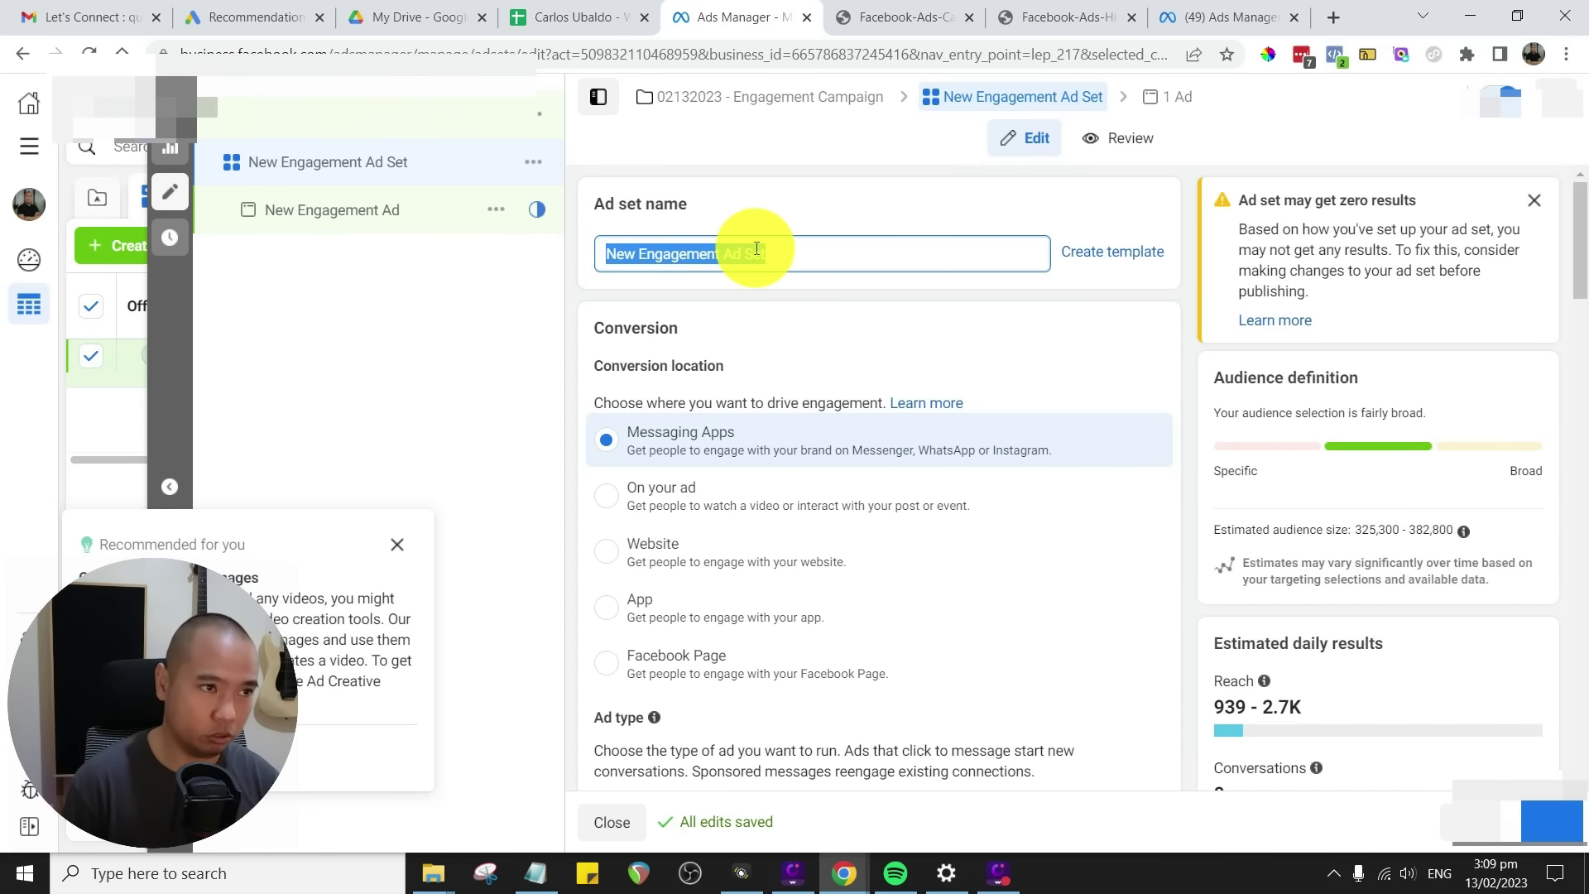
{"action": "scroll", "coordinate": [1035, 447], "scroll_direction": "down", "scroll_amount": 10}
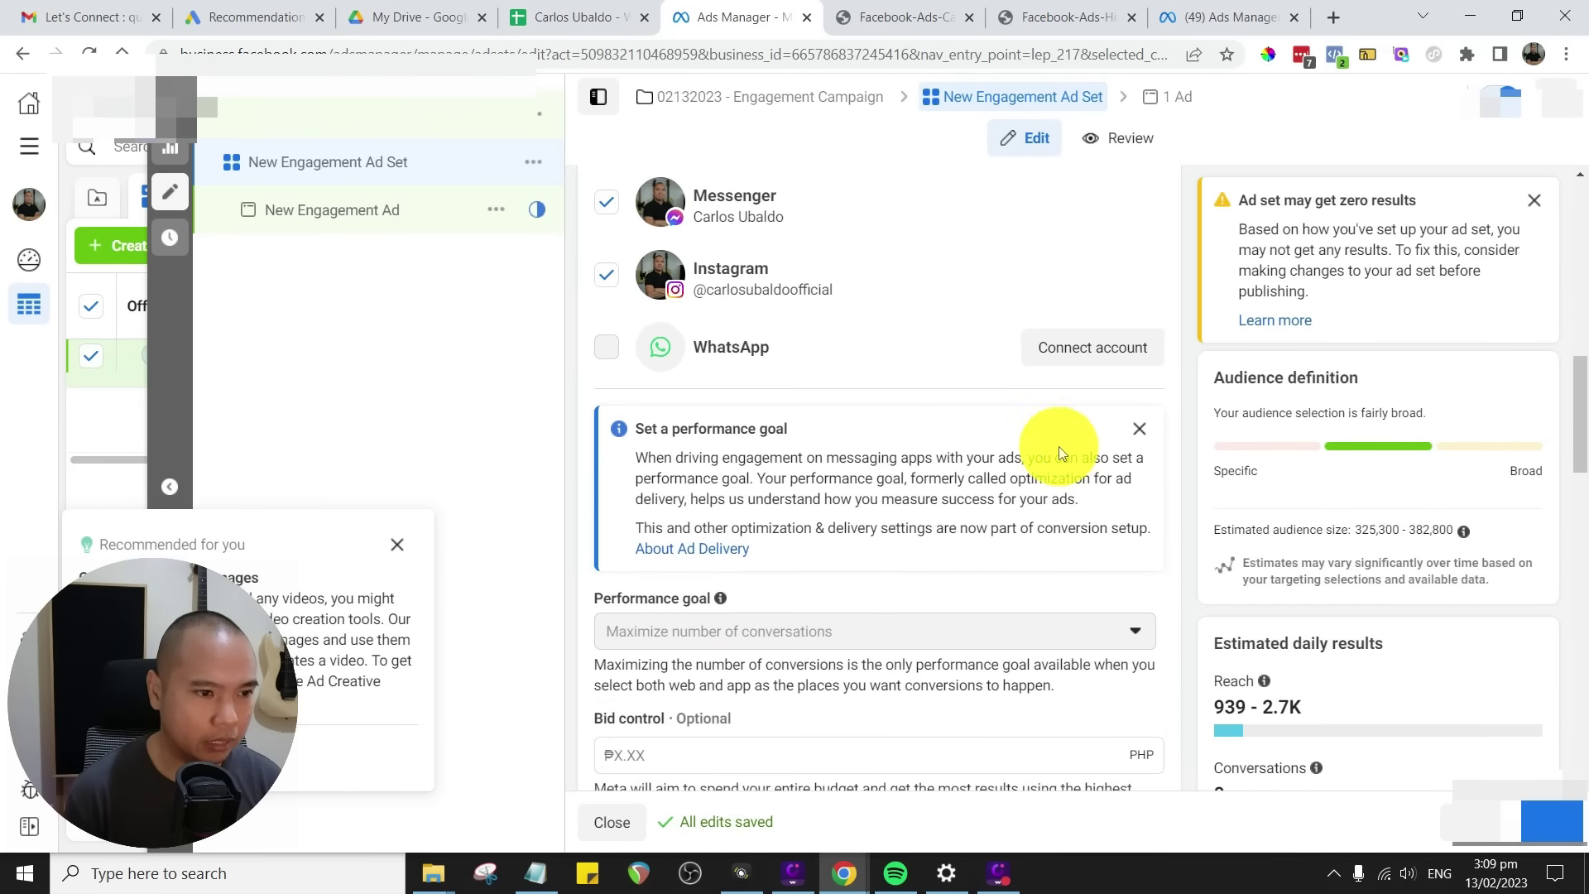
{"action": "scroll", "coordinate": [997, 559], "scroll_direction": "down", "scroll_amount": 15}
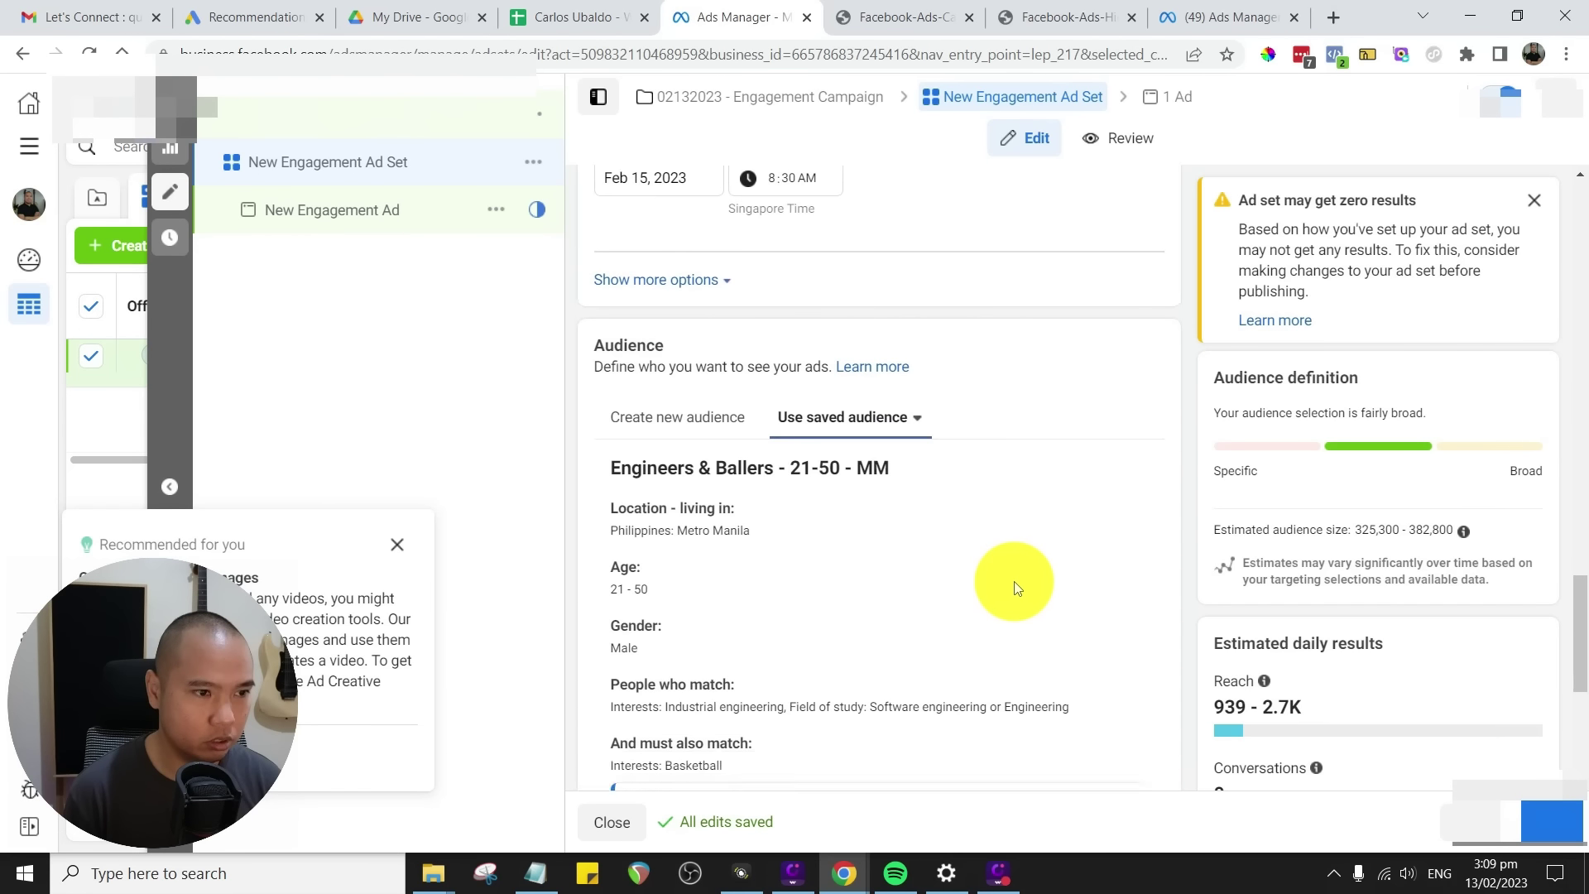
{"action": "scroll", "coordinate": [1015, 581], "scroll_direction": "down", "scroll_amount": 3}
{"action": "scroll", "coordinate": [1015, 581], "scroll_direction": "up", "scroll_amount": 5}
{"action": "left_click_drag", "start_coordinate": [891, 613], "coordinate": [601, 613]}
{"action": "key", "text": "ctrl+c"}
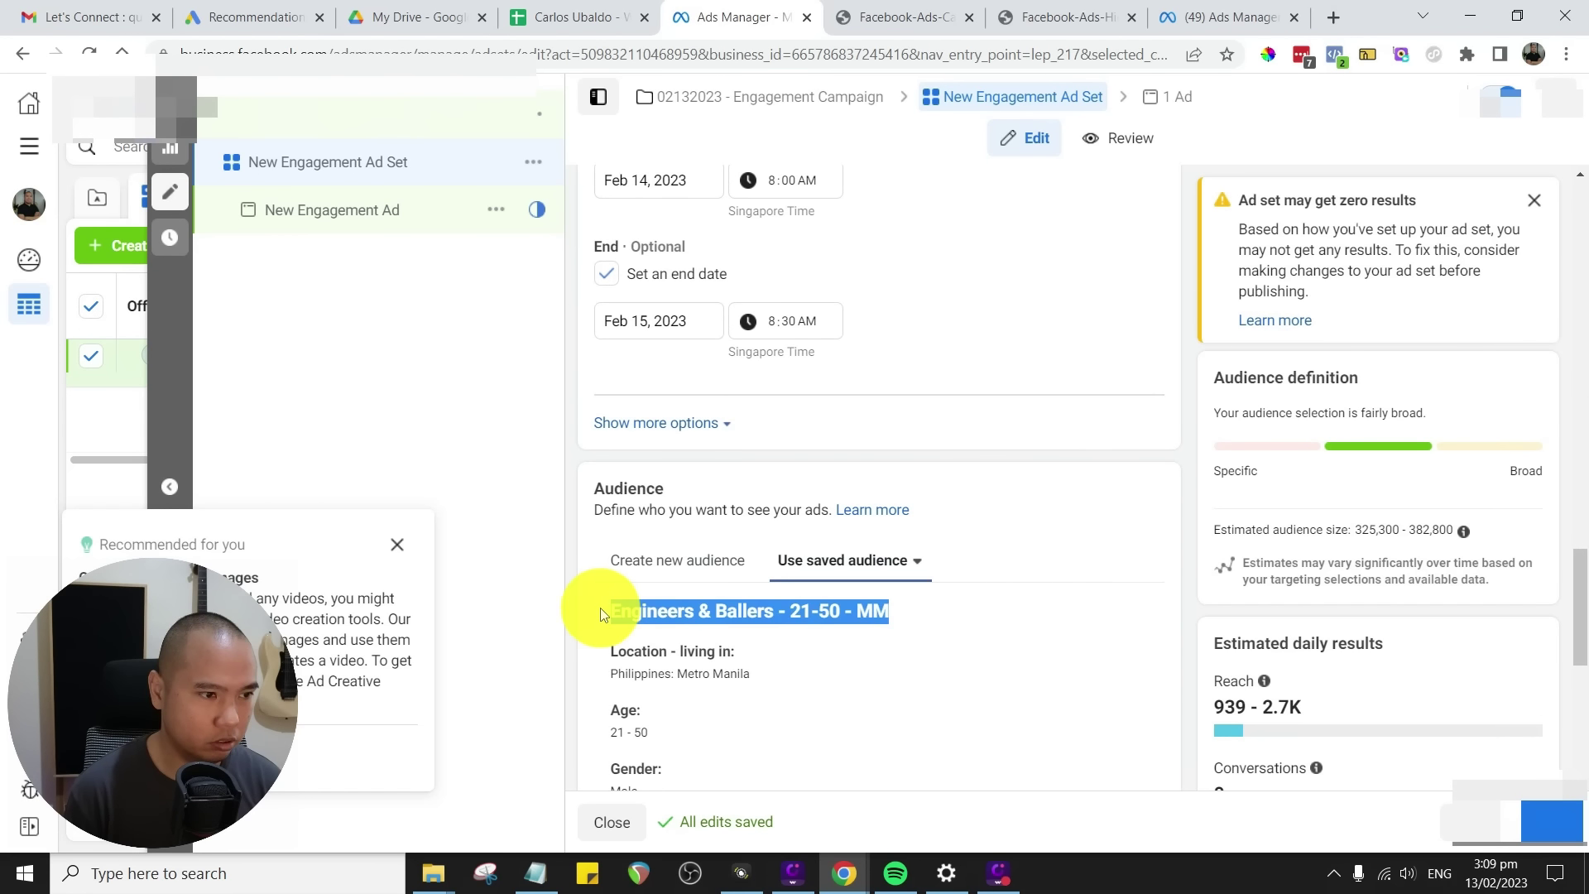
{"action": "scroll", "coordinate": [1066, 604], "scroll_direction": "up", "scroll_amount": 15}
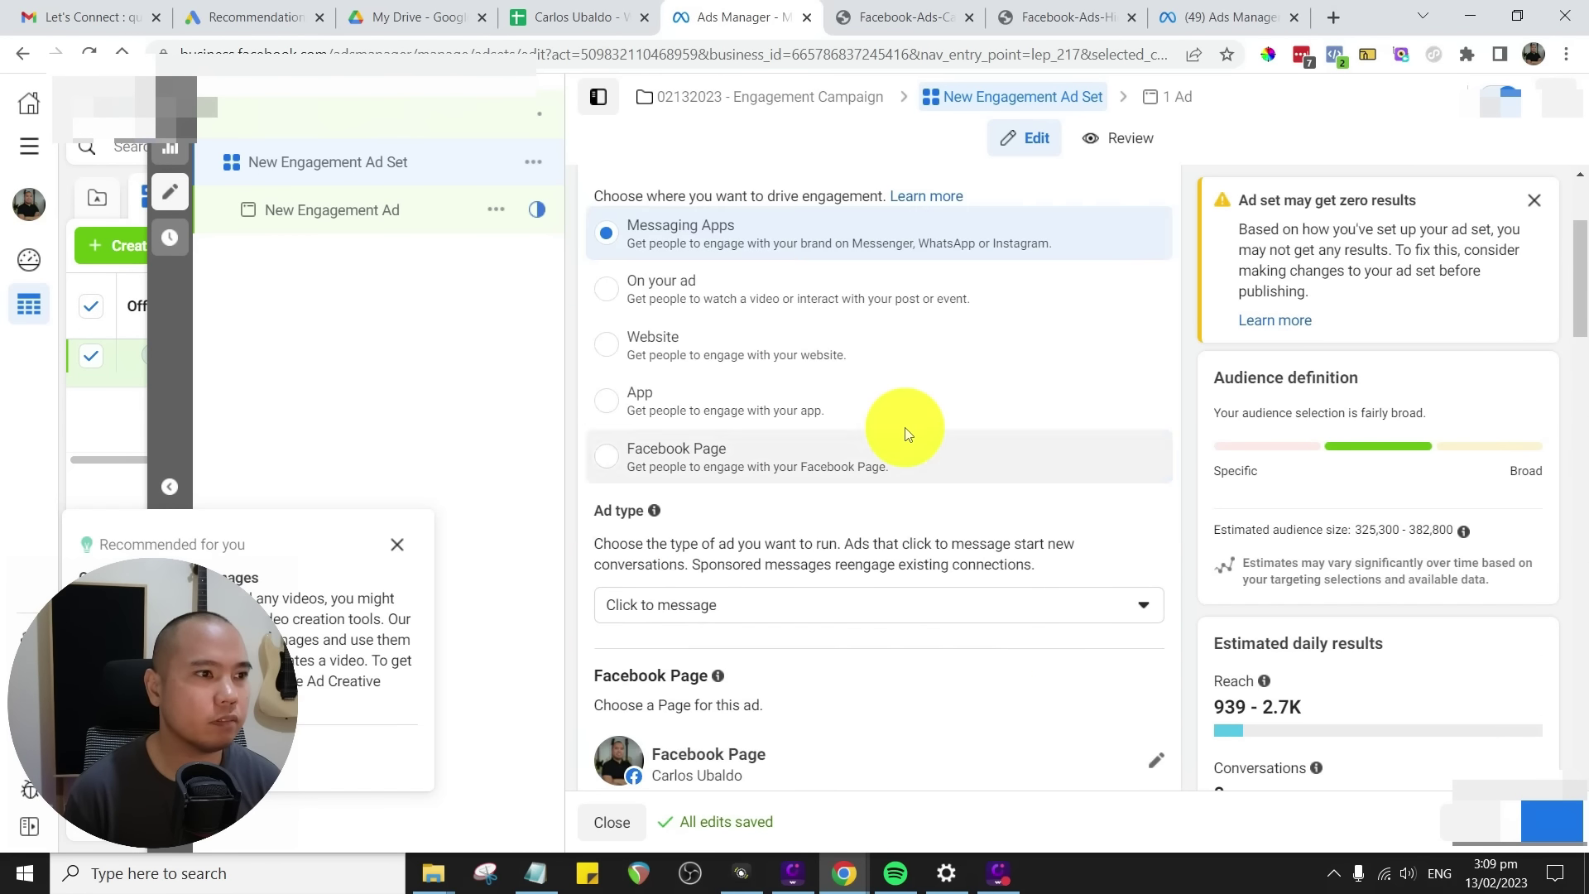
{"action": "scroll", "coordinate": [906, 427], "scroll_direction": "up", "scroll_amount": 3}
{"action": "triple_click", "coordinate": [755, 251]}
{"action": "key", "text": "ctrl+v"}
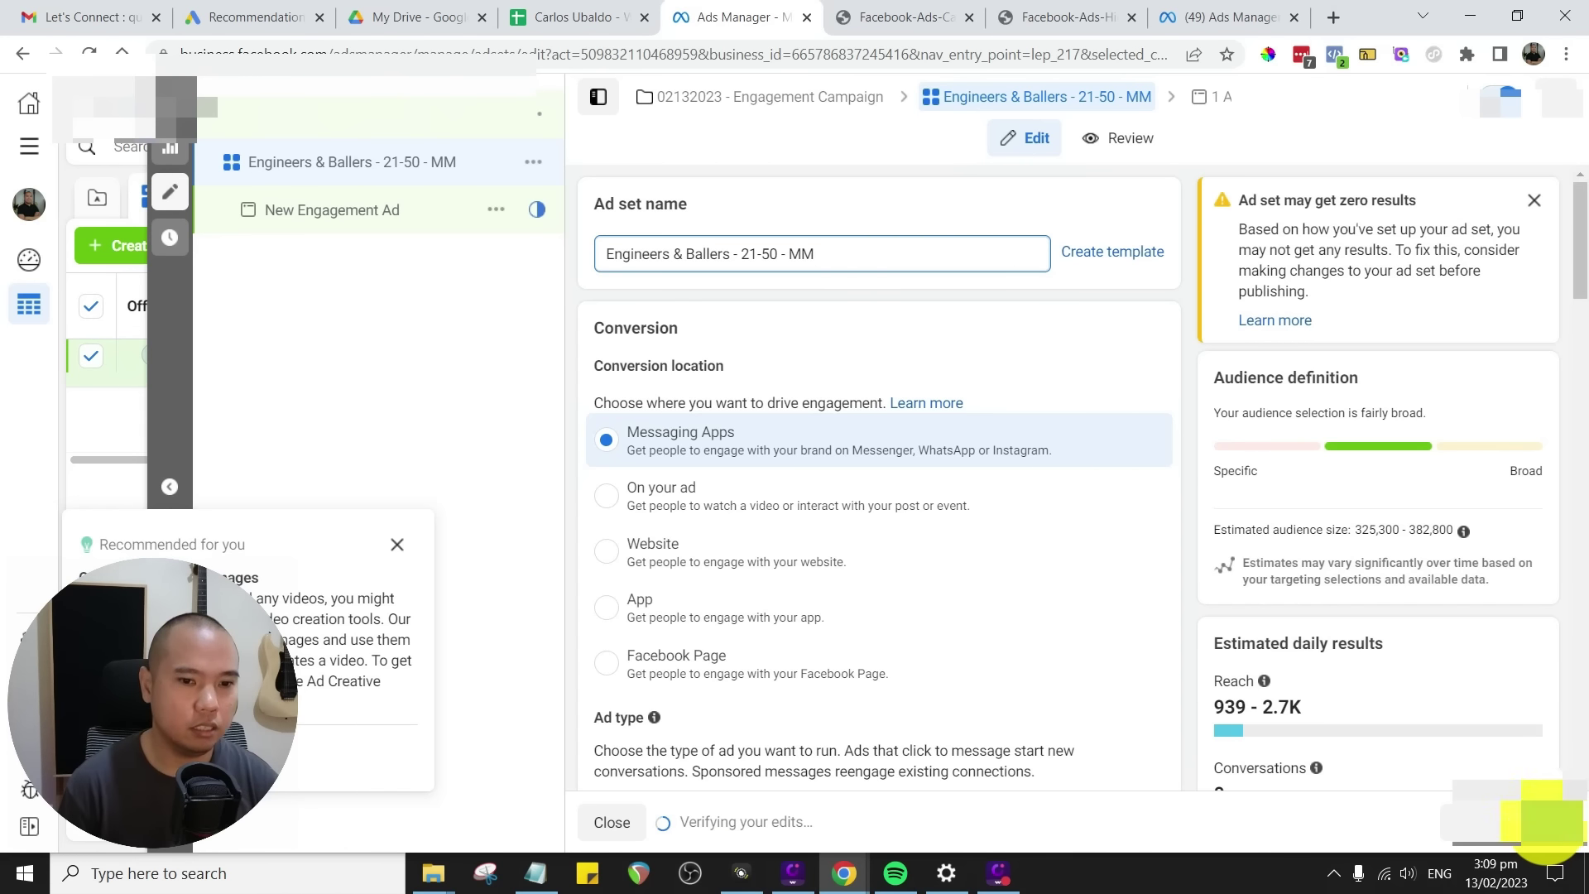
- Continue to the ad and name it "Engineers & Ballers - 21-50 - MM - Image Ad #1"
{"action": "left_click", "coordinate": [1548, 823]}
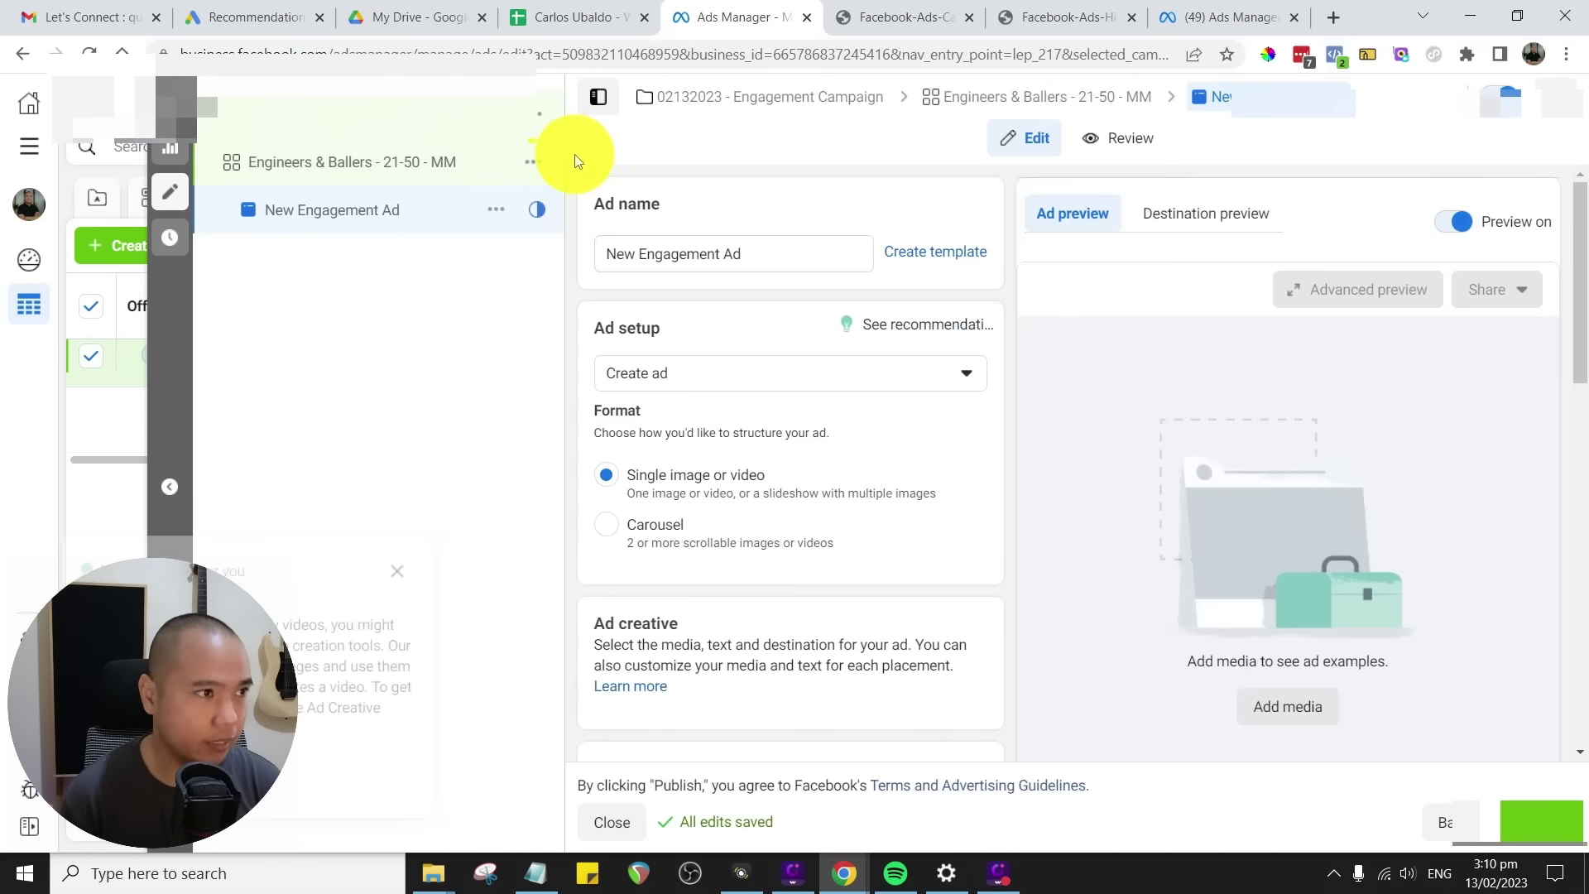
{"action": "triple_click", "coordinate": [758, 256]}
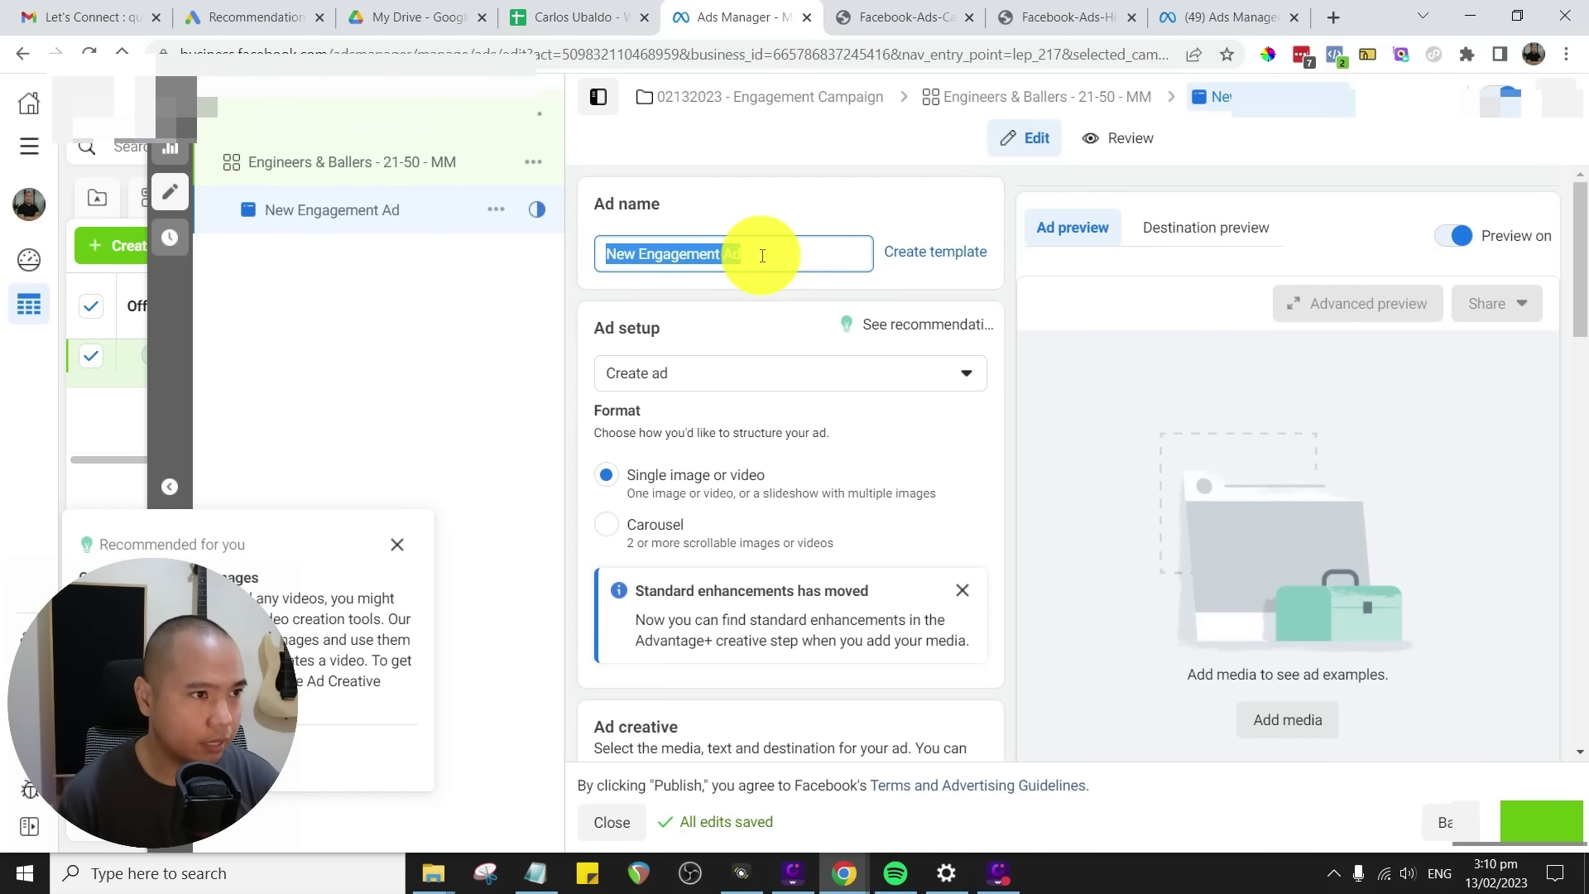
{"action": "key", "text": "ctrl+v"}
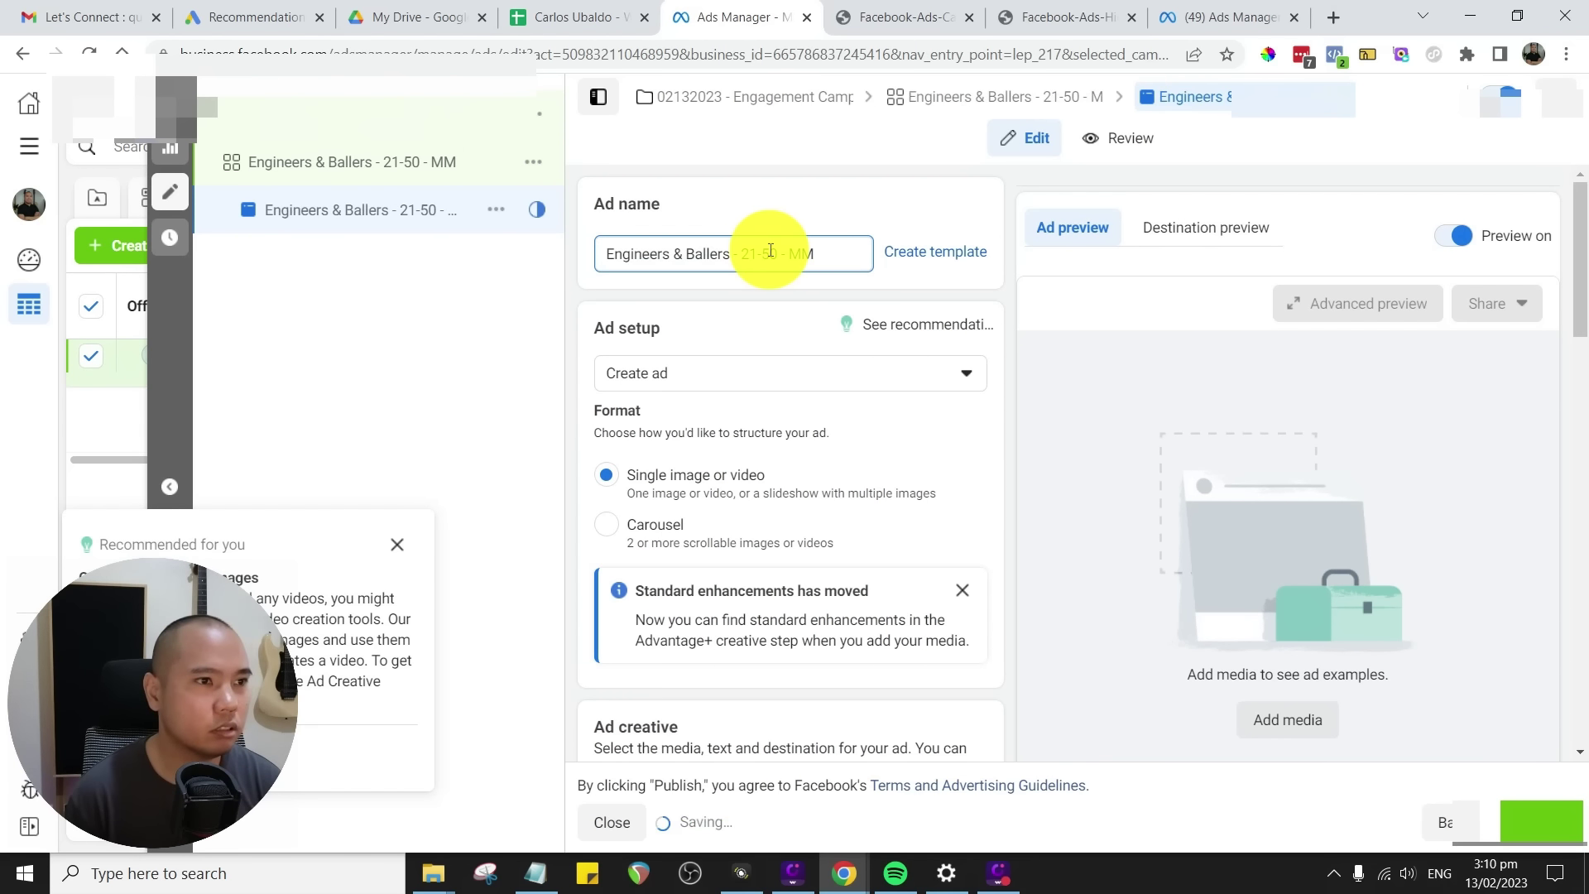
{"action": "type", "text": "-"}
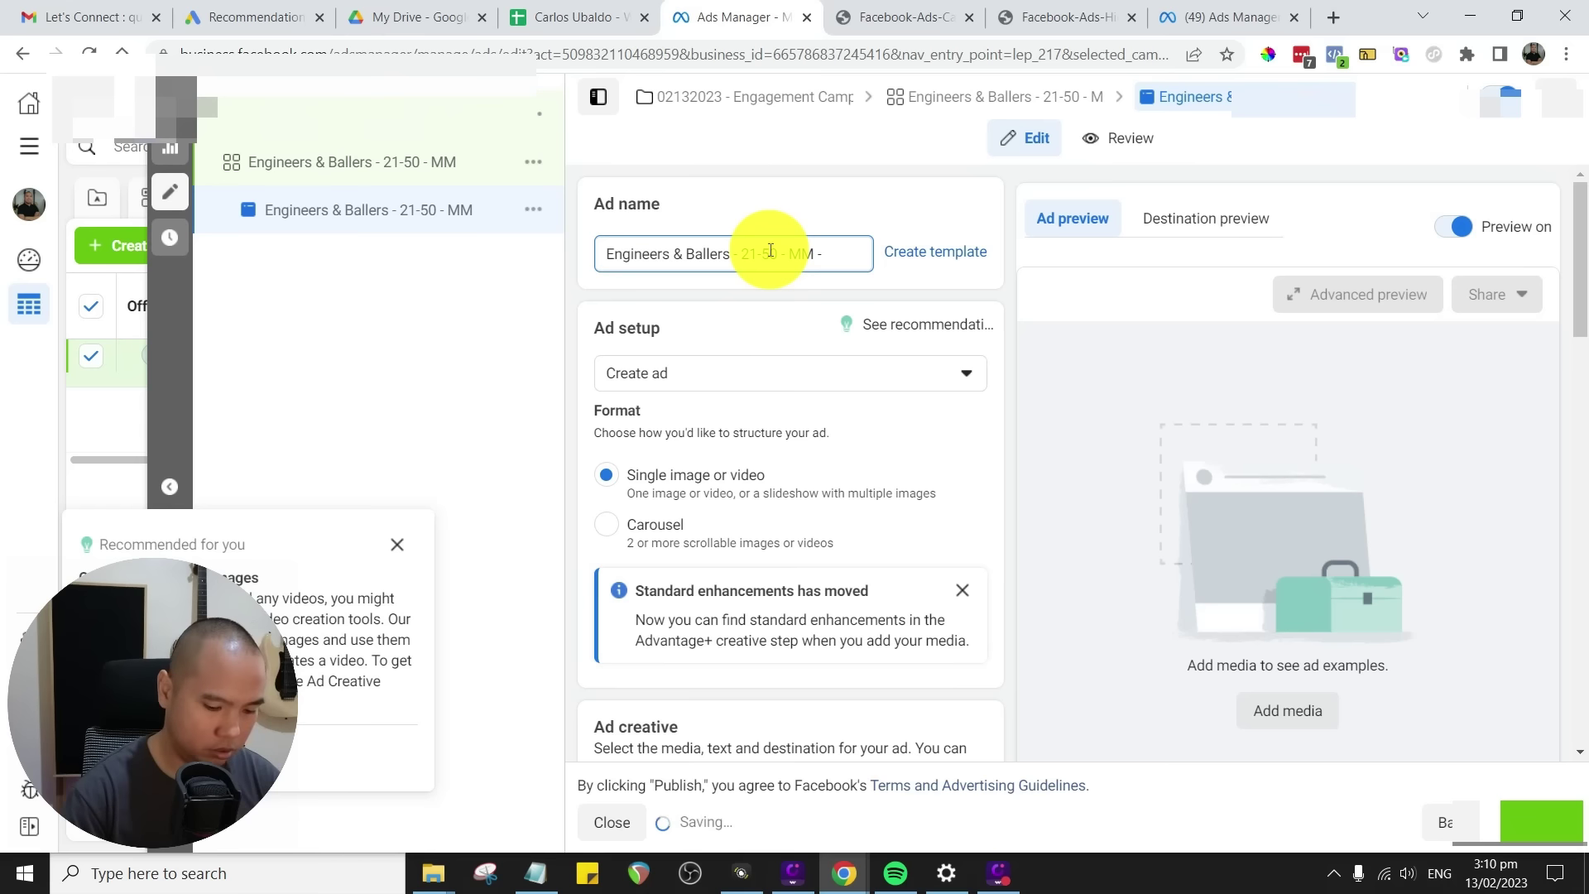
{"action": "type", "text": " Image A"}
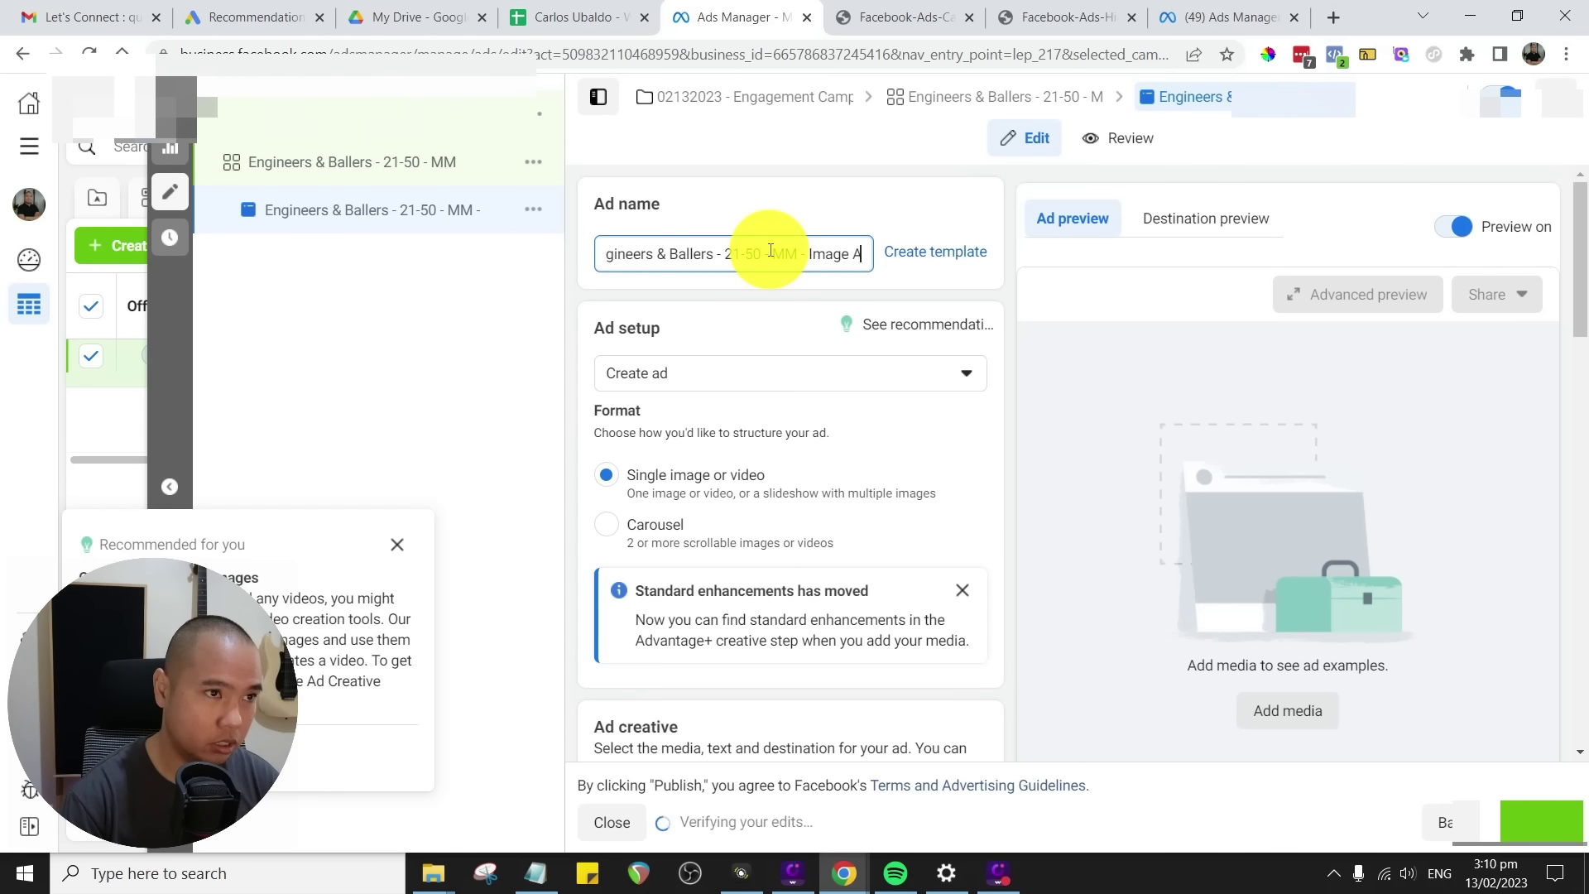
{"action": "type", "text": "d #1"}
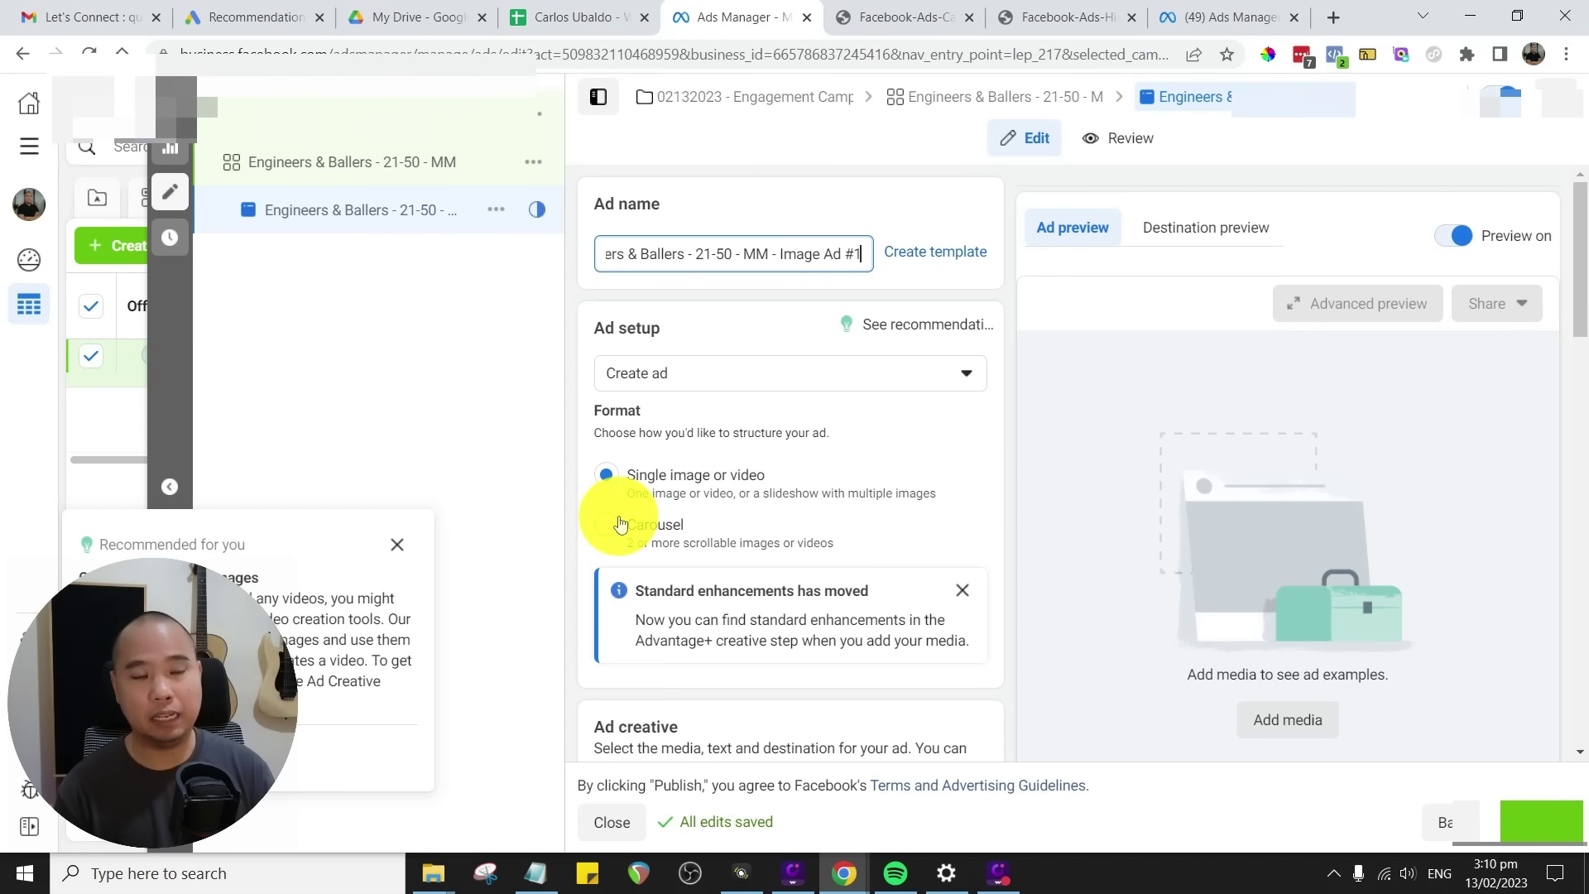
- Add the account video "Welcome Video for FB Ads.mp4" as the ad's media, leaving standard enhancements off
{"action": "scroll", "coordinate": [861, 463], "scroll_direction": "down", "scroll_amount": 3}
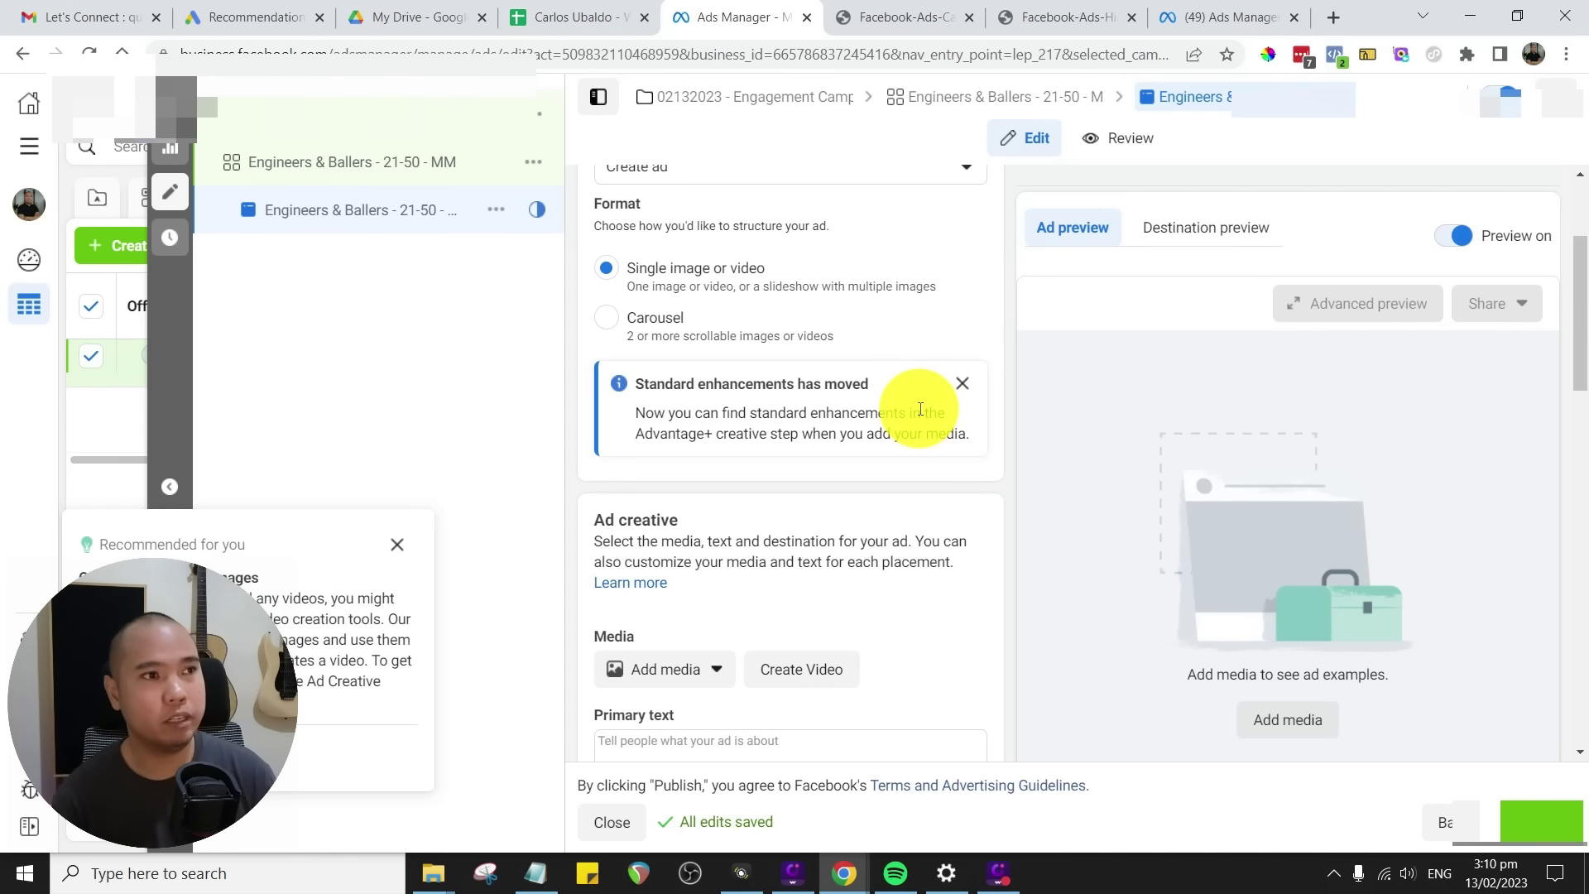
{"action": "scroll", "coordinate": [918, 414], "scroll_direction": "up", "scroll_amount": 1}
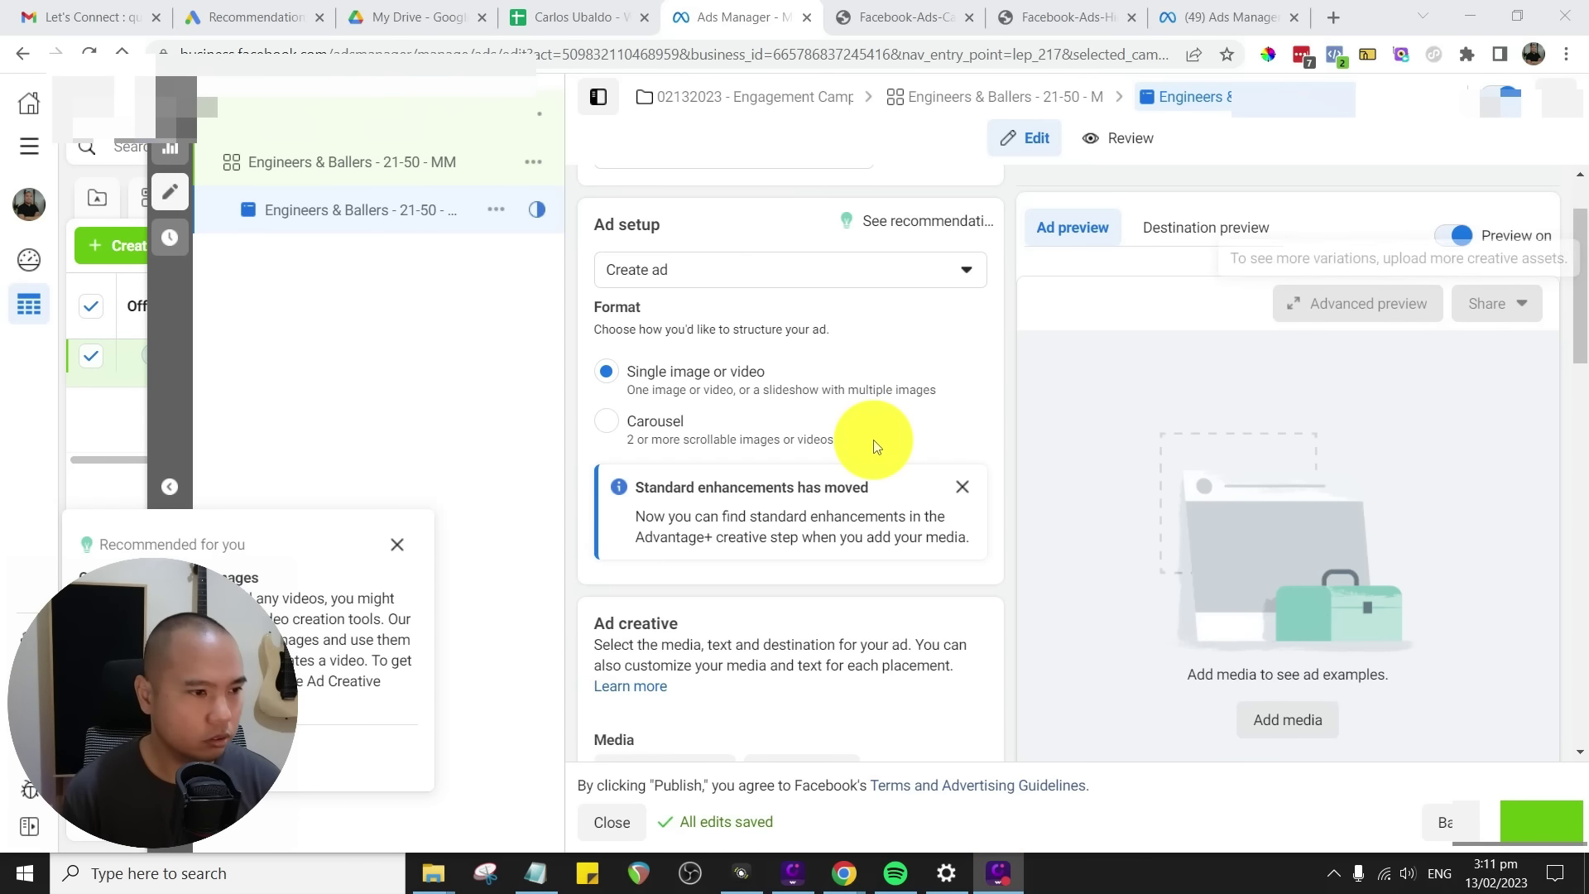
{"action": "scroll", "coordinate": [910, 439], "scroll_direction": "down", "scroll_amount": 3}
{"action": "scroll", "coordinate": [831, 484], "scroll_direction": "down", "scroll_amount": 3}
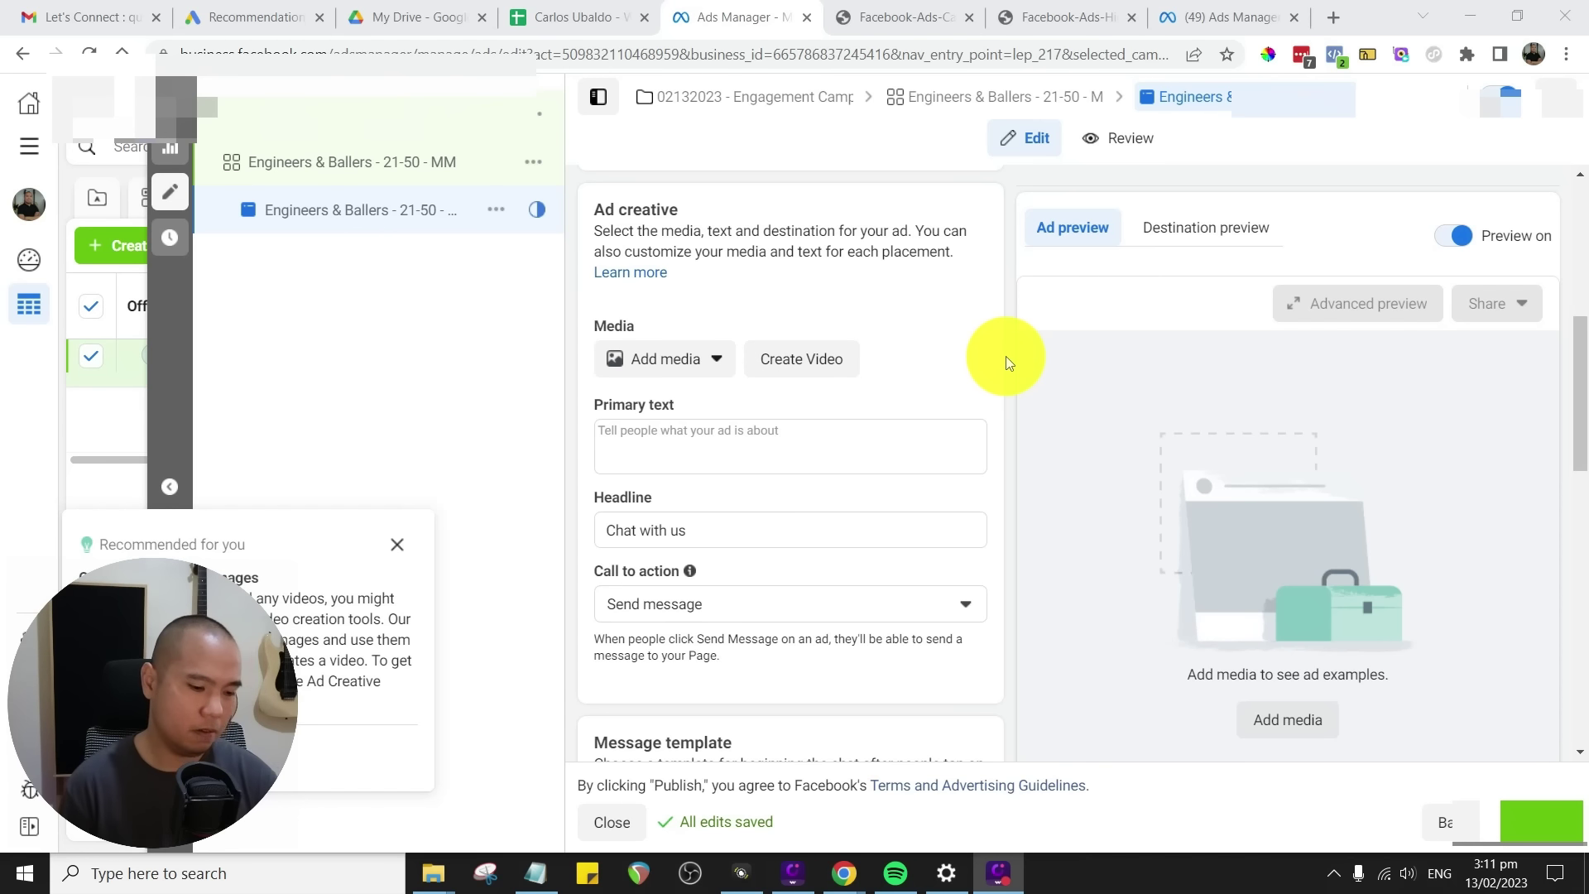
{"action": "left_click", "coordinate": [716, 365]}
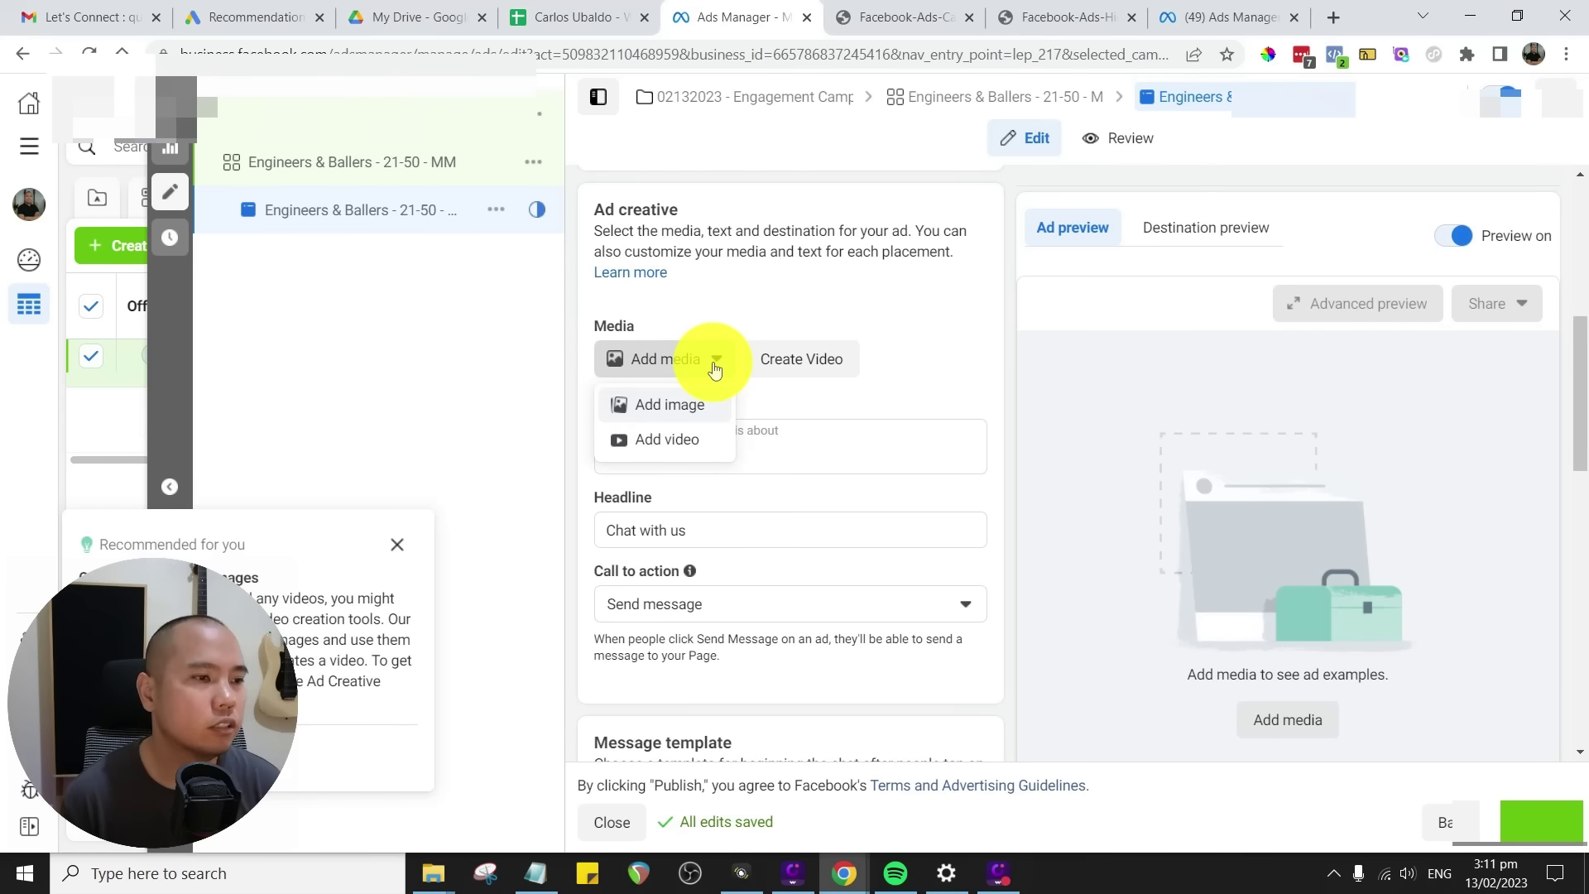
{"action": "left_click", "coordinate": [660, 441]}
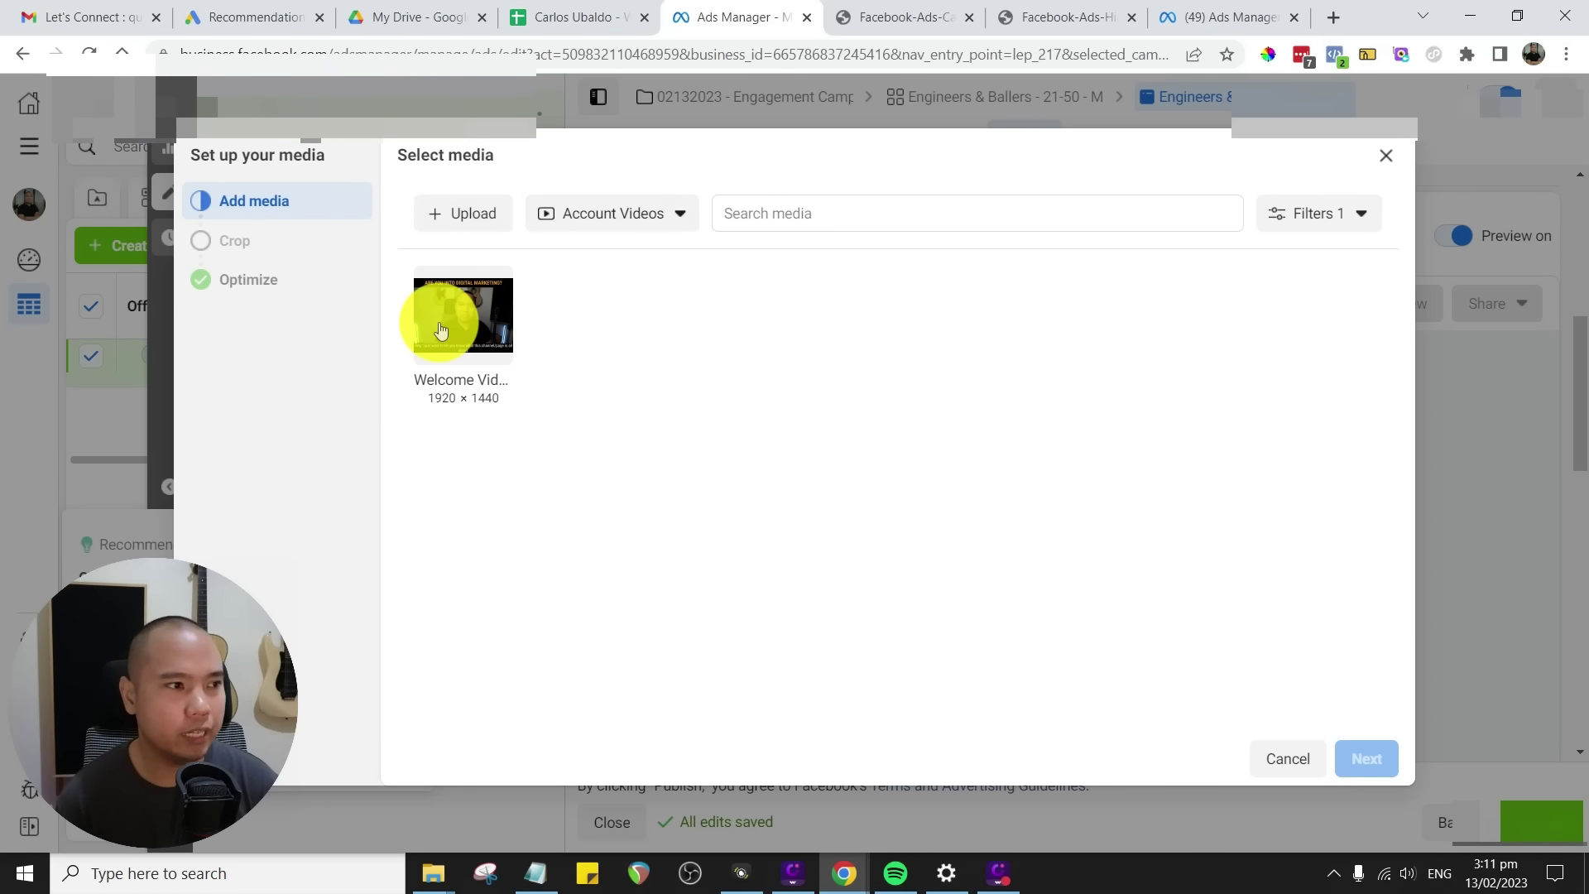
{"action": "left_click", "coordinate": [482, 336]}
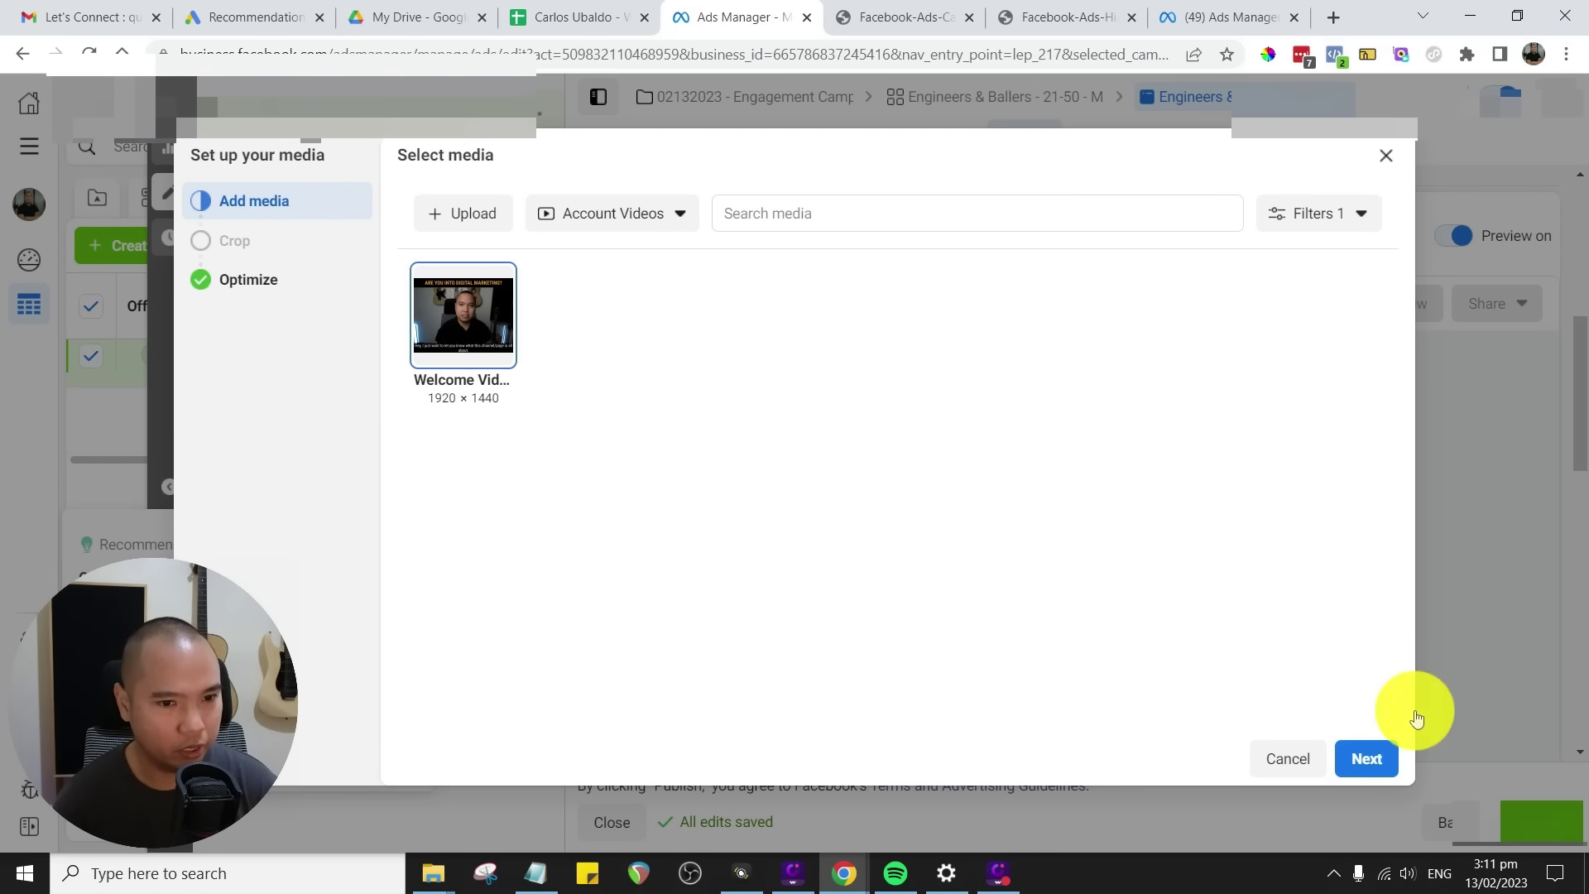
{"action": "left_click", "coordinate": [1365, 759]}
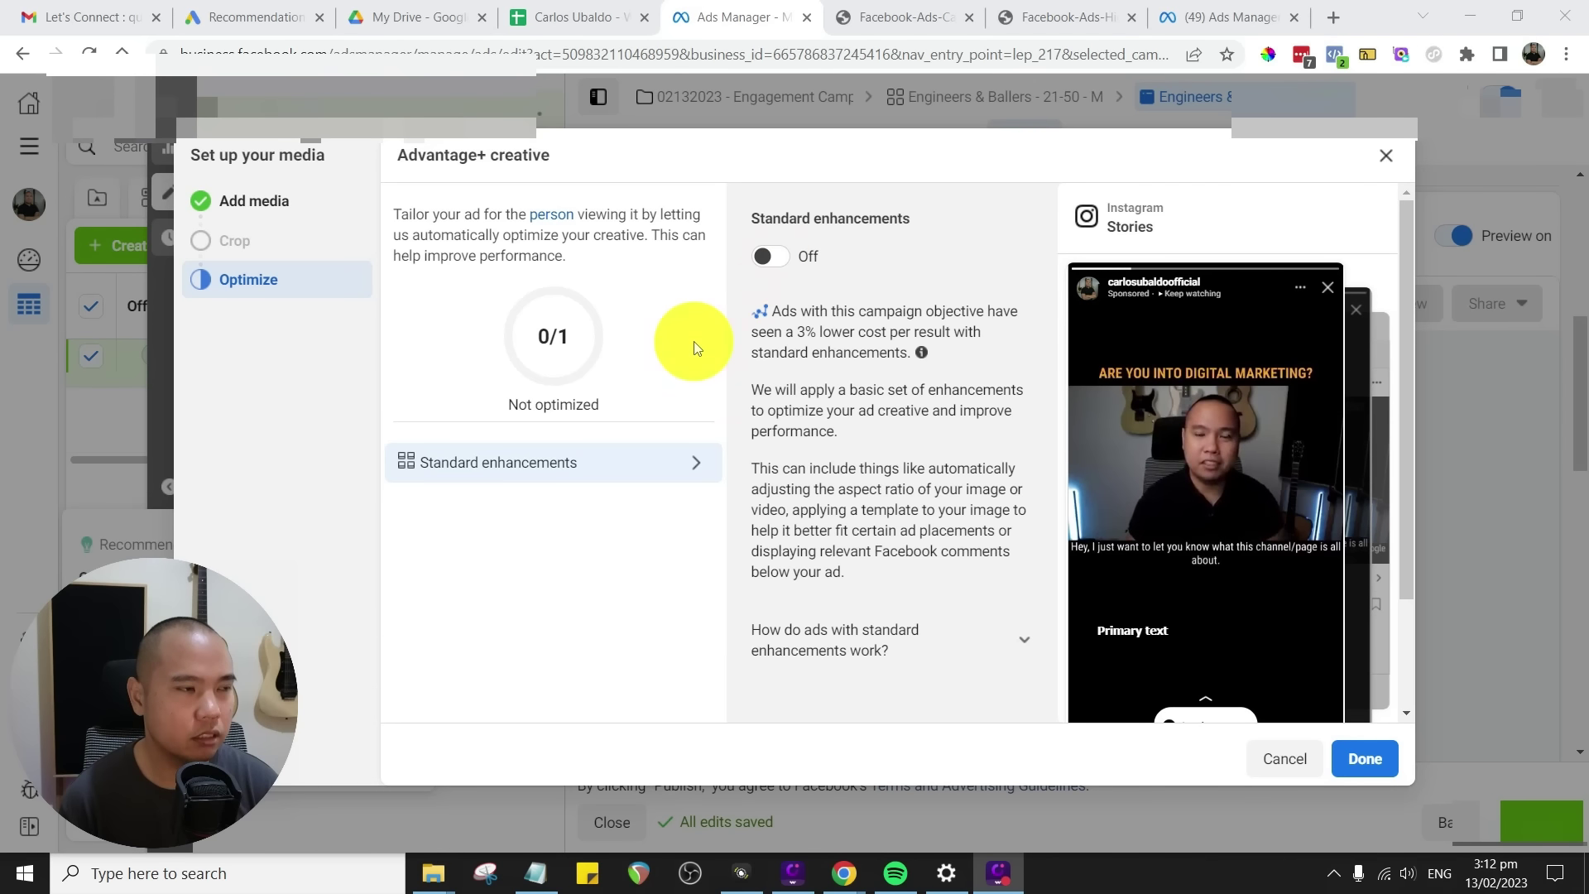
{"action": "left_click", "coordinate": [1378, 767]}
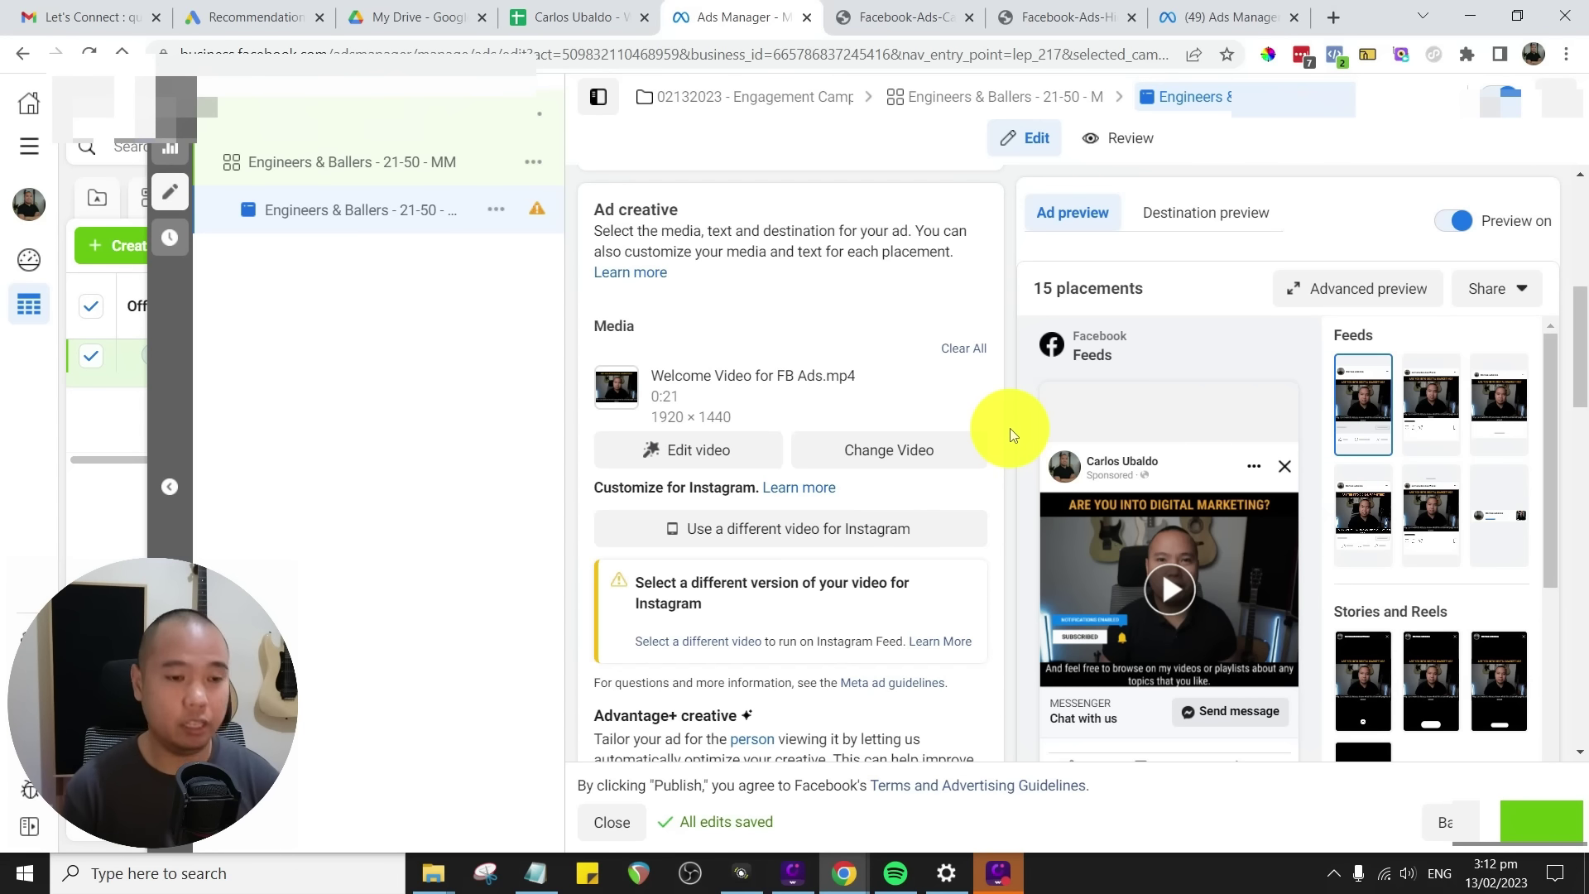
- Review the ad set's messaging apps, performance goal, budget, audience and placement settings
{"action": "mouse_move", "coordinate": [1061, 399]}
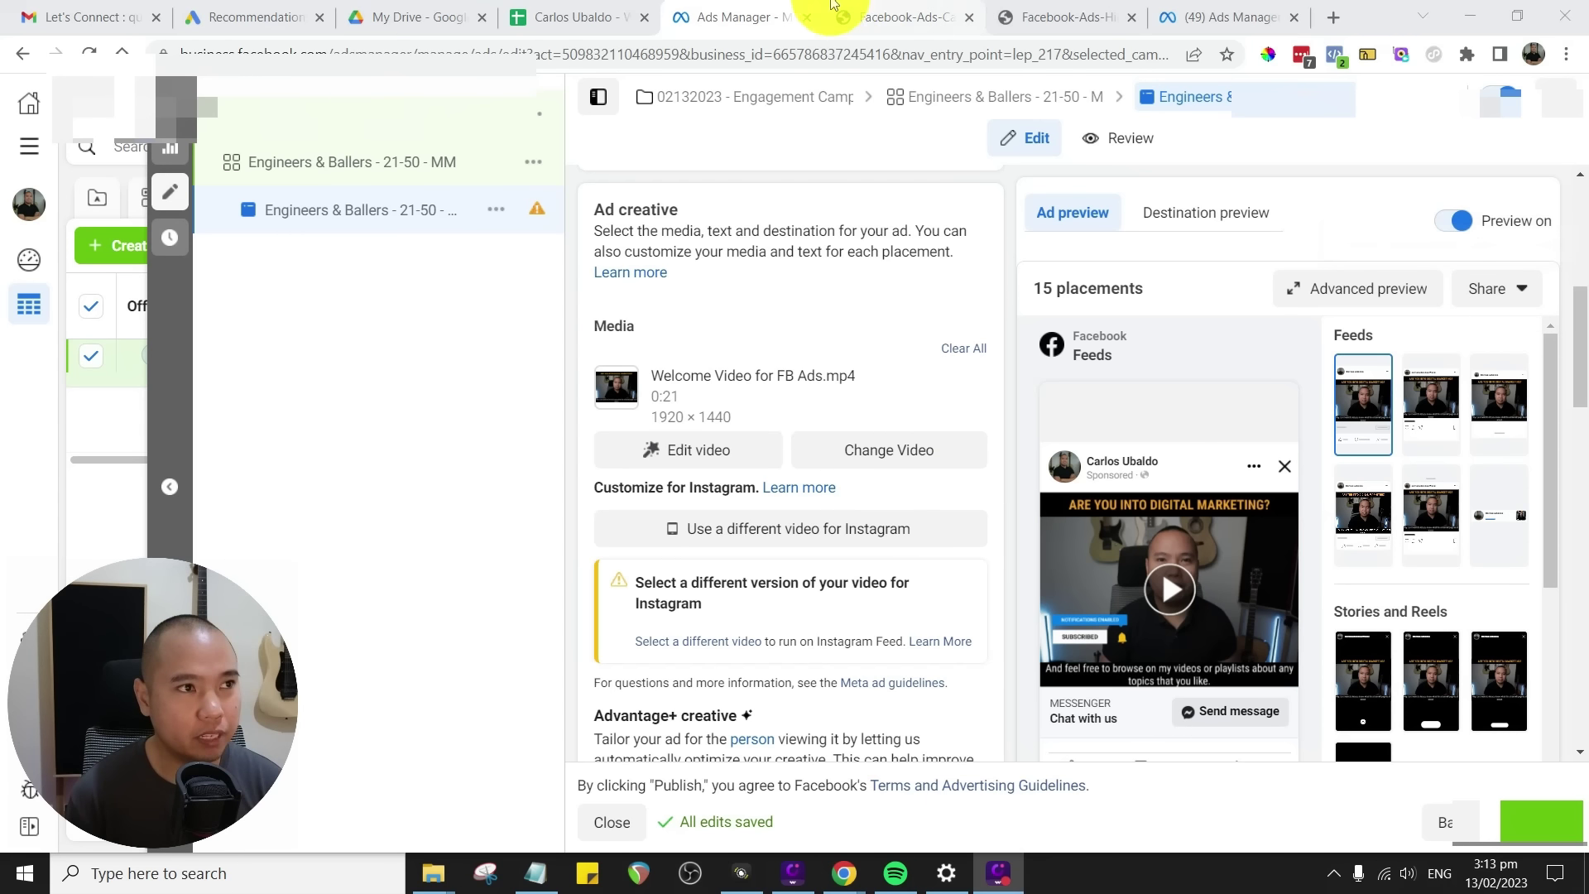
{"action": "left_click", "coordinate": [753, 10]}
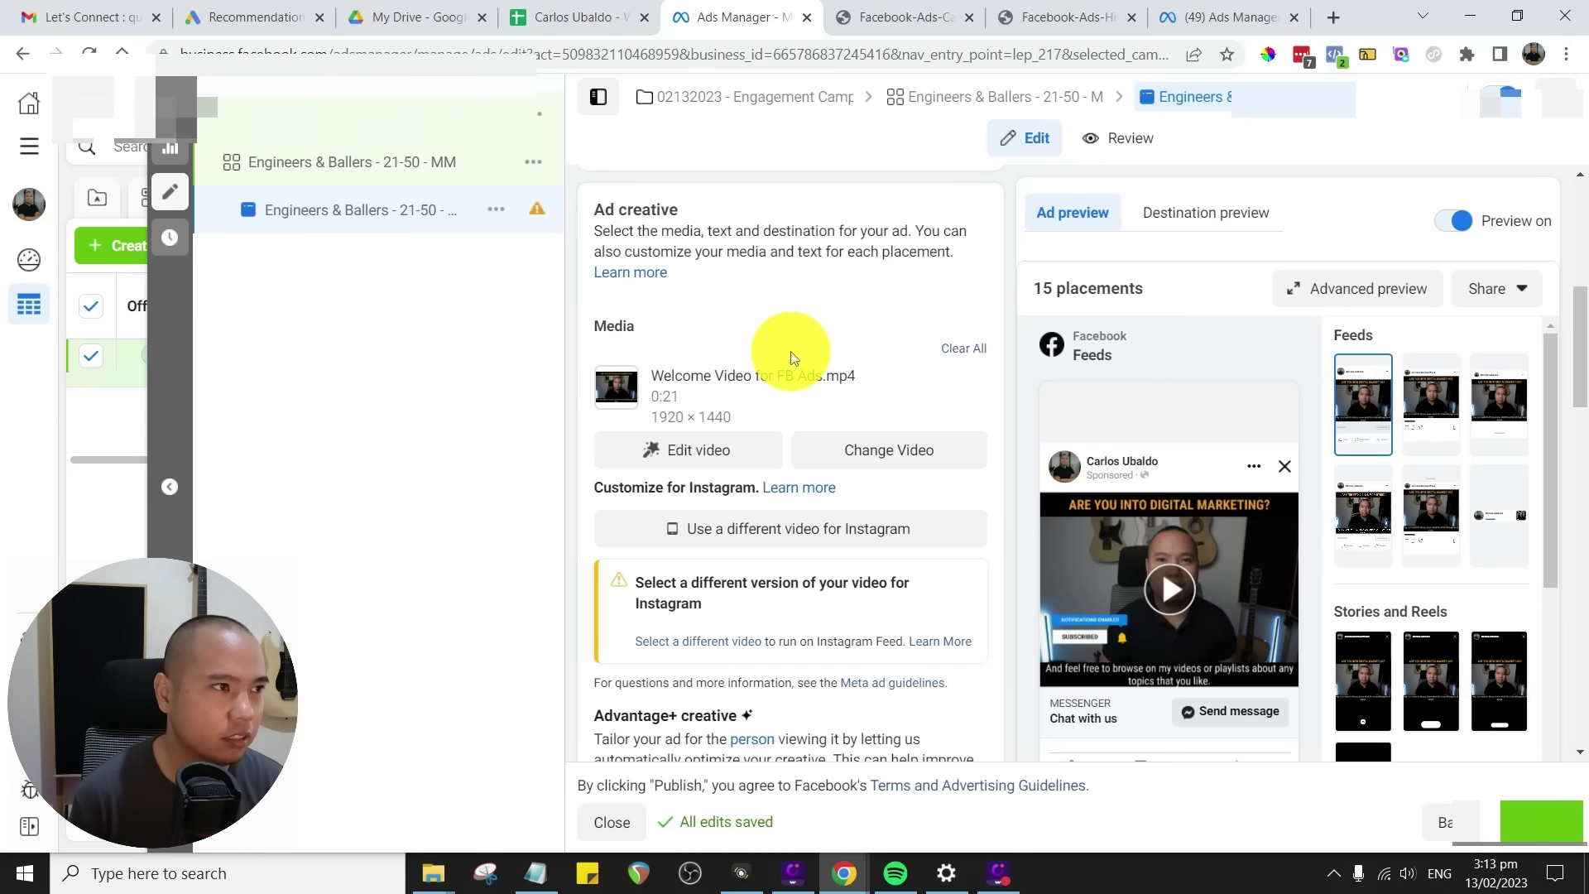
{"action": "left_click", "coordinate": [353, 161]}
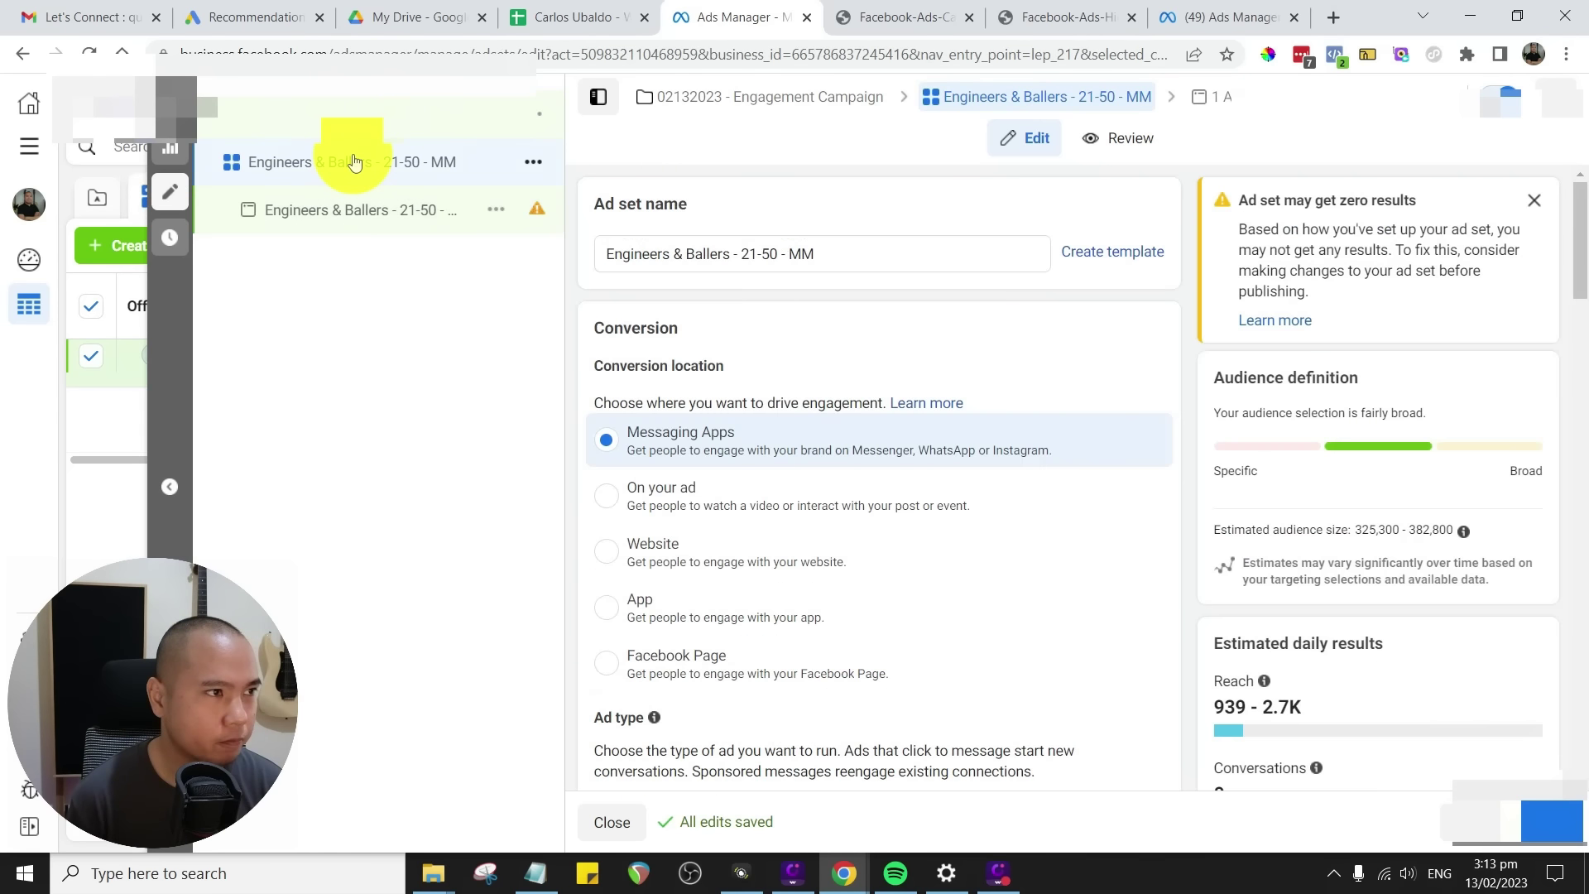
{"action": "scroll", "coordinate": [993, 488], "scroll_direction": "down", "scroll_amount": 10}
{"action": "scroll", "coordinate": [1127, 459], "scroll_direction": "down", "scroll_amount": 5}
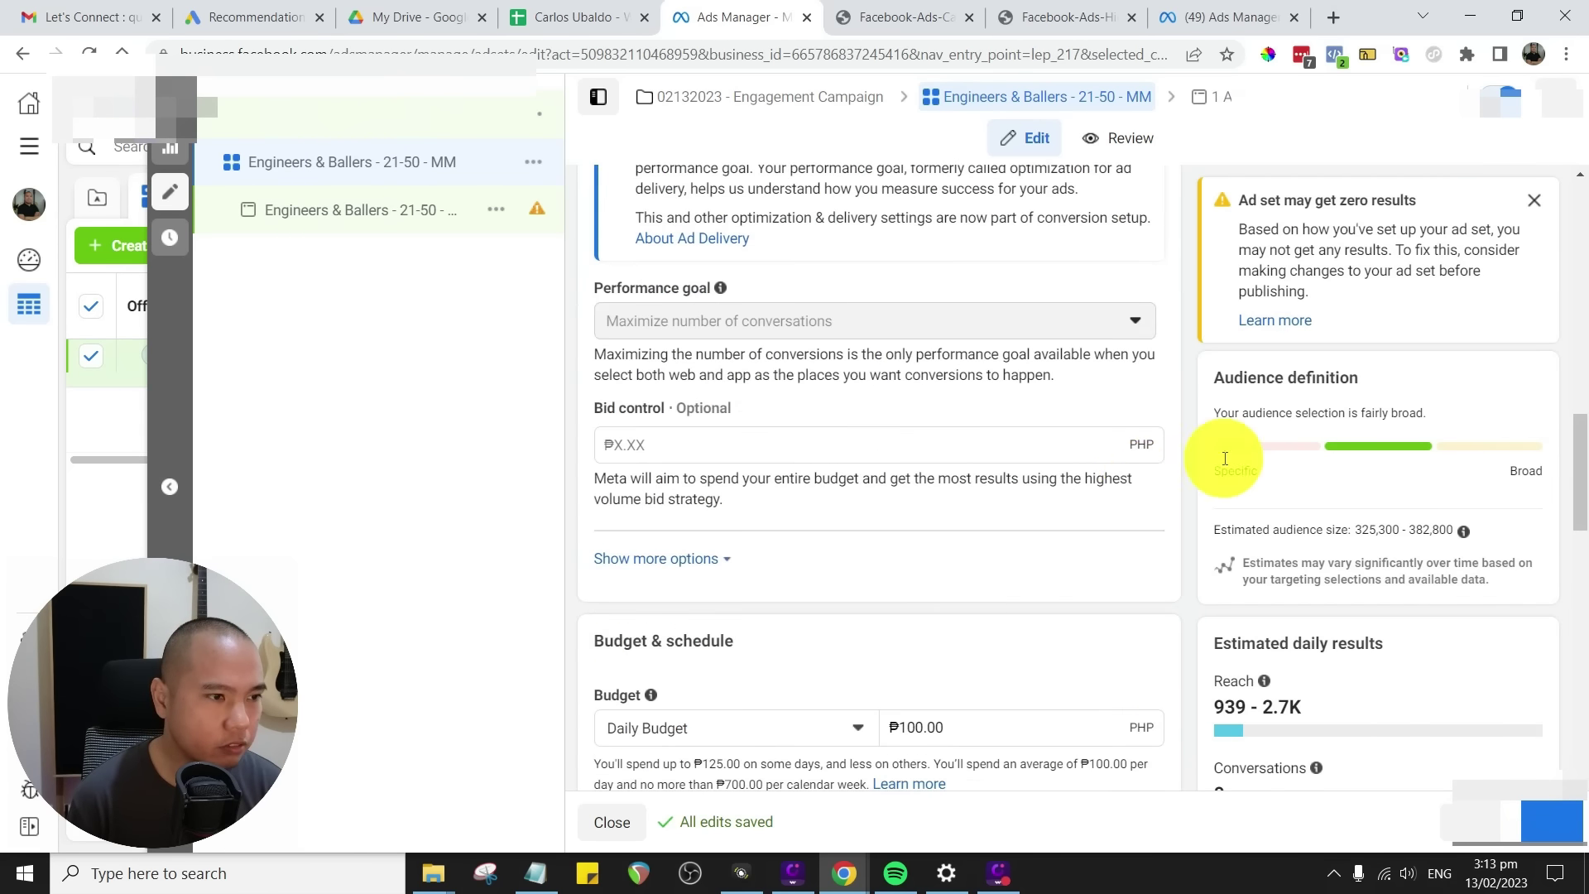
{"action": "scroll", "coordinate": [1117, 499], "scroll_direction": "up", "scroll_amount": 6}
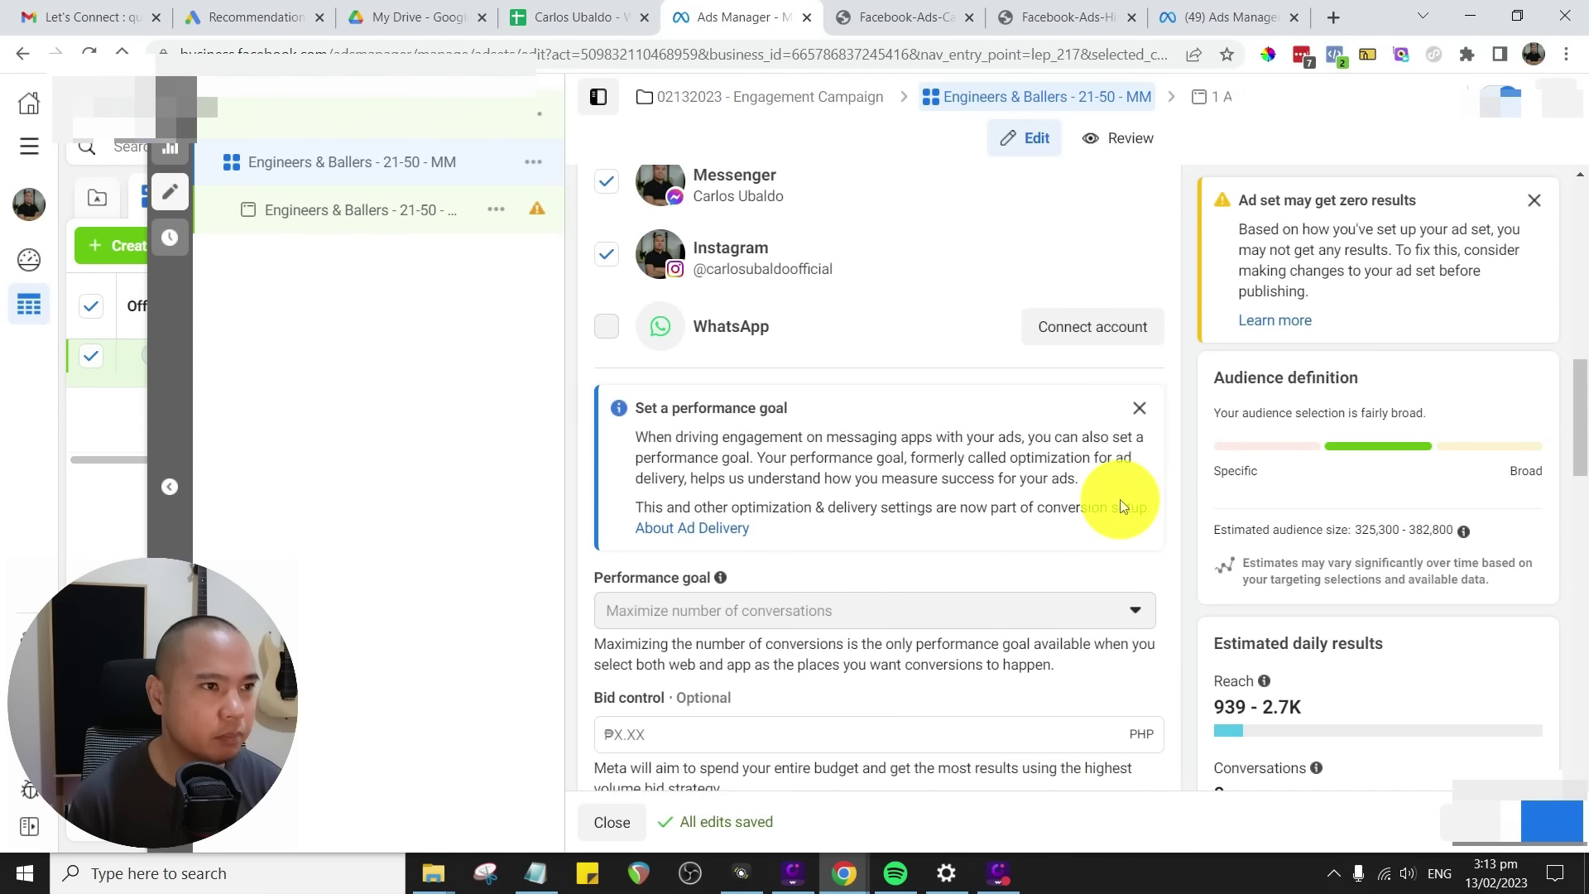
{"action": "scroll", "coordinate": [1122, 499], "scroll_direction": "down", "scroll_amount": 13}
{"action": "scroll", "coordinate": [1124, 500], "scroll_direction": "down", "scroll_amount": 7}
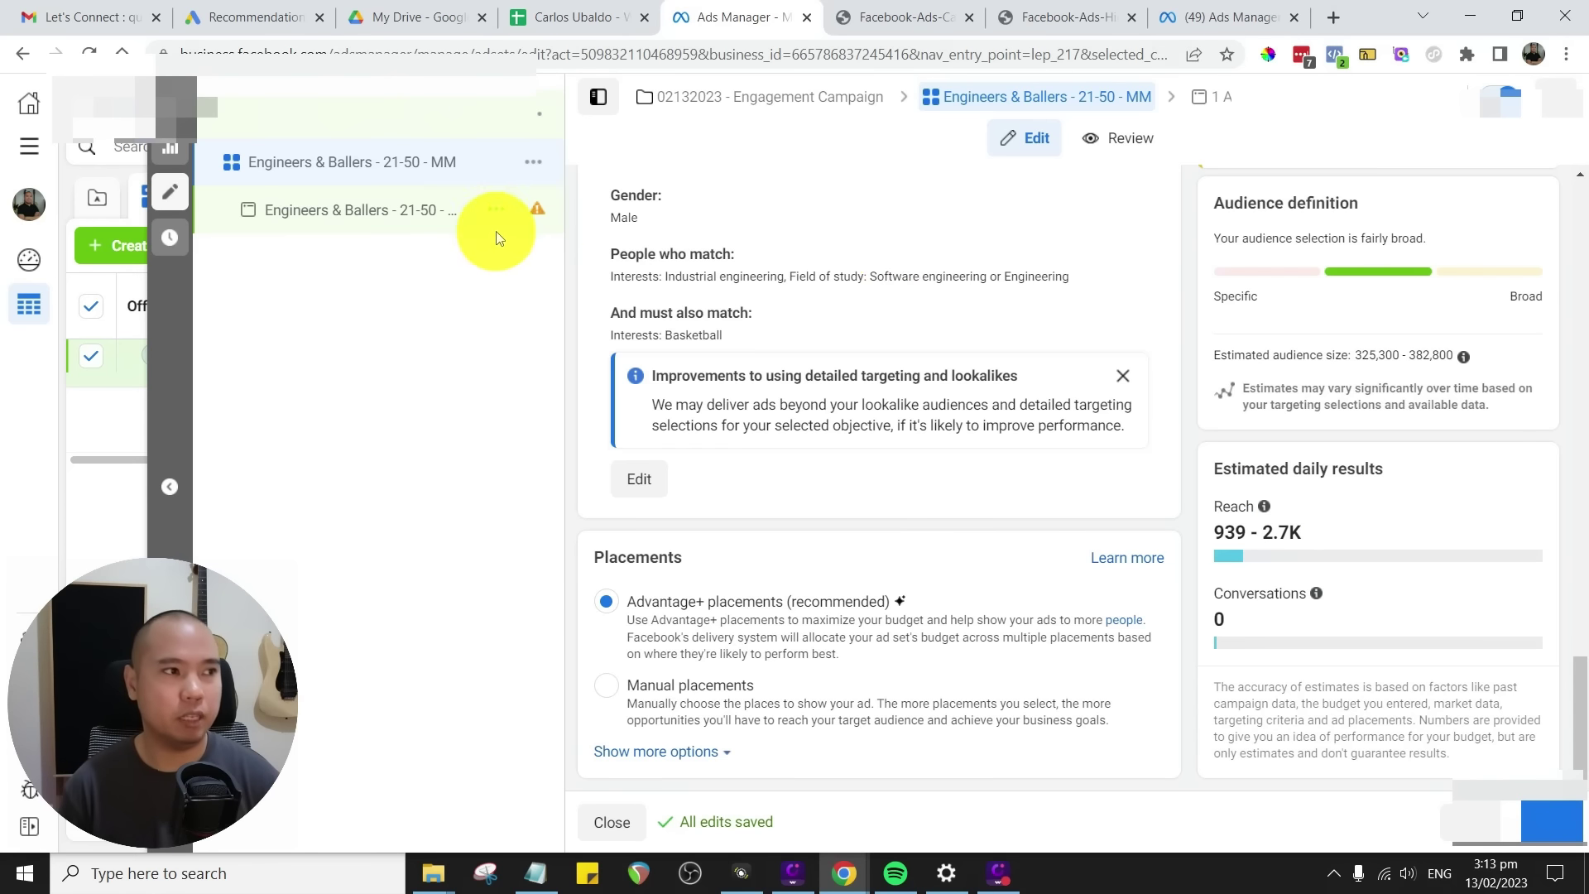
- Open the ad's welcome video for cropping and try a manual 1:1 crop, shifting the frame slightly sideways
{"action": "left_click", "coordinate": [372, 213]}
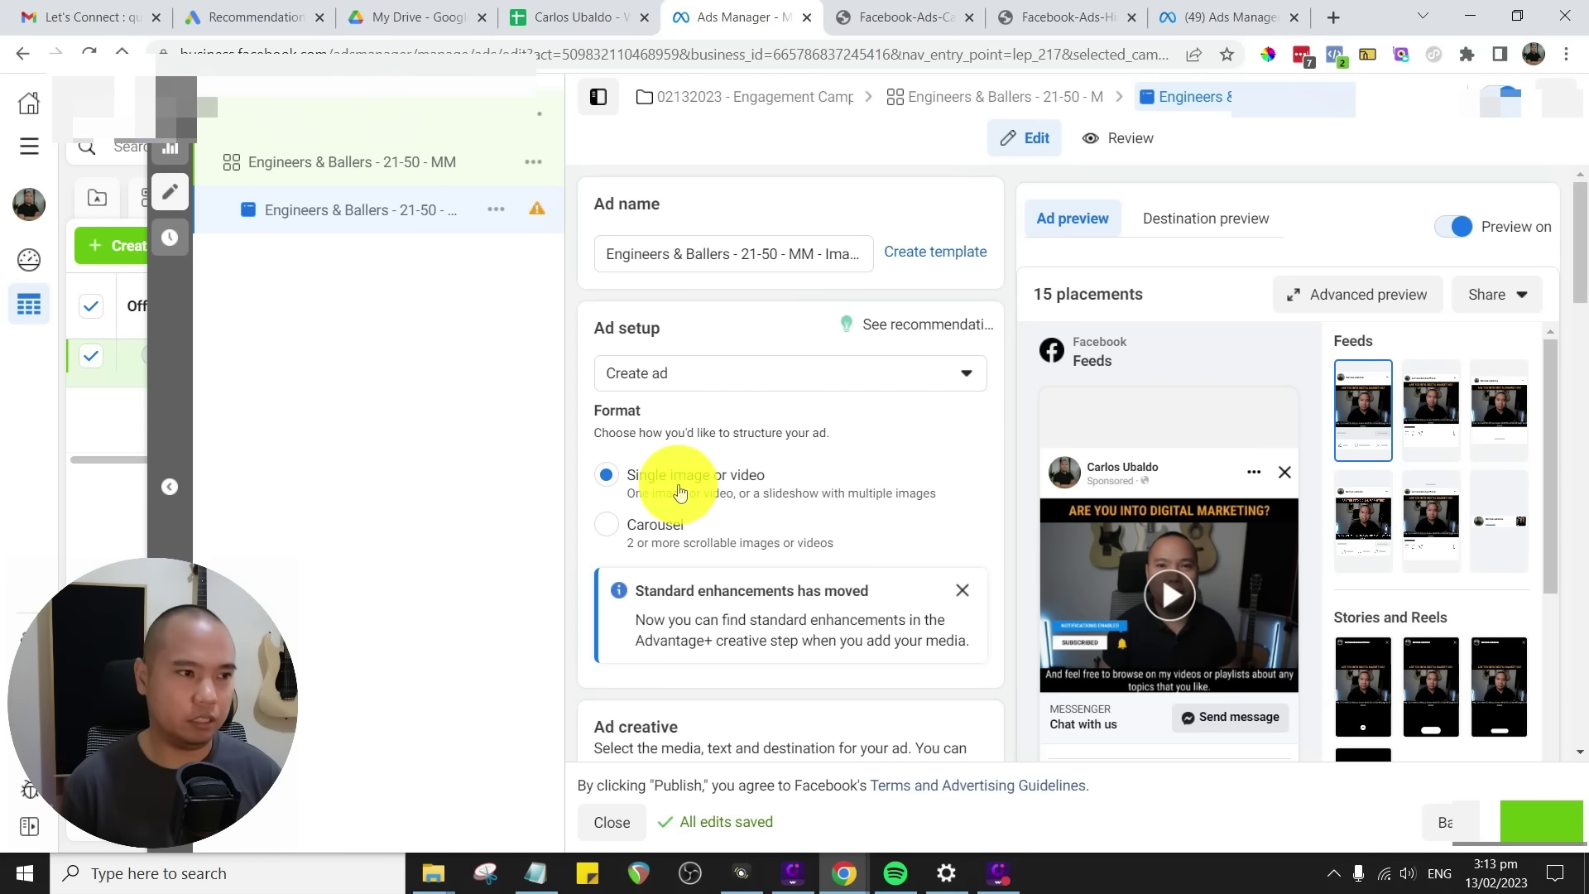
{"action": "scroll", "coordinate": [819, 426], "scroll_direction": "down", "scroll_amount": 7}
{"action": "left_click", "coordinate": [728, 454]}
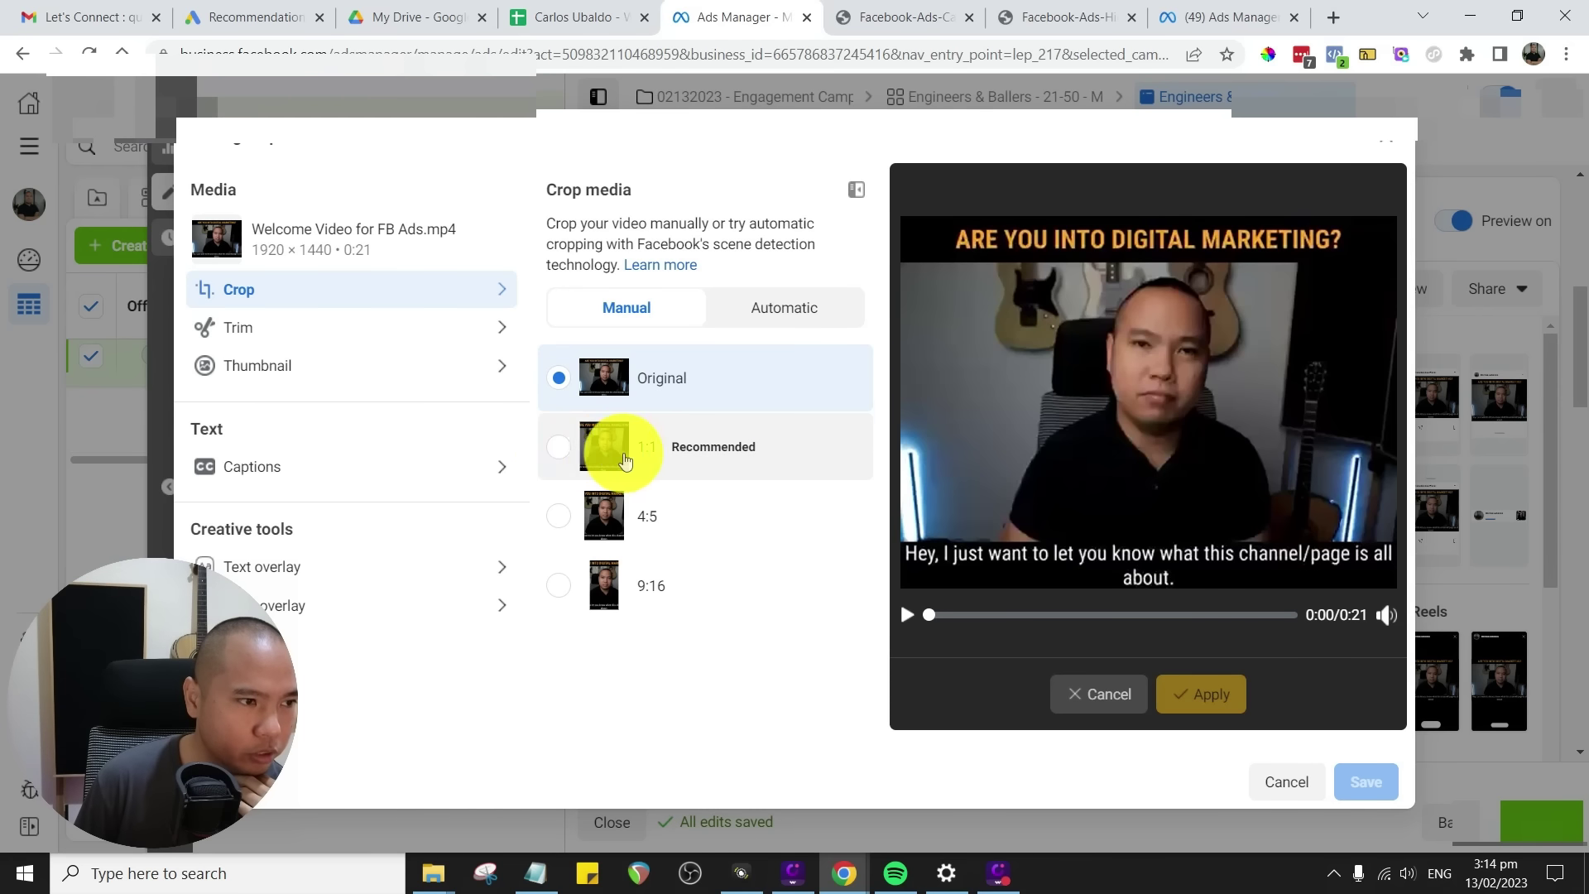
{"action": "left_click", "coordinate": [560, 447]}
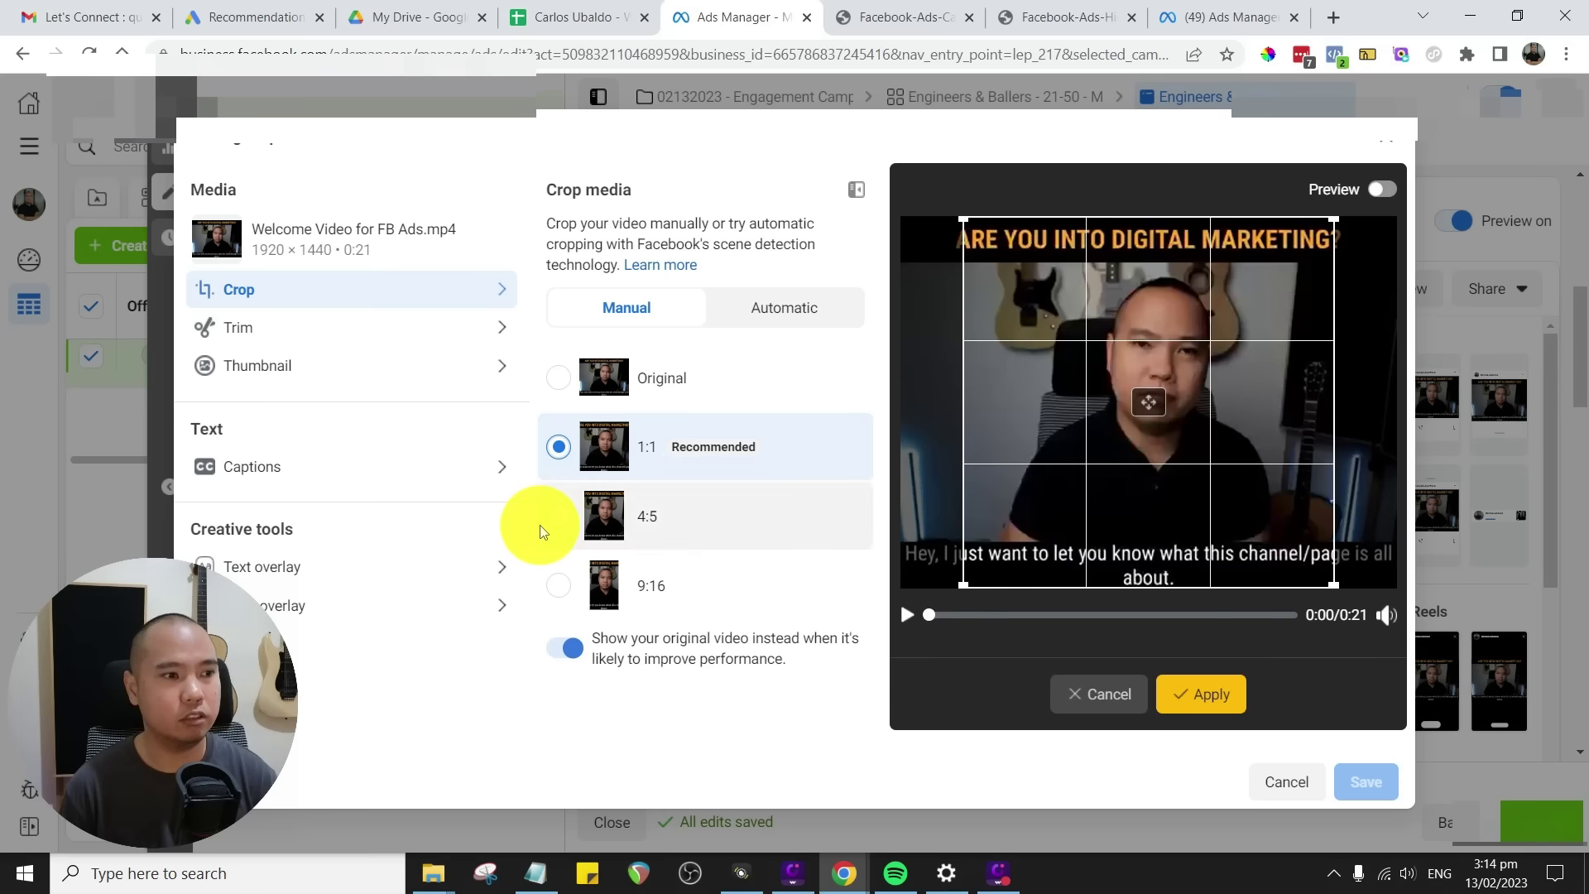
{"action": "left_click_drag", "start_coordinate": [1004, 544], "coordinate": [998, 552]}
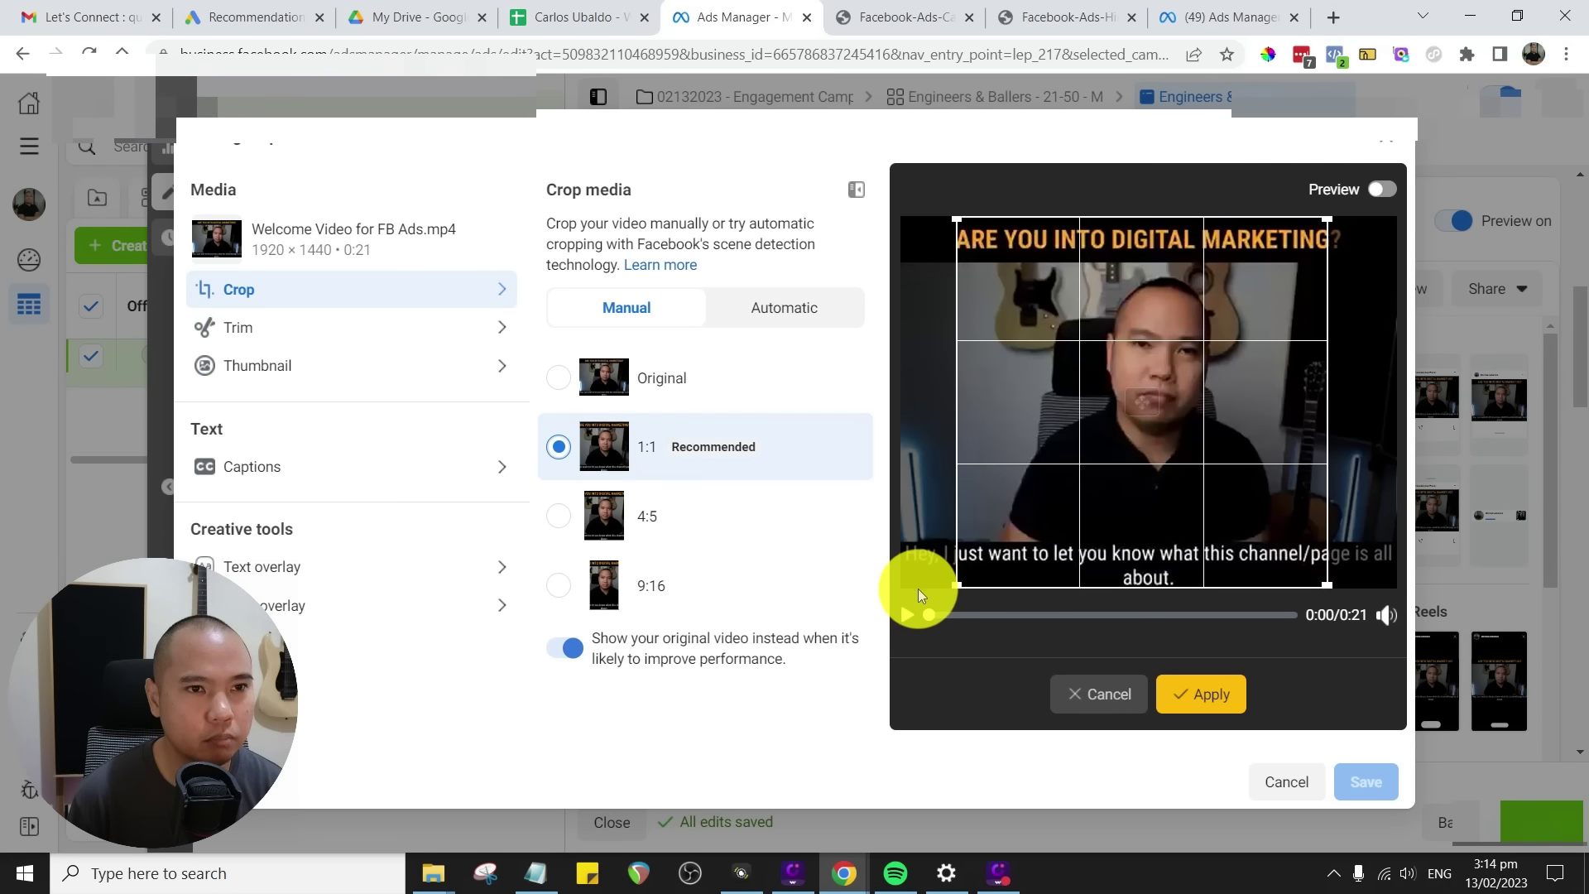
{"action": "left_click_drag", "start_coordinate": [1296, 430], "coordinate": [1285, 433]}
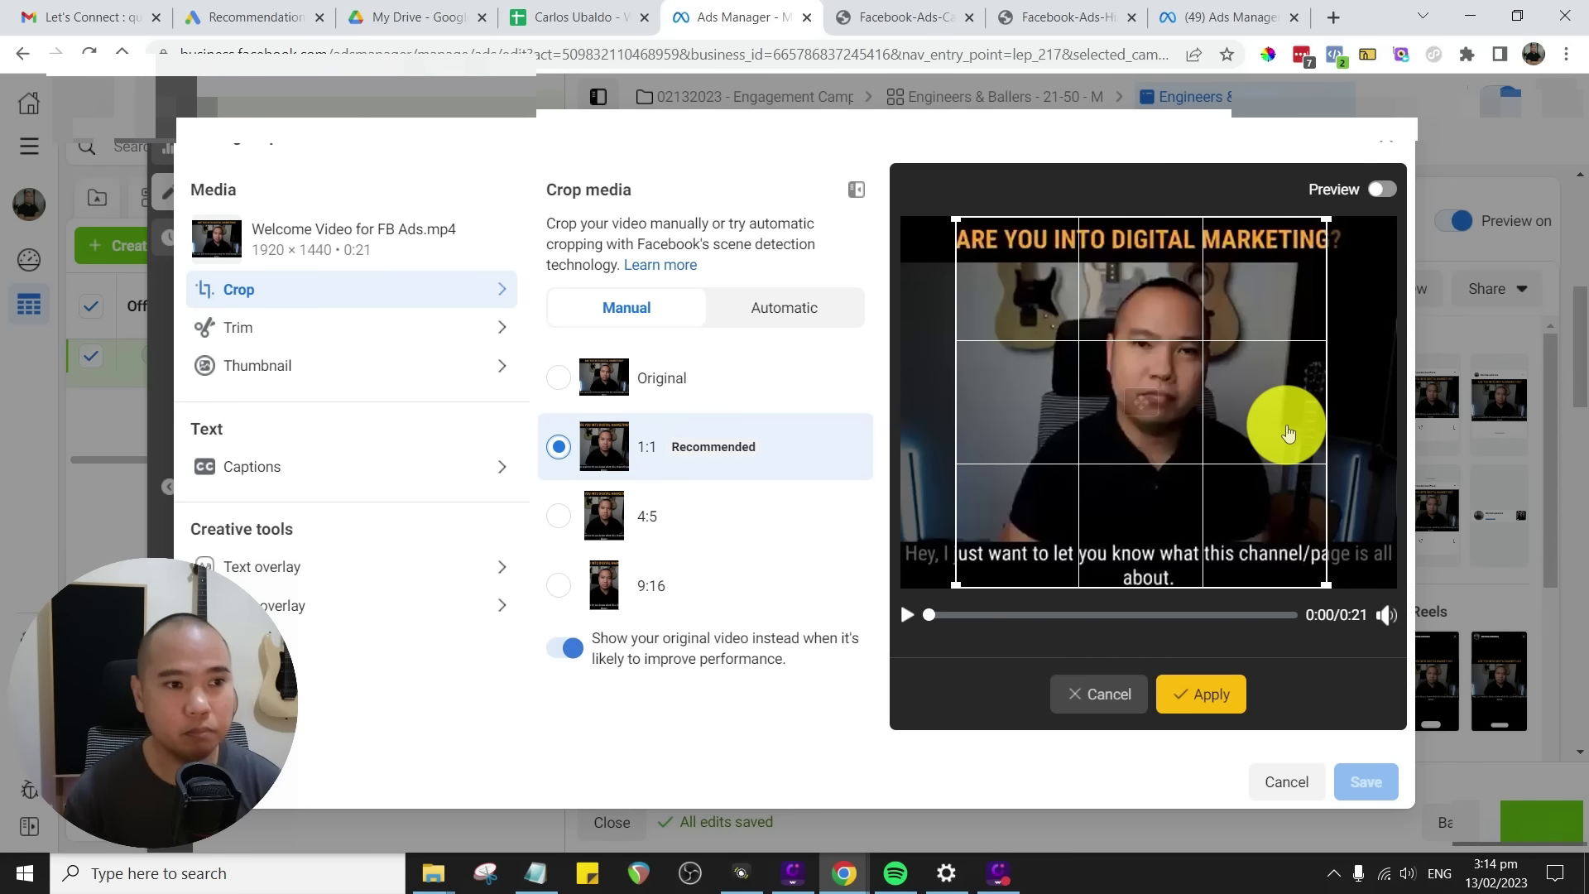
- Try the 4:5 and 9:16 manual crops on the welcome video, adjusting the crop frame in each
{"action": "left_click", "coordinate": [712, 521]}
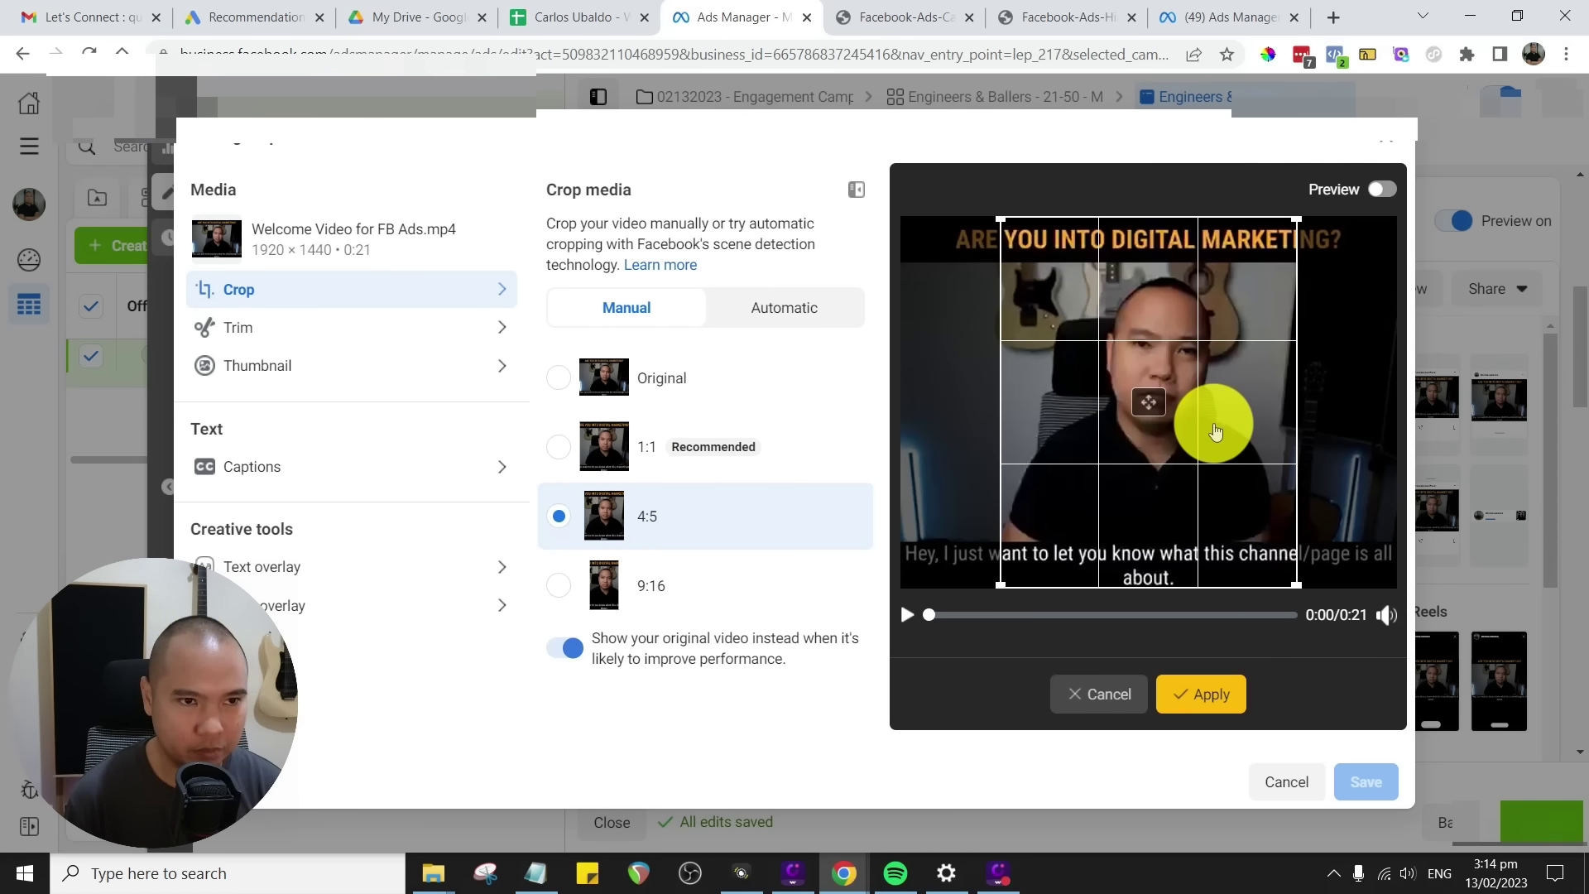
{"action": "mouse_move", "coordinate": [1220, 425]}
{"action": "left_mouse_down"}
{"action": "mouse_move", "coordinate": [1181, 422]}
{"action": "mouse_move", "coordinate": [1258, 424]}
{"action": "mouse_move", "coordinate": [1219, 422]}
{"action": "left_mouse_up"}
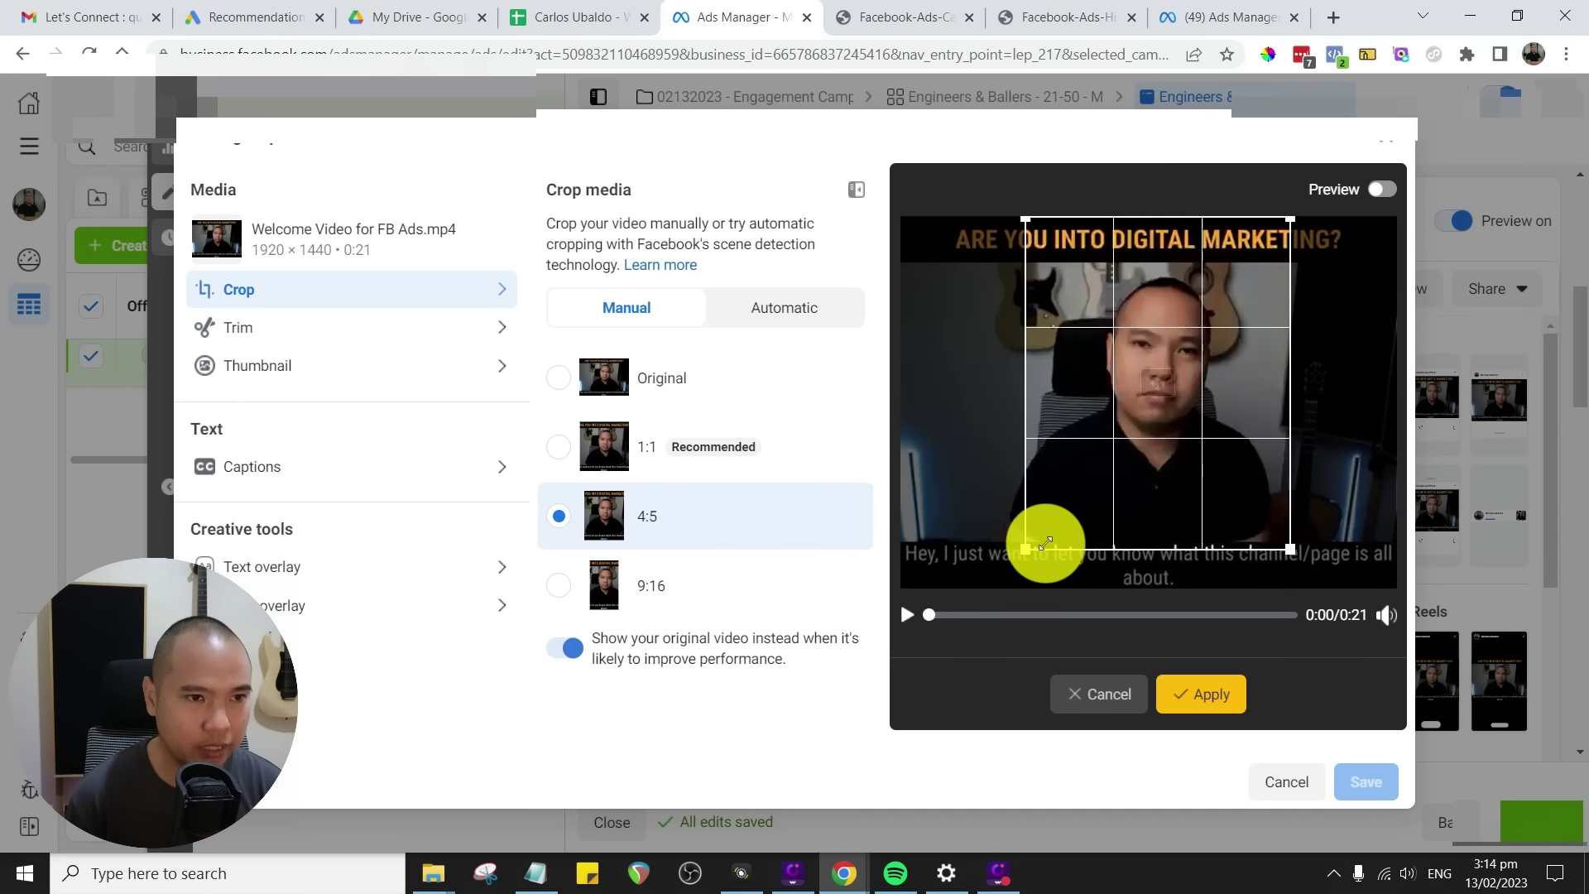
{"action": "left_click", "coordinate": [706, 593]}
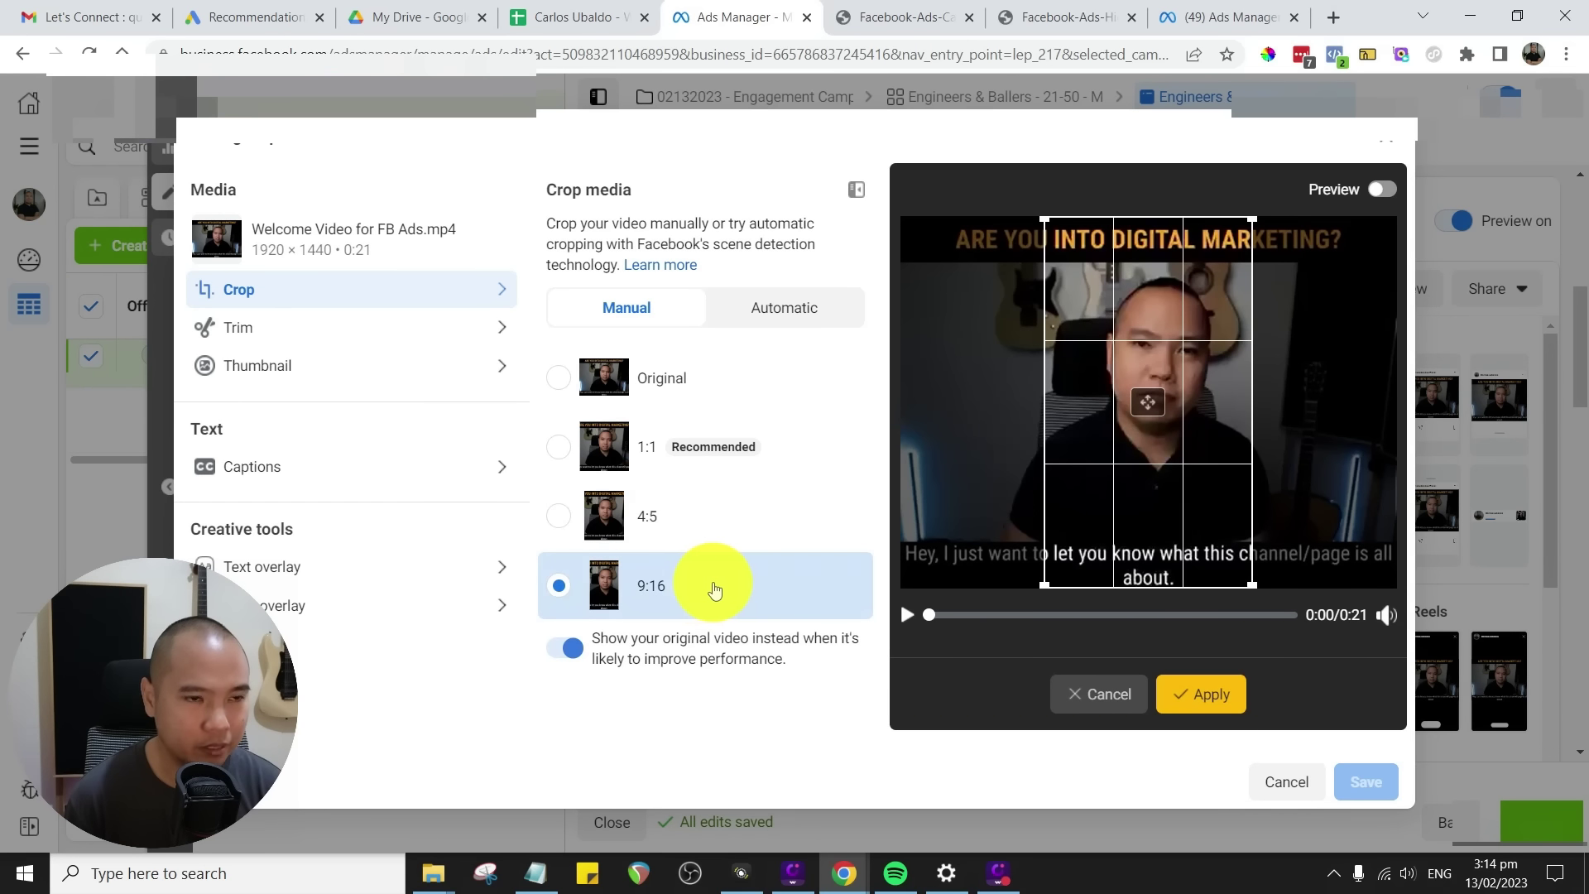
{"action": "mouse_move", "coordinate": [1168, 461]}
{"action": "left_mouse_down"}
{"action": "mouse_move", "coordinate": [1053, 452]}
{"action": "mouse_move", "coordinate": [1290, 458]}
{"action": "mouse_move", "coordinate": [1159, 447]}
{"action": "left_mouse_up"}
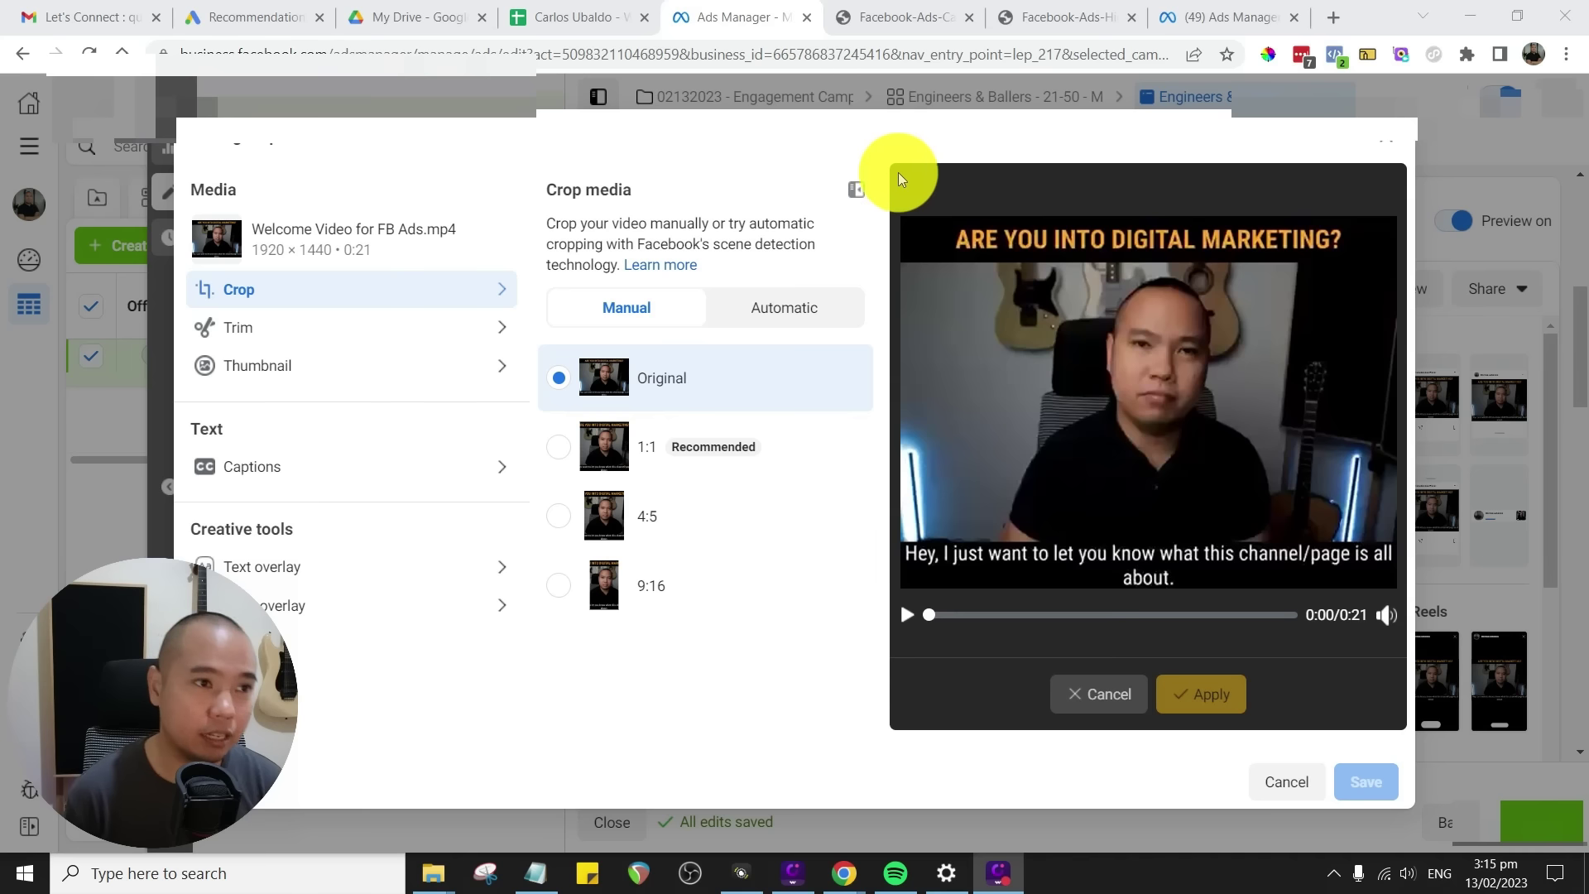
- Try the 1:1, Original and 4:5 crops again and close the crop editor without saving
{"action": "left_click", "coordinate": [555, 443]}
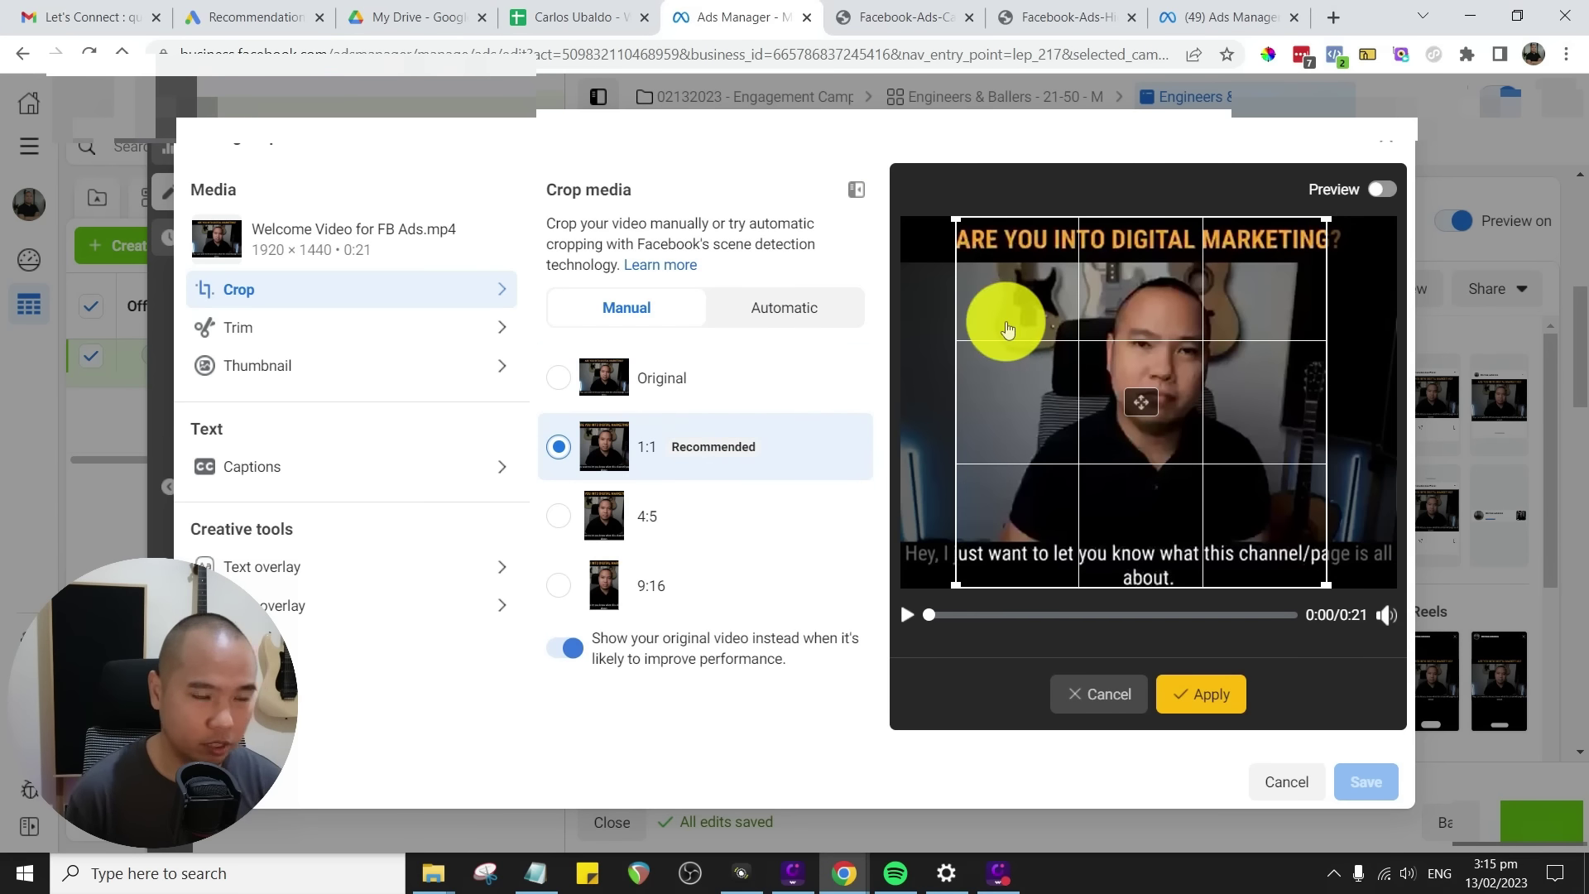
{"action": "mouse_move", "coordinate": [1239, 412]}
{"action": "left_mouse_down"}
{"action": "mouse_move", "coordinate": [1268, 447]}
{"action": "mouse_move", "coordinate": [1234, 436]}
{"action": "mouse_move", "coordinate": [1247, 437]}
{"action": "left_mouse_up"}
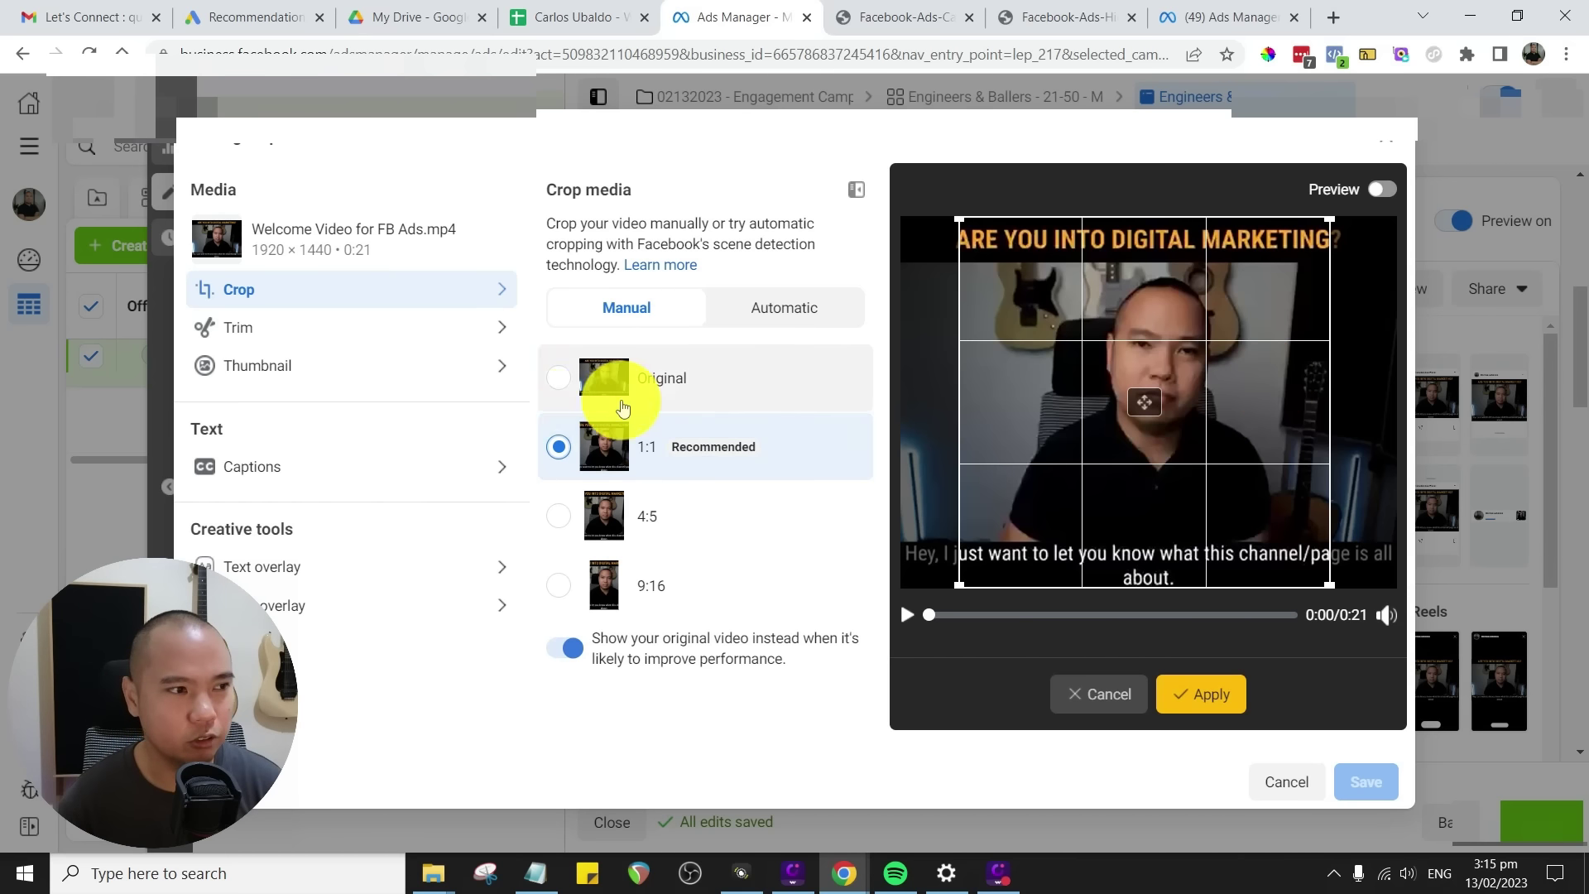
{"action": "left_click", "coordinate": [559, 381]}
{"action": "left_click", "coordinate": [559, 448]}
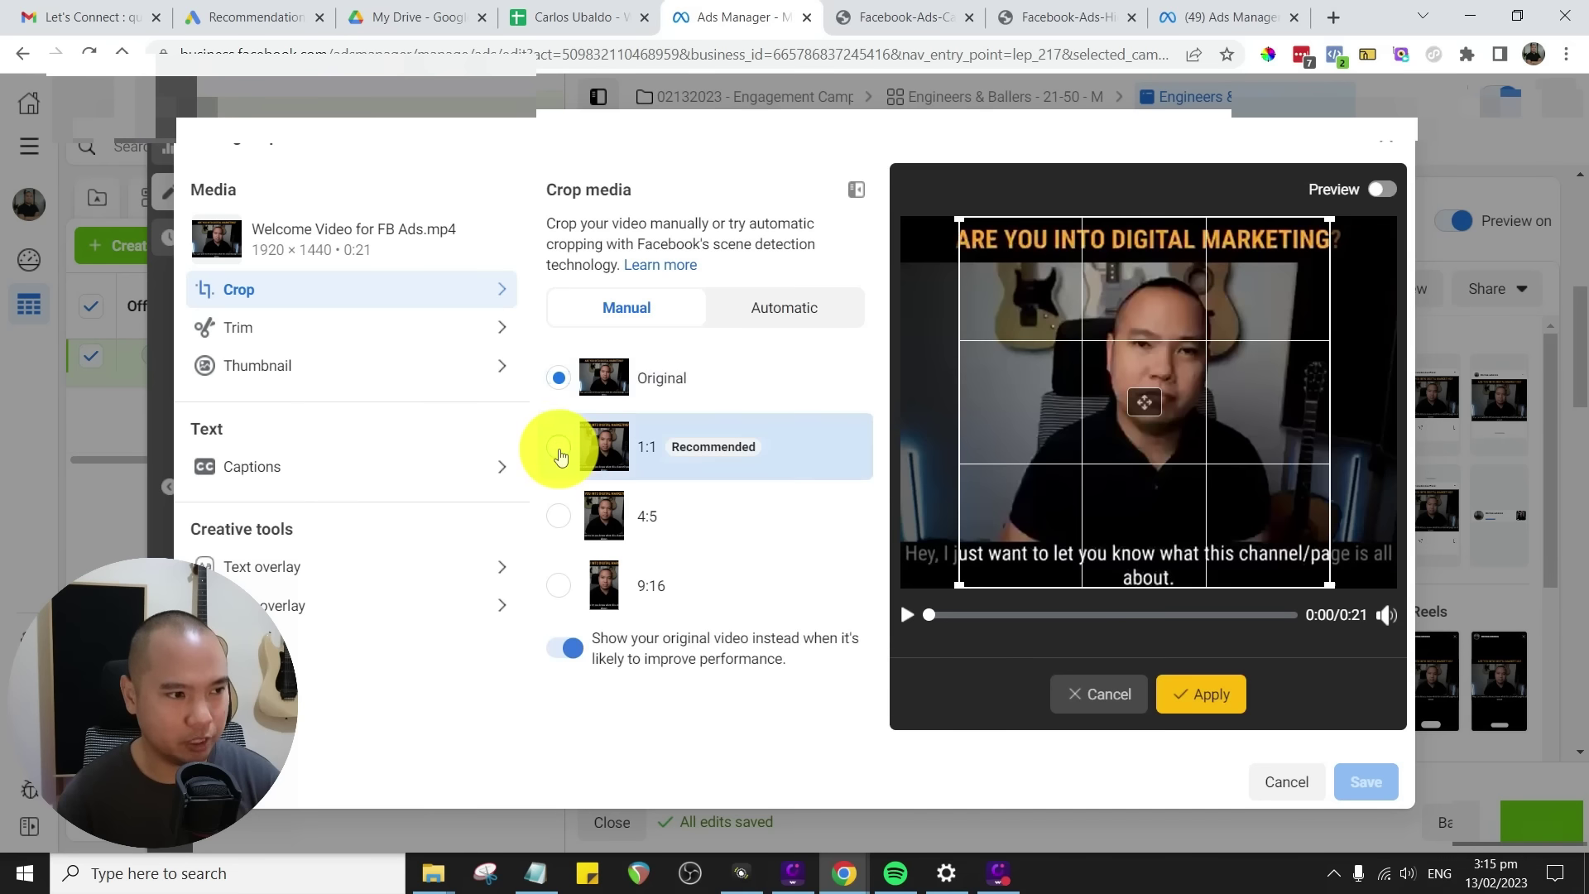
{"action": "left_click", "coordinate": [558, 518]}
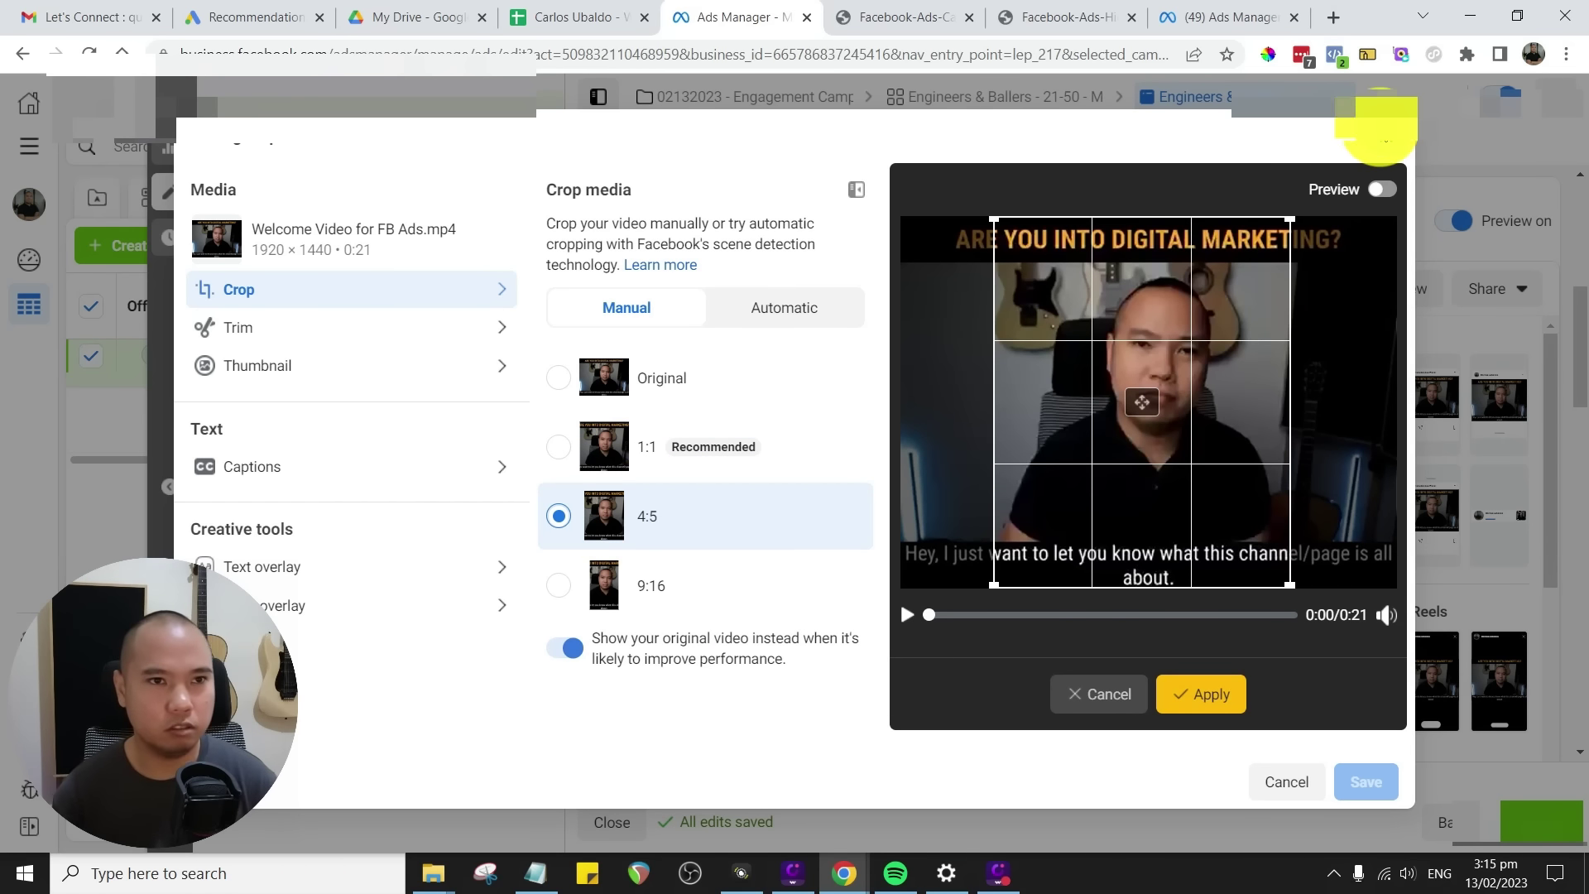
{"action": "left_click", "coordinate": [1384, 138]}
- Go to the ad's primary text and start editing it
{"action": "scroll", "coordinate": [944, 480], "scroll_direction": "down", "scroll_amount": 4}
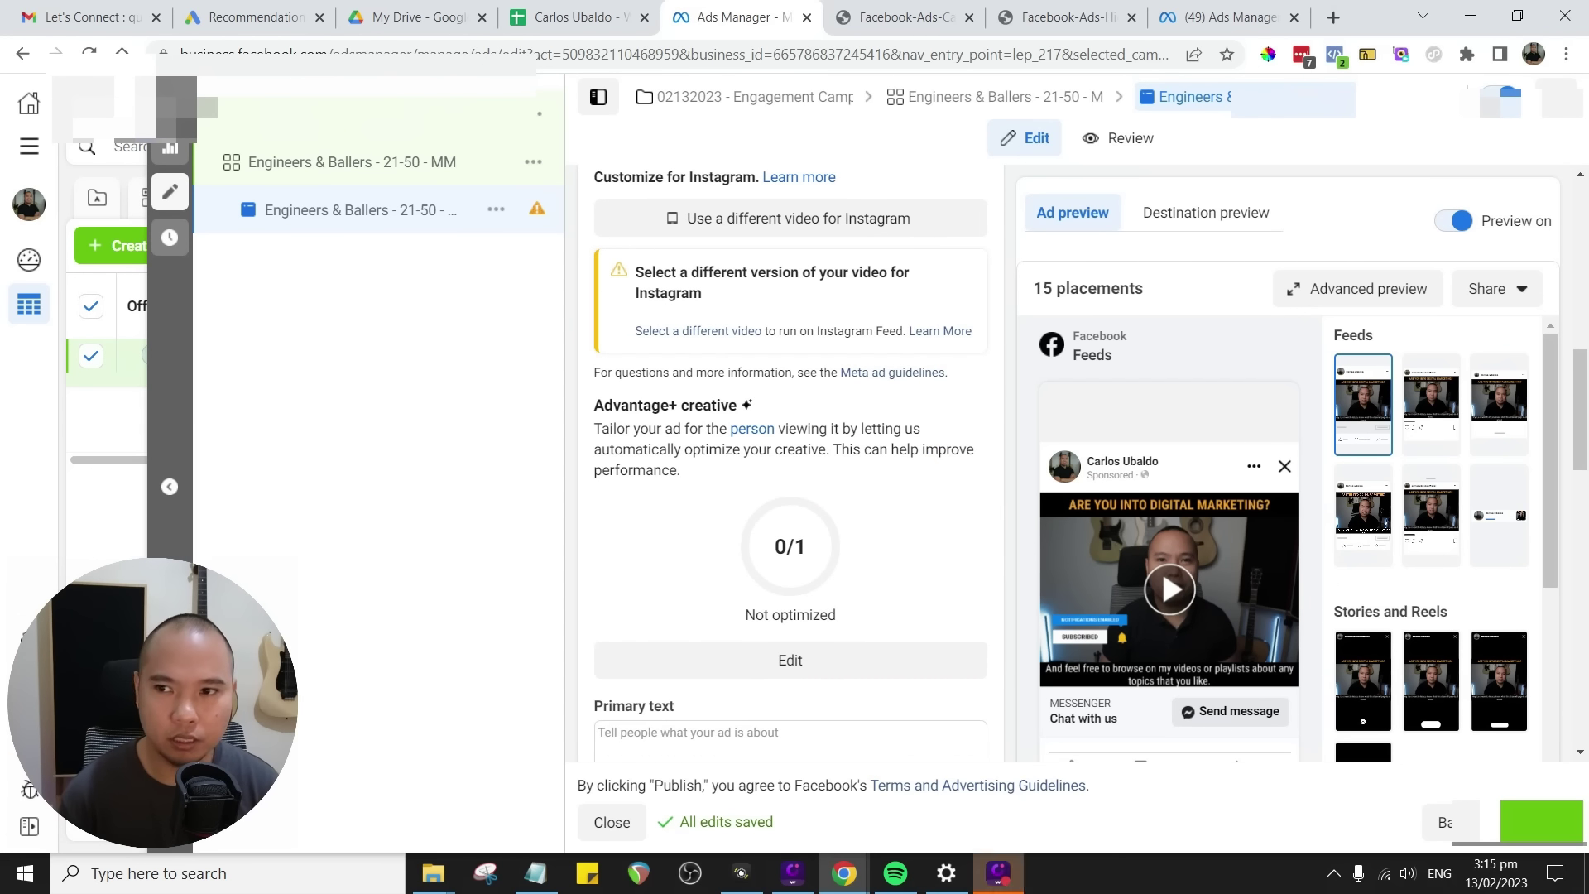
{"action": "left_click", "coordinate": [999, 873]}
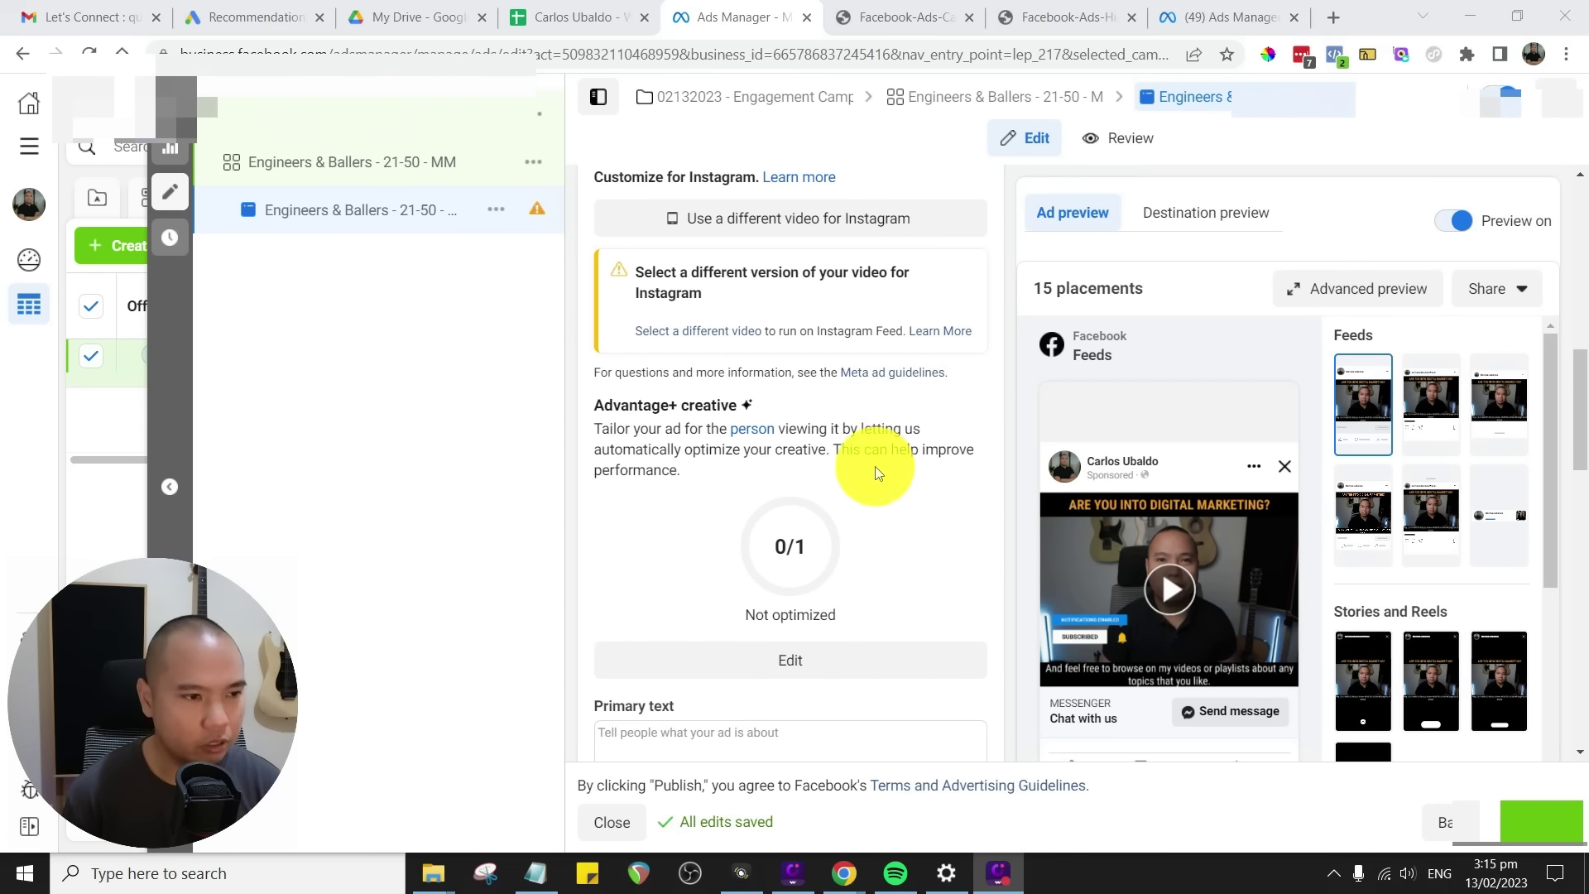
{"action": "scroll", "coordinate": [875, 466], "scroll_direction": "down", "scroll_amount": 3}
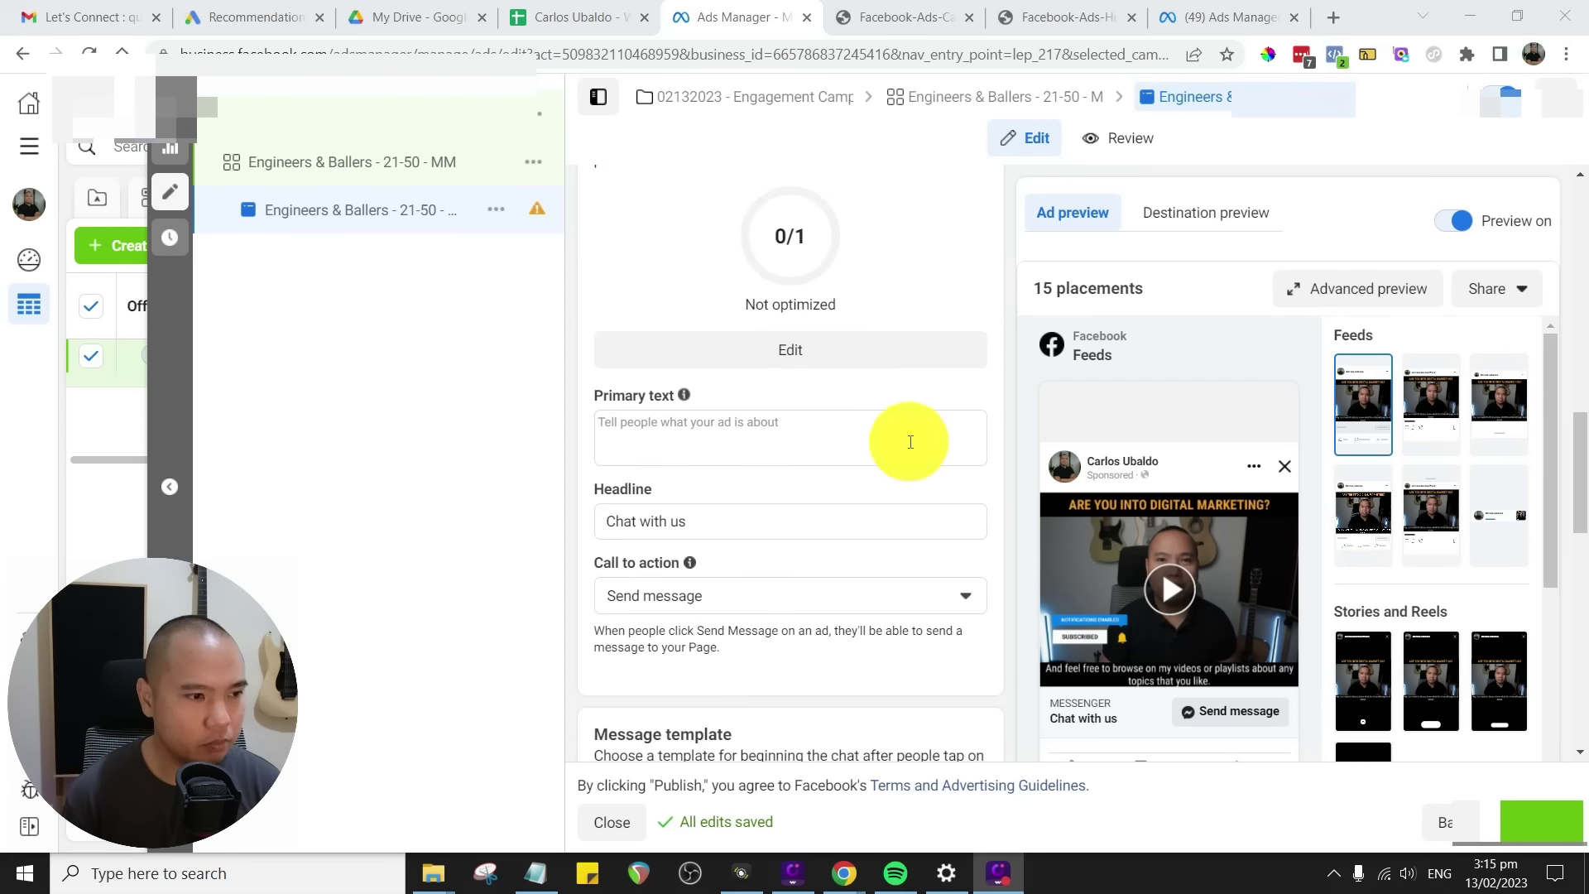
{"action": "left_click", "coordinate": [863, 434]}
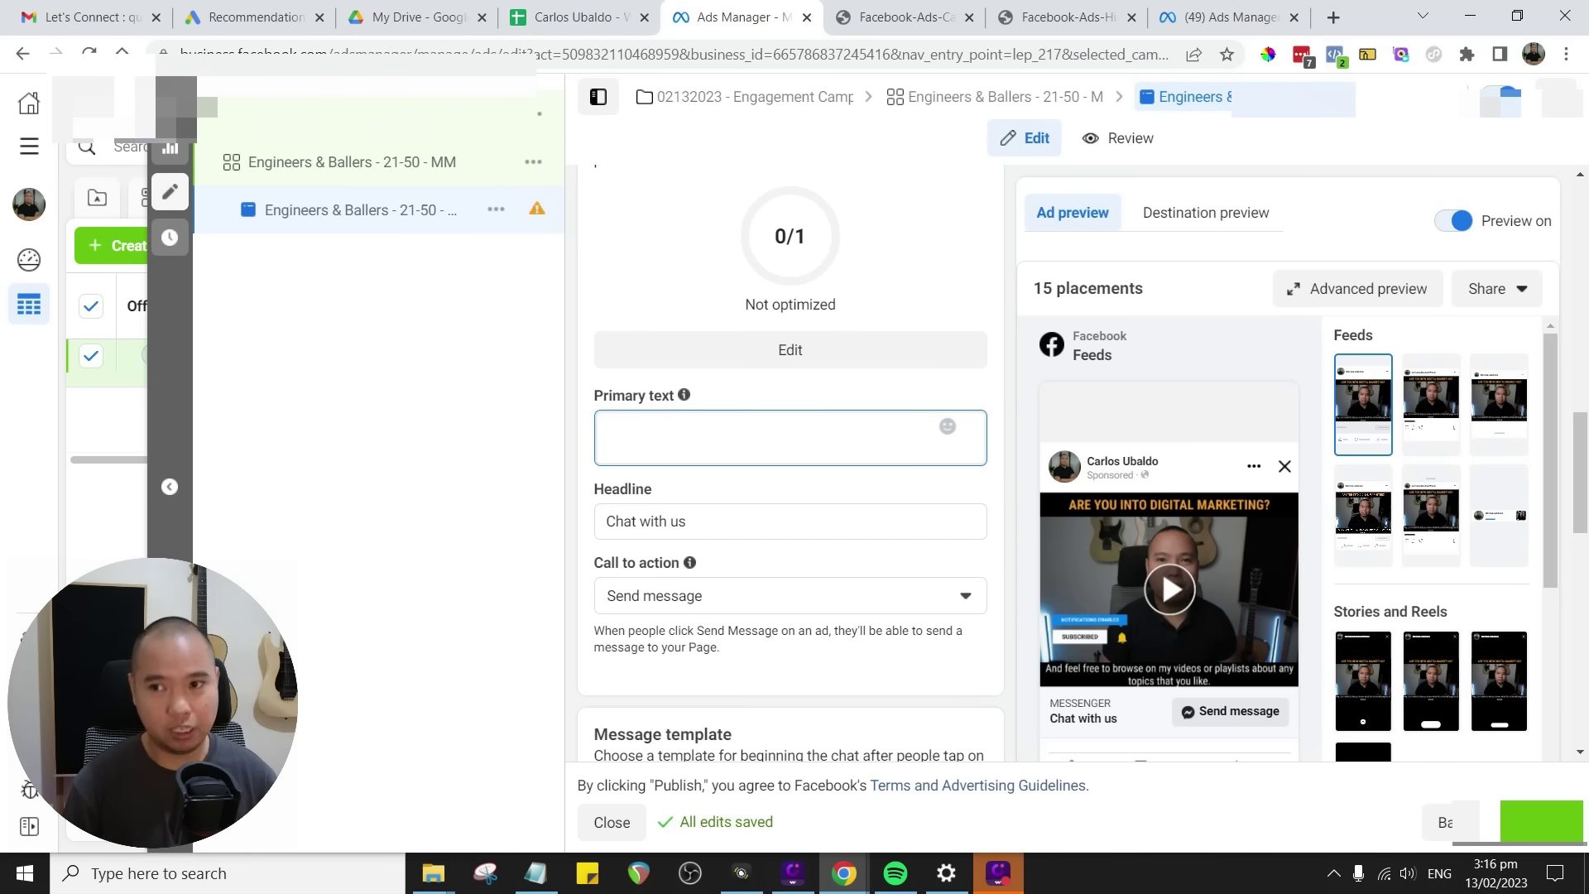
{"action": "left_click", "coordinate": [998, 873]}
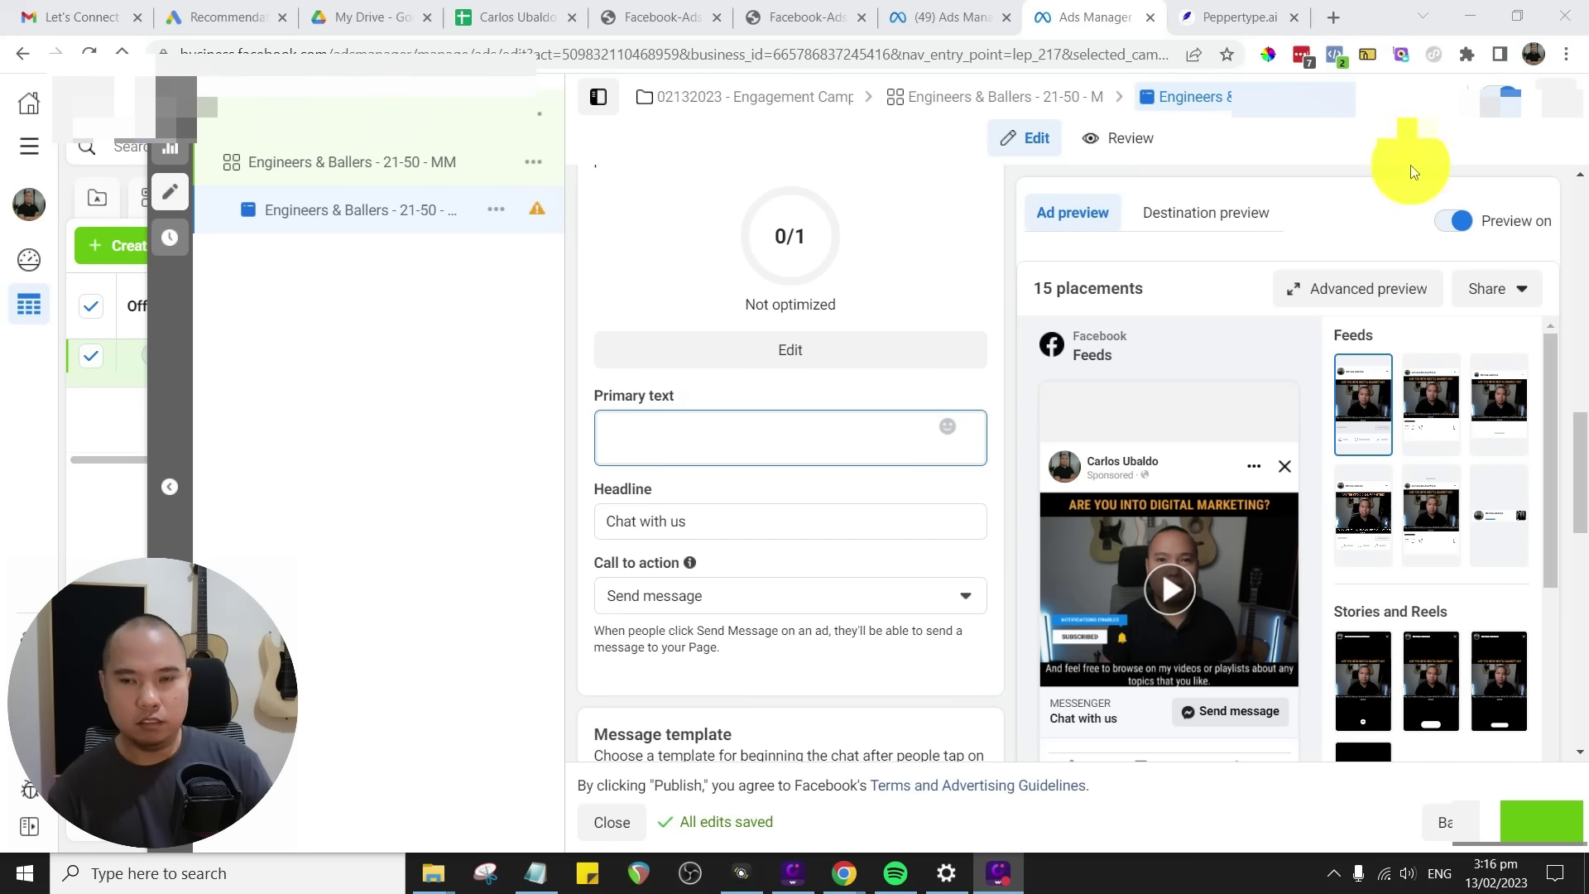
- Switch to Peppertype.ai, search the content types for "facebook" and open Facebook Ad Copies
{"action": "left_click", "coordinate": [1262, 17]}
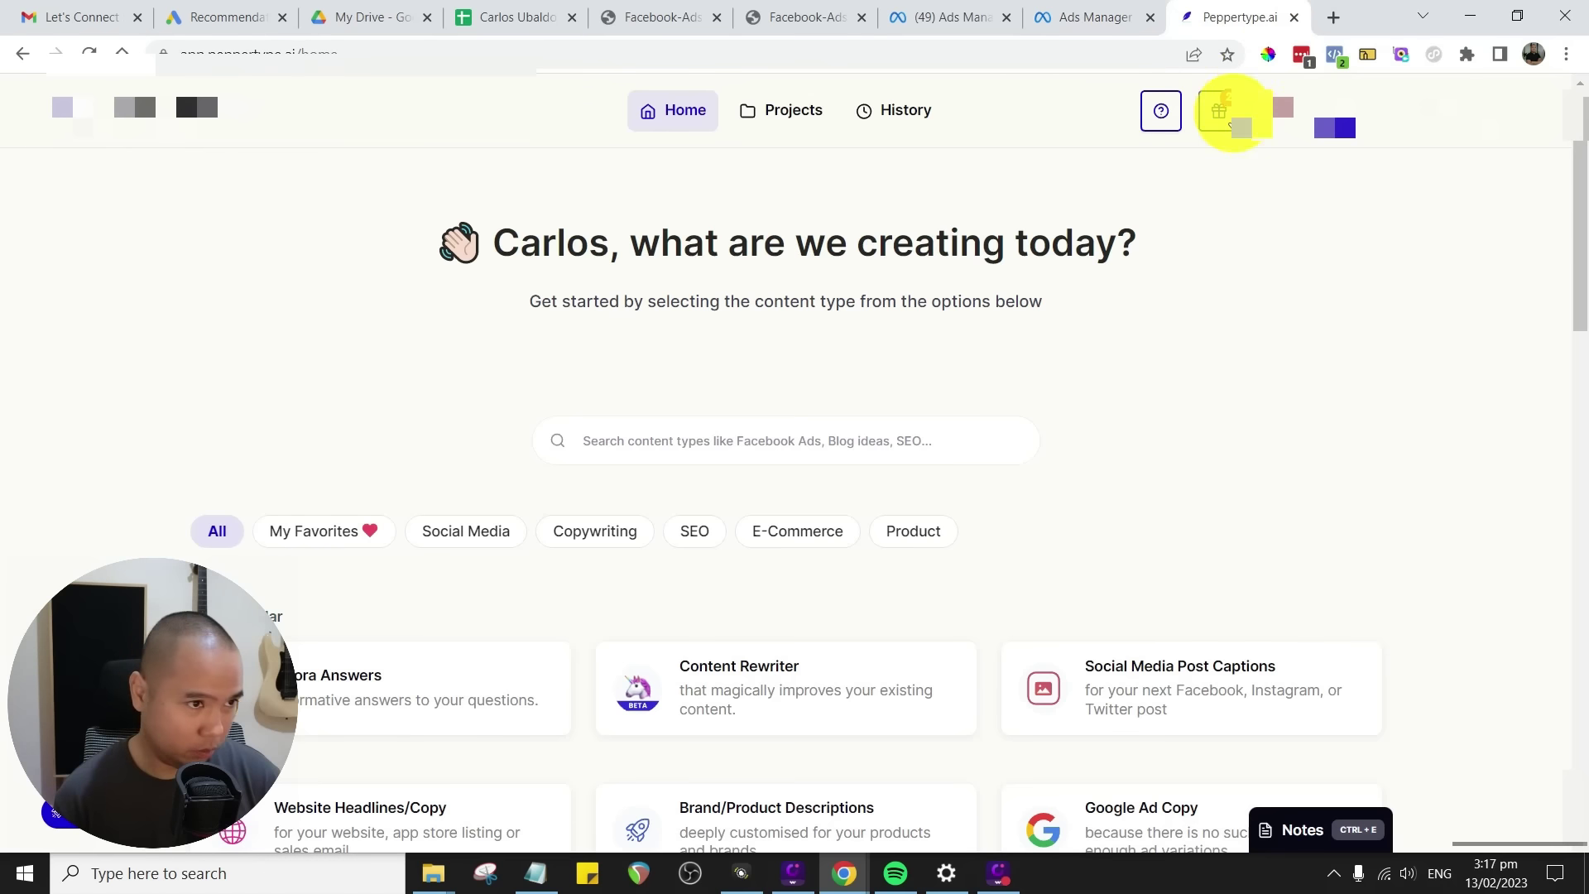
{"action": "left_click", "coordinate": [750, 443]}
{"action": "type", "text": "facebook"}
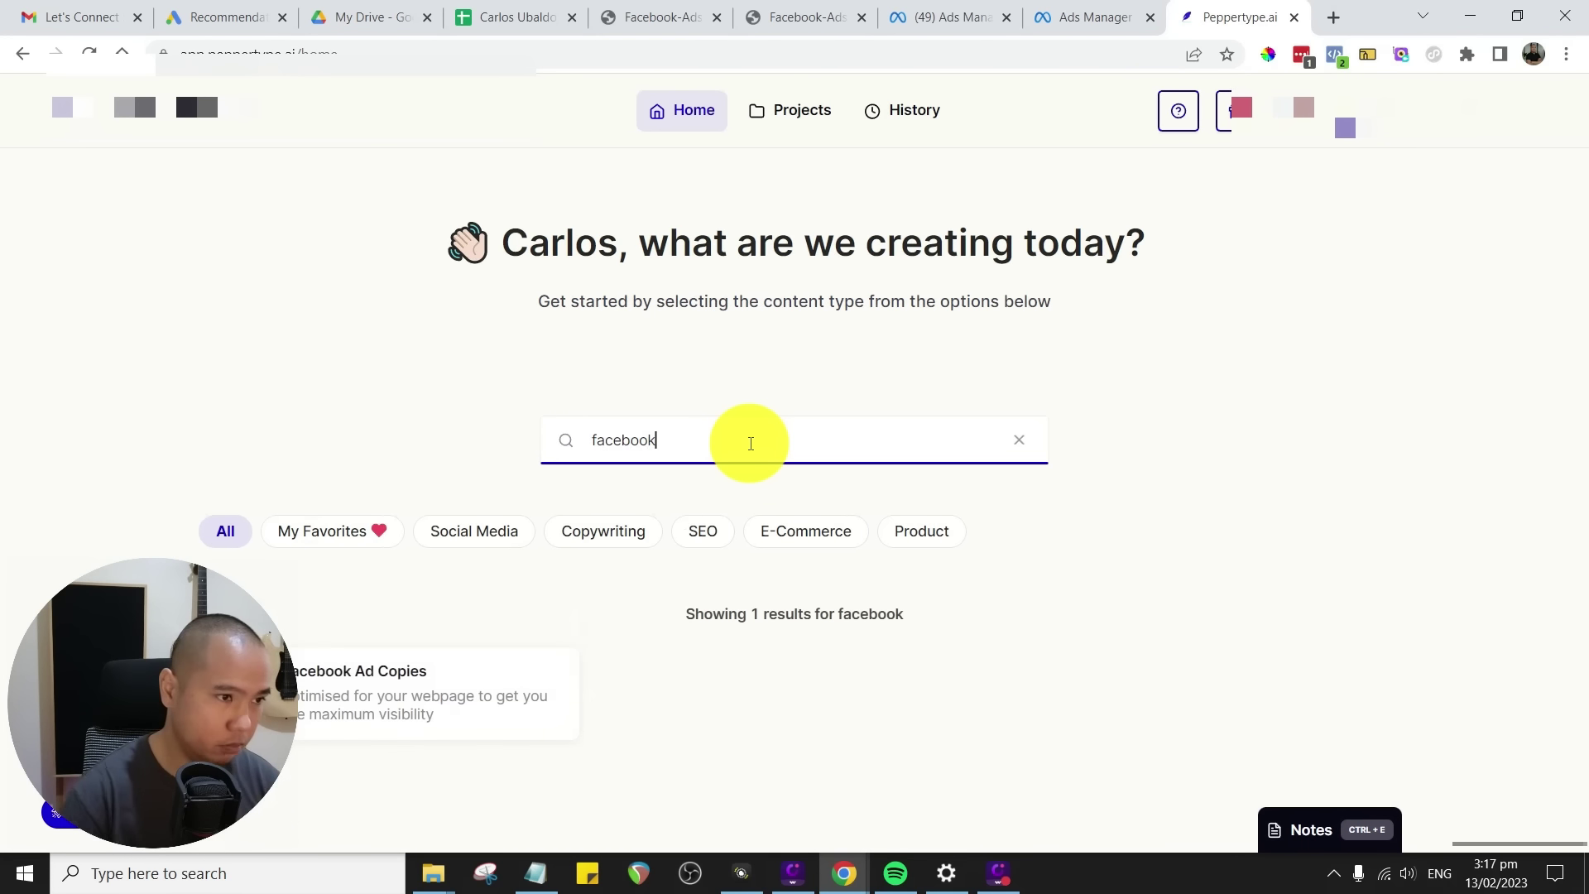
{"action": "left_click", "coordinate": [442, 717]}
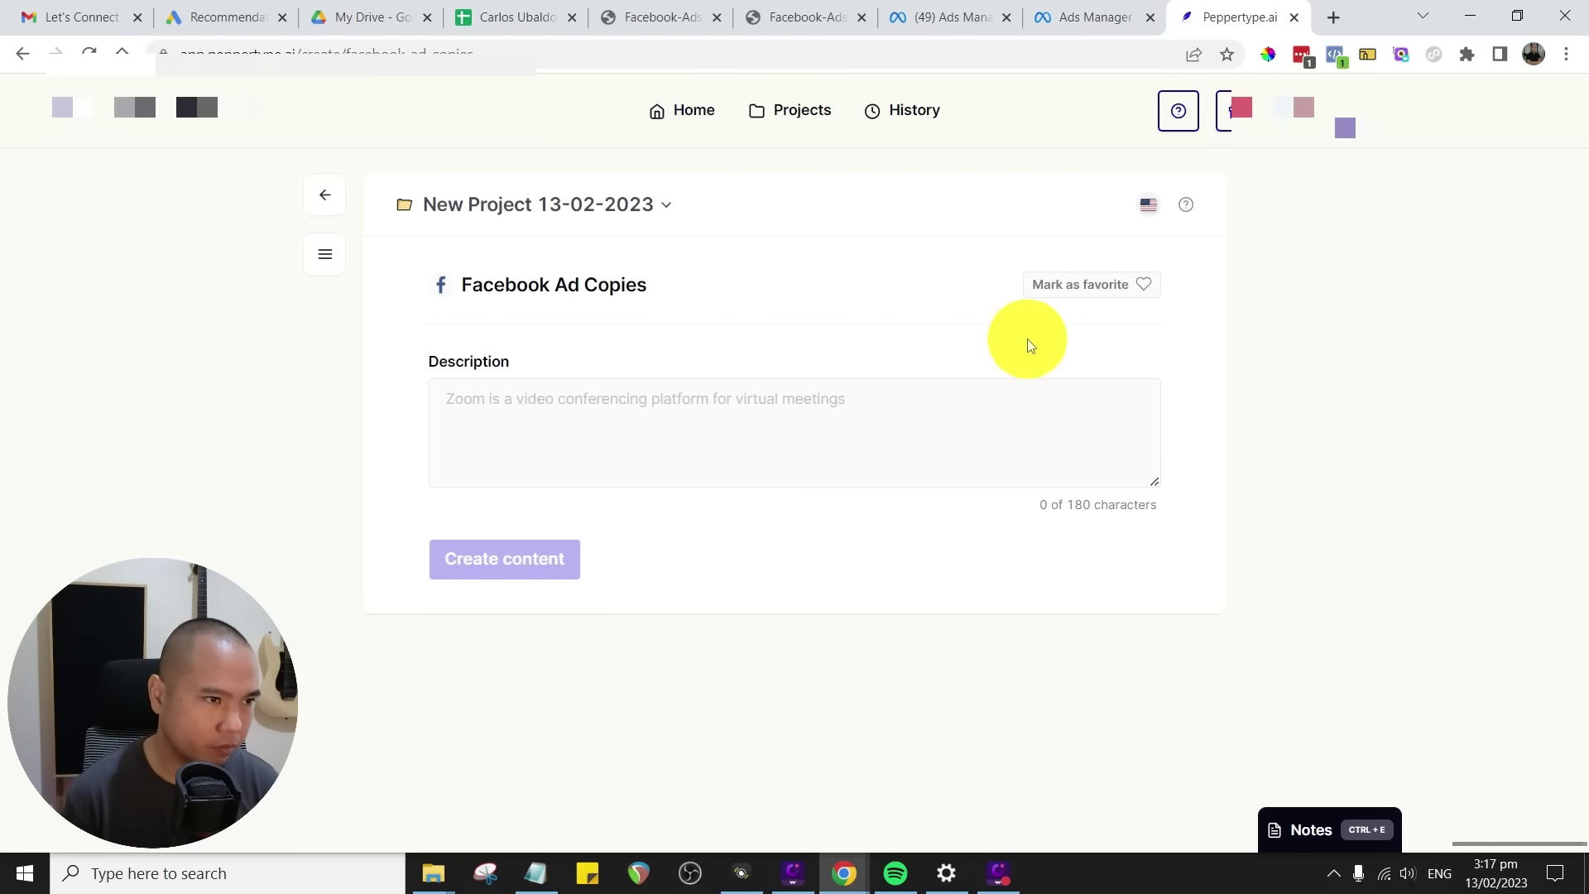
- Generate ad copies from the description "Looking for a dream home for your family and yourself. Try our garden homes located at Tanay Rizal."
{"action": "left_click", "coordinate": [876, 418]}
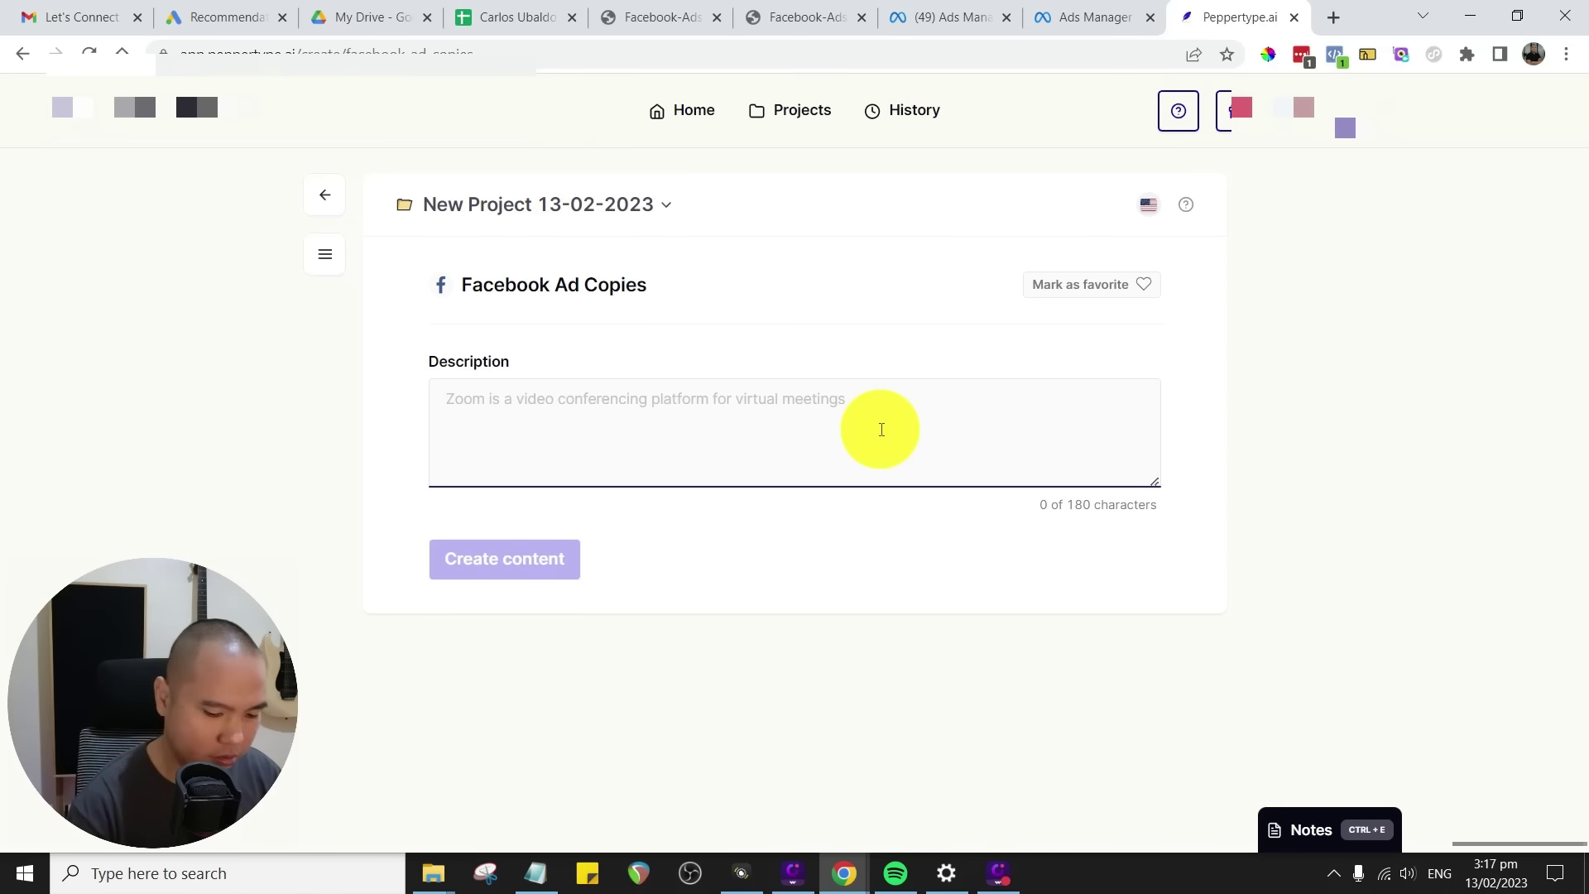
{"action": "type", "text": "Looking for your dream home"}
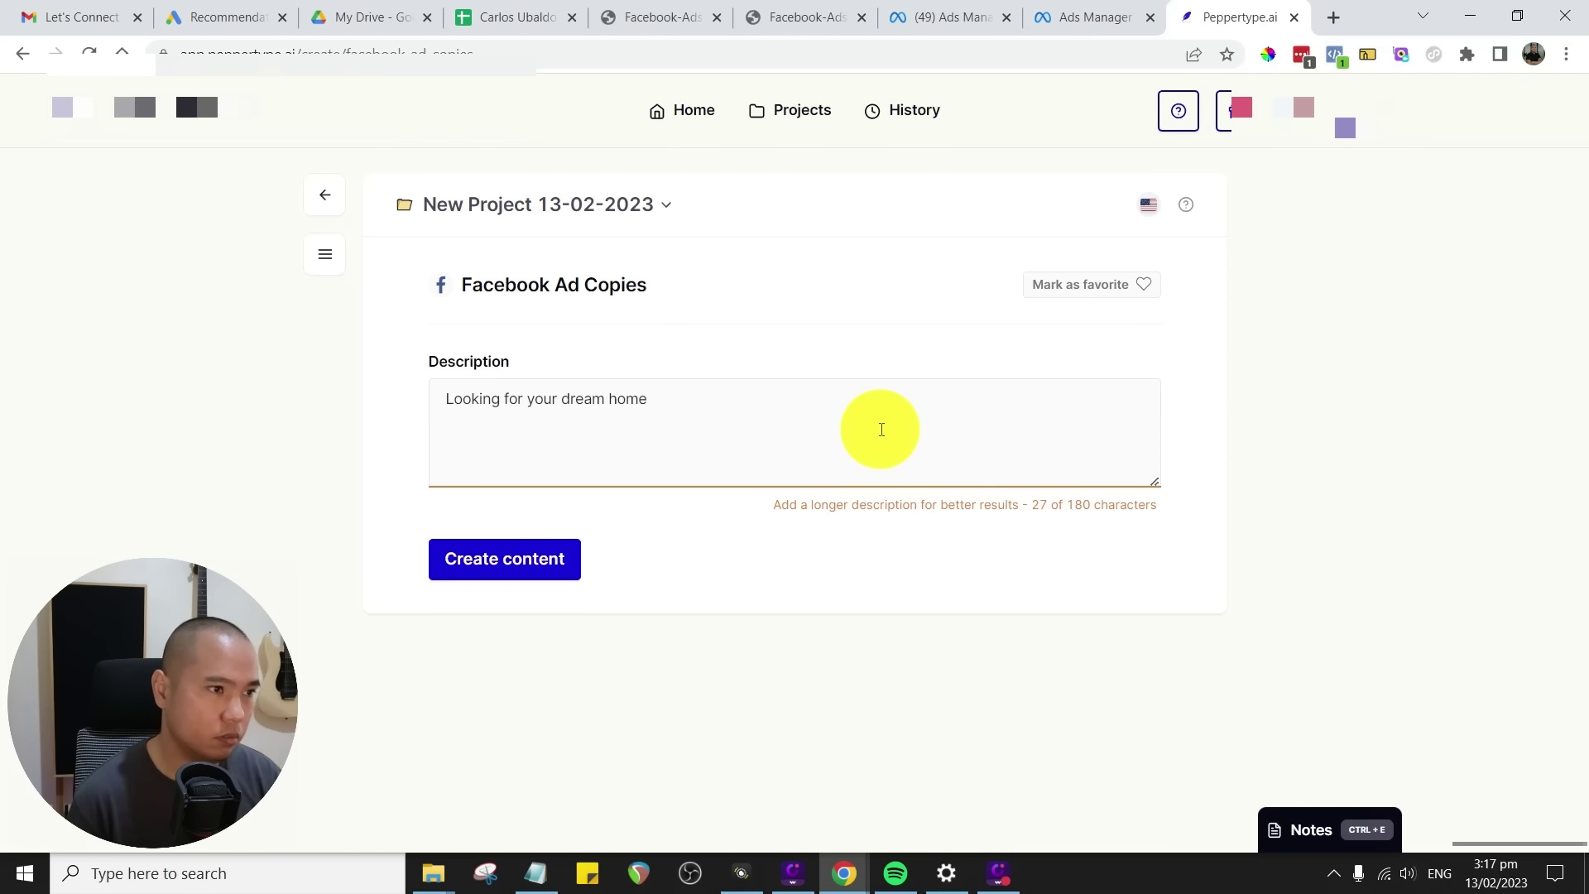
{"action": "left_click_drag", "start_coordinate": [552, 401], "coordinate": [526, 399]}
{"action": "type", "text": "a"}
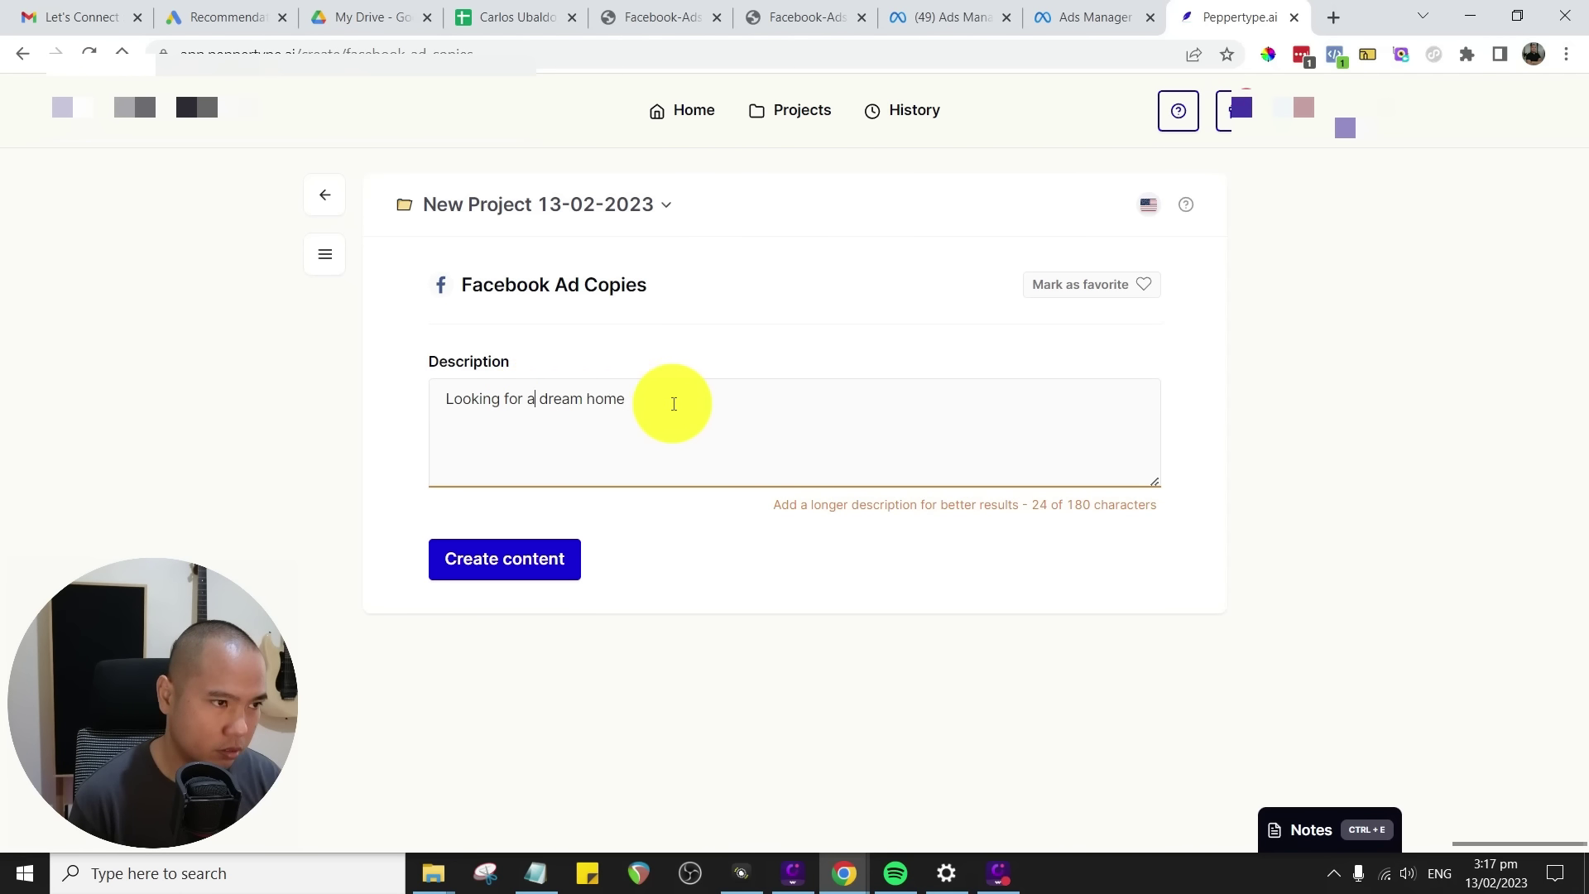
{"action": "left_click", "coordinate": [701, 404]}
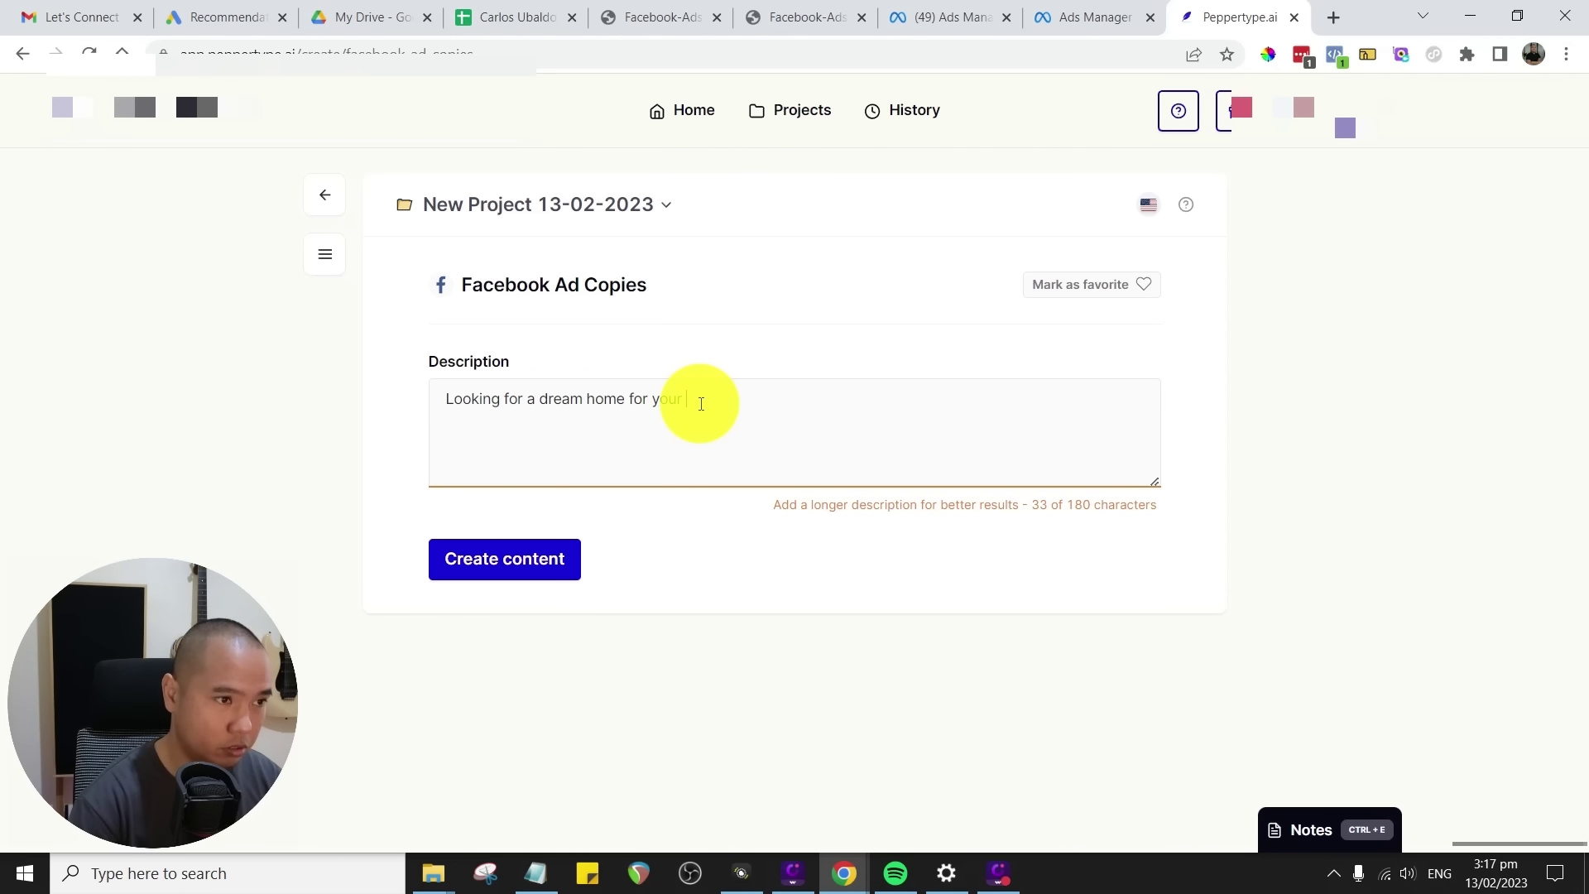
{"action": "type", "text": "for your family and yourself."}
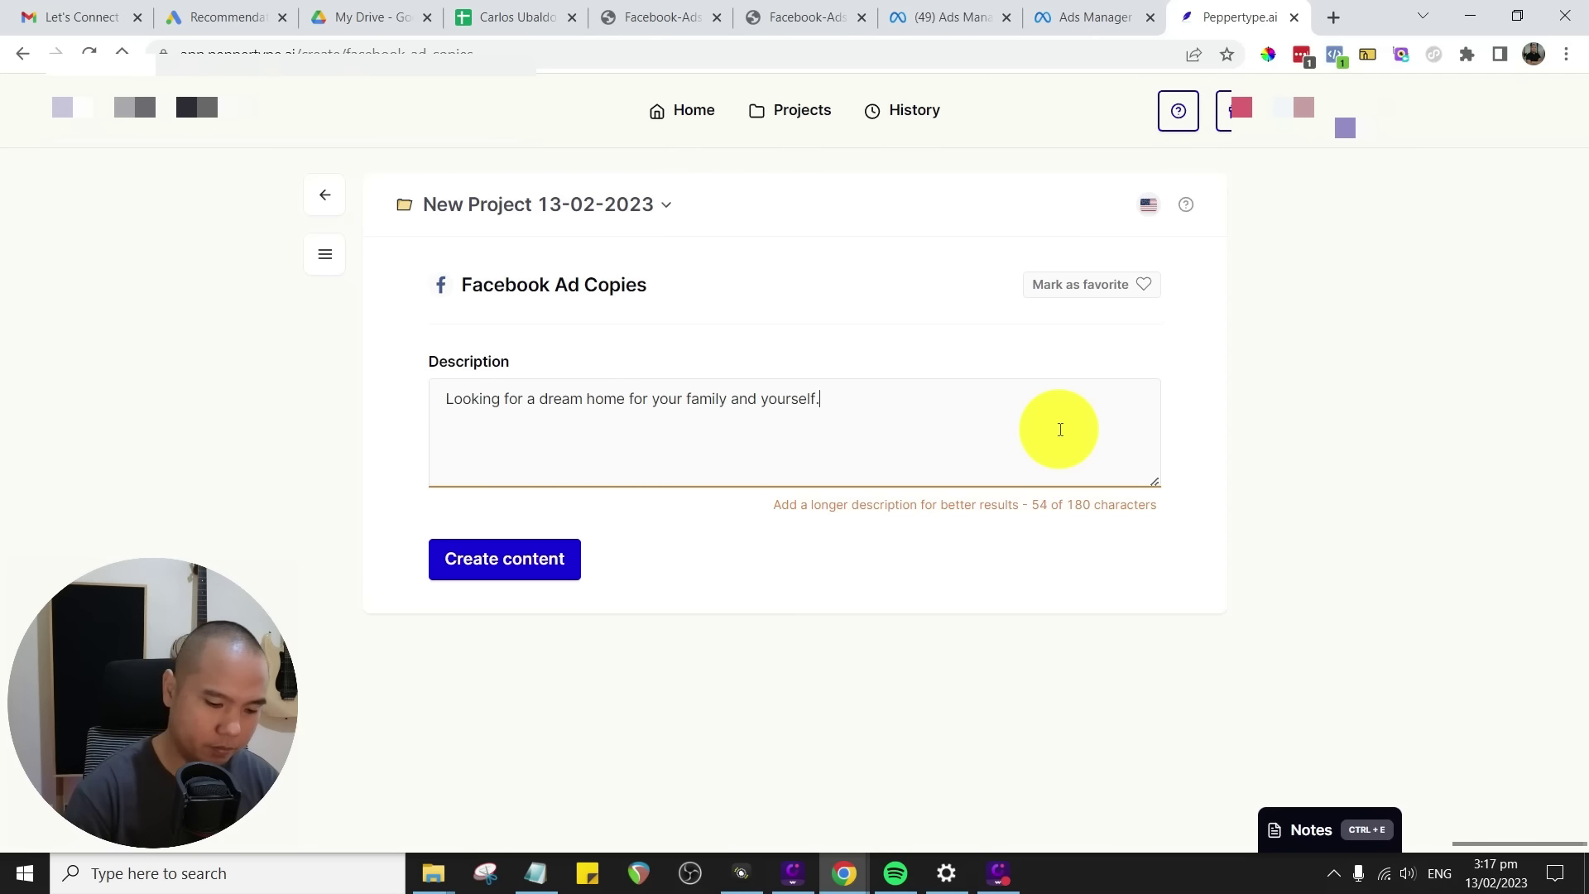
{"action": "type", "text": " Try our ga"}
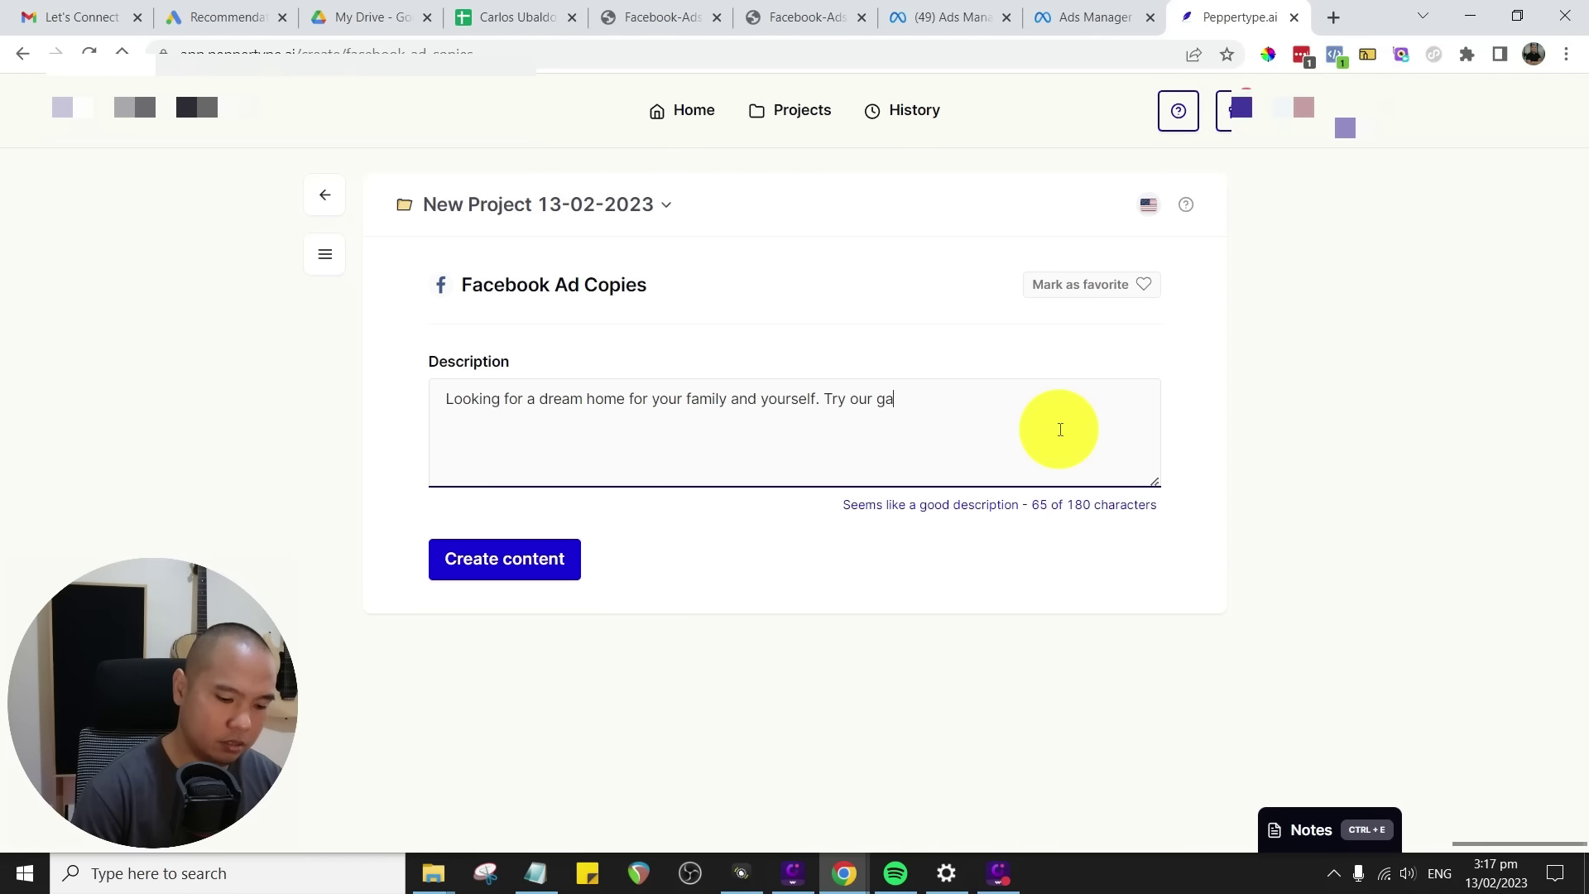
{"action": "type", "text": "rden homes located at Tanay Rizal"}
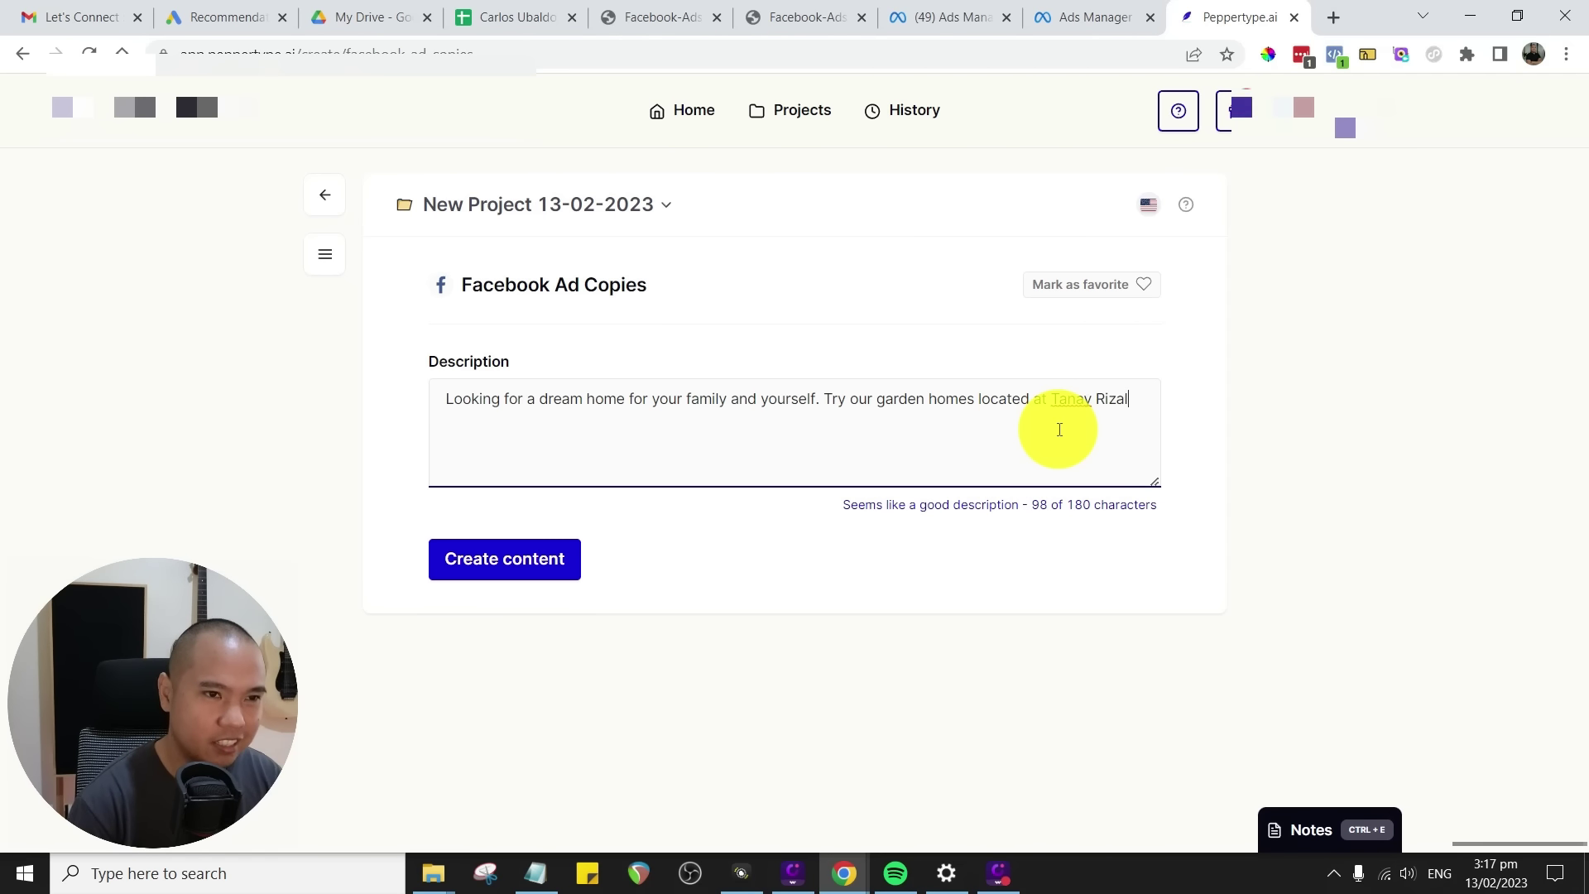
{"action": "type", "text": "."}
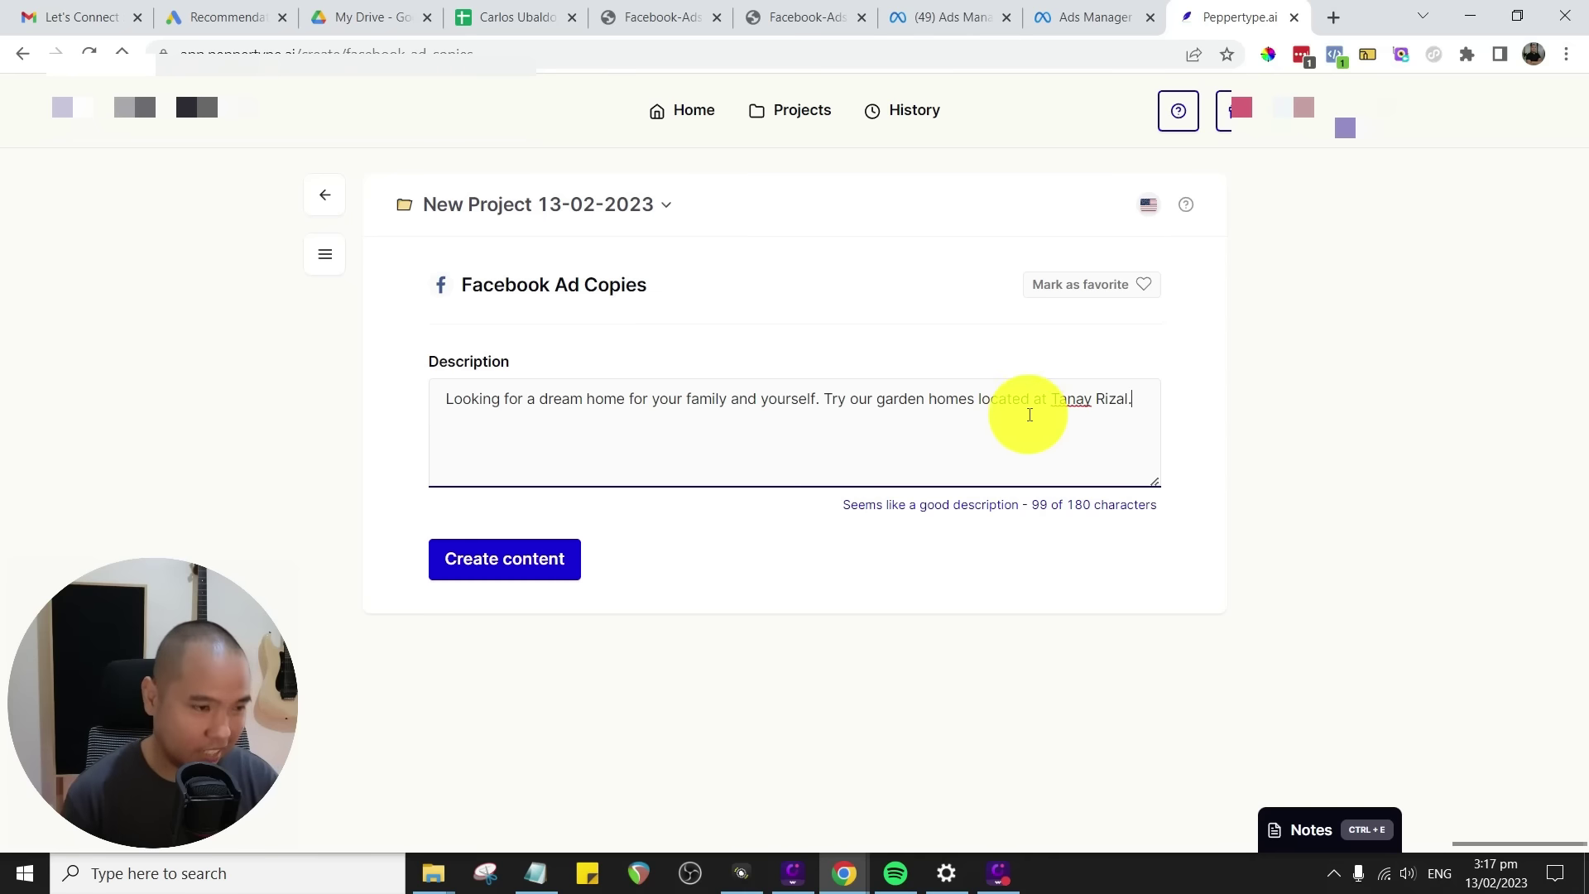
{"action": "left_click", "coordinate": [514, 568]}
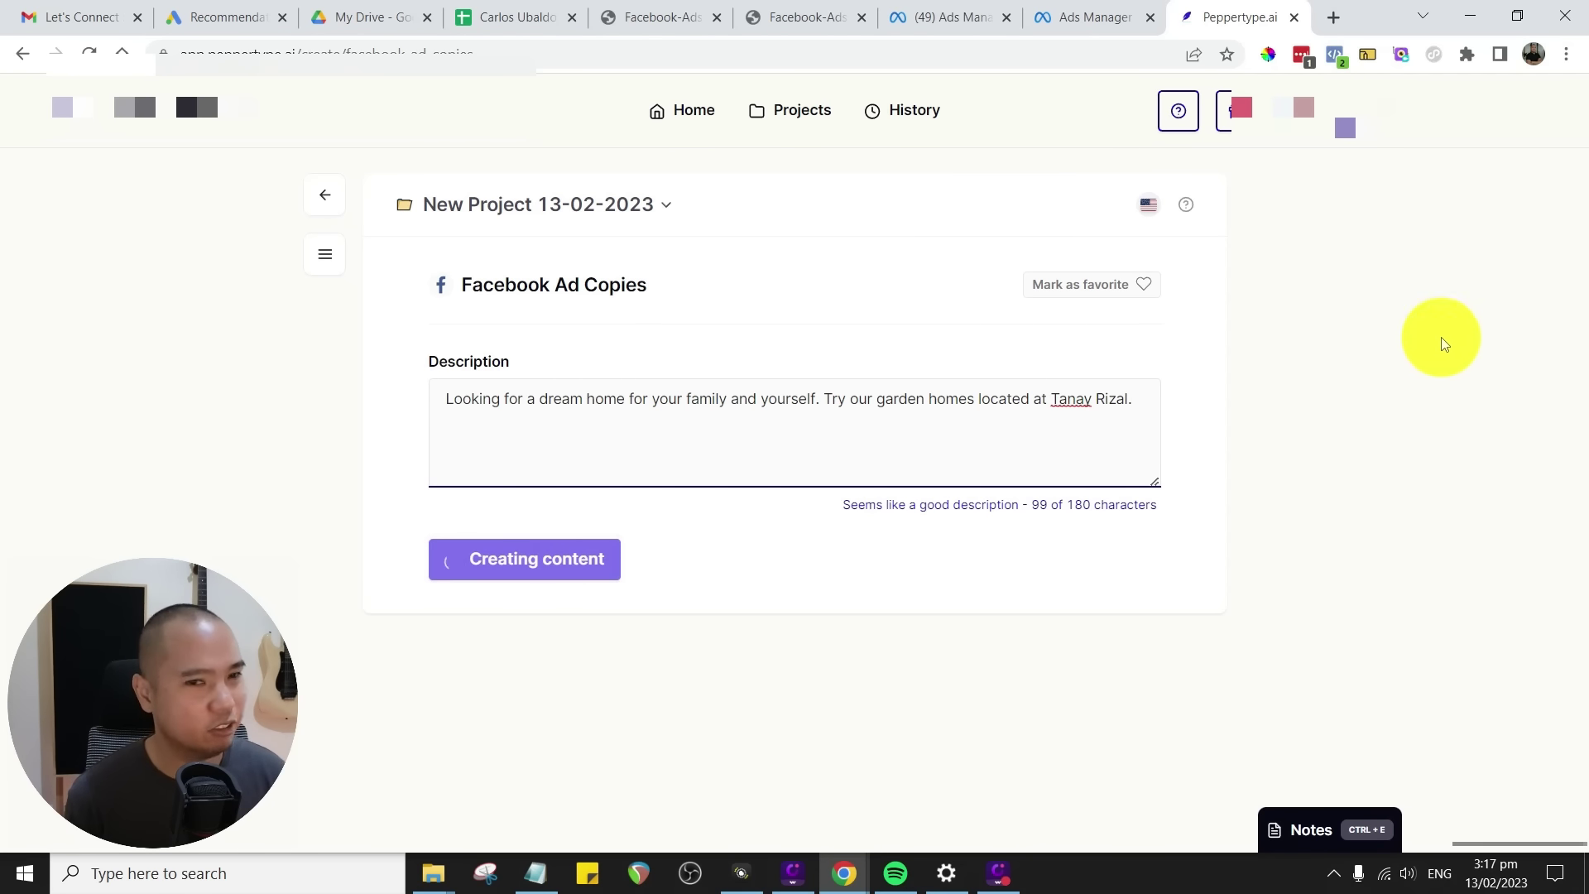
- Copy the generated text ending in "the ultimate sanctuary and peace of mind." into the ad's primary text in Ads Manager
{"action": "scroll", "coordinate": [1299, 394], "scroll_direction": "down", "scroll_amount": 4}
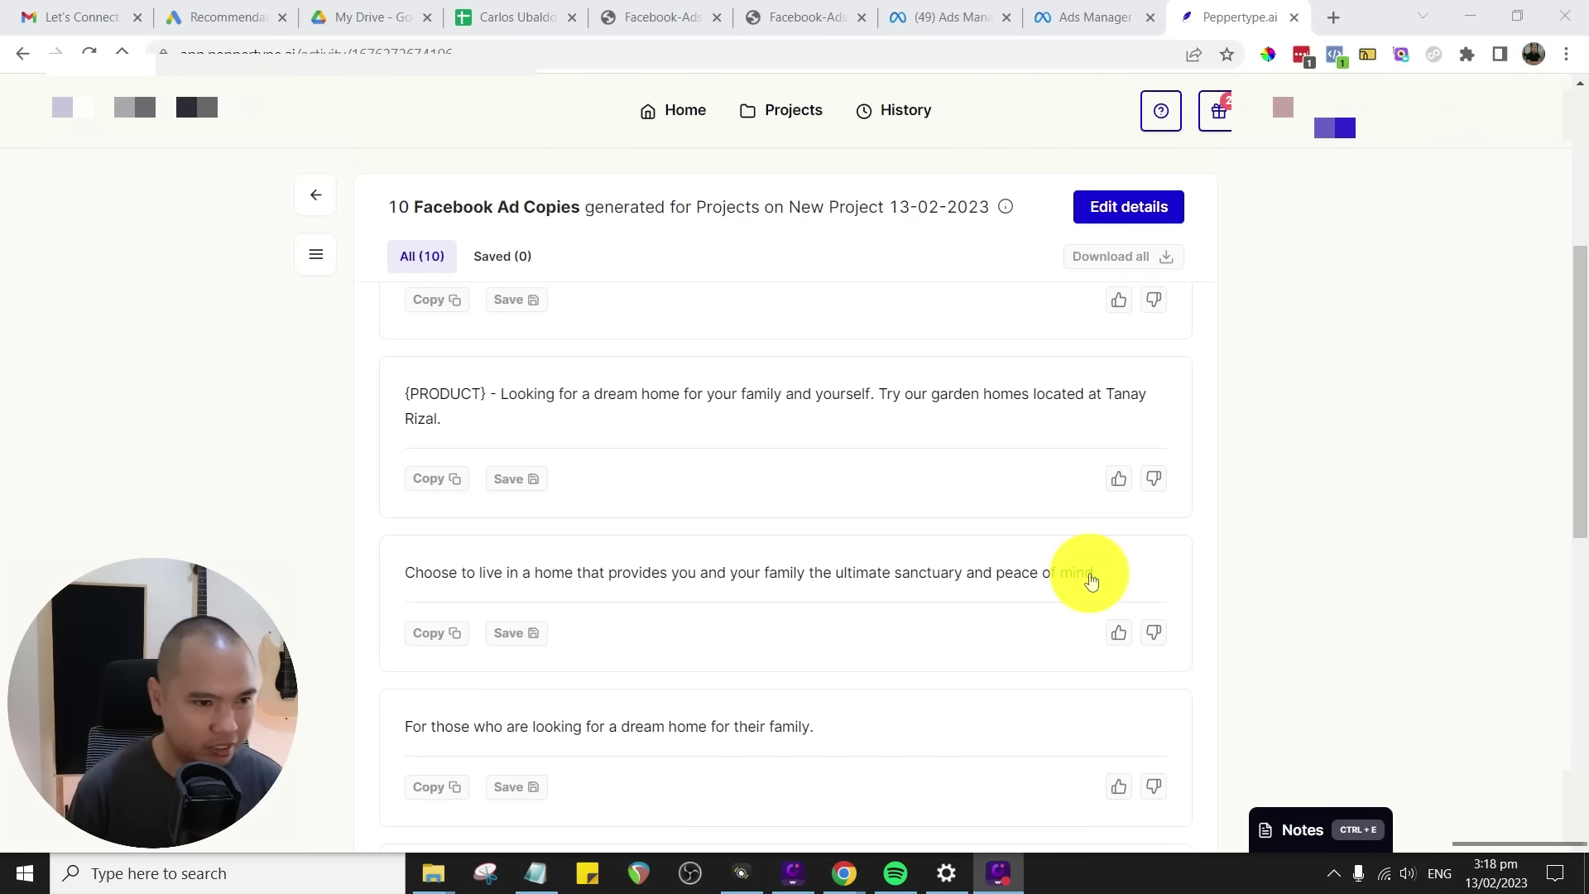
{"action": "left_click", "coordinate": [451, 632]}
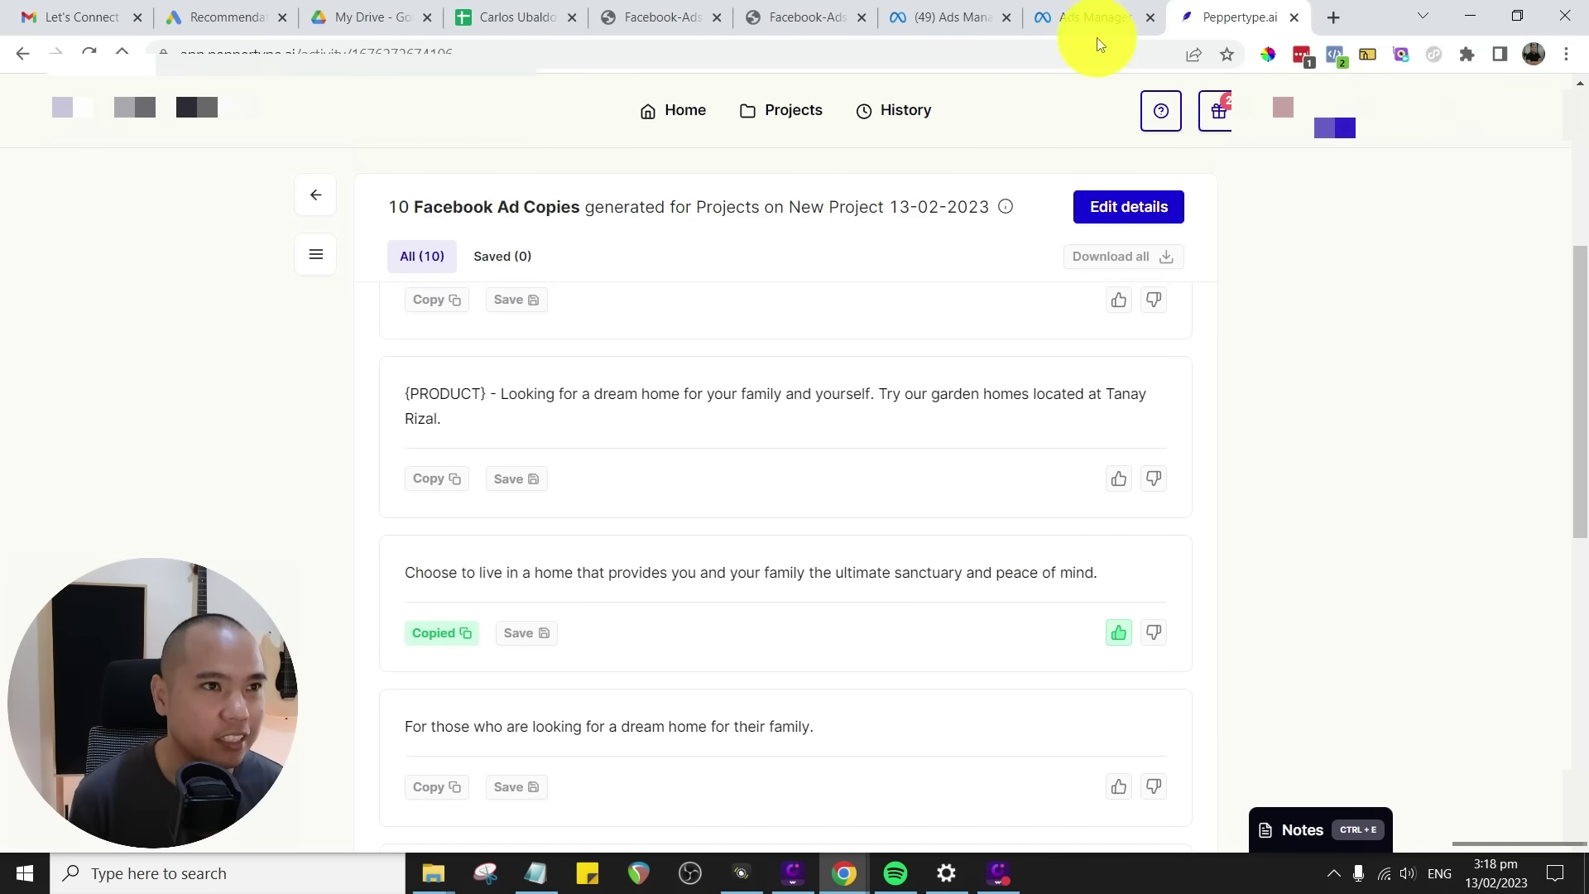
{"action": "left_click", "coordinate": [1068, 16]}
{"action": "key", "text": "ctrl+v"}
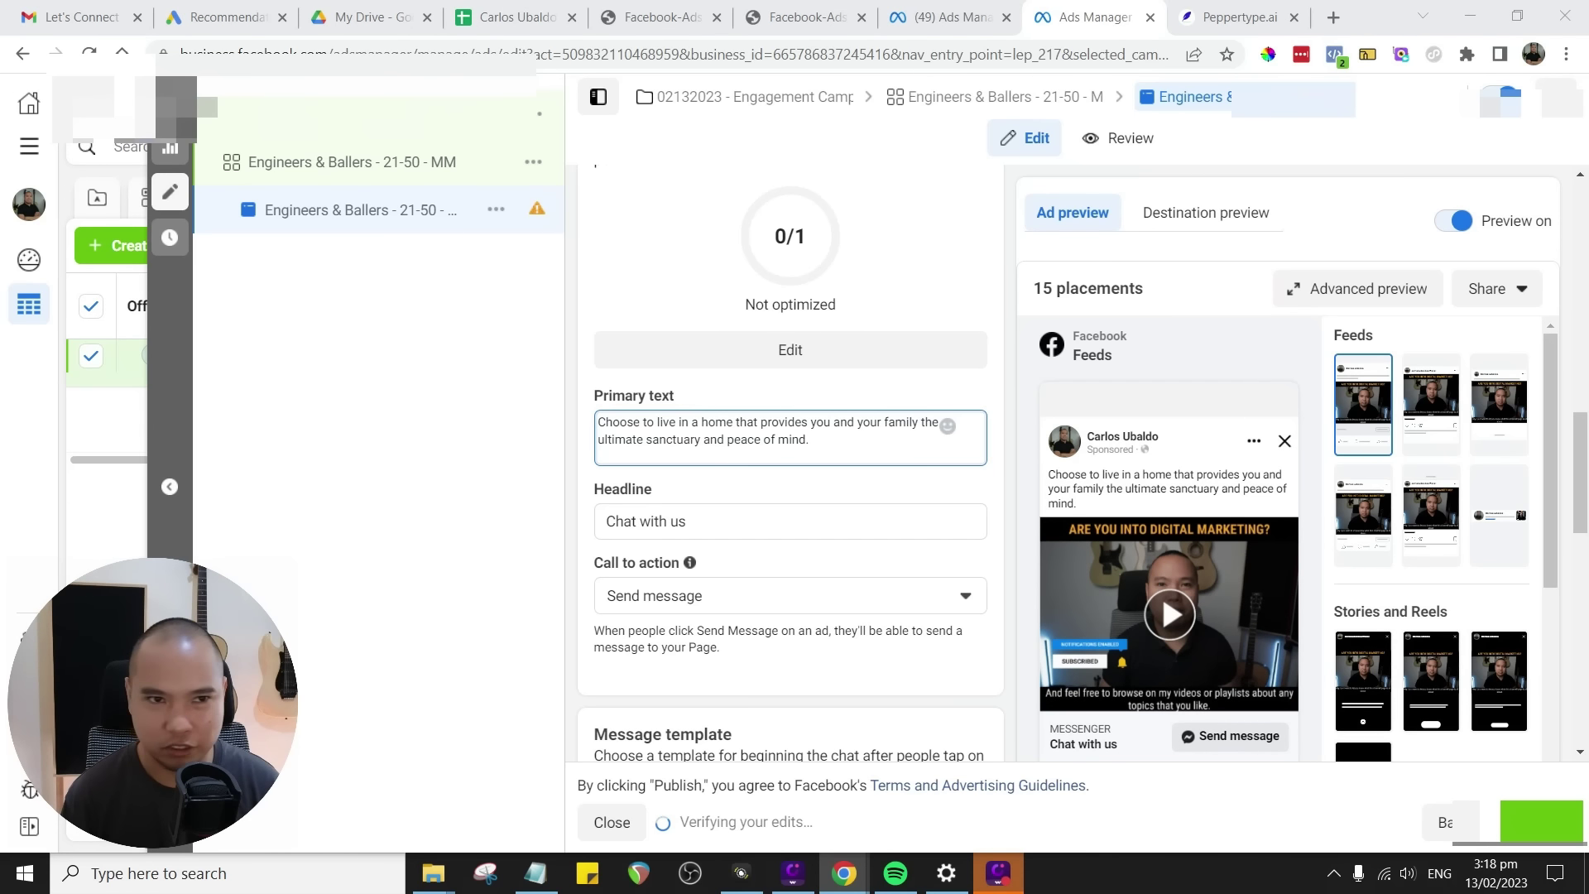
- Add a heart-eyes smiley emoji at the end of the ad's primary text
{"action": "left_click", "coordinate": [865, 442]}
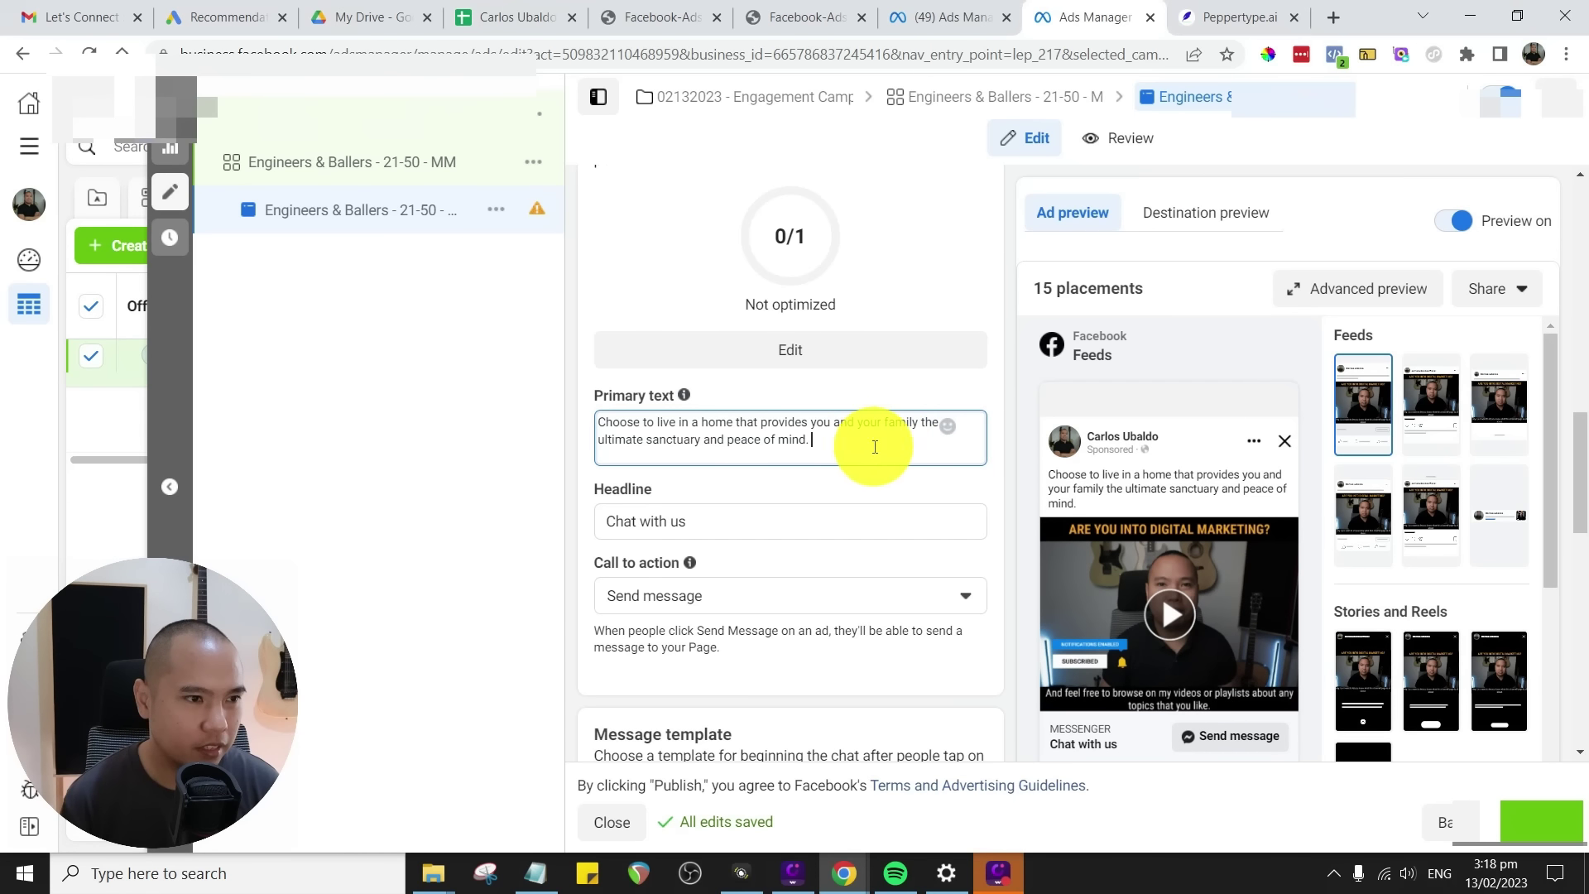
{"action": "left_click", "coordinate": [947, 429]}
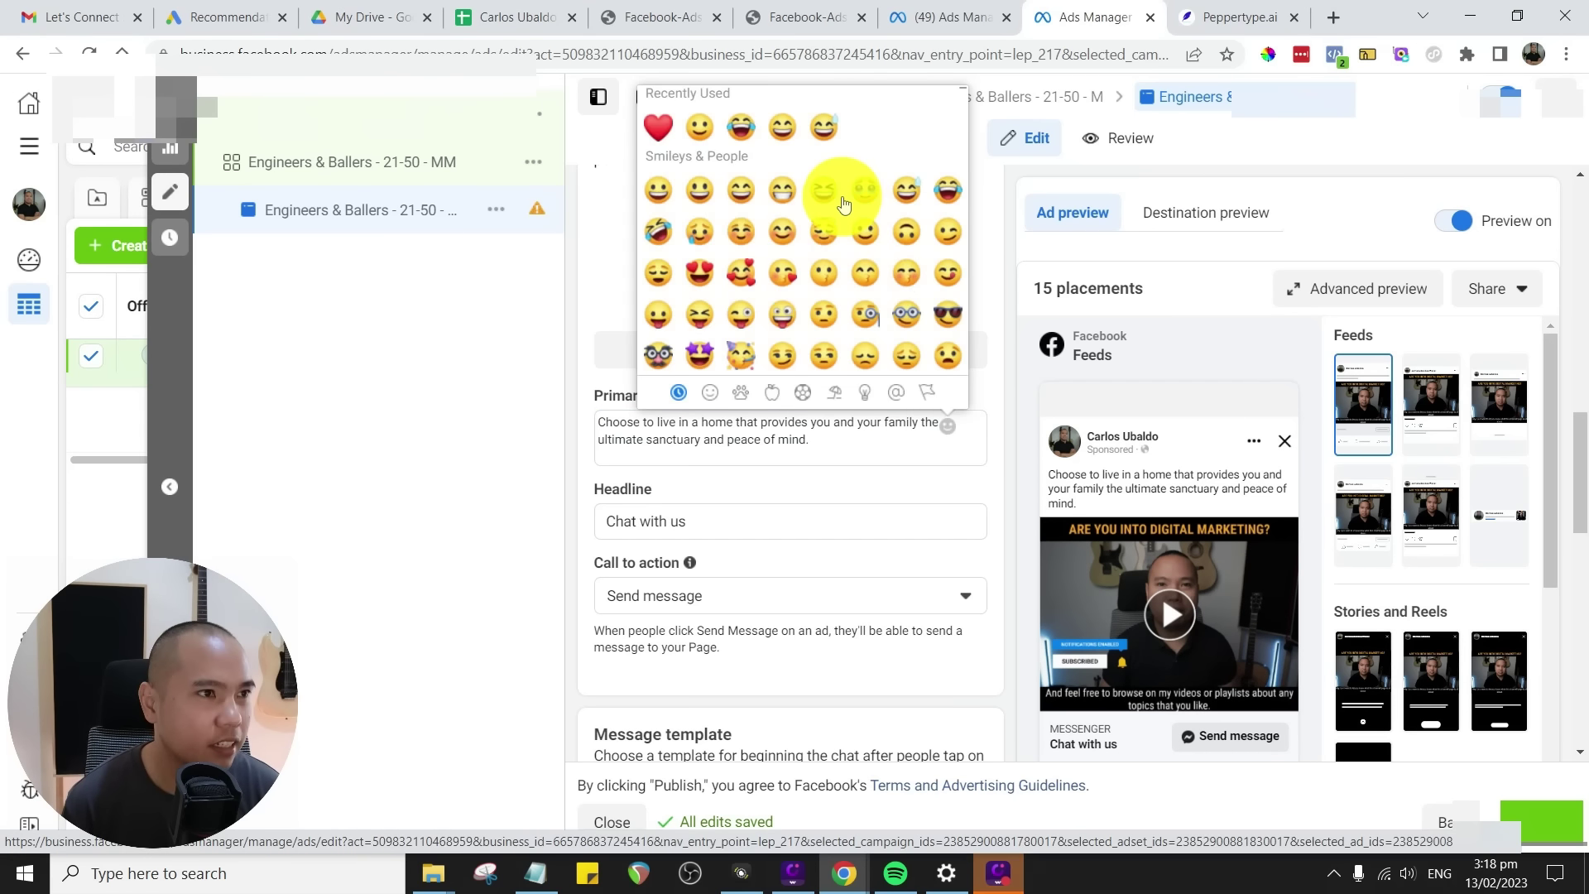
{"action": "scroll", "coordinate": [878, 232], "scroll_direction": "down", "scroll_amount": 2}
{"action": "scroll", "coordinate": [890, 249], "scroll_direction": "up", "scroll_amount": 2}
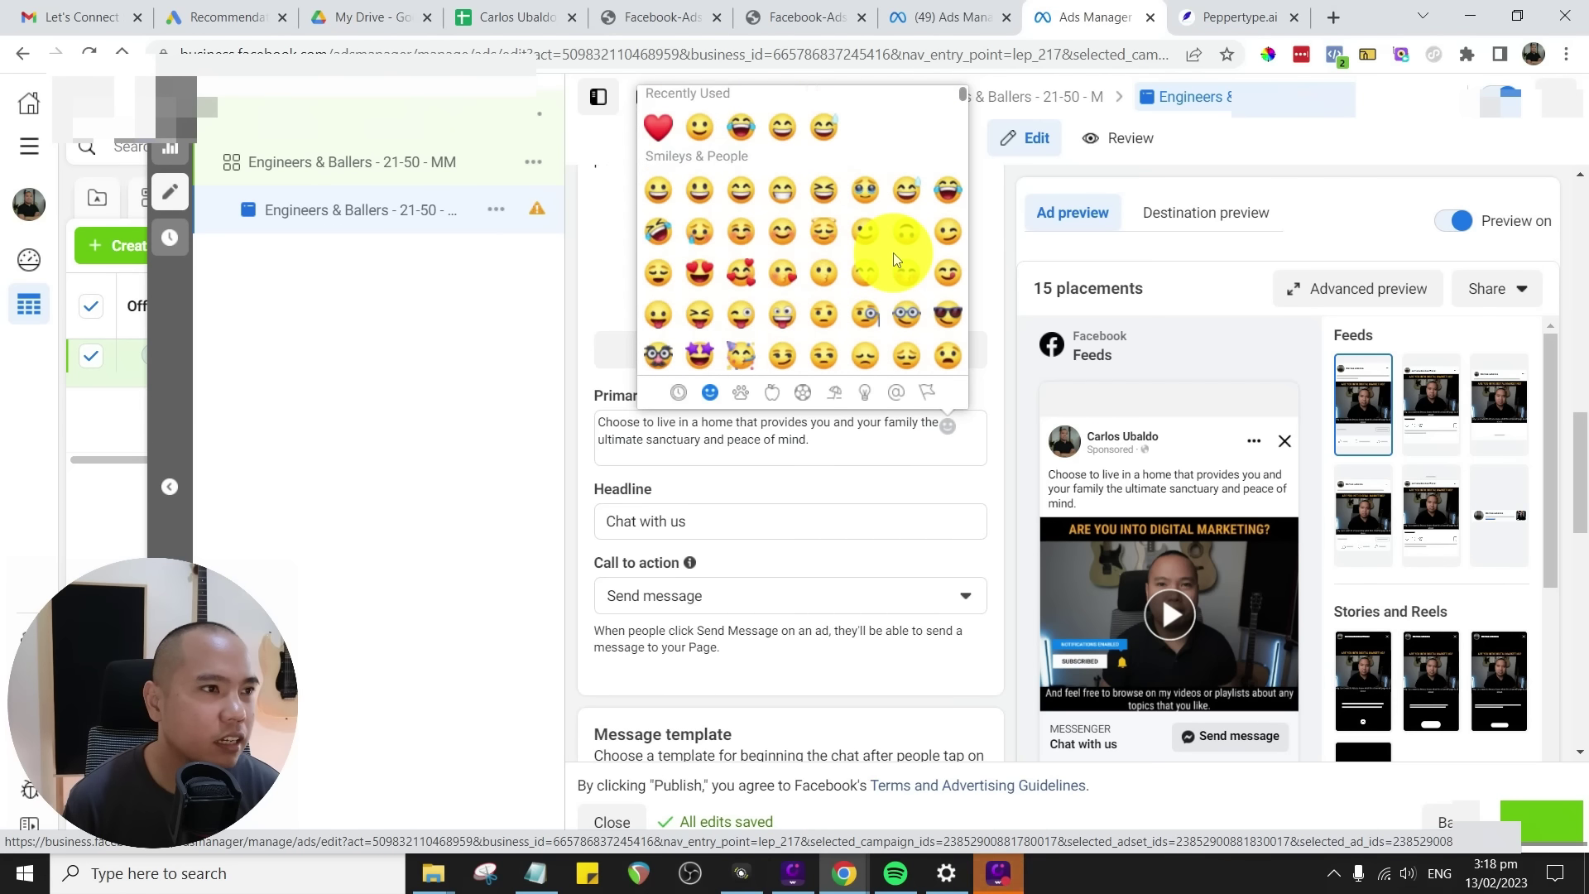
{"action": "left_click", "coordinate": [700, 279]}
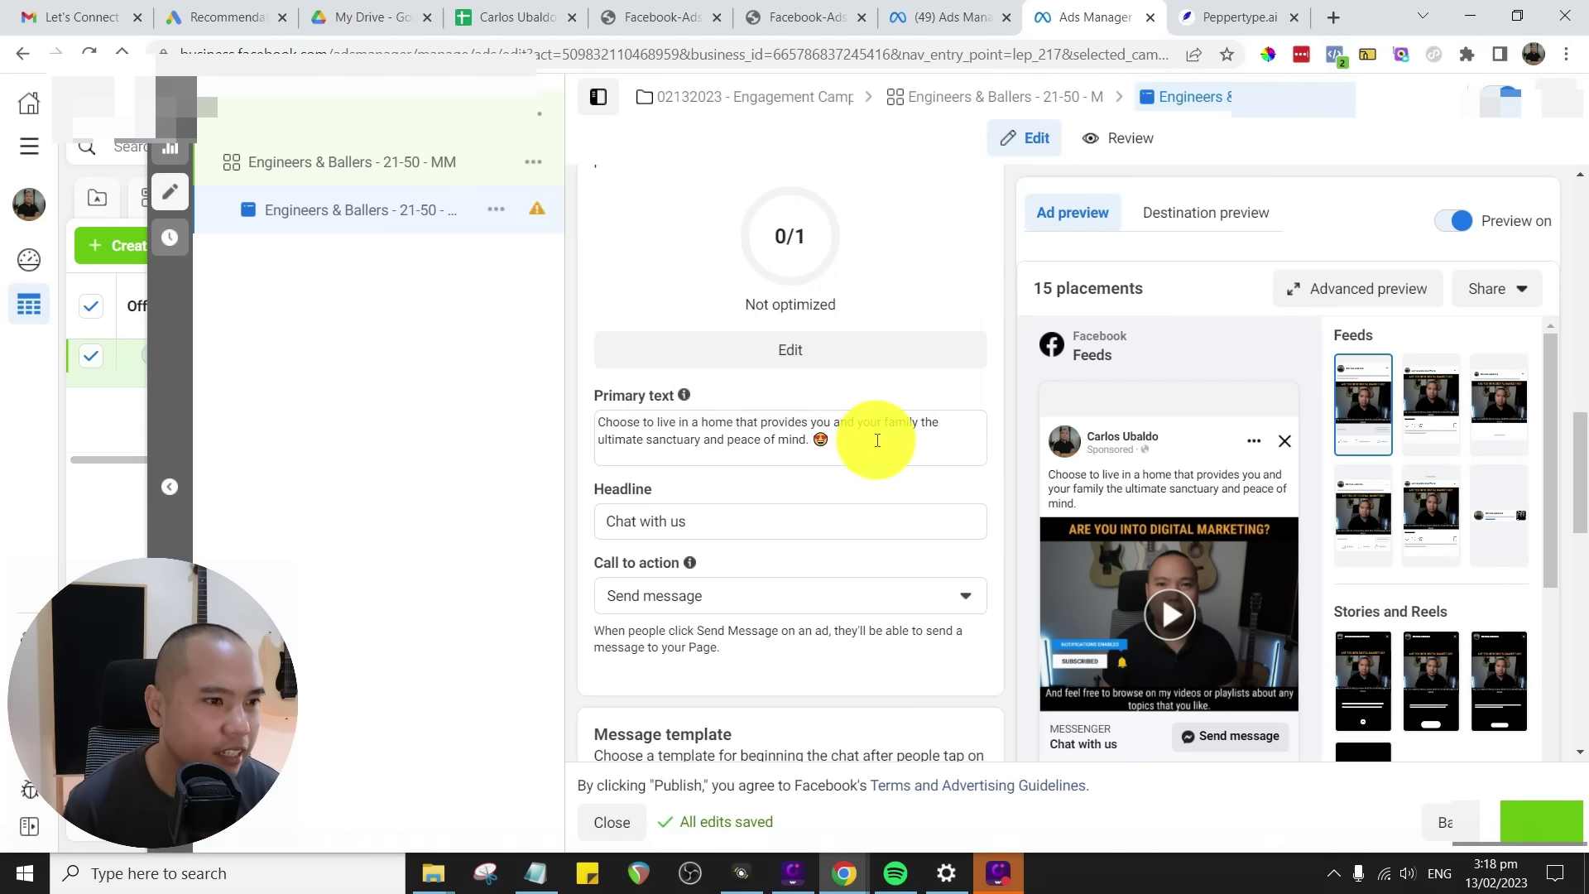
{"action": "left_click", "coordinate": [914, 426]}
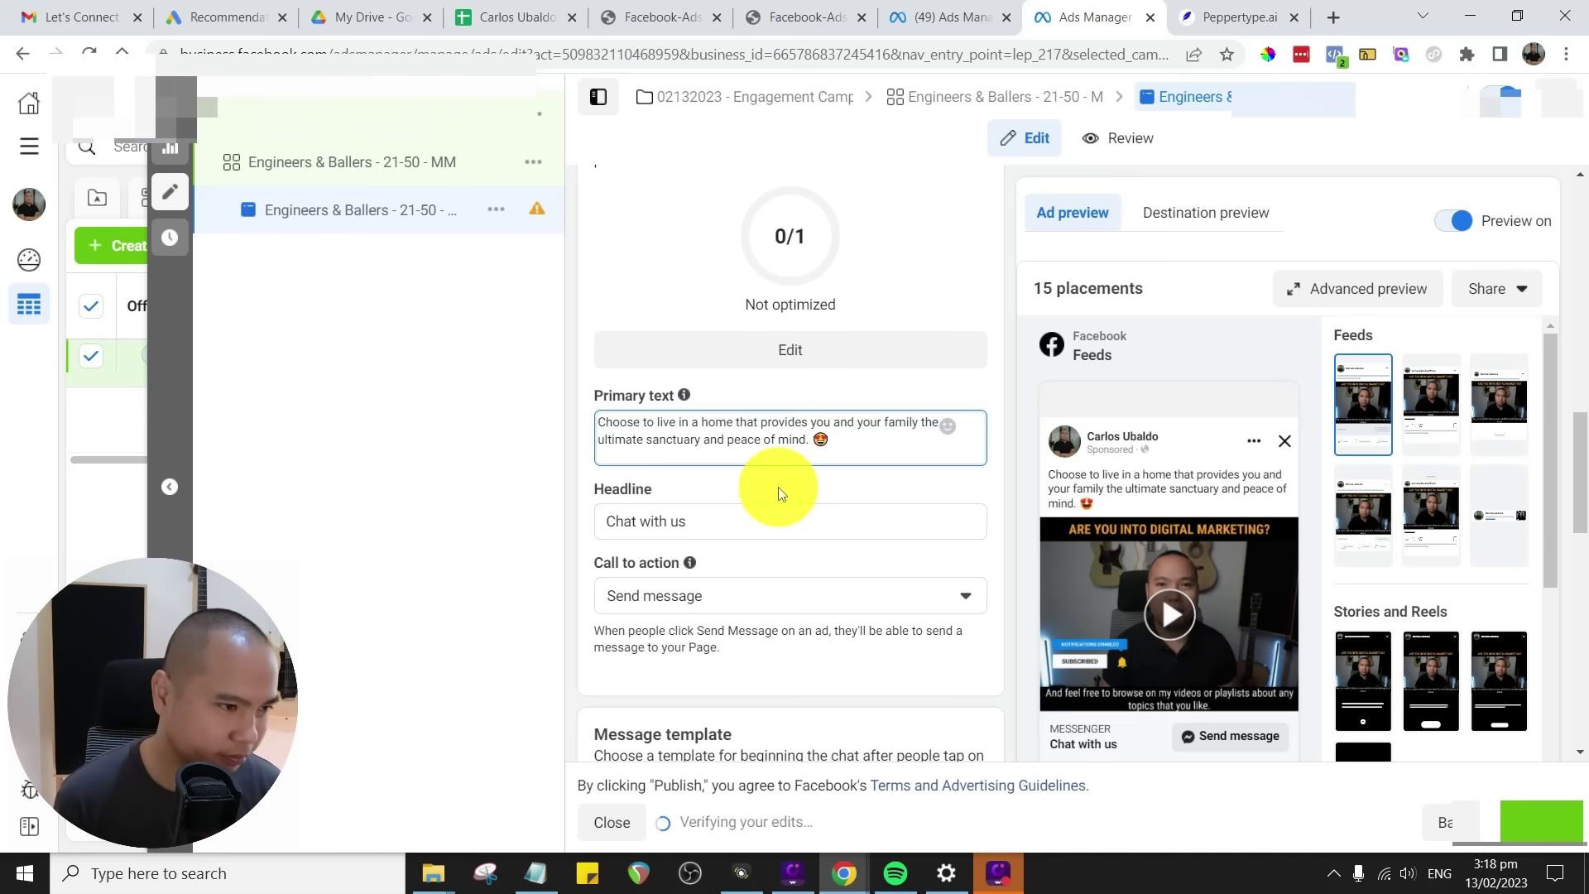
- Review the ad's headline and look through the available call-to-action options, keeping Send message
{"action": "scroll", "coordinate": [803, 489], "scroll_direction": "down", "scroll_amount": 1}
{"action": "left_click", "coordinate": [729, 423]}
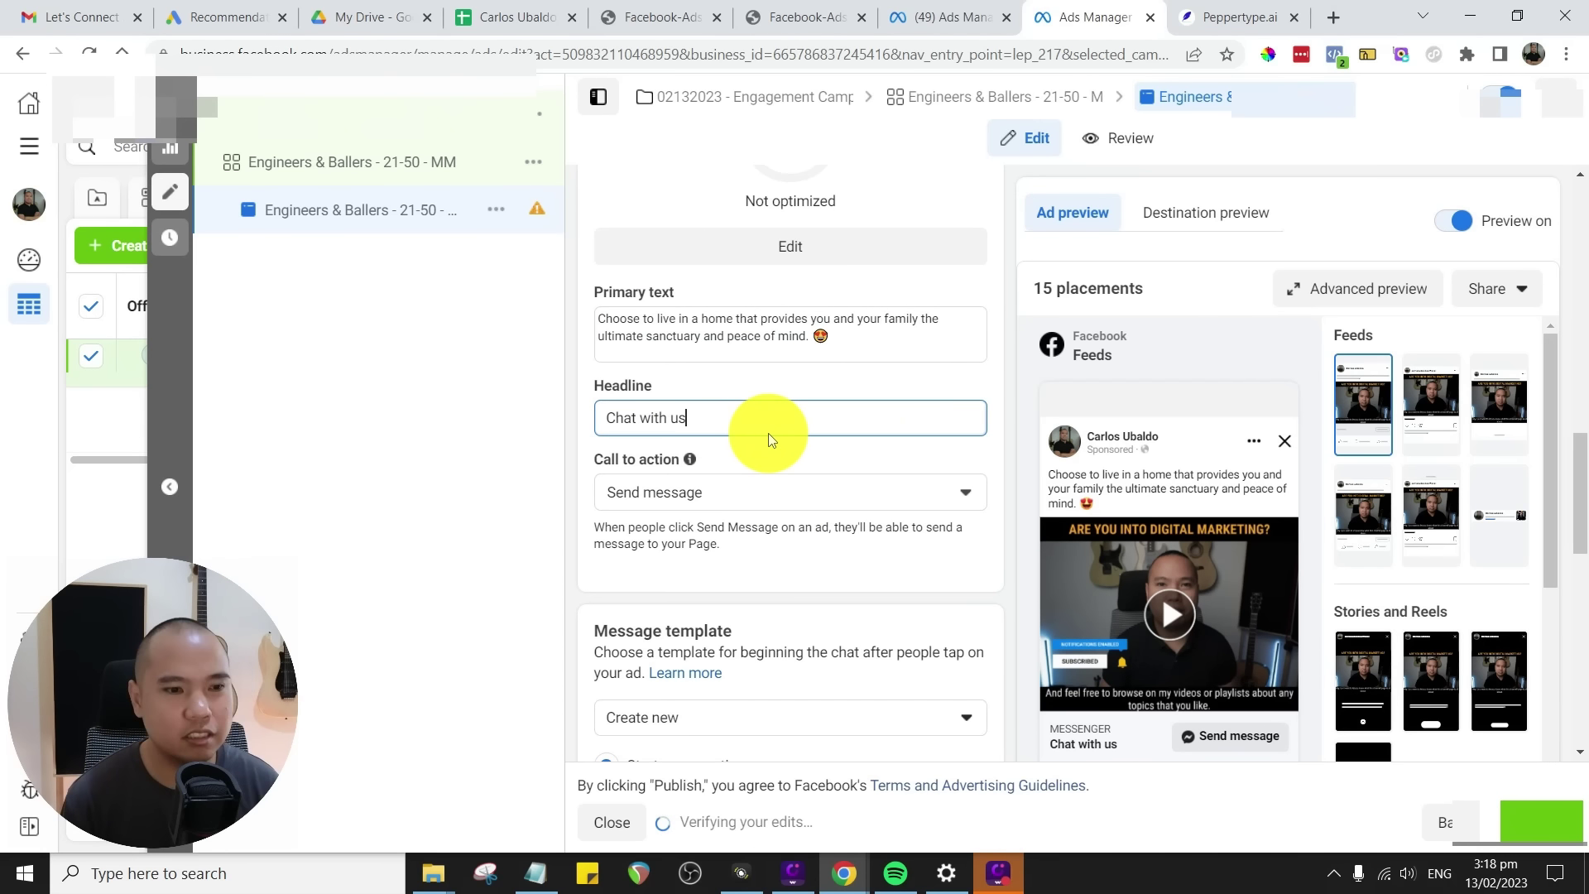
{"action": "scroll", "coordinate": [768, 433], "scroll_direction": "down", "scroll_amount": 1}
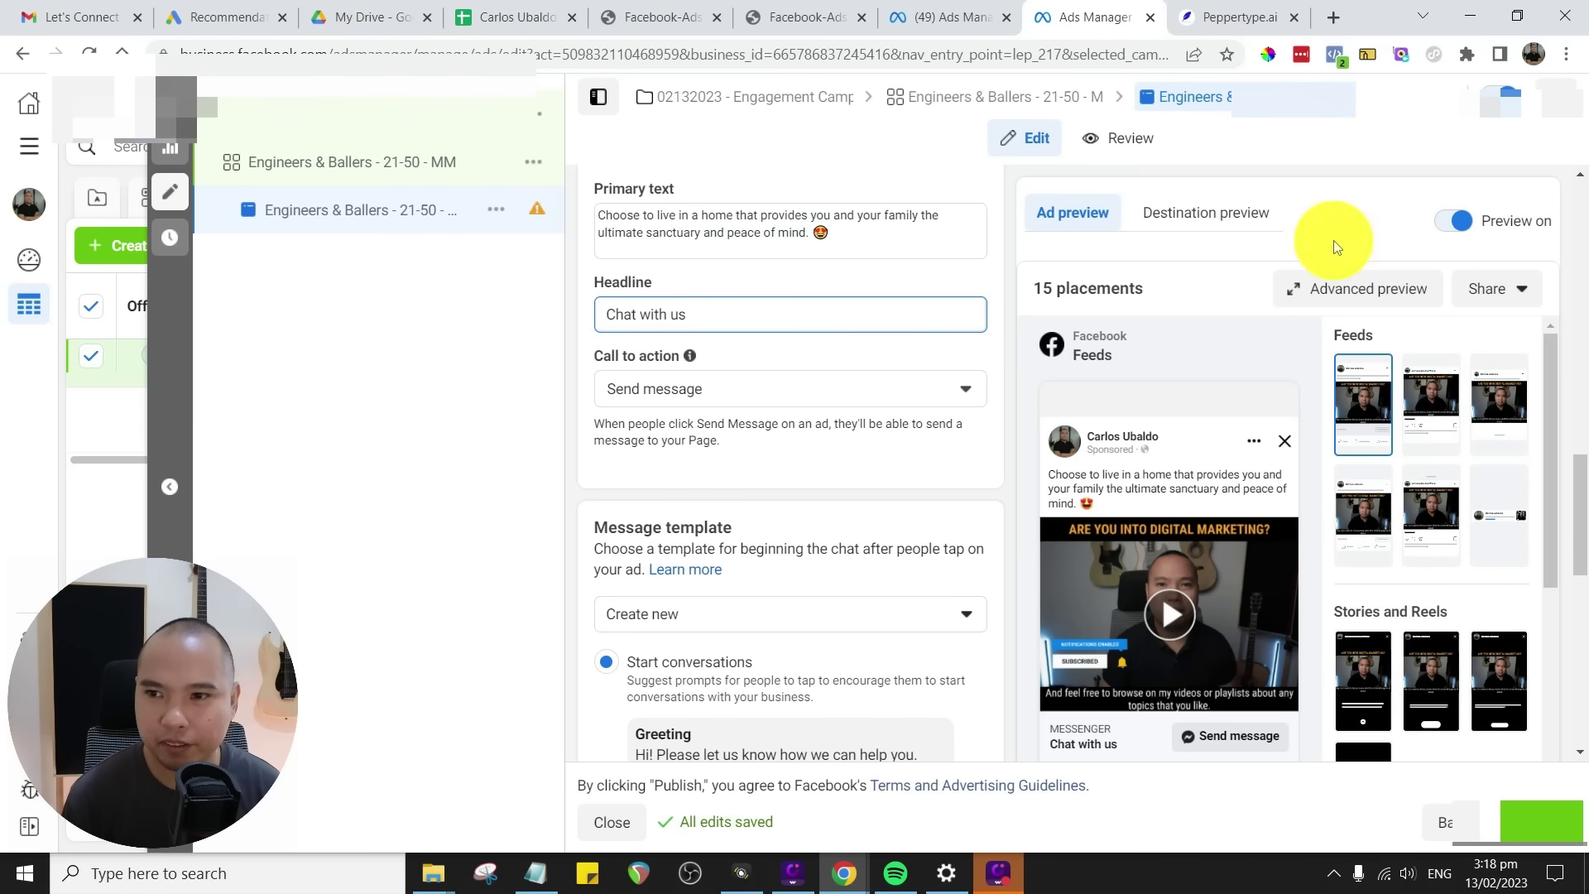
{"action": "scroll", "coordinate": [908, 514], "scroll_direction": "down", "scroll_amount": 2}
{"action": "scroll", "coordinate": [897, 509], "scroll_direction": "up", "scroll_amount": 3}
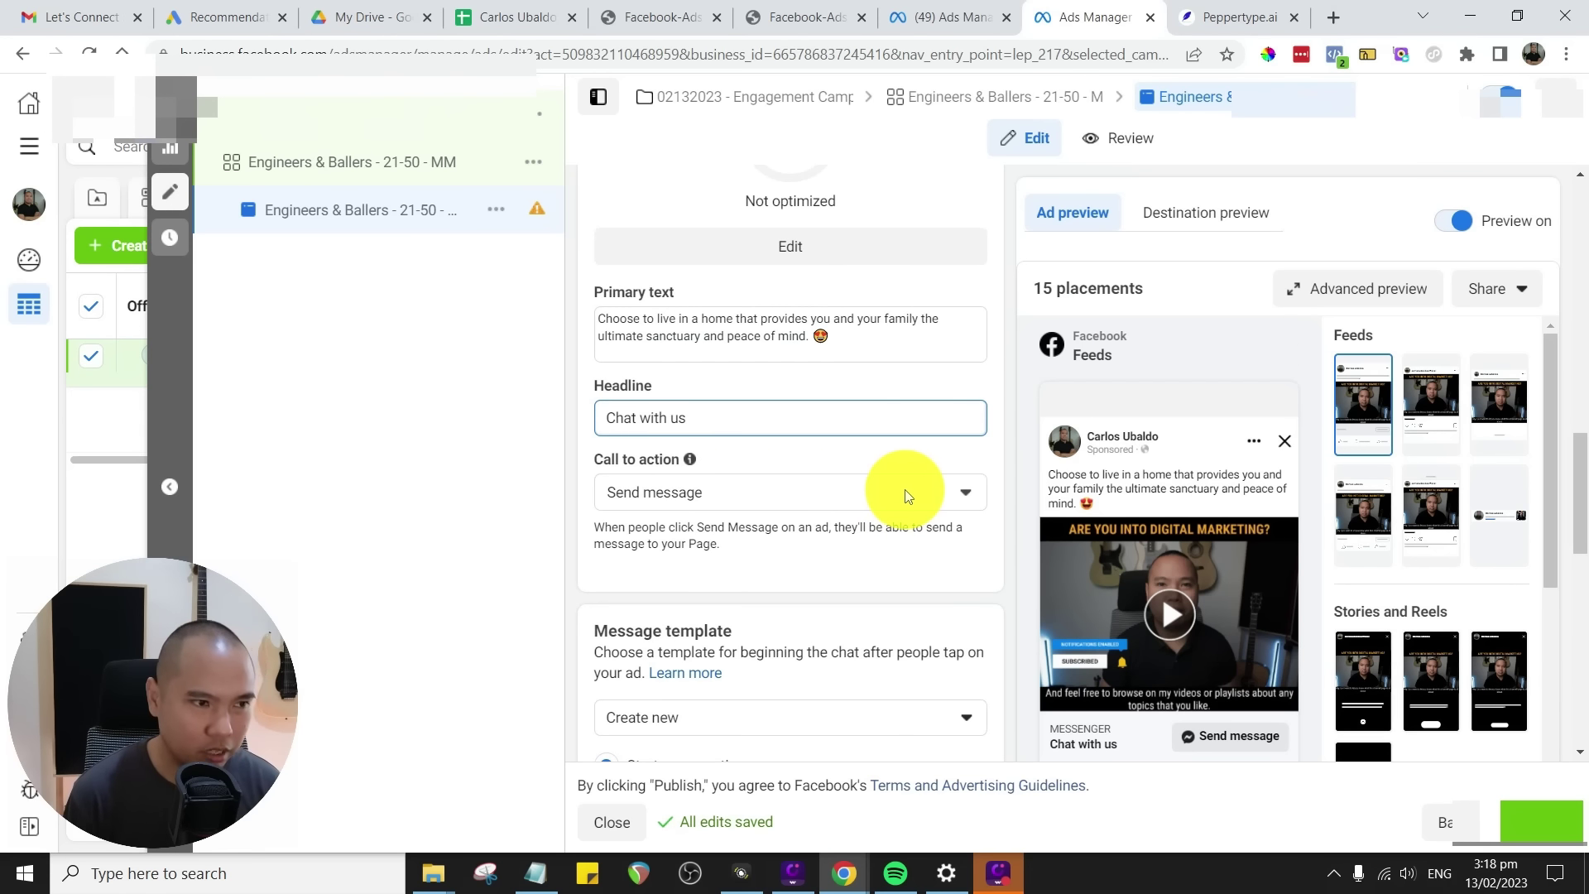
{"action": "left_click", "coordinate": [905, 489]}
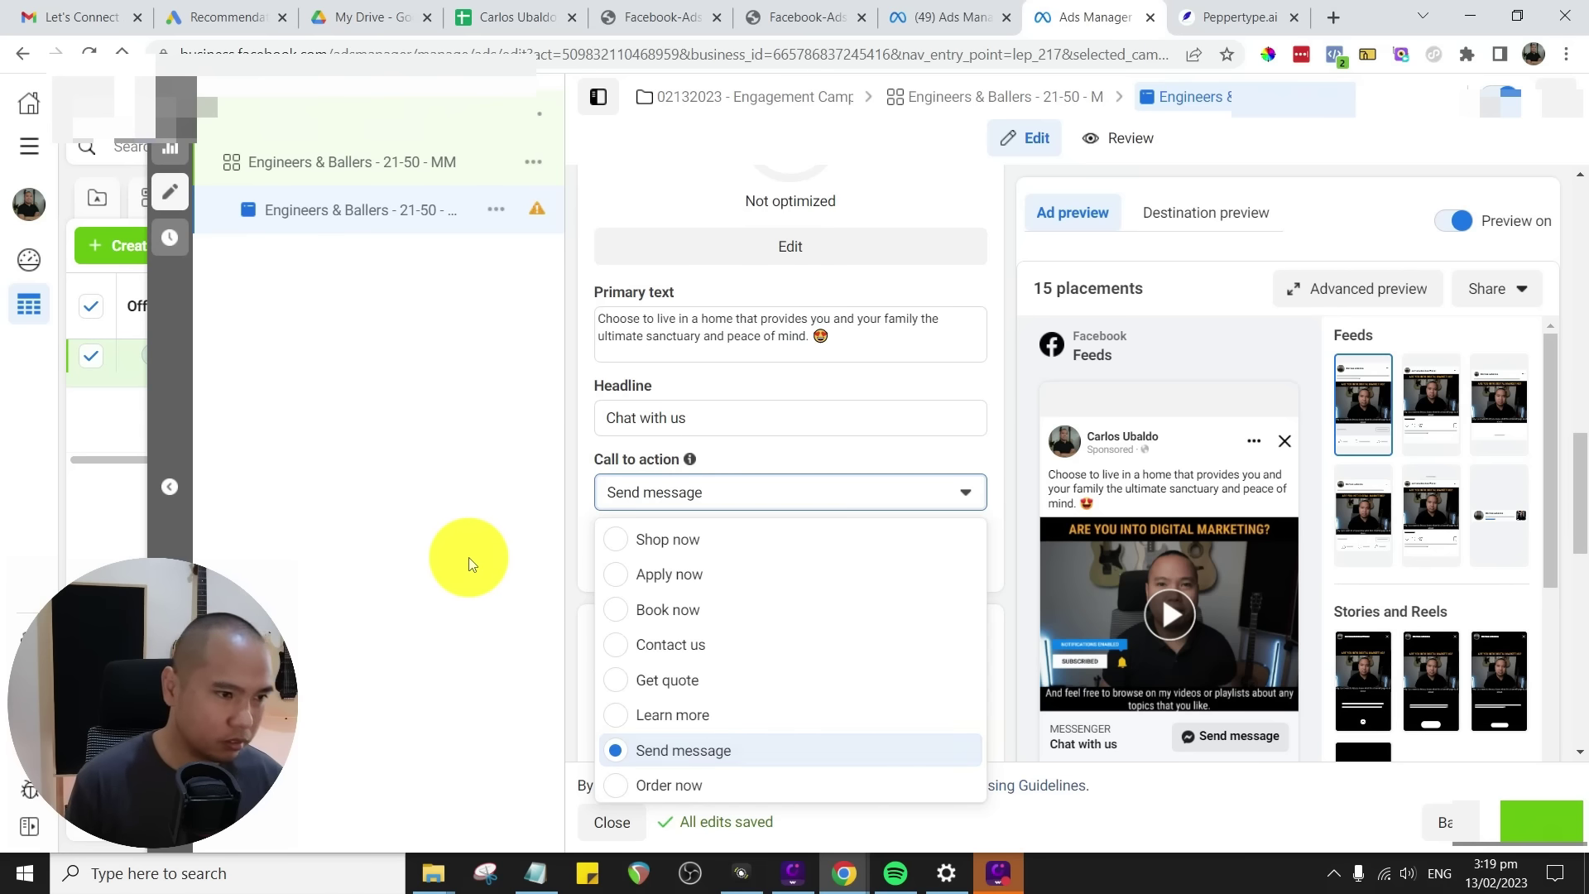
{"action": "left_click", "coordinate": [468, 558]}
- Open the Start conversations message template for editing
{"action": "scroll", "coordinate": [656, 532], "scroll_direction": "down", "scroll_amount": 3}
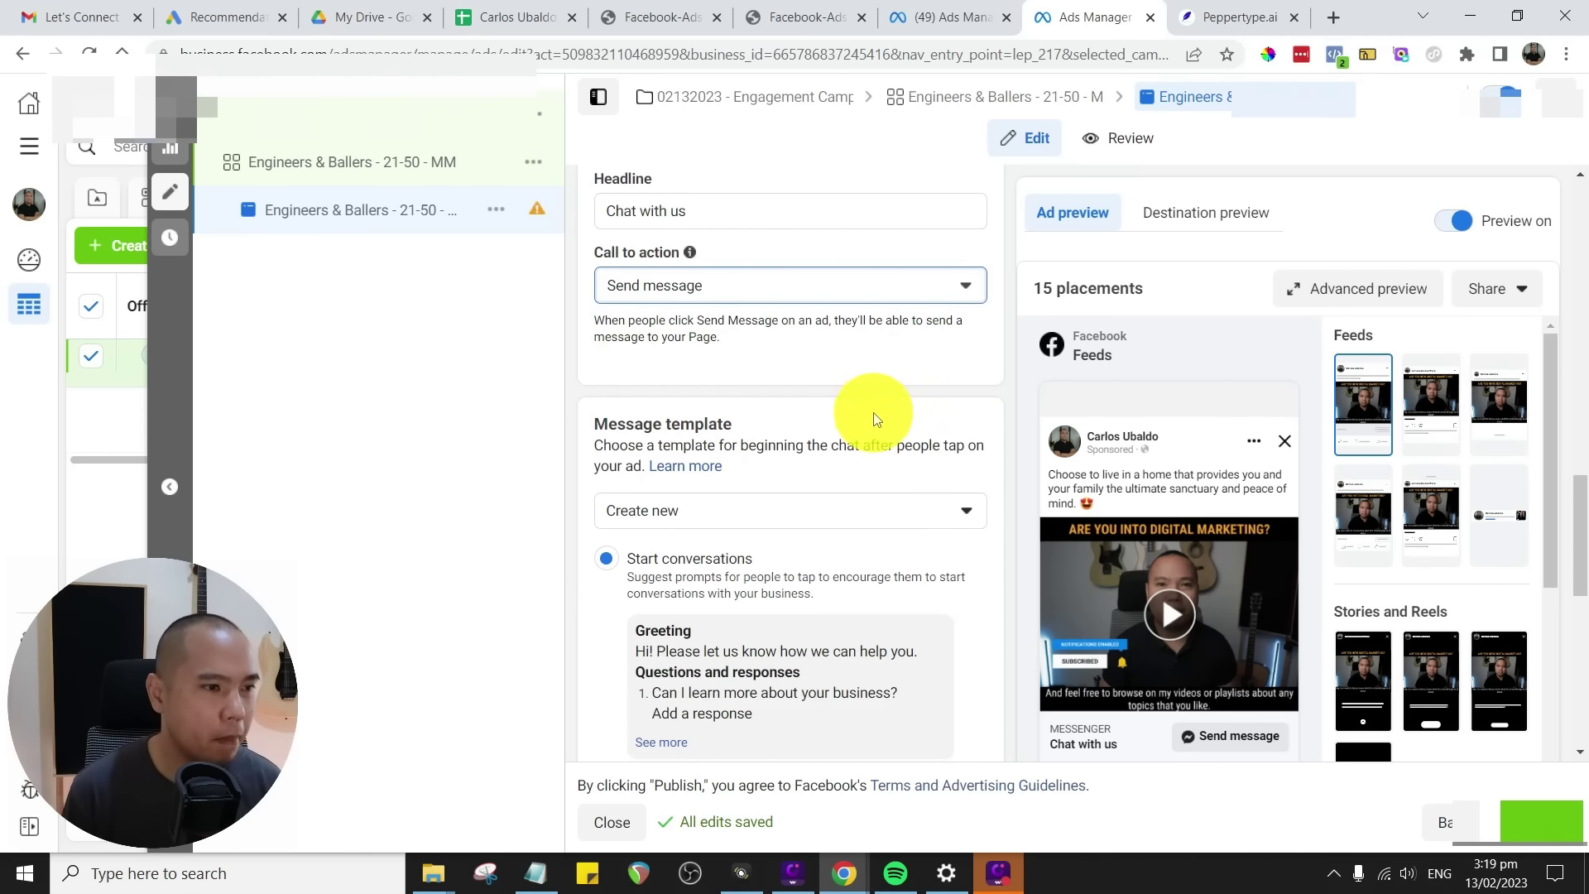
{"action": "scroll", "coordinate": [872, 412], "scroll_direction": "down", "scroll_amount": 4}
{"action": "scroll", "coordinate": [922, 433], "scroll_direction": "up", "scroll_amount": 3}
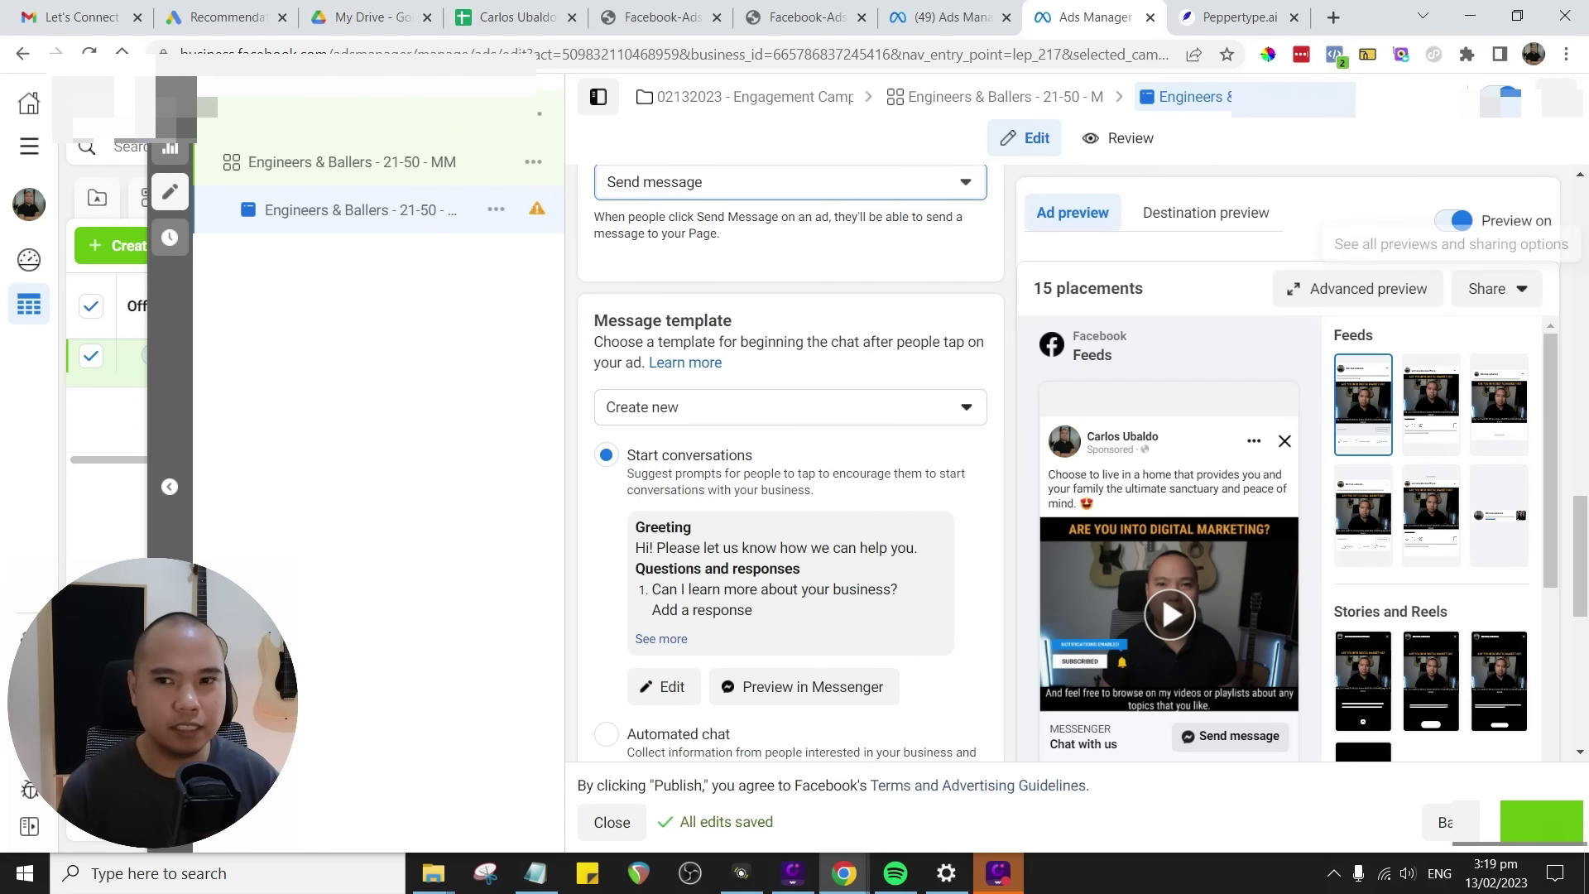
{"action": "scroll", "coordinate": [877, 489], "scroll_direction": "down", "scroll_amount": 1}
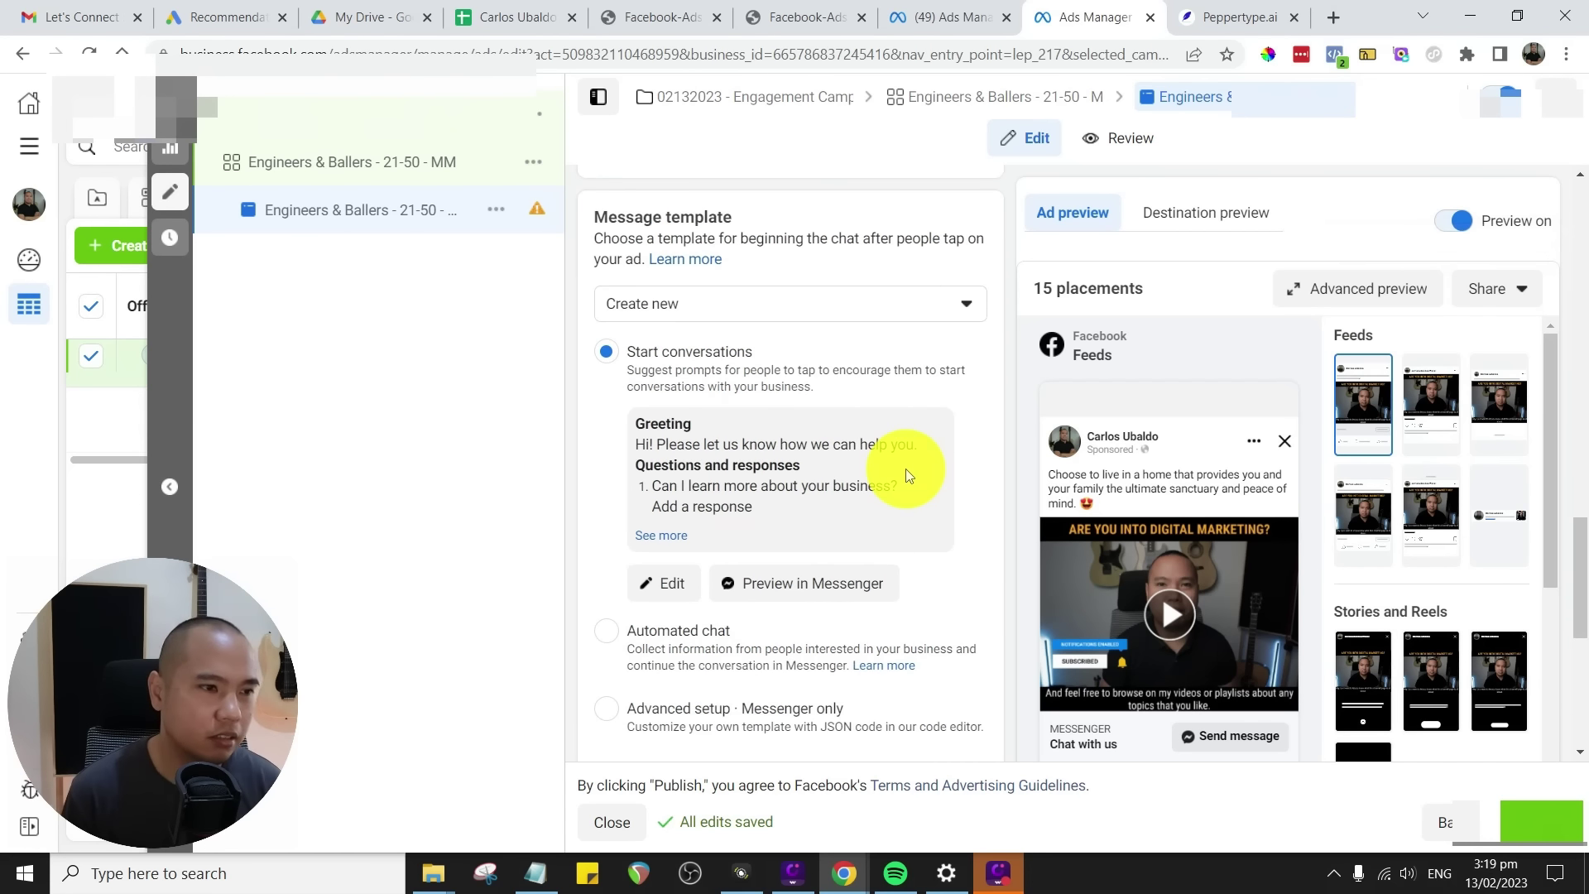
{"action": "left_click", "coordinate": [669, 584]}
{"action": "scroll", "coordinate": [645, 306], "scroll_direction": "down", "scroll_amount": 1}
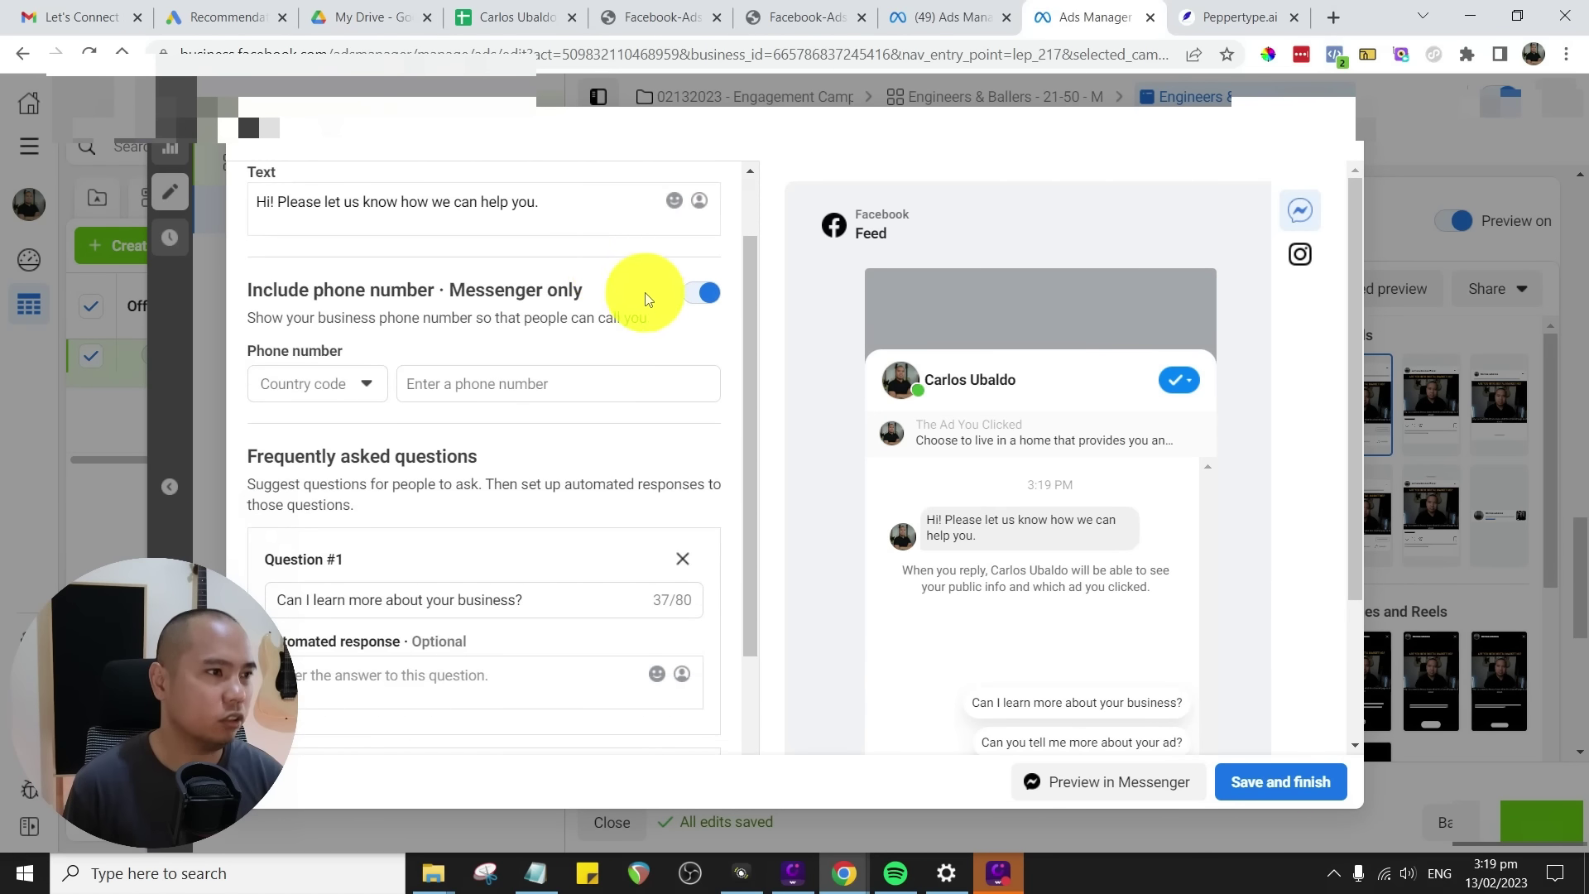
- Examine the template's greeting text, phone number option, frequently asked questions, automated response fields and chat preview
{"action": "left_click", "coordinate": [575, 203]}
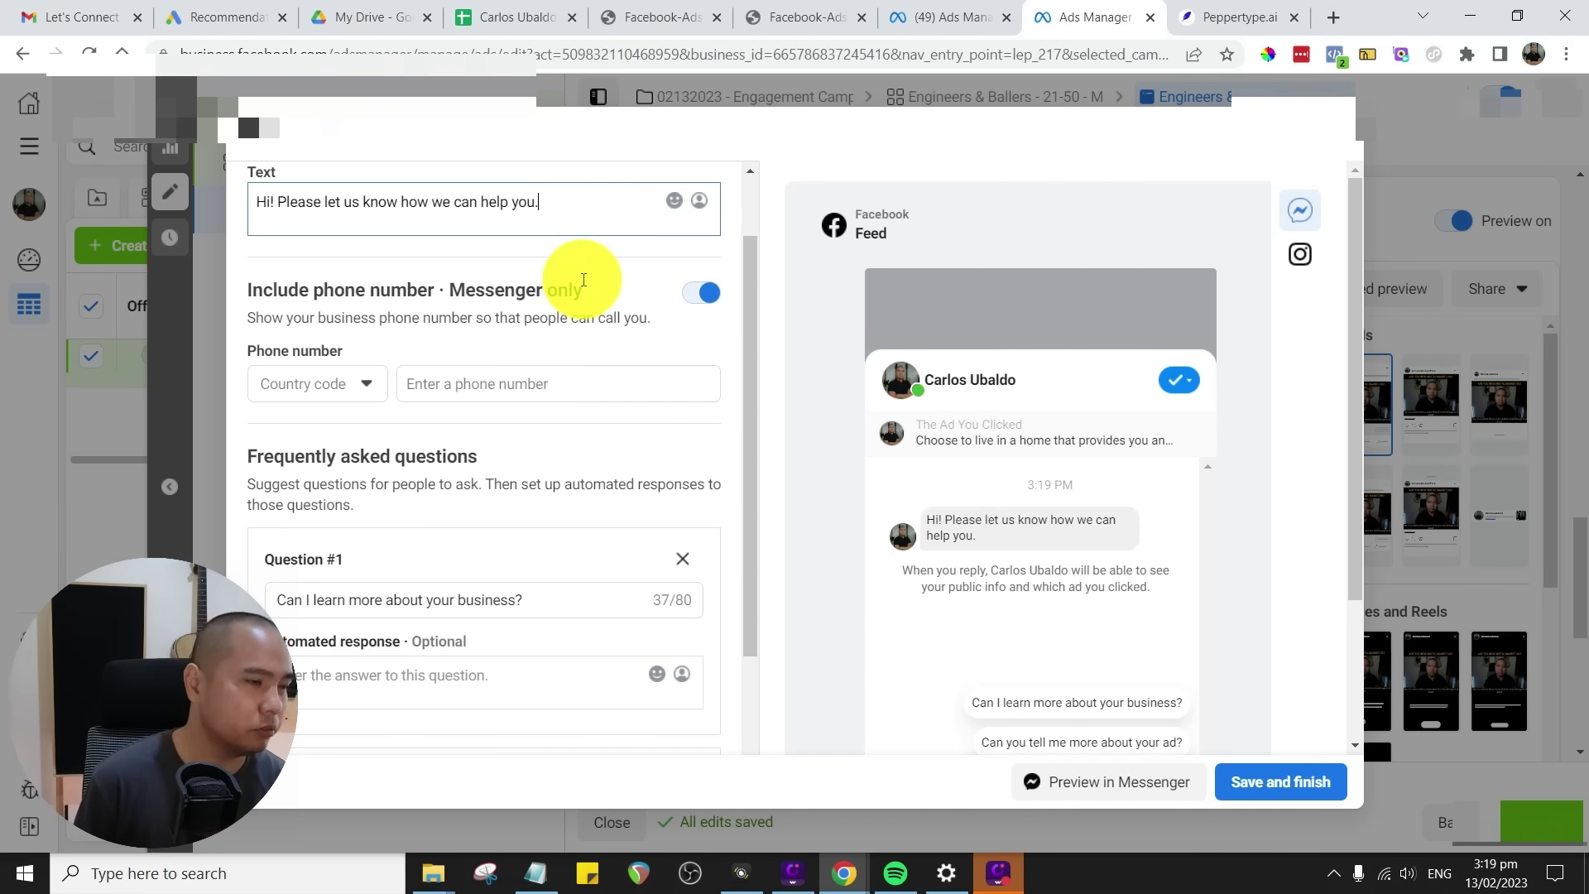
{"action": "scroll", "coordinate": [595, 323], "scroll_direction": "up", "scroll_amount": 1}
{"action": "scroll", "coordinate": [592, 322], "scroll_direction": "down", "scroll_amount": 2}
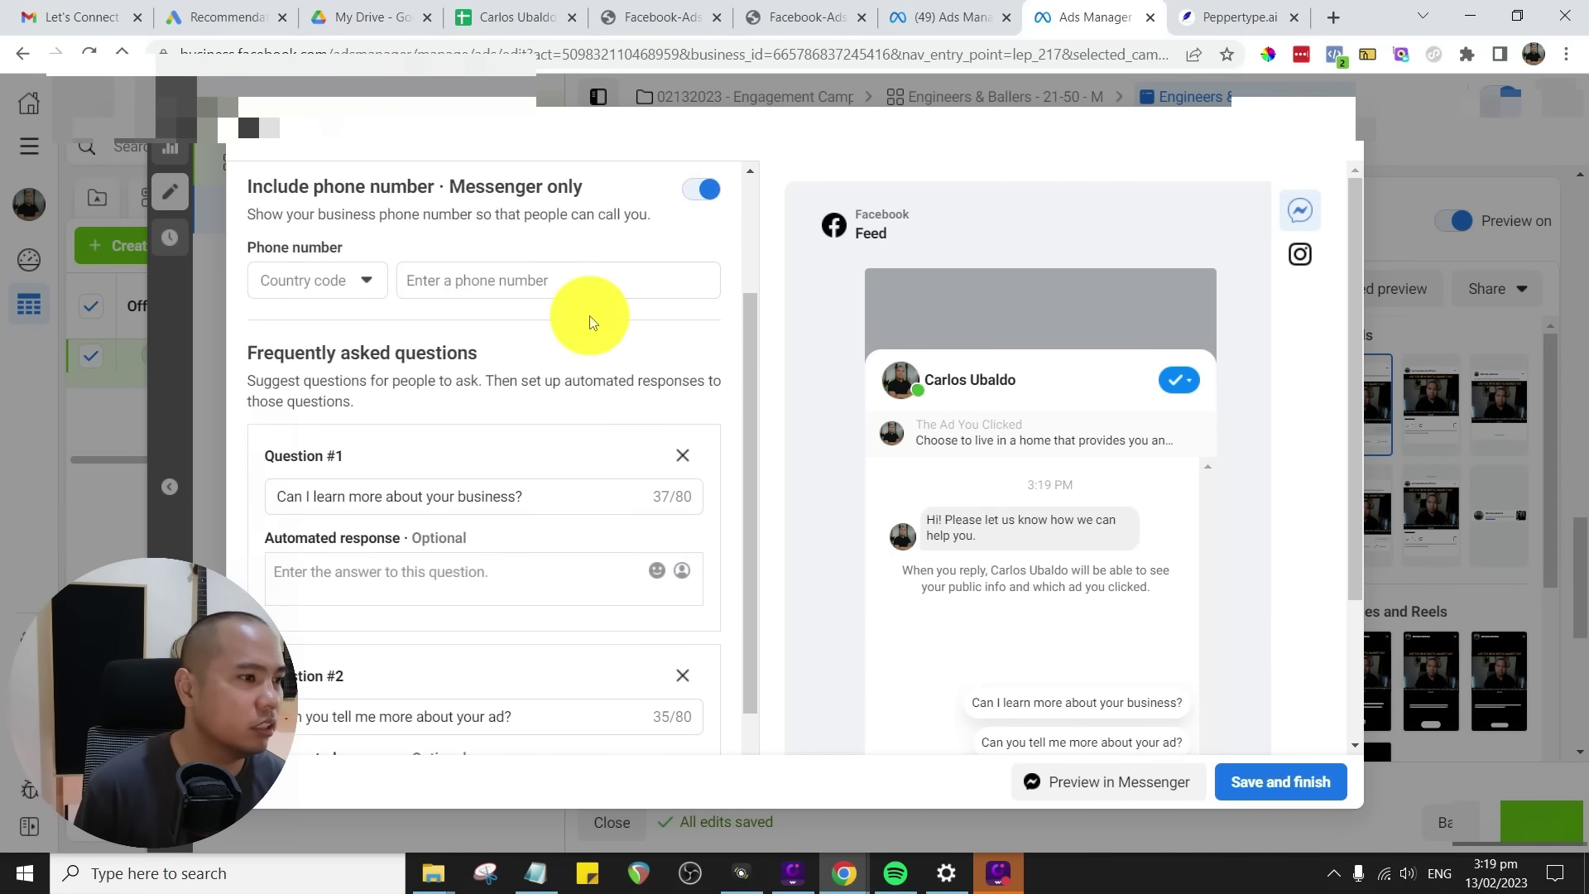
{"action": "scroll", "coordinate": [592, 322], "scroll_direction": "down", "scroll_amount": 1}
{"action": "left_click", "coordinate": [542, 394]}
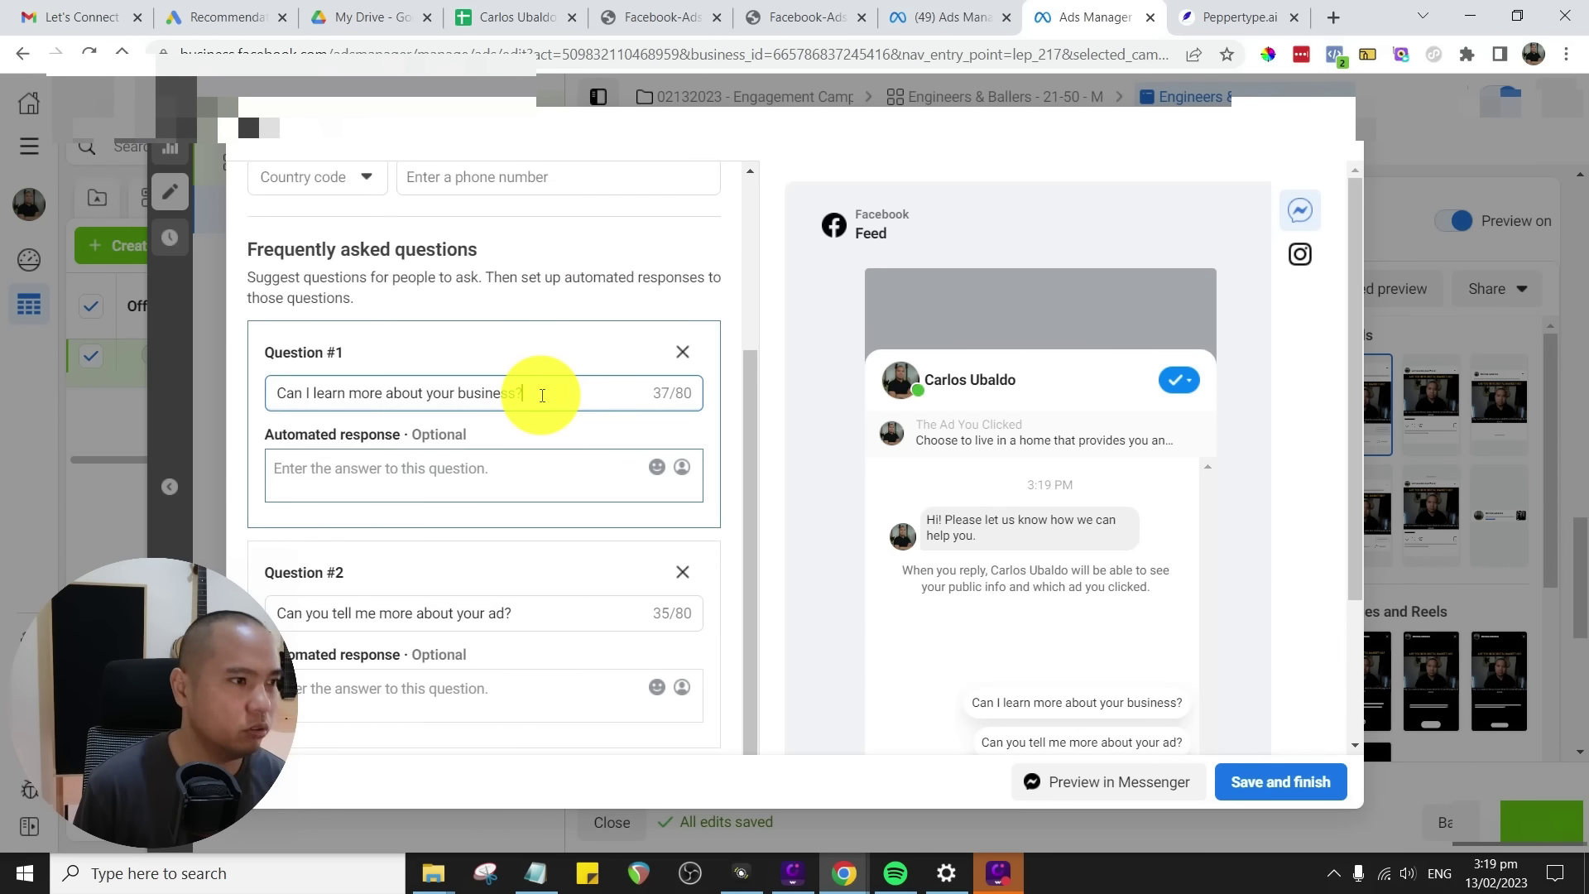
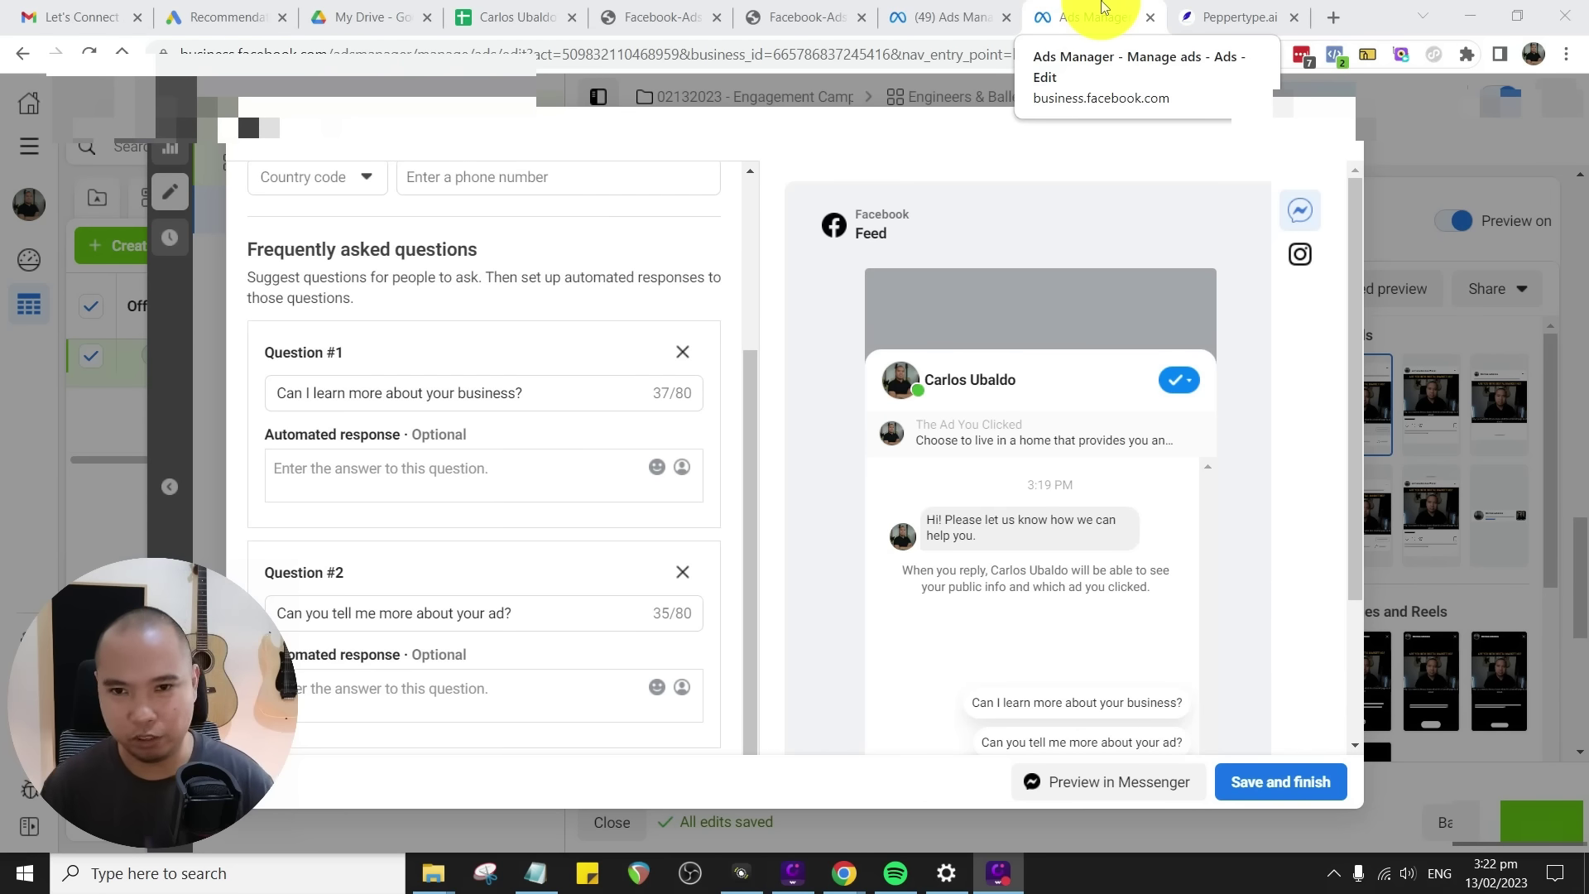
{"action": "left_click", "coordinate": [1103, 7]}
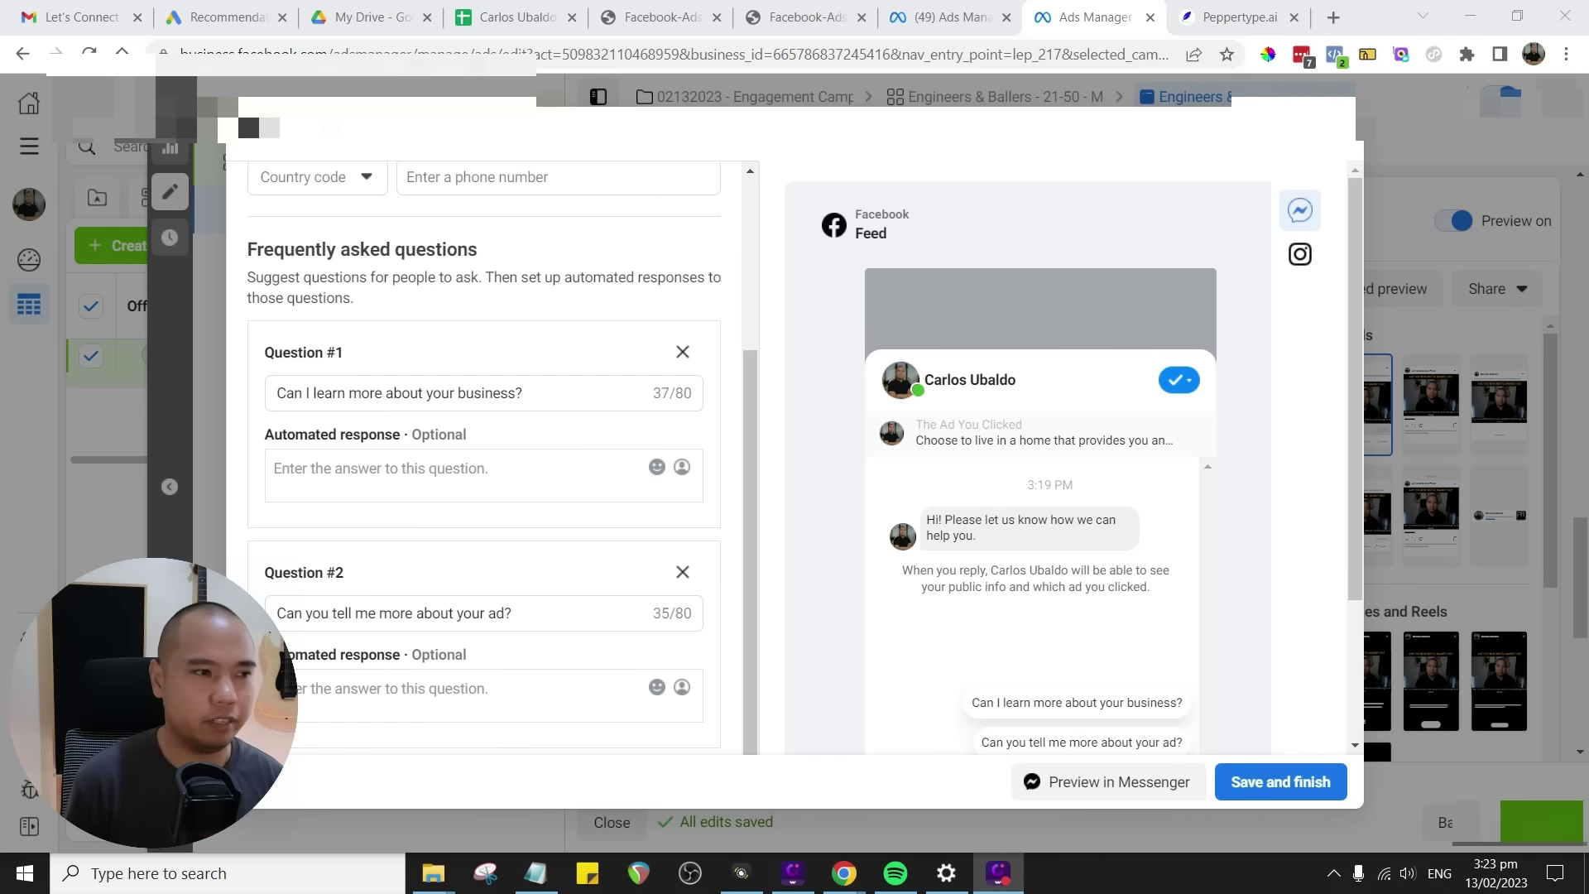
{"action": "left_click", "coordinate": [567, 396]}
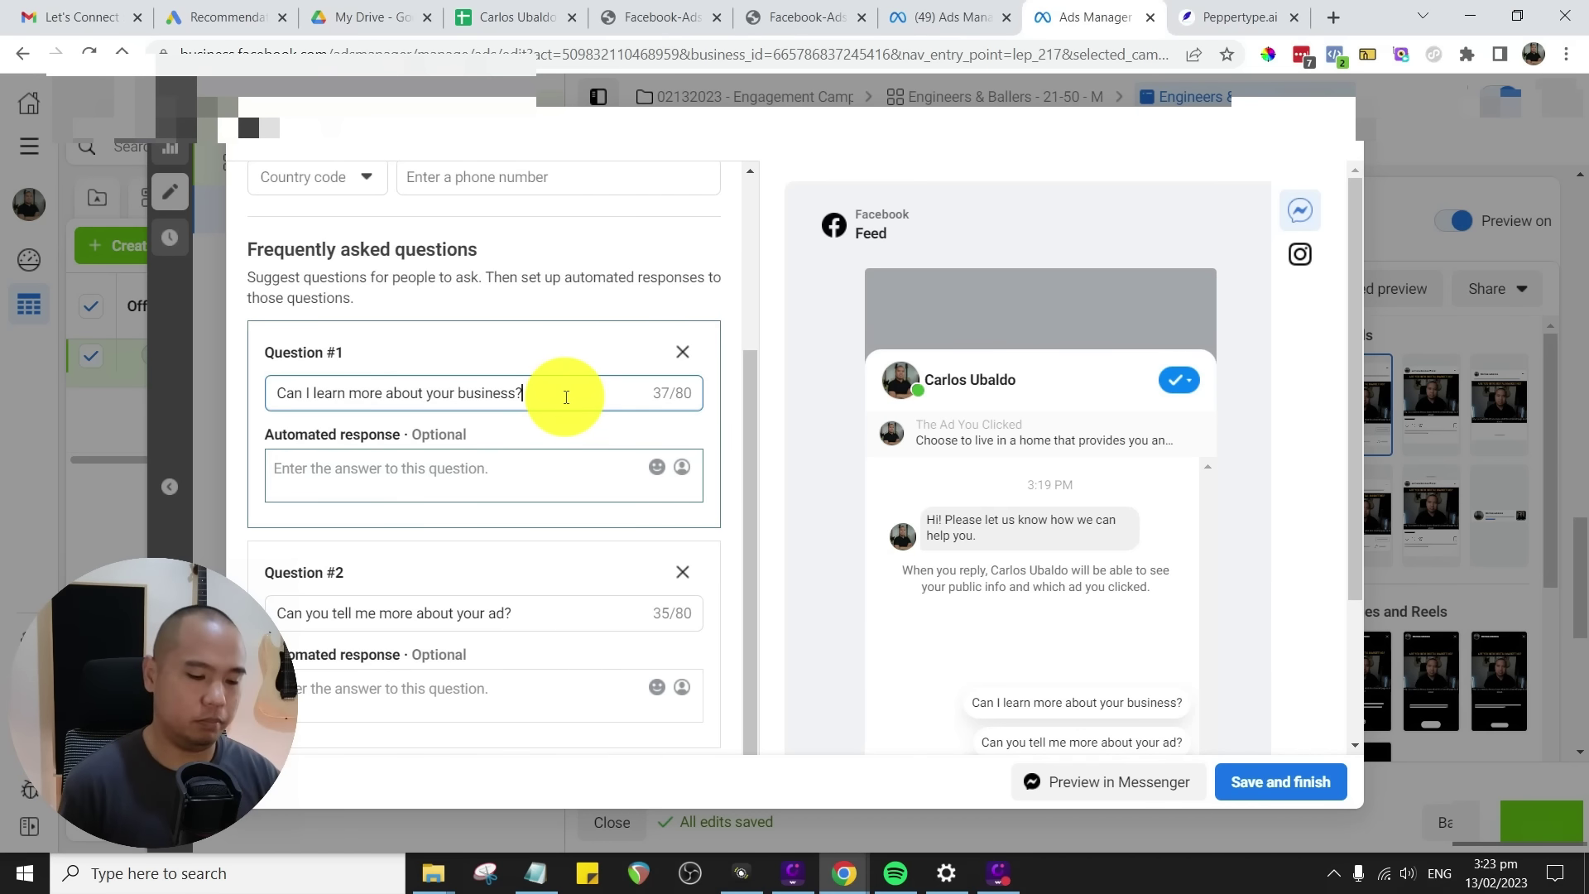
{"action": "left_click", "coordinate": [585, 487]}
{"action": "scroll", "coordinate": [613, 478], "scroll_direction": "down", "scroll_amount": 3}
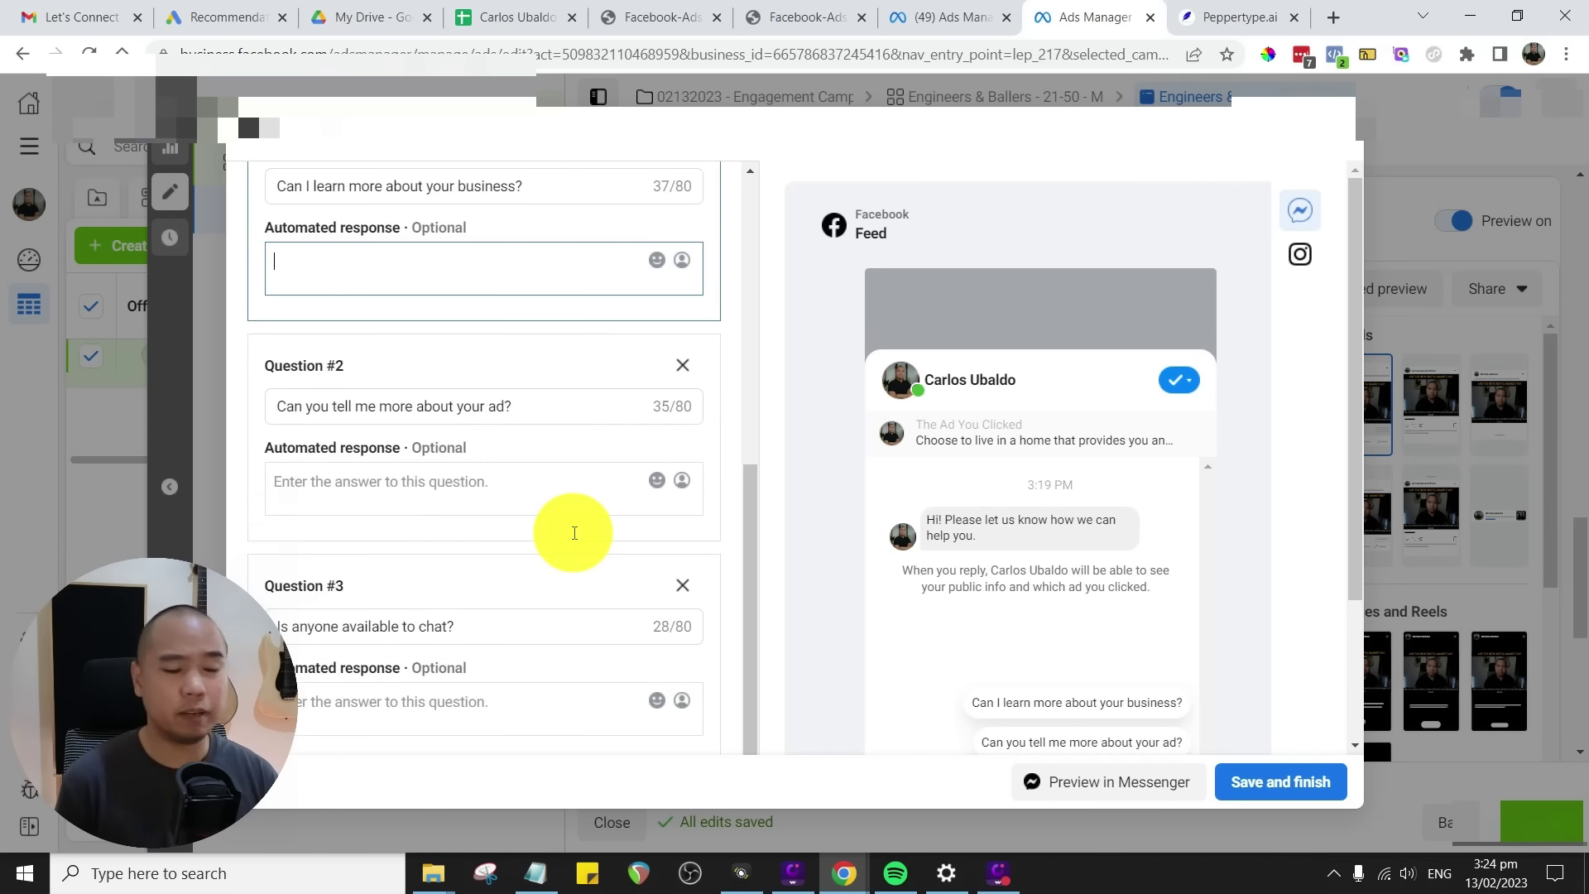
{"action": "left_click", "coordinate": [536, 492]}
{"action": "scroll", "coordinate": [534, 497], "scroll_direction": "up", "scroll_amount": 6}
{"action": "scroll", "coordinate": [533, 498], "scroll_direction": "down", "scroll_amount": 5}
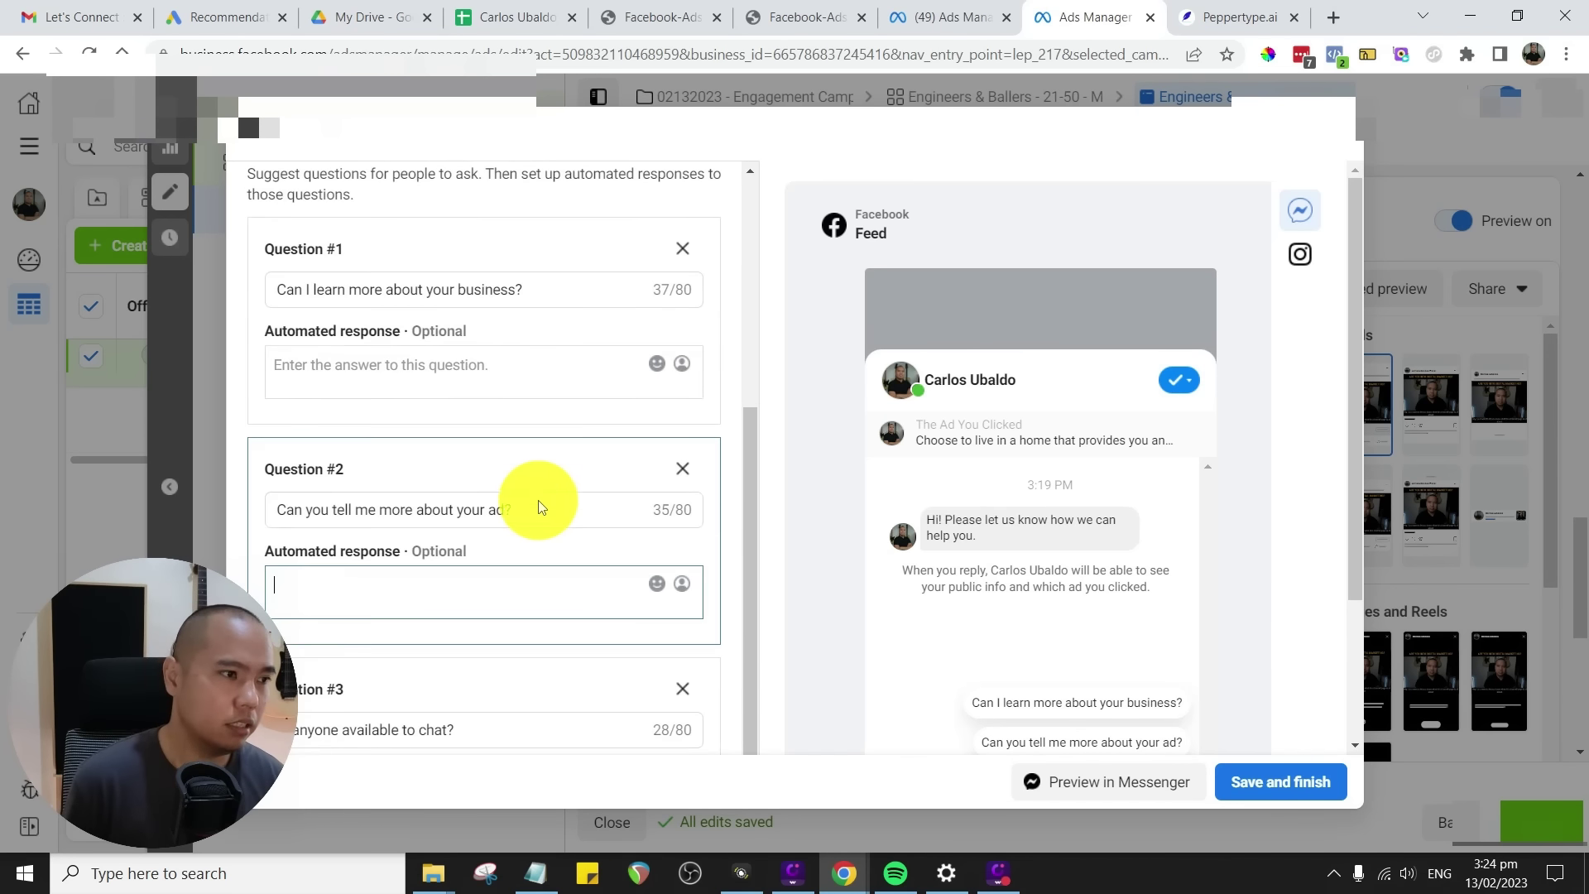
{"action": "scroll", "coordinate": [1142, 291], "scroll_direction": "down", "scroll_amount": 3}
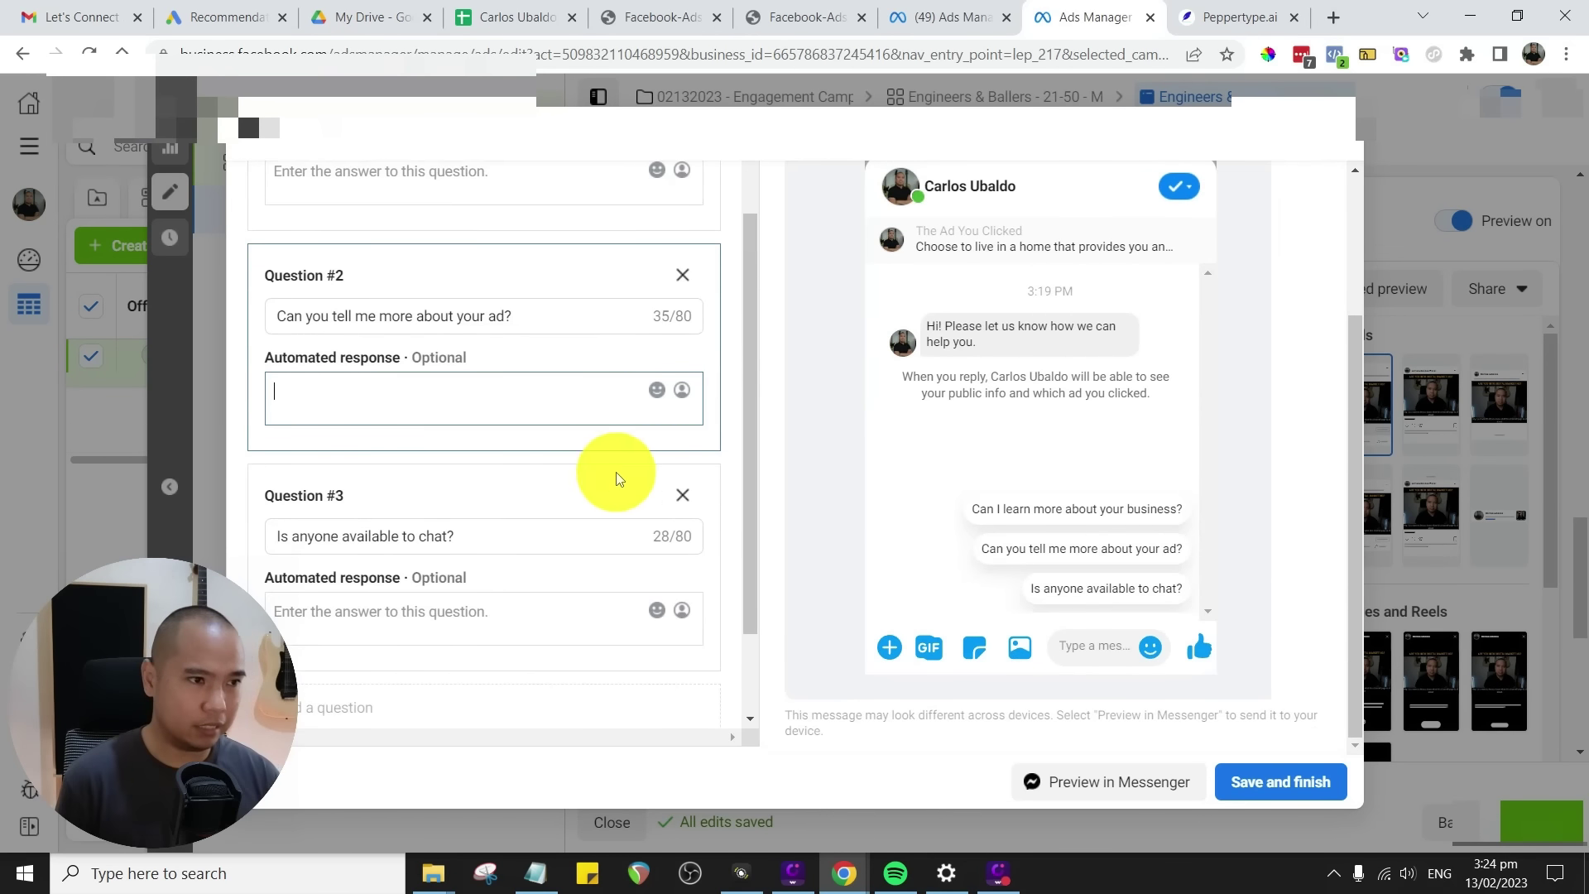
{"action": "scroll", "coordinate": [610, 467], "scroll_direction": "down", "scroll_amount": 2}
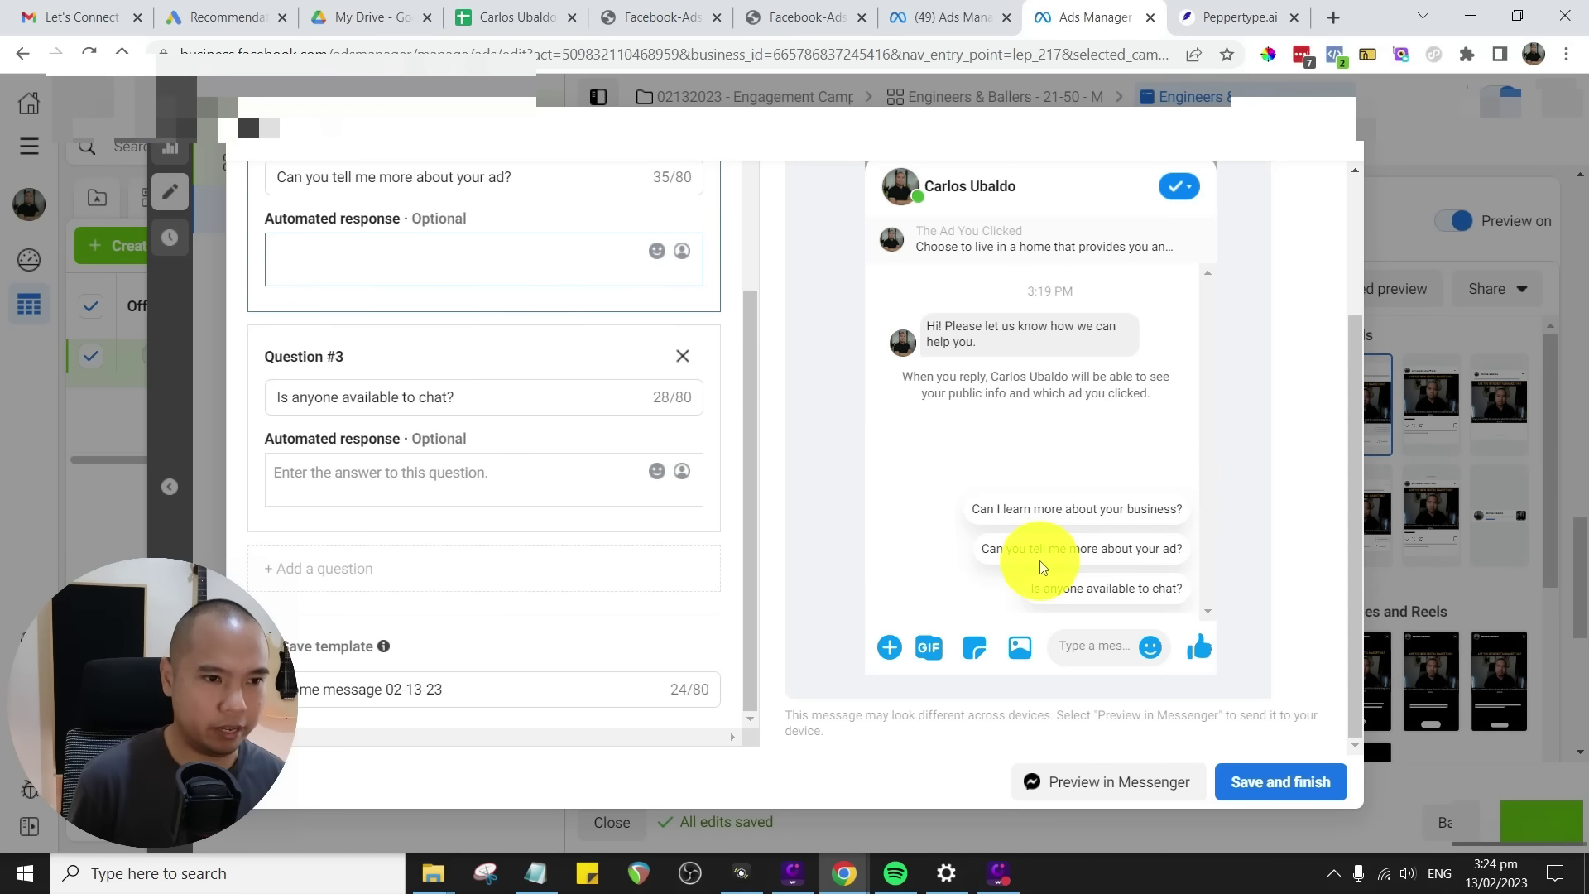
{"action": "left_click", "coordinate": [999, 873]}
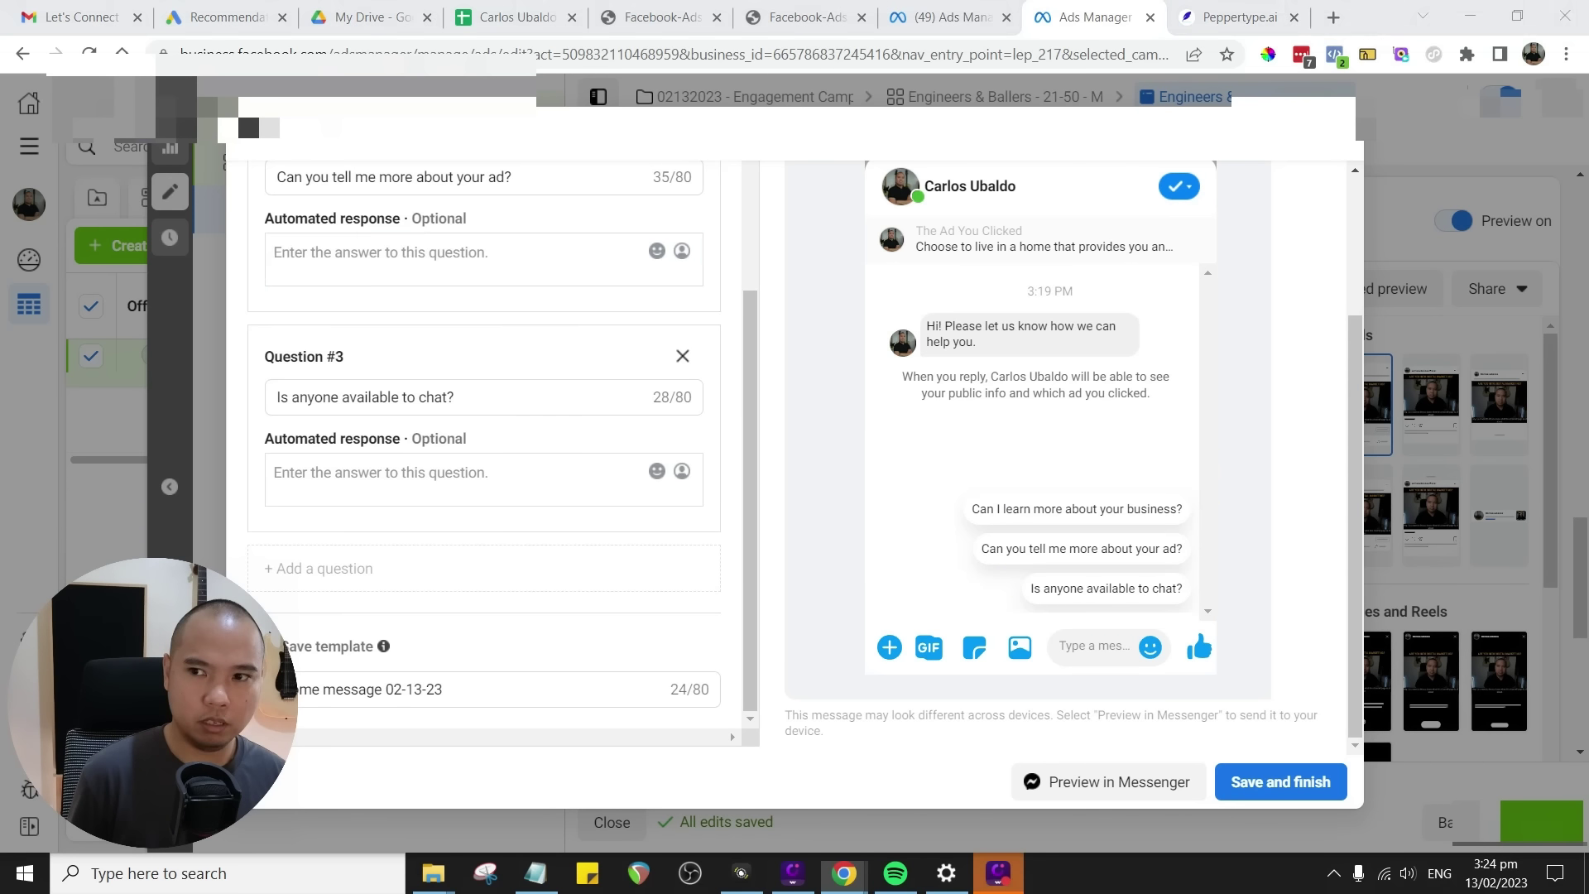
- Check the name under which the template is saved and close the message template editor
{"action": "left_click", "coordinate": [413, 688]}
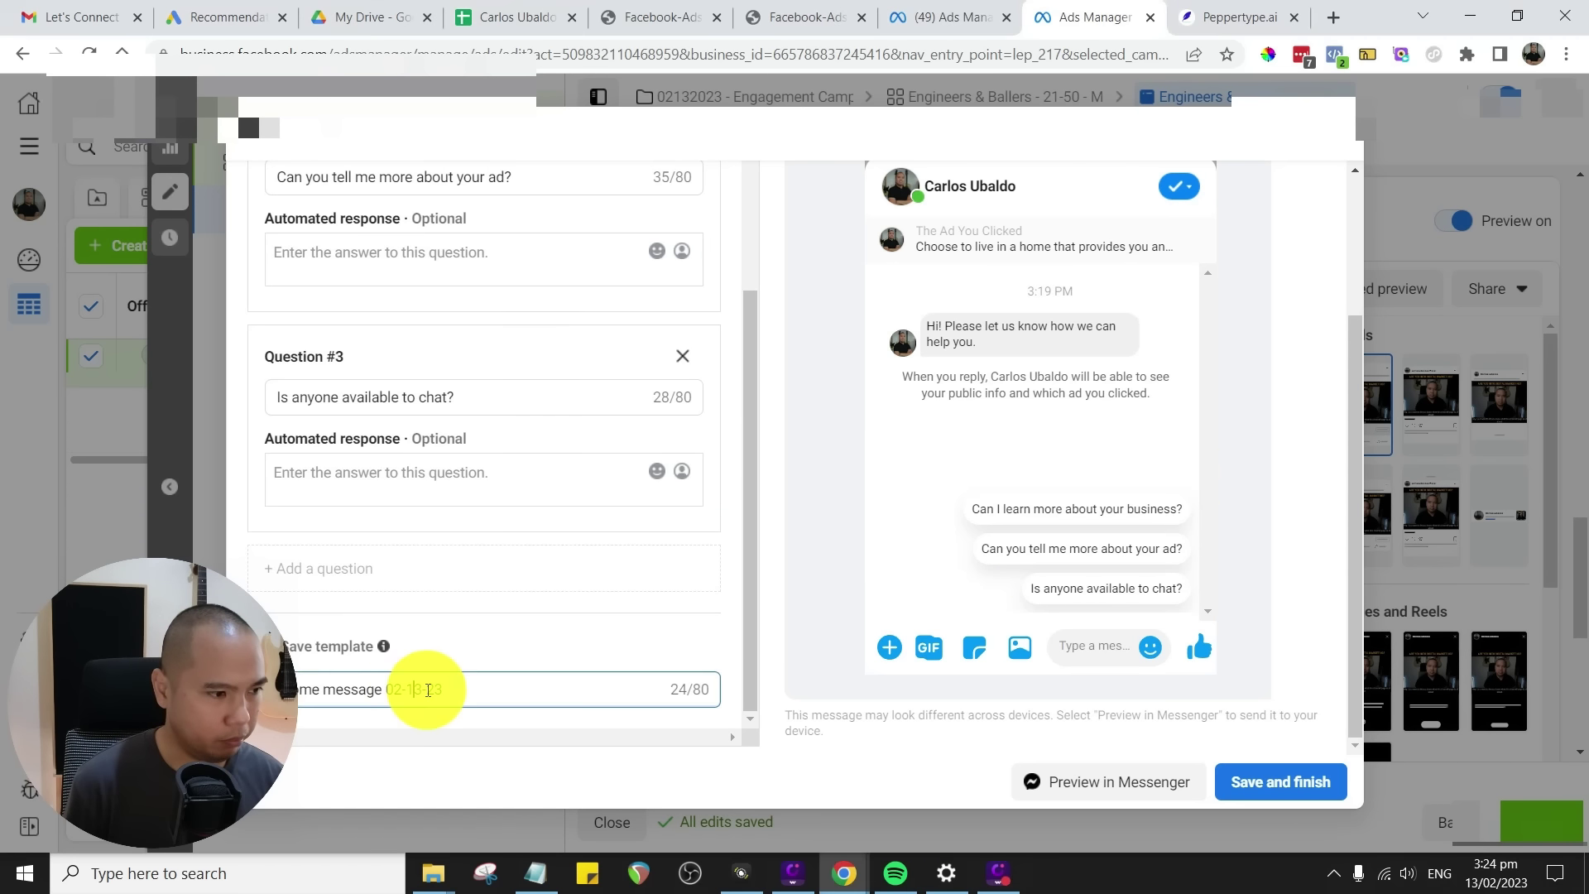
{"action": "left_click", "coordinate": [206, 692]}
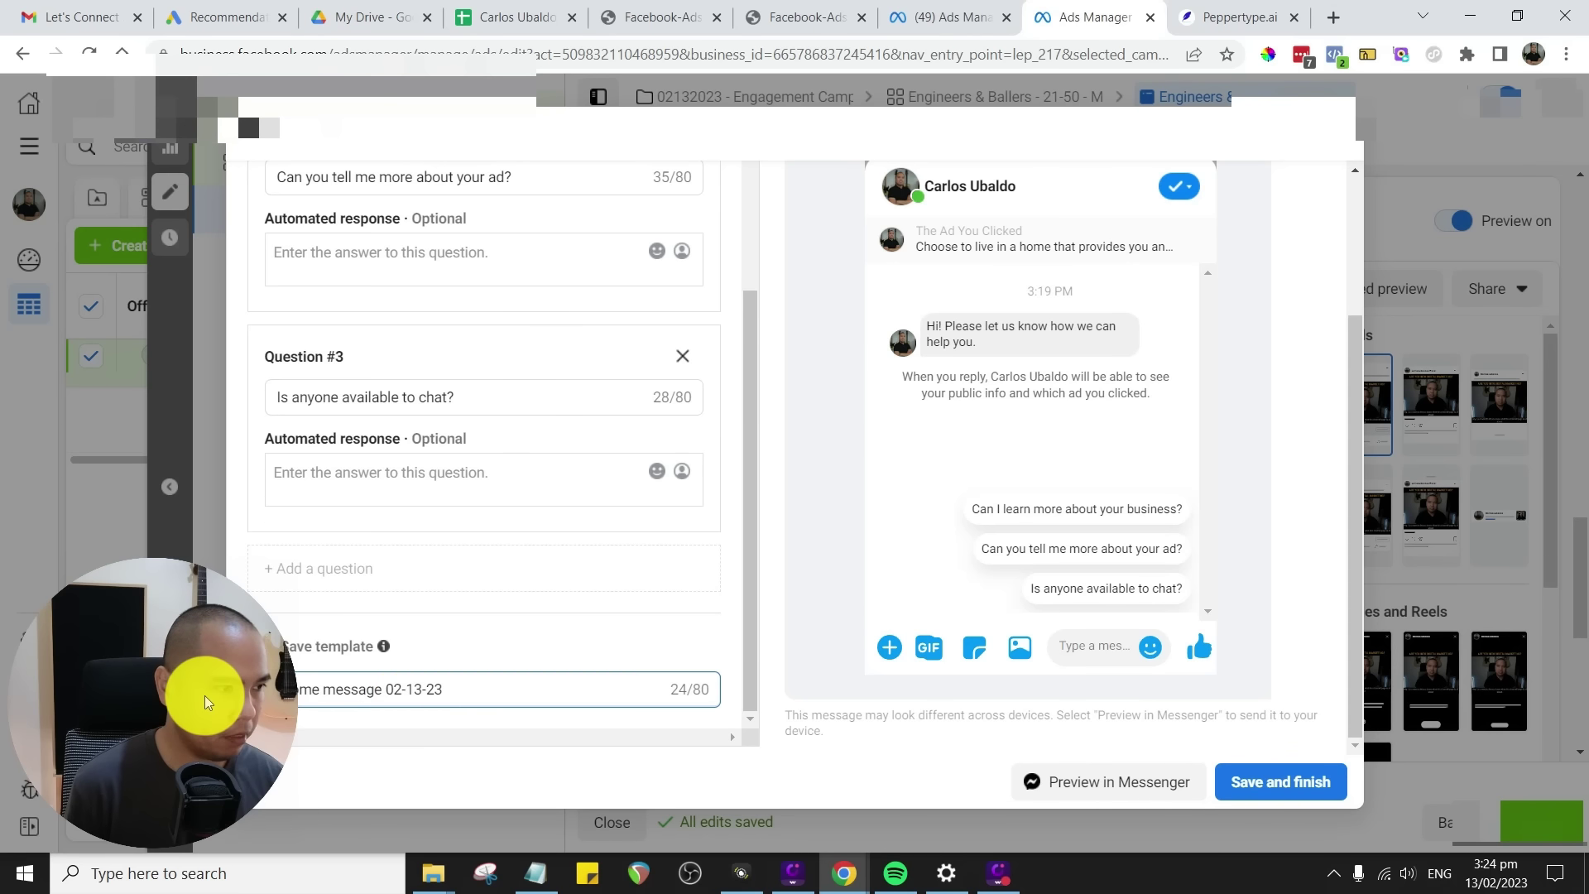
{"action": "left_click", "coordinate": [1412, 729]}
{"action": "left_click", "coordinate": [1248, 796]}
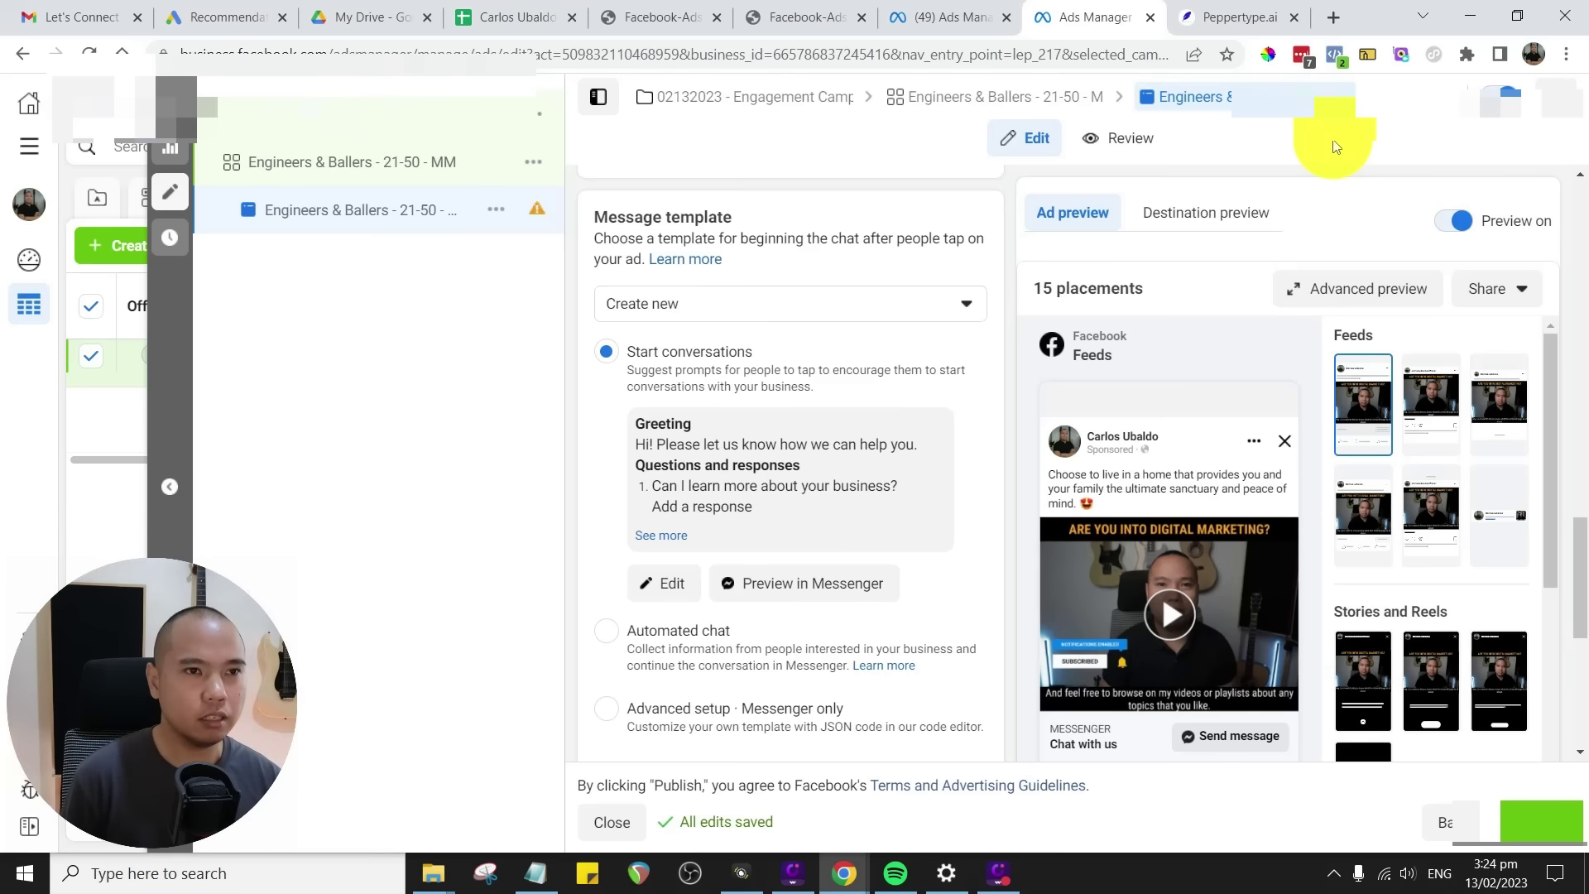
- Review the whole ad setup, from the message template and tracking options back up to the ad name
{"action": "scroll", "coordinate": [832, 607], "scroll_direction": "down", "scroll_amount": 6}
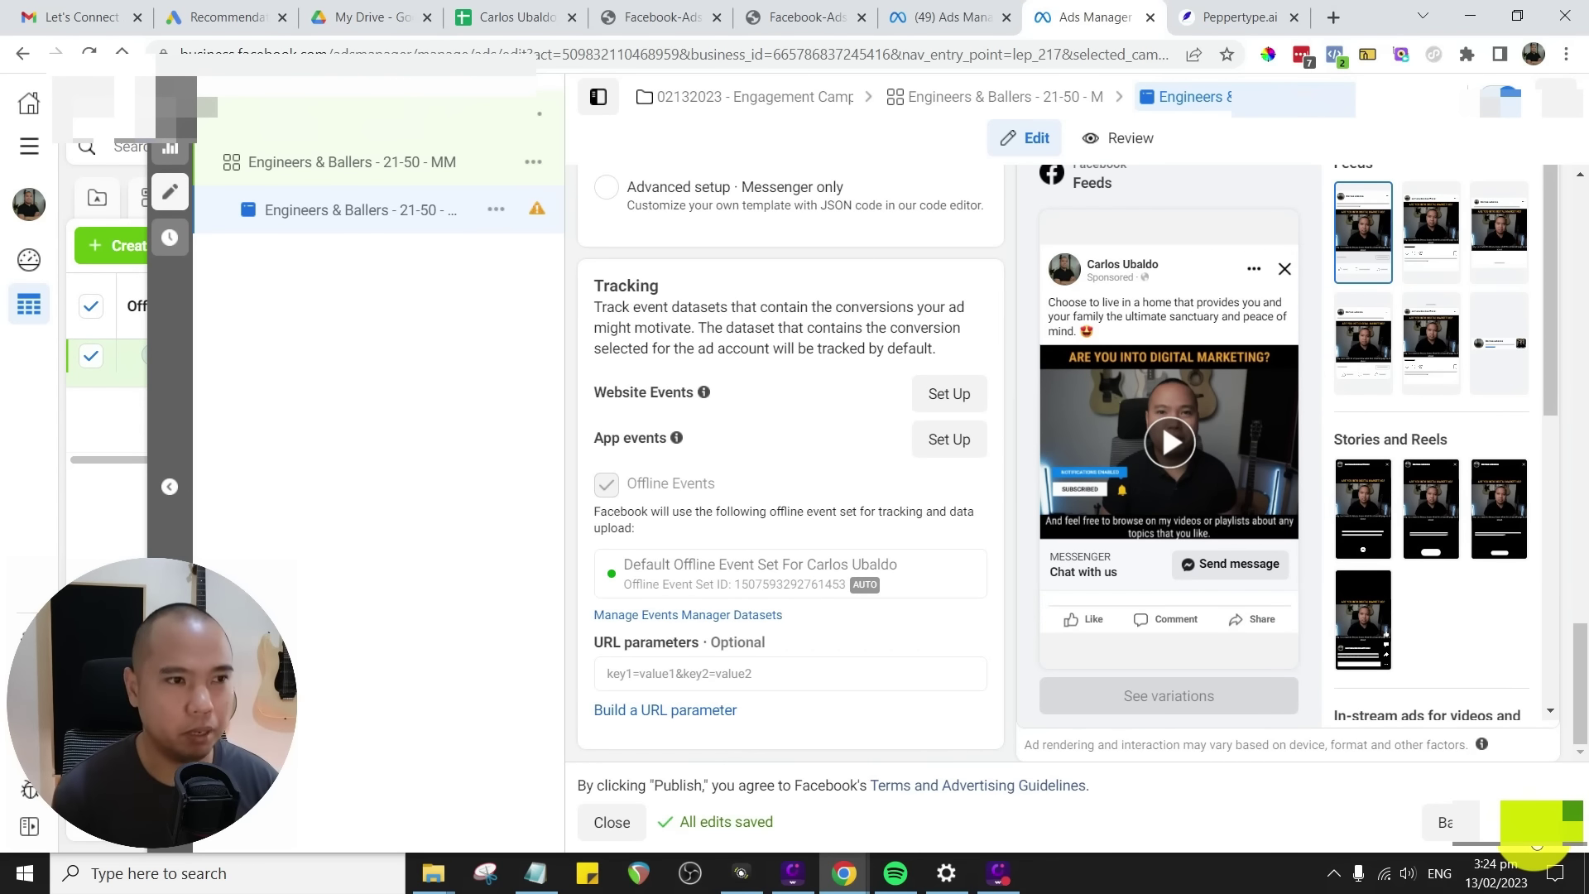
{"action": "scroll", "coordinate": [877, 652], "scroll_direction": "up", "scroll_amount": 5}
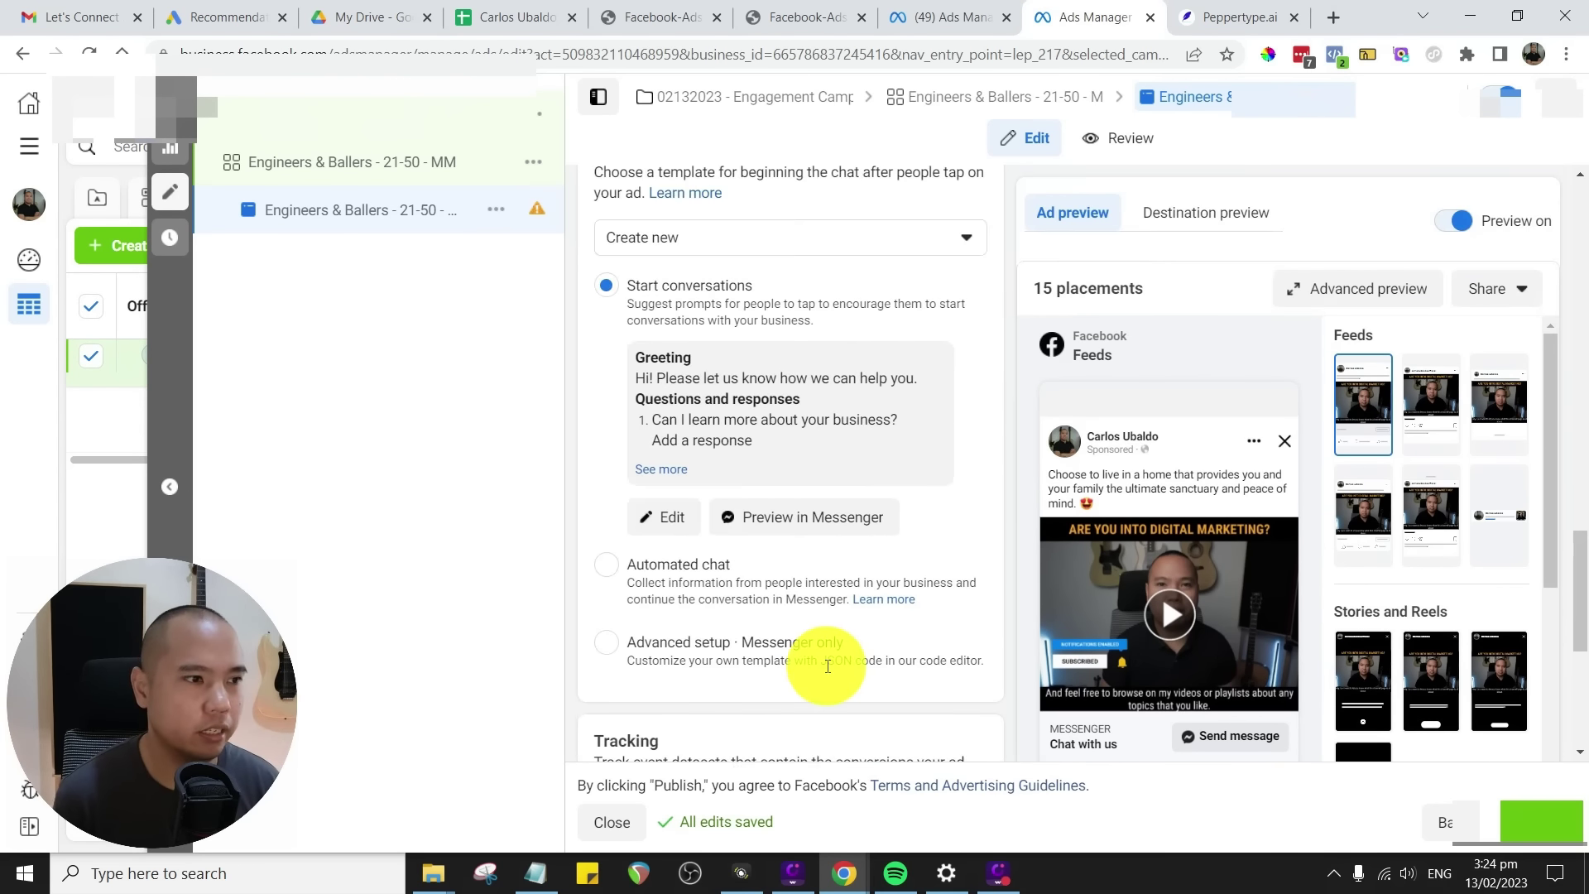
{"action": "scroll", "coordinate": [944, 621], "scroll_direction": "down", "scroll_amount": 2}
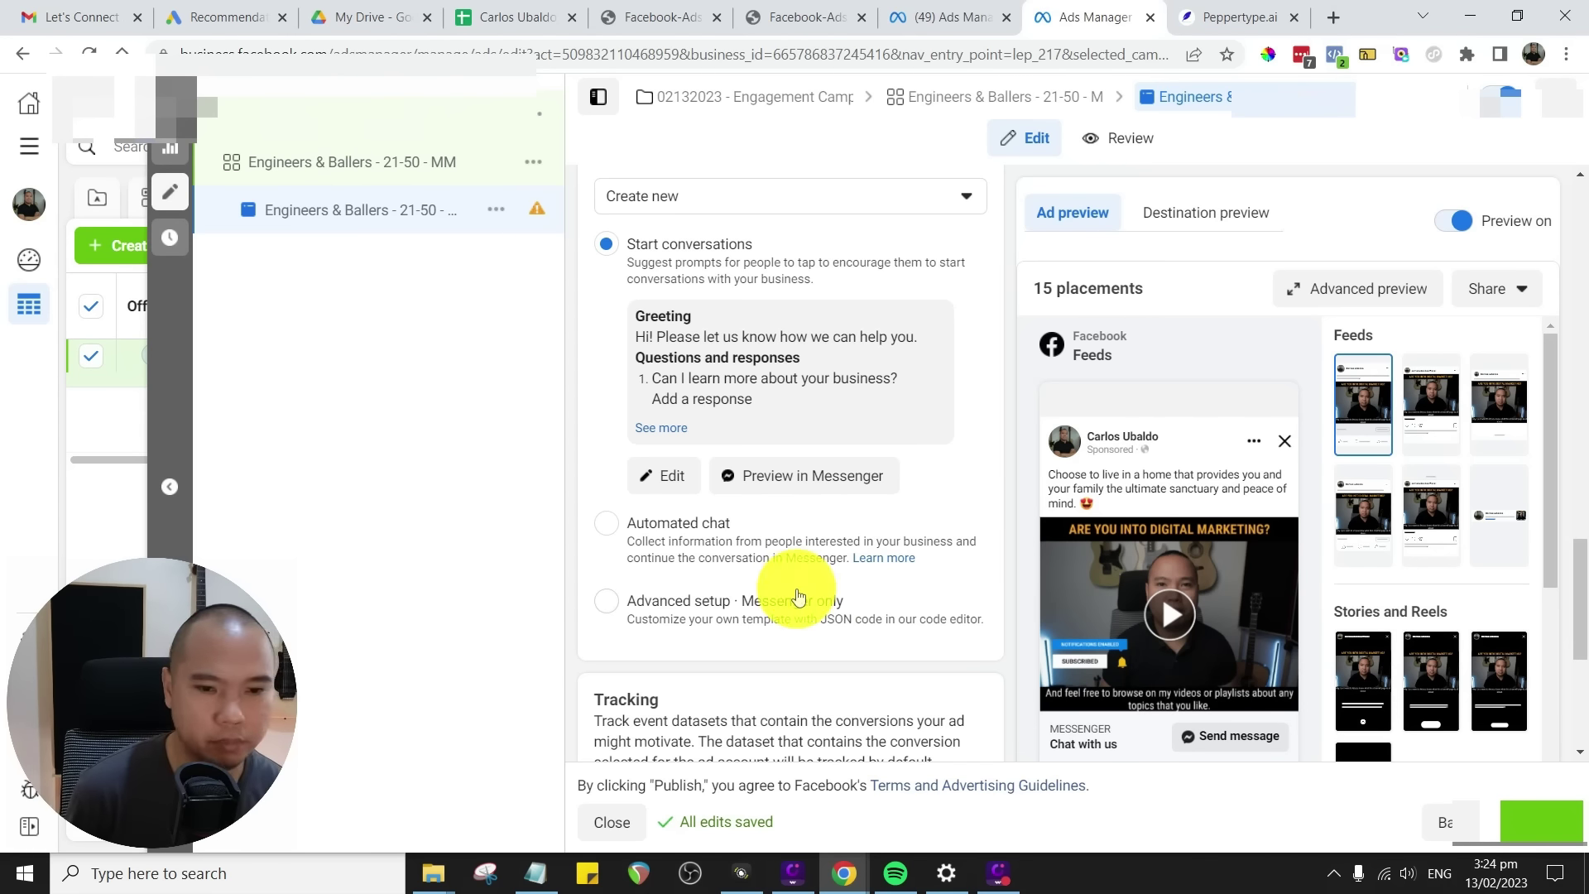
{"action": "scroll", "coordinate": [798, 600], "scroll_direction": "down", "scroll_amount": 1}
{"action": "scroll", "coordinate": [797, 599], "scroll_direction": "down", "scroll_amount": 3}
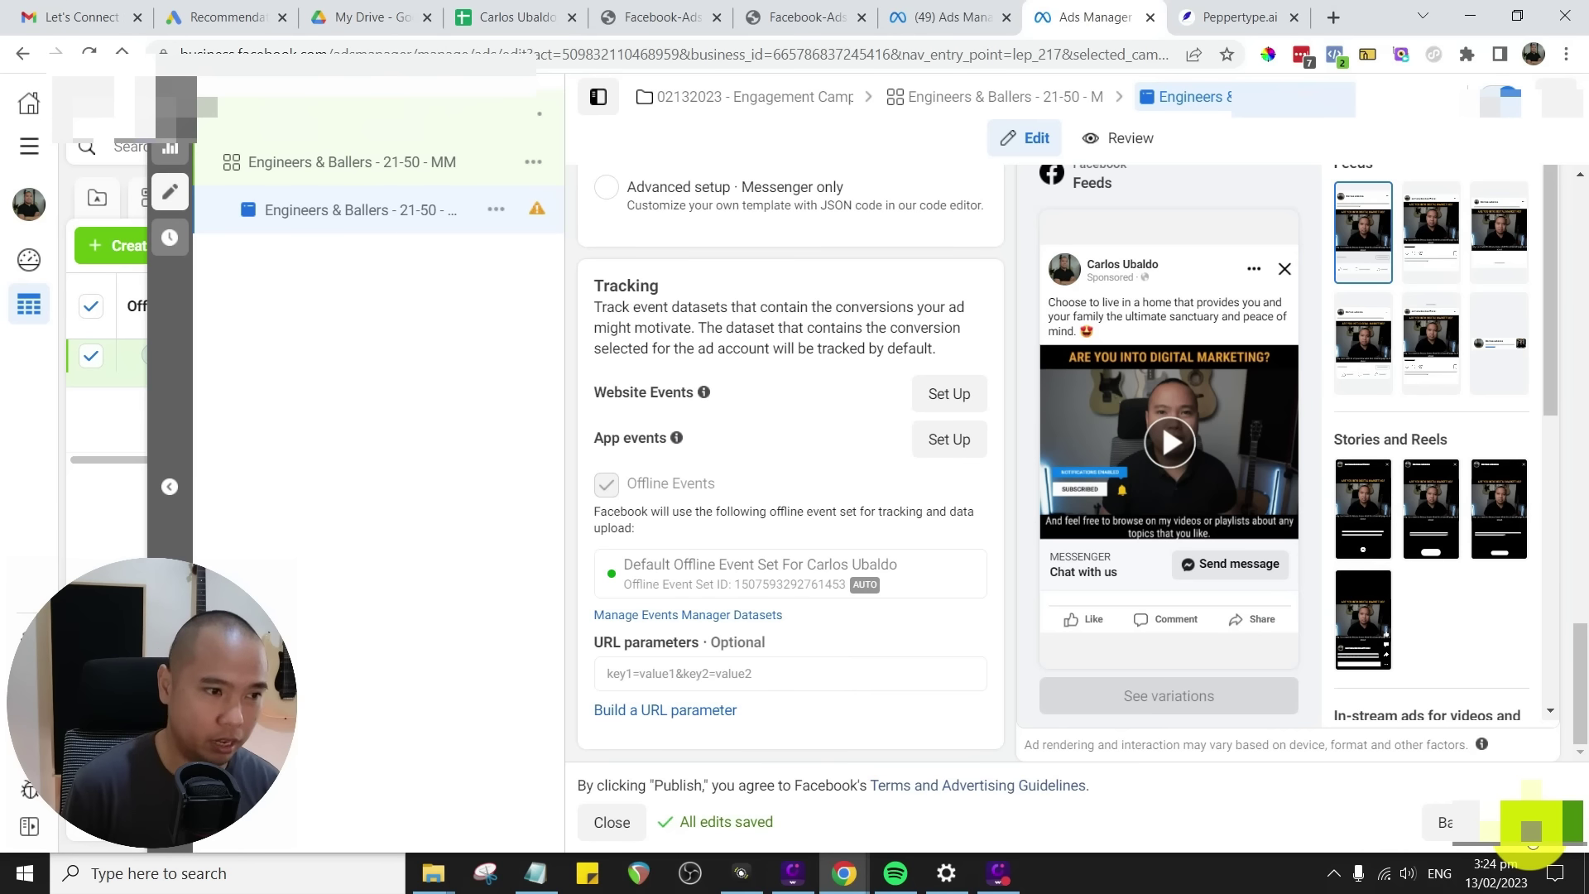
{"action": "mouse_move", "coordinate": [1528, 652]}
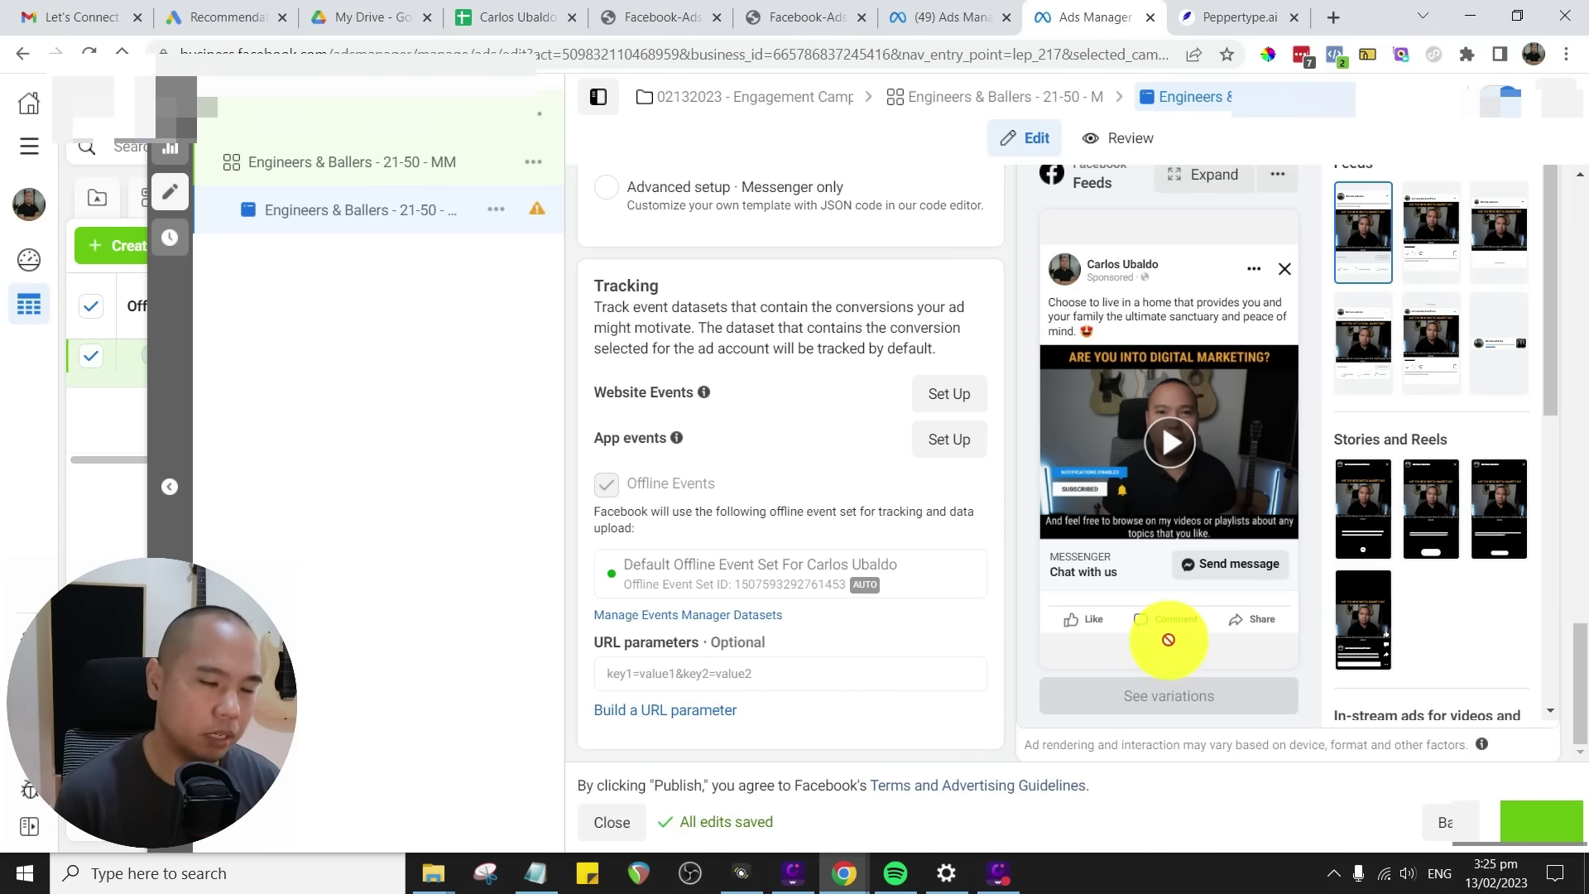
{"action": "scroll", "coordinate": [985, 649], "scroll_direction": "up", "scroll_amount": 2}
{"action": "scroll", "coordinate": [985, 649], "scroll_direction": "up", "scroll_amount": 9}
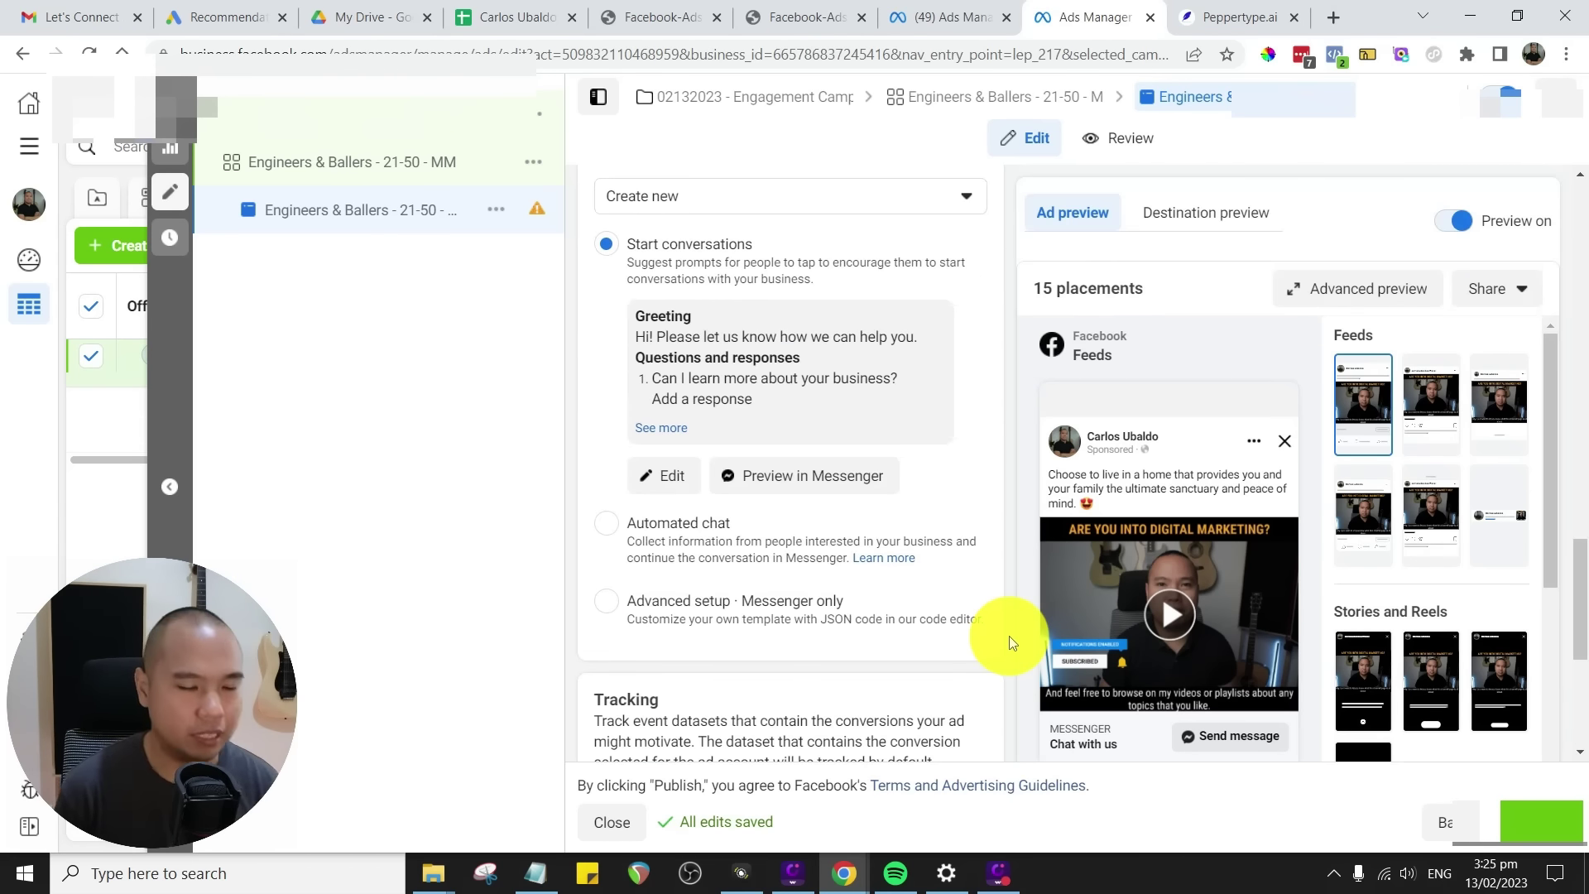
{"action": "scroll", "coordinate": [1001, 614], "scroll_direction": "up", "scroll_amount": 6}
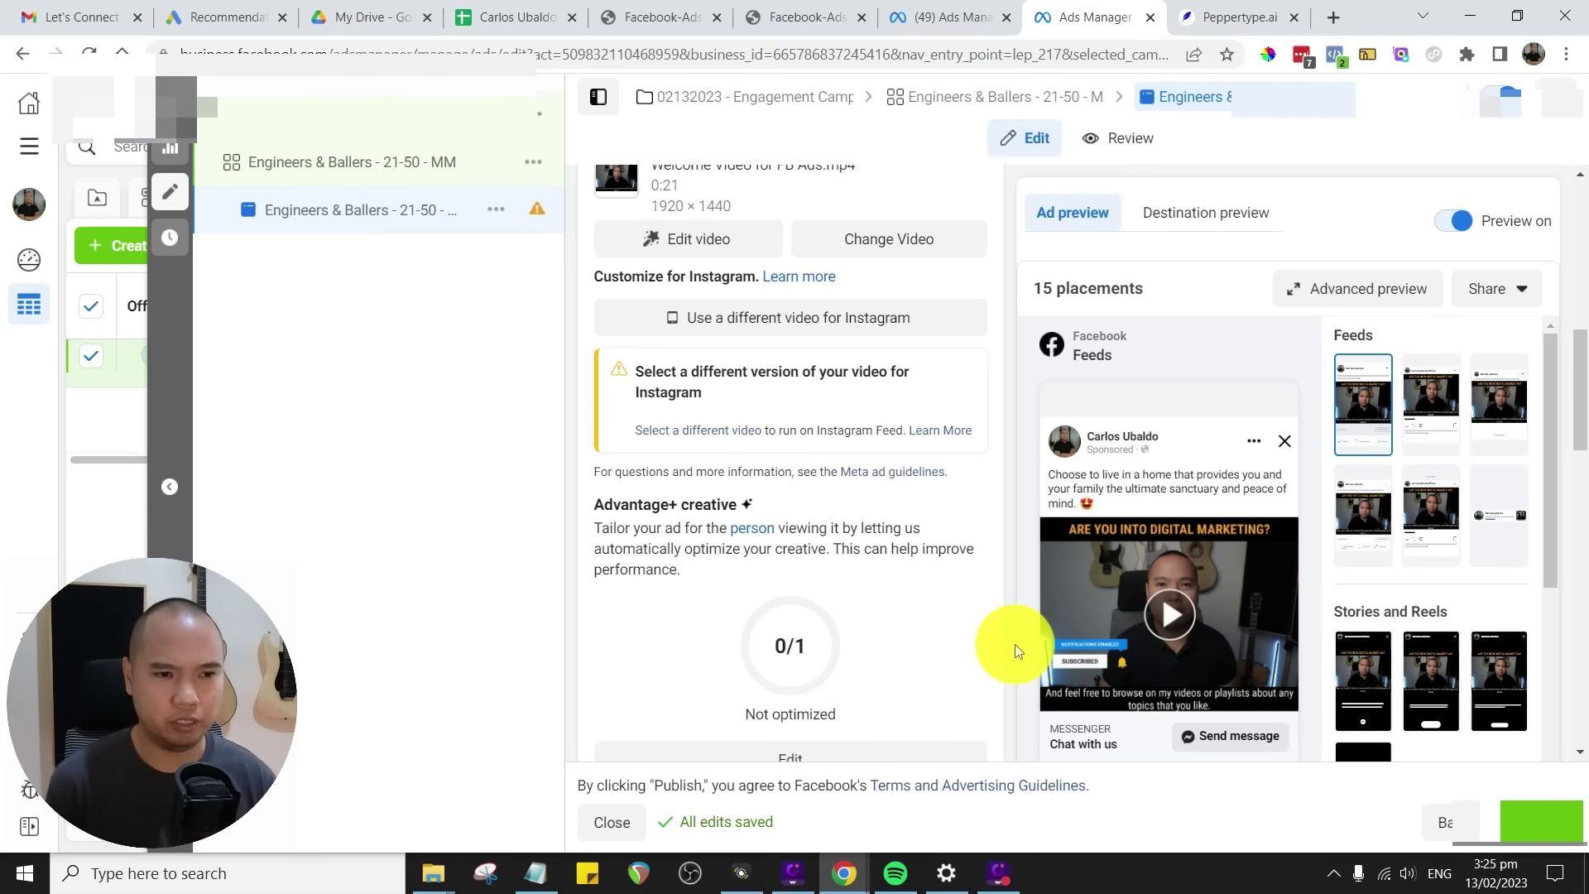
{"action": "scroll", "coordinate": [1009, 617], "scroll_direction": "up", "scroll_amount": 8}
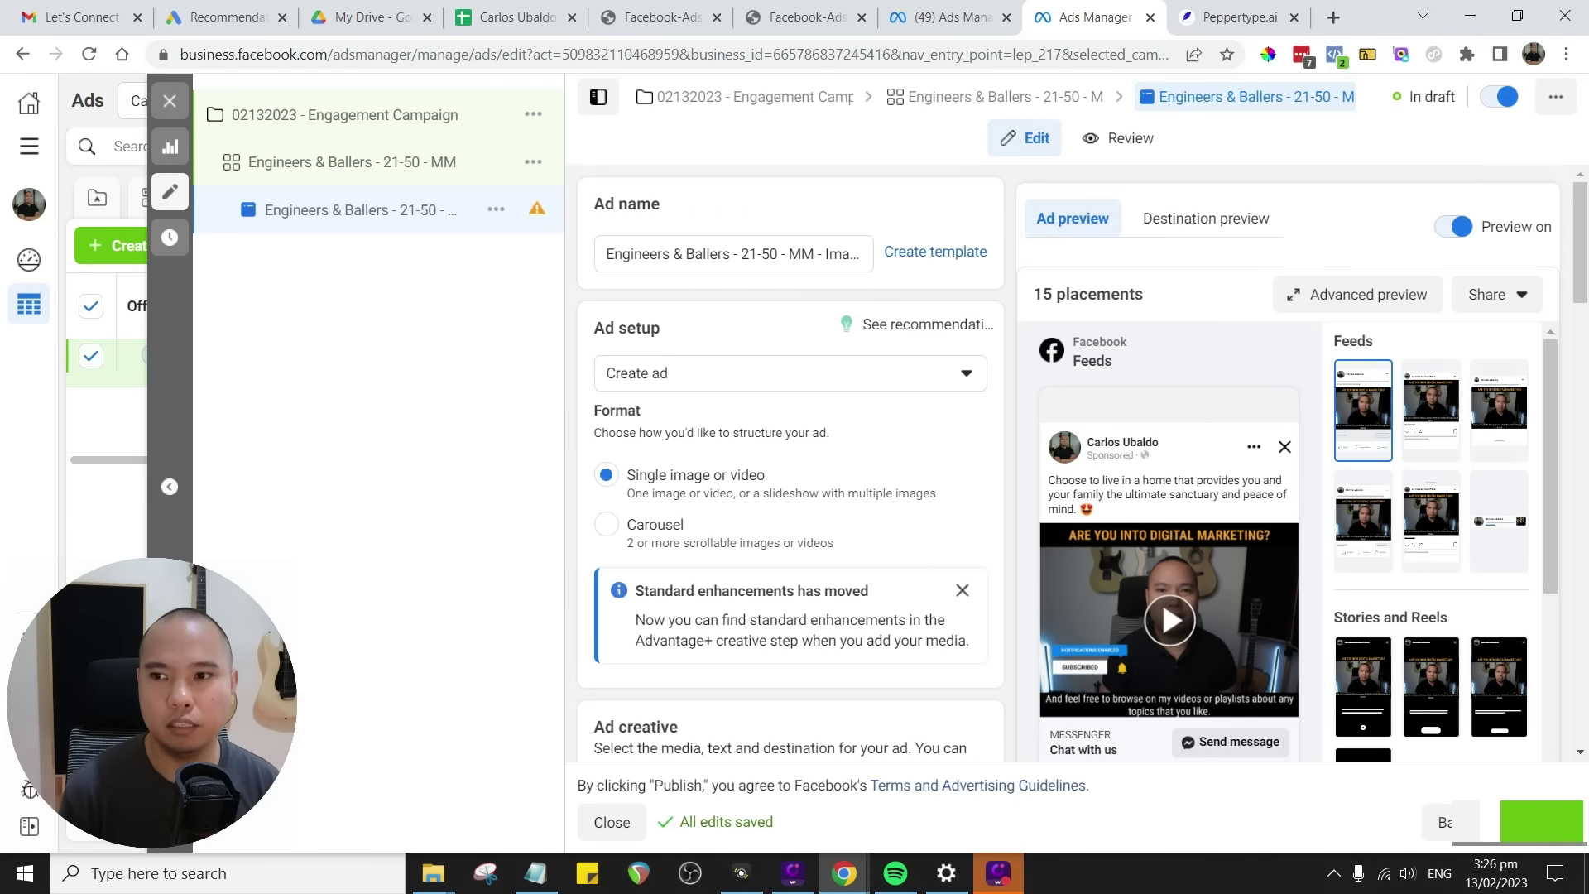
{"action": "left_click", "coordinate": [1051, 7]}
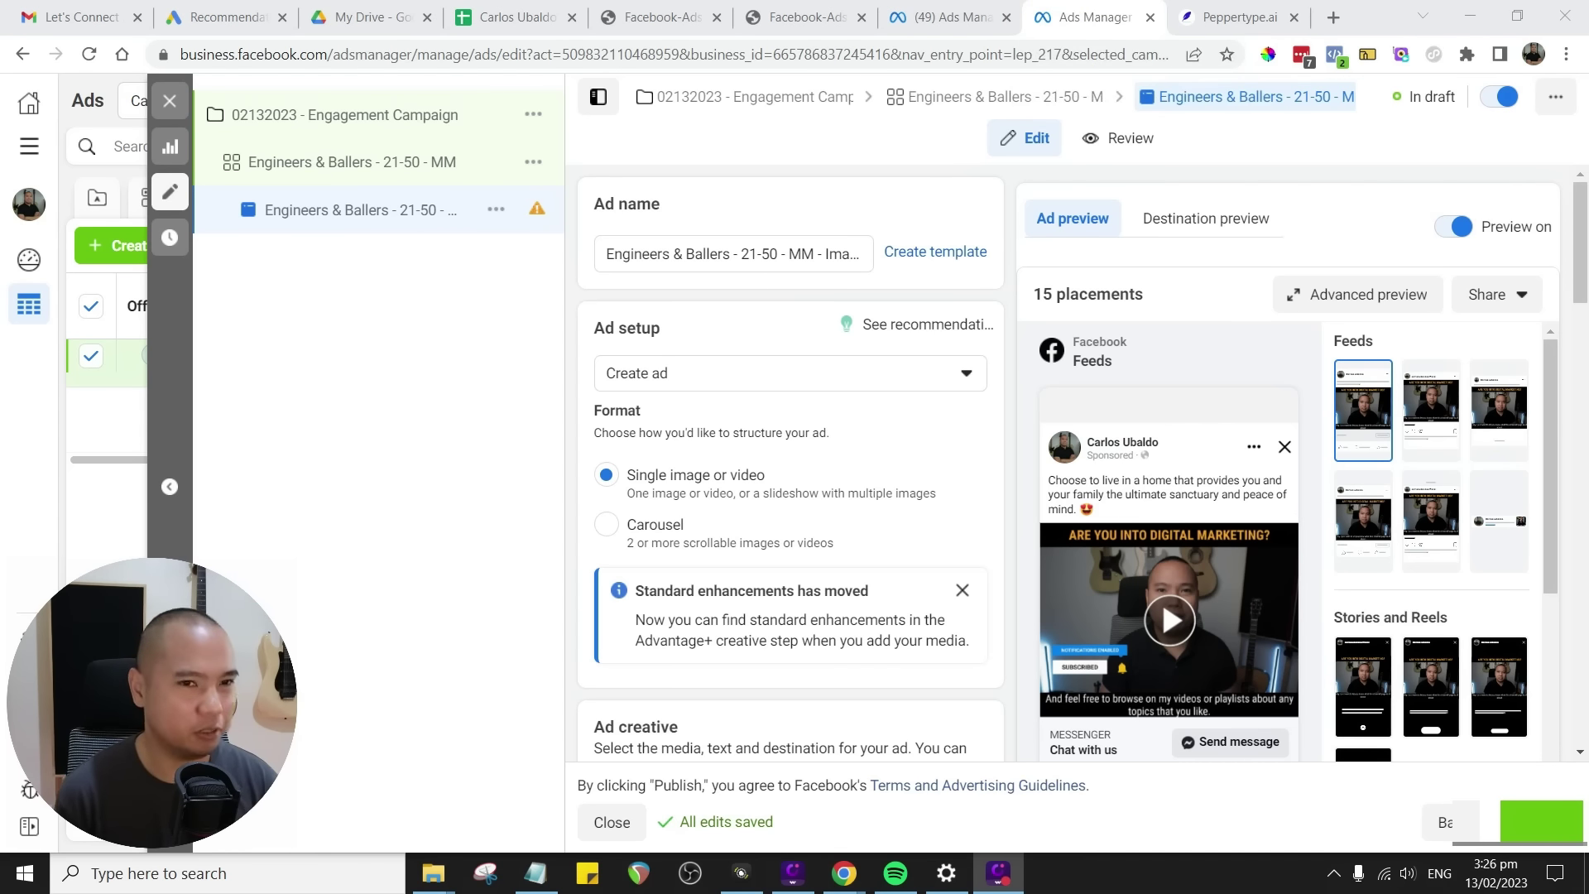